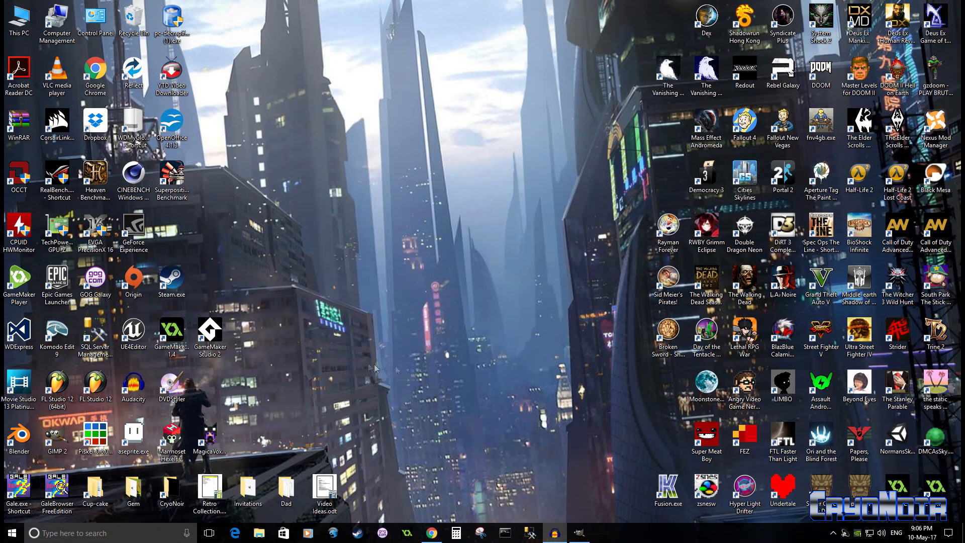
Step: View the GIMP homepage at gimp.org in Chrome
{"action": "left_click", "coordinate": [582, 537]}
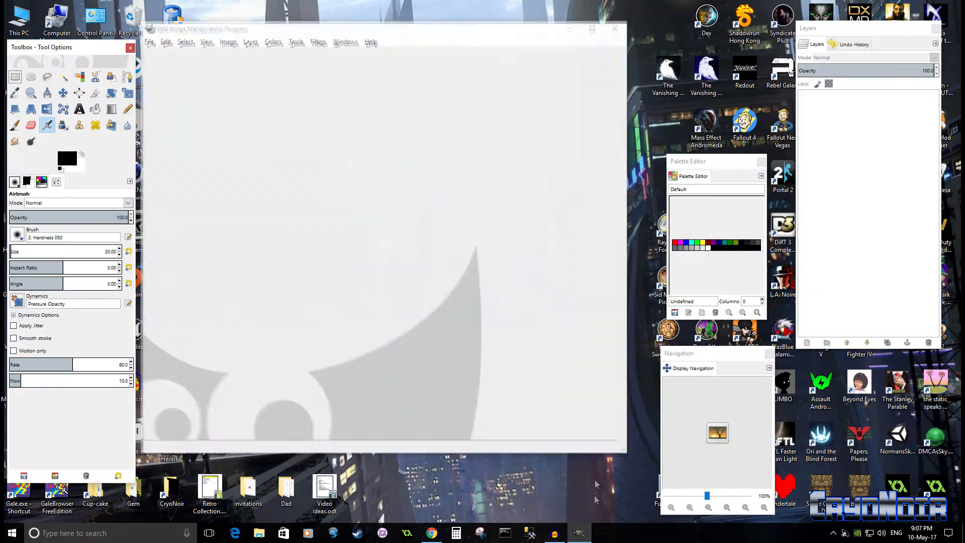
{"action": "left_click", "coordinate": [580, 534]}
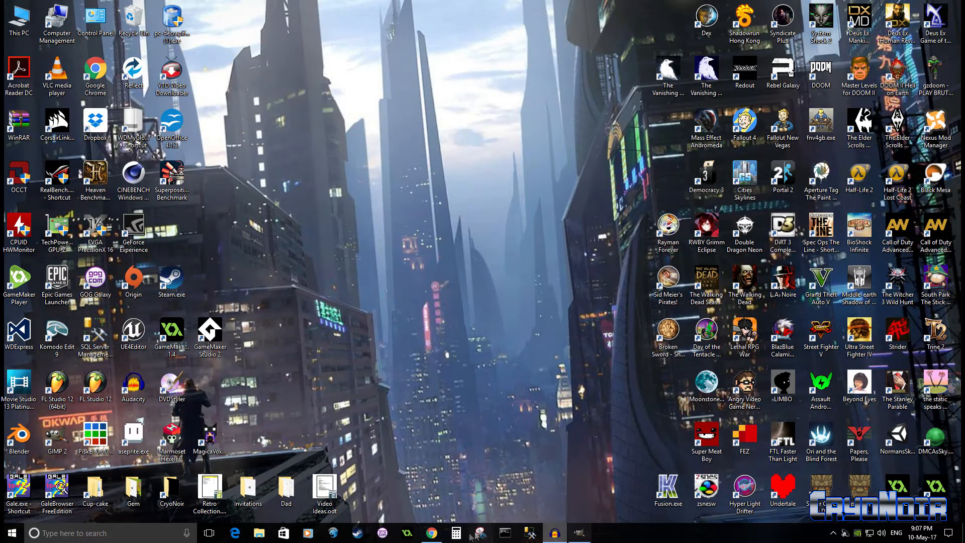
{"action": "left_click", "coordinate": [431, 532]}
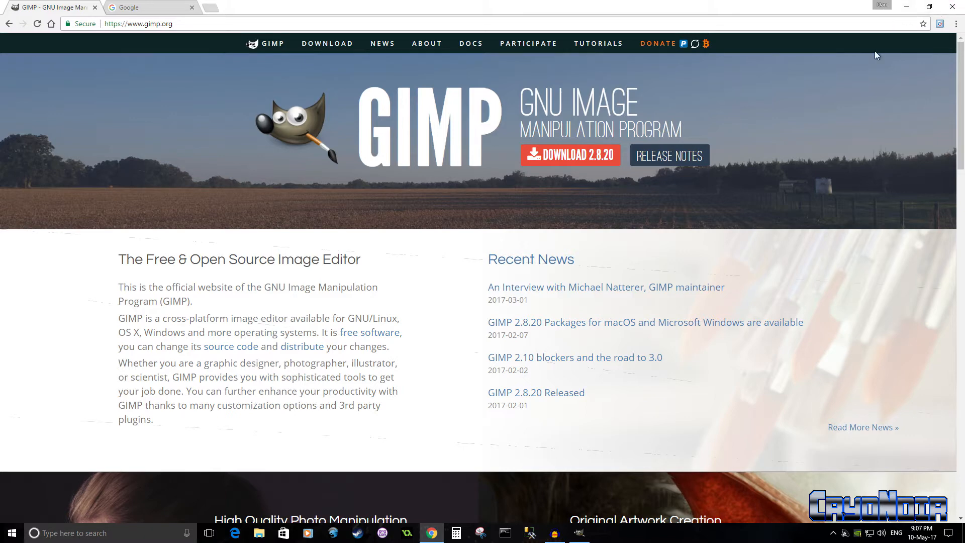
{"action": "left_click", "coordinate": [908, 9]}
Step: Switch to GIMP and examine its palette list, dockable dialogs and recently closed docks
{"action": "left_click", "coordinate": [580, 533]}
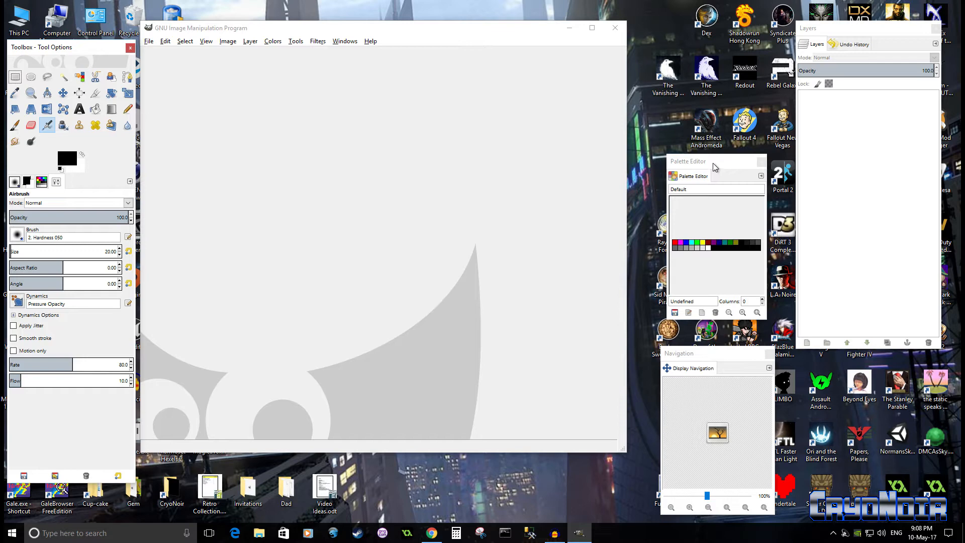
{"action": "left_click", "coordinate": [41, 182]}
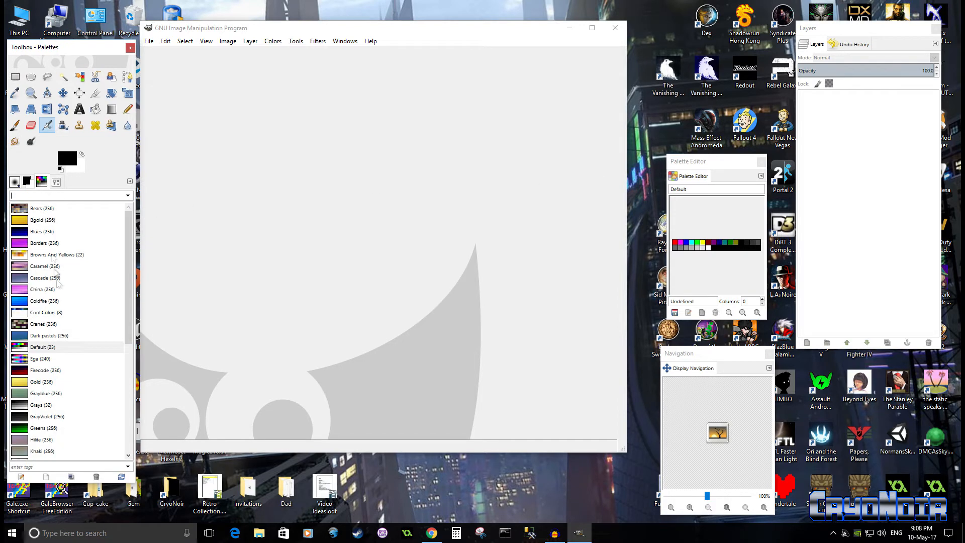
{"action": "scroll", "coordinate": [59, 276], "scroll_direction": "down", "scroll_amount": 7}
{"action": "scroll", "coordinate": [60, 276], "scroll_direction": "up", "scroll_amount": 7}
{"action": "left_click", "coordinate": [346, 43]}
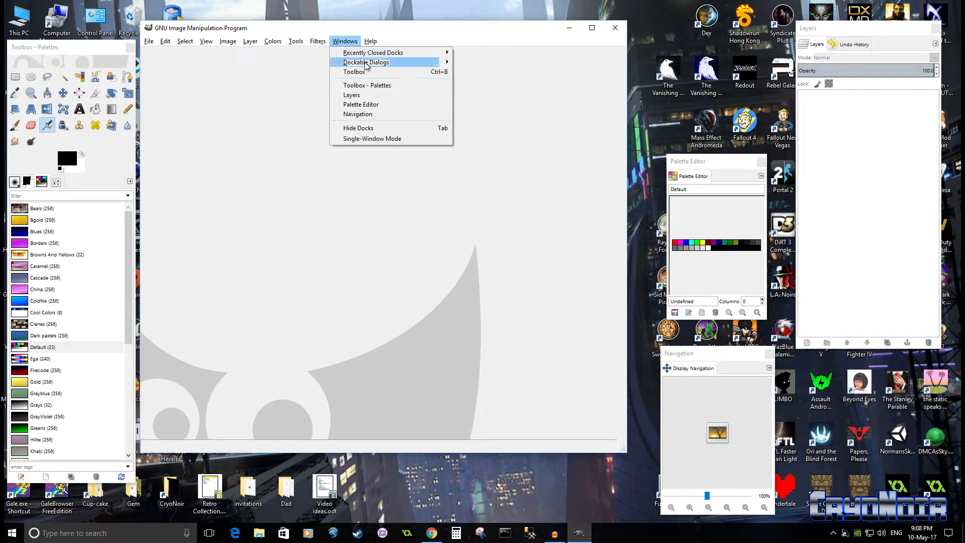
{"action": "mouse_move", "coordinate": [366, 64]}
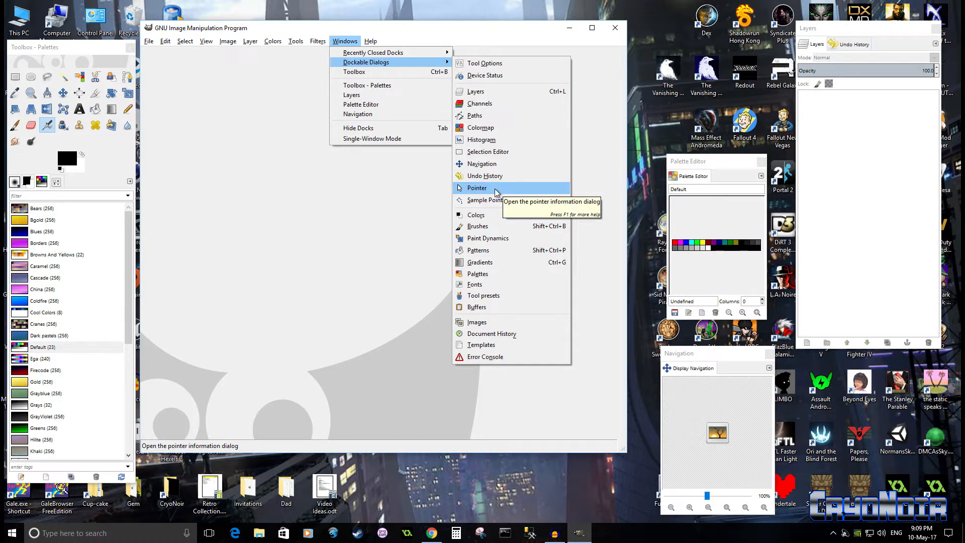
{"action": "mouse_move", "coordinate": [401, 55]}
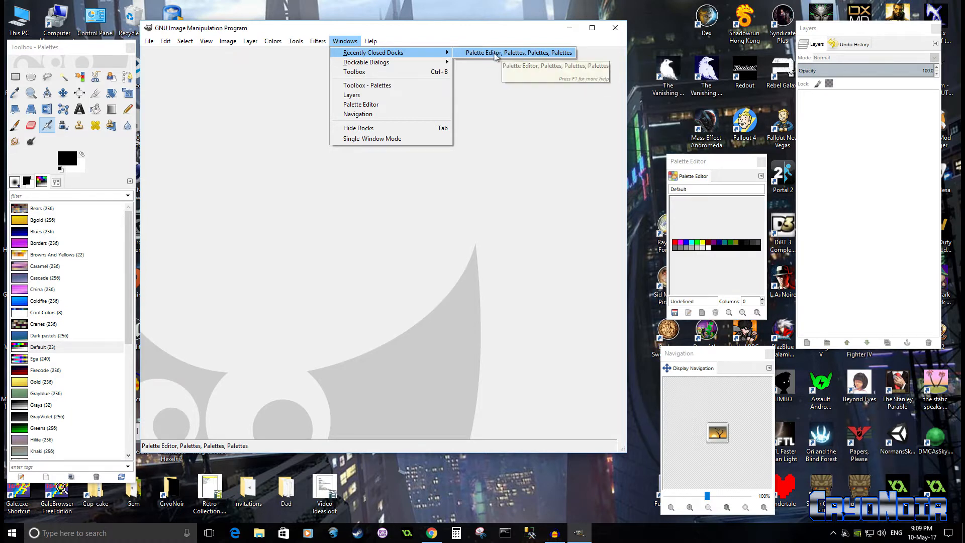
{"action": "left_click", "coordinate": [408, 349]}
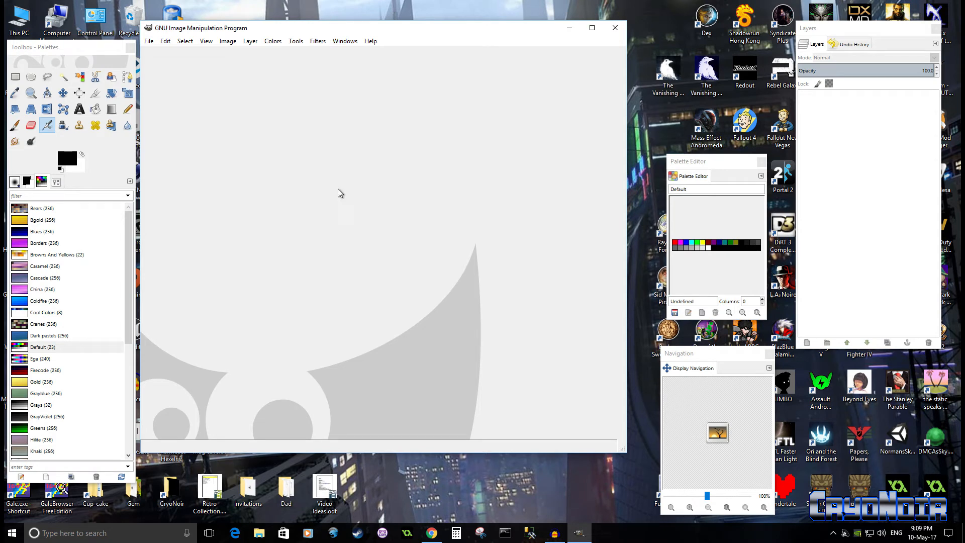
Step: Create a new blank image 640 pixels wide and 360 pixels high
{"action": "left_click", "coordinate": [149, 42]}
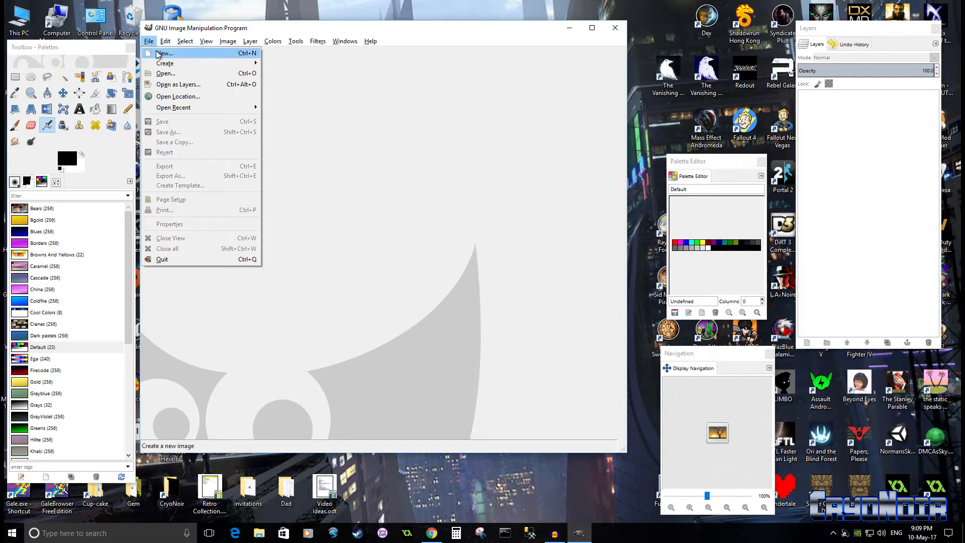
{"action": "left_click", "coordinate": [166, 55]}
{"action": "left_click_drag", "start_coordinate": [493, 209], "coordinate": [415, 176]}
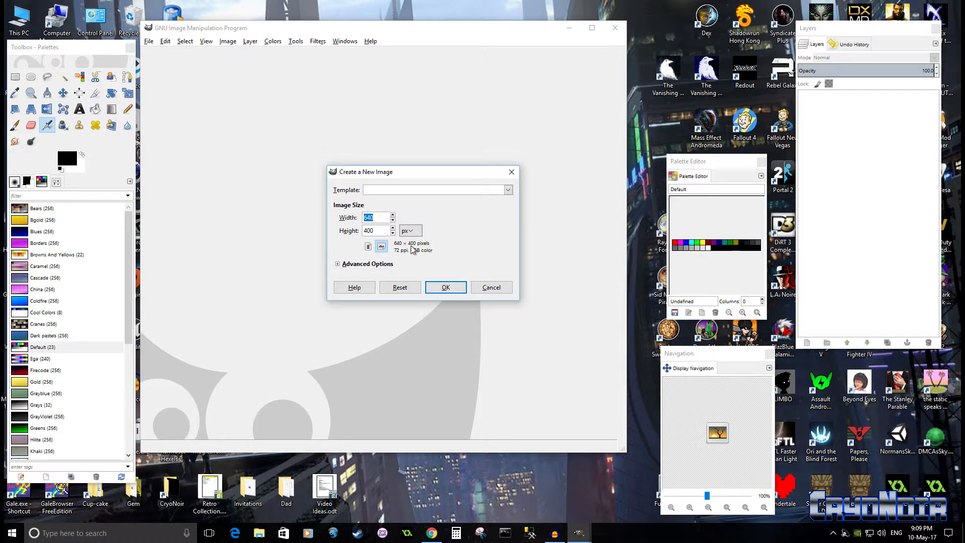
{"action": "left_click", "coordinate": [508, 190]}
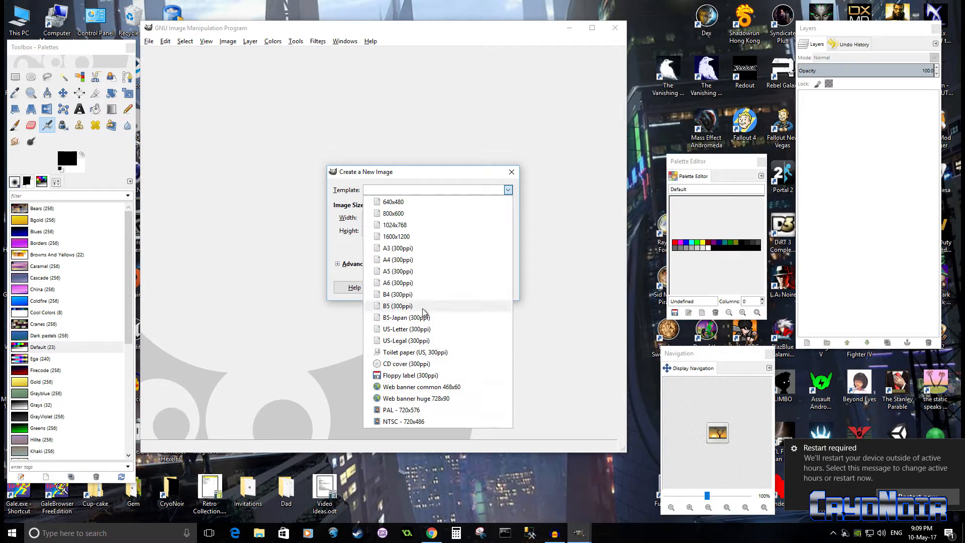
{"action": "left_click", "coordinate": [958, 449]}
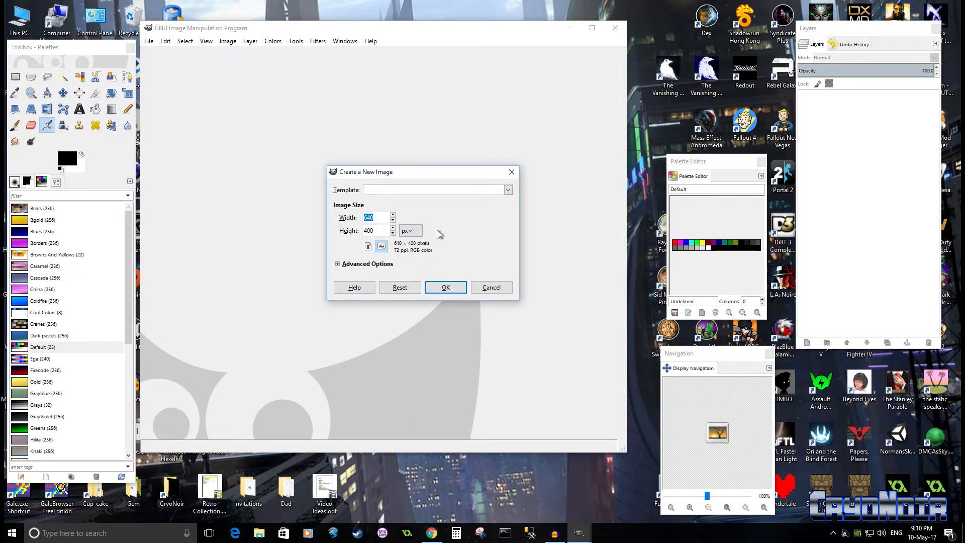
{"action": "left_click", "coordinate": [412, 231]}
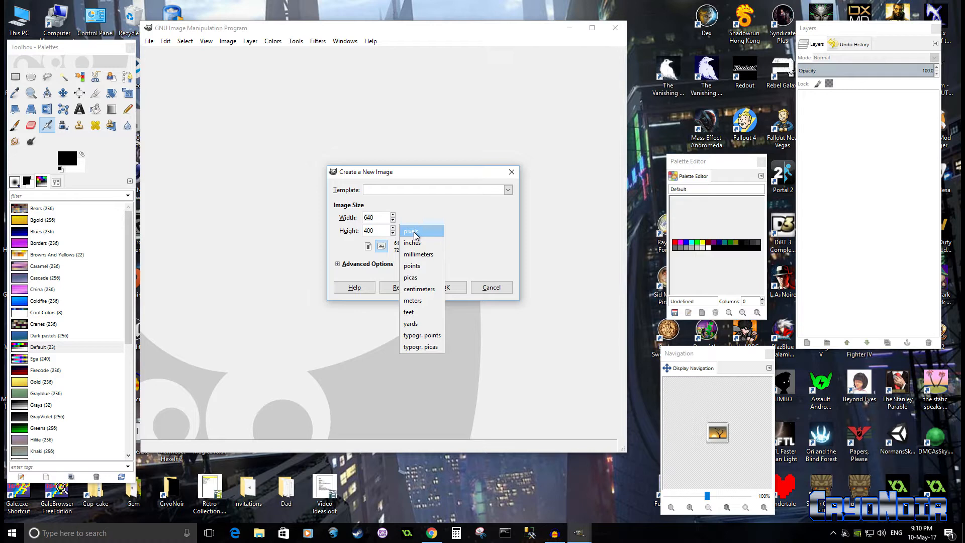
{"action": "left_click", "coordinate": [415, 235]}
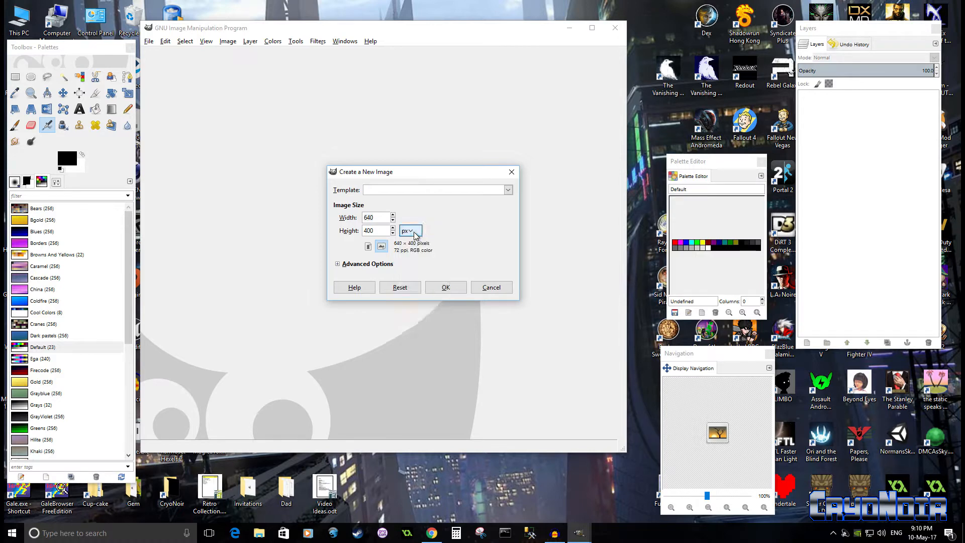
{"action": "double_click", "coordinate": [377, 217]}
{"action": "type", "text": "640"}
{"action": "double_click", "coordinate": [376, 230]}
{"action": "type", "text": "360"}
{"action": "left_click", "coordinate": [446, 287]}
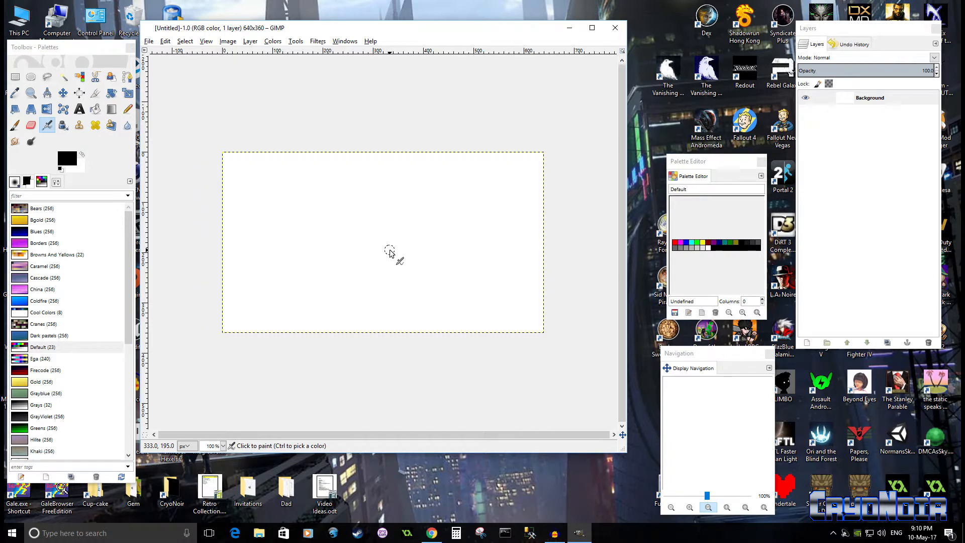
Step: Add a transparent layer named "Grassssss" above the Background layer
{"action": "left_click_drag", "start_coordinate": [127, 252], "coordinate": [134, 225]}
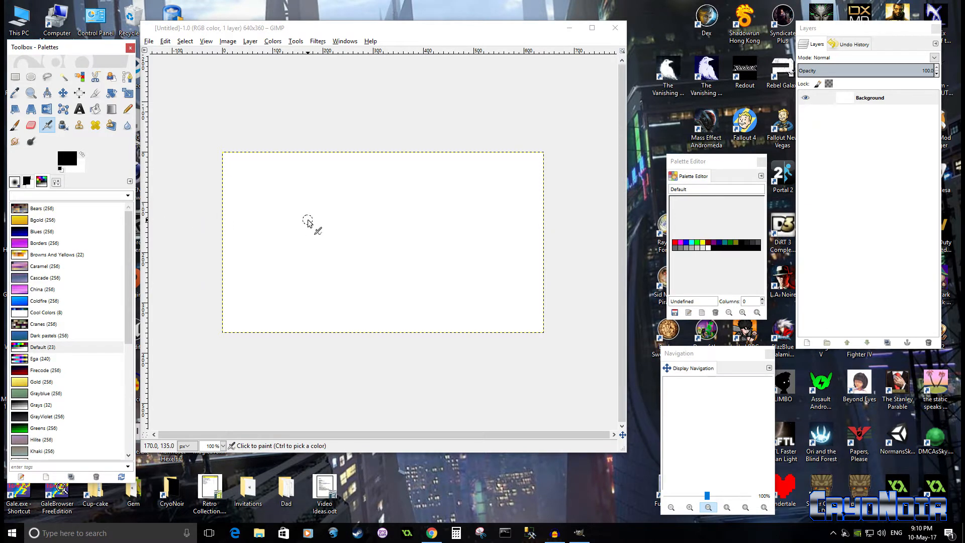
{"action": "left_click", "coordinate": [846, 126]}
{"action": "right_click", "coordinate": [846, 126]}
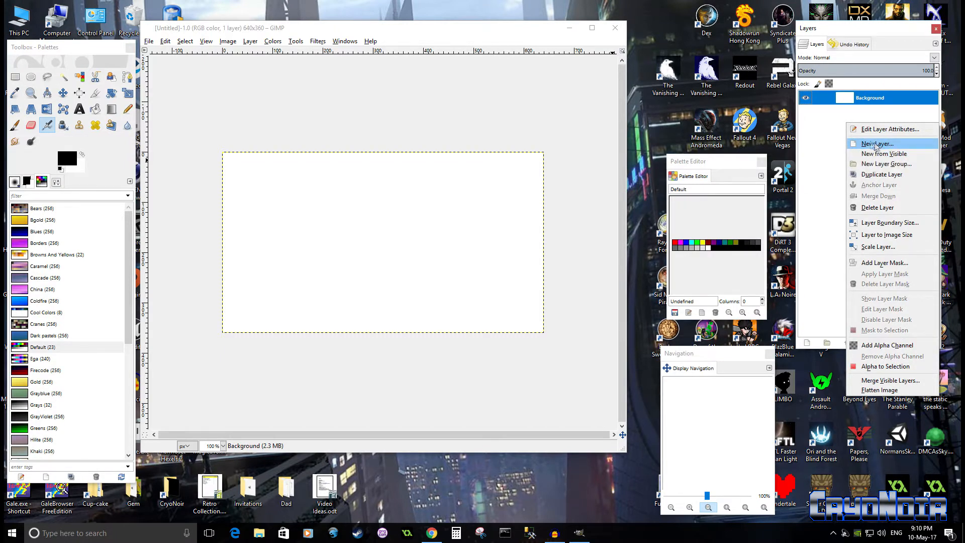
{"action": "left_click", "coordinate": [844, 139]}
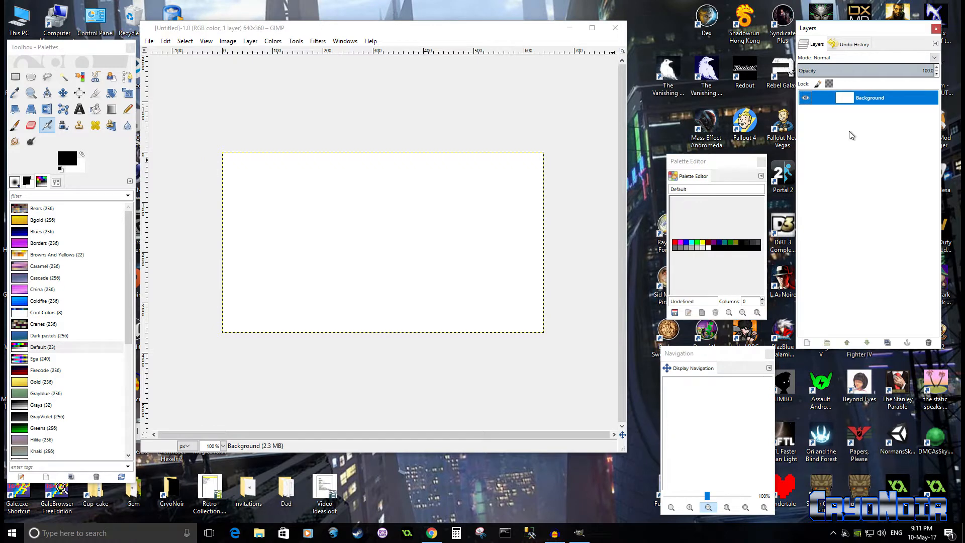
{"action": "right_click", "coordinate": [849, 133]}
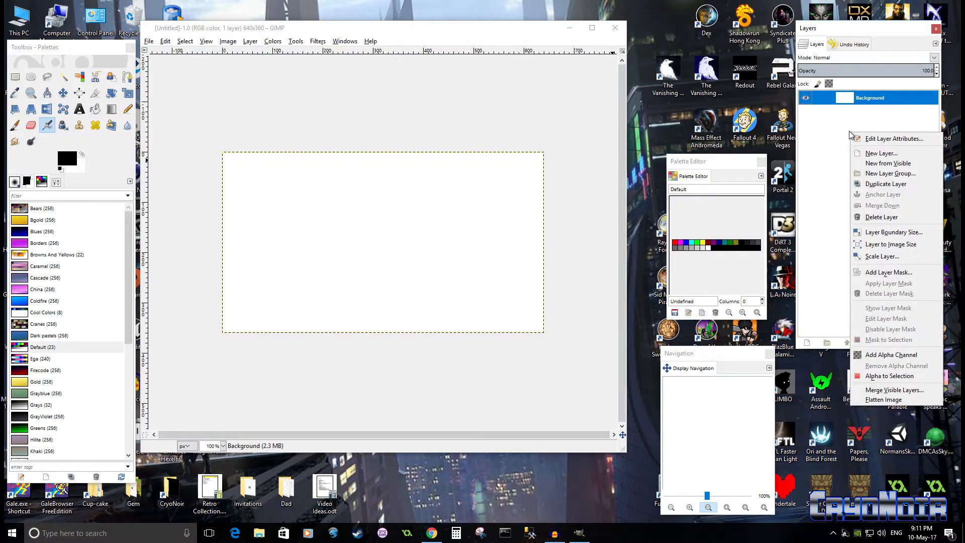
{"action": "left_click", "coordinate": [881, 154]}
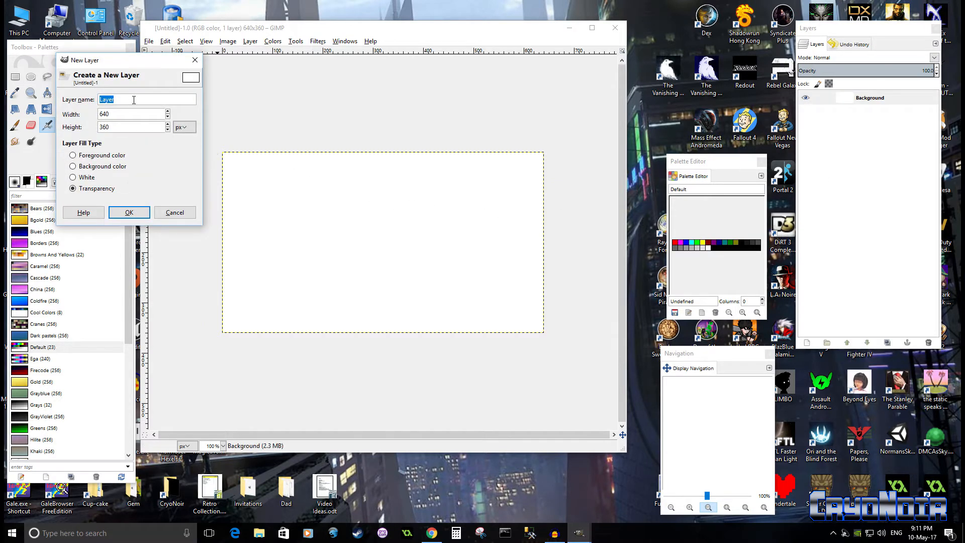
{"action": "type", "text": "Grassssss"}
{"action": "left_click", "coordinate": [131, 213]}
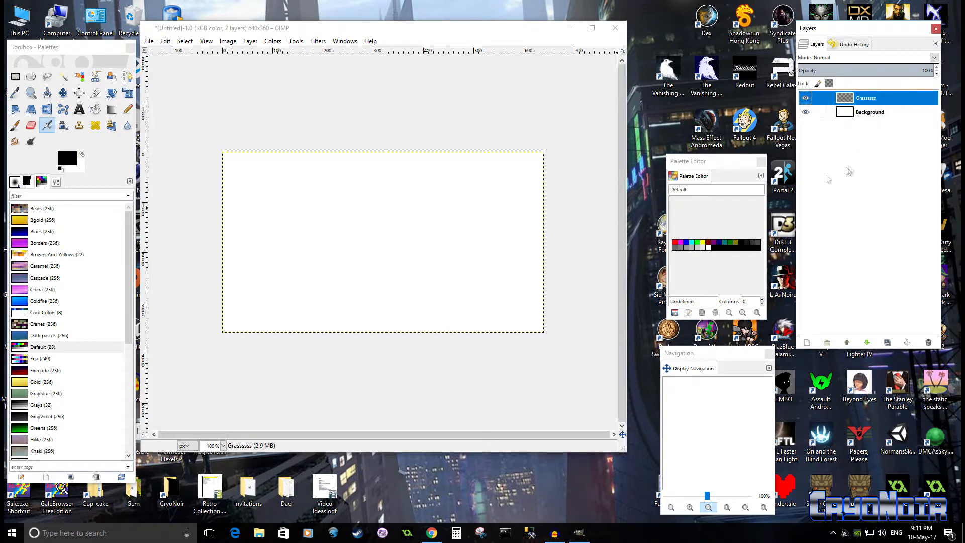
Step: Choose the Pencil tool, show its tool options and select the "2. Hardness 100" brush
{"action": "left_click", "coordinate": [129, 110]}
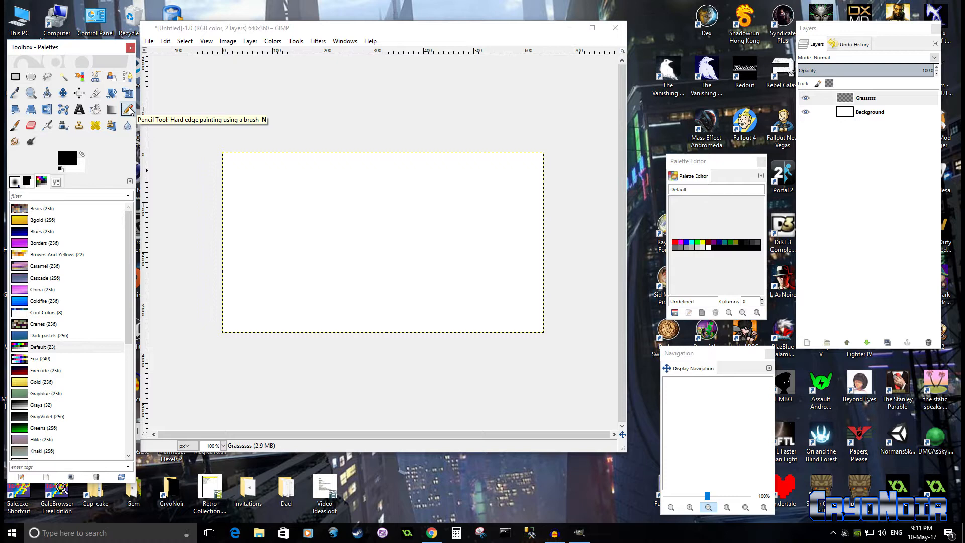
{"action": "left_click", "coordinate": [57, 183]}
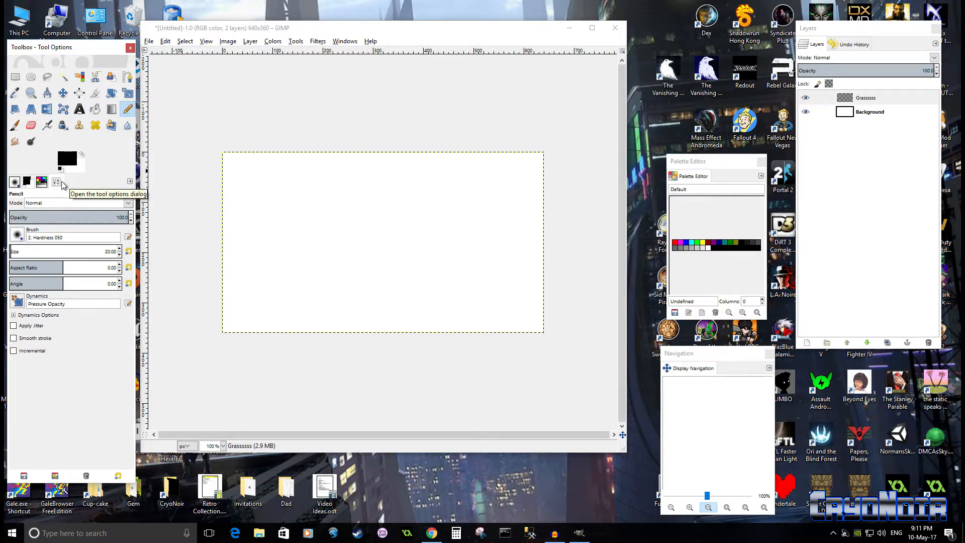
{"action": "left_click", "coordinate": [129, 182]}
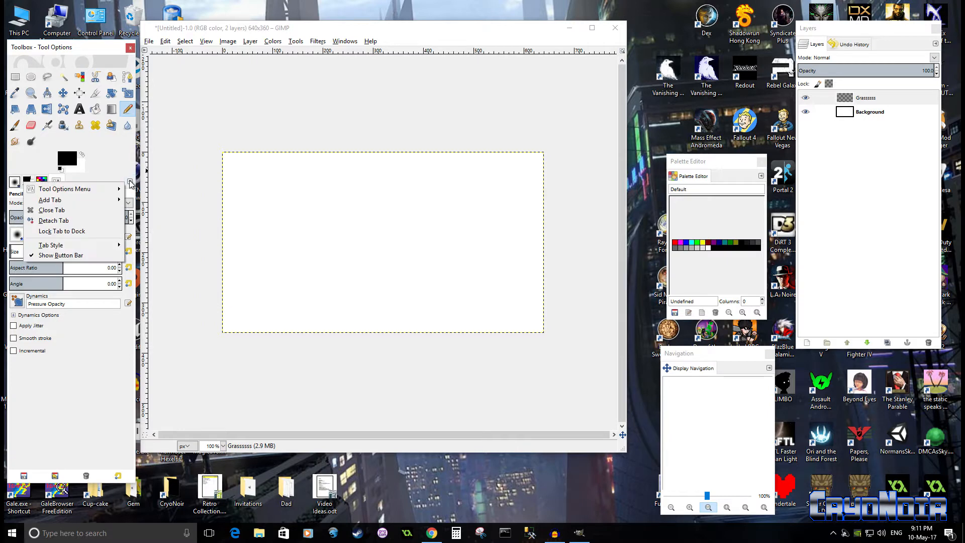
{"action": "mouse_move", "coordinate": [100, 190]}
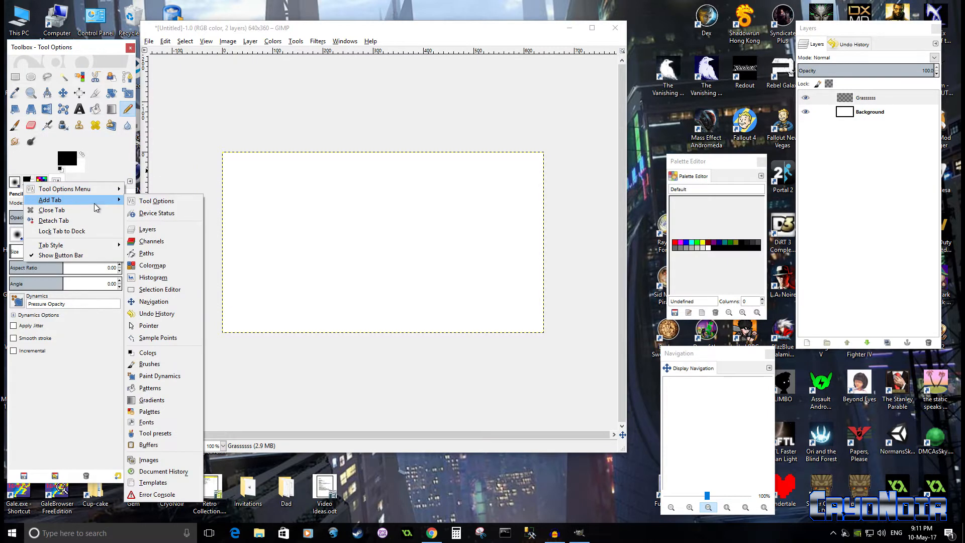
{"action": "left_click", "coordinate": [162, 206]}
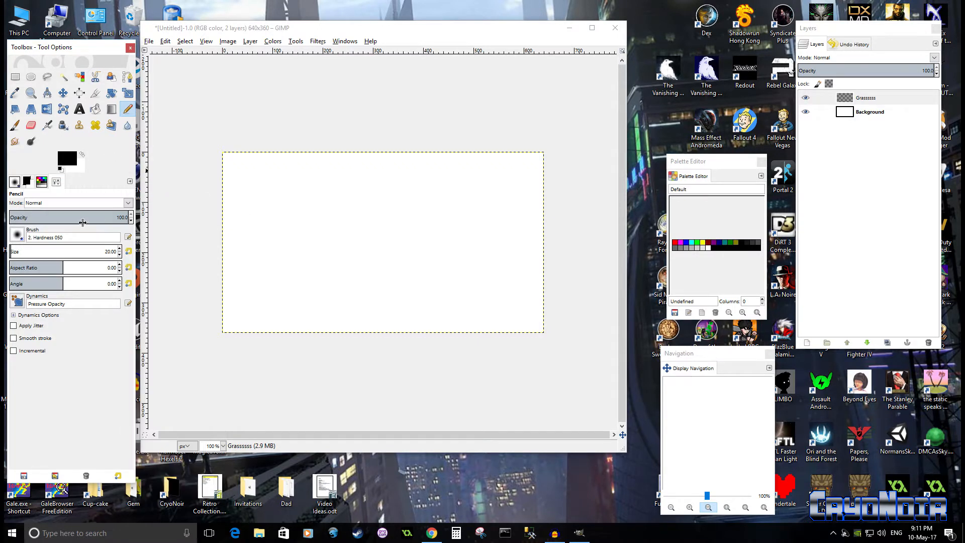
{"action": "left_click", "coordinate": [17, 236]}
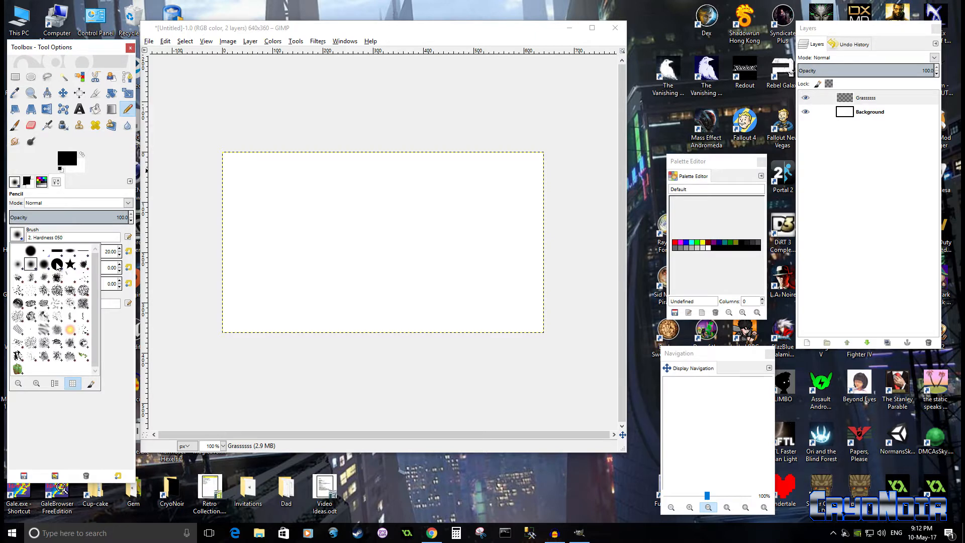
{"action": "double_click", "coordinate": [57, 265]}
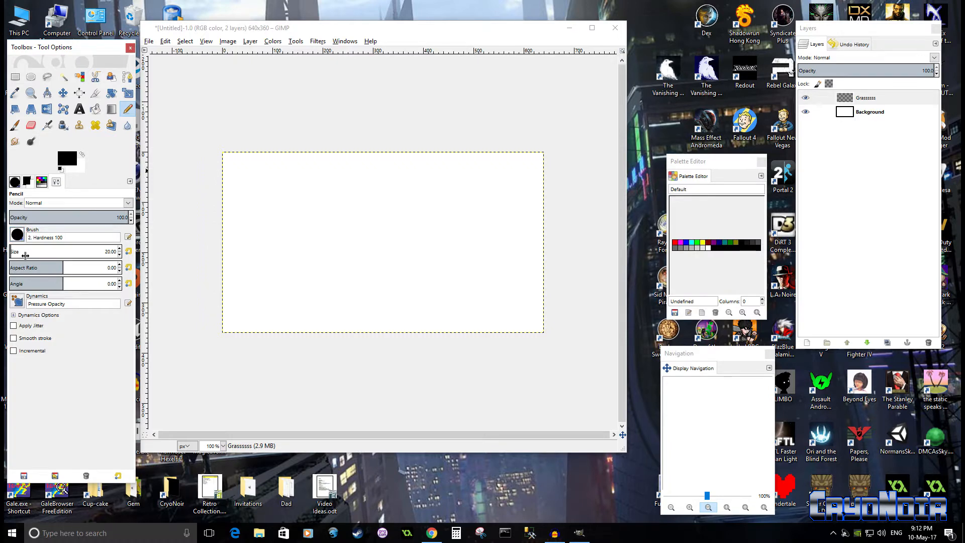
Step: Scribble test strokes on the Grassssss layer with the pencil size set to 3, and more below them at size 2
{"action": "left_click", "coordinate": [119, 255]}
{"action": "left_click", "coordinate": [119, 255]}
{"action": "left_click", "coordinate": [120, 256]}
{"action": "left_click", "coordinate": [119, 256]}
{"action": "mouse_move", "coordinate": [351, 259]}
{"action": "left_mouse_down"}
{"action": "mouse_move", "coordinate": [495, 215]}
{"action": "mouse_move", "coordinate": [364, 221]}
{"action": "mouse_move", "coordinate": [406, 230]}
{"action": "left_mouse_up"}
{"action": "left_click_drag", "start_coordinate": [475, 228], "coordinate": [313, 267]}
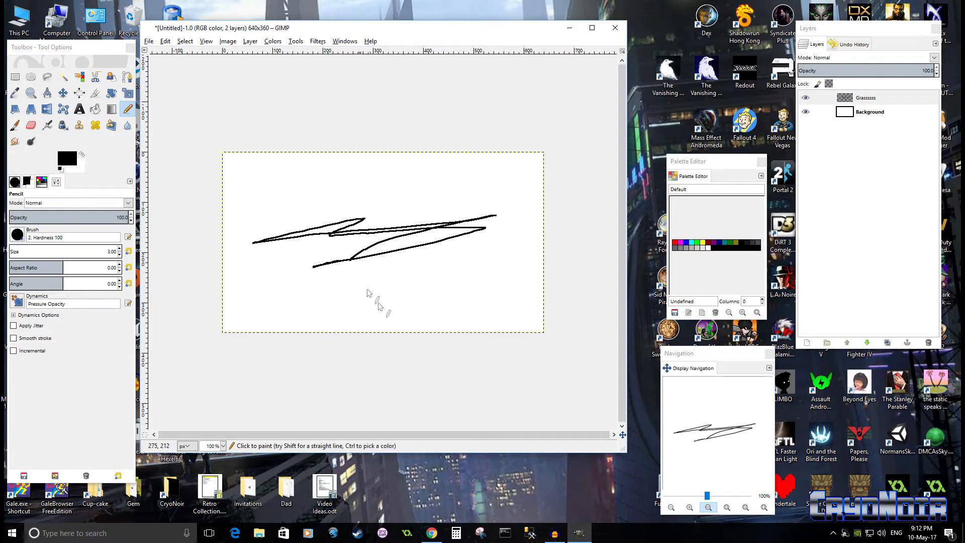
{"action": "left_click", "coordinate": [120, 254]}
{"action": "mouse_move", "coordinate": [370, 283]}
{"action": "left_mouse_down"}
{"action": "mouse_move", "coordinate": [461, 265]}
{"action": "mouse_move", "coordinate": [317, 277]}
{"action": "mouse_move", "coordinate": [394, 301]}
{"action": "mouse_move", "coordinate": [362, 304]}
{"action": "left_mouse_up"}
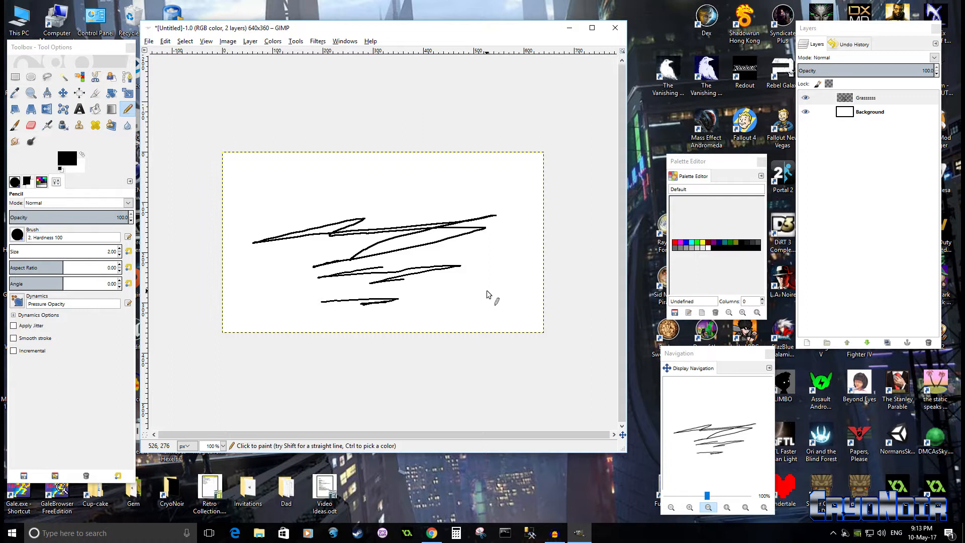
Step: Undo all the test pencil strokes on the Grassssss layer
{"action": "key", "text": "ctrl"}
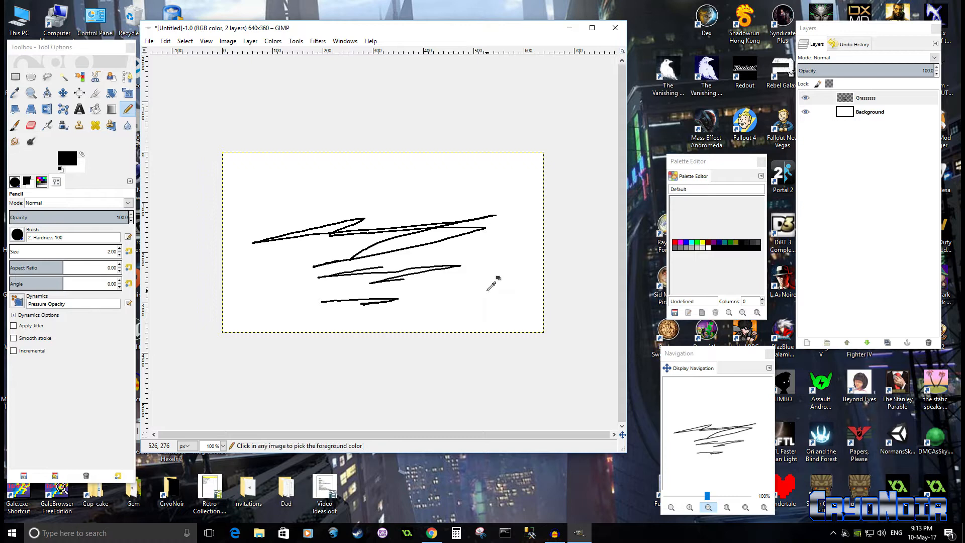
{"action": "key", "text": "ctrl+z"}
{"action": "key", "text": "ctrl+z"}
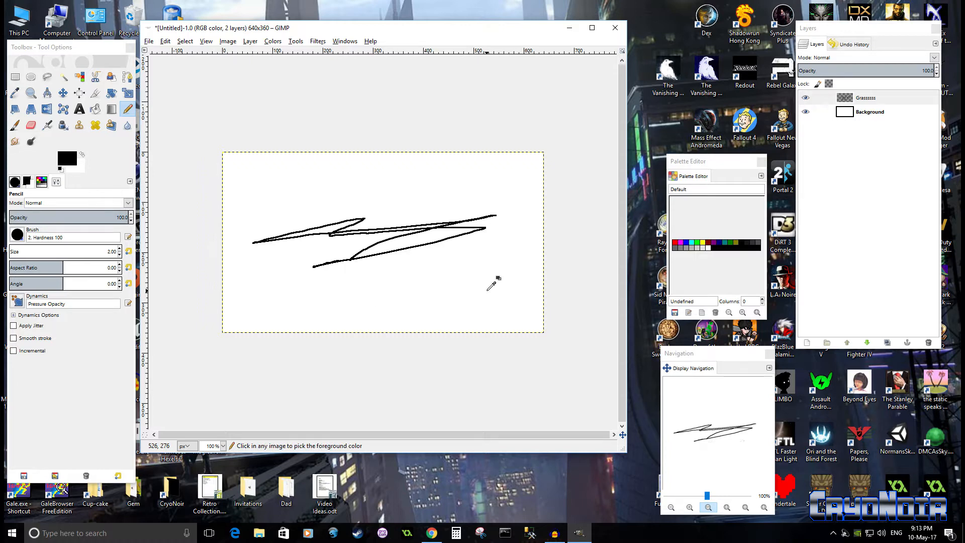
{"action": "key", "text": "ctrl+z"}
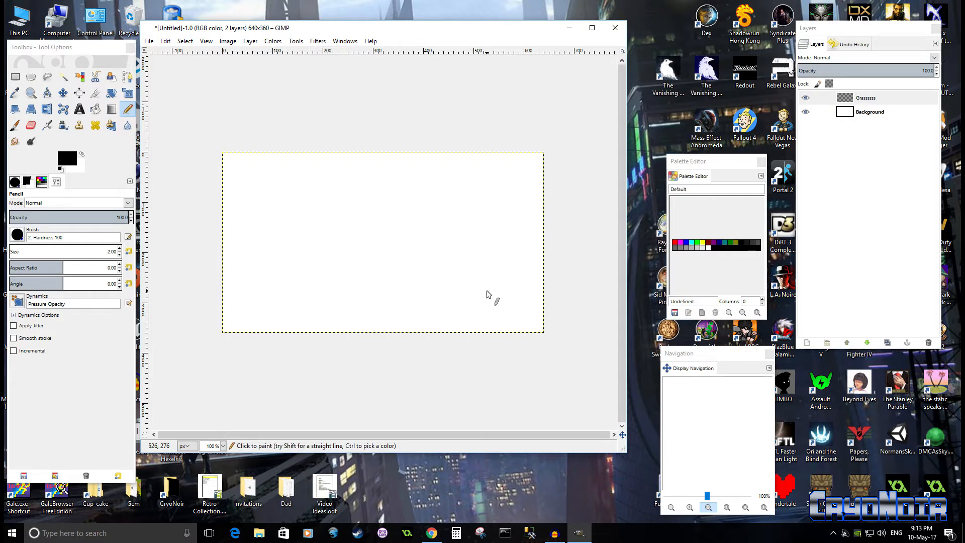
Step: With the Paths tool, draw a two-anchor path from just beyond the canvas's right edge to its lower middle, bent upward into a hill arc
{"action": "left_click", "coordinate": [128, 78]}
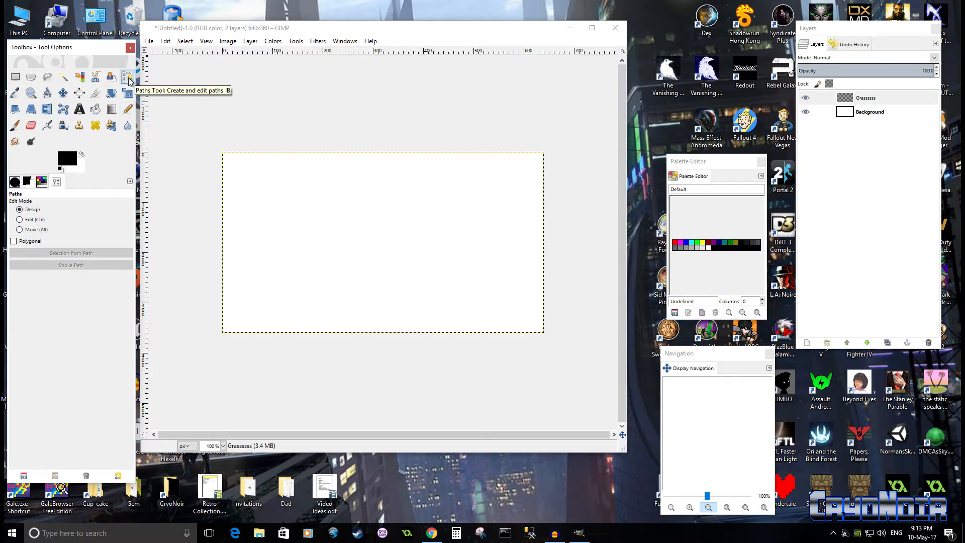
{"action": "left_click", "coordinate": [552, 267]}
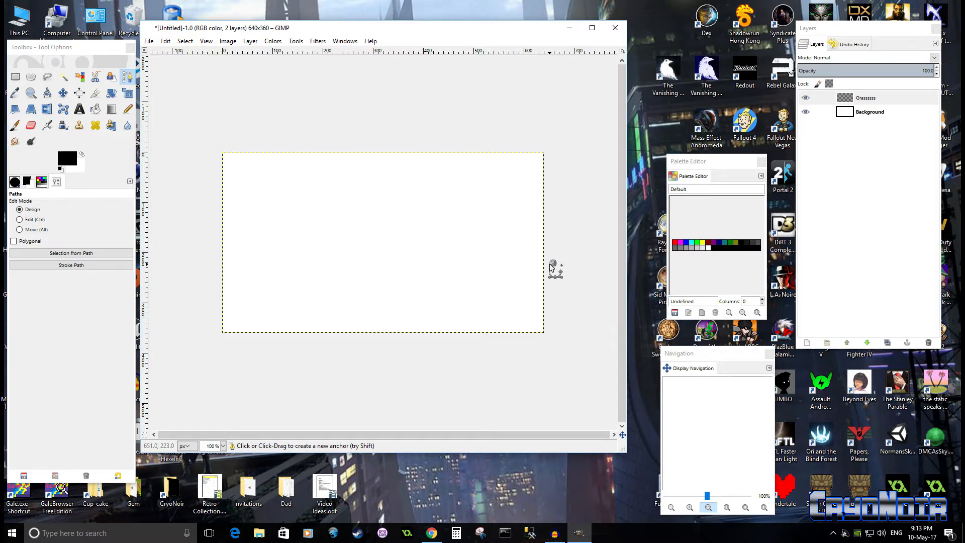
{"action": "left_click", "coordinate": [408, 298]}
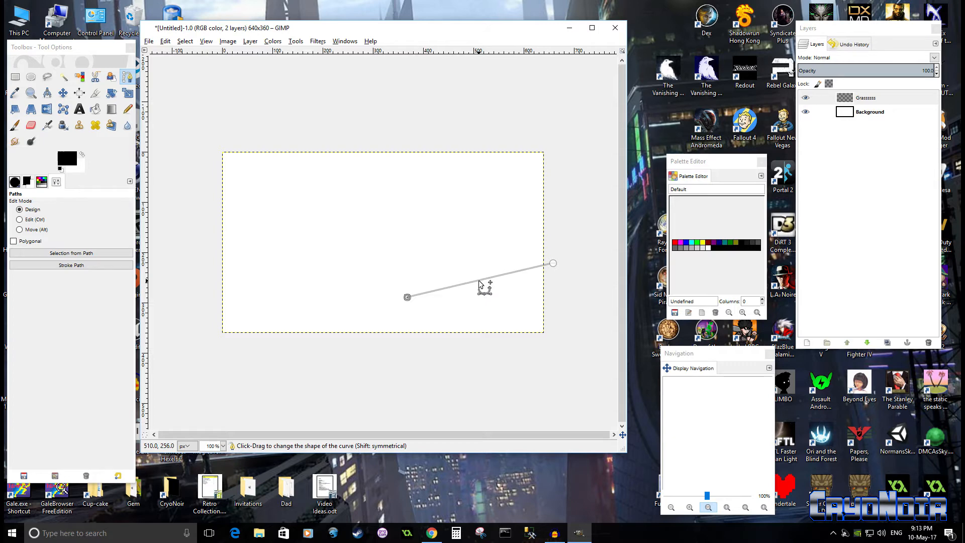
{"action": "left_click_drag", "start_coordinate": [481, 283], "coordinate": [463, 254]}
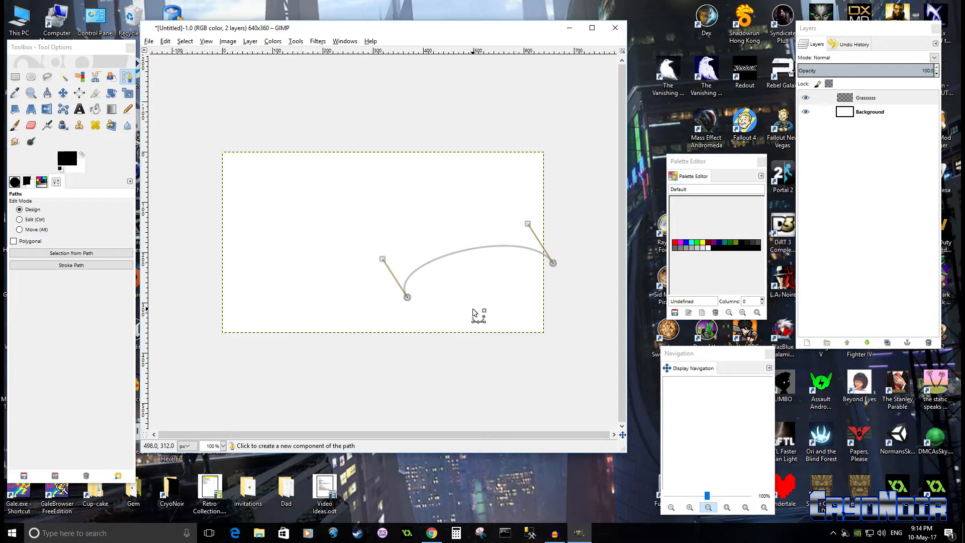
Step: Stroke the hill path on the Grassssss layer with the Pencil as the paint tool
{"action": "left_click", "coordinate": [72, 266]}
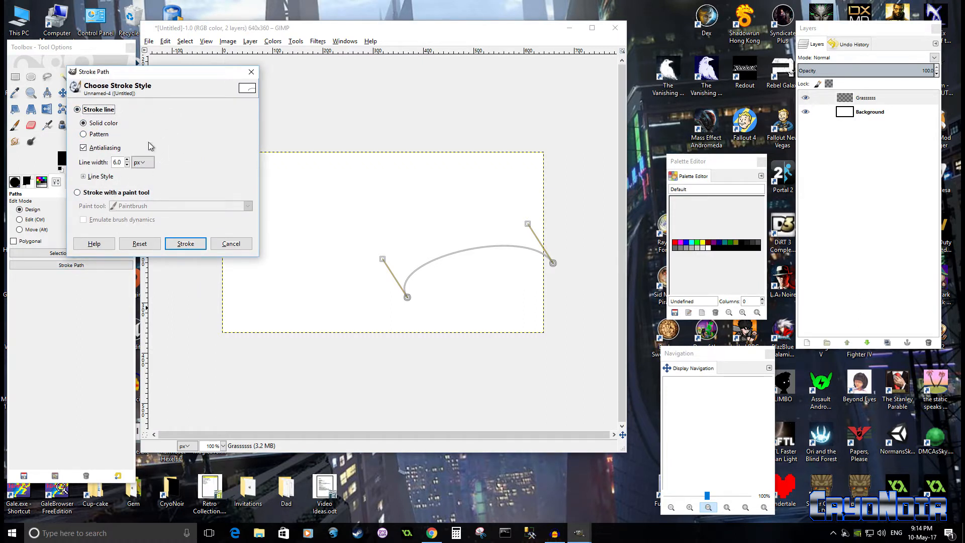
{"action": "left_click", "coordinate": [78, 193]}
{"action": "left_click", "coordinate": [248, 205]}
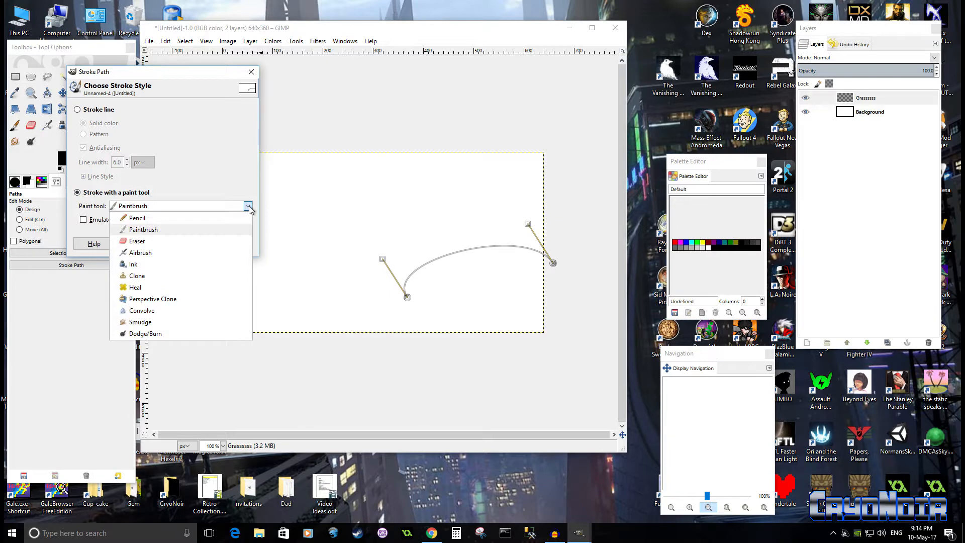
{"action": "left_click", "coordinate": [156, 220]}
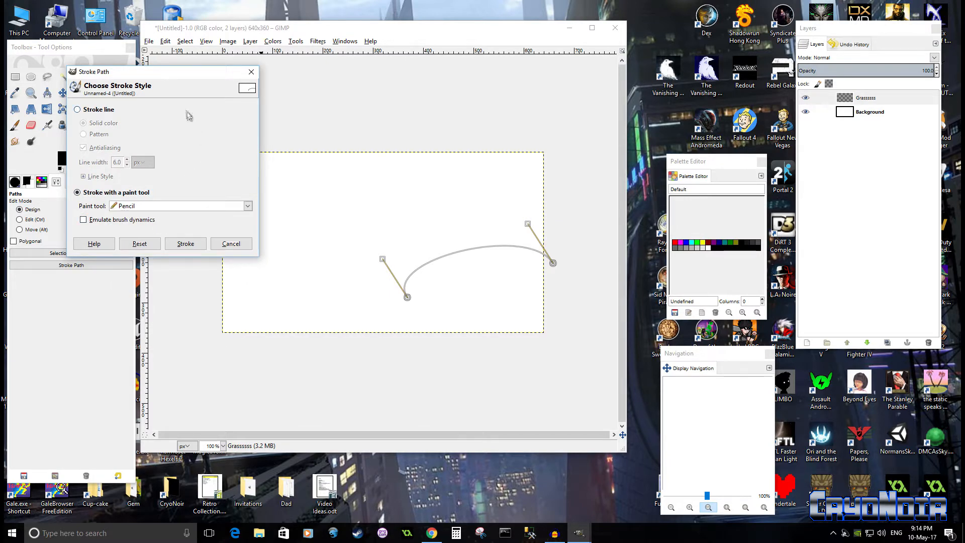
{"action": "mouse_move", "coordinate": [163, 76]}
{"action": "left_mouse_down"}
{"action": "mouse_move", "coordinate": [276, 115]}
{"action": "mouse_move", "coordinate": [161, 107]}
{"action": "left_mouse_up"}
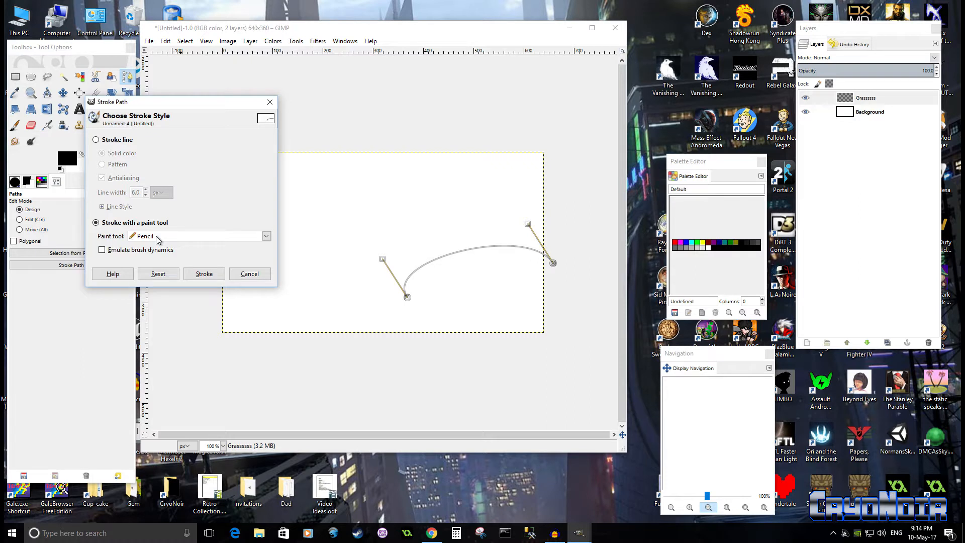
{"action": "left_click", "coordinate": [204, 274]}
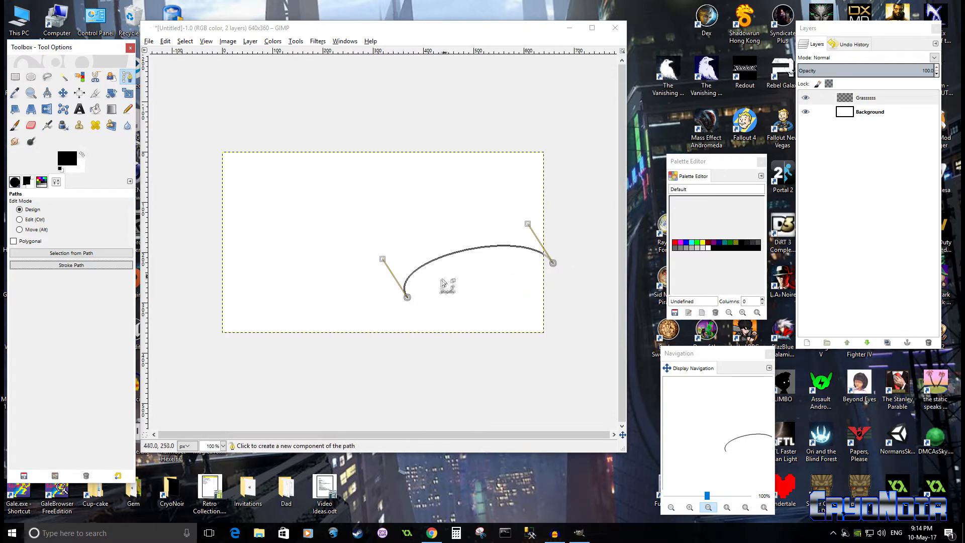
Step: Draw a second, smaller hill arc in the middle, overlapping the first hill's left end, and stroke it with the Pencil
{"action": "left_click", "coordinate": [128, 109]}
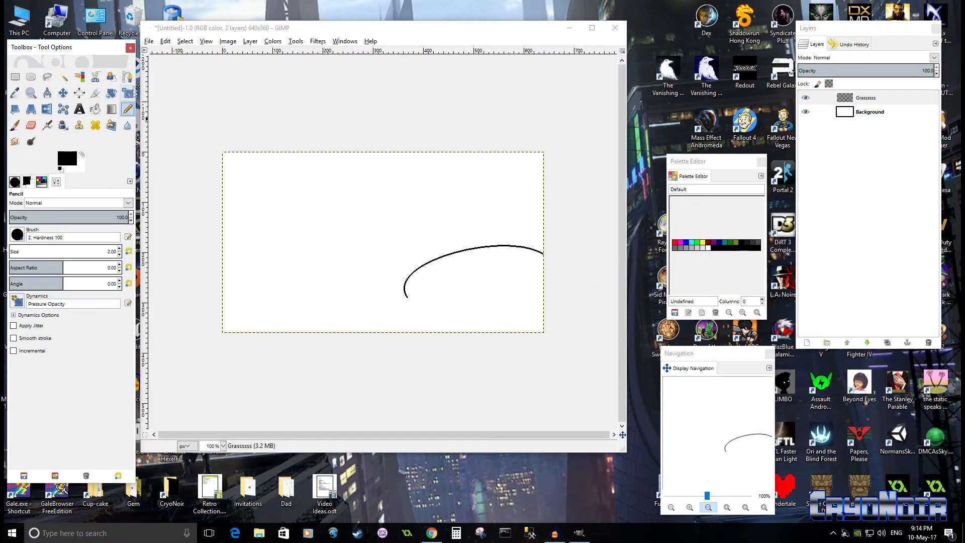
{"action": "left_click", "coordinate": [131, 77]}
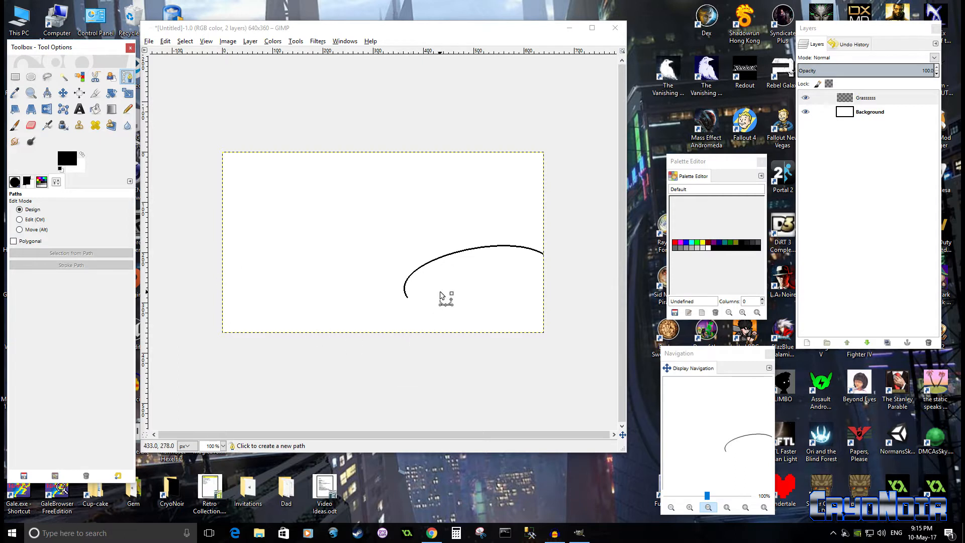
{"action": "left_click", "coordinate": [465, 285]}
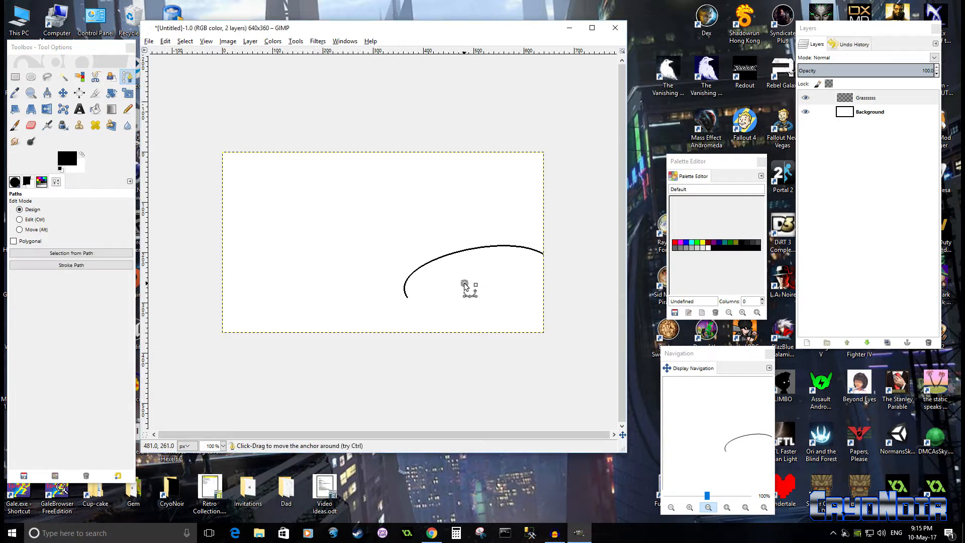
{"action": "left_click", "coordinate": [330, 286]}
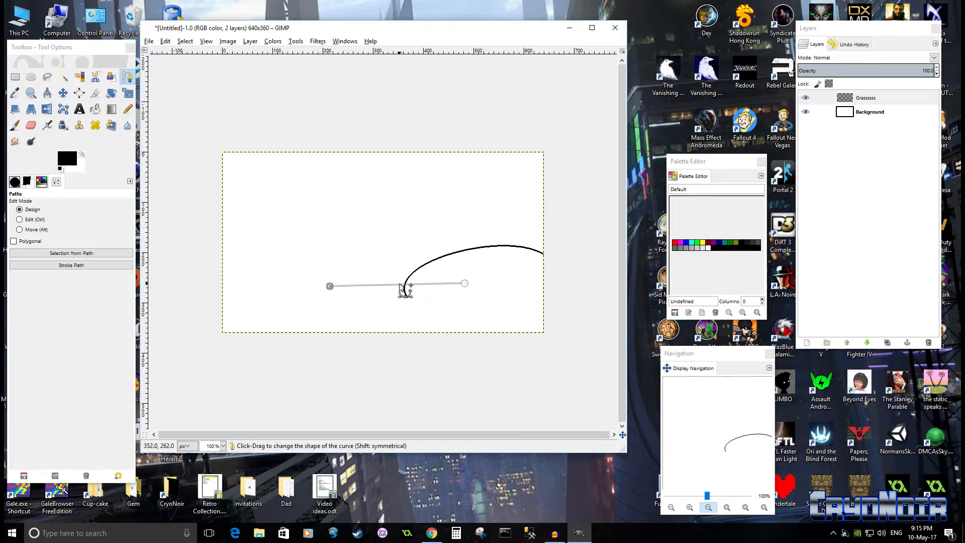
{"action": "left_click_drag", "start_coordinate": [398, 288], "coordinate": [385, 262]}
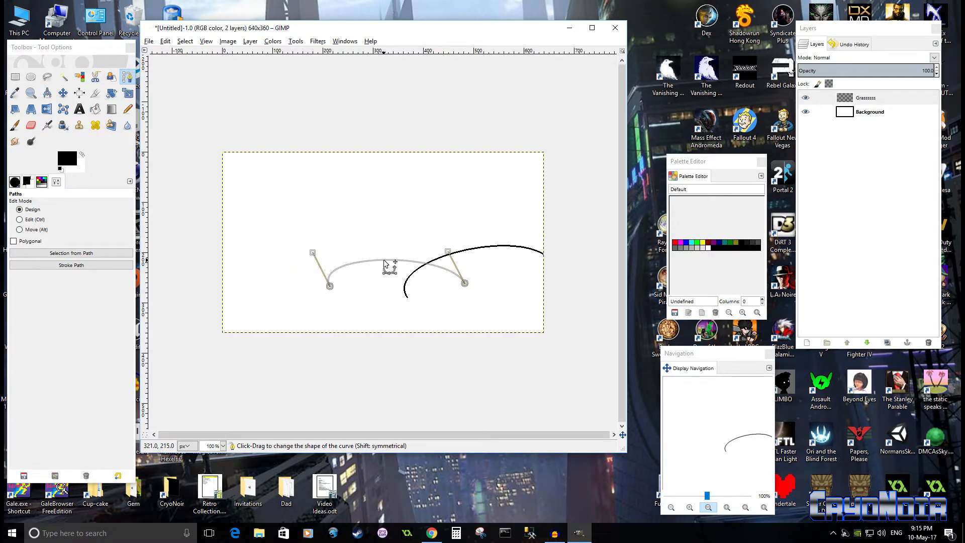
{"action": "left_click_drag", "start_coordinate": [385, 262], "coordinate": [383, 260]}
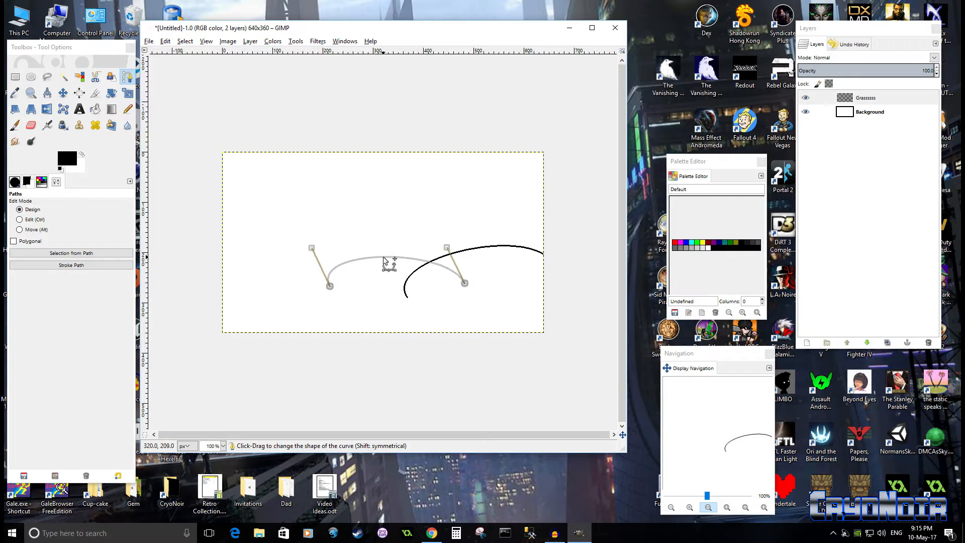
{"action": "left_click", "coordinate": [70, 266]}
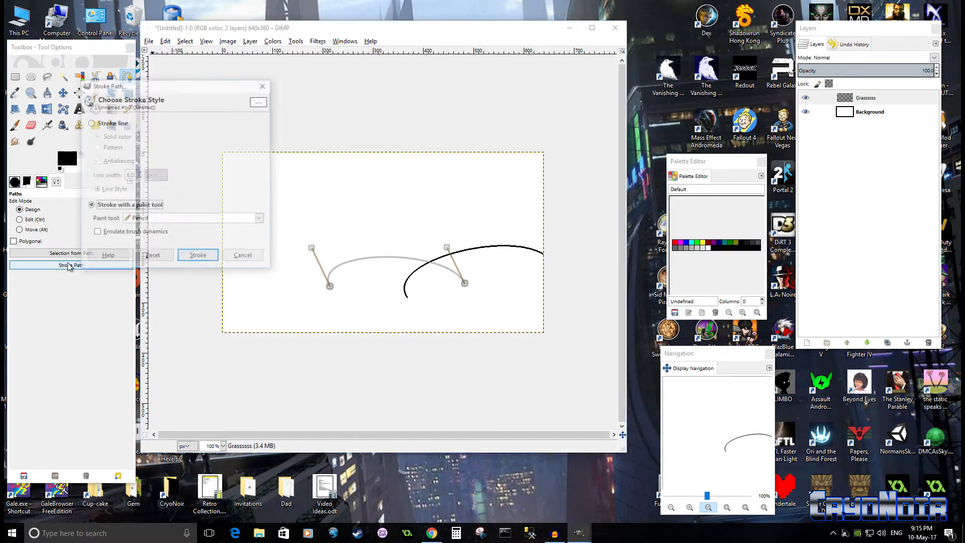
{"action": "left_click", "coordinate": [195, 258]}
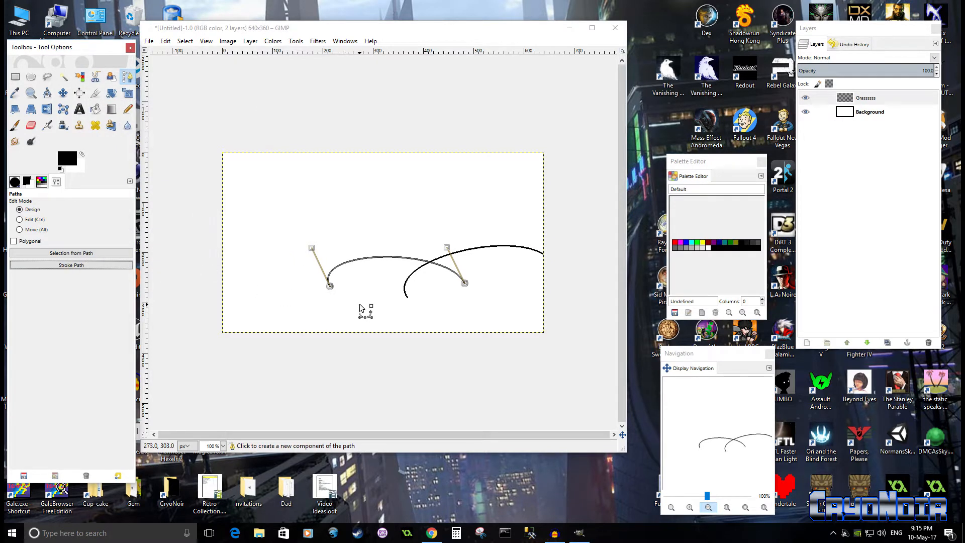
Step: Draw a third hill arc from just beyond the canvas's left edge to under the middle hill, adjust its anchors and stroke it with the Pencil
{"action": "left_click_drag", "start_coordinate": [360, 304], "coordinate": [262, 255]}
{"action": "left_click_drag", "start_coordinate": [315, 280], "coordinate": [312, 265]}
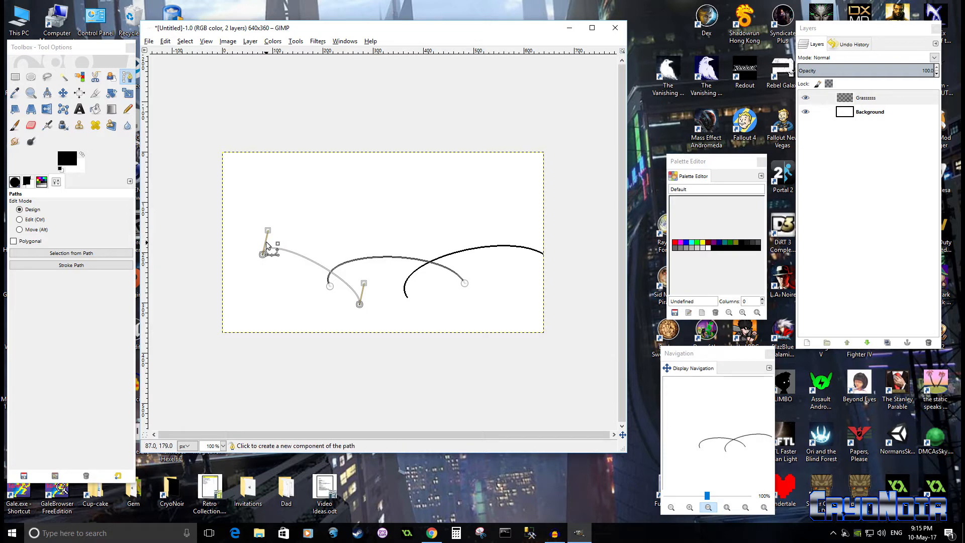
{"action": "left_click_drag", "start_coordinate": [265, 243], "coordinate": [217, 276]}
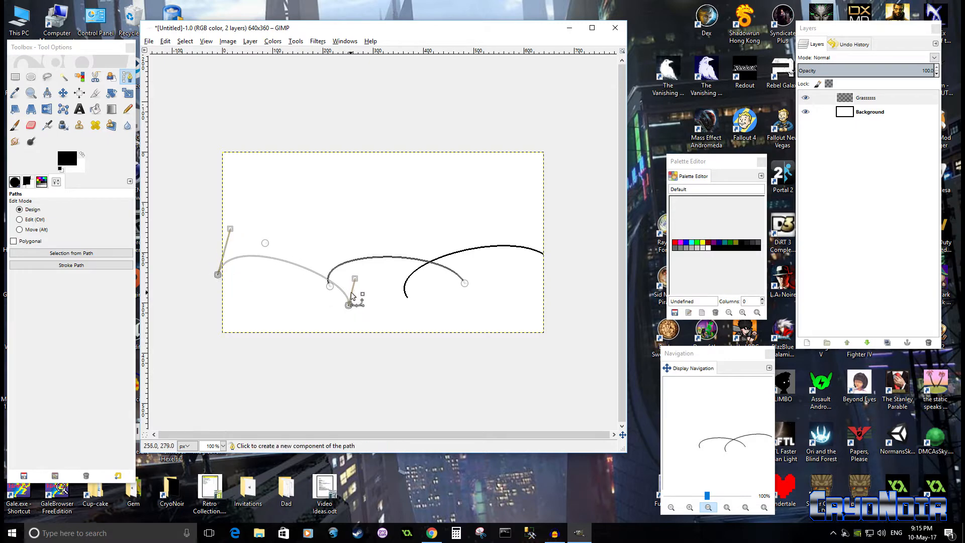
{"action": "mouse_move", "coordinate": [352, 295]}
{"action": "left_mouse_down"}
{"action": "mouse_move", "coordinate": [364, 277]}
{"action": "mouse_move", "coordinate": [356, 295]}
{"action": "mouse_move", "coordinate": [365, 296]}
{"action": "left_mouse_up"}
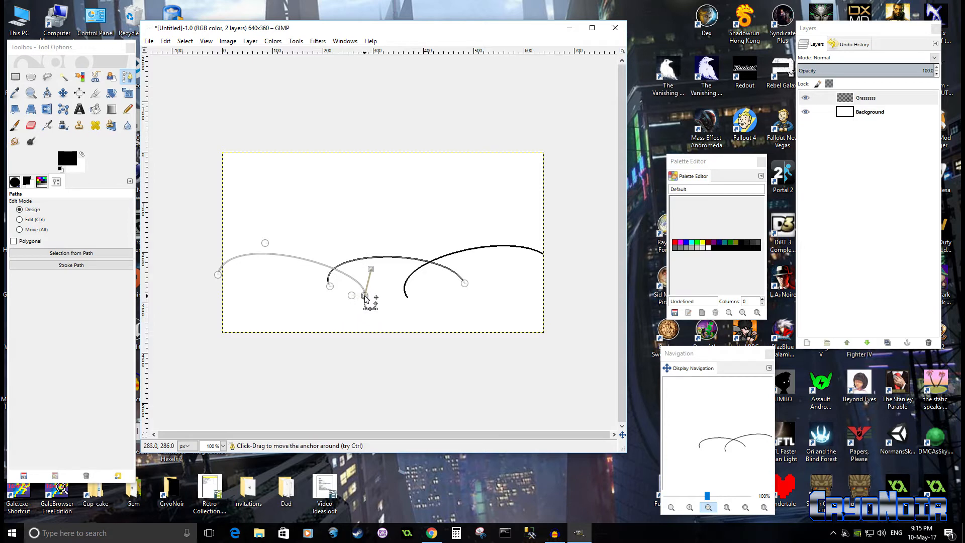
{"action": "left_click_drag", "start_coordinate": [218, 275], "coordinate": [214, 278]}
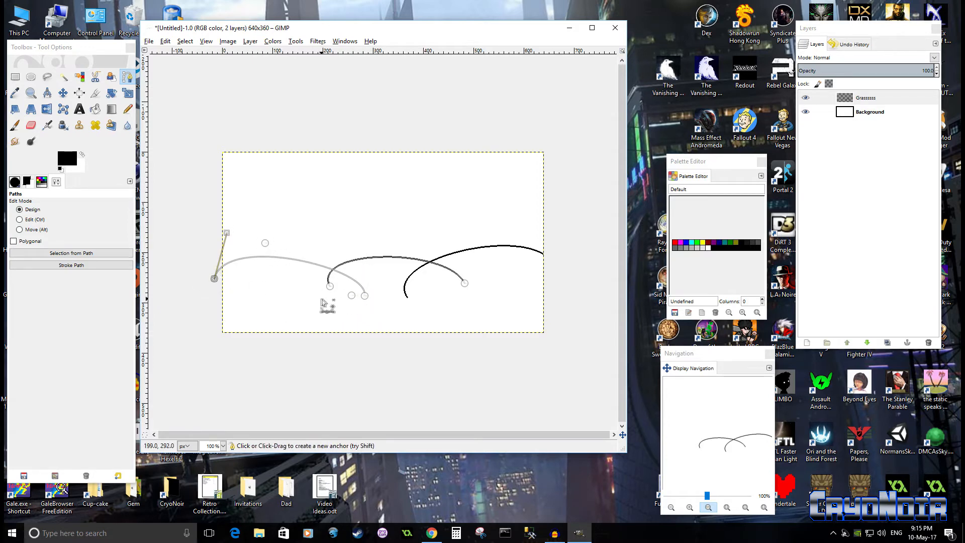
{"action": "left_click", "coordinate": [95, 267]}
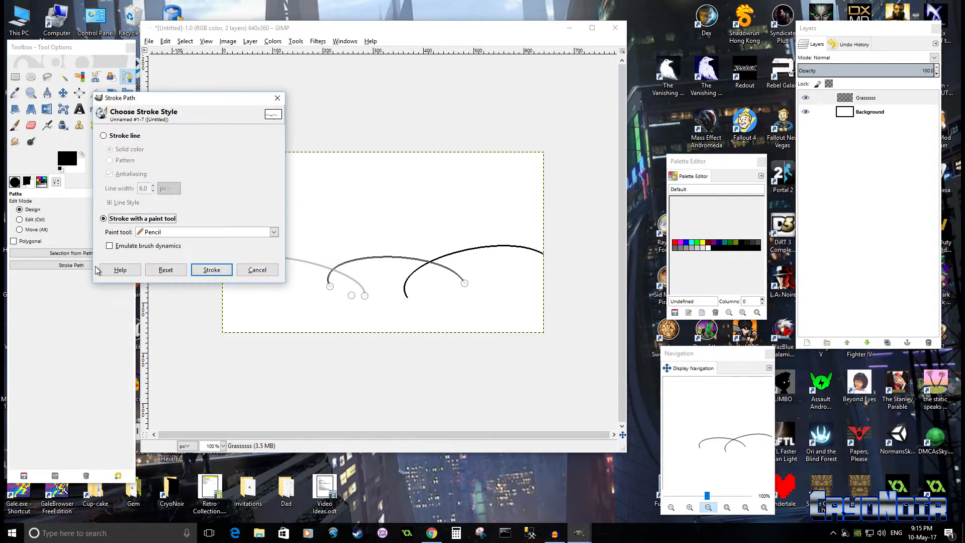
{"action": "left_click", "coordinate": [218, 269]}
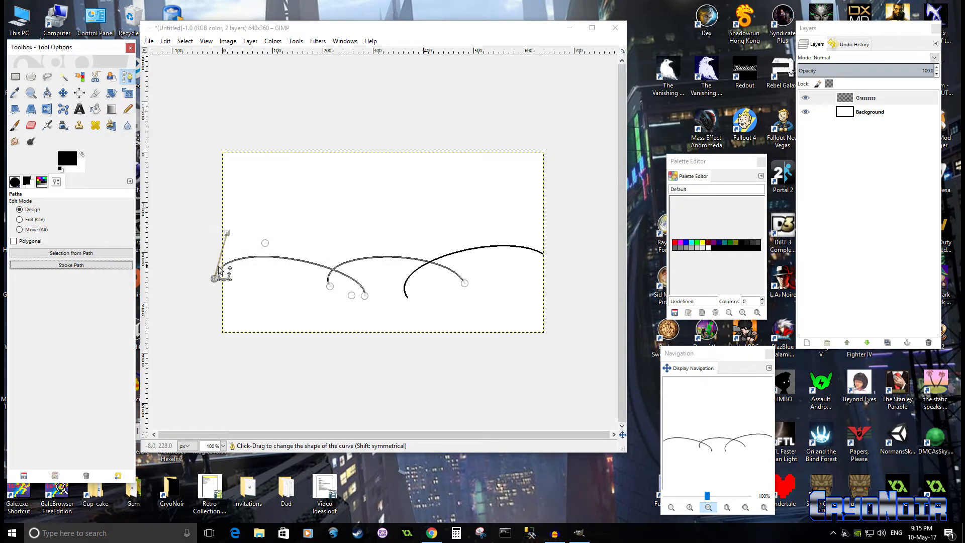
Step: Draw a foreground curve from beyond the lower left edge that hooks back under the left hill, and stroke it with the Pencil
{"action": "left_click", "coordinate": [132, 110]}
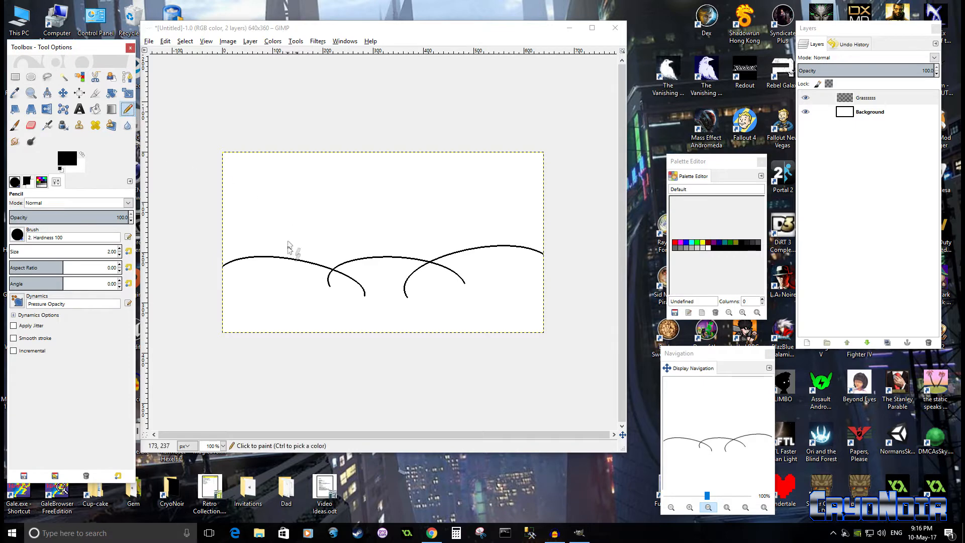
{"action": "left_click", "coordinate": [128, 78]}
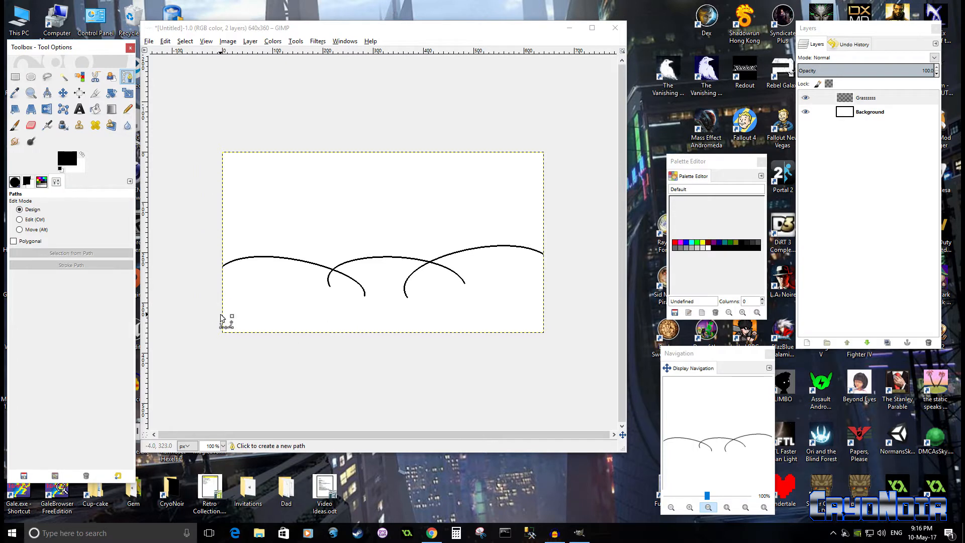
{"action": "left_click_drag", "start_coordinate": [210, 306], "coordinate": [360, 315]}
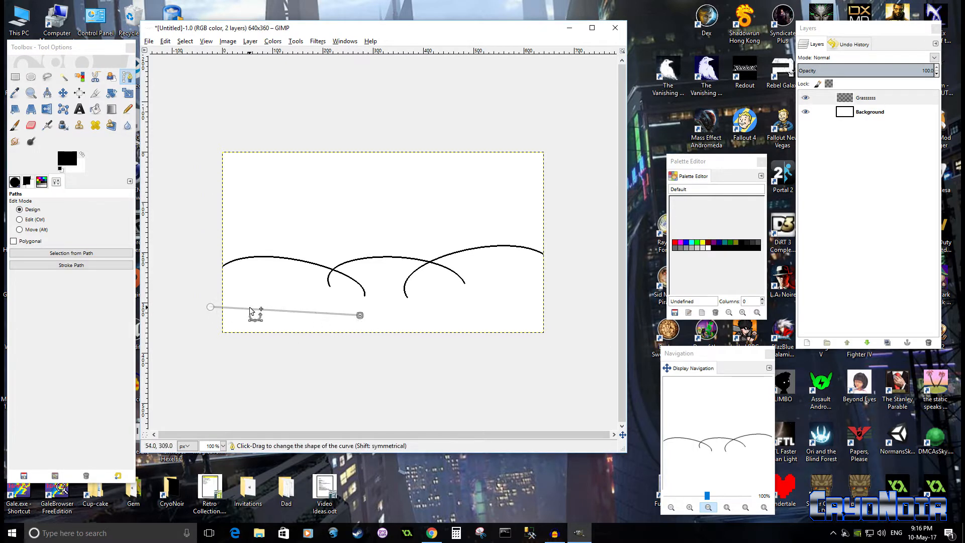
{"action": "left_click_drag", "start_coordinate": [279, 313], "coordinate": [350, 280]}
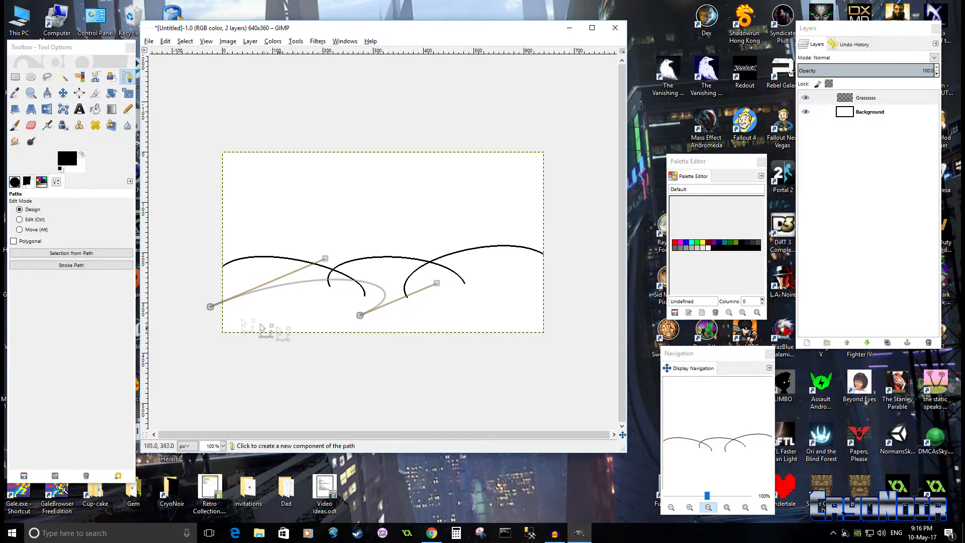
{"action": "left_click", "coordinate": [56, 265]}
{"action": "left_click", "coordinate": [211, 284]}
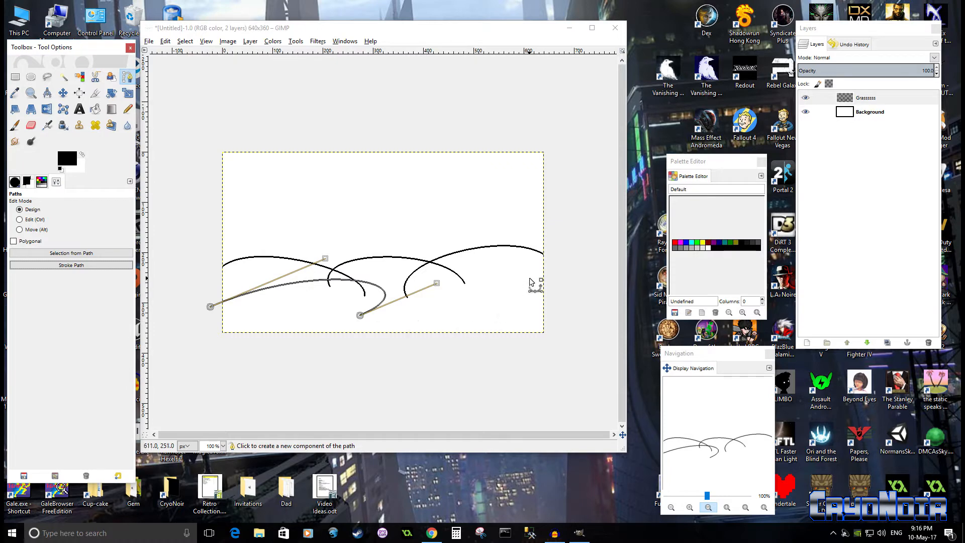
Step: Start a foreground path from beyond the canvas's right edge to a point below the bottom edge, bending it toward the upper left
{"action": "left_click", "coordinate": [550, 280]}
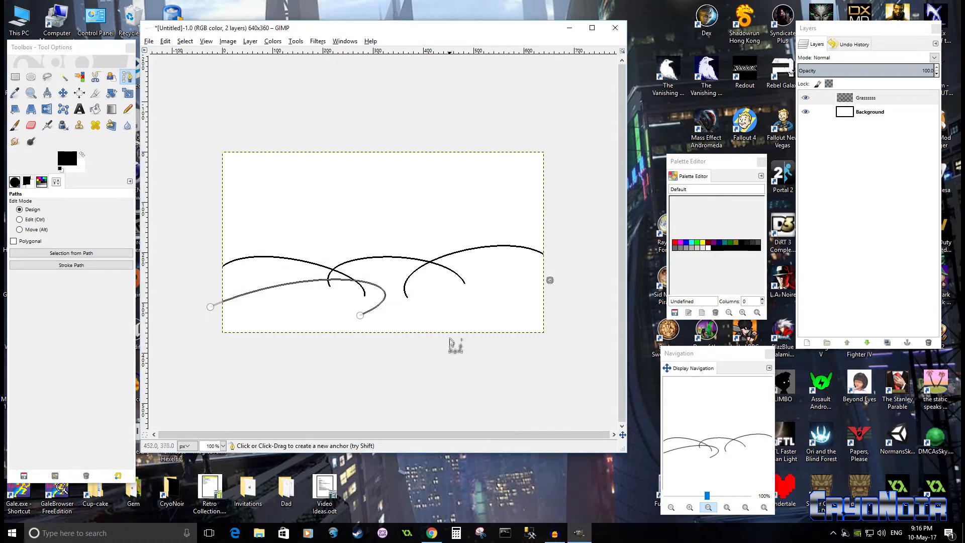
{"action": "left_click", "coordinate": [488, 363]}
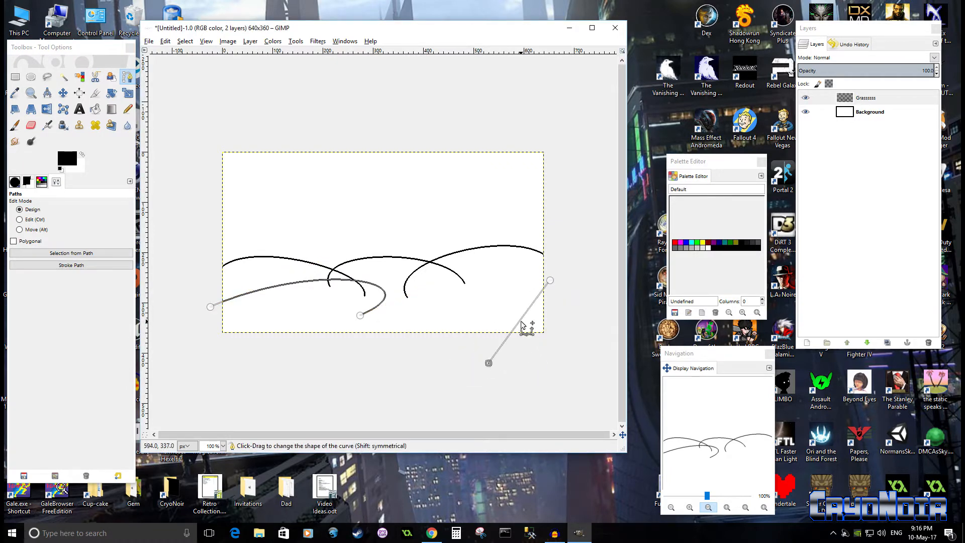
{"action": "left_click_drag", "start_coordinate": [526, 327], "coordinate": [446, 298]}
{"action": "left_click_drag", "start_coordinate": [550, 280], "coordinate": [555, 287]}
{"action": "left_click", "coordinate": [461, 362], "text": "ctrl"}
{"action": "key", "text": "ctrl+z"}
{"action": "key", "text": "ctrl+z"}
{"action": "key", "text": "ctrl+z"}
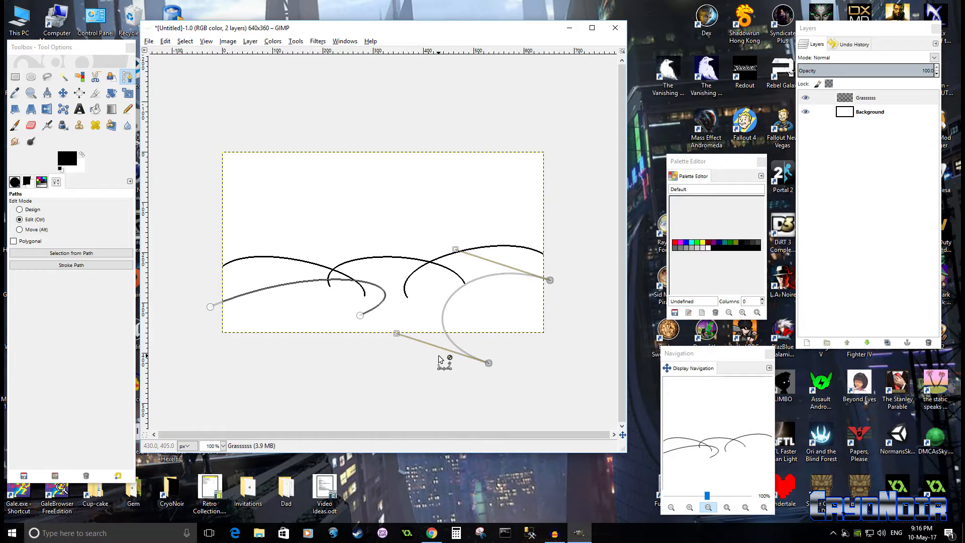
Step: Move the path's lower anchor below the canvas's lower middle, reshape the curve into a rising slope and stroke it with the Pencil
{"action": "left_click_drag", "start_coordinate": [485, 366], "coordinate": [380, 358]}
{"action": "left_click_drag", "start_coordinate": [457, 327], "coordinate": [457, 285]}
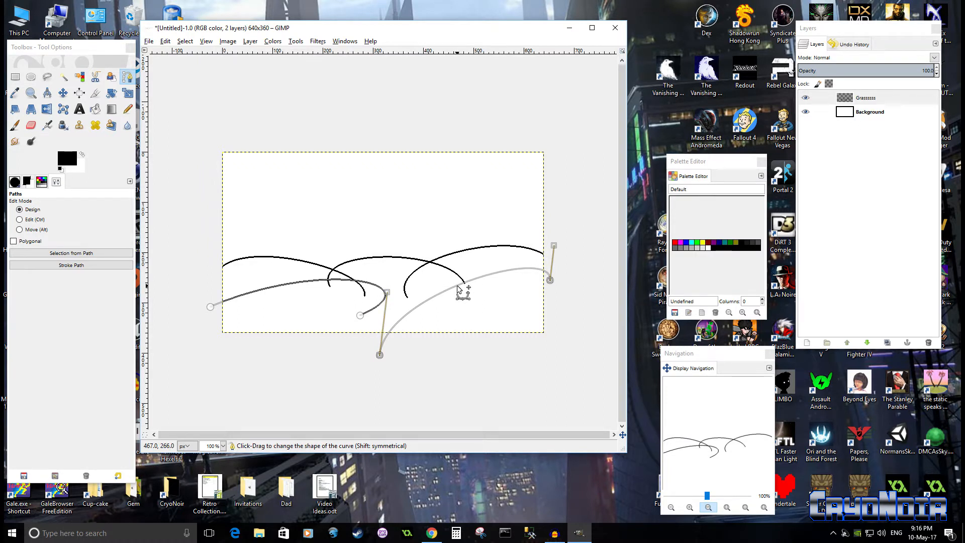
{"action": "left_click_drag", "start_coordinate": [382, 355], "coordinate": [385, 352]}
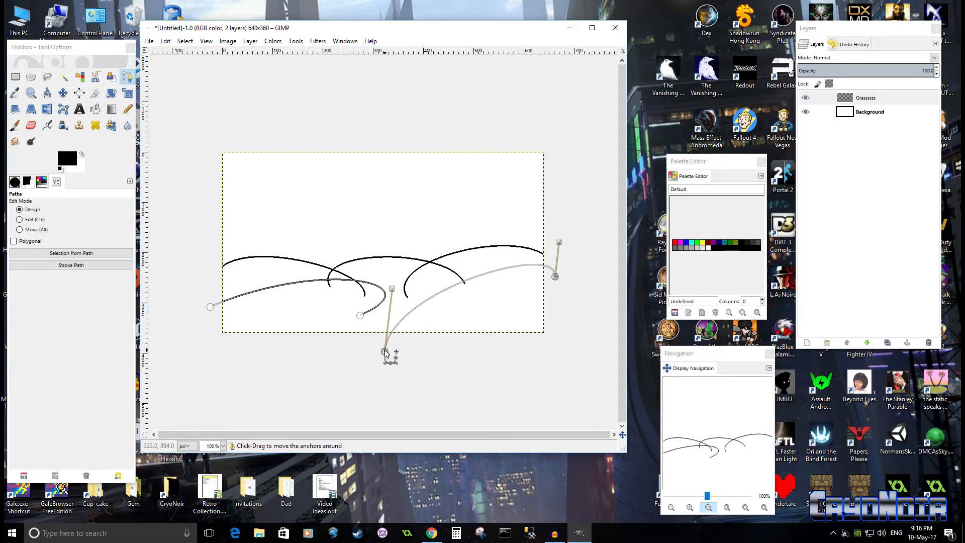
{"action": "left_click", "coordinate": [84, 265]}
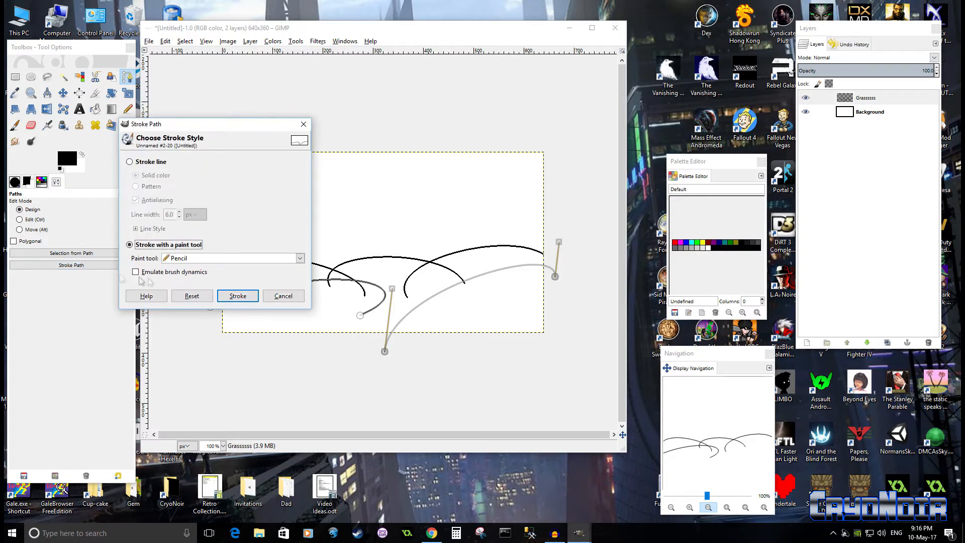
{"action": "left_click", "coordinate": [242, 297]}
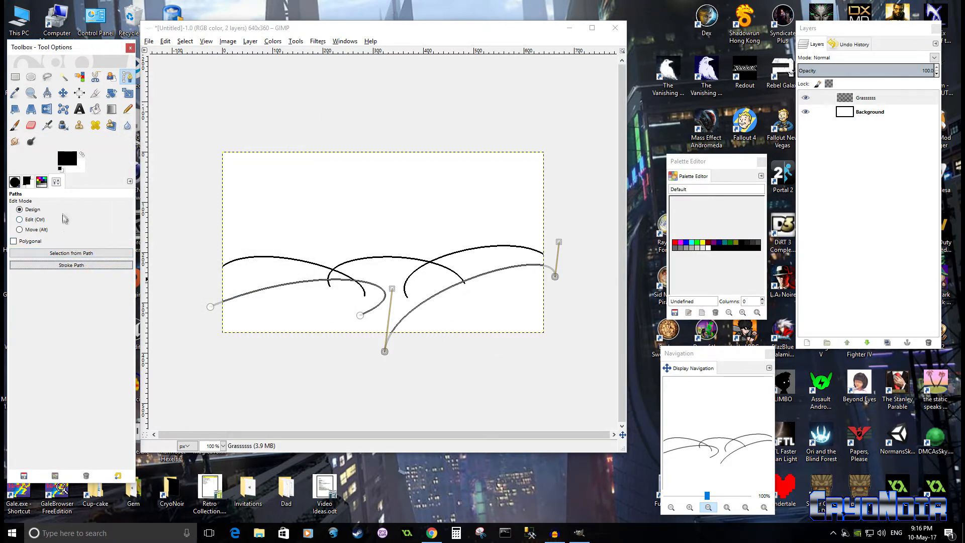
Step: Draw a path from the right foreground slope to beyond the lower left edge, arch it upward, shift it slightly right and stroke it
{"action": "left_click", "coordinate": [127, 108]}
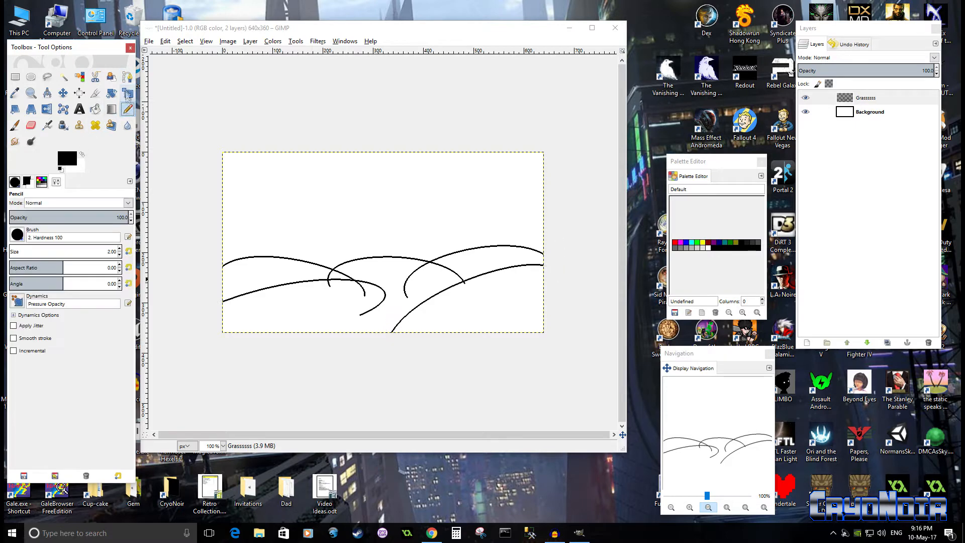
{"action": "left_click", "coordinate": [126, 79]}
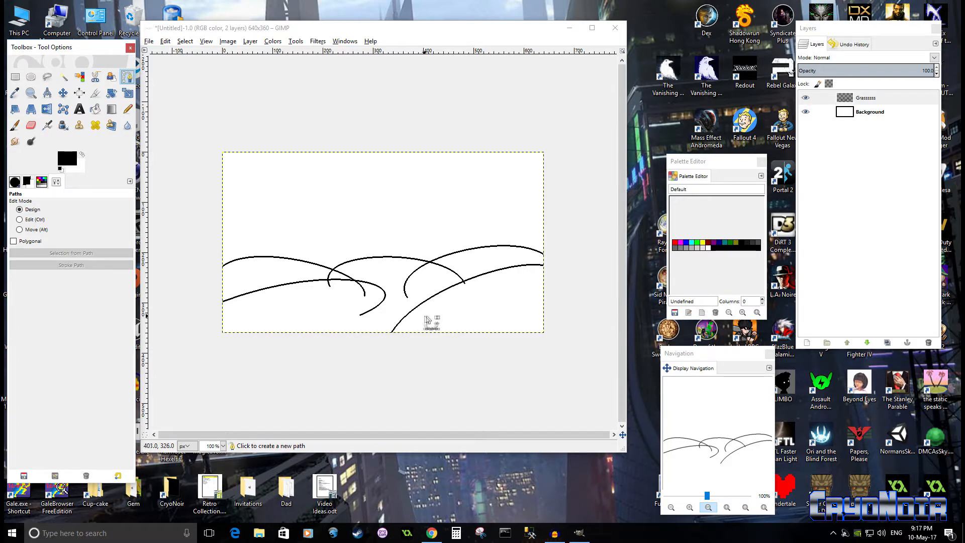
{"action": "left_click", "coordinate": [450, 309]}
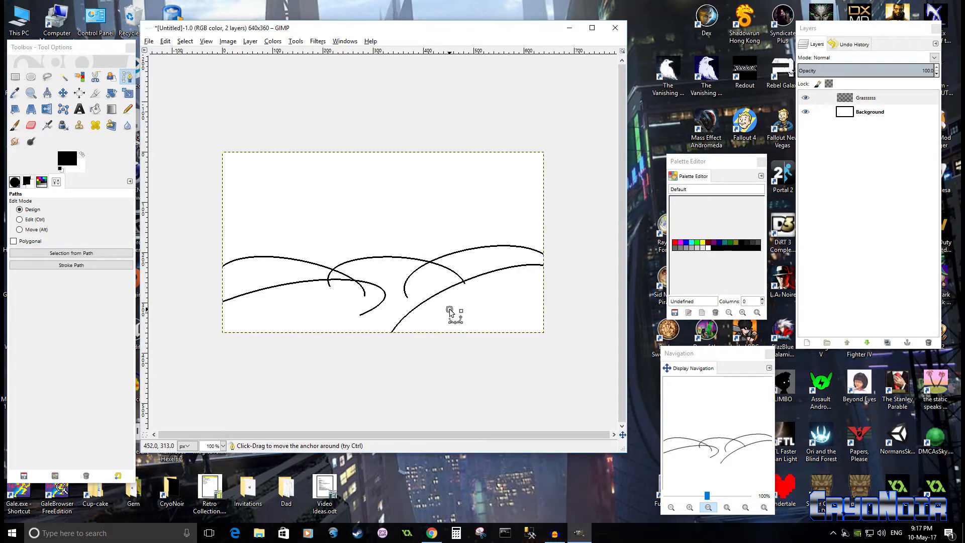
{"action": "left_click", "coordinate": [210, 325]}
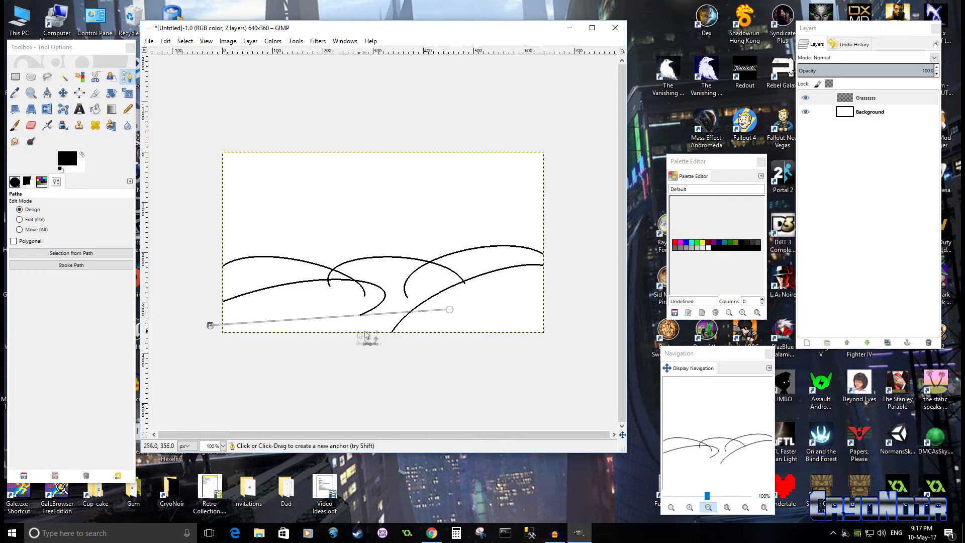
{"action": "left_click_drag", "start_coordinate": [373, 319], "coordinate": [367, 298]}
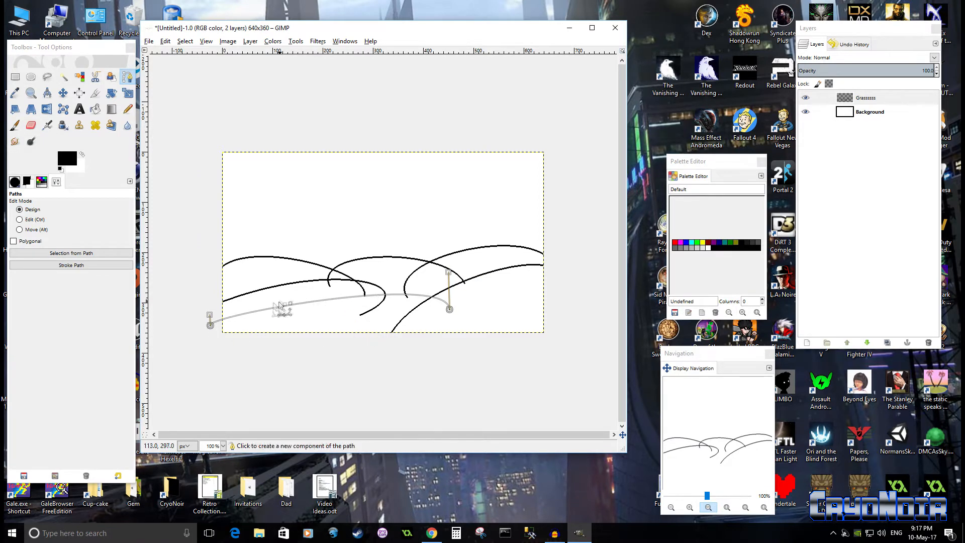
{"action": "left_click_drag", "start_coordinate": [210, 325], "coordinate": [218, 325]}
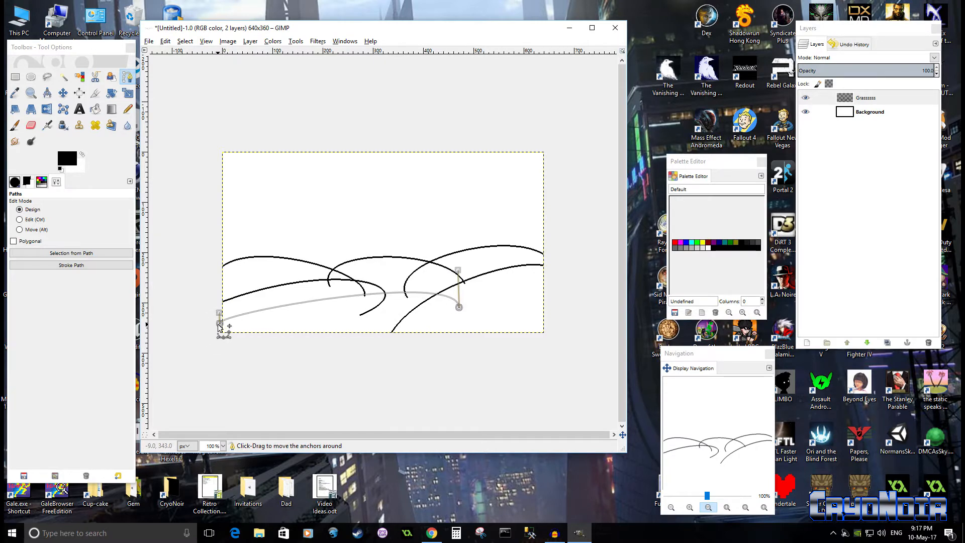
{"action": "left_click", "coordinate": [68, 266]}
{"action": "left_click", "coordinate": [133, 191]}
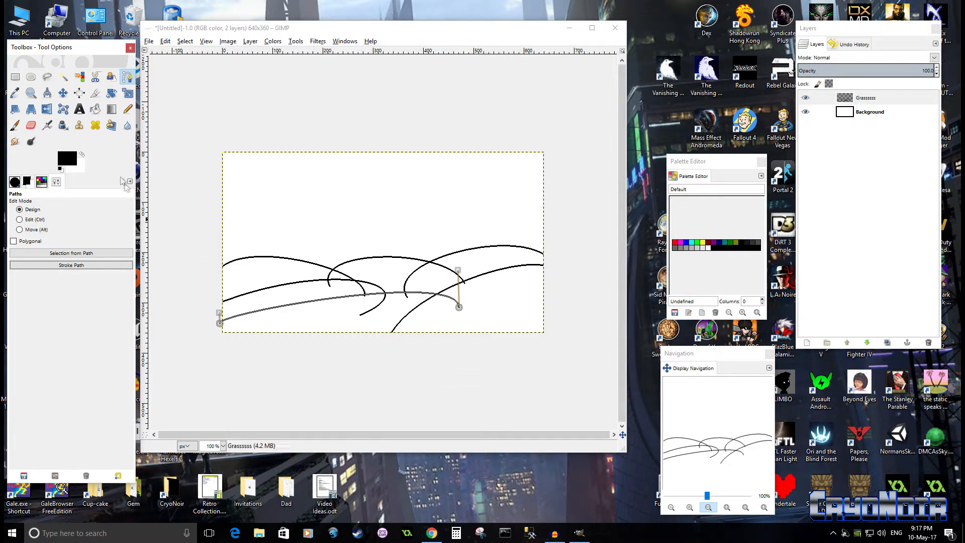
Step: Choose the Eraser with a brush size of 4
{"action": "left_click", "coordinate": [30, 125]}
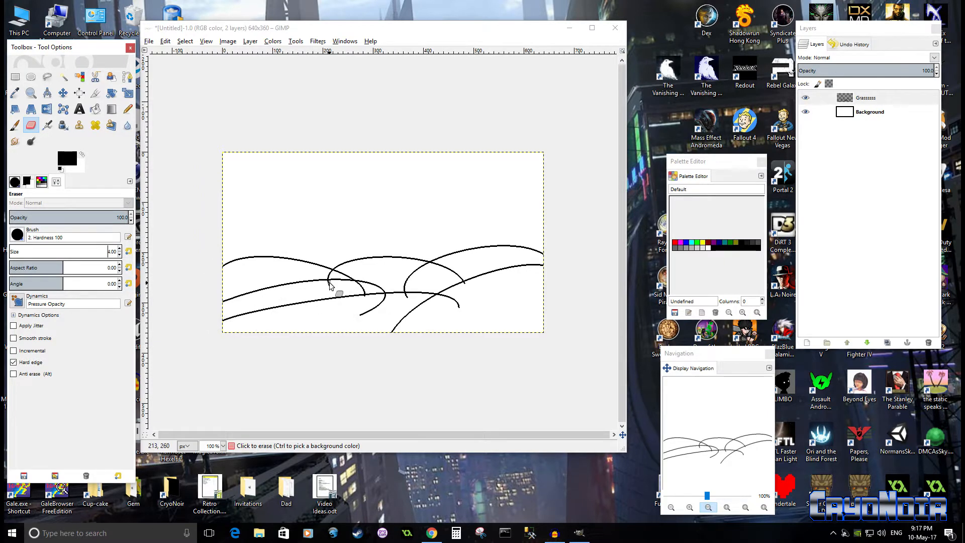
Step: Zoom in to 2300% near the overlapping hill lines and back out to 150%
{"action": "scroll", "coordinate": [327, 293], "scroll_direction": "up", "scroll_amount": 2}
{"action": "scroll", "coordinate": [354, 317], "scroll_direction": "down", "scroll_amount": 4}
{"action": "scroll", "coordinate": [354, 313], "scroll_direction": "up", "scroll_amount": 1}
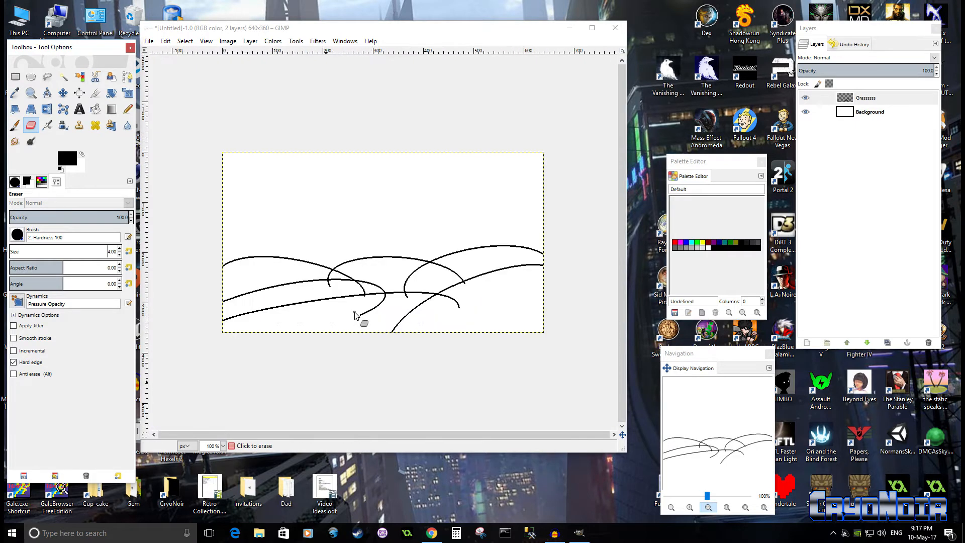
{"action": "scroll", "coordinate": [354, 310], "scroll_direction": "up", "scroll_amount": 2}
{"action": "scroll", "coordinate": [357, 302], "scroll_direction": "down", "scroll_amount": 4}
{"action": "scroll", "coordinate": [355, 302], "scroll_direction": "up", "scroll_amount": 5}
{"action": "scroll", "coordinate": [355, 301], "scroll_direction": "up", "scroll_amount": 2}
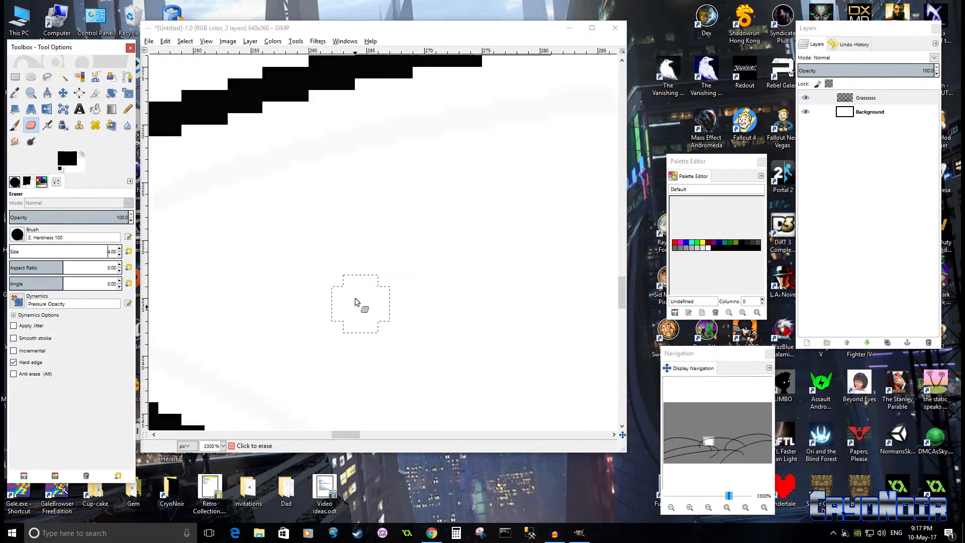
{"action": "scroll", "coordinate": [355, 302], "scroll_direction": "down", "scroll_amount": 6}
{"action": "scroll", "coordinate": [355, 301], "scroll_direction": "up", "scroll_amount": 3}
{"action": "scroll", "coordinate": [355, 302], "scroll_direction": "down", "scroll_amount": 2}
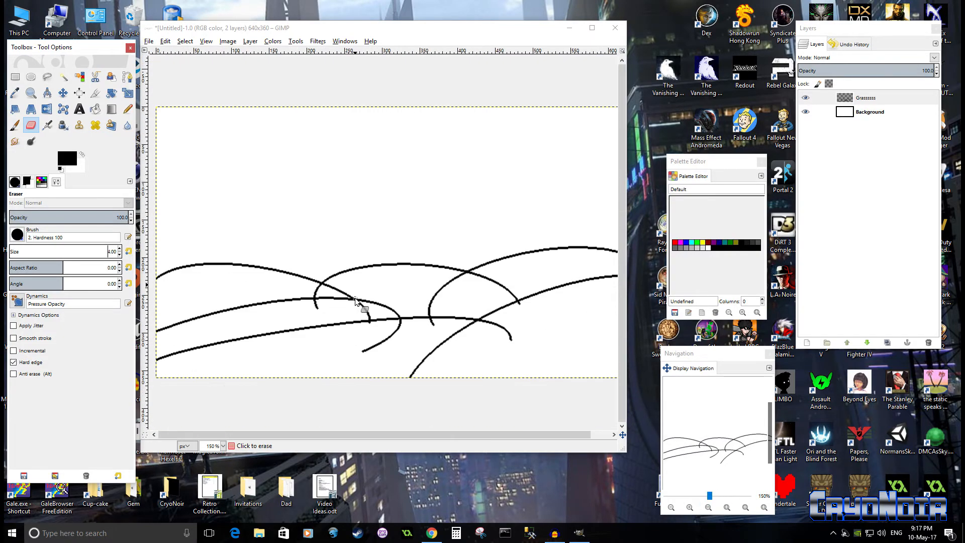
Step: Zoom out to about 34% using the navigation preview, zoom back in stepwise and pan across the hills
{"action": "mouse_move", "coordinate": [711, 501]}
{"action": "left_mouse_down"}
{"action": "mouse_move", "coordinate": [738, 497]}
{"action": "mouse_move", "coordinate": [699, 497]}
{"action": "left_mouse_up"}
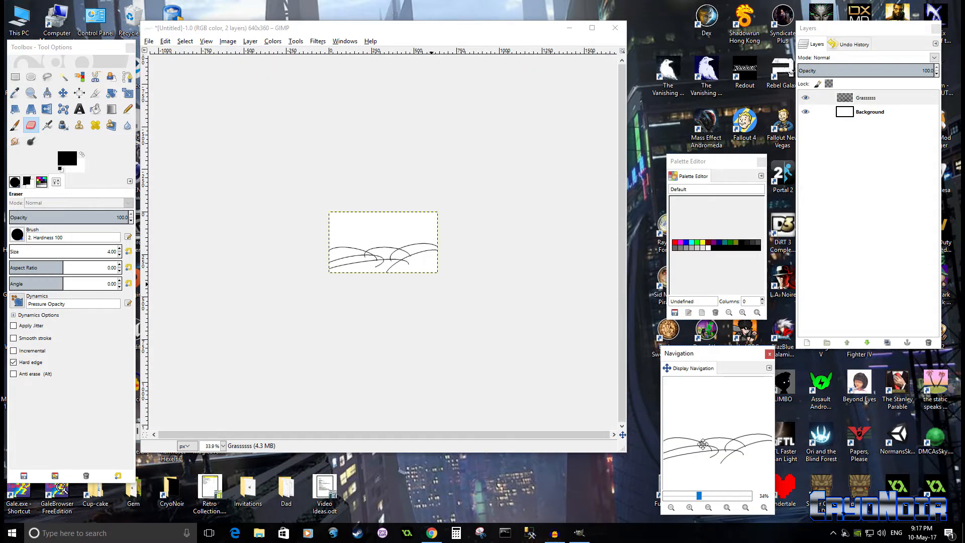
{"action": "left_click", "coordinate": [689, 508]}
{"action": "left_click", "coordinate": [690, 508]}
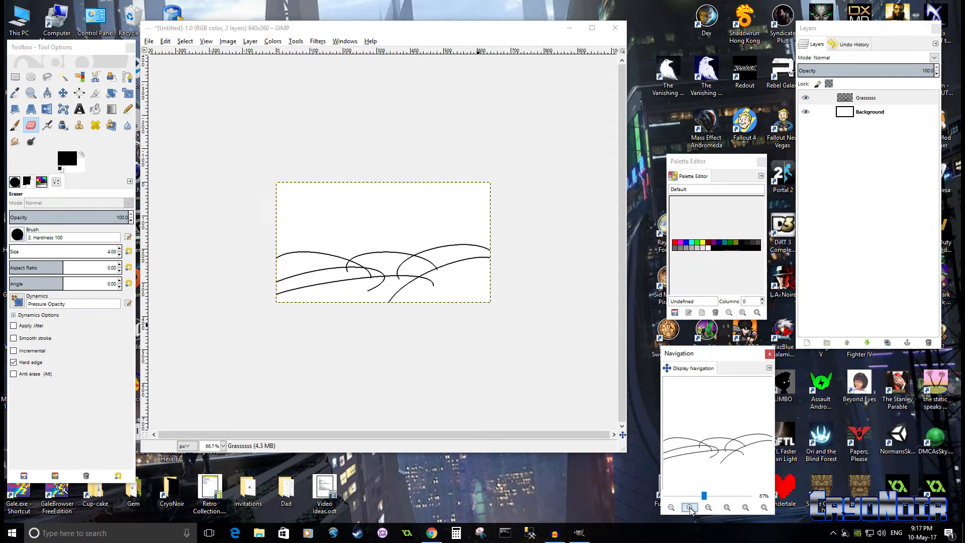
{"action": "left_click", "coordinate": [690, 508]}
{"action": "left_click", "coordinate": [690, 508]}
{"action": "left_click", "coordinate": [691, 508]}
{"action": "left_click", "coordinate": [692, 508]}
{"action": "left_click_drag", "start_coordinate": [726, 436], "coordinate": [715, 443]}
{"action": "scroll", "coordinate": [325, 295], "scroll_direction": "down", "scroll_amount": 2}
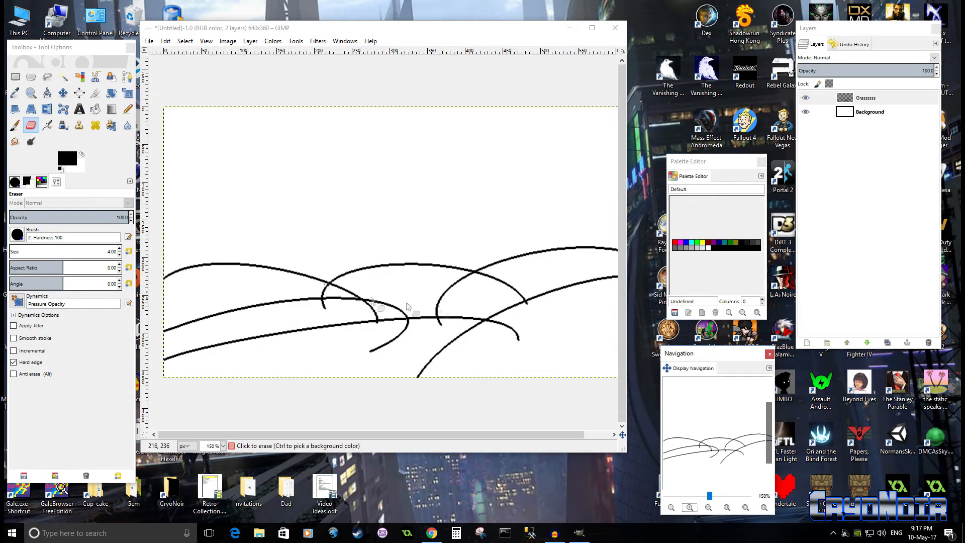
Step: Erase the middle hill's left end where it runs below the left hill's outline
{"action": "scroll", "coordinate": [528, 301], "scroll_direction": "up", "scroll_amount": 4}
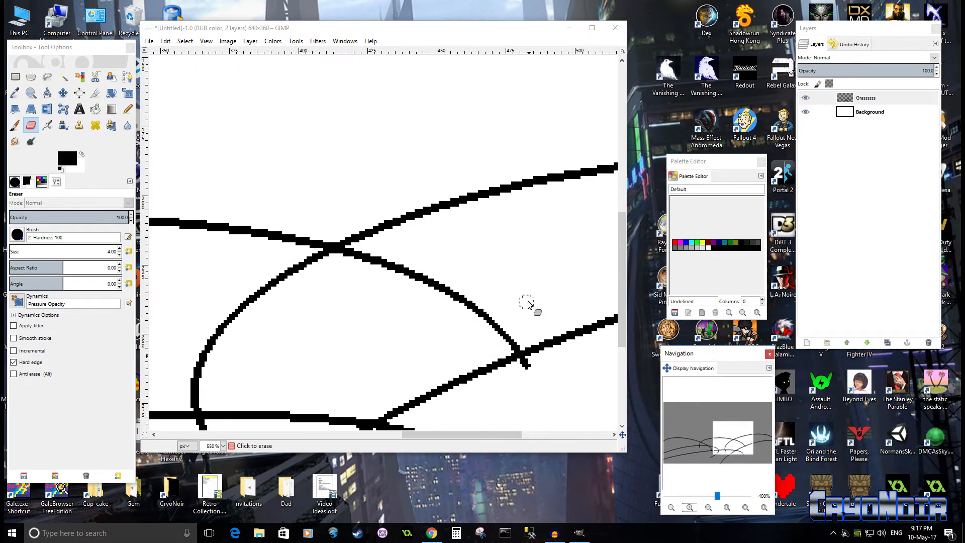
{"action": "scroll", "coordinate": [527, 300], "scroll_direction": "down", "scroll_amount": 5}
{"action": "scroll", "coordinate": [334, 279], "scroll_direction": "up", "scroll_amount": 5}
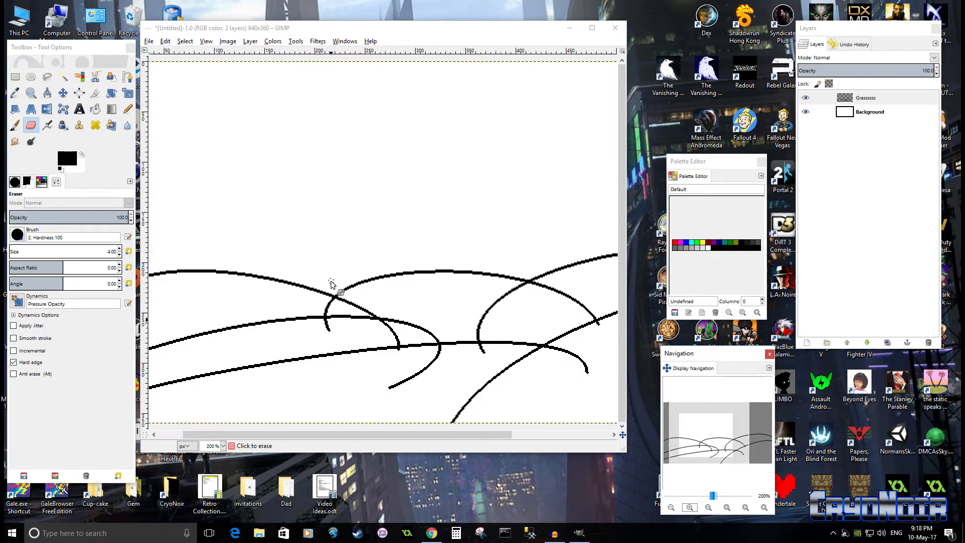
{"action": "scroll", "coordinate": [377, 274], "scroll_direction": "down", "scroll_amount": 2}
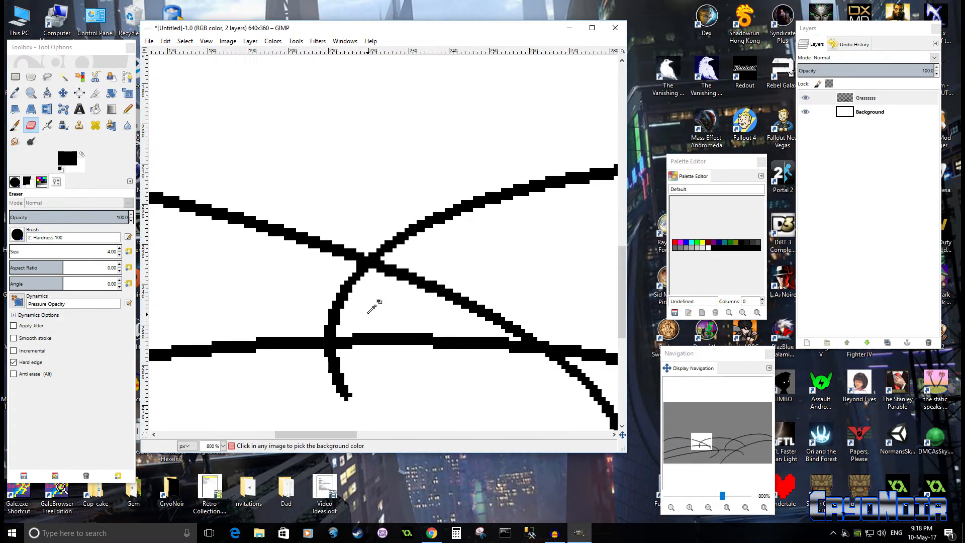
{"action": "left_click", "coordinate": [349, 341]}
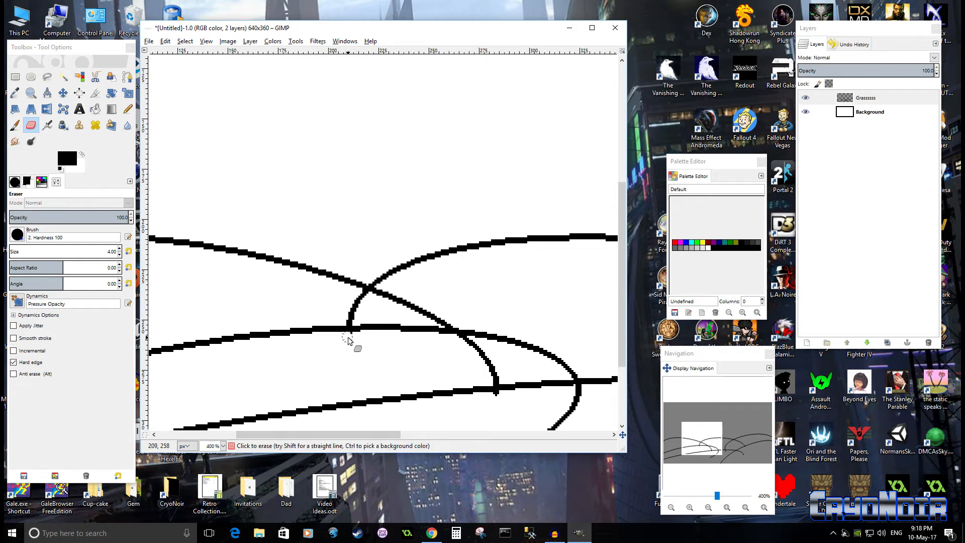
{"action": "left_click_drag", "start_coordinate": [352, 339], "coordinate": [360, 300]}
{"action": "scroll", "coordinate": [367, 322], "scroll_direction": "down", "scroll_amount": 5}
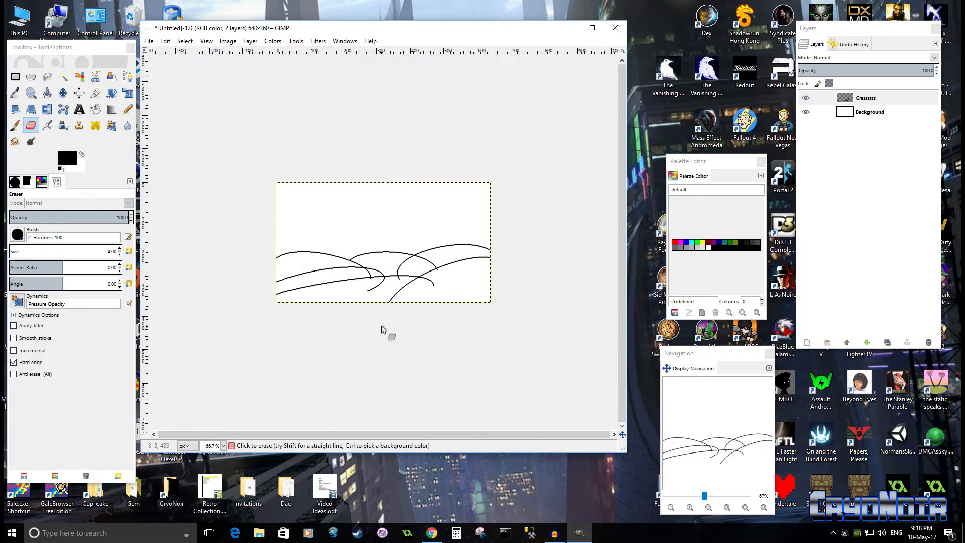
Step: Erase the right background hill's left tail from its lower end up to the middle hill's outline
{"action": "scroll", "coordinate": [378, 300], "scroll_direction": "up", "scroll_amount": 3}
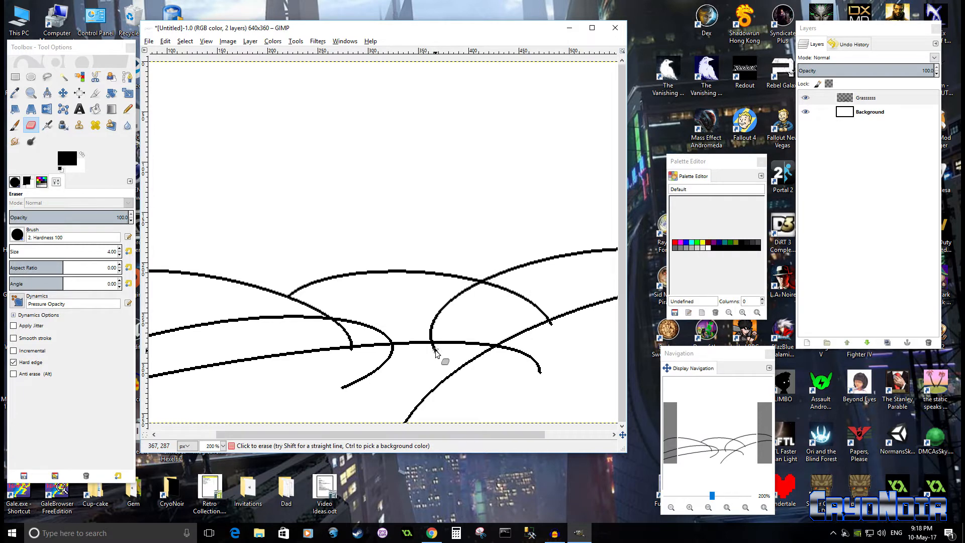
{"action": "scroll", "coordinate": [435, 353], "scroll_direction": "up", "scroll_amount": 4}
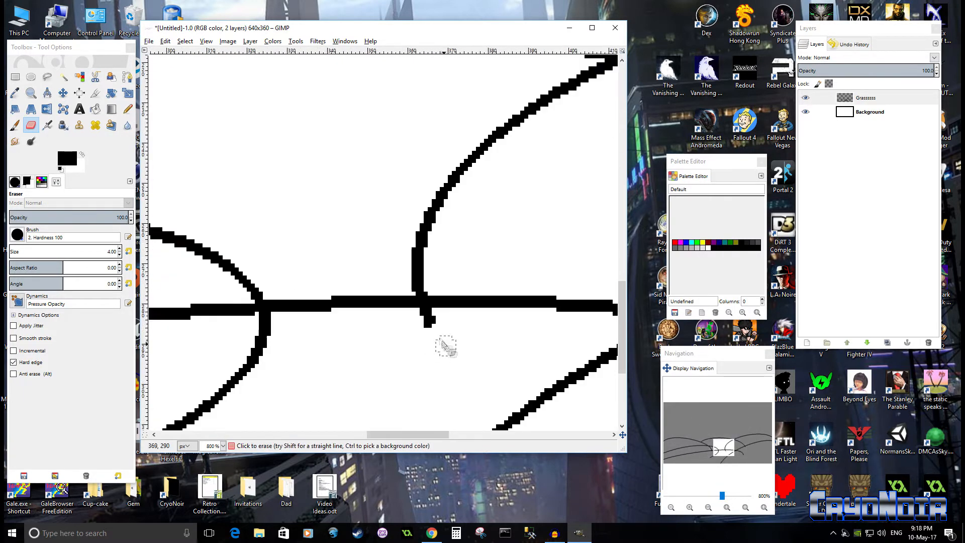
{"action": "mouse_move", "coordinate": [427, 320]}
{"action": "left_mouse_down"}
{"action": "mouse_move", "coordinate": [430, 221]}
{"action": "mouse_move", "coordinate": [490, 137]}
{"action": "left_mouse_up"}
{"action": "scroll", "coordinate": [507, 201], "scroll_direction": "down", "scroll_amount": 3}
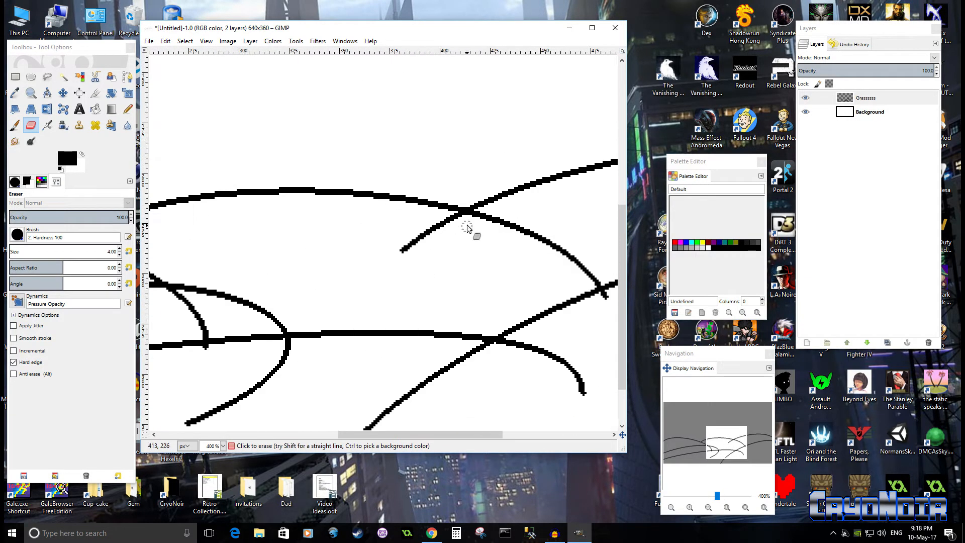
{"action": "left_click_drag", "start_coordinate": [455, 220], "coordinate": [402, 253]}
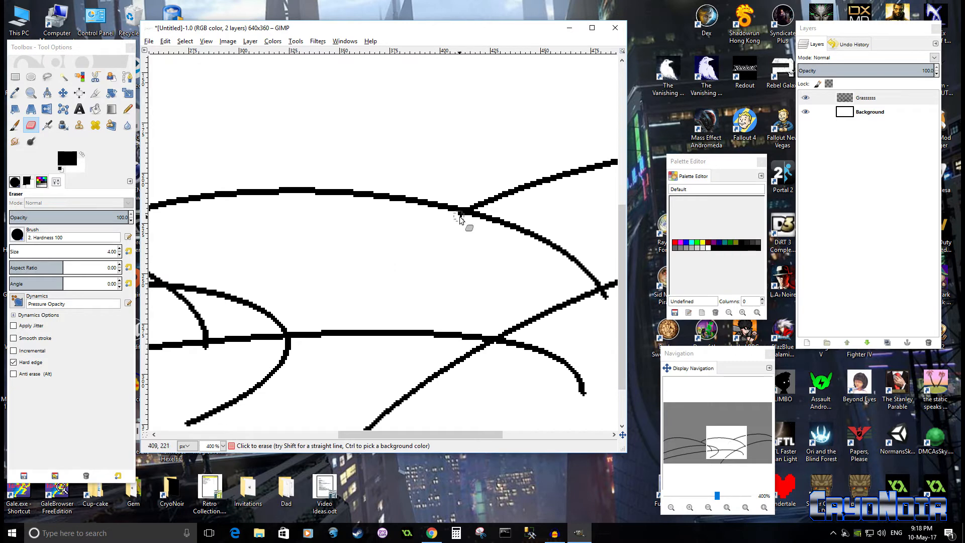
{"action": "scroll", "coordinate": [458, 219], "scroll_direction": "down", "scroll_amount": 4}
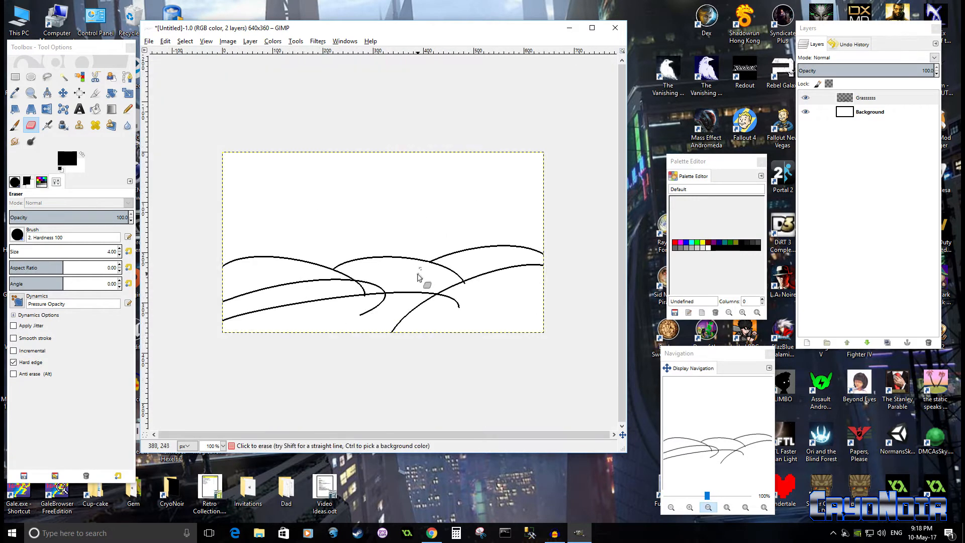
Step: Erase the left background hill's right end where it drops below the upper left foreground curve
{"action": "scroll", "coordinate": [342, 317], "scroll_direction": "up", "scroll_amount": 3}
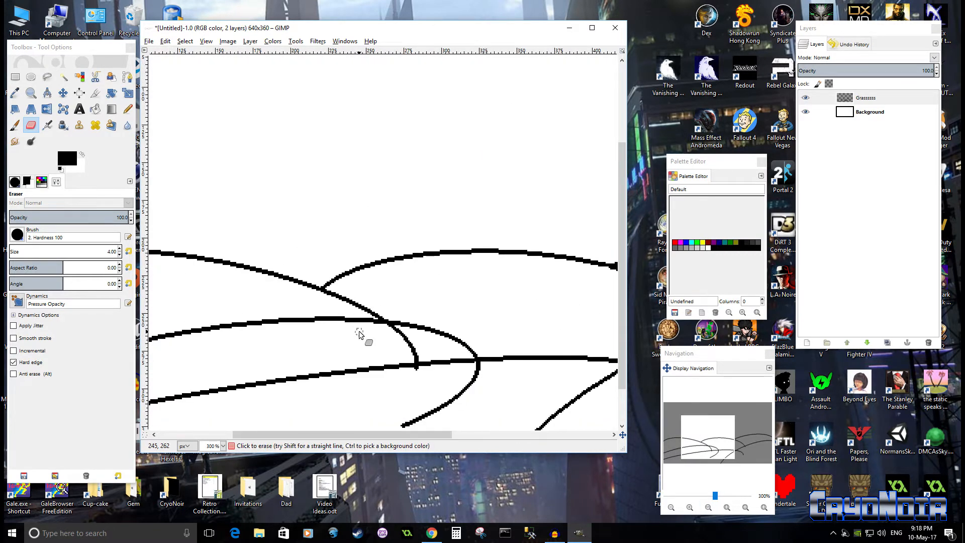
{"action": "scroll", "coordinate": [380, 336], "scroll_direction": "down", "scroll_amount": 1}
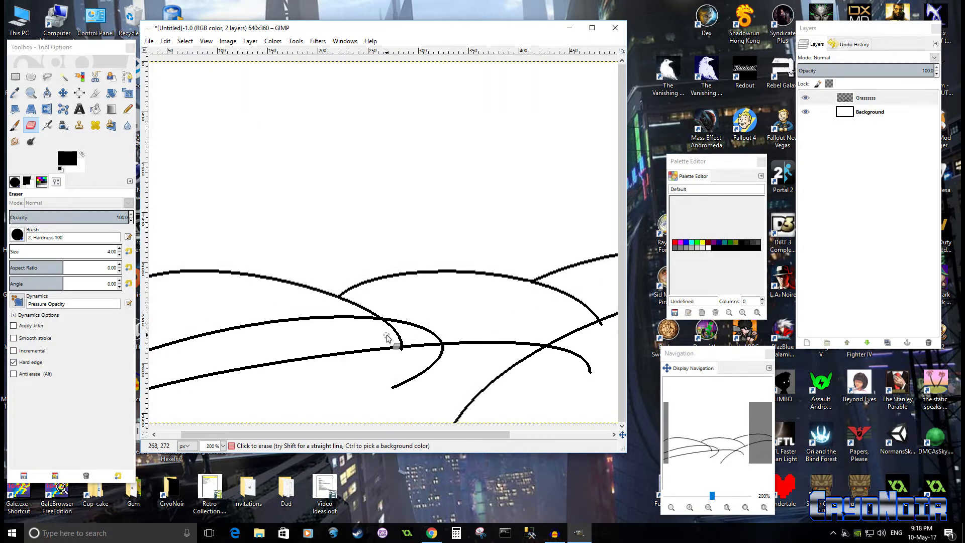
{"action": "scroll", "coordinate": [387, 337], "scroll_direction": "up", "scroll_amount": 3}
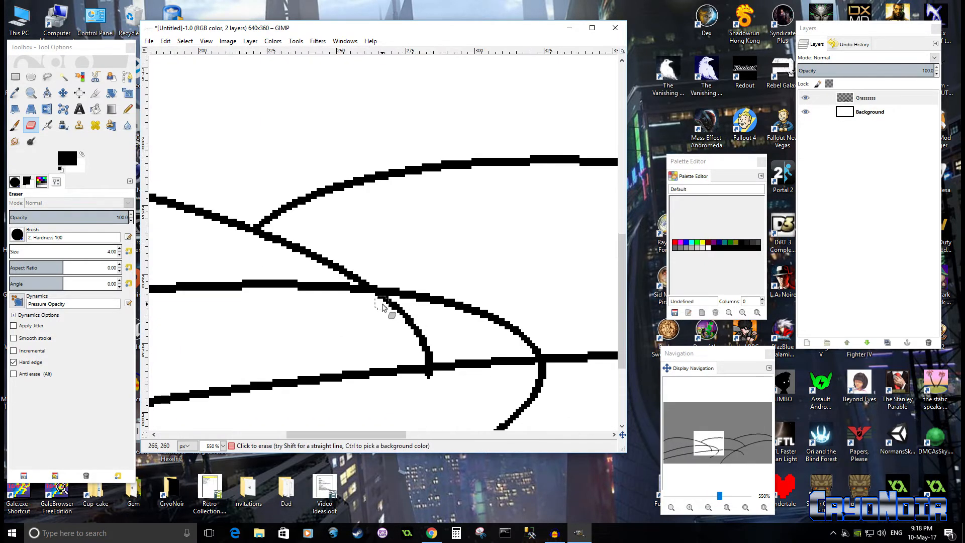
{"action": "mouse_move", "coordinate": [393, 314]}
{"action": "left_mouse_down"}
{"action": "mouse_move", "coordinate": [432, 360]}
{"action": "mouse_move", "coordinate": [388, 307]}
{"action": "left_mouse_up"}
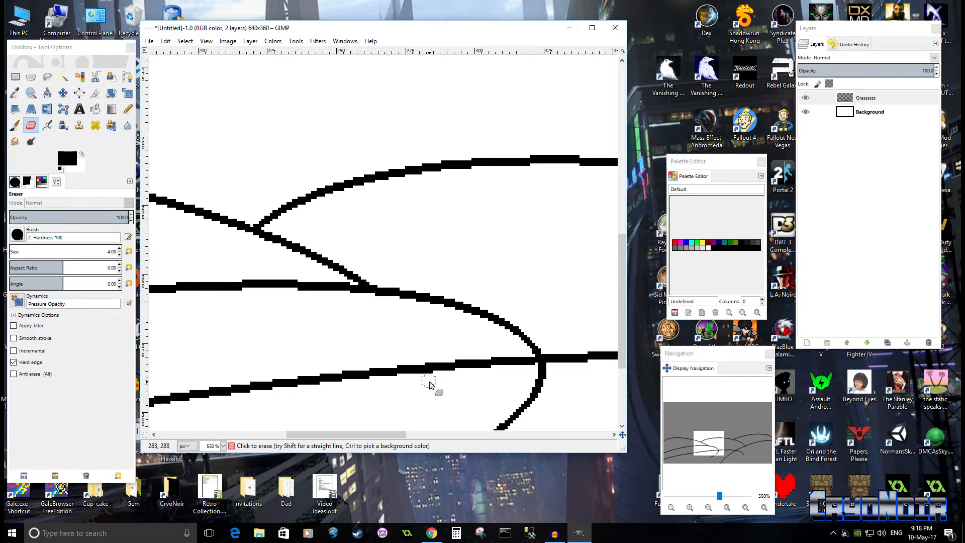
{"action": "scroll", "coordinate": [473, 382], "scroll_direction": "down", "scroll_amount": 5}
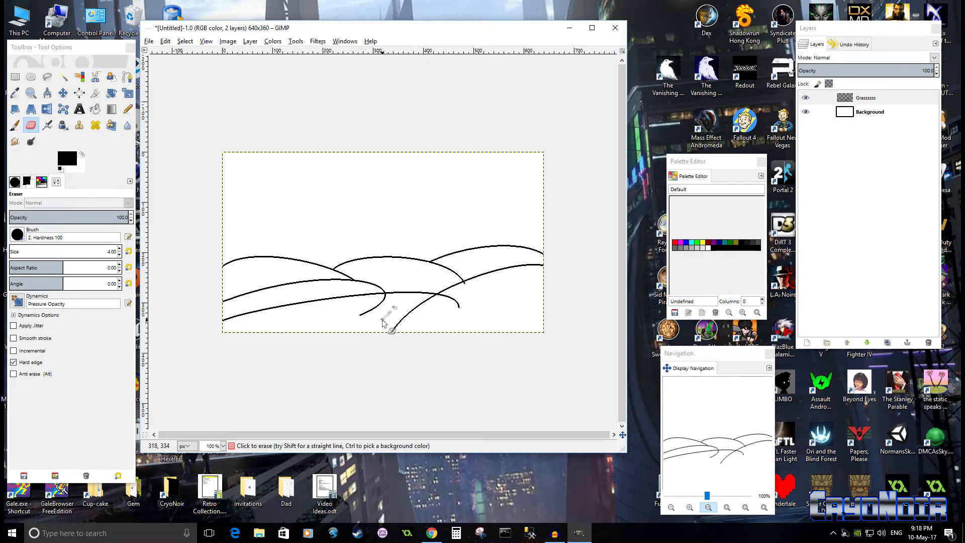
Step: Erase the upper left foreground curve's hooked end below the lowest foreground curve
{"action": "scroll", "coordinate": [382, 323], "scroll_direction": "up", "scroll_amount": 2}
{"action": "scroll", "coordinate": [355, 358], "scroll_direction": "down", "scroll_amount": 1}
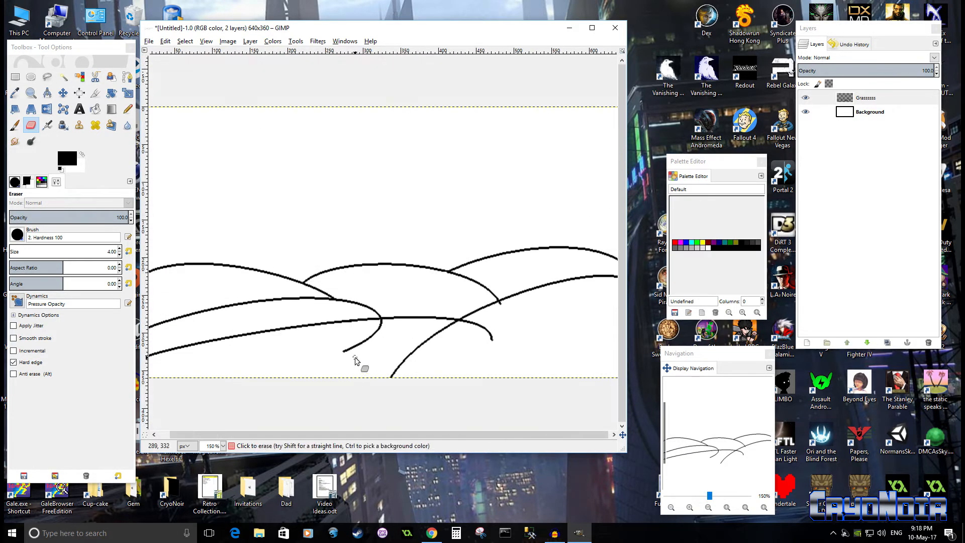
{"action": "left_click_drag", "start_coordinate": [357, 348], "coordinate": [379, 332]}
{"action": "scroll", "coordinate": [348, 358], "scroll_direction": "up", "scroll_amount": 4}
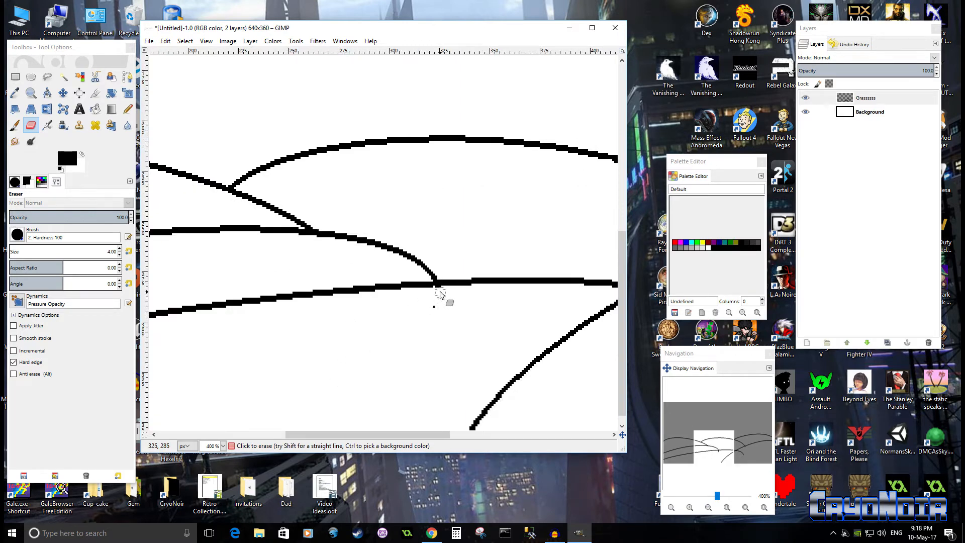
{"action": "scroll", "coordinate": [444, 313], "scroll_direction": "down", "scroll_amount": 4}
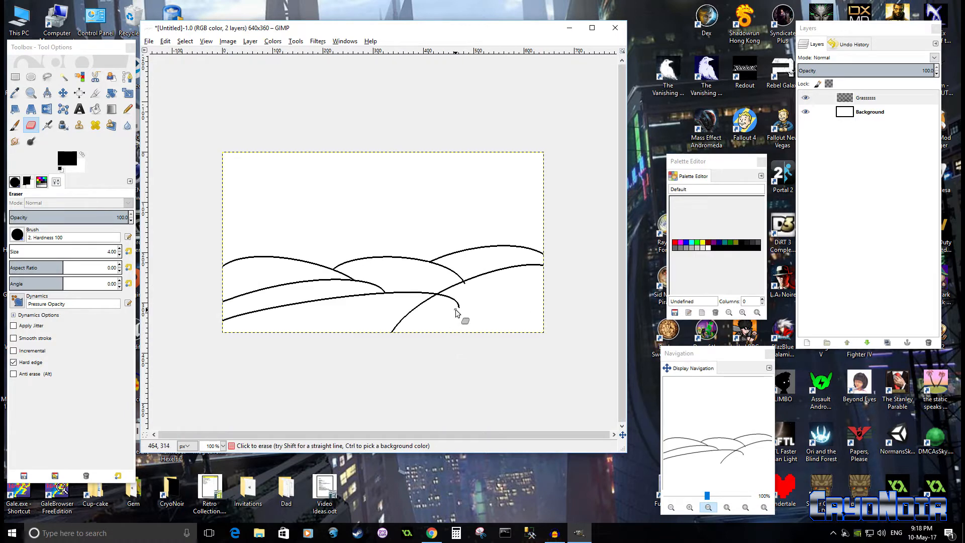
Step: Erase the middle hill's right tip where it sticks out below the right foreground slope
{"action": "scroll", "coordinate": [455, 314], "scroll_direction": "up", "scroll_amount": 2}
{"action": "scroll", "coordinate": [452, 313], "scroll_direction": "down", "scroll_amount": 1}
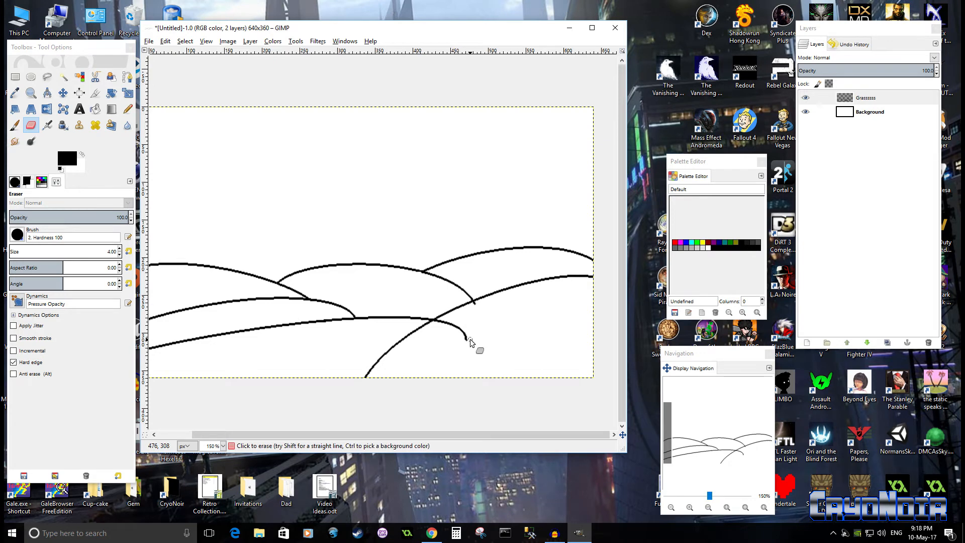
{"action": "scroll", "coordinate": [478, 312], "scroll_direction": "up", "scroll_amount": 4}
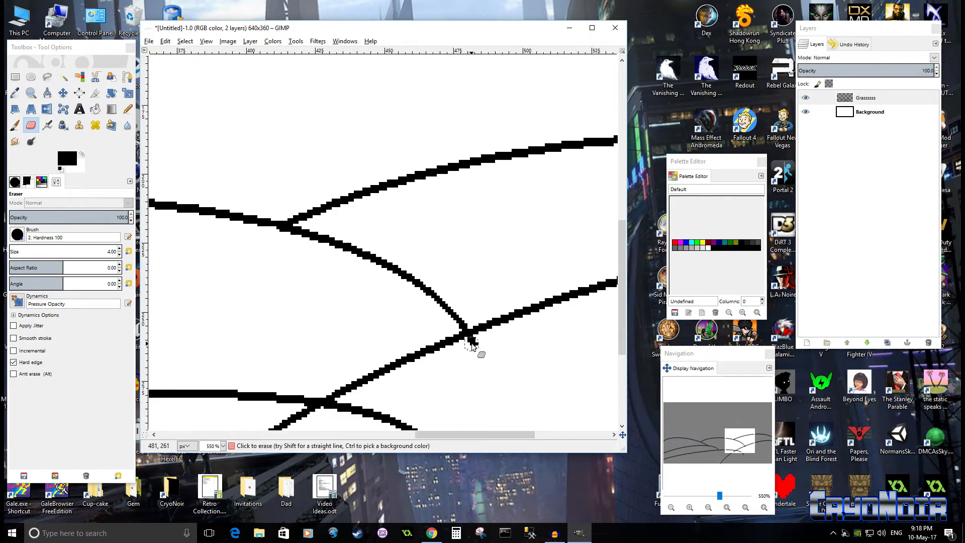
{"action": "scroll", "coordinate": [474, 347], "scroll_direction": "down", "scroll_amount": 4}
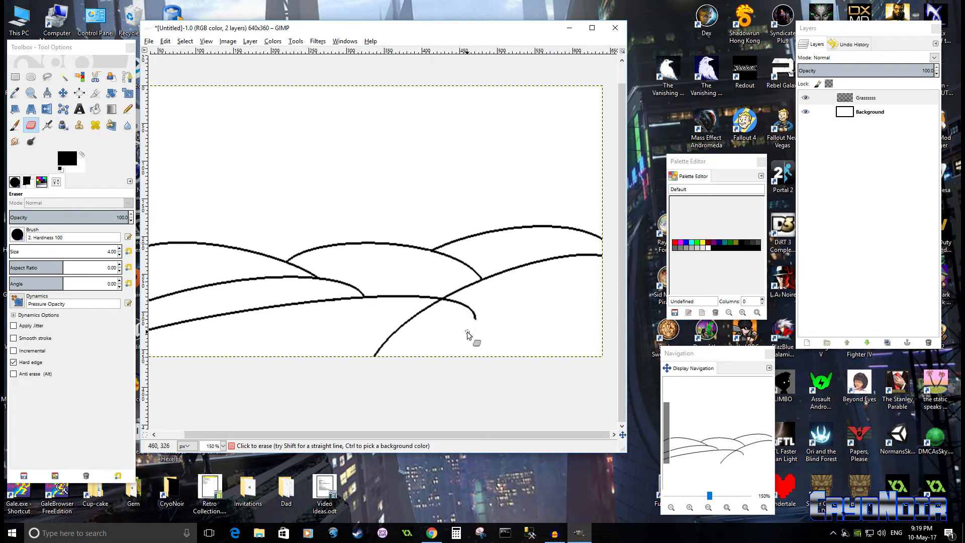
Step: Erase the lowest foreground curve's right end beyond where it crosses the right foreground slope
{"action": "scroll", "coordinate": [467, 335], "scroll_direction": "up", "scroll_amount": 5}
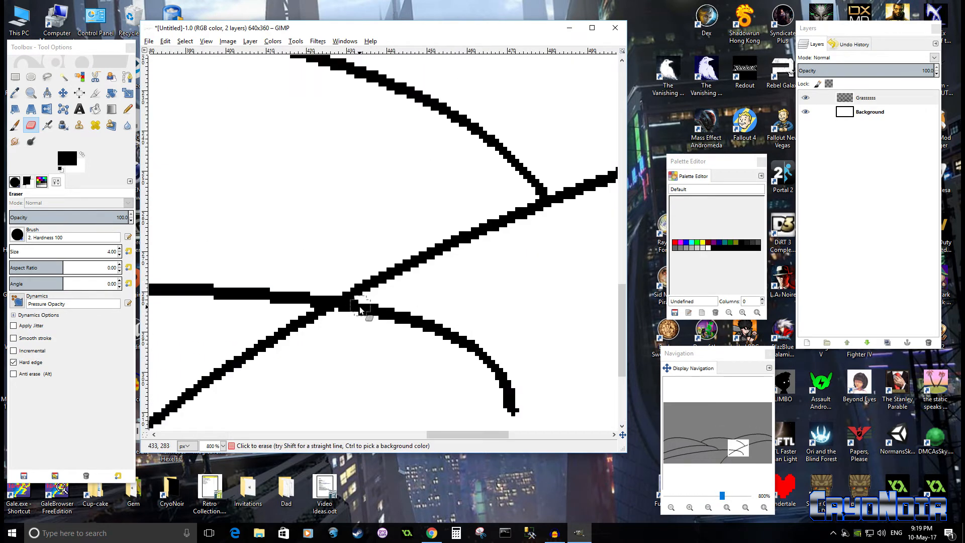
{"action": "left_click", "coordinate": [354, 311]}
{"action": "mouse_move", "coordinate": [354, 312]}
{"action": "left_mouse_down"}
{"action": "mouse_move", "coordinate": [451, 356]}
{"action": "mouse_move", "coordinate": [496, 402]}
{"action": "mouse_move", "coordinate": [509, 401]}
{"action": "mouse_move", "coordinate": [482, 368]}
{"action": "mouse_move", "coordinate": [415, 326]}
{"action": "mouse_move", "coordinate": [511, 382]}
{"action": "mouse_move", "coordinate": [479, 340]}
{"action": "mouse_move", "coordinate": [400, 313]}
{"action": "mouse_move", "coordinate": [347, 317]}
{"action": "left_mouse_up"}
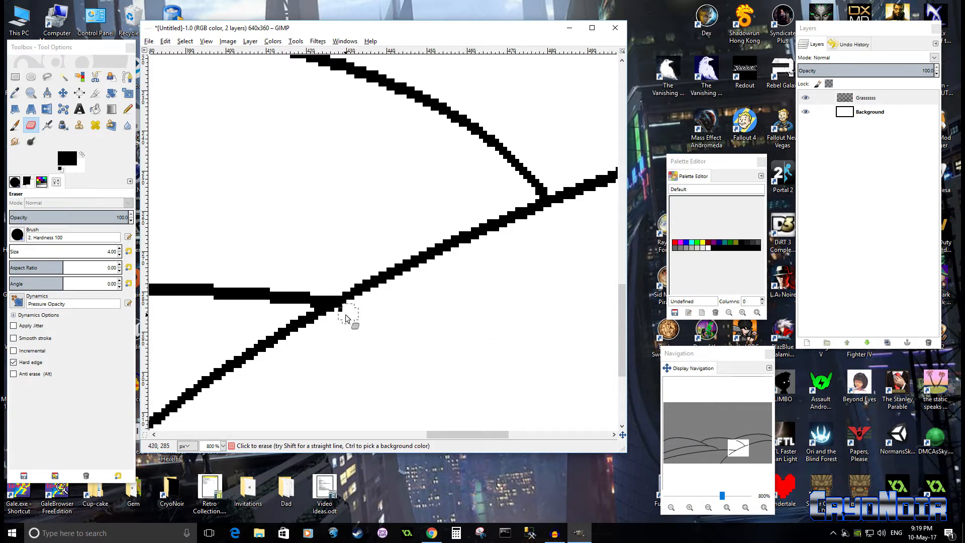
{"action": "scroll", "coordinate": [366, 327], "scroll_direction": "down", "scroll_amount": 5}
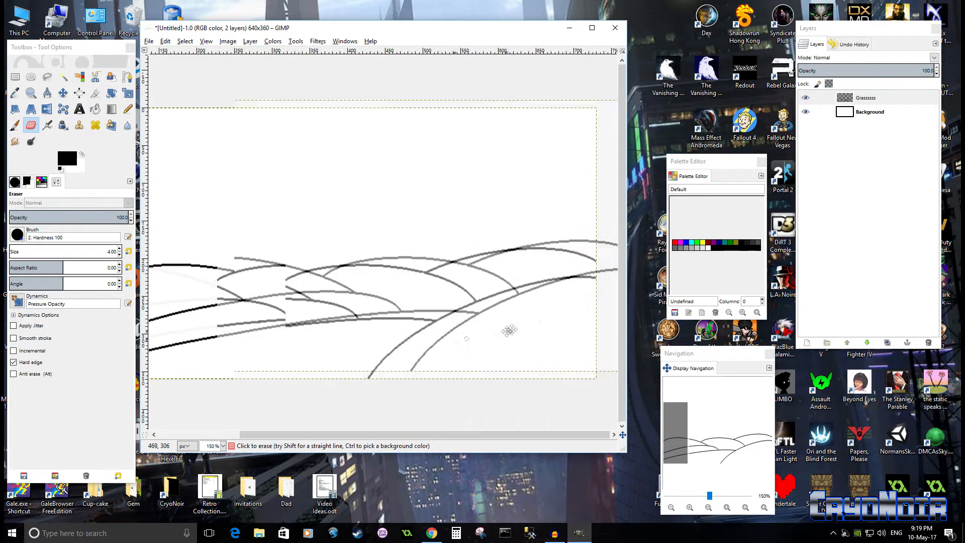
{"action": "scroll", "coordinate": [384, 302], "scroll_direction": "up", "scroll_amount": 2}
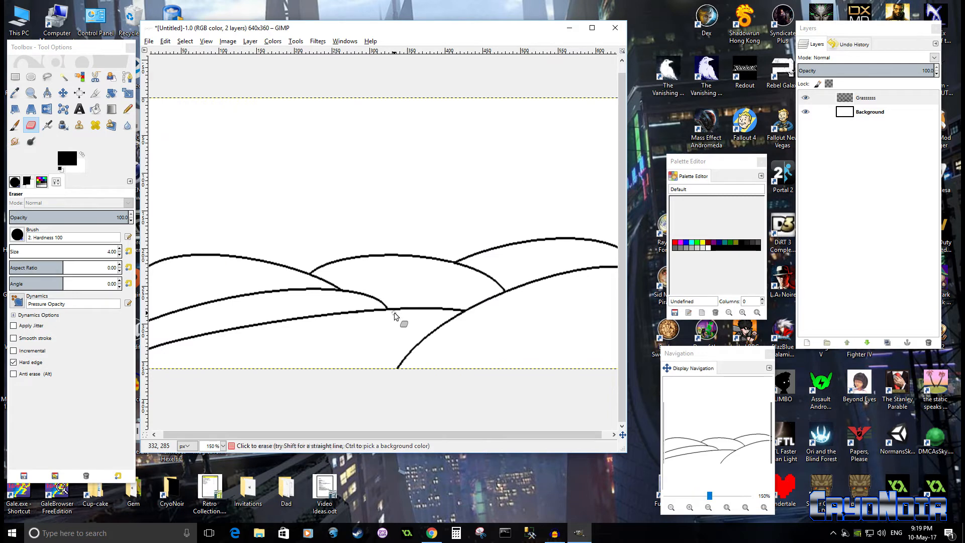
{"action": "scroll", "coordinate": [459, 309], "scroll_direction": "down", "scroll_amount": 1}
{"action": "scroll", "coordinate": [458, 309], "scroll_direction": "up", "scroll_amount": 1}
{"action": "scroll", "coordinate": [459, 309], "scroll_direction": "down", "scroll_amount": 1}
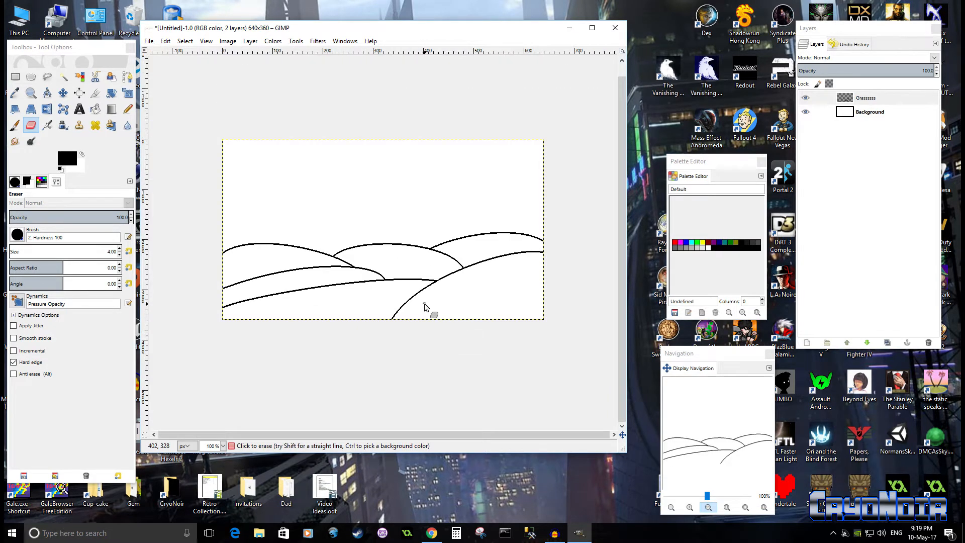
Step: Open the Greens palette for picking grass colours
{"action": "left_click", "coordinate": [42, 183]}
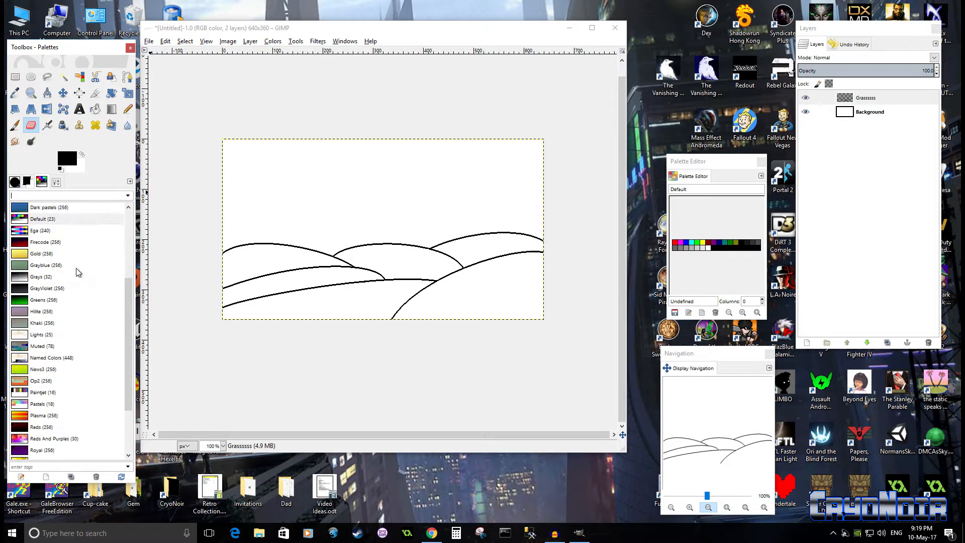
{"action": "left_click", "coordinate": [130, 182]}
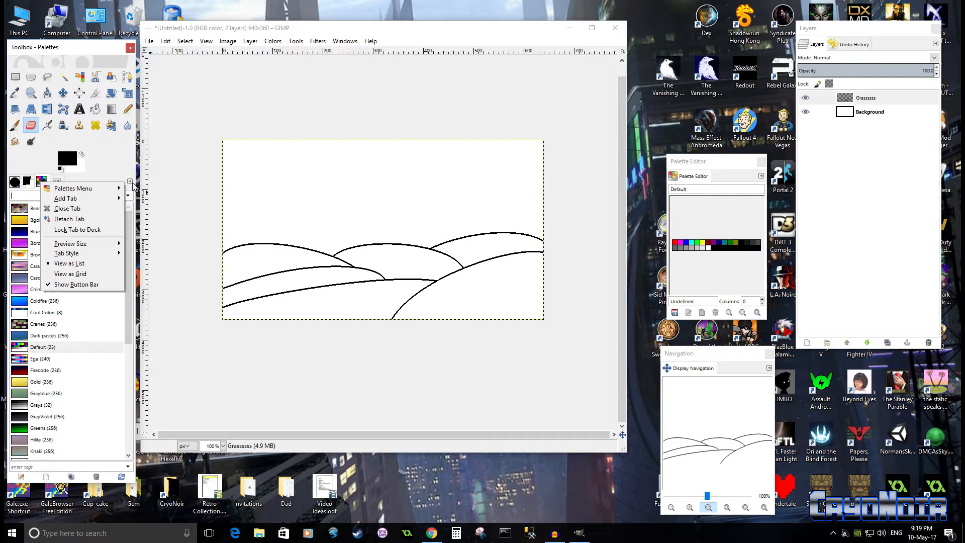
{"action": "mouse_move", "coordinate": [86, 199]}
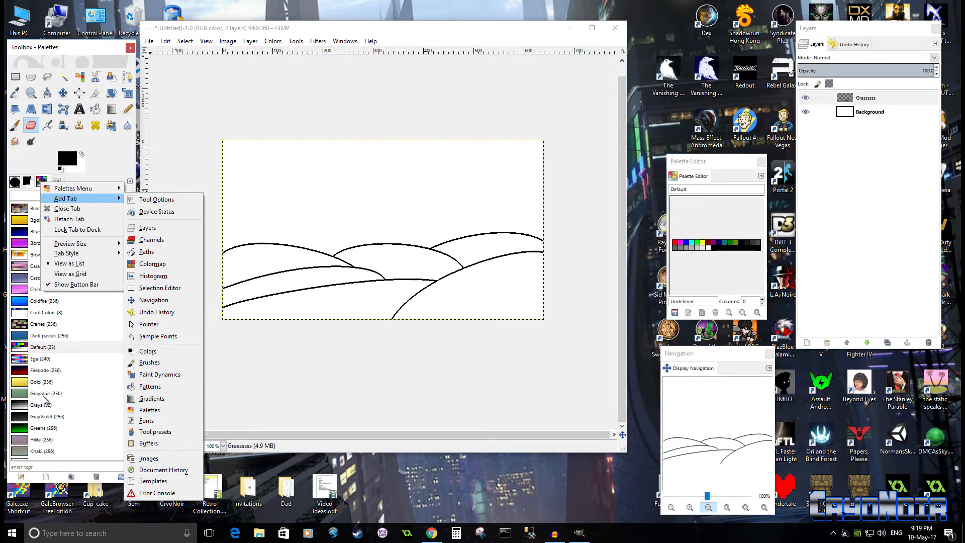
{"action": "left_click", "coordinate": [44, 430]}
{"action": "left_click", "coordinate": [44, 429]}
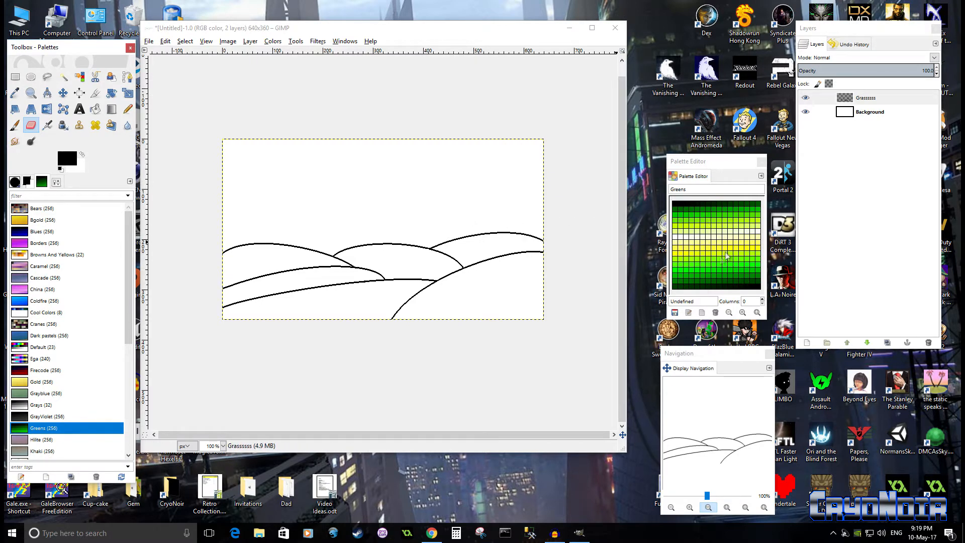
Step: Hide the Background layer and bucket-fill the right foreground hill with bright green from the Greens palette
{"action": "left_click", "coordinate": [95, 108]}
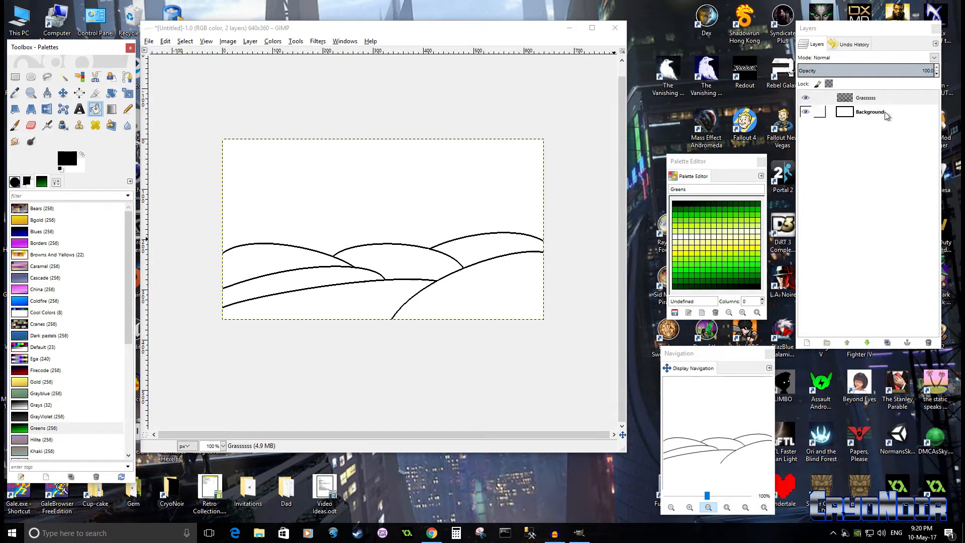
{"action": "left_click", "coordinate": [807, 113]}
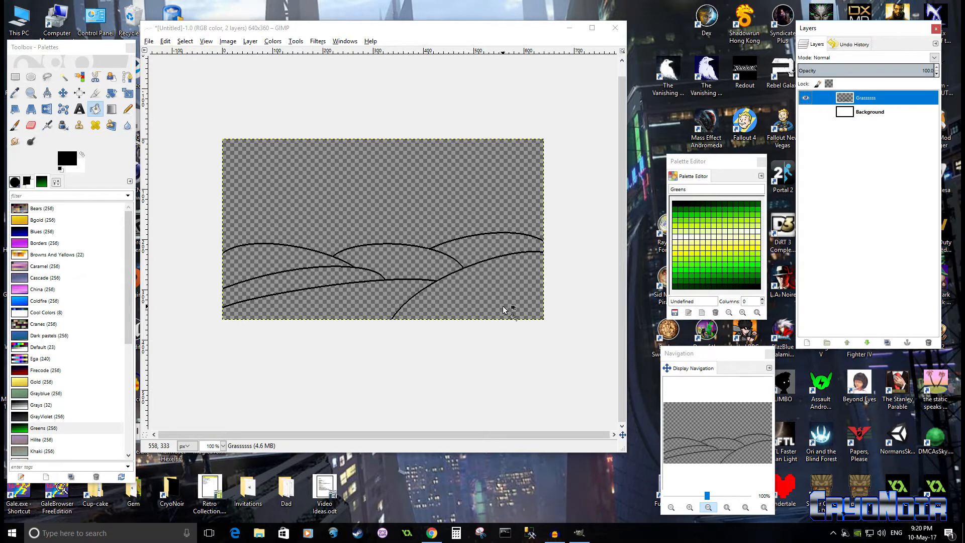
{"action": "scroll", "coordinate": [395, 297], "scroll_direction": "up", "scroll_amount": 1}
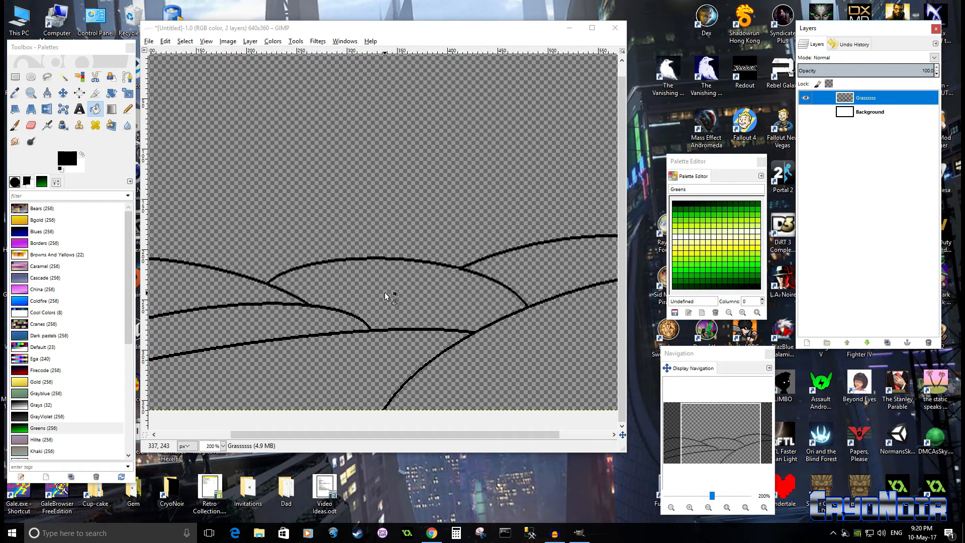
{"action": "scroll", "coordinate": [389, 326], "scroll_direction": "down", "scroll_amount": 2}
{"action": "scroll", "coordinate": [402, 316], "scroll_direction": "up", "scroll_amount": 1}
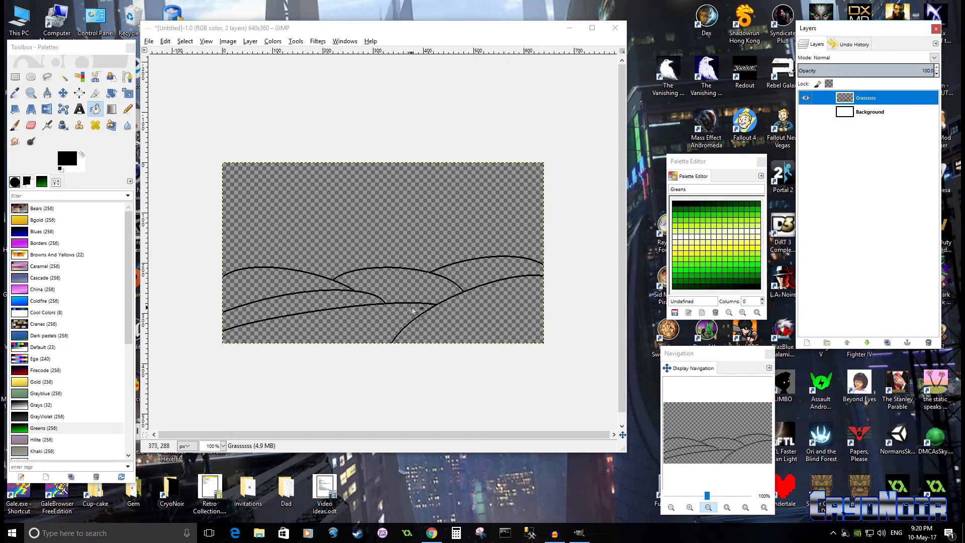
{"action": "left_click", "coordinate": [724, 271]}
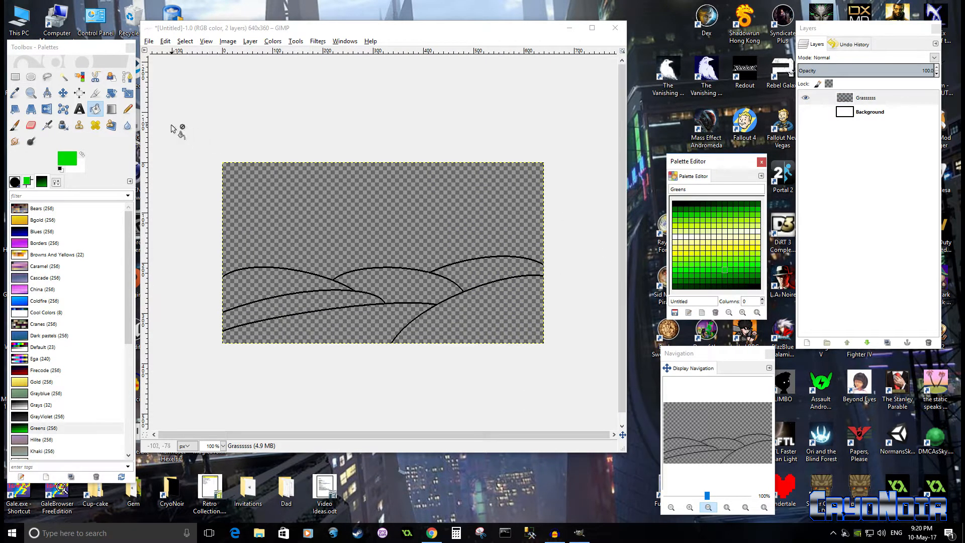
{"action": "left_click", "coordinate": [492, 308]}
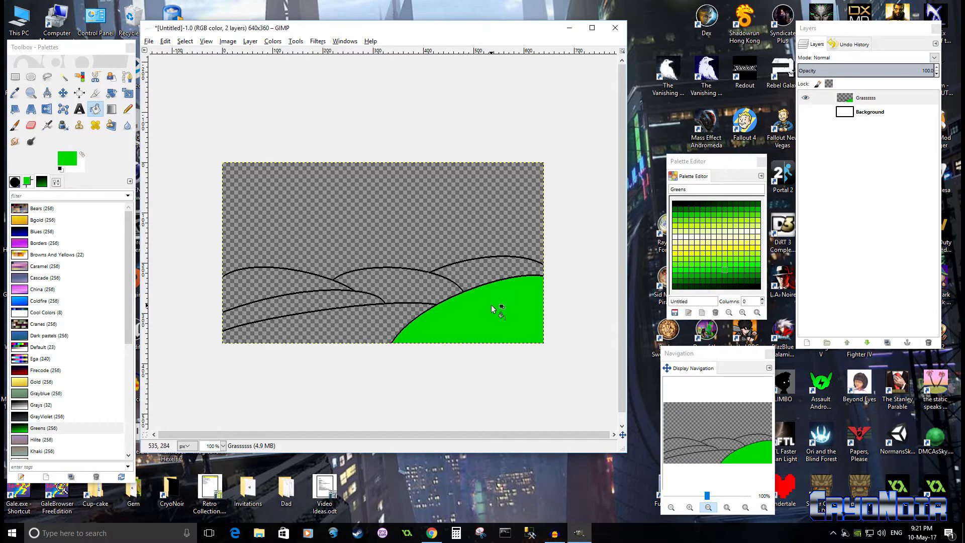
Step: Bucket-fill the upper left foreground hill with medium green and the right background hill with a darker green
{"action": "left_click", "coordinate": [702, 275]}
{"action": "left_click", "coordinate": [354, 301]}
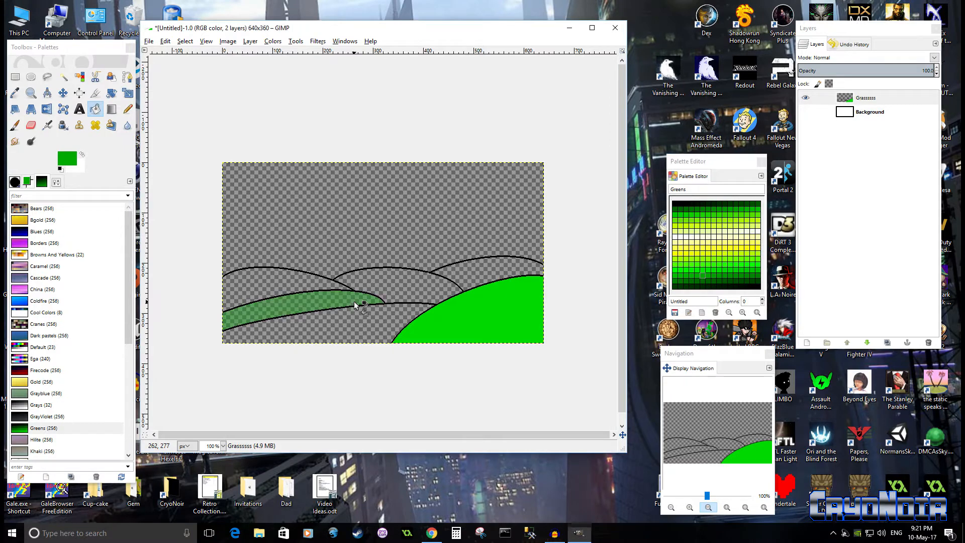
{"action": "left_click", "coordinate": [741, 269]}
{"action": "left_click", "coordinate": [484, 271]}
{"action": "left_click", "coordinate": [748, 275]}
{"action": "left_click", "coordinate": [476, 270]}
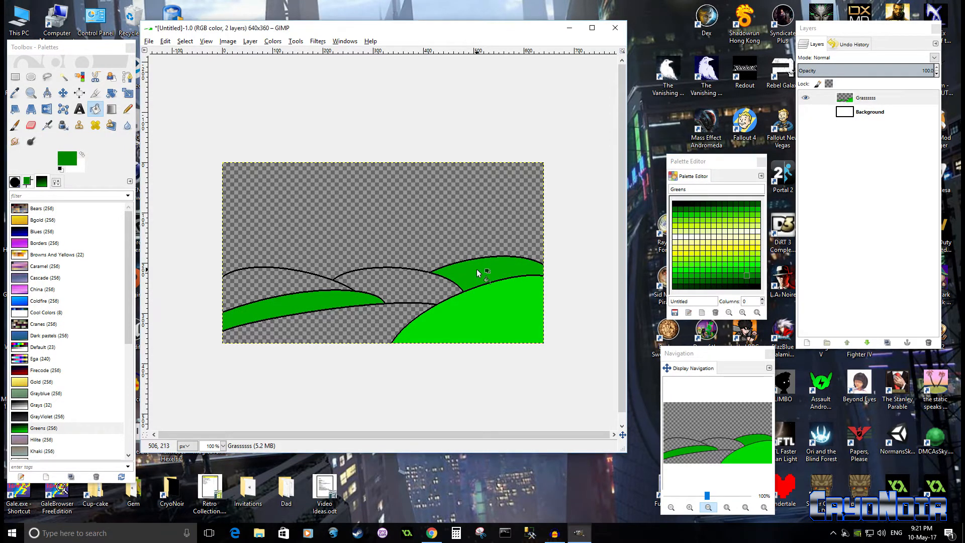
Step: Bucket-fill the remaining hills: dark green for the lowest foreground, yellowish green for the middle hill, bright green for the left background
{"action": "left_click", "coordinate": [703, 280]}
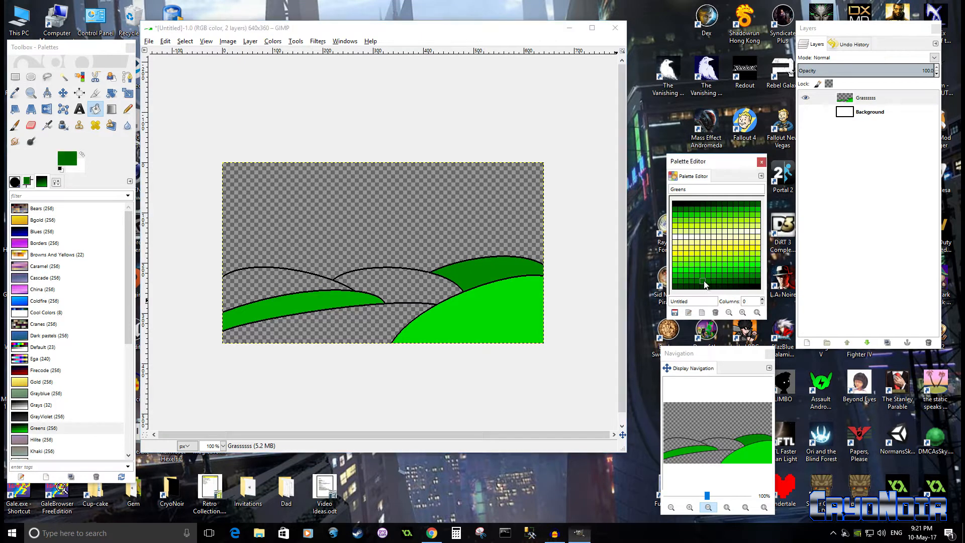
{"action": "left_click", "coordinate": [367, 320]}
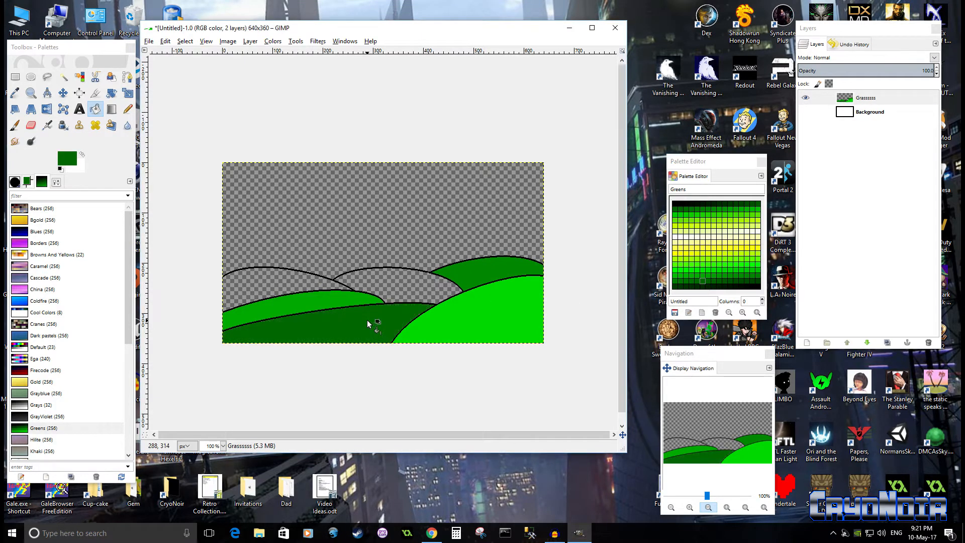
{"action": "left_click", "coordinate": [691, 265]}
{"action": "left_click", "coordinate": [431, 289]}
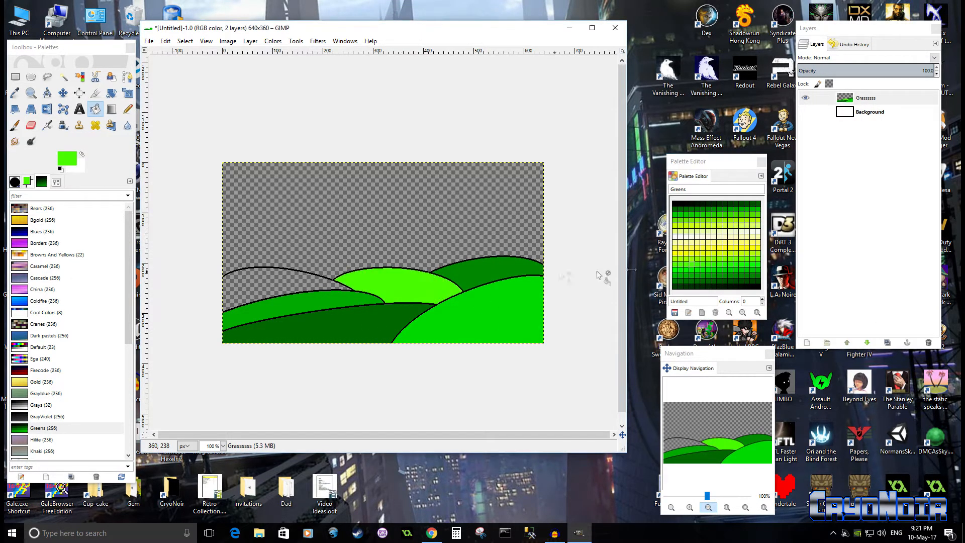
{"action": "left_click", "coordinate": [280, 288]}
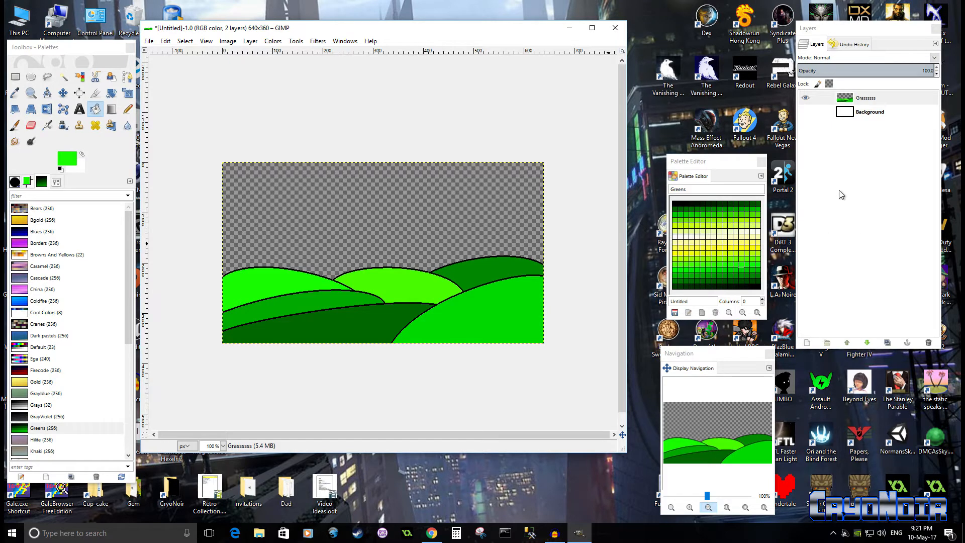
Step: Show the Background layer again and add a transparent 640 × 360 px layer named HOWWWSS
{"action": "left_click", "coordinate": [806, 111]}
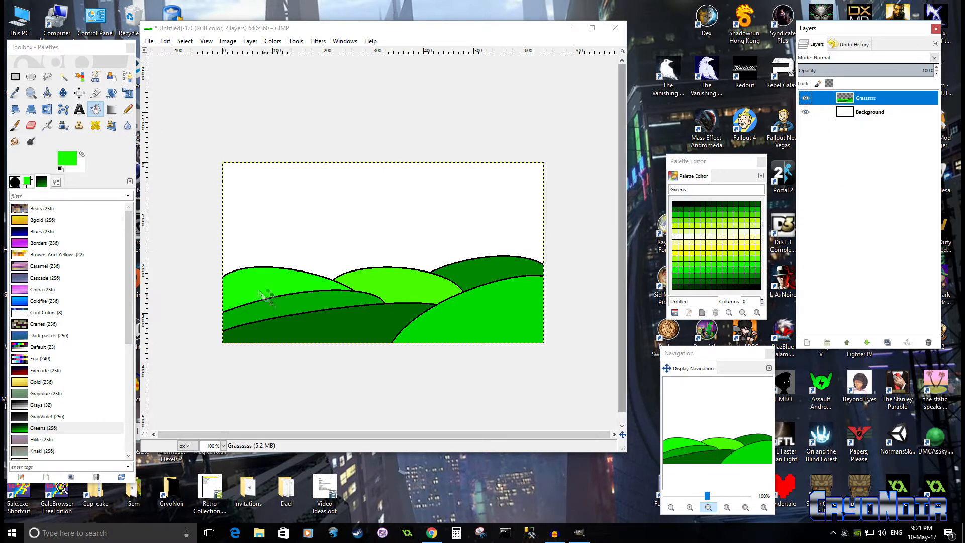
{"action": "right_click", "coordinate": [861, 155]}
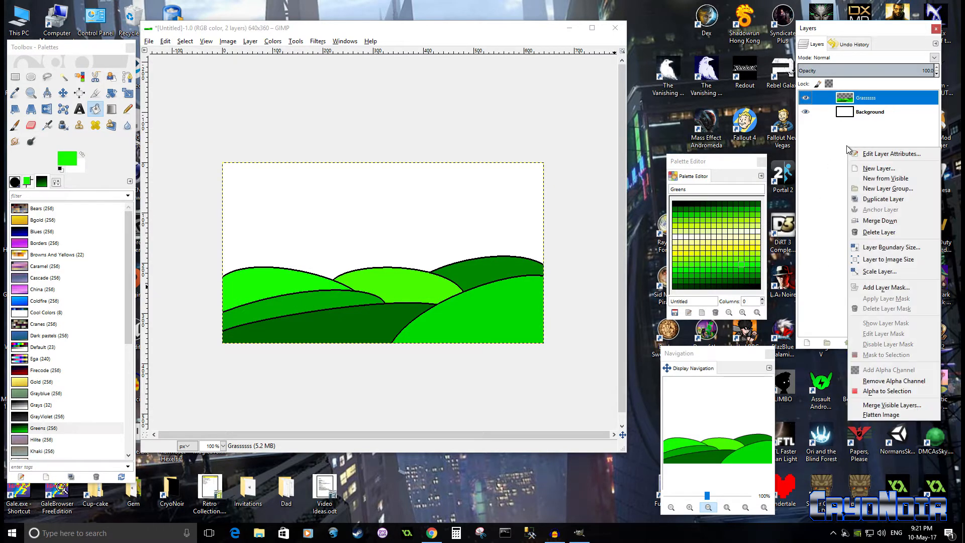
{"action": "left_click", "coordinate": [864, 170]}
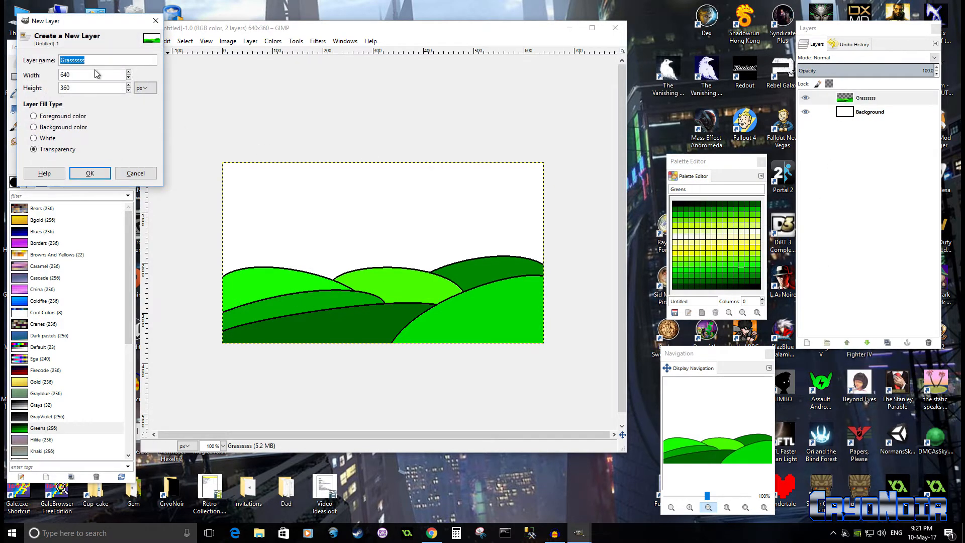
{"action": "type", "text": "HOWWWSS"}
{"action": "left_click", "coordinate": [89, 173]}
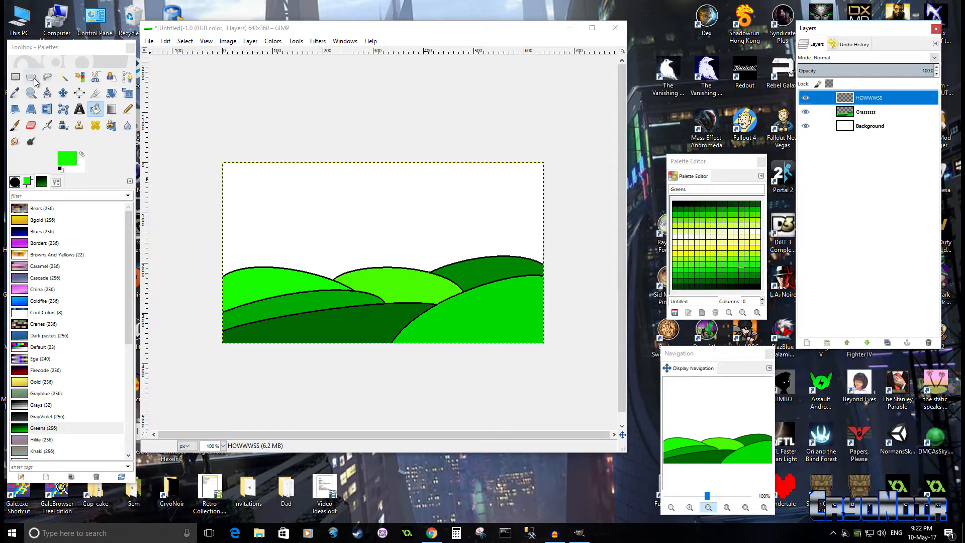
Step: Draw a wide rectangular selection in the white sky above the left and middle hills with the Rectangle Select tool
{"action": "left_click", "coordinate": [15, 82]}
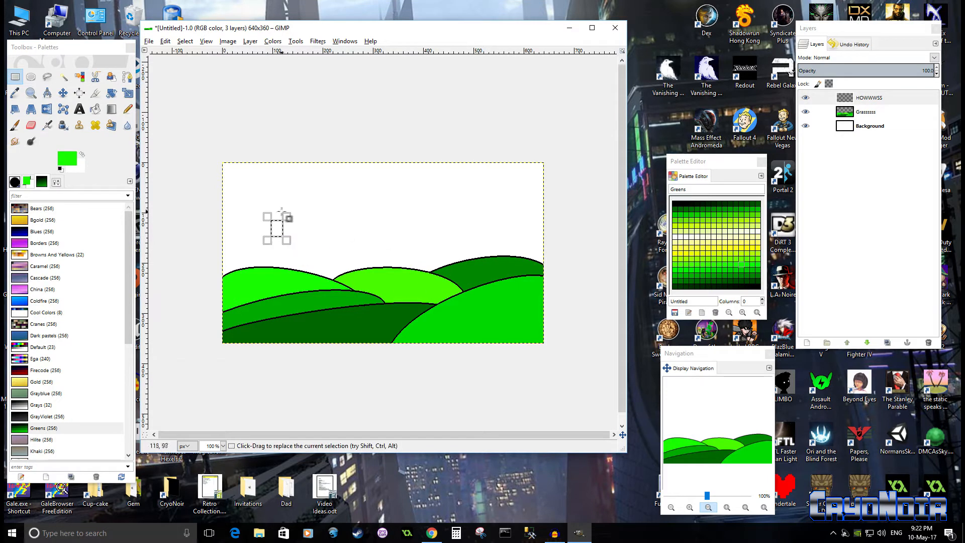
{"action": "left_click_drag", "start_coordinate": [345, 201], "coordinate": [483, 252]}
{"action": "left_click_drag", "start_coordinate": [257, 189], "coordinate": [415, 274]}
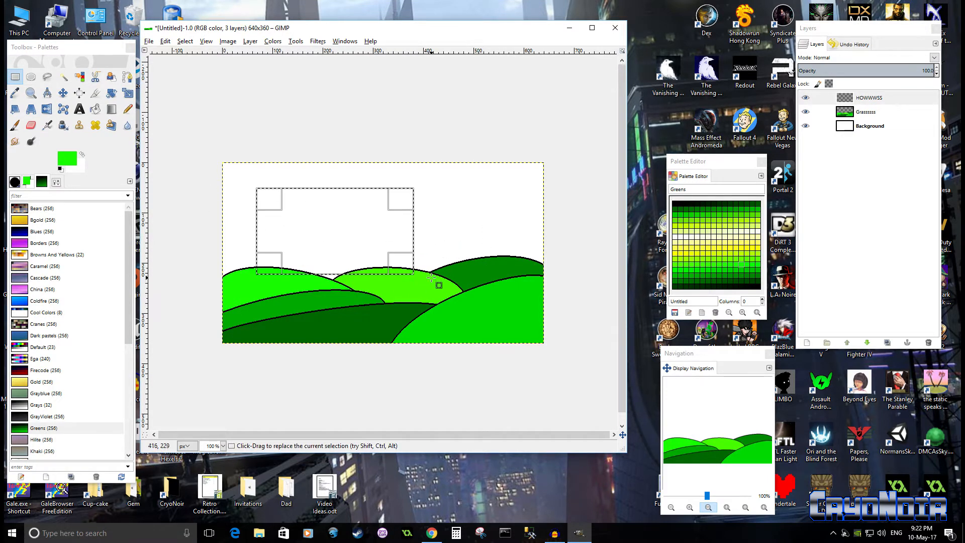
{"action": "left_click", "coordinate": [487, 220]}
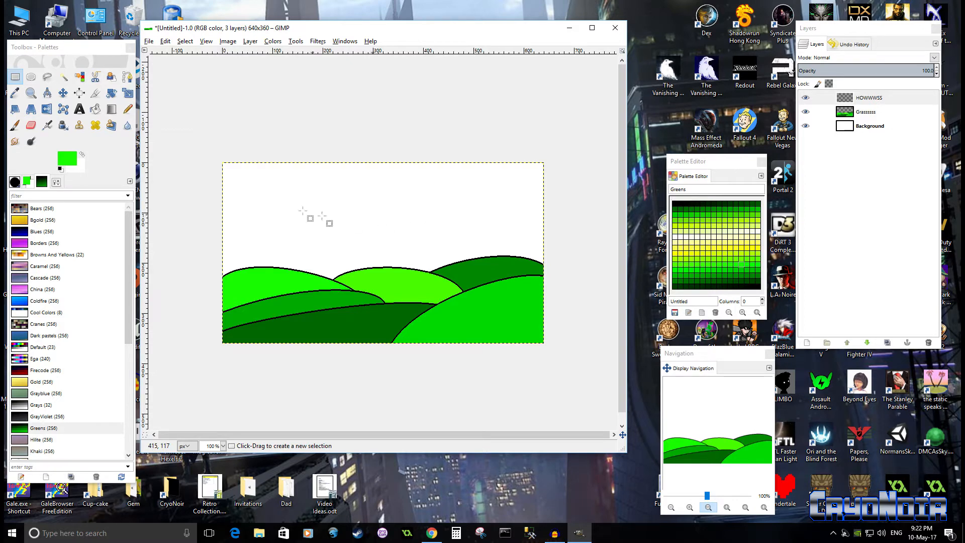
{"action": "left_click_drag", "start_coordinate": [248, 191], "coordinate": [443, 258]}
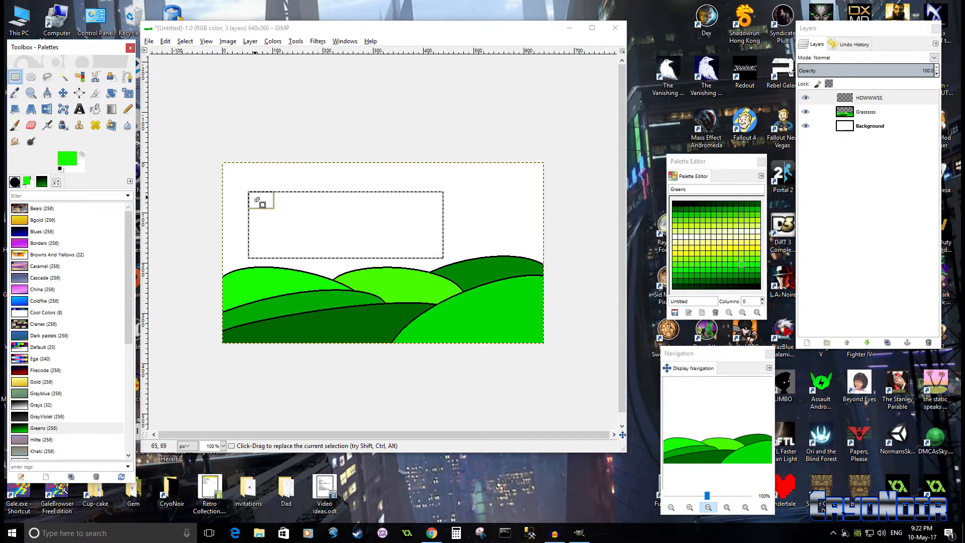
Step: Resize the sky selection from its left corners, left edge and bottom edge to about 347 × 79 px
{"action": "left_click_drag", "start_coordinate": [255, 197], "coordinate": [256, 190]}
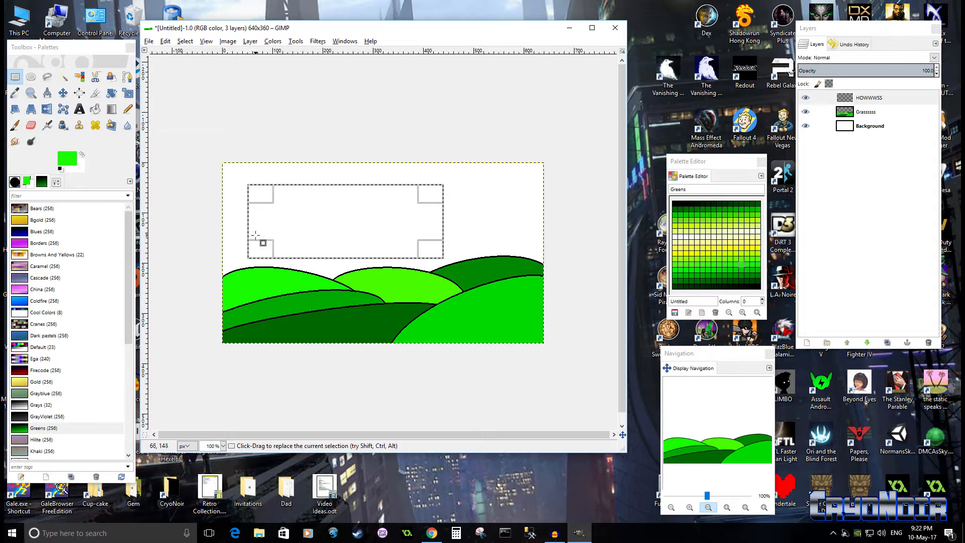
{"action": "mouse_move", "coordinate": [257, 243]}
{"action": "left_mouse_down"}
{"action": "mouse_move", "coordinate": [249, 256]}
{"action": "mouse_move", "coordinate": [270, 250]}
{"action": "left_mouse_up"}
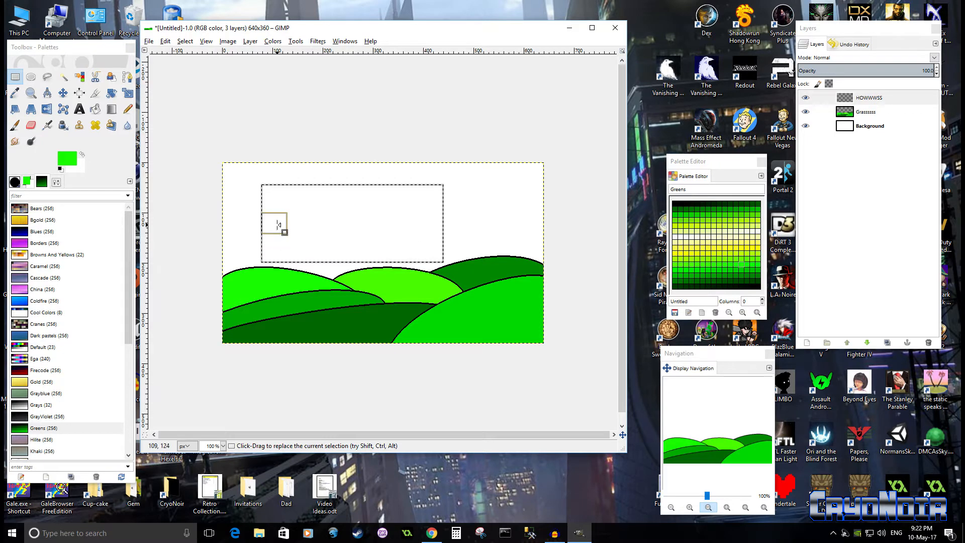
{"action": "left_click_drag", "start_coordinate": [278, 225], "coordinate": [270, 197]}
{"action": "left_click_drag", "start_coordinate": [414, 173], "coordinate": [389, 226]}
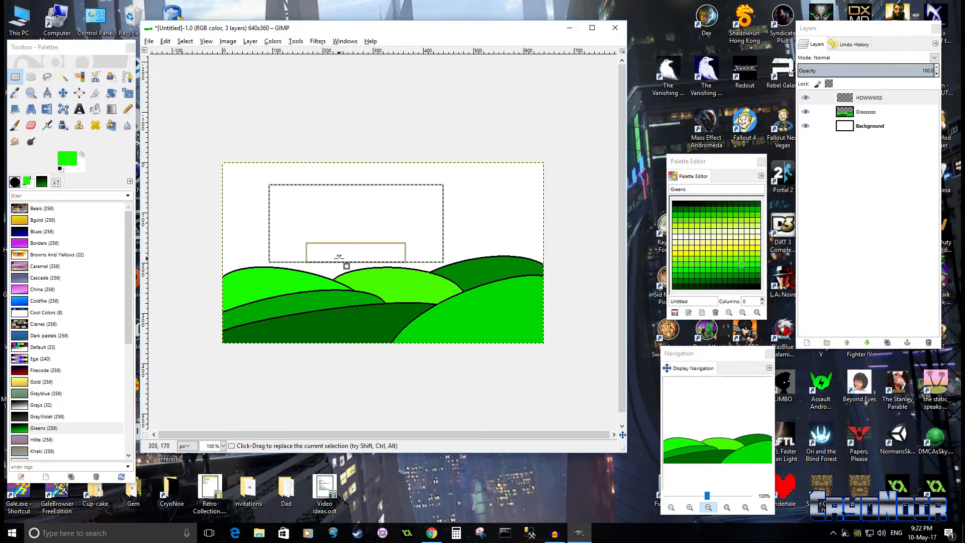
{"action": "left_click_drag", "start_coordinate": [338, 254], "coordinate": [497, 223]}
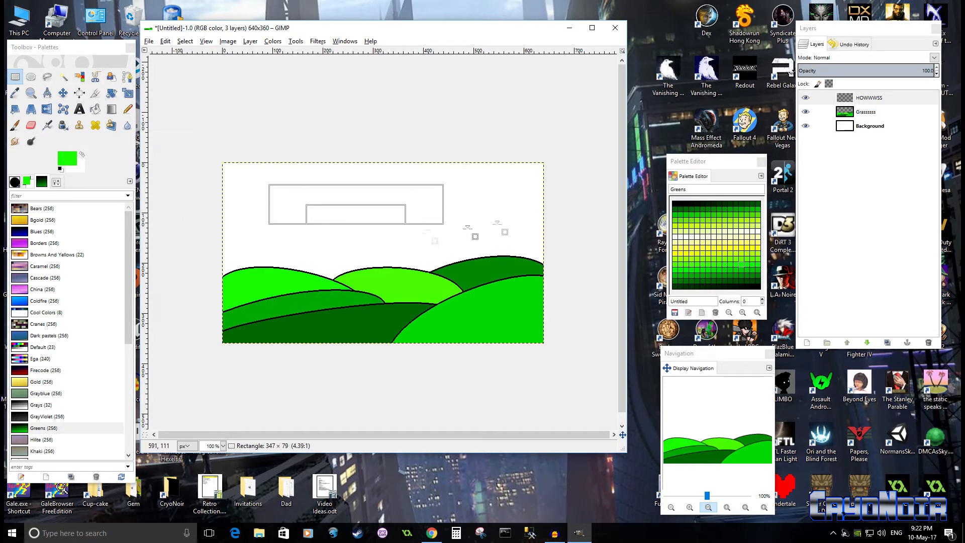
Step: Shrink the sky selection from its top edge and bottom-right corner into a compact rectangle, roughly twice as wide as high, above the left hill
{"action": "left_click_drag", "start_coordinate": [910, 227], "coordinate": [908, 172]}
{"action": "left_click_drag", "start_coordinate": [908, 289], "coordinate": [347, 248]}
{"action": "left_click_drag", "start_coordinate": [434, 223], "coordinate": [356, 223]}
{"action": "left_click_drag", "start_coordinate": [322, 196], "coordinate": [337, 230]}
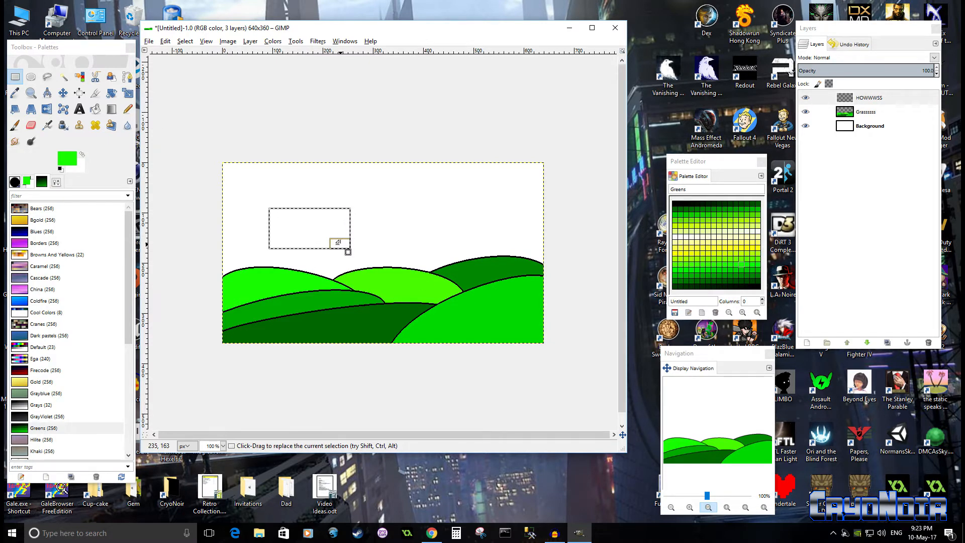
{"action": "left_click_drag", "start_coordinate": [348, 252], "coordinate": [366, 263]}
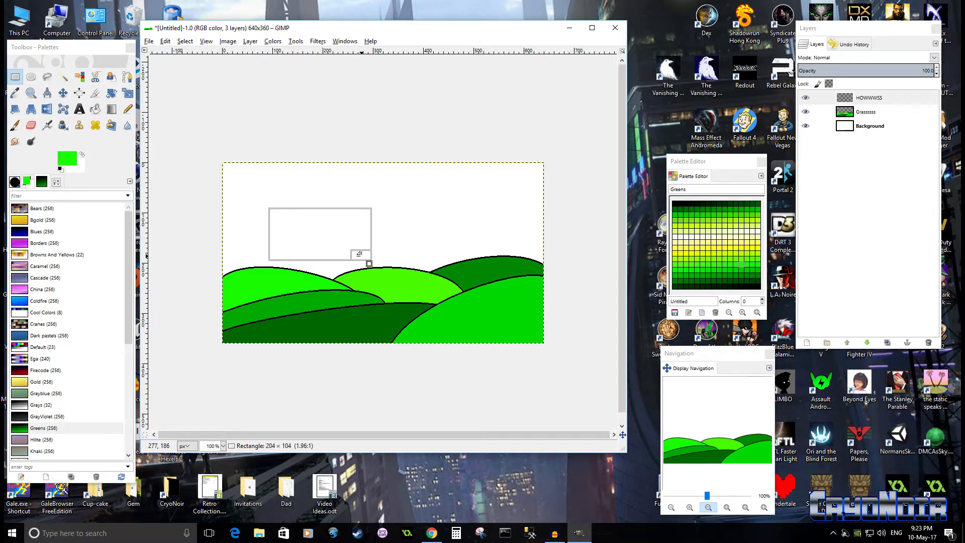
{"action": "left_click_drag", "start_coordinate": [369, 263], "coordinate": [369, 263]}
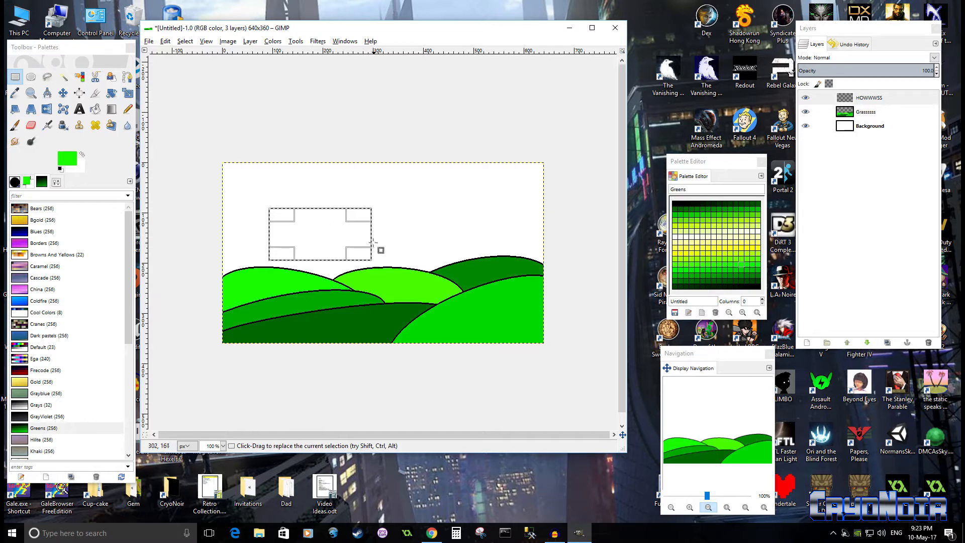
{"action": "left_click_drag", "start_coordinate": [359, 234], "coordinate": [313, 250]}
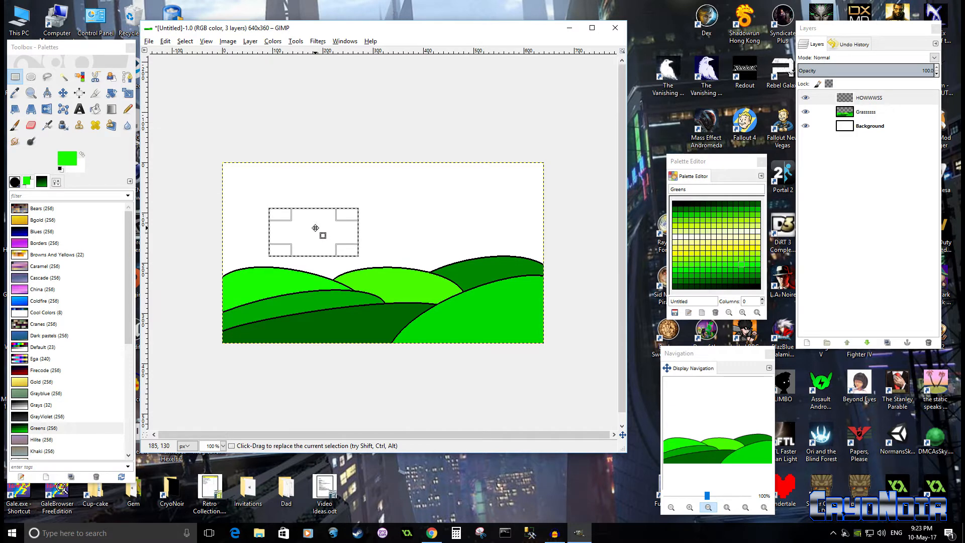
Step: Load the Firecode palette into the Palette Editor
{"action": "scroll", "coordinate": [324, 244], "scroll_direction": "up", "scroll_amount": 2}
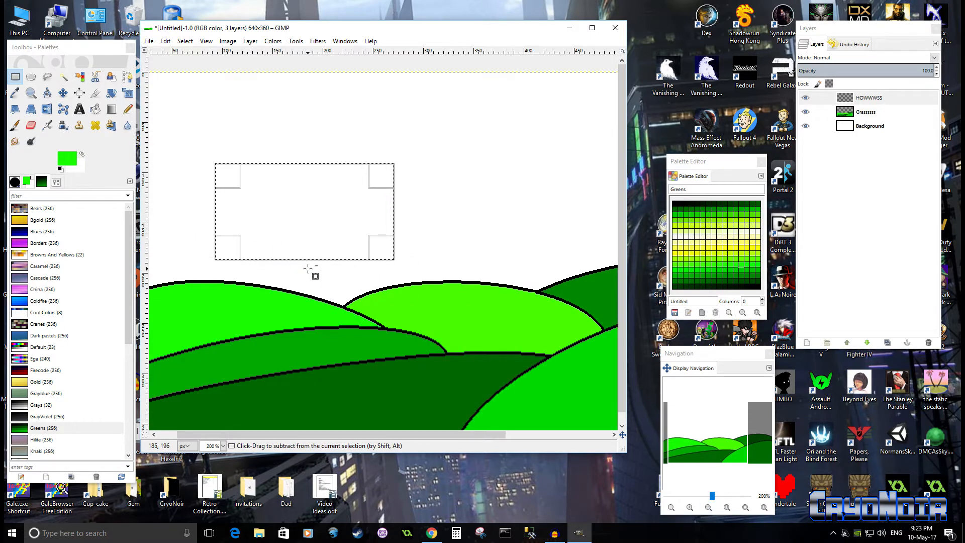
{"action": "scroll", "coordinate": [314, 273], "scroll_direction": "up", "scroll_amount": 1}
{"action": "scroll", "coordinate": [308, 269], "scroll_direction": "down", "scroll_amount": 1}
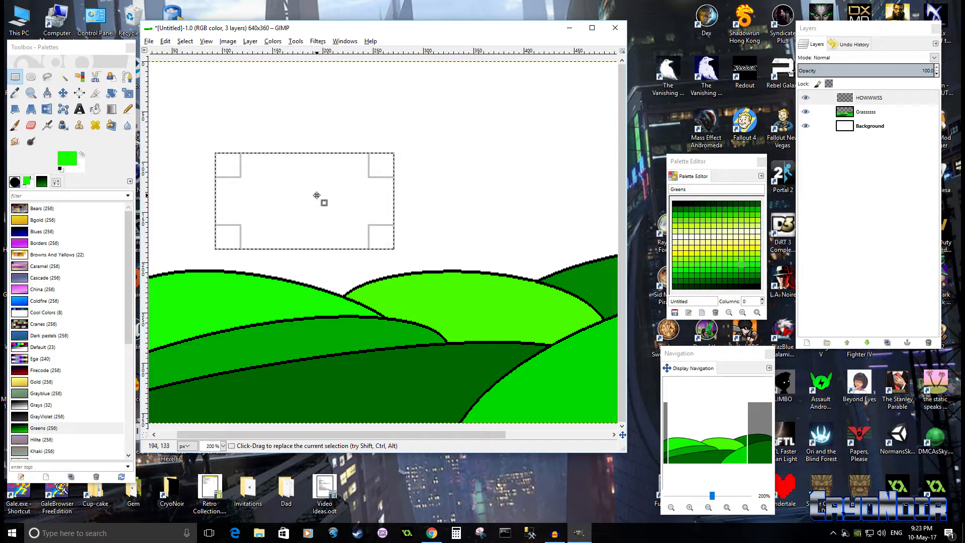
{"action": "left_click", "coordinate": [45, 186]}
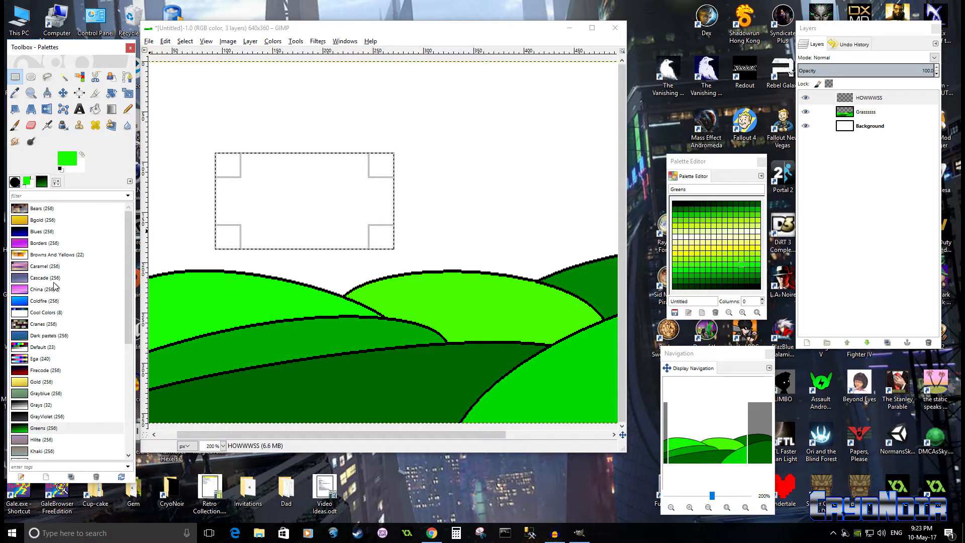
{"action": "scroll", "coordinate": [71, 302], "scroll_direction": "down", "scroll_amount": 4}
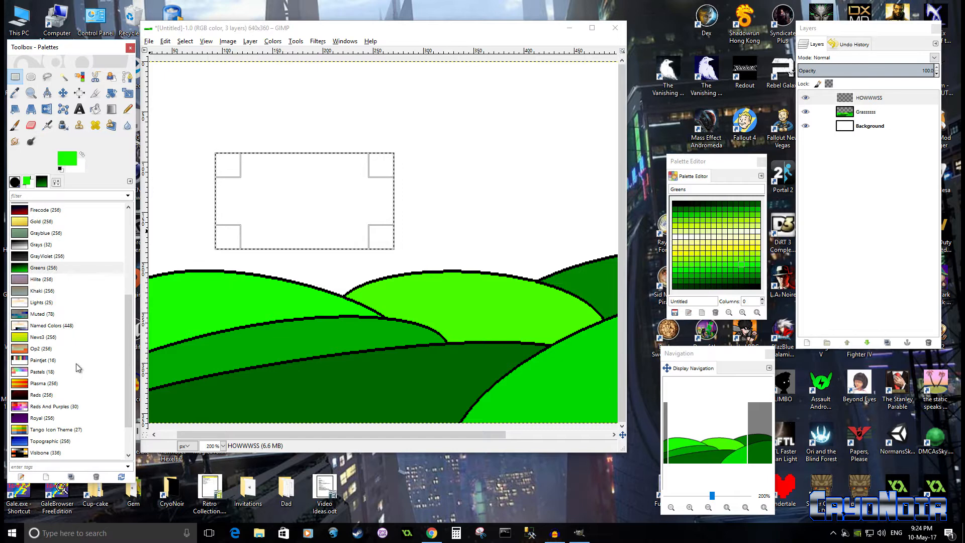
{"action": "scroll", "coordinate": [76, 363], "scroll_direction": "up", "scroll_amount": 3}
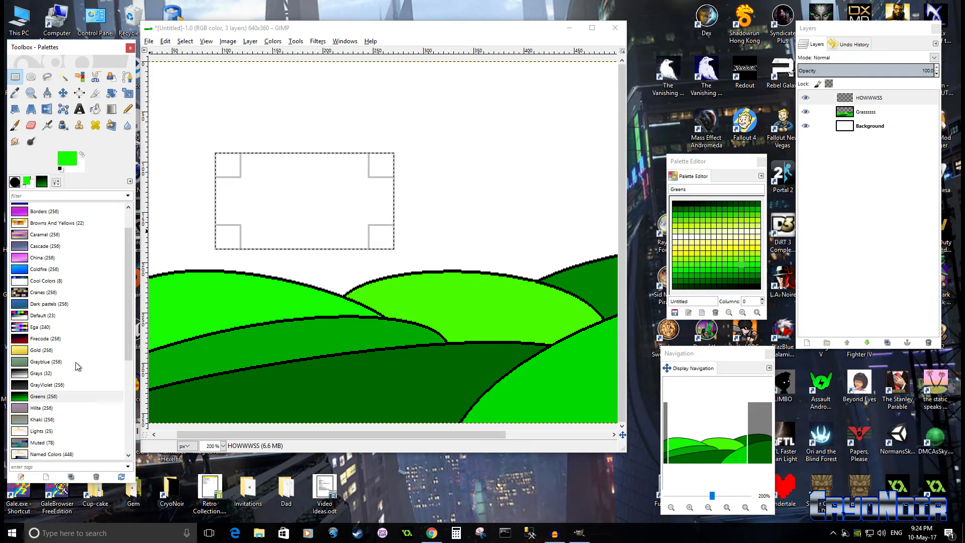
{"action": "left_click", "coordinate": [40, 340]}
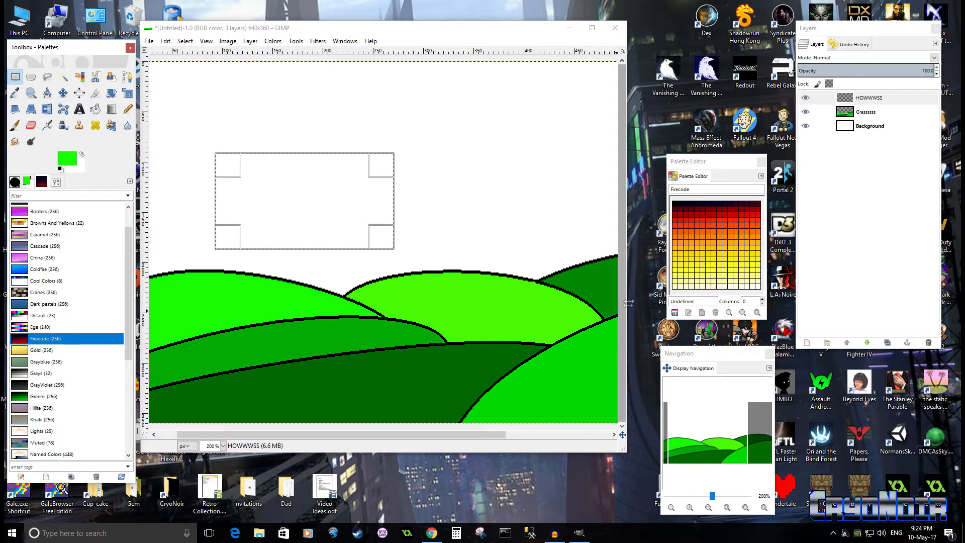
Step: Choose a dark red from the Firecode palette and bucket-fill the rectangular sky selection with it on the HOWWWSS layer
{"action": "left_click", "coordinate": [739, 227]}
{"action": "left_click", "coordinate": [732, 220]}
{"action": "left_click", "coordinate": [735, 215]}
{"action": "left_click", "coordinate": [752, 209]}
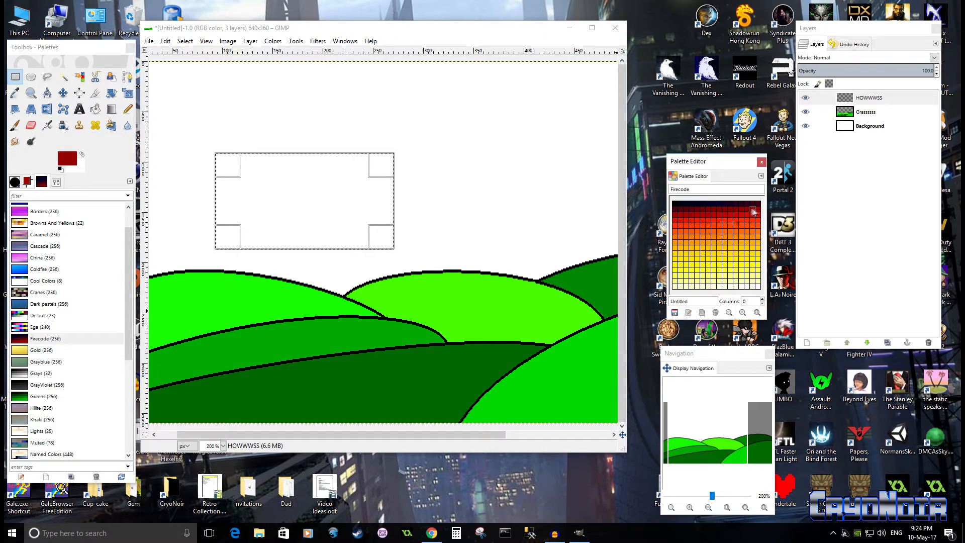
{"action": "left_click", "coordinate": [758, 209]}
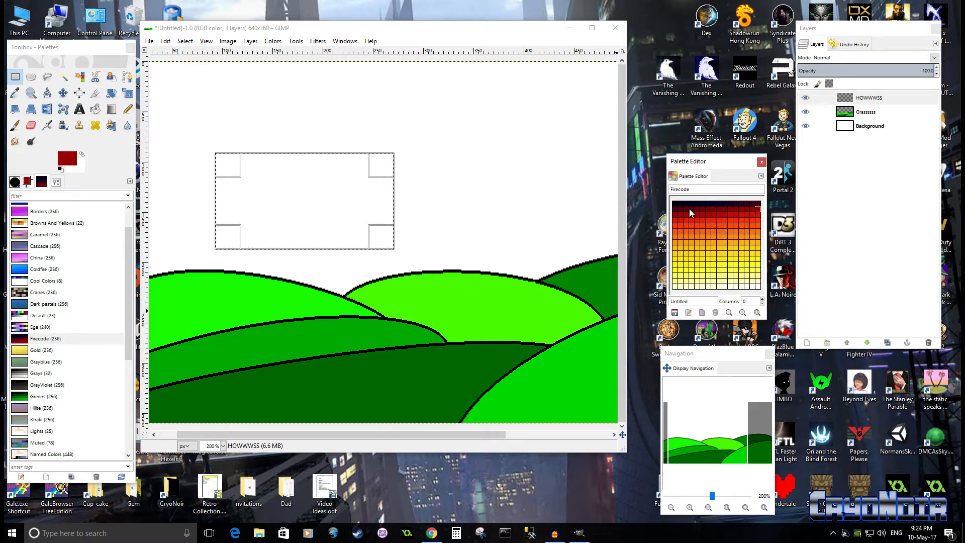
{"action": "left_click", "coordinate": [712, 210]}
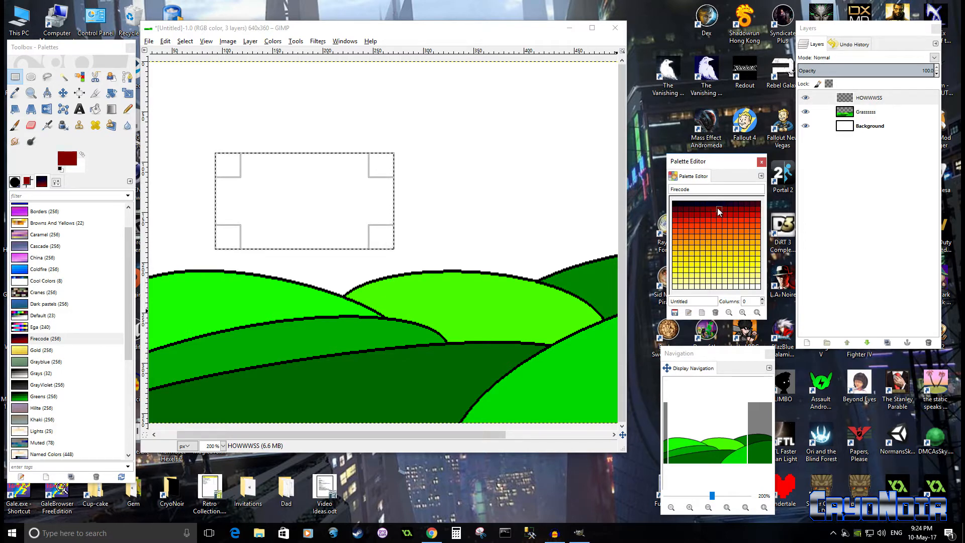
{"action": "left_click", "coordinate": [98, 111]}
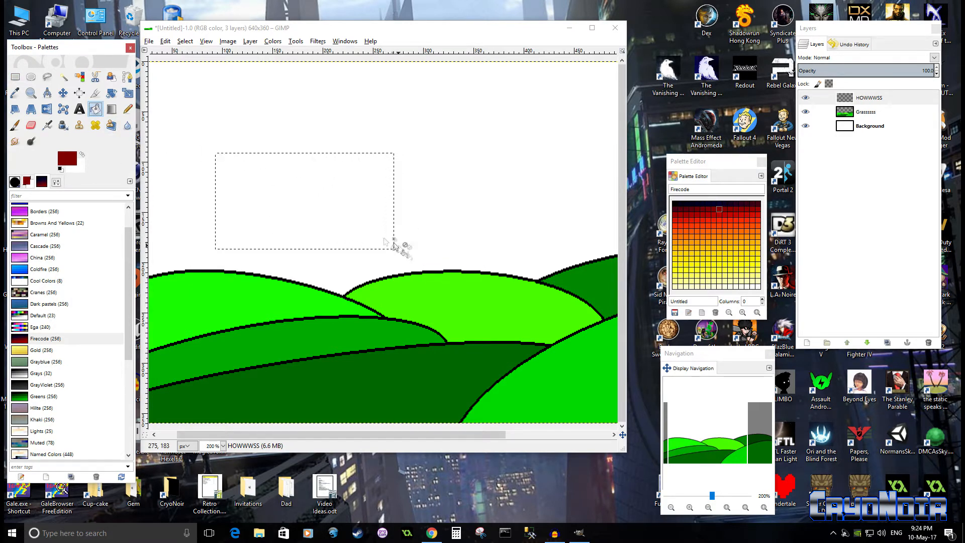
{"action": "left_click", "coordinate": [304, 203]}
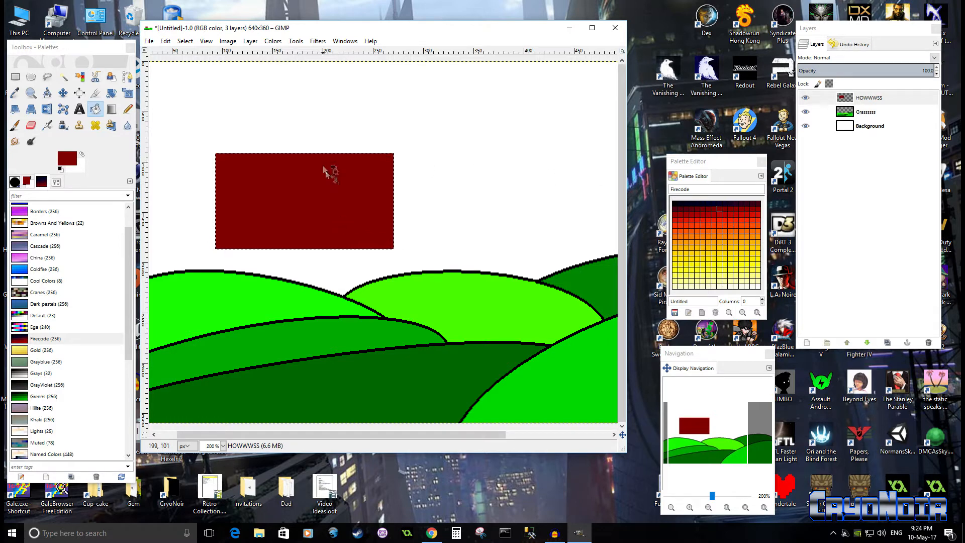
Step: Choose light grey (gray71) from the Grays palette and bucket-fill the selected rectangle with it
{"action": "scroll", "coordinate": [355, 203], "scroll_direction": "up", "scroll_amount": 3}
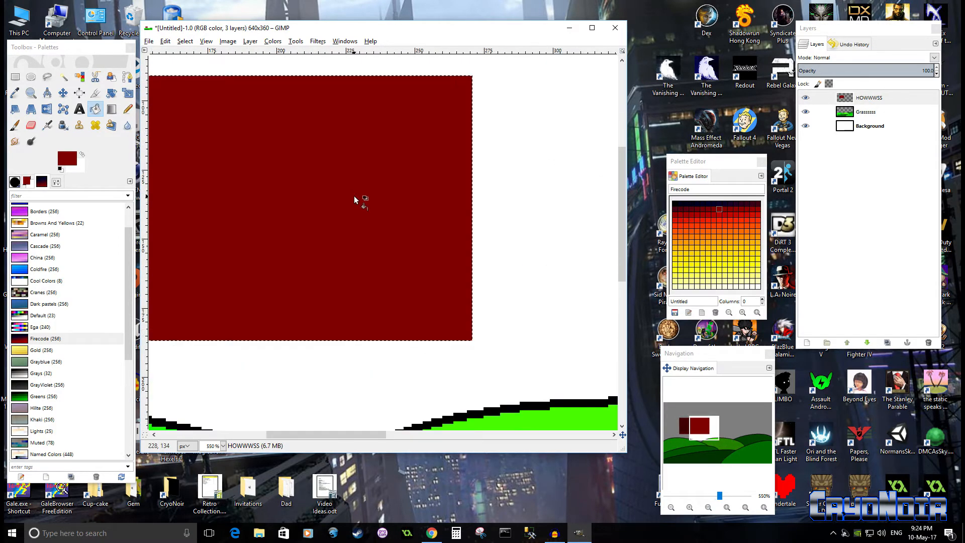
{"action": "scroll", "coordinate": [417, 251], "scroll_direction": "up", "scroll_amount": 1}
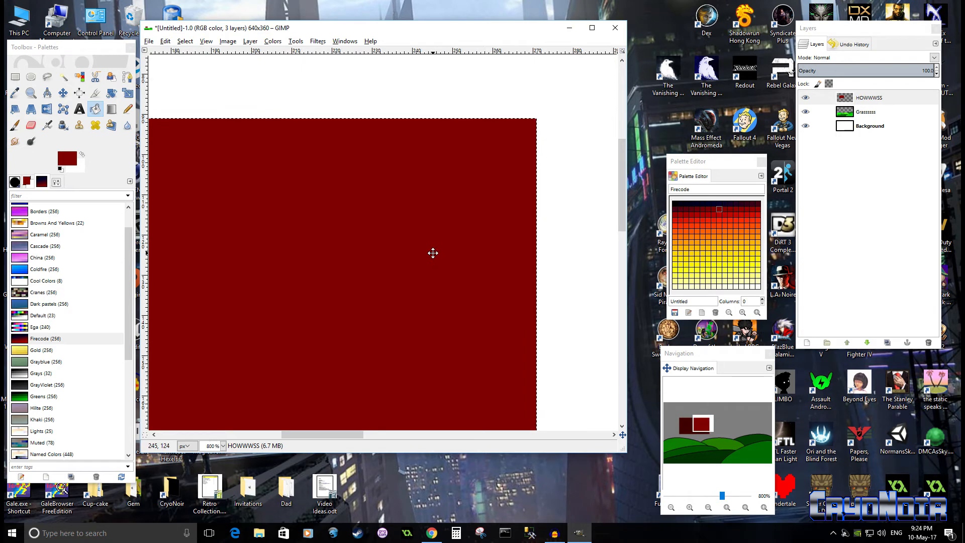
{"action": "left_click_drag", "start_coordinate": [453, 238], "coordinate": [460, 262]}
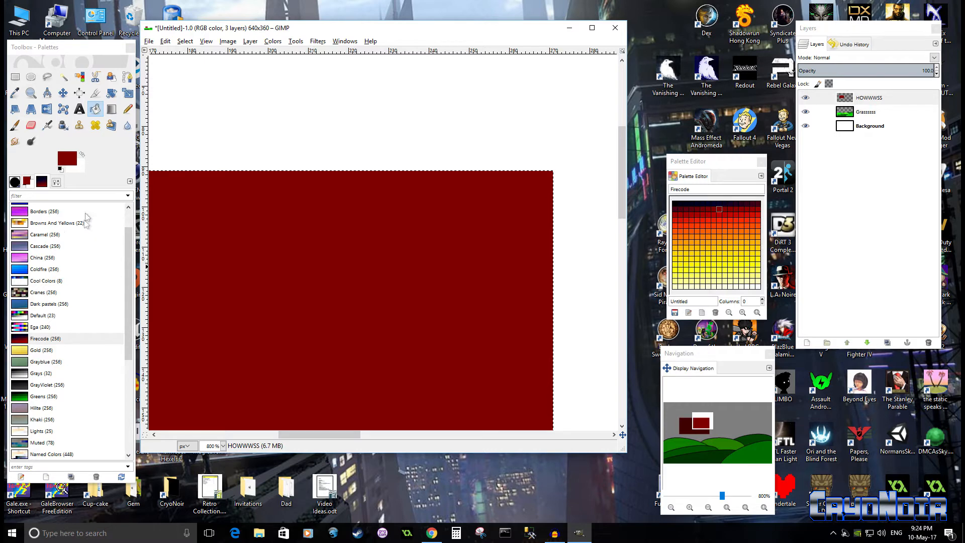
{"action": "left_click", "coordinate": [60, 159]}
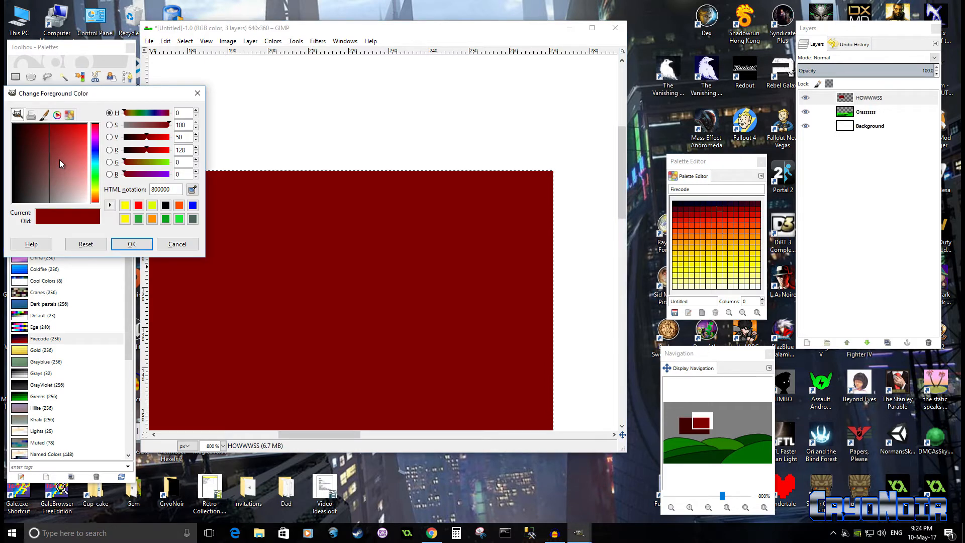
{"action": "left_click", "coordinate": [198, 93]}
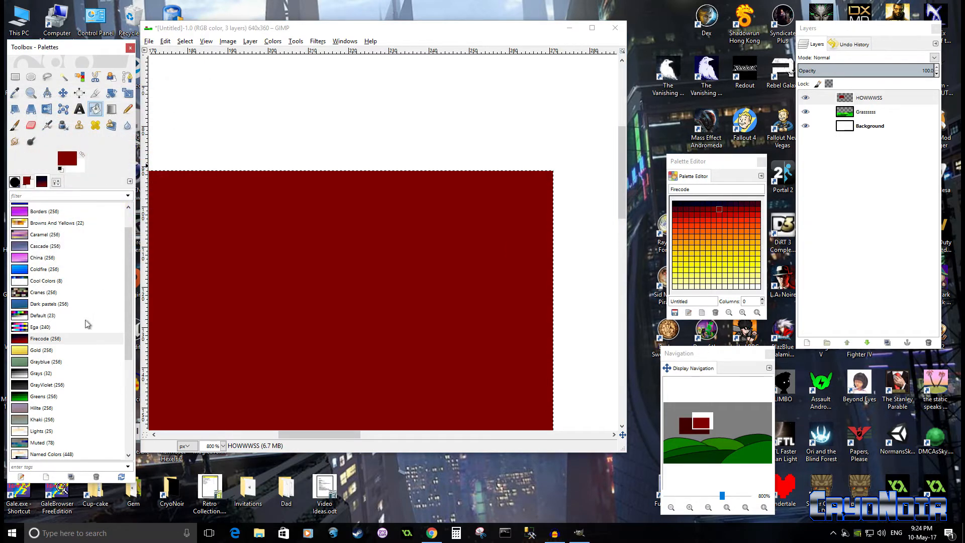
{"action": "scroll", "coordinate": [86, 323], "scroll_direction": "down", "scroll_amount": 2}
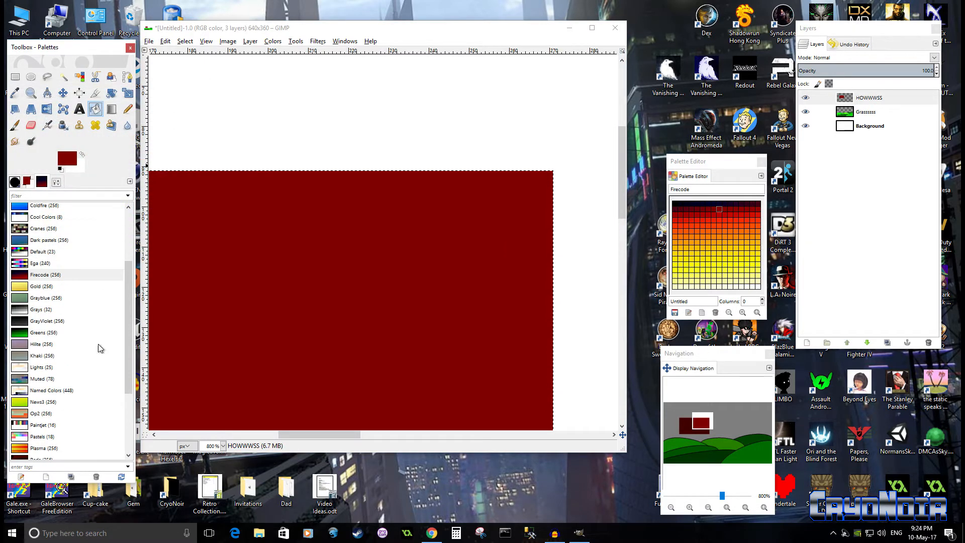
{"action": "left_click", "coordinate": [40, 310]}
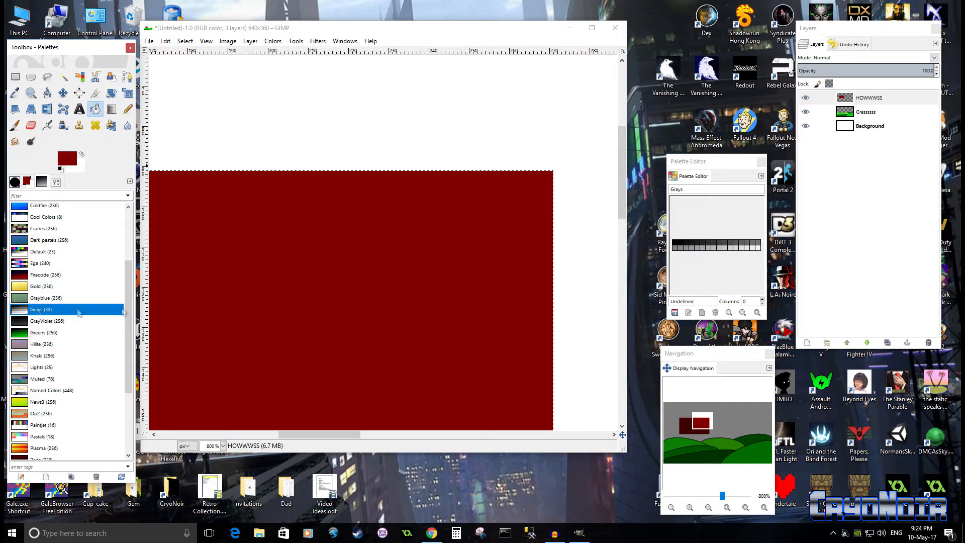
{"action": "left_click", "coordinate": [713, 248]}
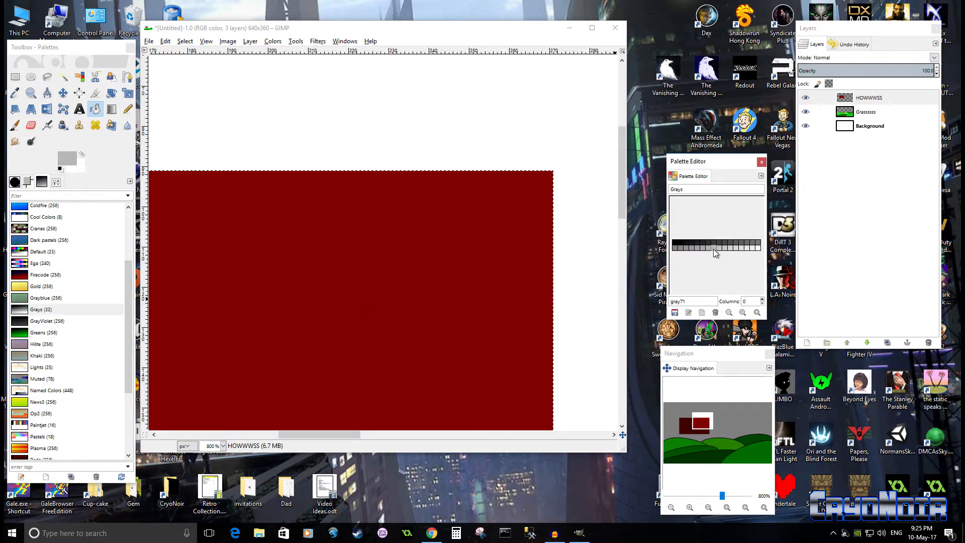
{"action": "left_click", "coordinate": [414, 278]}
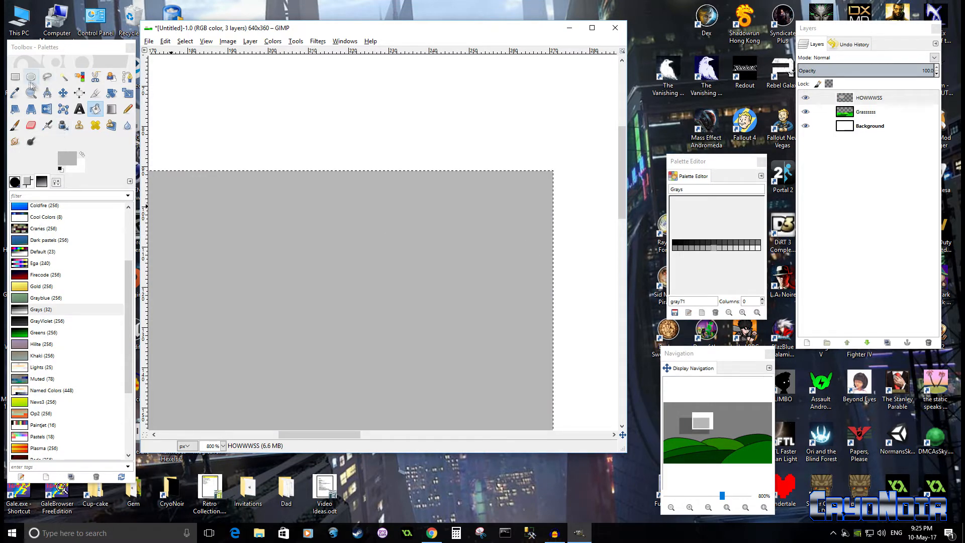
Step: Draw a small rectangular selection, about 8 × 4 px, just inside the grey rectangle's upper-right corner with the Rectangle Select tool
{"action": "left_click", "coordinate": [15, 77]}
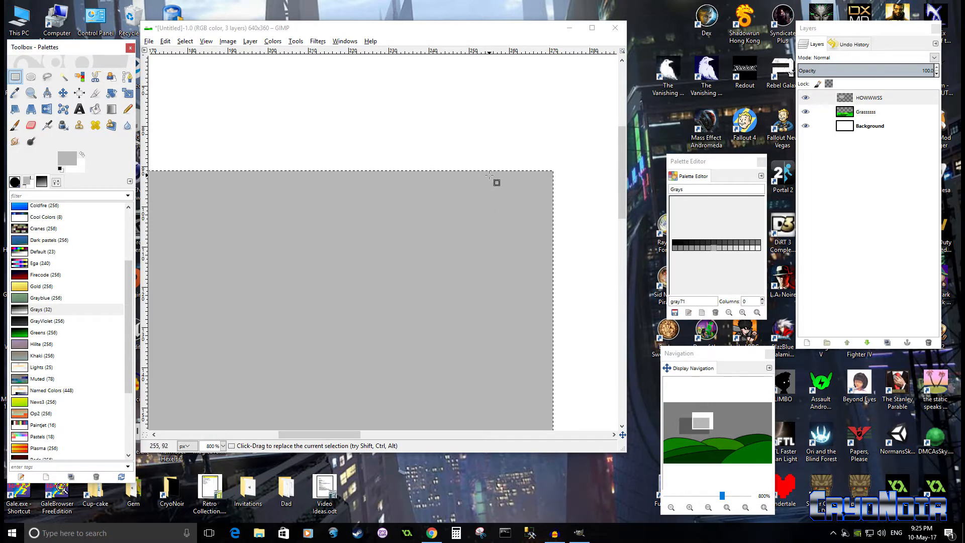
{"action": "scroll", "coordinate": [547, 281], "scroll_direction": "down", "scroll_amount": 2}
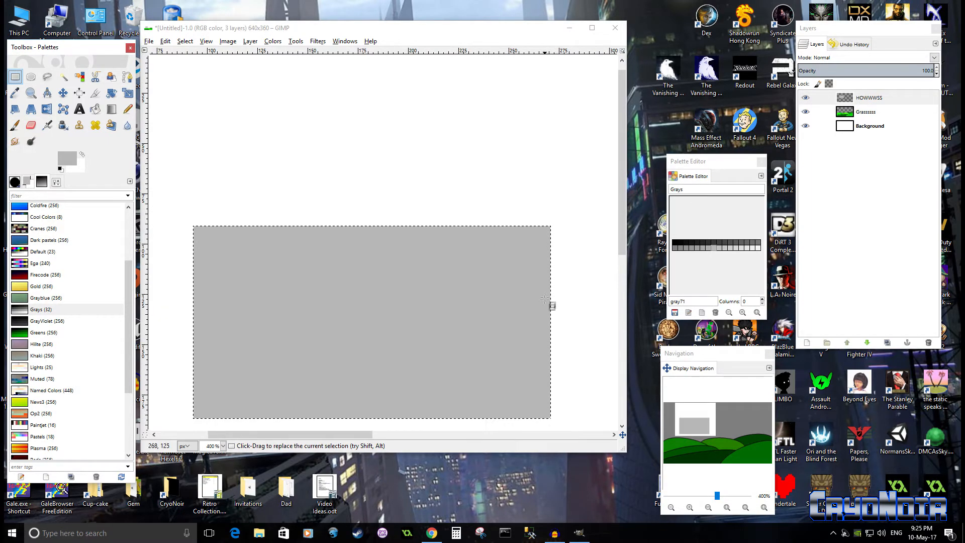
{"action": "scroll", "coordinate": [543, 303], "scroll_direction": "up", "scroll_amount": 2}
{"action": "scroll", "coordinate": [543, 302], "scroll_direction": "up", "scroll_amount": 2}
{"action": "scroll", "coordinate": [528, 266], "scroll_direction": "down", "scroll_amount": 1}
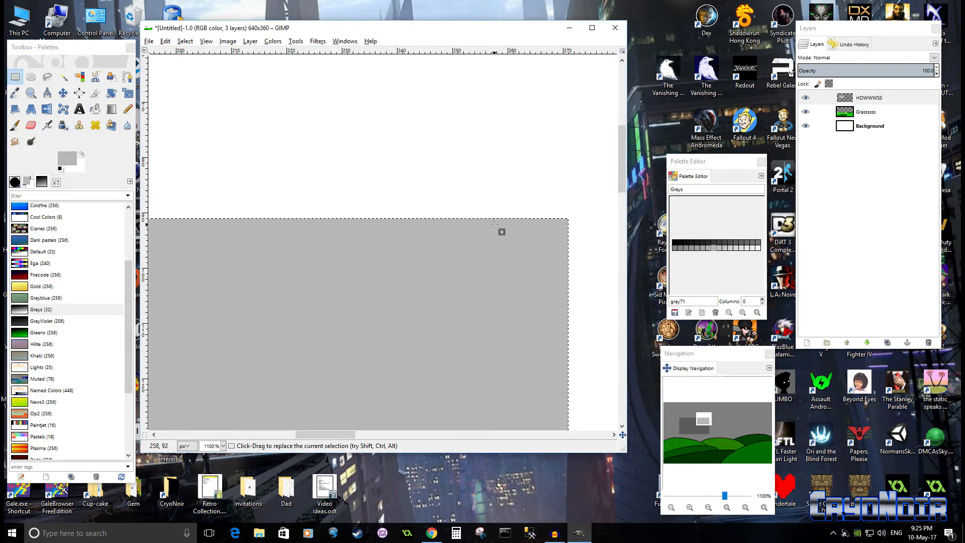
{"action": "left_click_drag", "start_coordinate": [501, 235], "coordinate": [541, 245]}
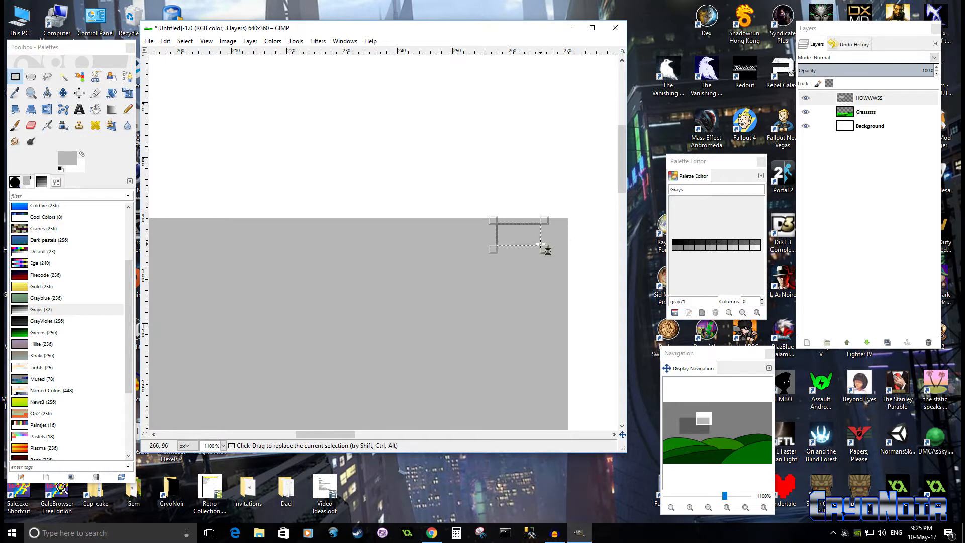
Step: Resize the small corner selection to about 7 px wide, bringing its right edge nearer the grey rectangle's edge and reducing its height
{"action": "scroll", "coordinate": [535, 301], "scroll_direction": "down", "scroll_amount": 4}
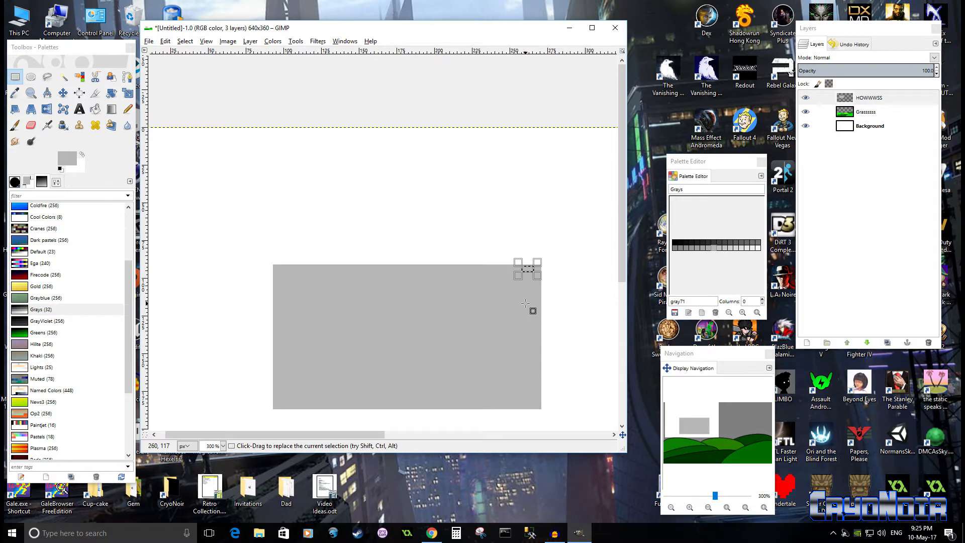
{"action": "scroll", "coordinate": [525, 303], "scroll_direction": "up", "scroll_amount": 5}
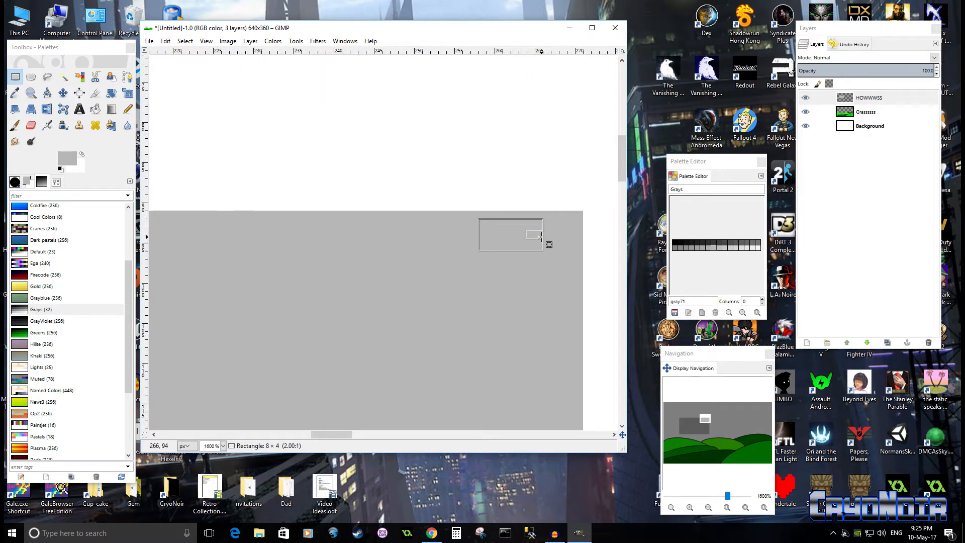
{"action": "left_click_drag", "start_coordinate": [544, 236], "coordinate": [552, 237]}
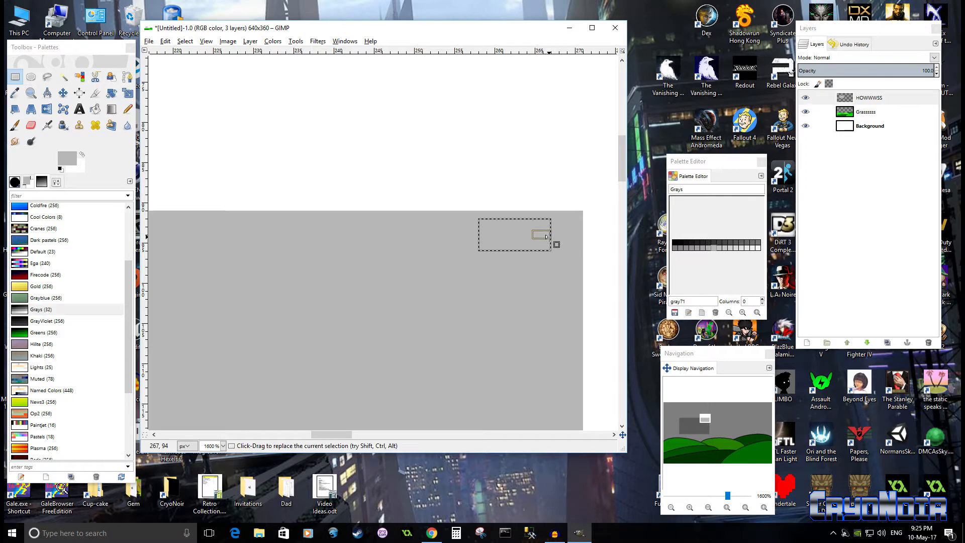
{"action": "left_click", "coordinate": [518, 248]}
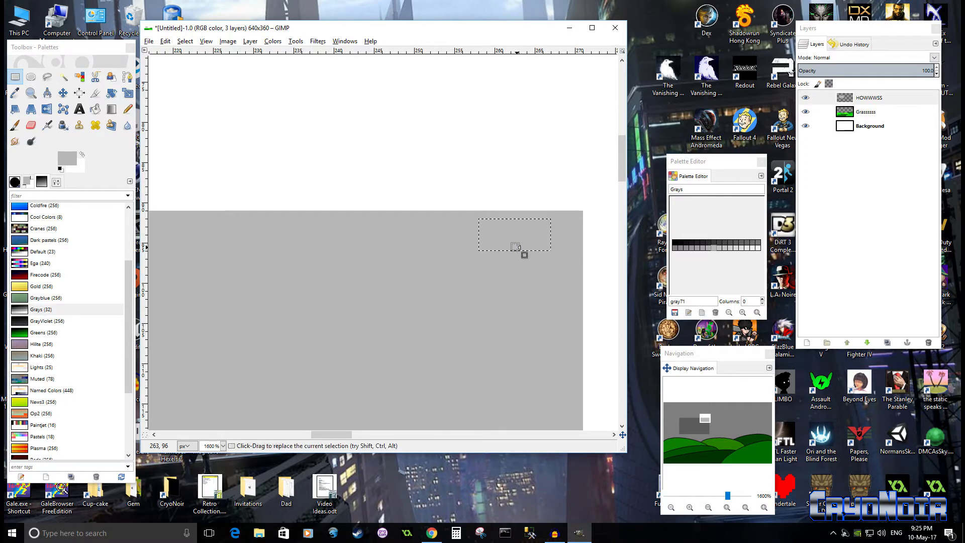
{"action": "left_click_drag", "start_coordinate": [502, 219], "coordinate": [562, 248]}
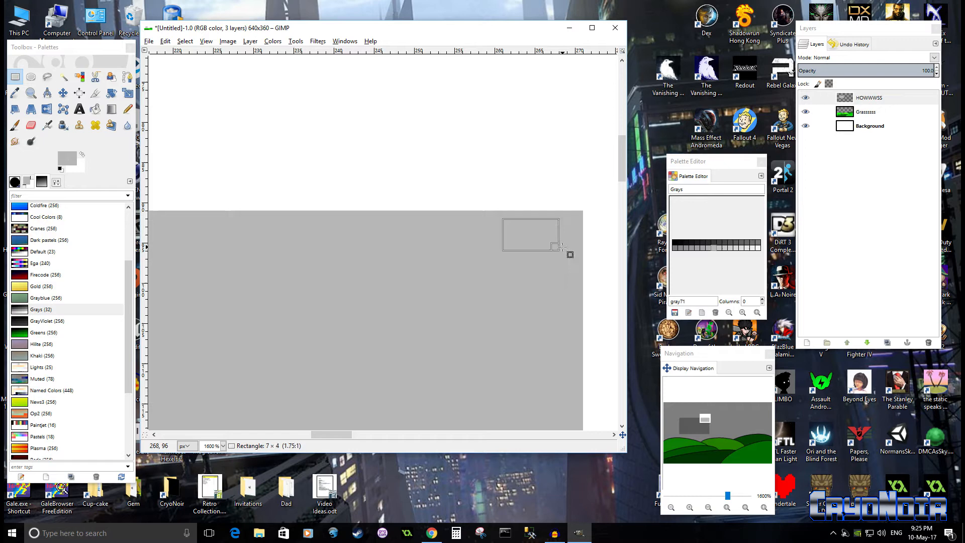
{"action": "left_click_drag", "start_coordinate": [559, 246], "coordinate": [559, 246]}
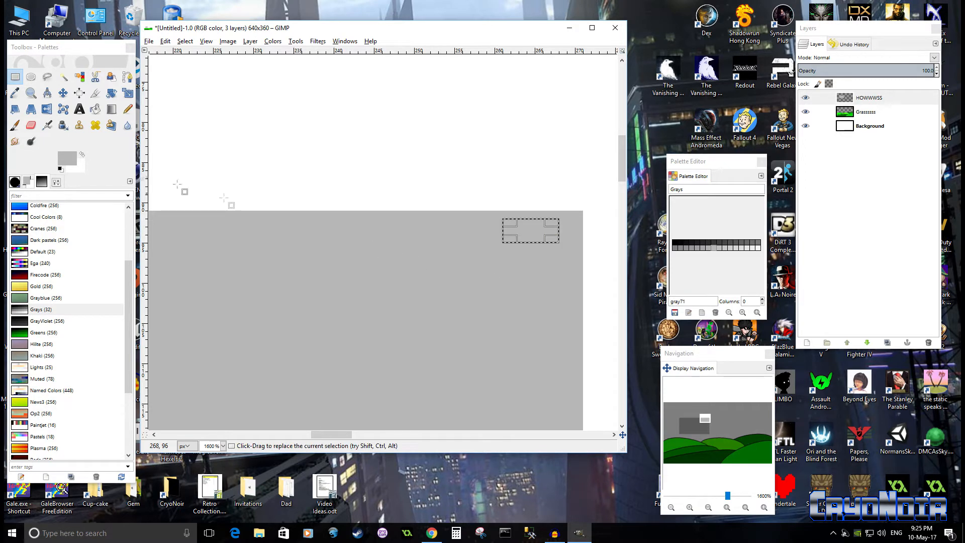
Step: Shift the HOWWWSS layer's grey rectangle slightly to the right with the Move tool
{"action": "left_click", "coordinate": [64, 93]}
{"action": "left_click_drag", "start_coordinate": [528, 236], "coordinate": [532, 235]}
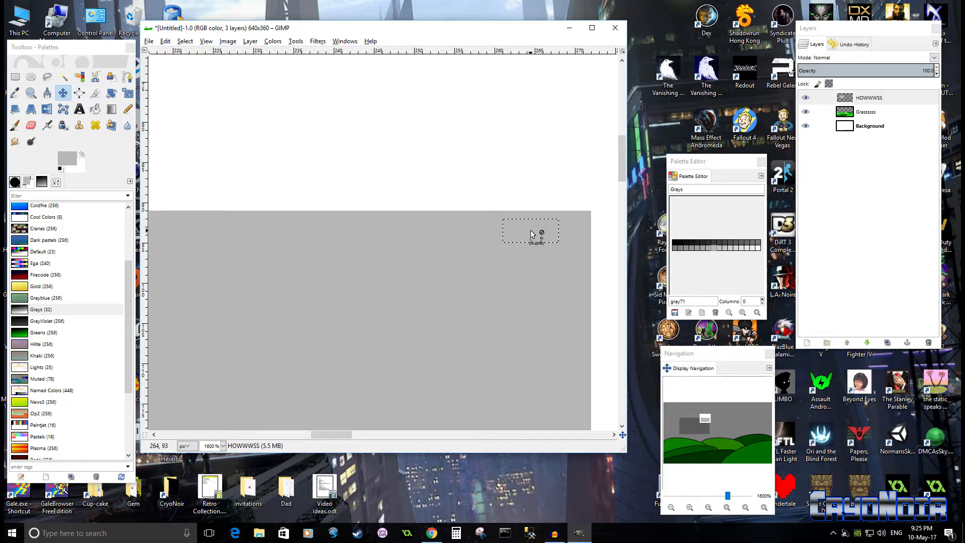
Step: Undo the grey rectangle's shift and set the Move tool to move the active layer
{"action": "key", "text": "ctrl+z"}
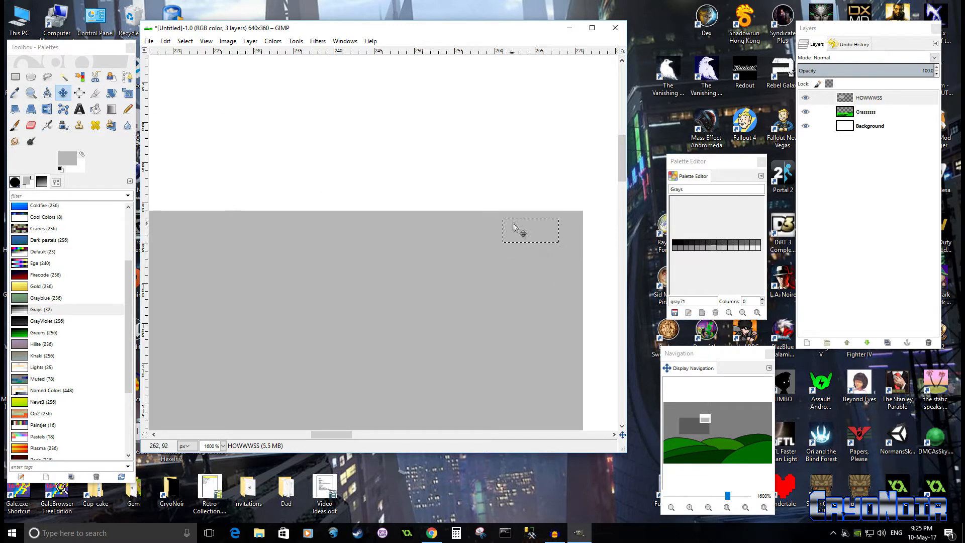
{"action": "left_click", "coordinate": [59, 182]}
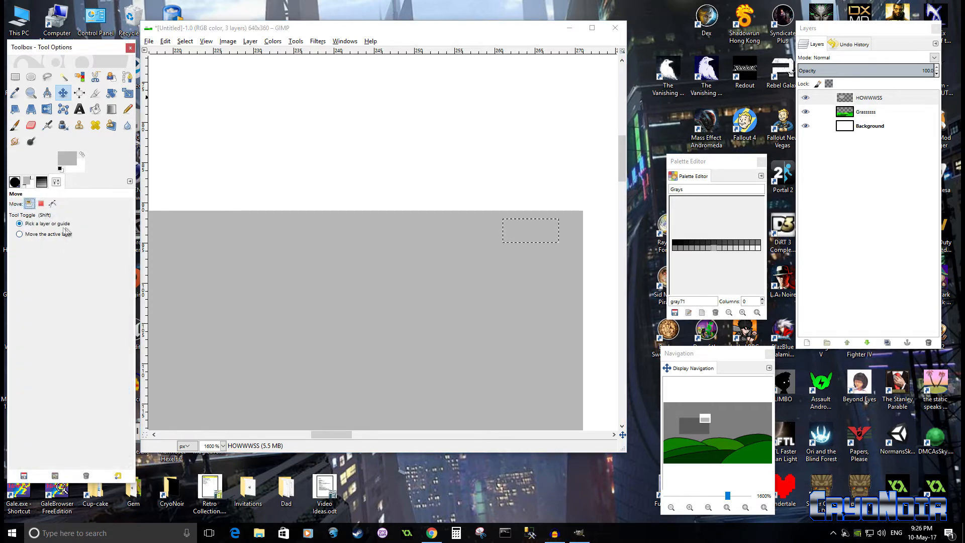
{"action": "left_click", "coordinate": [20, 235]}
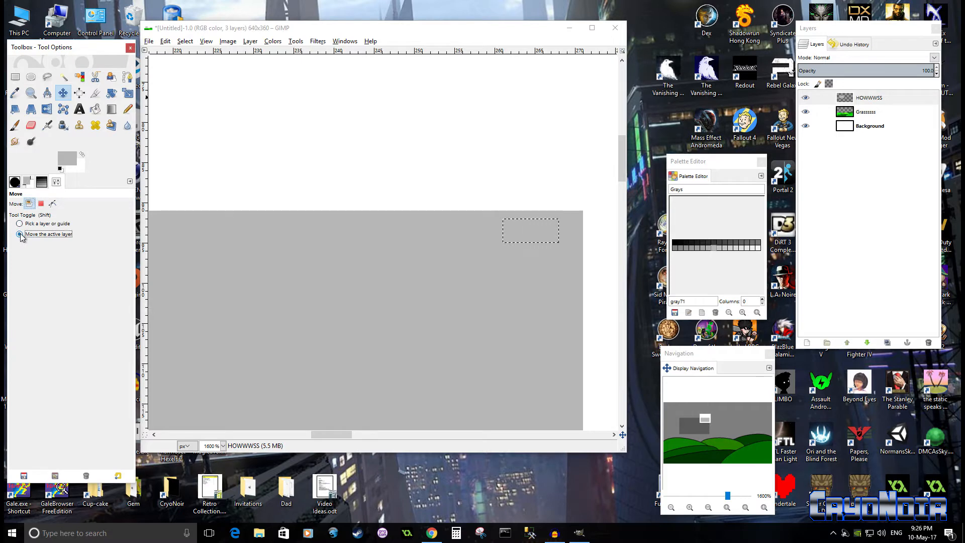
{"action": "left_click", "coordinate": [40, 204]}
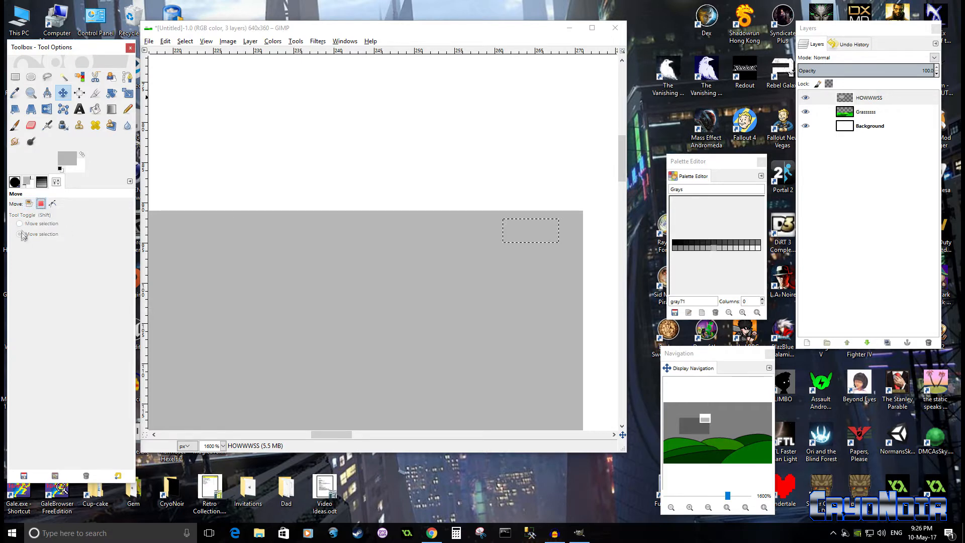
{"action": "left_click", "coordinate": [29, 203]}
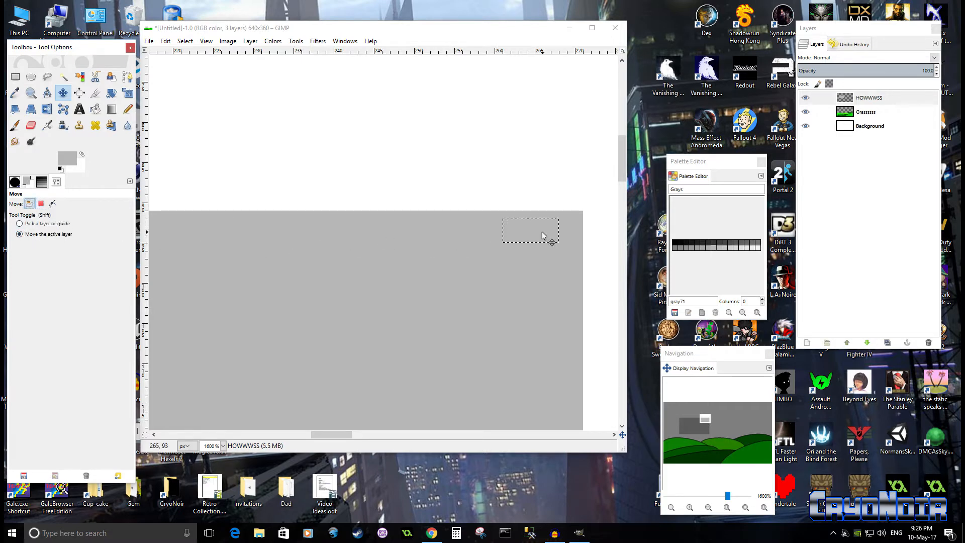
Step: Try moving the selected area on the HOWWWSS layer, undo it, and undo the small corner selection
{"action": "left_click_drag", "start_coordinate": [543, 233], "coordinate": [546, 232]}
{"action": "key", "text": "ctrl+z"}
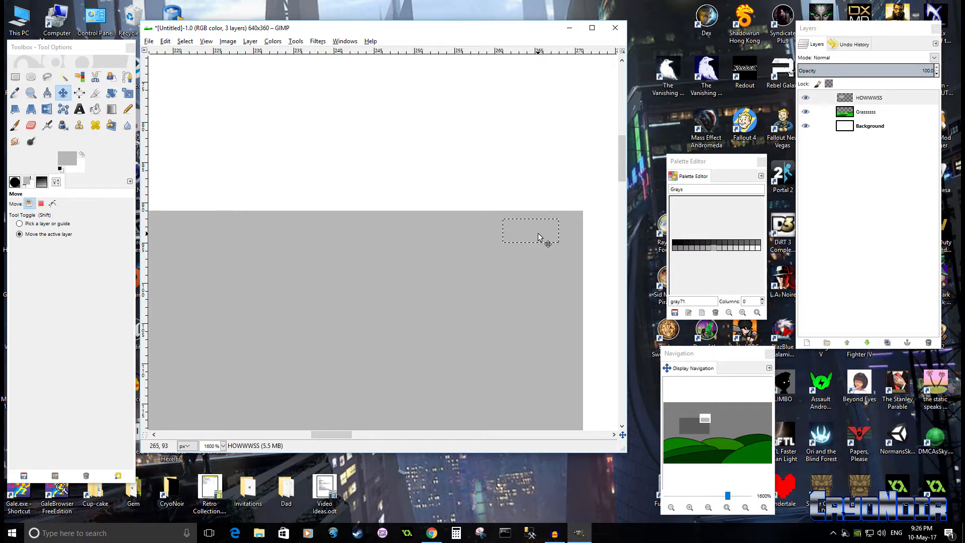
{"action": "key", "text": "ctrl+z"}
Step: Switch to Rectangle Select and create a transparent 640 × 360 px layer named Bricks
{"action": "left_click", "coordinate": [15, 77]}
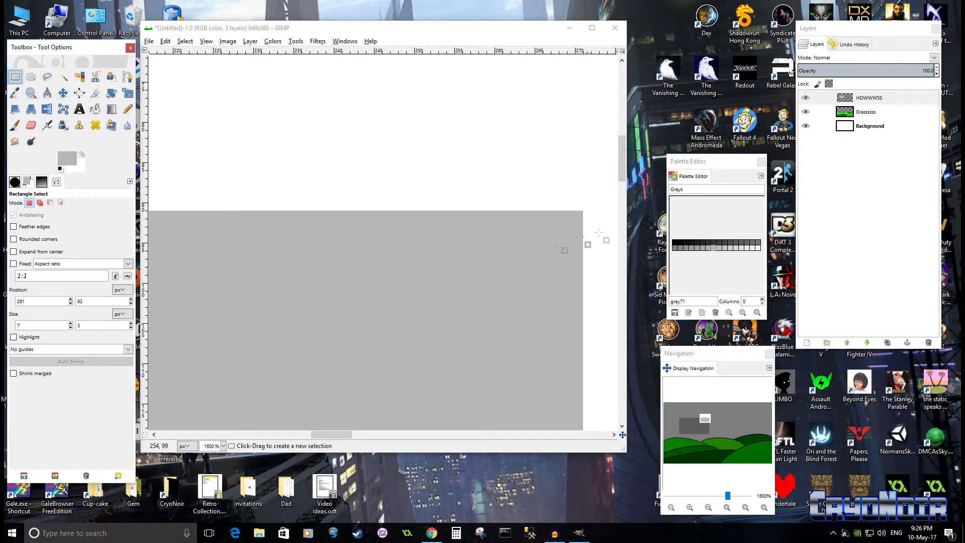
{"action": "right_click", "coordinate": [839, 152]}
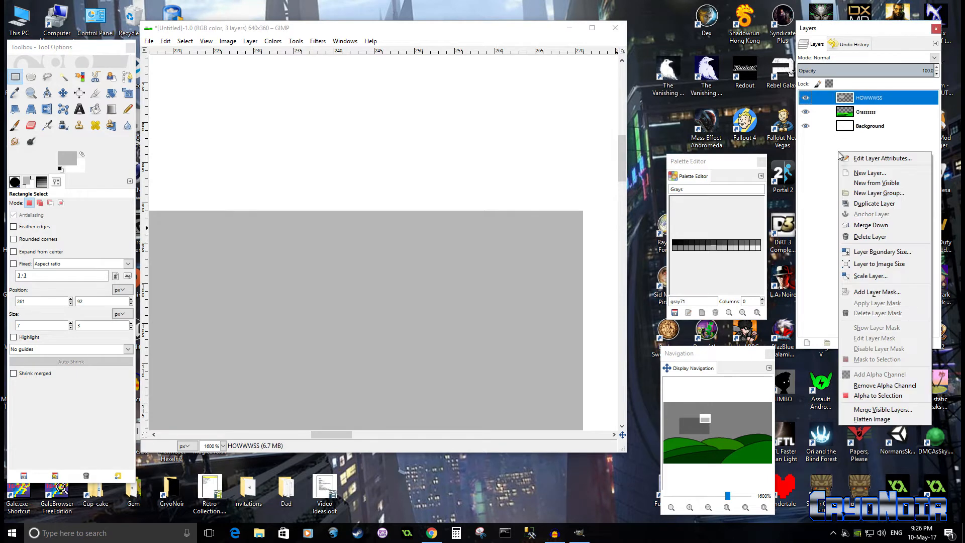
{"action": "left_click", "coordinate": [874, 175]}
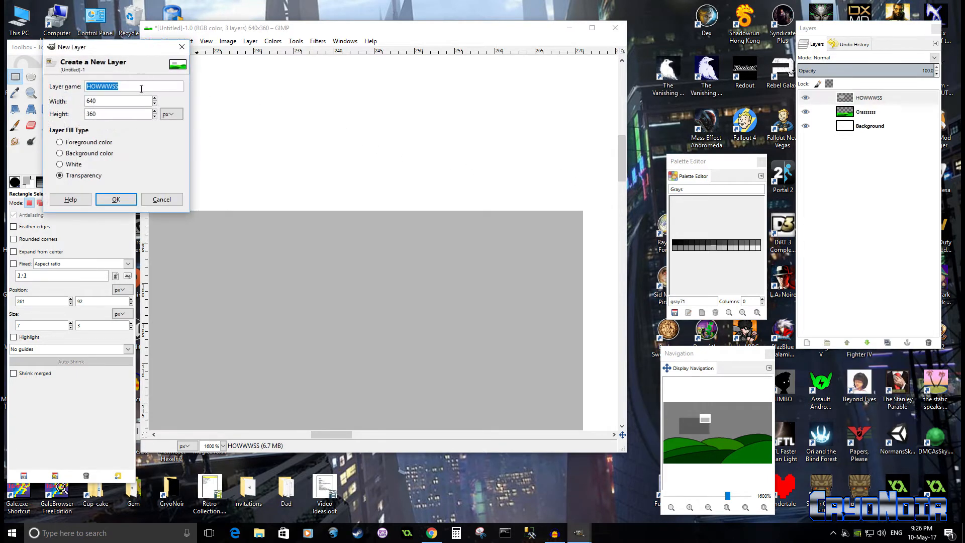
{"action": "type", "text": "Bricks"}
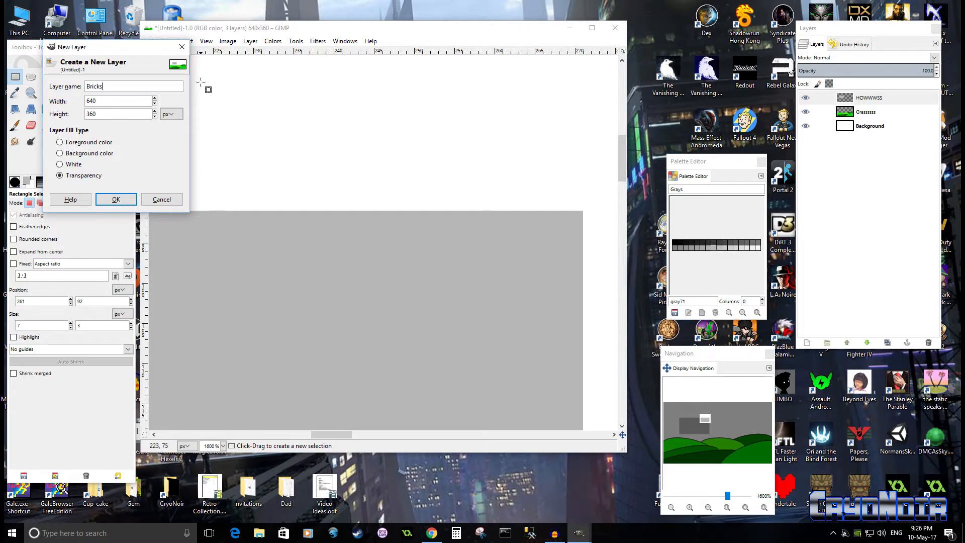
{"action": "key", "text": "Return"}
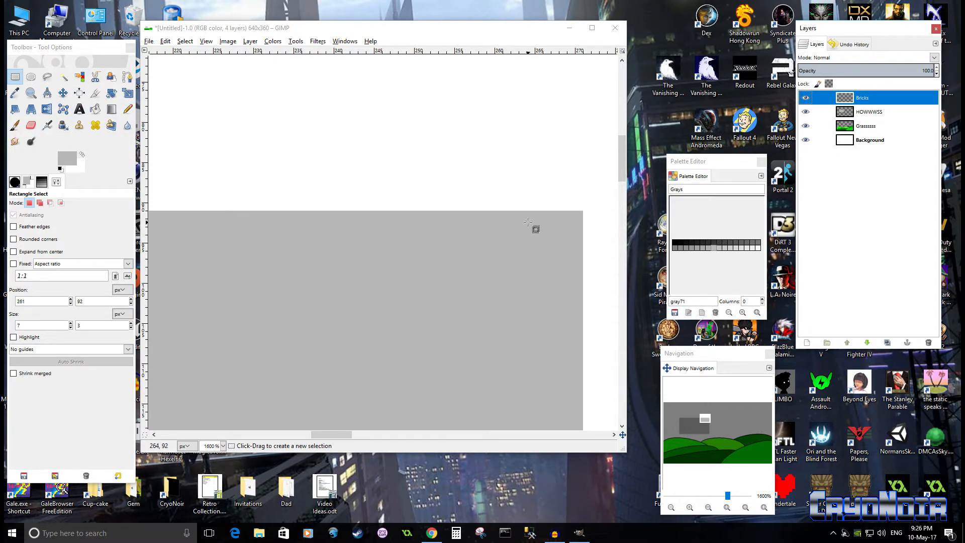
Step: Draw a selection about 6 × 3 px near the grey rectangle's upper-right corner and try to shift it with the Move tool
{"action": "left_click_drag", "start_coordinate": [519, 227], "coordinate": [571, 252]}
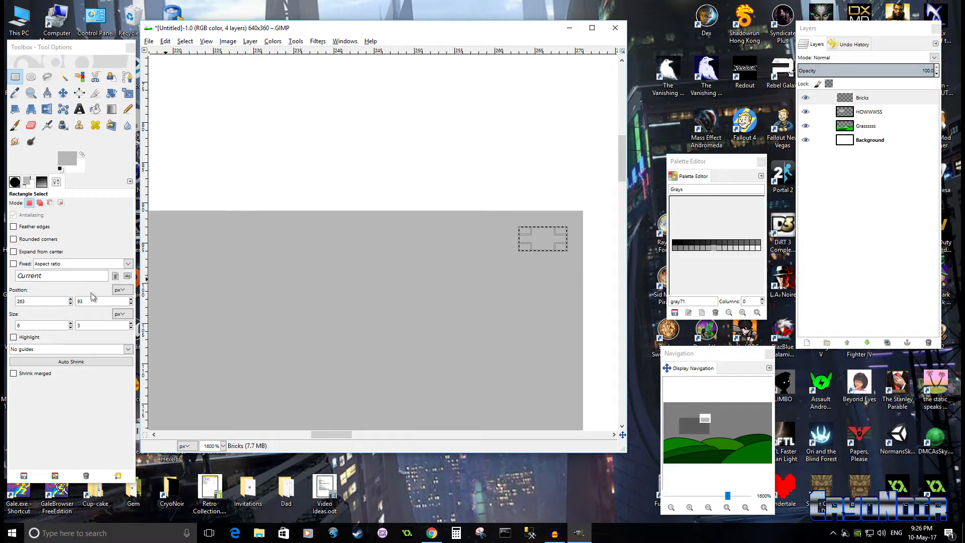
{"action": "left_click", "coordinate": [63, 93]}
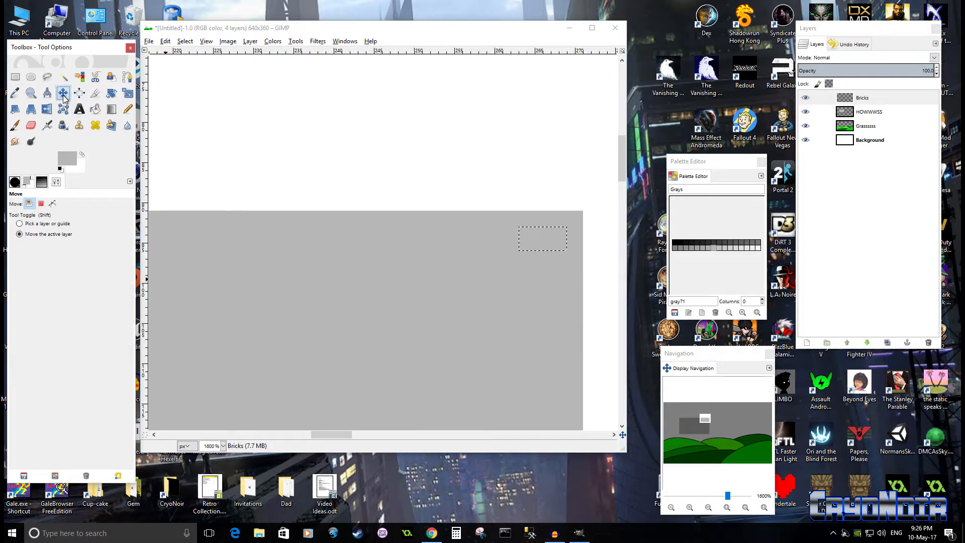
{"action": "mouse_move", "coordinate": [537, 237]}
{"action": "left_mouse_down"}
{"action": "mouse_move", "coordinate": [545, 232]}
{"action": "mouse_move", "coordinate": [547, 244]}
{"action": "left_mouse_up"}
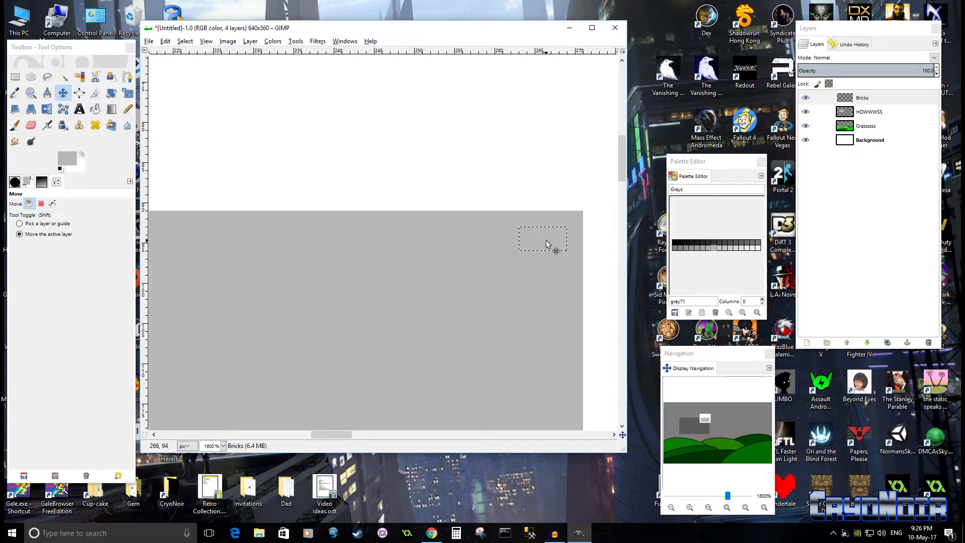
Step: Redraw the brick selection with Rectangle Select, about 7 × 3 px, near the grey rectangle's upper-right corner
{"action": "left_click", "coordinate": [16, 76]}
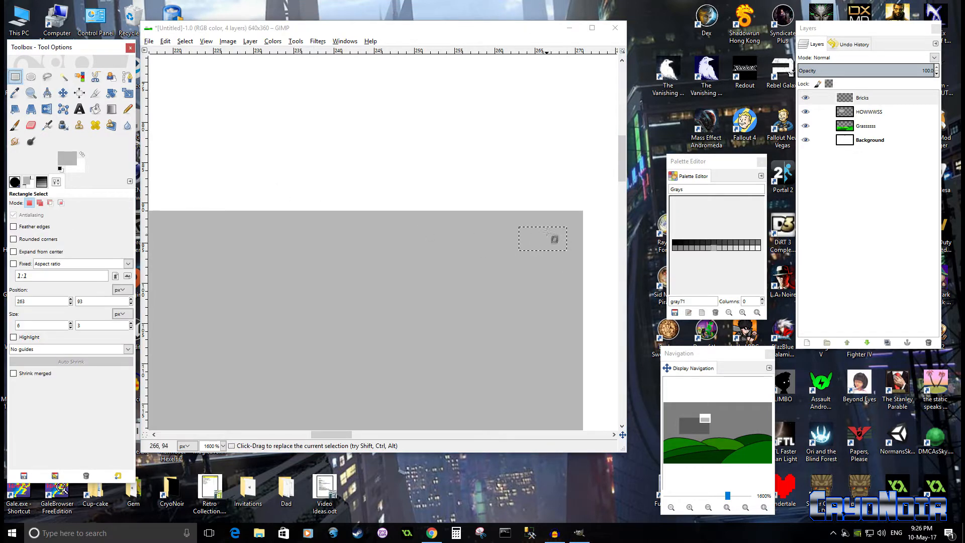
{"action": "left_click", "coordinate": [565, 239]}
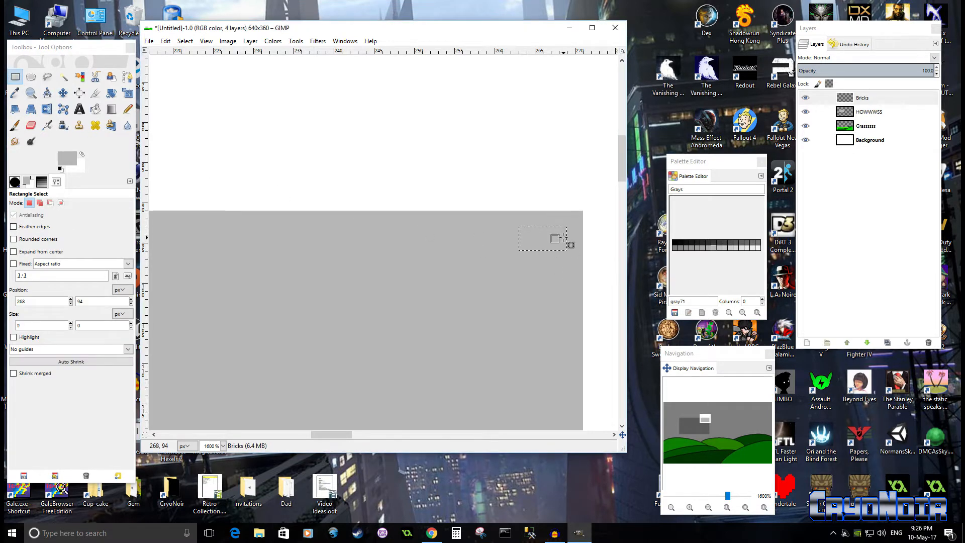
{"action": "left_click_drag", "start_coordinate": [564, 238], "coordinate": [530, 257]}
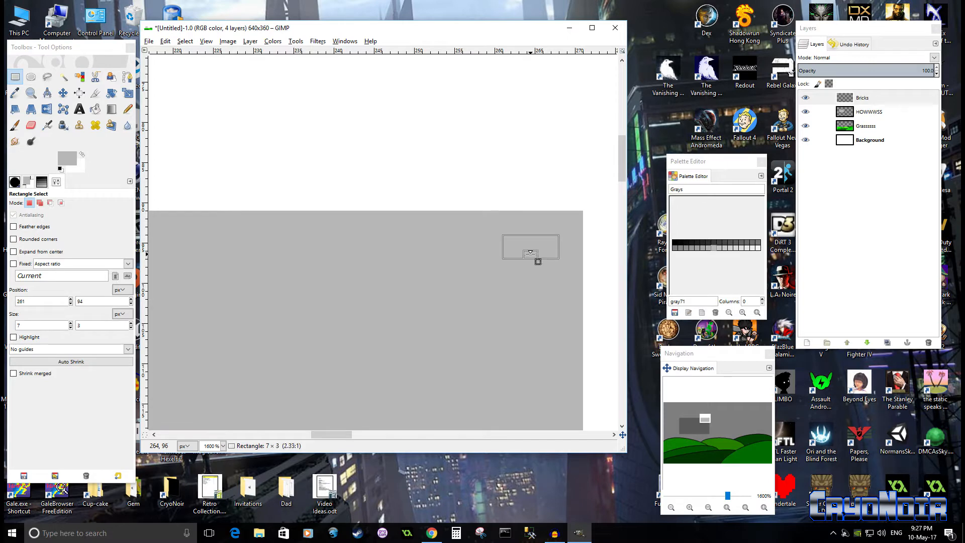
{"action": "left_click_drag", "start_coordinate": [538, 262], "coordinate": [538, 261]}
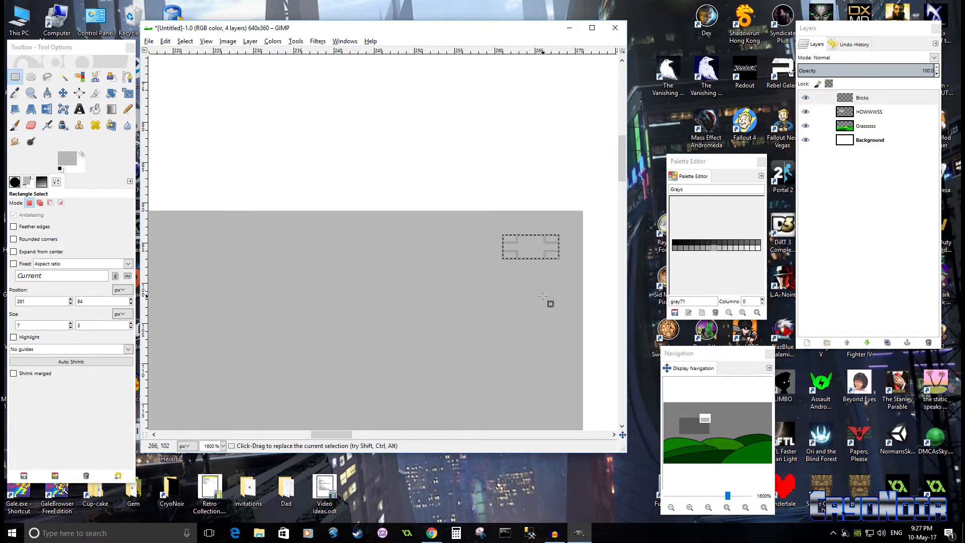
Step: Choose a dark red from the Cranes palette and bucket-fill the brick selection on the Bricks layer
{"action": "left_click", "coordinate": [99, 109]}
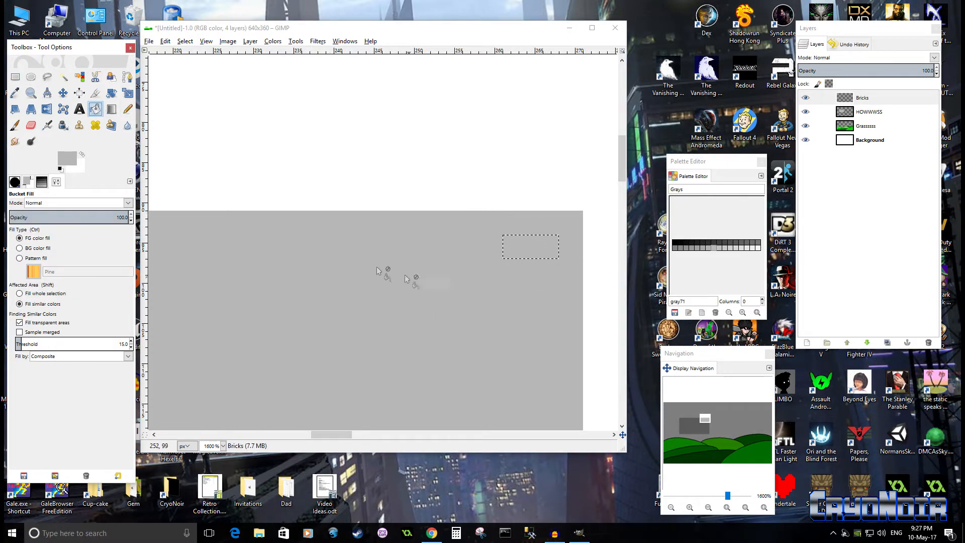
{"action": "left_click", "coordinate": [54, 183]}
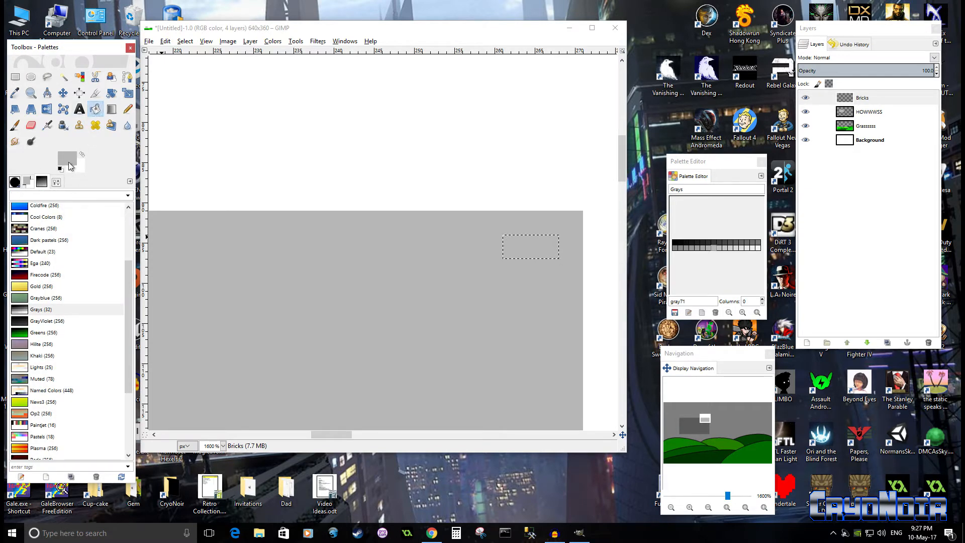
{"action": "left_click", "coordinate": [49, 276]}
{"action": "left_click", "coordinate": [43, 230]}
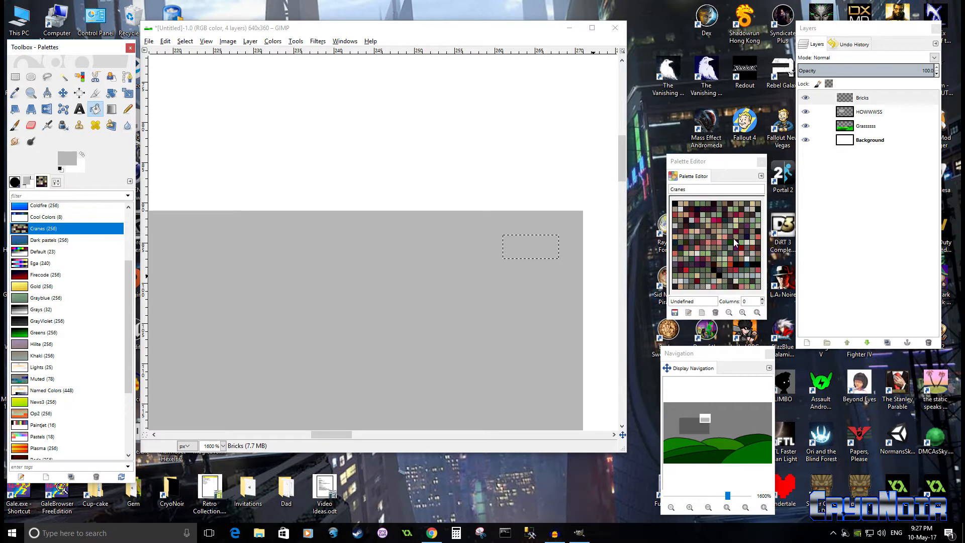
{"action": "left_click", "coordinate": [697, 221]}
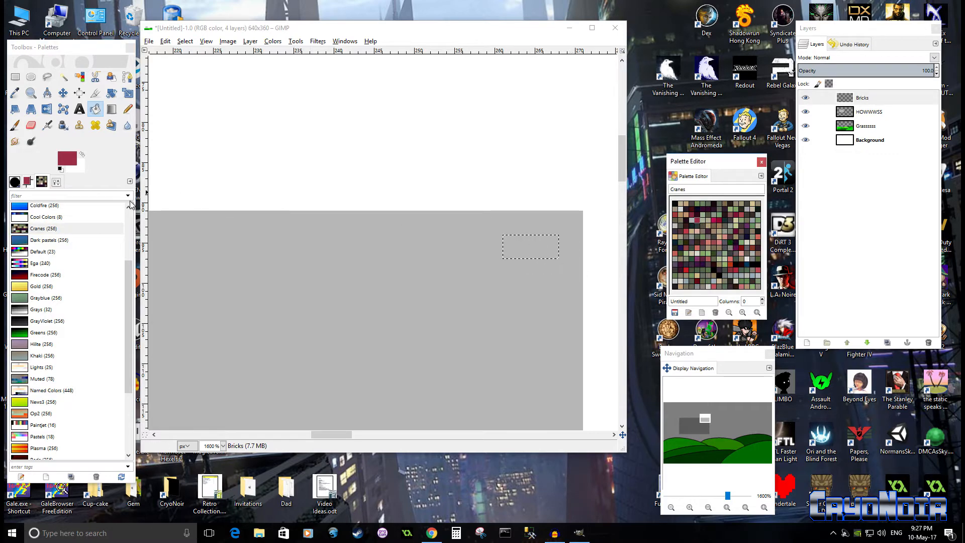
{"action": "left_click", "coordinate": [536, 250]}
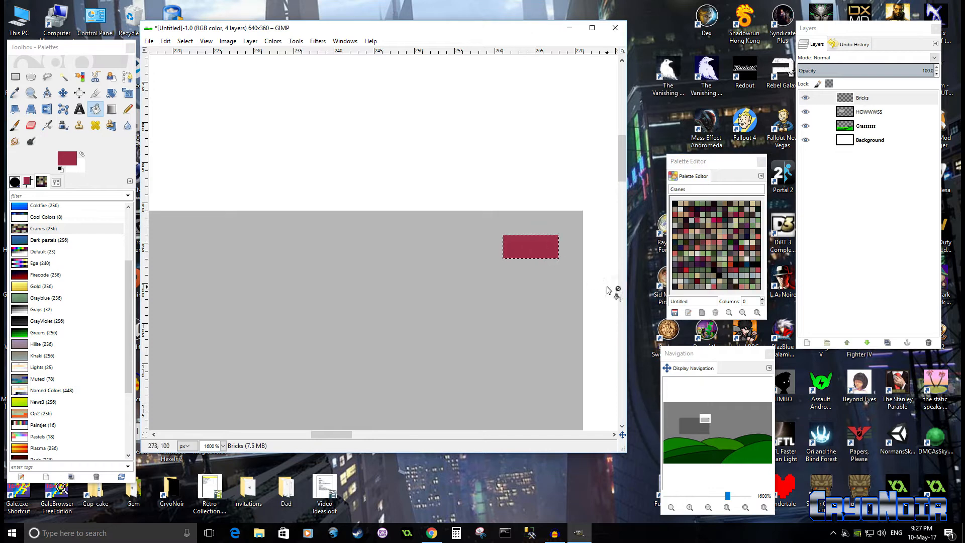
Step: Cut and paste the red brick, and move it 2 px right and 2 px up towards the grey rectangle's corner
{"action": "left_click", "coordinate": [60, 94]}
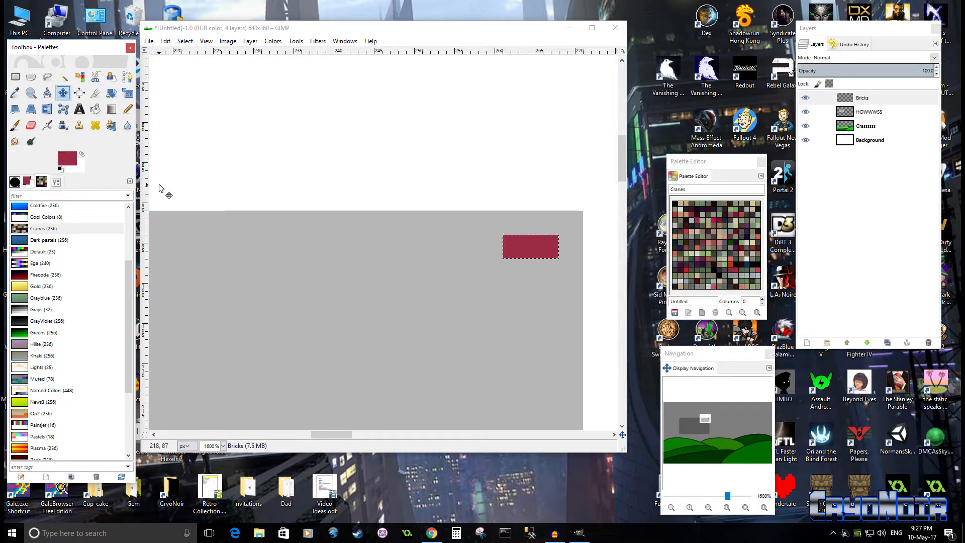
{"action": "key", "text": "ctrl+x"}
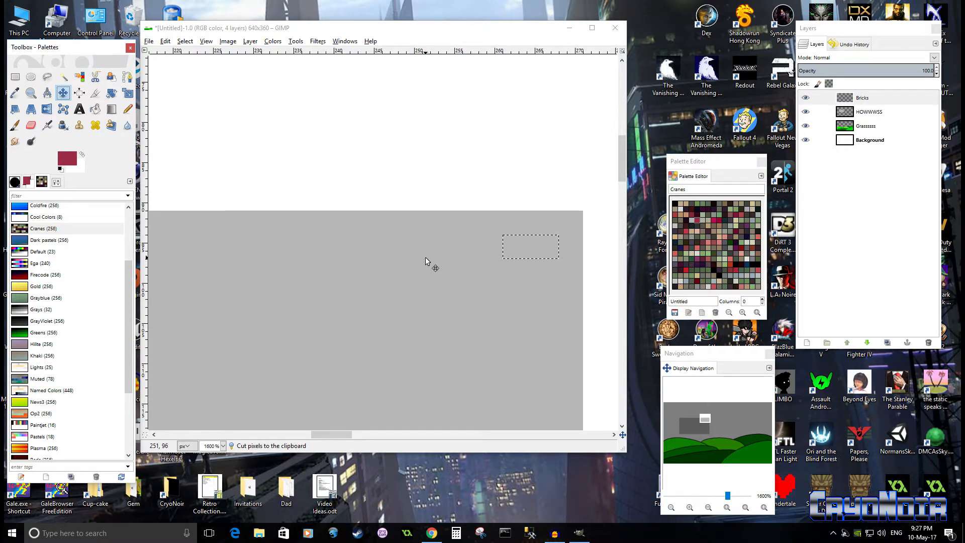
{"action": "key", "text": "ctrl+v"}
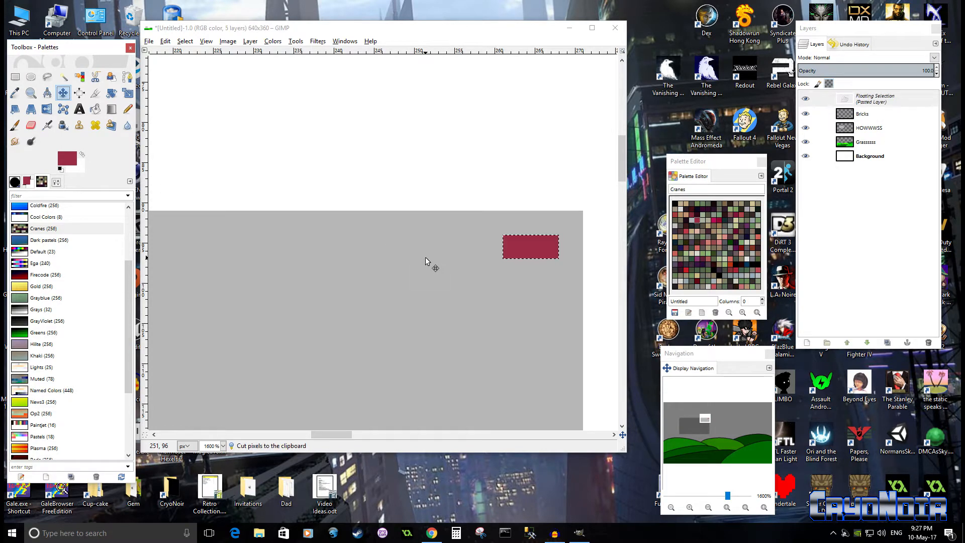
{"action": "left_click", "coordinate": [63, 93]}
{"action": "left_click_drag", "start_coordinate": [523, 247], "coordinate": [537, 233]}
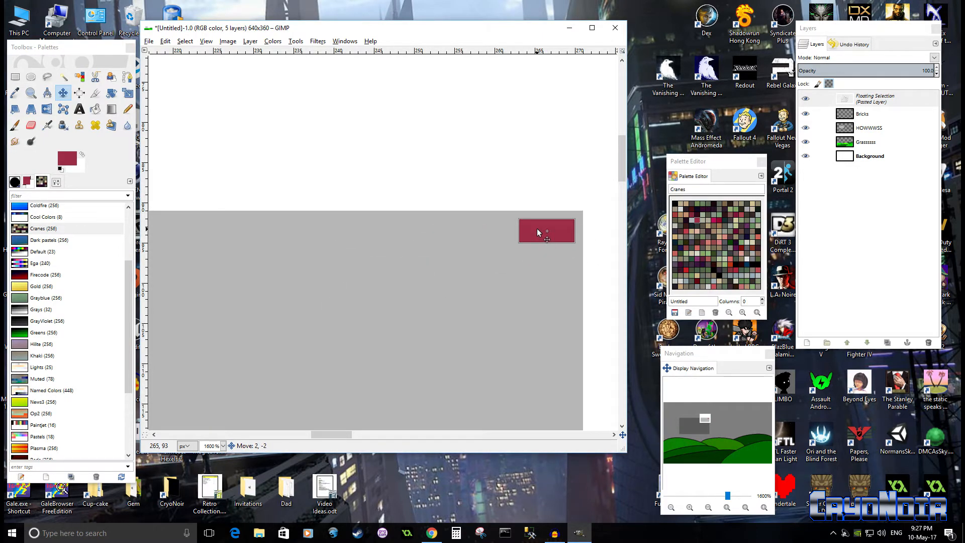
Step: Place three copies of the brick leftward at 8 px intervals to form a top row of four
{"action": "left_click_drag", "start_coordinate": [538, 227], "coordinate": [538, 227]}
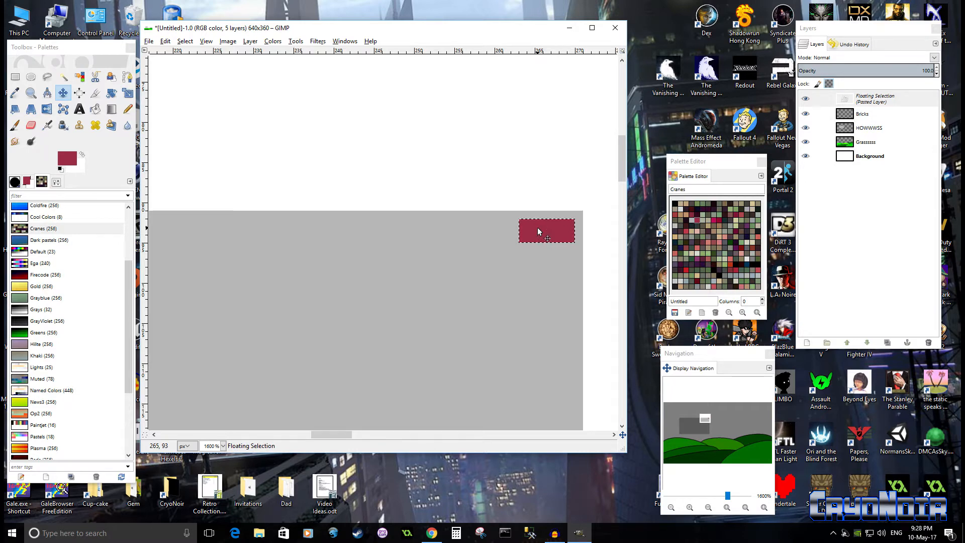
{"action": "left_click_drag", "start_coordinate": [550, 233], "coordinate": [484, 231]}
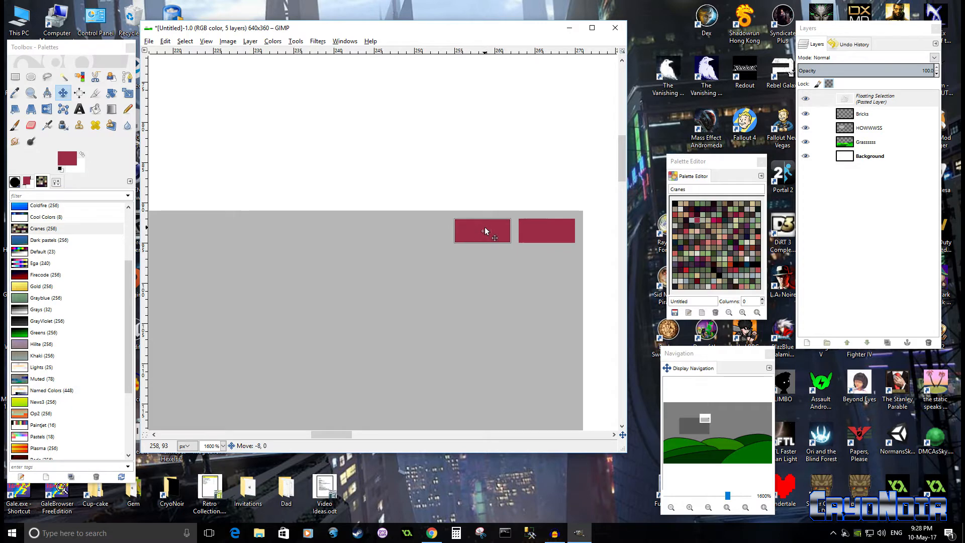
{"action": "left_click_drag", "start_coordinate": [485, 228], "coordinate": [356, 234]}
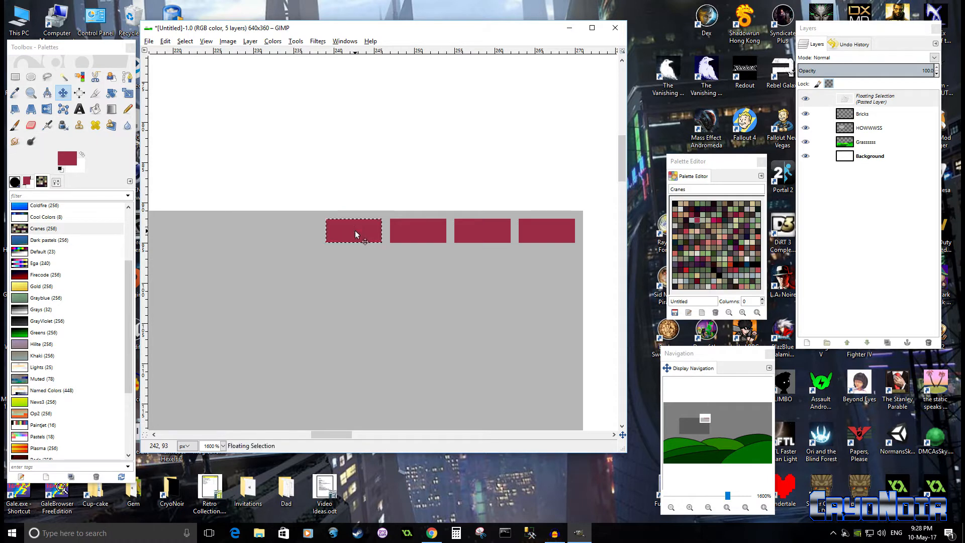
Step: Build a second row of four brick copies below, offset to the right, and anchor the floating selection to the Bricks layer
{"action": "left_click_drag", "start_coordinate": [356, 235], "coordinate": [573, 265]}
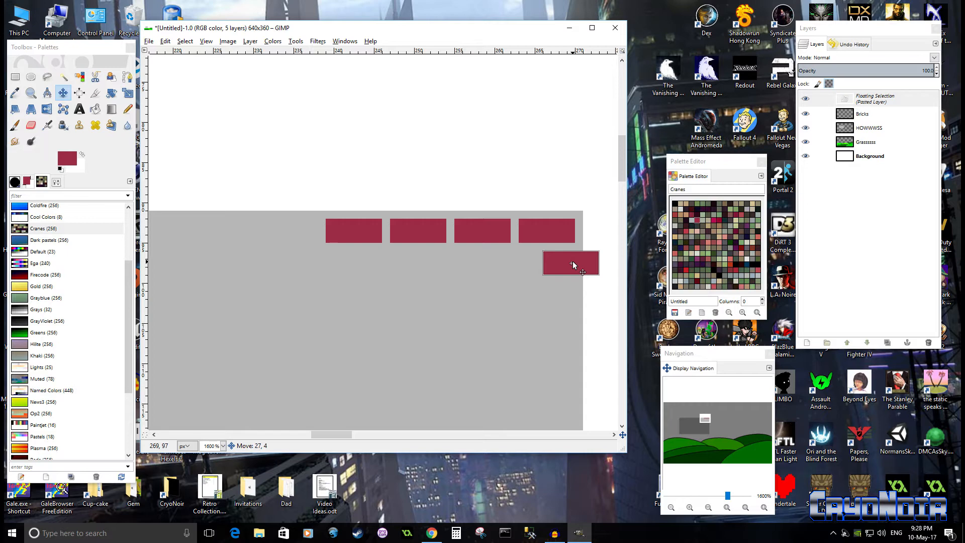
{"action": "left_click_drag", "start_coordinate": [573, 265], "coordinate": [379, 262]}
{"action": "key", "text": "ctrl+h"}
{"action": "key", "text": "ctrl+v"}
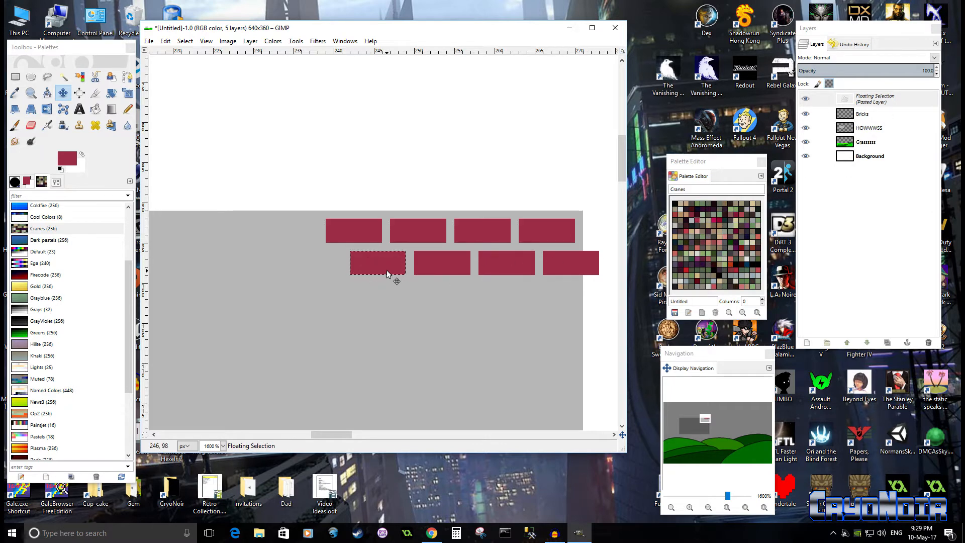
{"action": "right_click", "coordinate": [875, 103]}
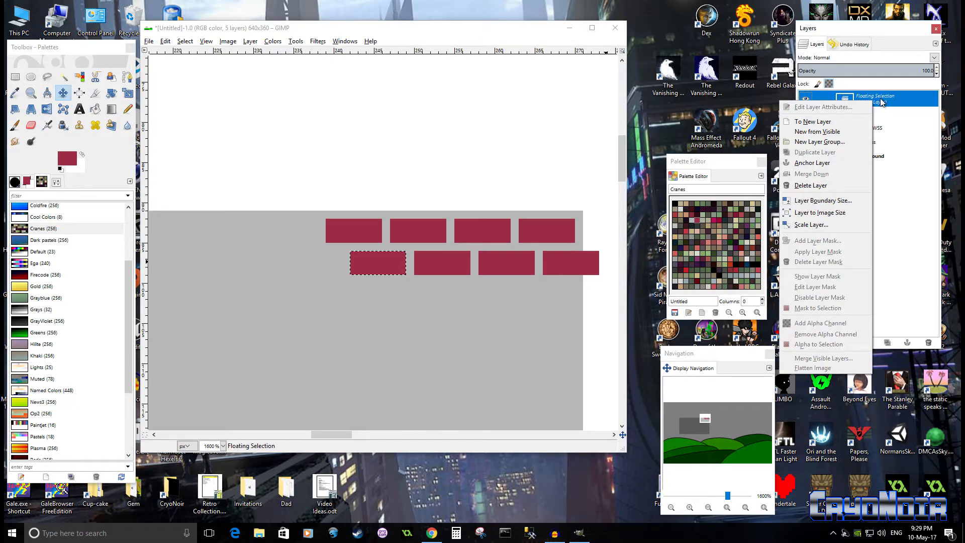
{"action": "left_click", "coordinate": [823, 163]}
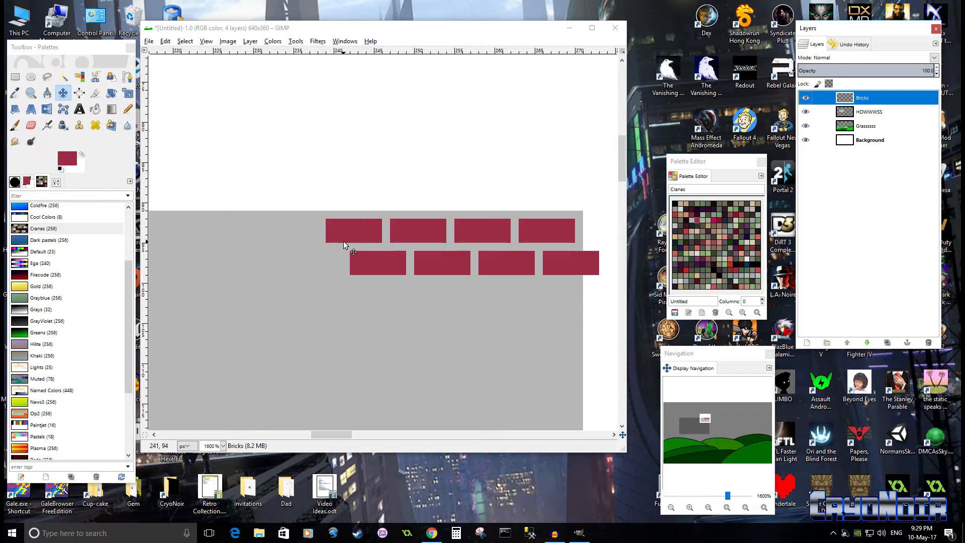
Step: Draw a wide rectangular selection in the white area above the brick rows with Rectangle Select
{"action": "left_click", "coordinate": [15, 77]}
{"action": "left_click_drag", "start_coordinate": [342, 90], "coordinate": [572, 171]}
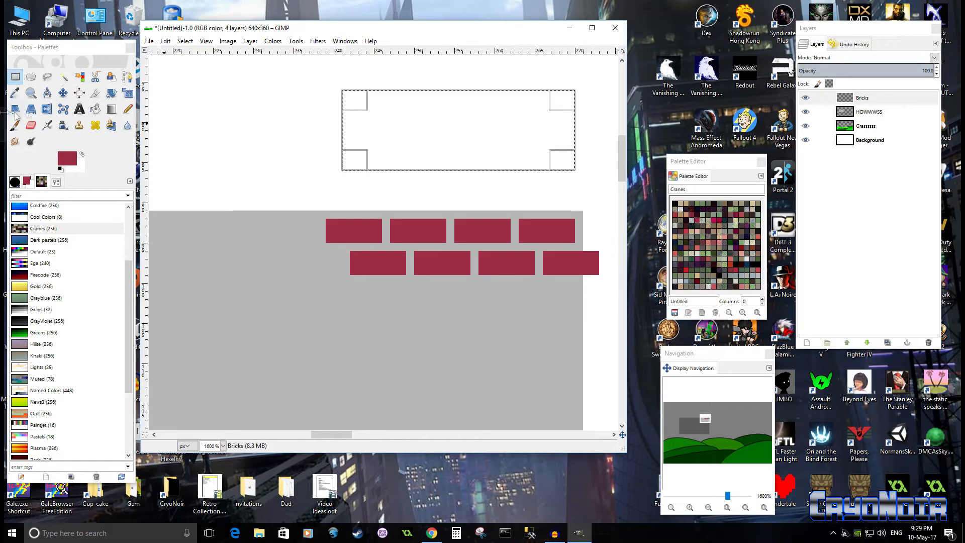
Step: Paint the area inside the rectangular selection above the wall dark red with the Pencil
{"action": "left_click", "coordinate": [127, 109]}
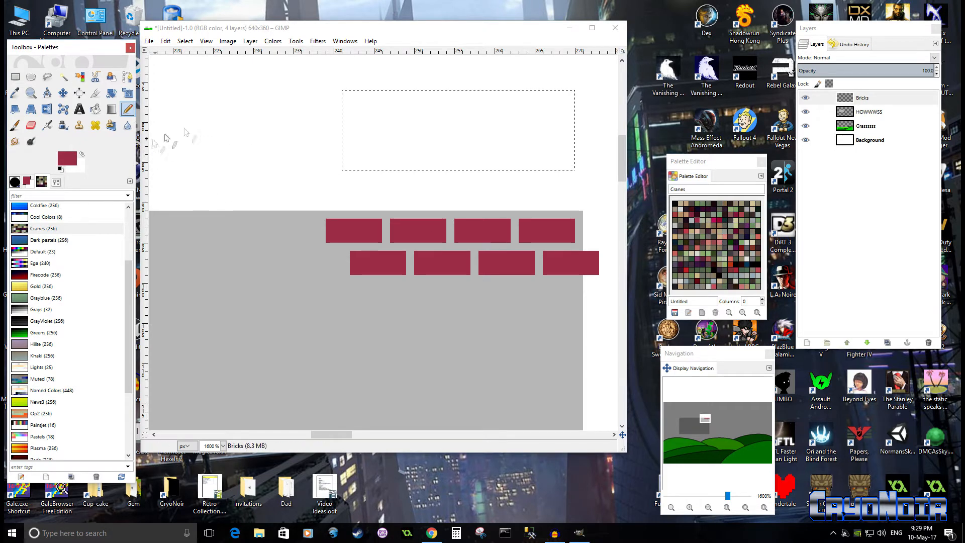
{"action": "left_click", "coordinate": [295, 182]}
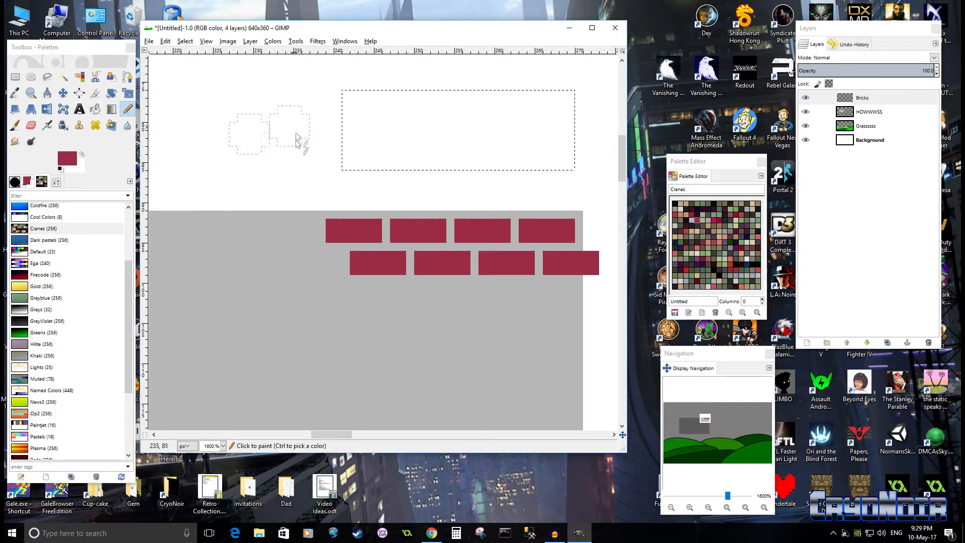
{"action": "mouse_move", "coordinate": [206, 152]}
{"action": "left_mouse_down"}
{"action": "mouse_move", "coordinate": [506, 126]}
{"action": "mouse_move", "coordinate": [508, 195]}
{"action": "mouse_move", "coordinate": [329, 293]}
{"action": "mouse_move", "coordinate": [463, 335]}
{"action": "mouse_move", "coordinate": [543, 236]}
{"action": "mouse_move", "coordinate": [405, 89]}
{"action": "mouse_move", "coordinate": [524, 150]}
{"action": "mouse_move", "coordinate": [454, 199]}
{"action": "mouse_move", "coordinate": [237, 270]}
{"action": "left_mouse_up"}
{"action": "mouse_move", "coordinate": [265, 299]}
{"action": "left_mouse_down"}
{"action": "mouse_move", "coordinate": [230, 184]}
{"action": "mouse_move", "coordinate": [287, 288]}
{"action": "left_mouse_up"}
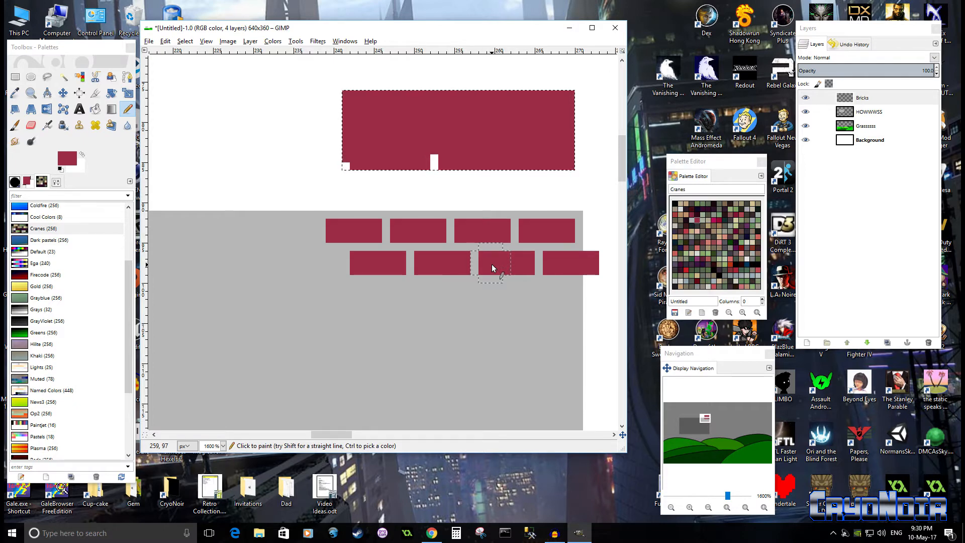
Step: Cut the red paint out of the rectangular selection and deselect everything
{"action": "key", "text": "ctrl+x"}
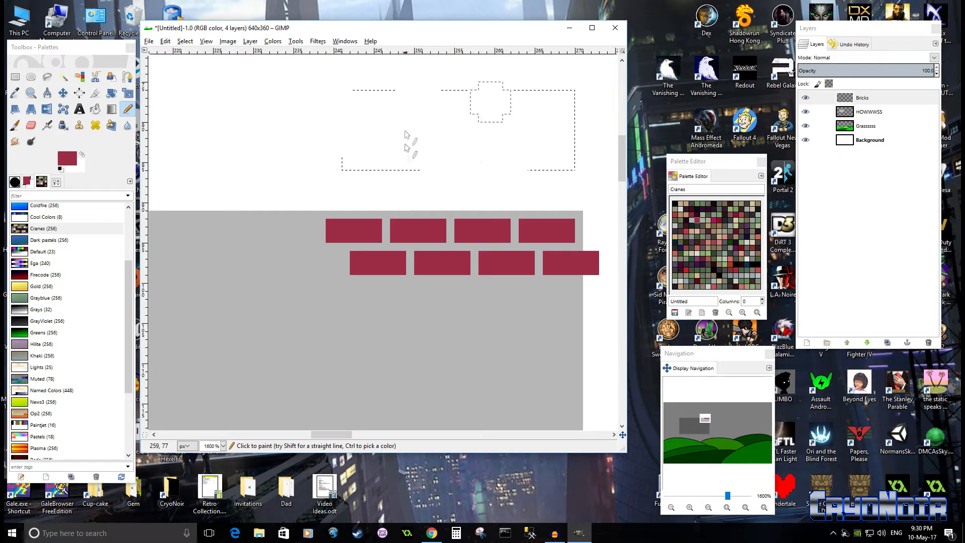
{"action": "left_click", "coordinate": [185, 42]}
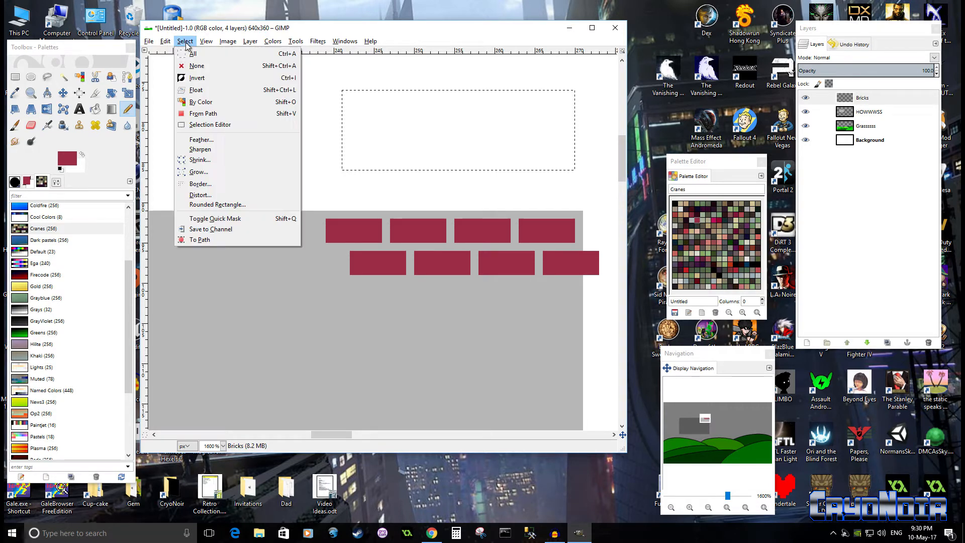
{"action": "left_click", "coordinate": [223, 69]}
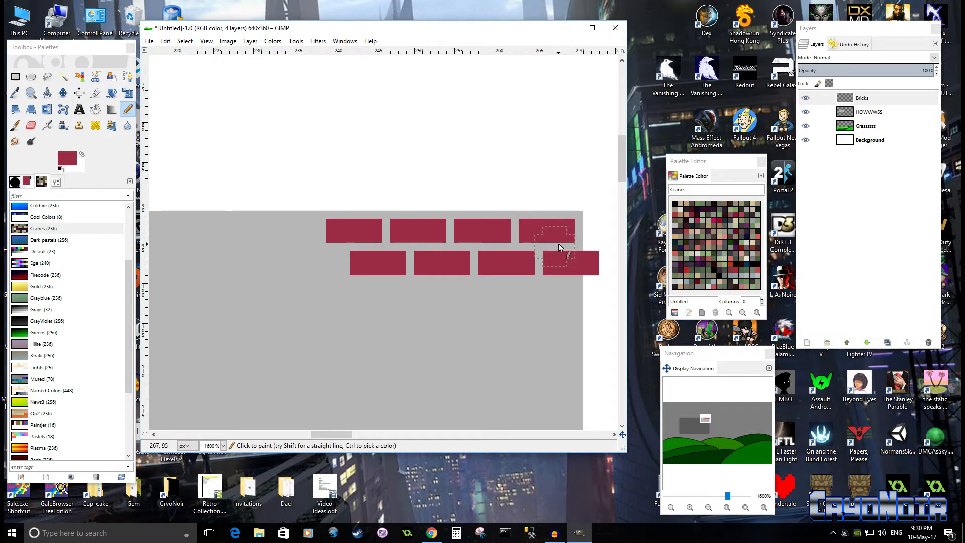
Step: Set the Pencil size to 1 and the foreground colour to the lighter red c85d74
{"action": "left_click_drag", "start_coordinate": [129, 282], "coordinate": [130, 214]}
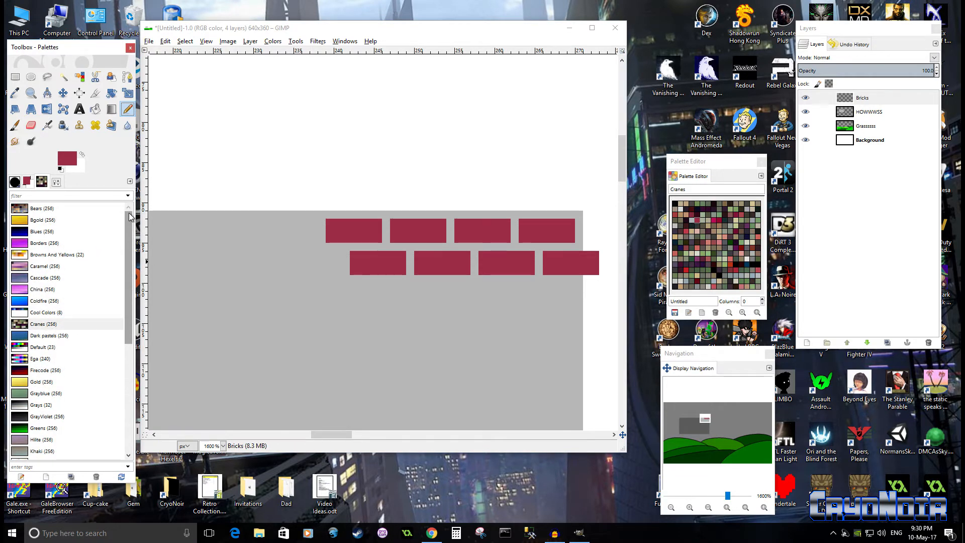
{"action": "left_click", "coordinate": [57, 182]}
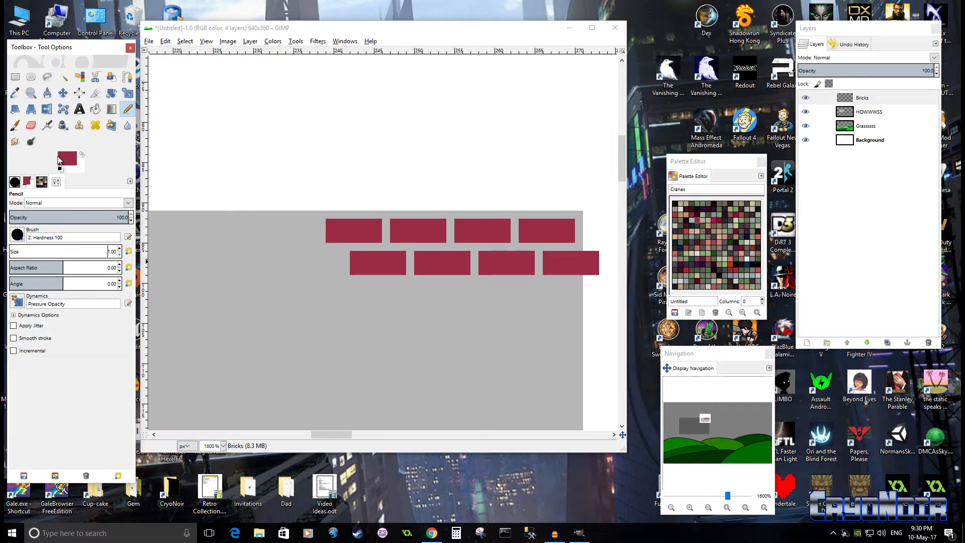
{"action": "left_click", "coordinate": [65, 159]}
{"action": "left_click_drag", "start_coordinate": [102, 94], "coordinate": [270, 107]}
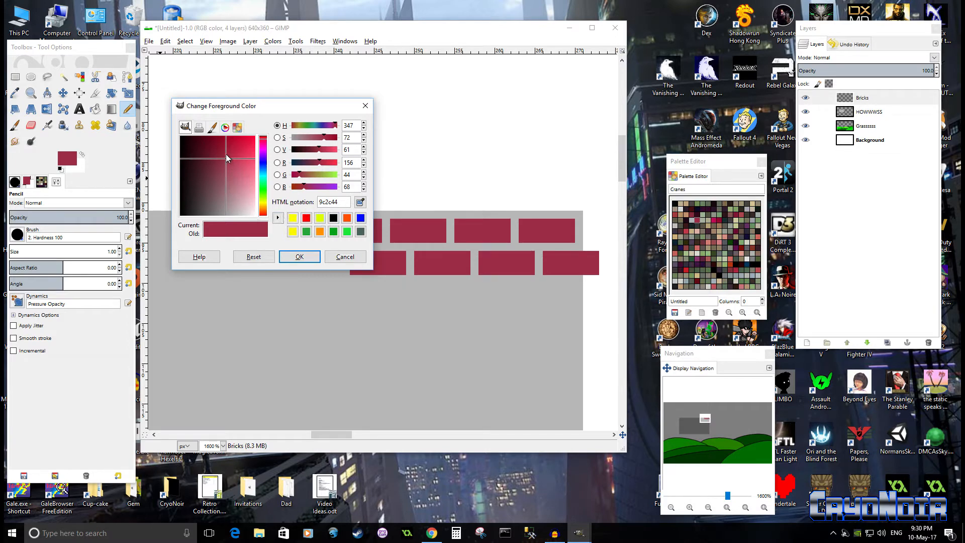
{"action": "left_click_drag", "start_coordinate": [224, 157], "coordinate": [239, 173]}
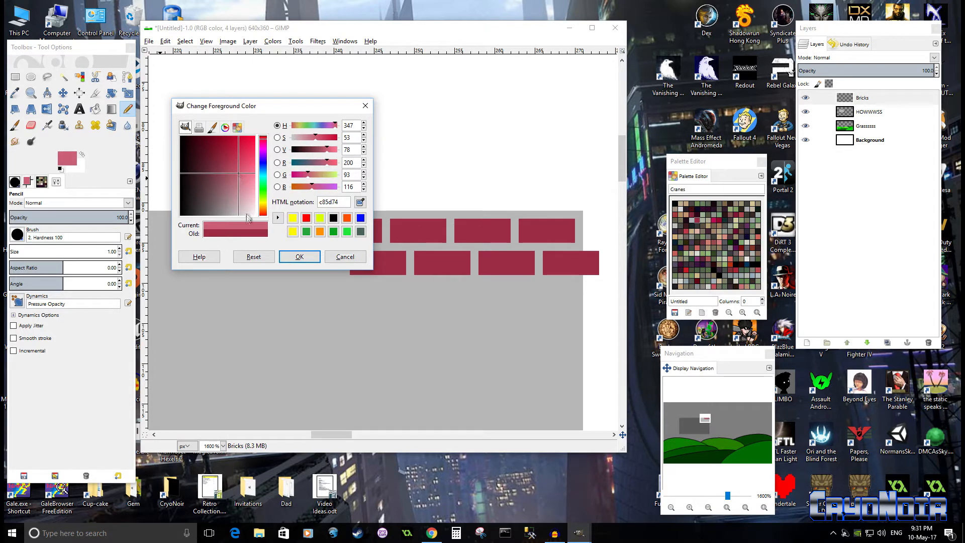
{"action": "left_click", "coordinate": [299, 257]}
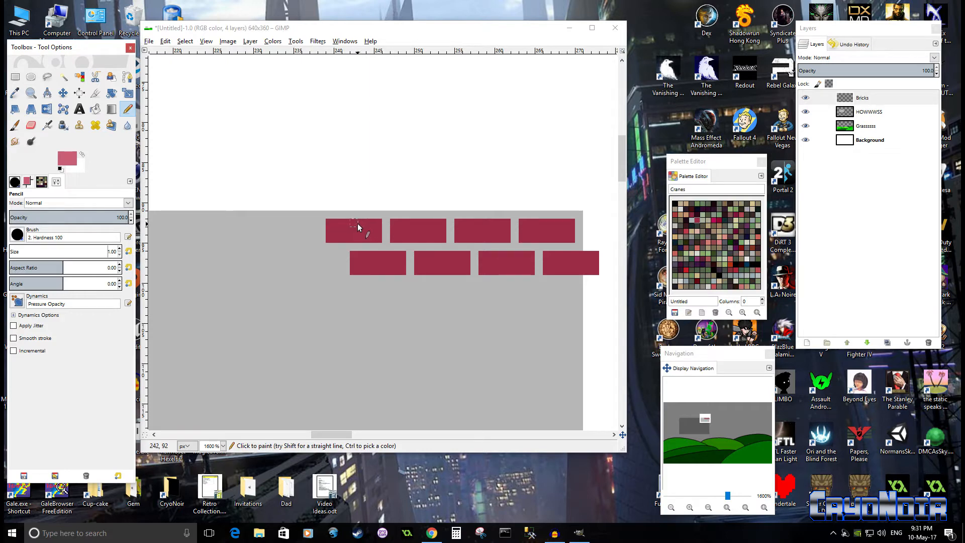
Step: Pencil a one-pixel light red highlight along the top and right edges of all eight bricks
{"action": "mouse_move", "coordinate": [333, 223]}
{"action": "left_mouse_down"}
{"action": "mouse_move", "coordinate": [378, 224]}
{"action": "mouse_move", "coordinate": [379, 235]}
{"action": "mouse_move", "coordinate": [442, 237]}
{"action": "left_mouse_up"}
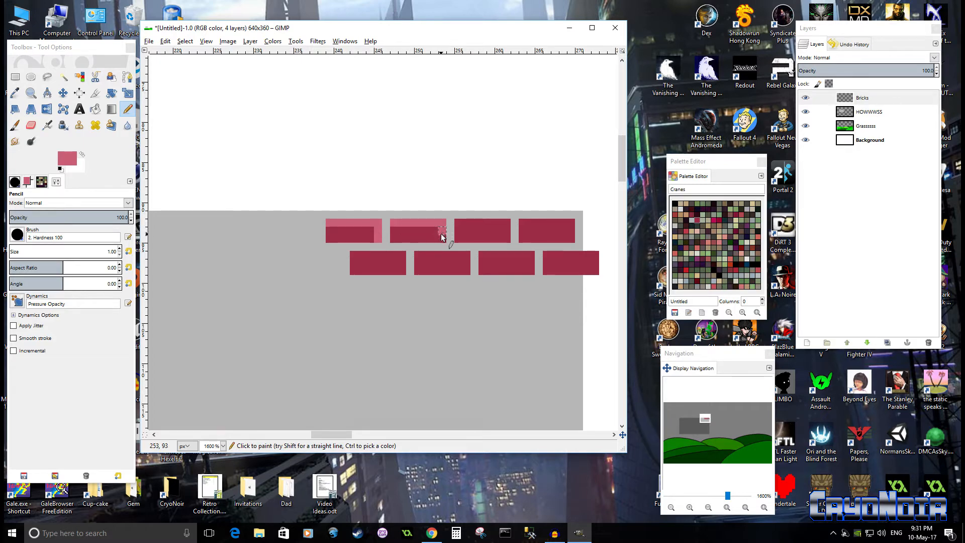
{"action": "left_click_drag", "start_coordinate": [499, 225], "coordinate": [509, 231]}
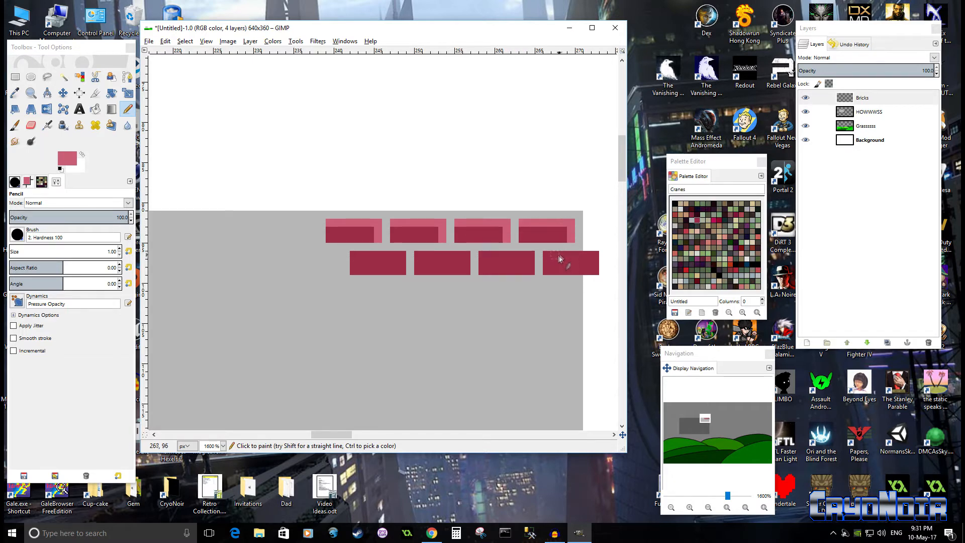
{"action": "mouse_move", "coordinate": [549, 257]}
{"action": "left_mouse_down"}
{"action": "mouse_move", "coordinate": [591, 255]}
{"action": "mouse_move", "coordinate": [601, 275]}
{"action": "left_mouse_up"}
{"action": "left_click", "coordinate": [481, 253]}
{"action": "mouse_move", "coordinate": [481, 252]}
{"action": "left_mouse_down"}
{"action": "mouse_move", "coordinate": [534, 254]}
{"action": "mouse_move", "coordinate": [482, 251]}
{"action": "mouse_move", "coordinate": [530, 255]}
{"action": "mouse_move", "coordinate": [533, 276]}
{"action": "left_mouse_up"}
{"action": "key", "text": "ctrl+z"}
{"action": "mouse_move", "coordinate": [415, 253]}
{"action": "left_mouse_down"}
{"action": "mouse_move", "coordinate": [463, 257]}
{"action": "mouse_move", "coordinate": [468, 275]}
{"action": "left_mouse_up"}
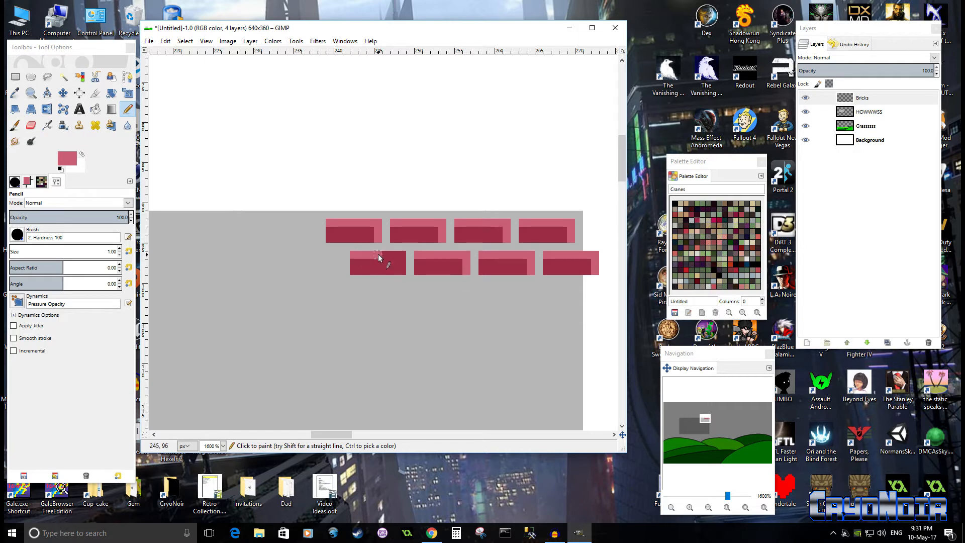
{"action": "left_click_drag", "start_coordinate": [400, 259], "coordinate": [402, 274]}
Step: Set the foreground colour to the dark red 742a3a
{"action": "left_click", "coordinate": [71, 162]}
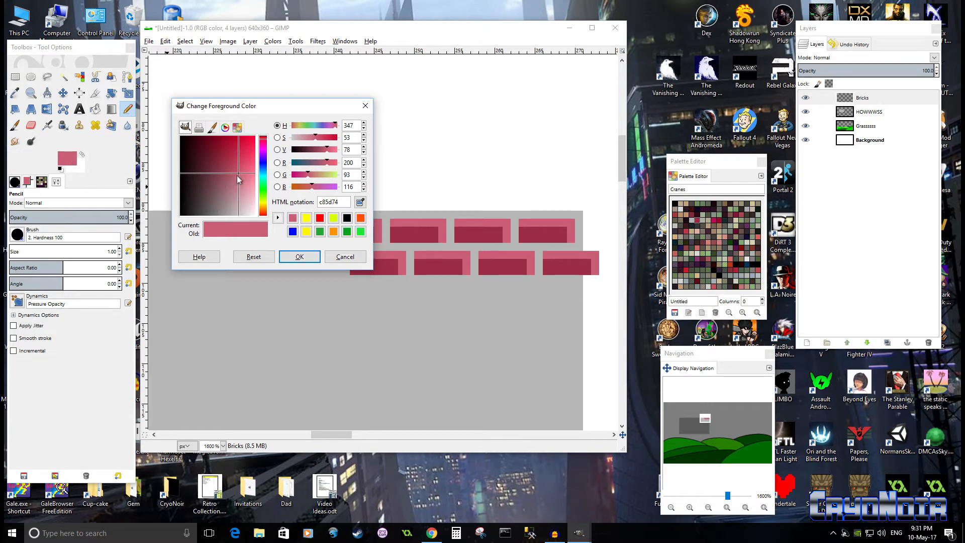
{"action": "left_click_drag", "start_coordinate": [238, 175], "coordinate": [215, 165]}
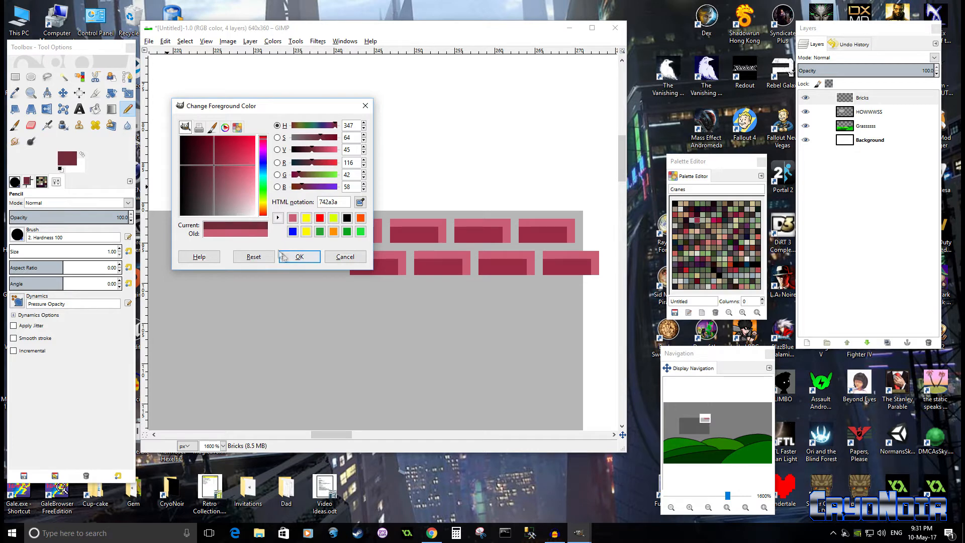
{"action": "left_click", "coordinate": [296, 257]}
Step: Pencil a one-pixel dark red shadow along the left and bottom edges of all eight bricks
{"action": "left_click", "coordinate": [329, 234]}
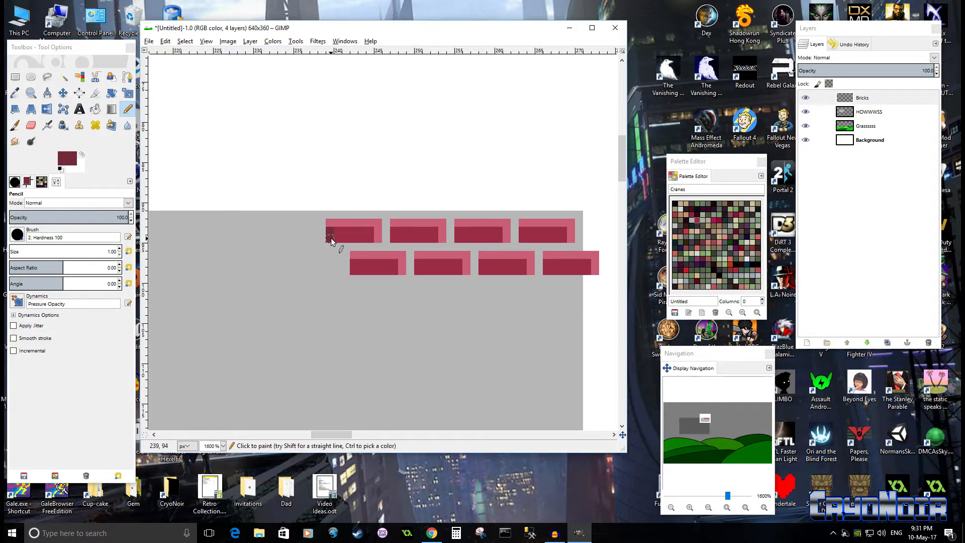
{"action": "left_click_drag", "start_coordinate": [355, 239], "coordinate": [367, 240]}
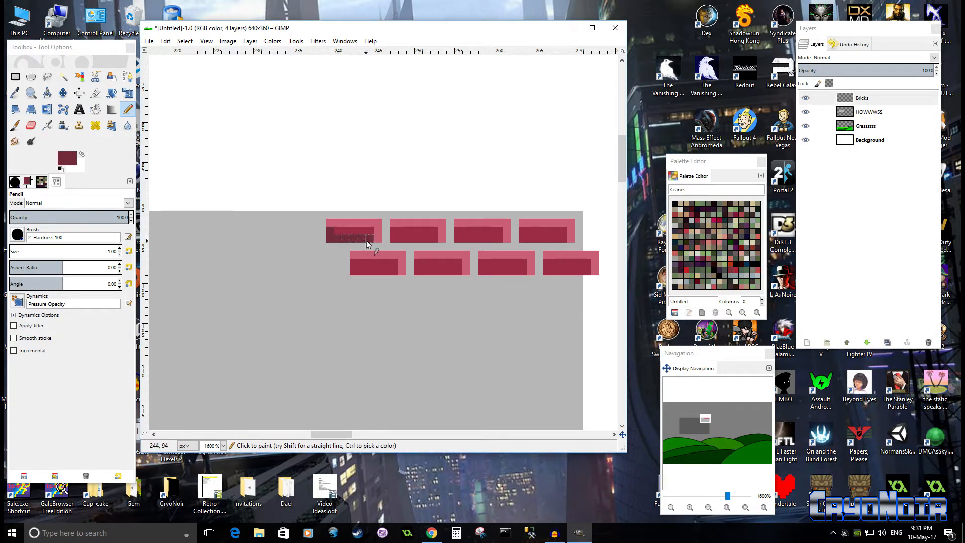
{"action": "left_click", "coordinate": [355, 266]}
{"action": "left_click_drag", "start_coordinate": [390, 273], "coordinate": [394, 273]}
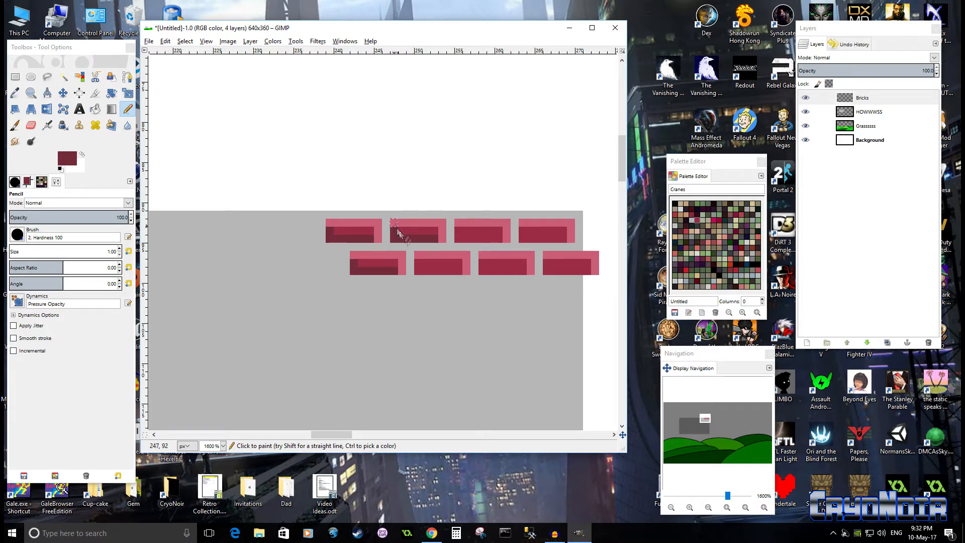
{"action": "left_click", "coordinate": [442, 240]}
{"action": "left_click", "coordinate": [403, 271]}
{"action": "left_click_drag", "start_coordinate": [415, 266], "coordinate": [595, 272]}
{"action": "left_click_drag", "start_coordinate": [523, 231], "coordinate": [567, 238]}
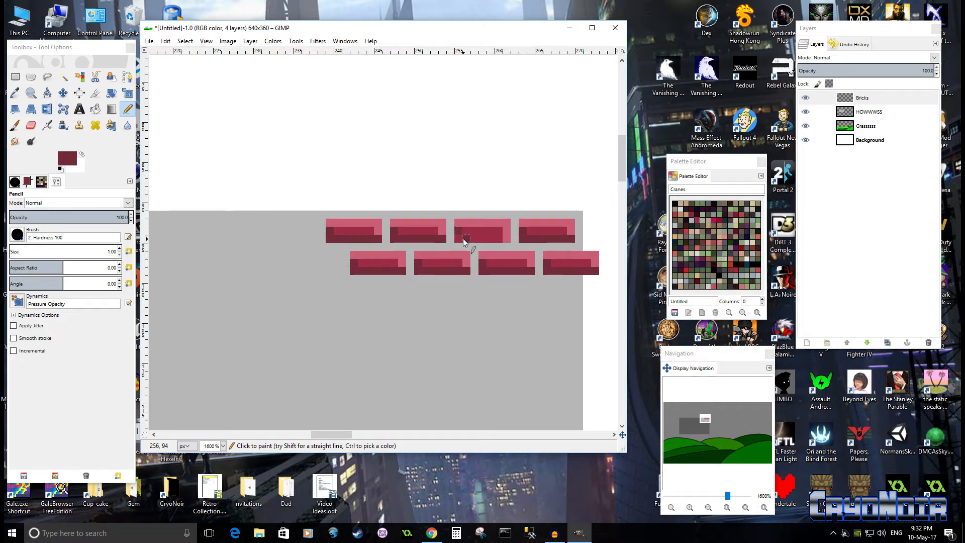
{"action": "left_click_drag", "start_coordinate": [463, 242], "coordinate": [505, 242]}
Step: Select both brick rows with a rectangle of about 37 × 14 px, then cut and paste them
{"action": "scroll", "coordinate": [464, 279], "scroll_direction": "down", "scroll_amount": 4}
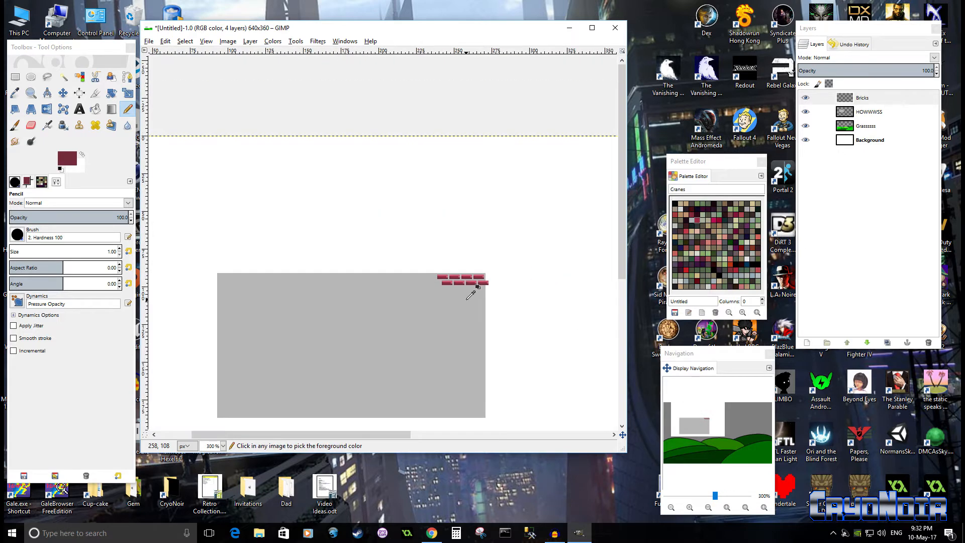
{"action": "scroll", "coordinate": [467, 280], "scroll_direction": "down", "scroll_amount": 2}
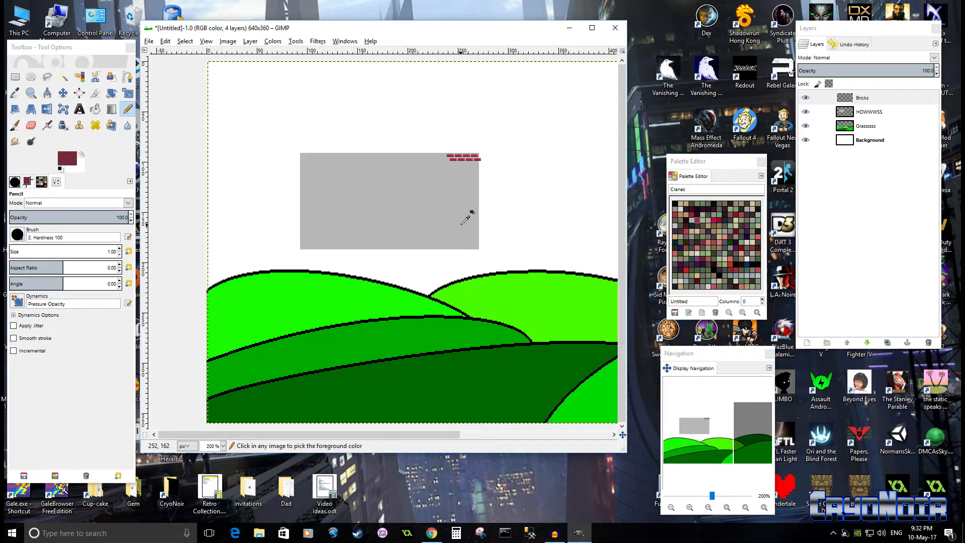
{"action": "scroll", "coordinate": [464, 221], "scroll_direction": "up", "scroll_amount": 2}
{"action": "scroll", "coordinate": [467, 211], "scroll_direction": "up", "scroll_amount": 3}
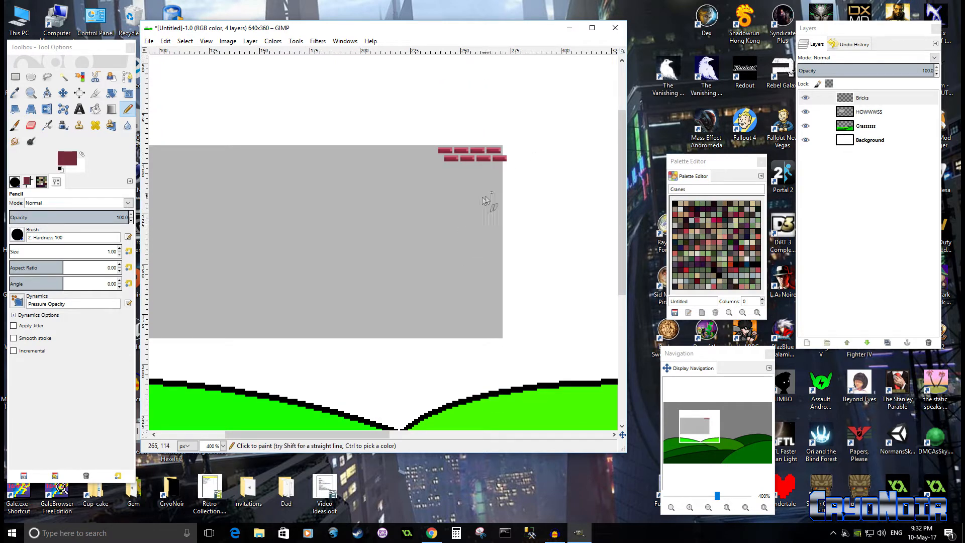
{"action": "scroll", "coordinate": [483, 193], "scroll_direction": "up", "scroll_amount": 2}
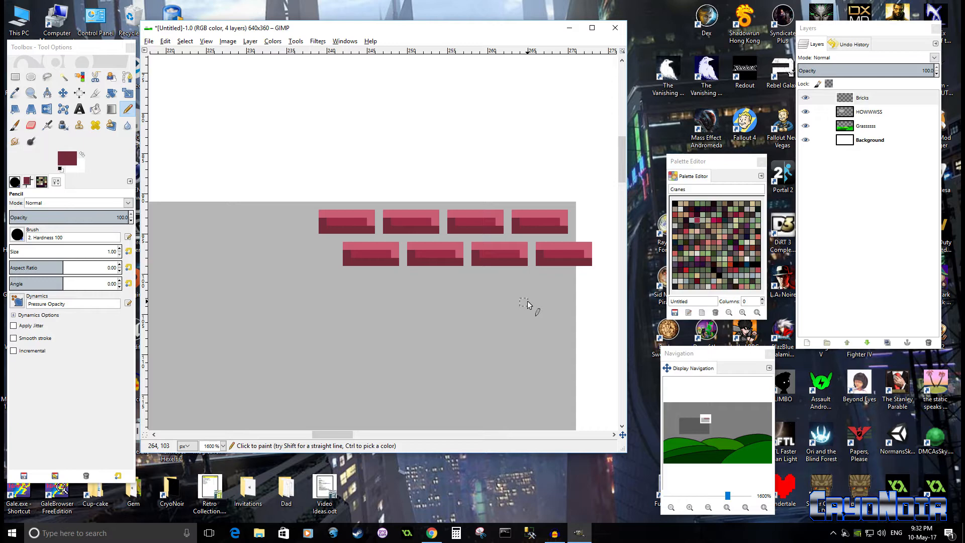
{"action": "left_click", "coordinate": [16, 76]}
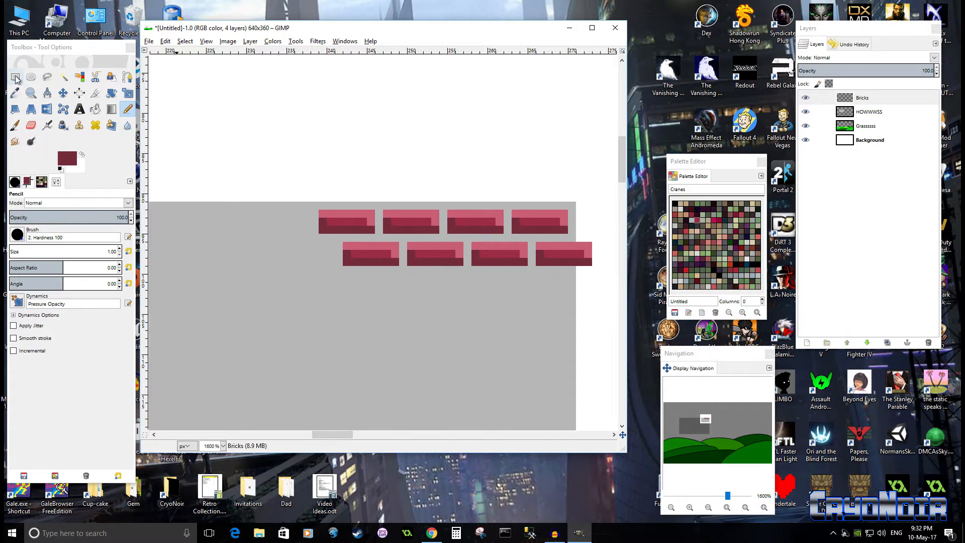
{"action": "left_click_drag", "start_coordinate": [302, 177], "coordinate": [598, 288]}
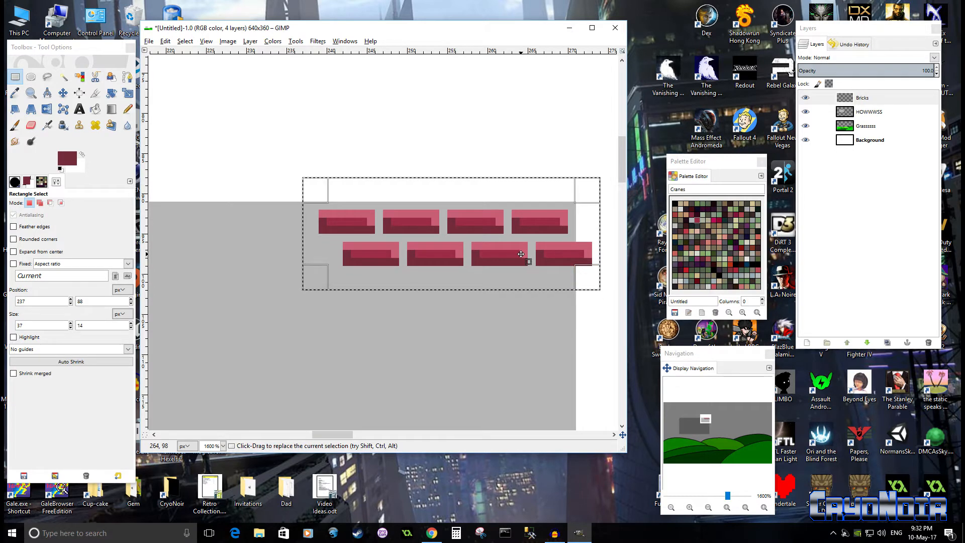
{"action": "key", "text": "ctrl+x"}
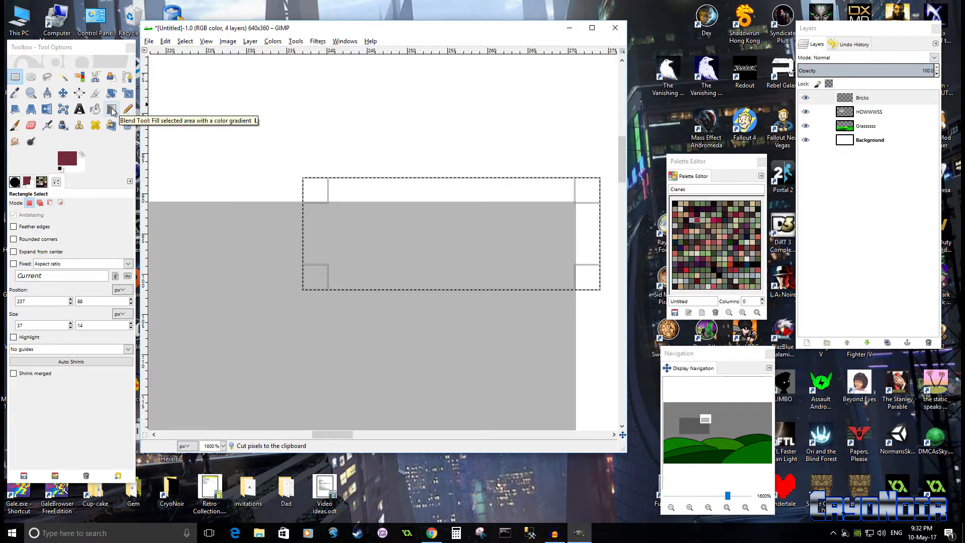
{"action": "key", "text": "ctrl"}
{"action": "key", "text": "ctrl+v"}
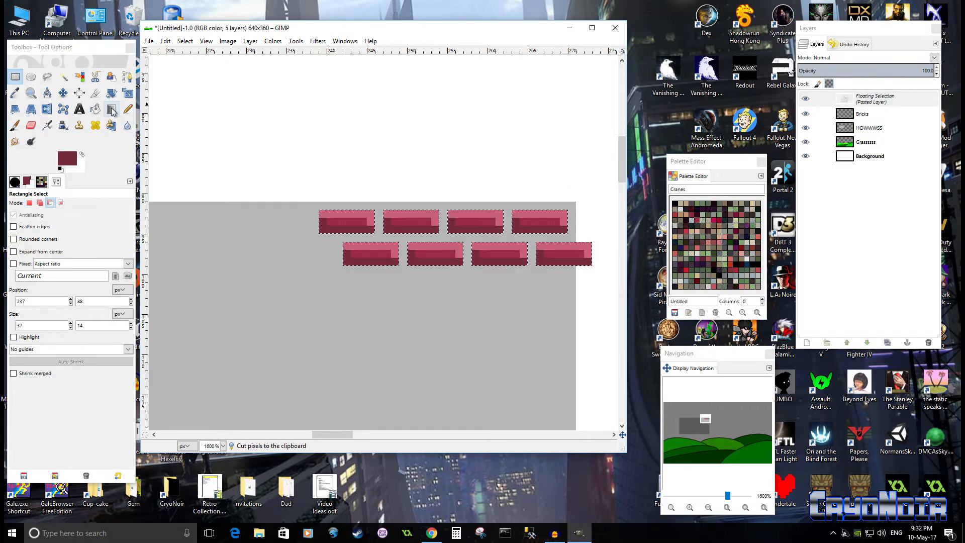
Step: Place copies of the two-row brick block leftward at 32 px intervals until they span the grey wall's full width
{"action": "left_click", "coordinate": [64, 93]}
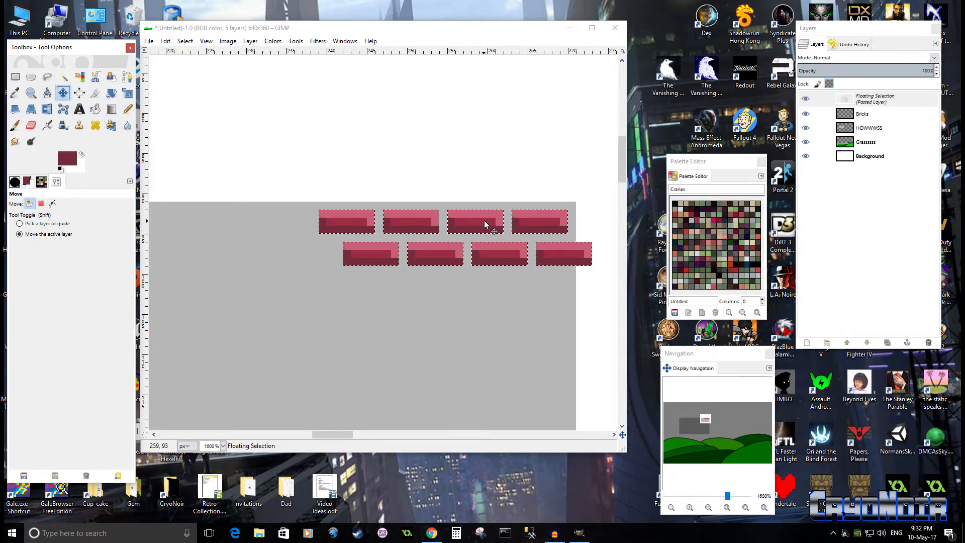
{"action": "left_click_drag", "start_coordinate": [484, 220], "coordinate": [300, 225]}
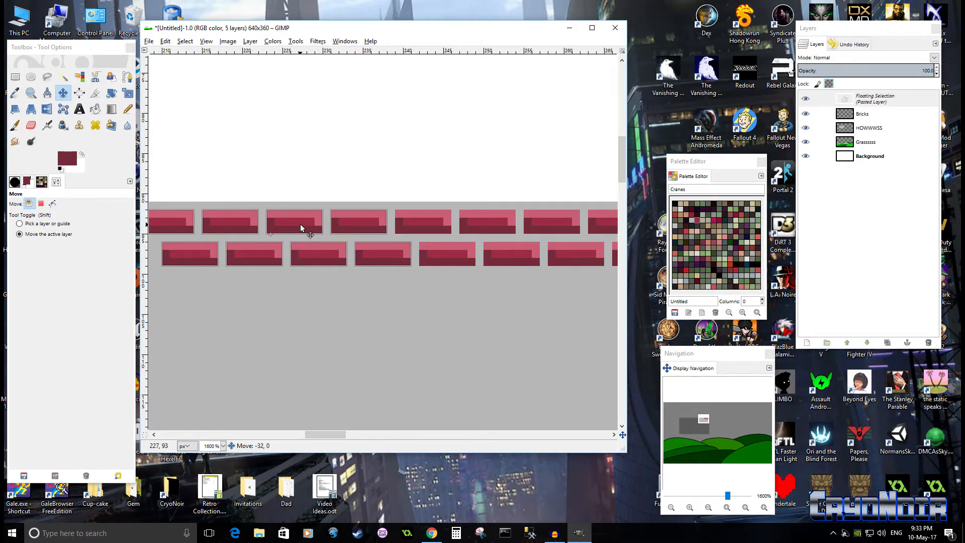
{"action": "key", "text": "ctrl"}
{"action": "mouse_move", "coordinate": [295, 221]}
{"action": "left_mouse_down"}
{"action": "mouse_move", "coordinate": [149, 224]}
{"action": "mouse_move", "coordinate": [314, 225]}
{"action": "mouse_move", "coordinate": [20, 245]}
{"action": "mouse_move", "coordinate": [306, 220]}
{"action": "mouse_move", "coordinate": [39, 253]}
{"action": "mouse_move", "coordinate": [234, 222]}
{"action": "mouse_move", "coordinate": [280, 230]}
{"action": "mouse_move", "coordinate": [254, 240]}
{"action": "mouse_move", "coordinate": [303, 227]}
{"action": "mouse_move", "coordinate": [295, 222]}
{"action": "left_mouse_up"}
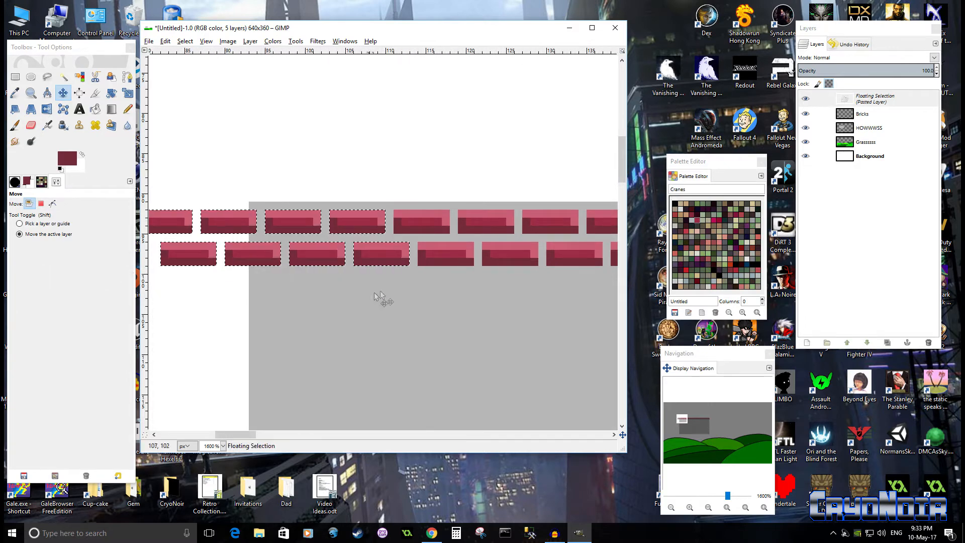
Step: Anchor the floating brick selection to the Bricks layer and activate Rectangle Select
{"action": "scroll", "coordinate": [394, 291], "scroll_direction": "down", "scroll_amount": 2}
{"action": "scroll", "coordinate": [330, 276], "scroll_direction": "down", "scroll_amount": 2}
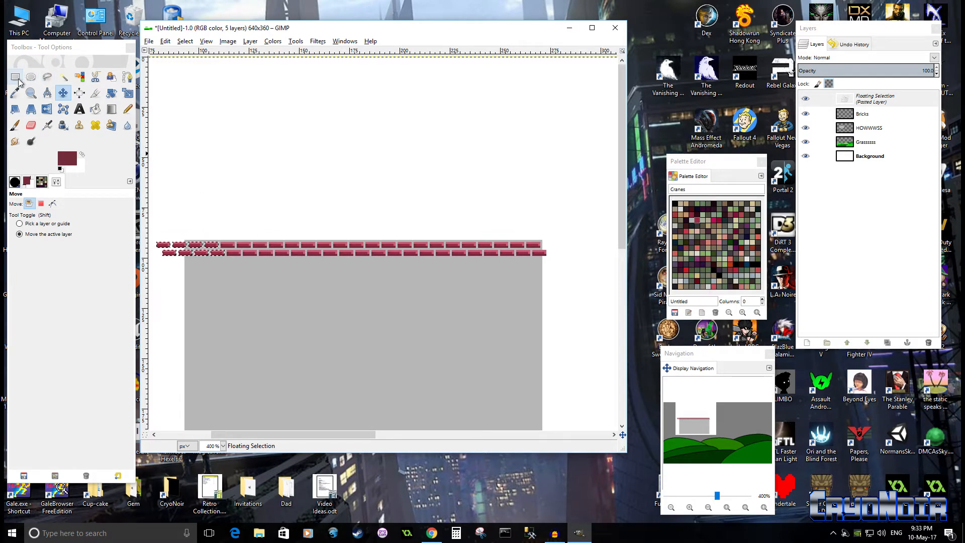
{"action": "right_click", "coordinate": [847, 102]}
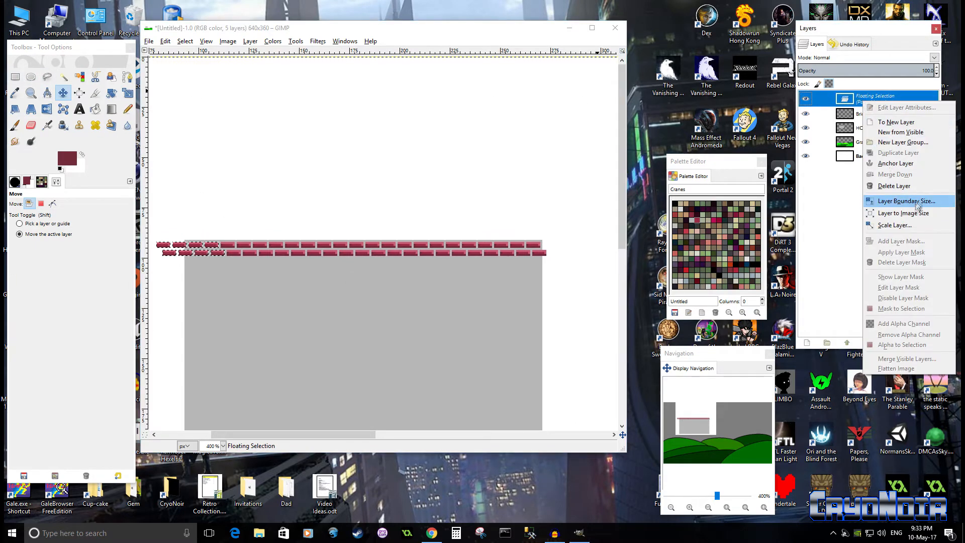
{"action": "left_click", "coordinate": [900, 164]}
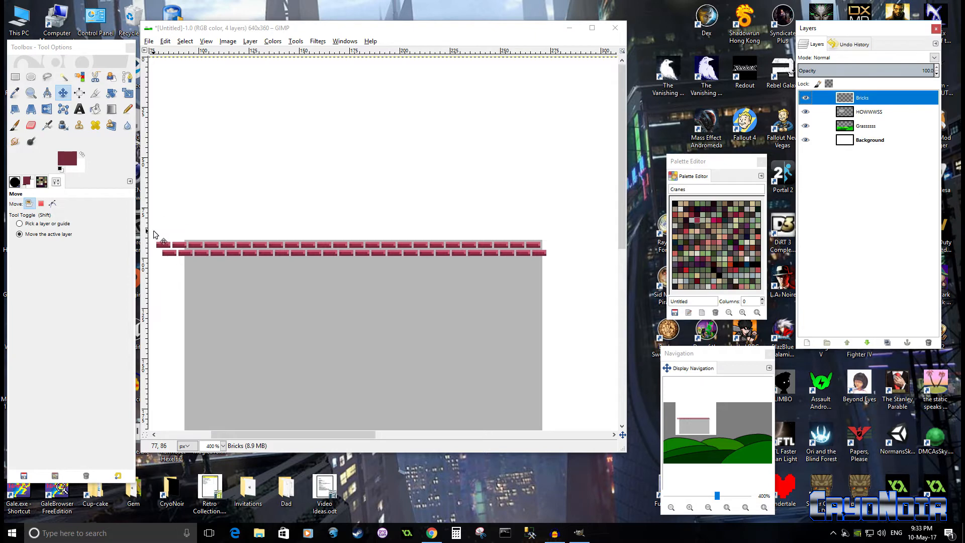
{"action": "left_click", "coordinate": [15, 78]}
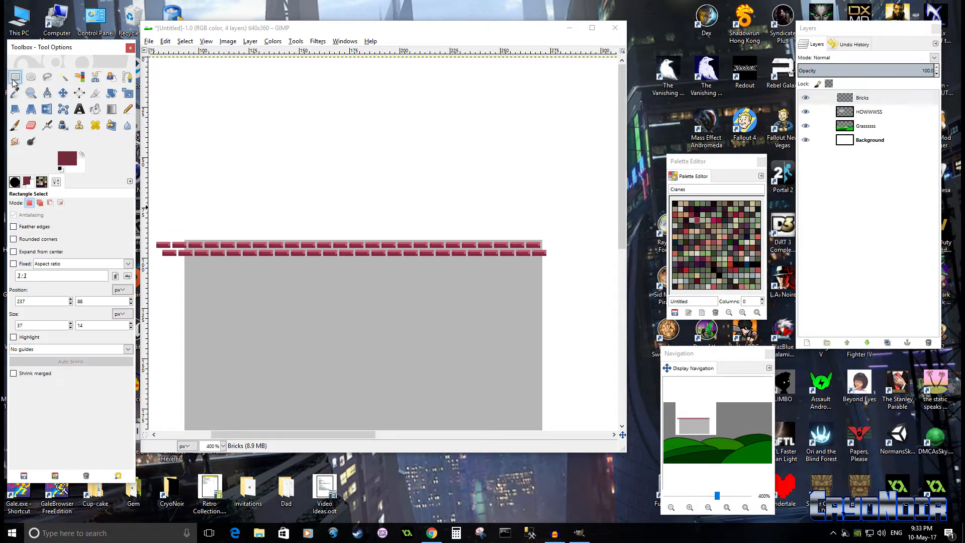
Step: Select both full-width brick rows with a rectangle of about 215 × 23 px, then cut and paste them
{"action": "left_click_drag", "start_coordinate": [151, 226], "coordinate": [583, 271]}
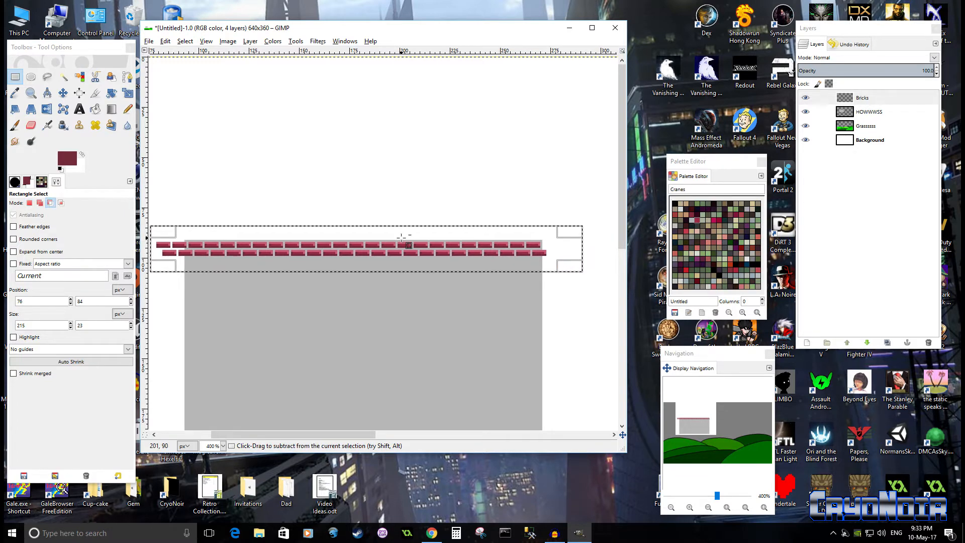
{"action": "key", "text": "ctrl+x"}
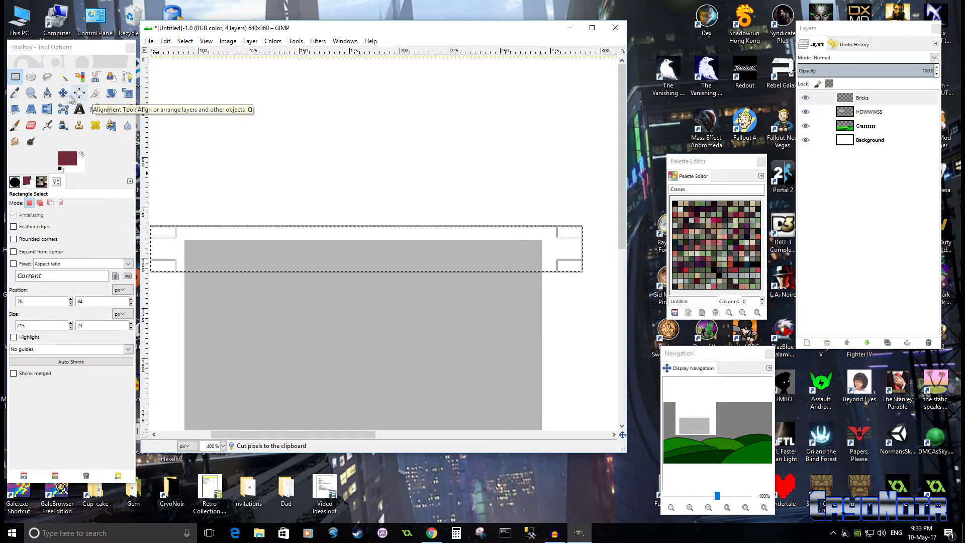
{"action": "left_click", "coordinate": [63, 94]}
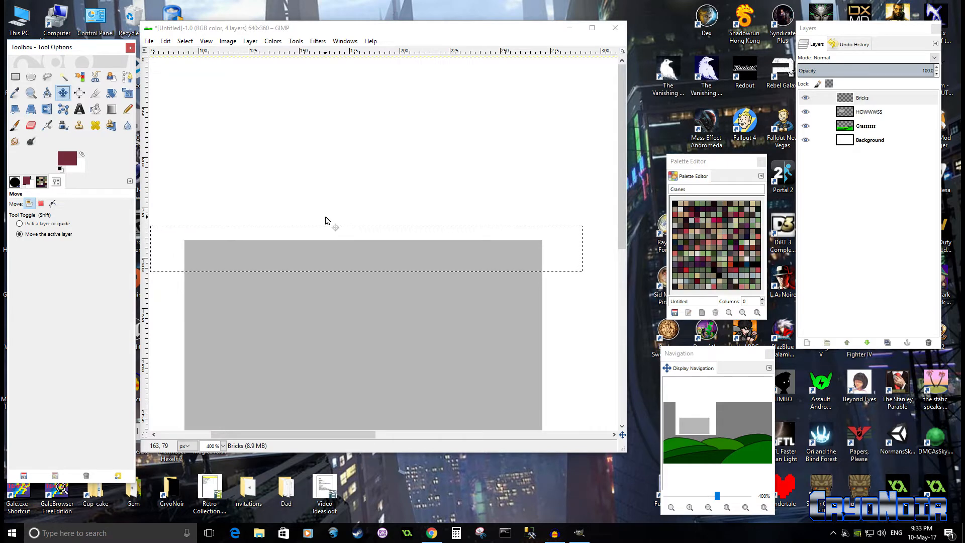
{"action": "key", "text": "ctrl+v"}
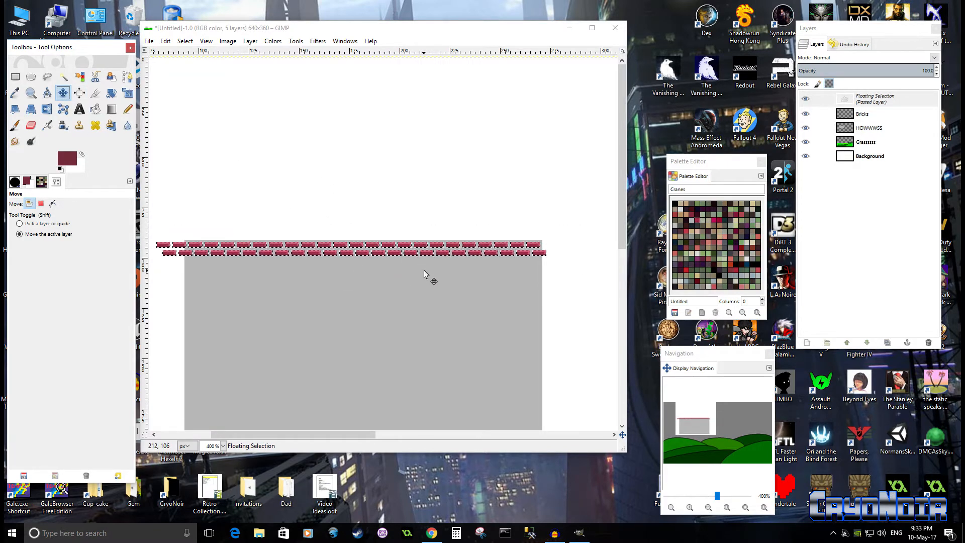
Step: Place copies of the full-width two-row brick block downward over the grey wall at 8 px intervals
{"action": "scroll", "coordinate": [424, 271], "scroll_direction": "up", "scroll_amount": 1}
{"action": "scroll", "coordinate": [425, 271], "scroll_direction": "up", "scroll_amount": 4}
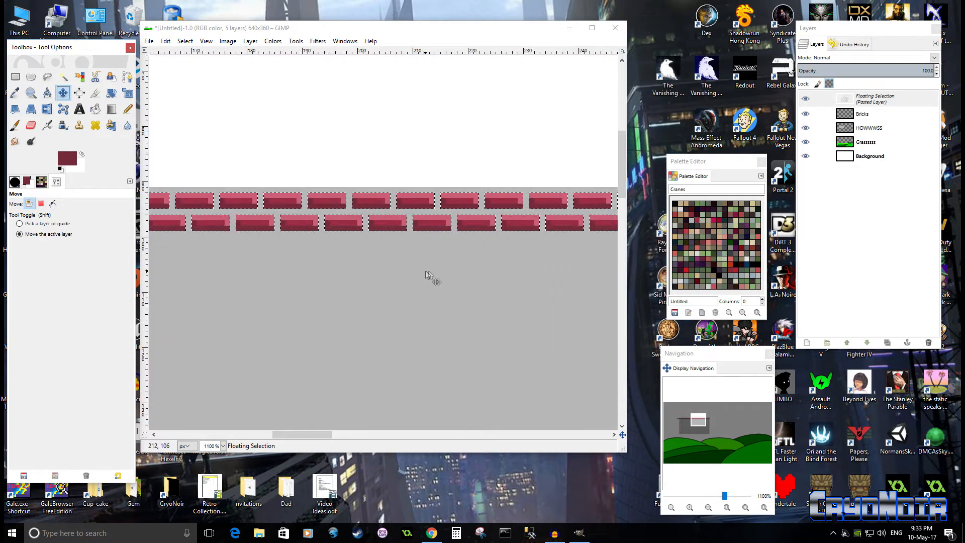
{"action": "left_click_drag", "start_coordinate": [538, 295], "coordinate": [449, 326]}
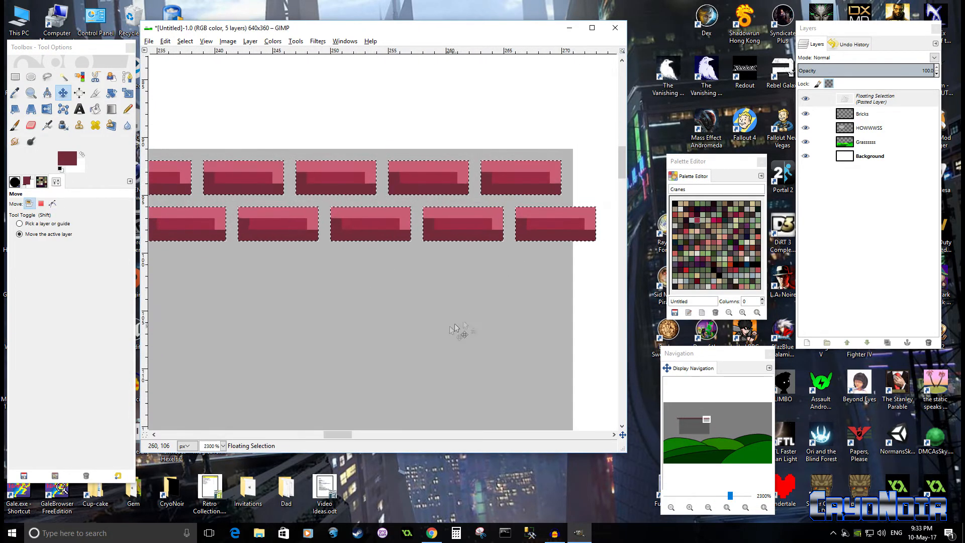
{"action": "scroll", "coordinate": [496, 279], "scroll_direction": "down", "scroll_amount": 2}
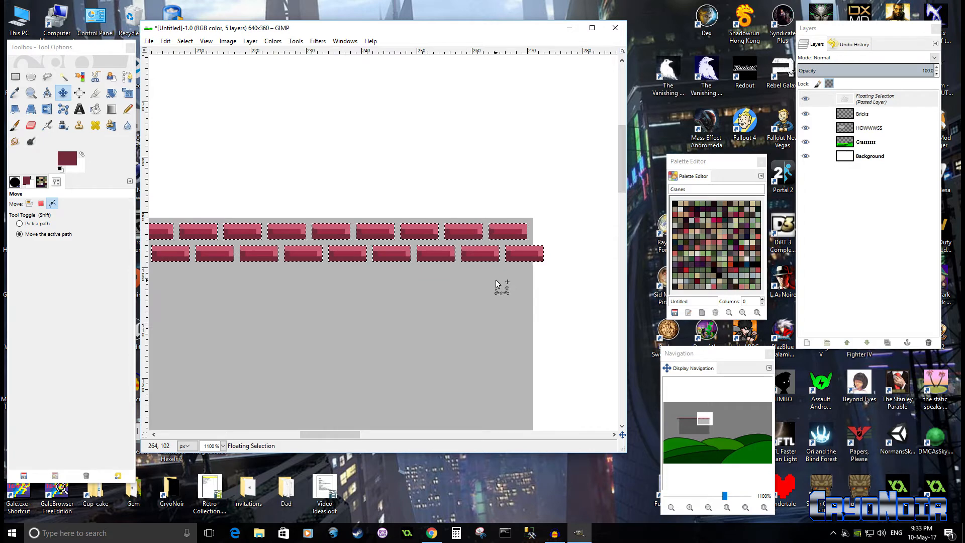
{"action": "left_click_drag", "start_coordinate": [510, 232], "coordinate": [506, 383]}
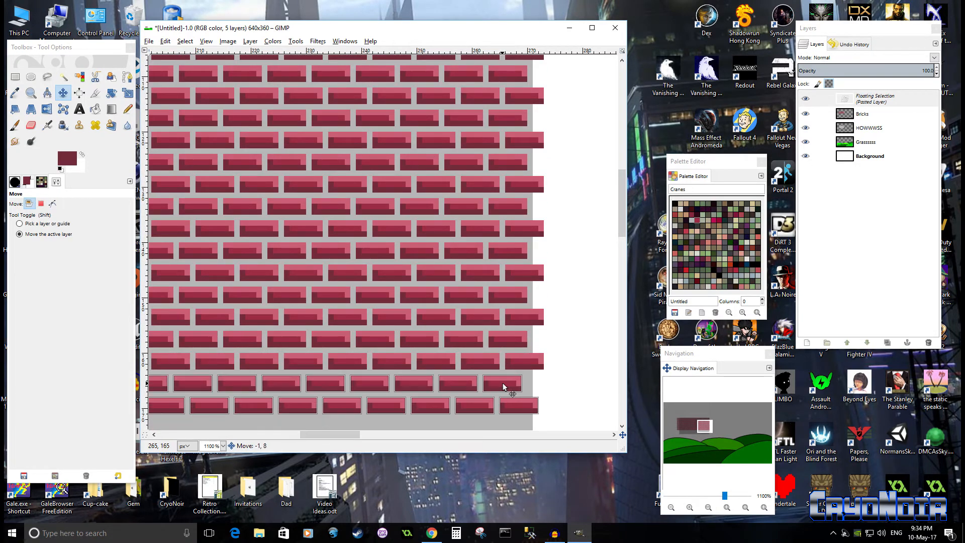
Step: Undo the copy placed below the misaligned brick block and shift that block 1 px right to match the rows above
{"action": "left_click_drag", "start_coordinate": [505, 383], "coordinate": [506, 340]}
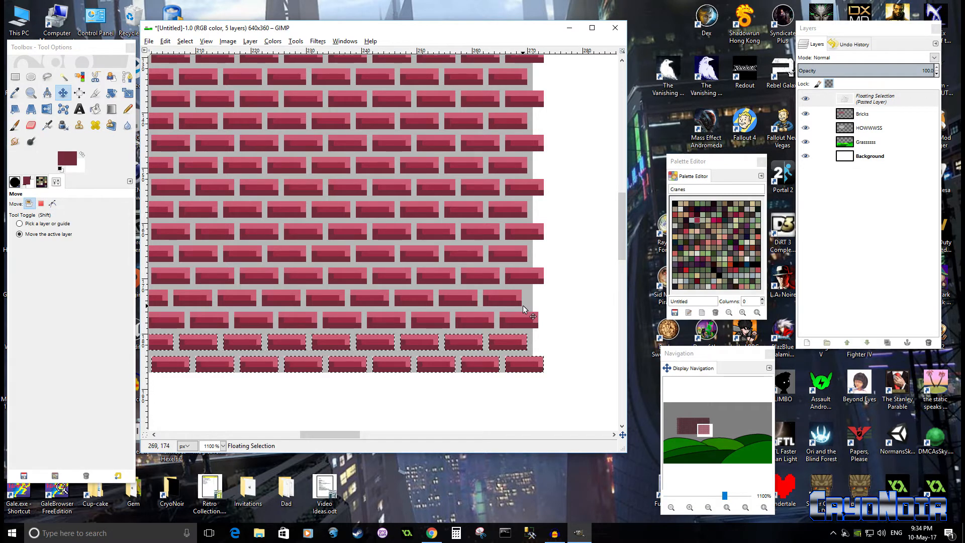
{"action": "key", "text": "ctrl+z"}
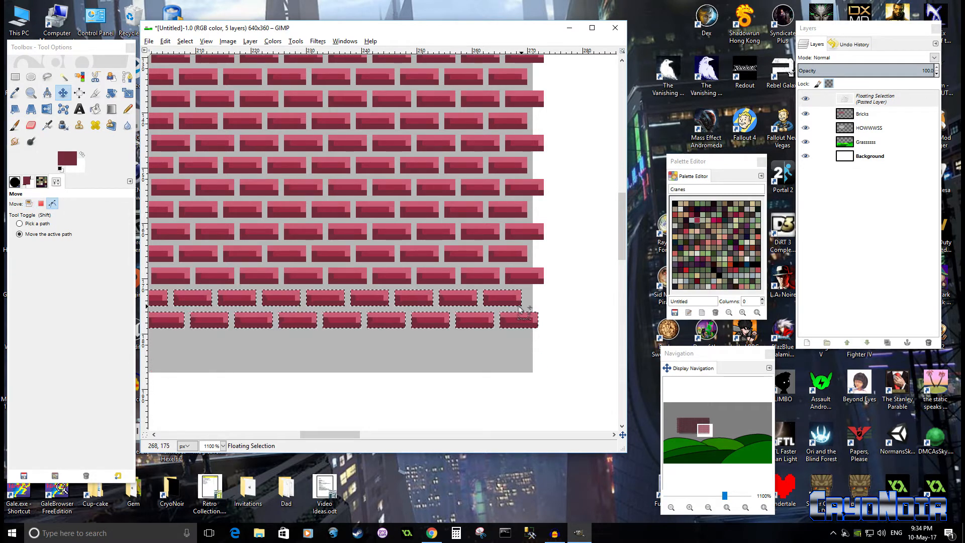
{"action": "left_click_drag", "start_coordinate": [504, 300], "coordinate": [508, 300]}
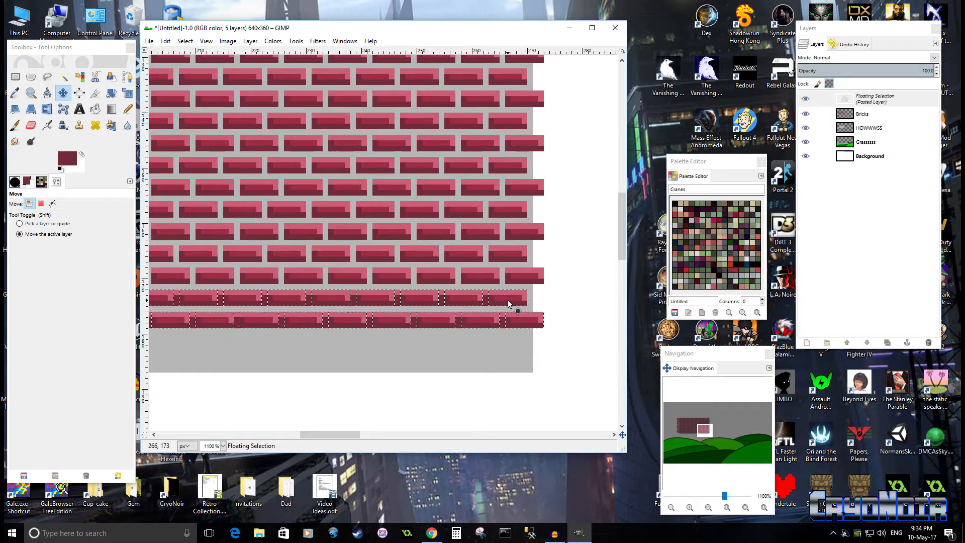
{"action": "key", "text": "ctrl+z"}
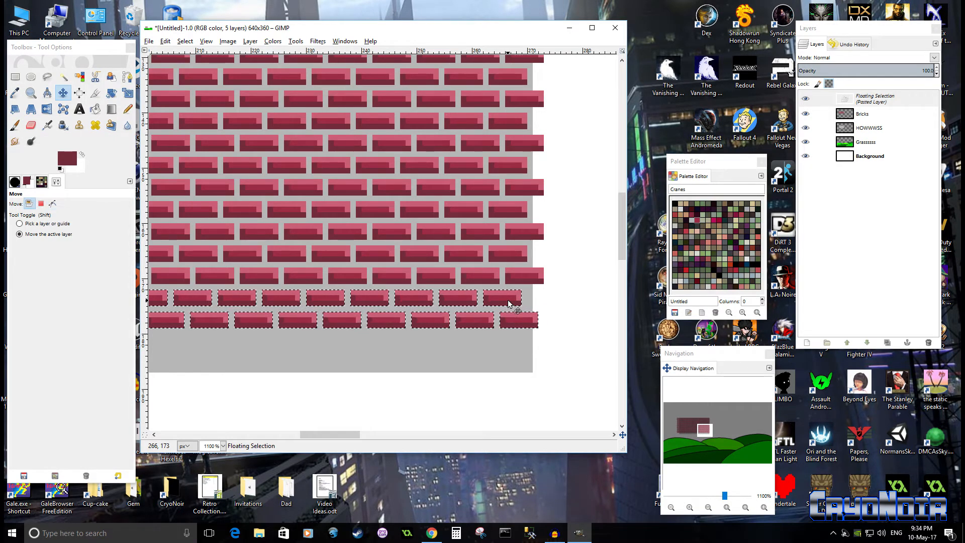
{"action": "left_click_drag", "start_coordinate": [504, 300], "coordinate": [506, 300]}
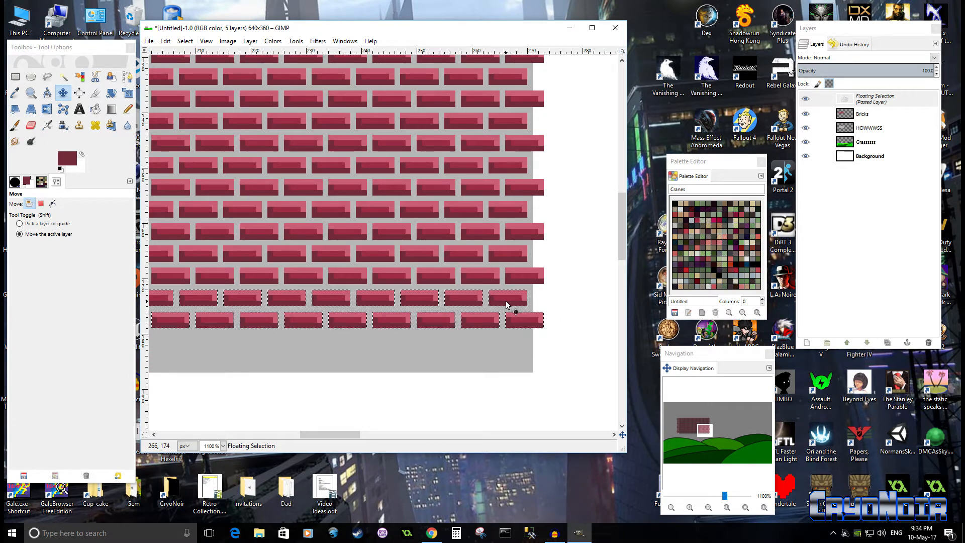
Step: Place the last two-row brick block 8 px lower at the wall's bottom edge and anchor it to the Bricks layer
{"action": "left_click_drag", "start_coordinate": [505, 305], "coordinate": [507, 350]}
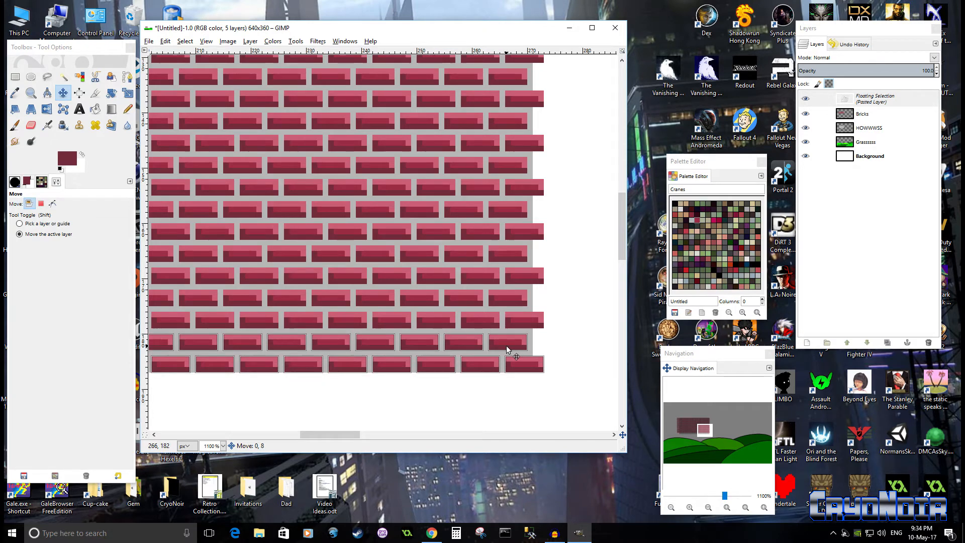
{"action": "left_click_drag", "start_coordinate": [507, 347], "coordinate": [507, 347]}
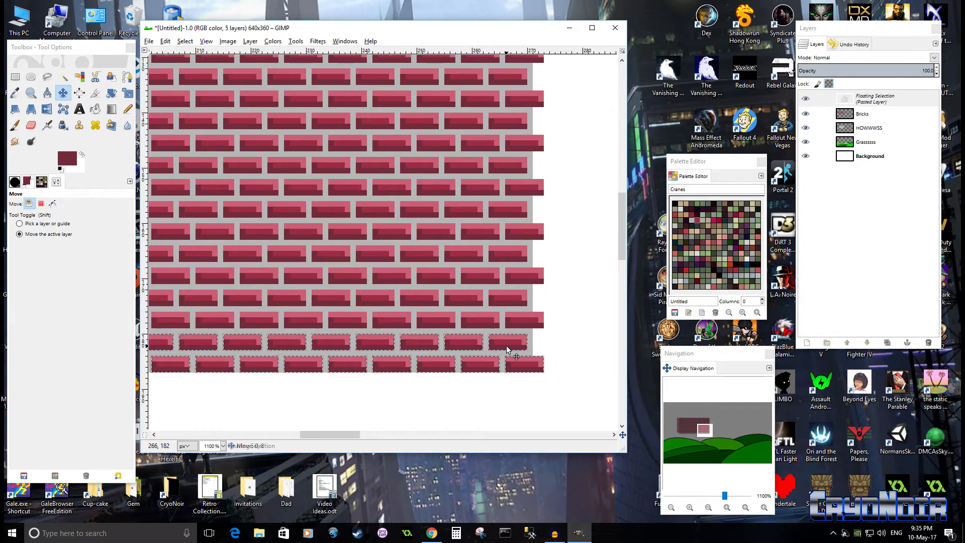
{"action": "scroll", "coordinate": [507, 347], "scroll_direction": "down", "scroll_amount": 4}
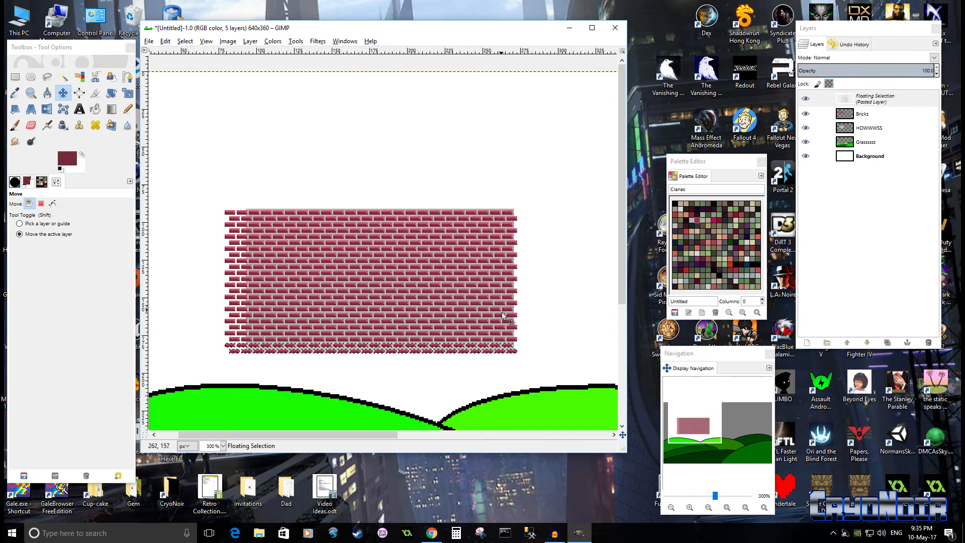
{"action": "scroll", "coordinate": [502, 313], "scroll_direction": "down", "scroll_amount": 1}
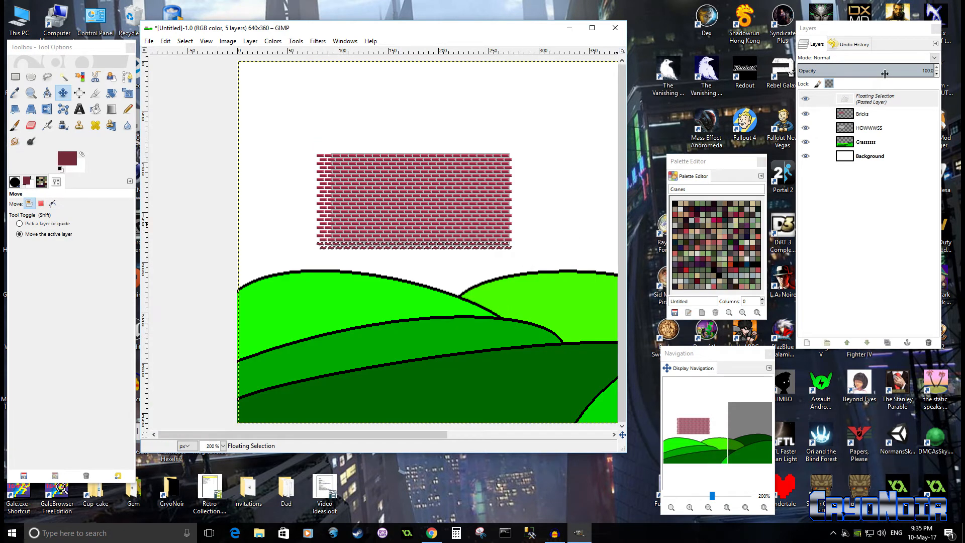
{"action": "right_click", "coordinate": [888, 101]}
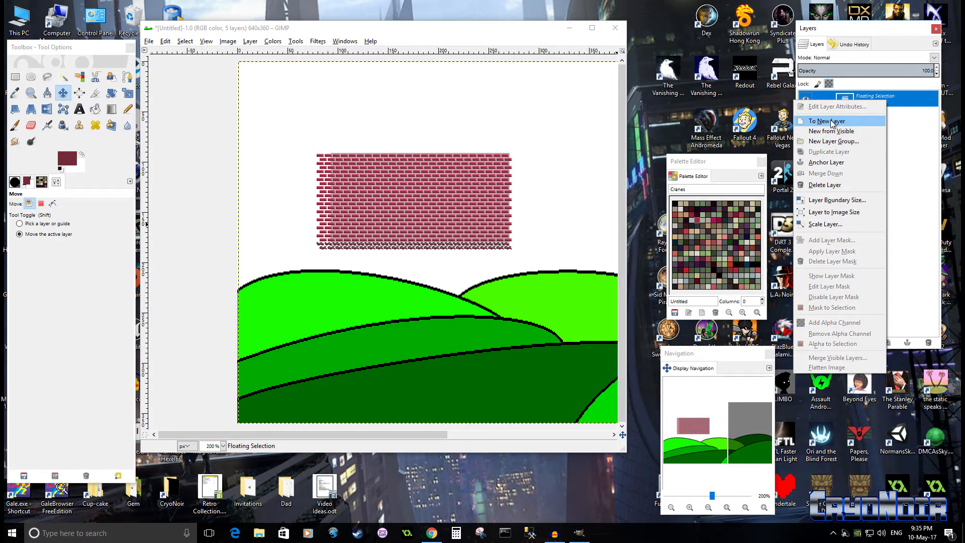
{"action": "left_click", "coordinate": [830, 163]}
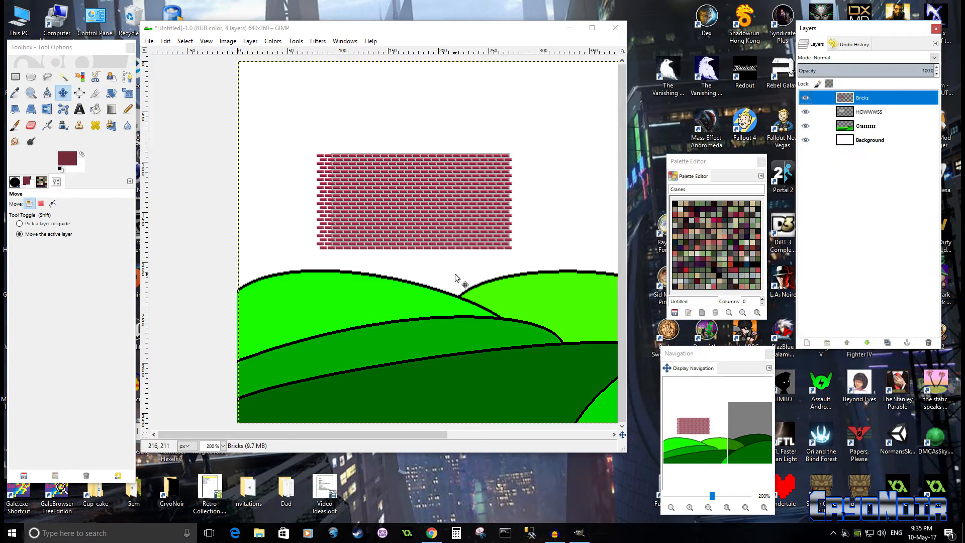
Step: Examine the brick wall's bottom, left and right edges for bricks overhanging the grey wall
{"action": "scroll", "coordinate": [496, 267], "scroll_direction": "up", "scroll_amount": 3}
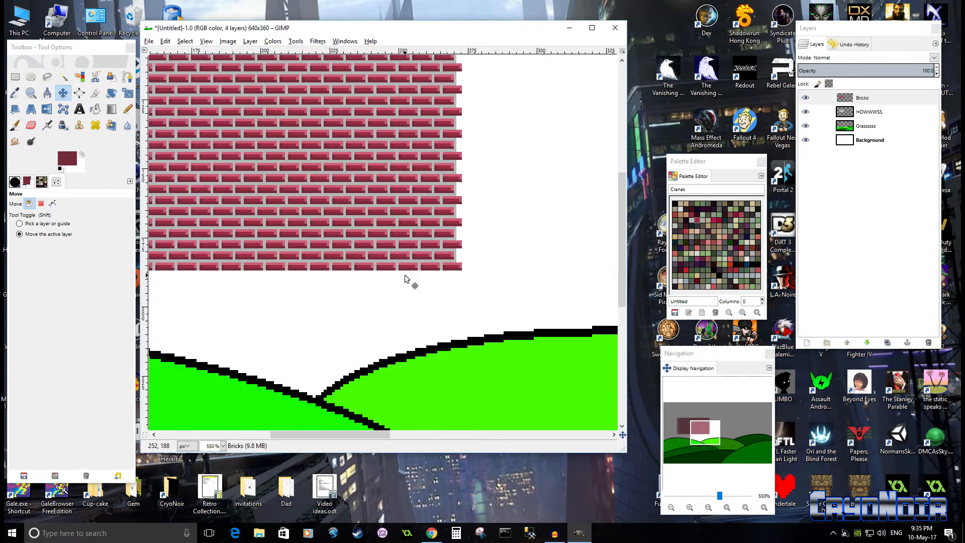
{"action": "scroll", "coordinate": [405, 278], "scroll_direction": "down", "scroll_amount": 3}
{"action": "scroll", "coordinate": [405, 280], "scroll_direction": "up", "scroll_amount": 3}
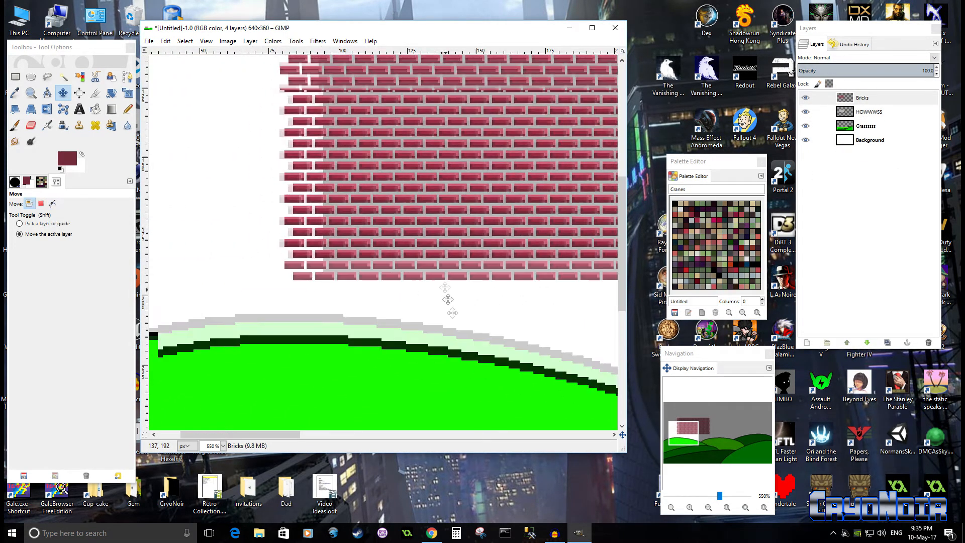
{"action": "left_click_drag", "start_coordinate": [448, 299], "coordinate": [462, 348]}
{"action": "left_click_drag", "start_coordinate": [345, 154], "coordinate": [349, 240]}
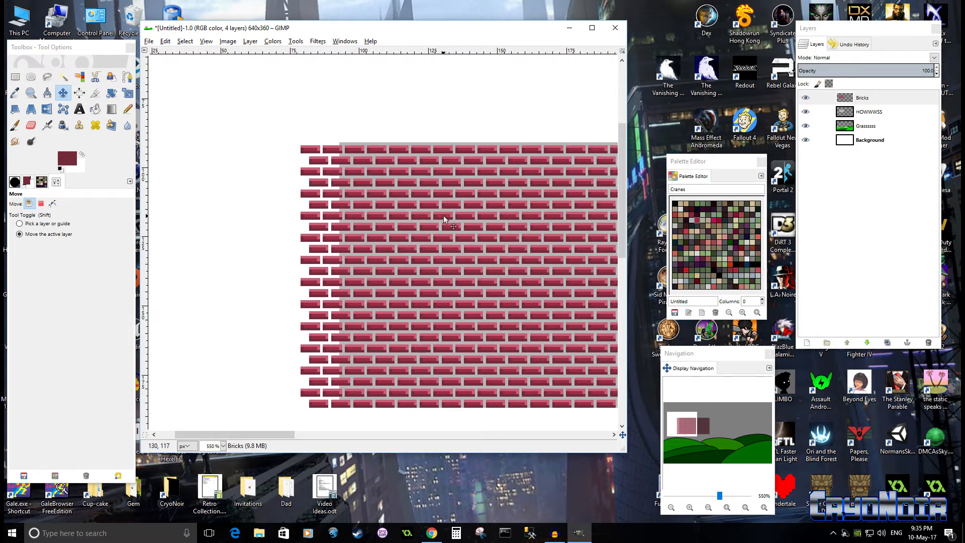
{"action": "left_click_drag", "start_coordinate": [443, 217], "coordinate": [252, 169]}
{"action": "left_click_drag", "start_coordinate": [593, 173], "coordinate": [428, 191]}
{"action": "scroll", "coordinate": [513, 215], "scroll_direction": "up", "scroll_amount": 2}
{"action": "scroll", "coordinate": [492, 209], "scroll_direction": "up", "scroll_amount": 2}
{"action": "scroll", "coordinate": [491, 209], "scroll_direction": "down", "scroll_amount": 1}
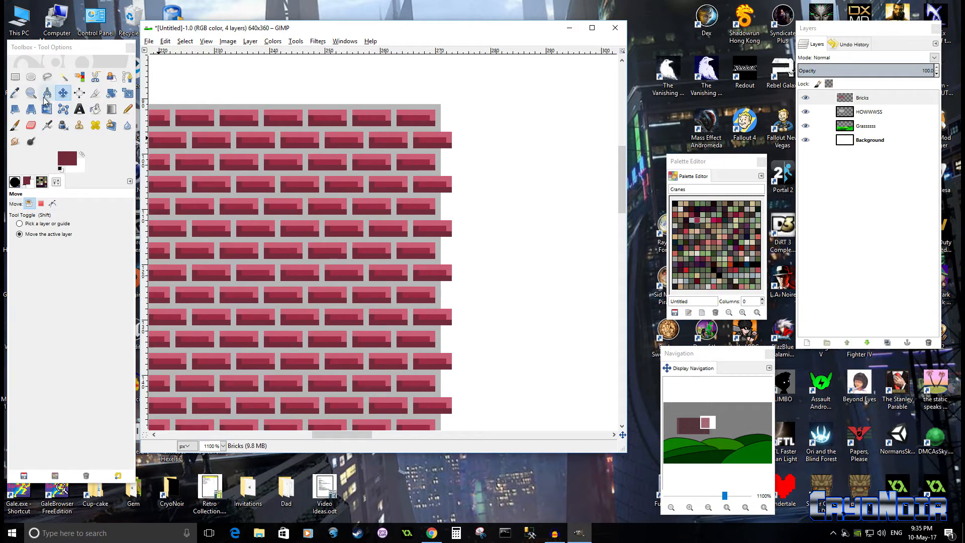
Step: Select a strip of about 6 × 101 px along the wall's right edge, covering the overhanging bricks
{"action": "left_click", "coordinate": [15, 78]}
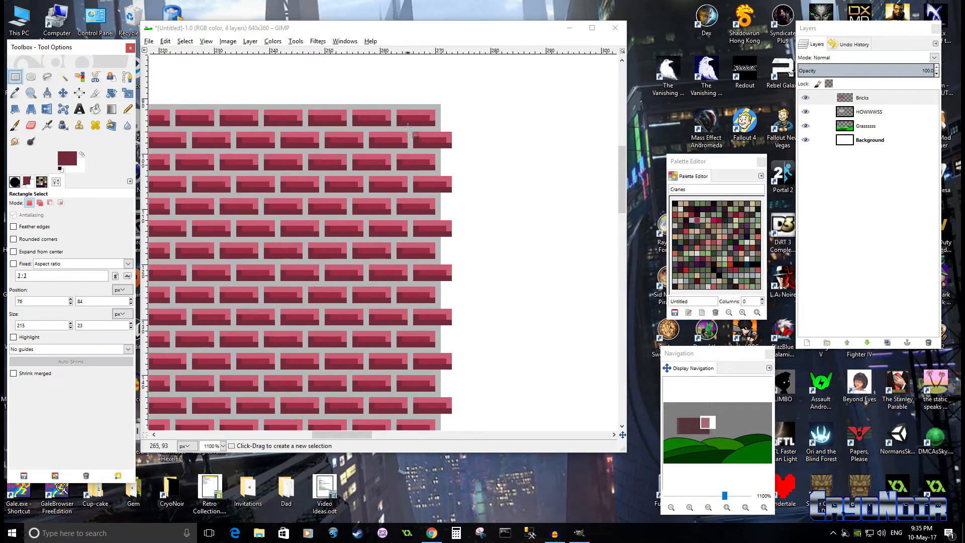
{"action": "left_click_drag", "start_coordinate": [436, 98], "coordinate": [469, 157]}
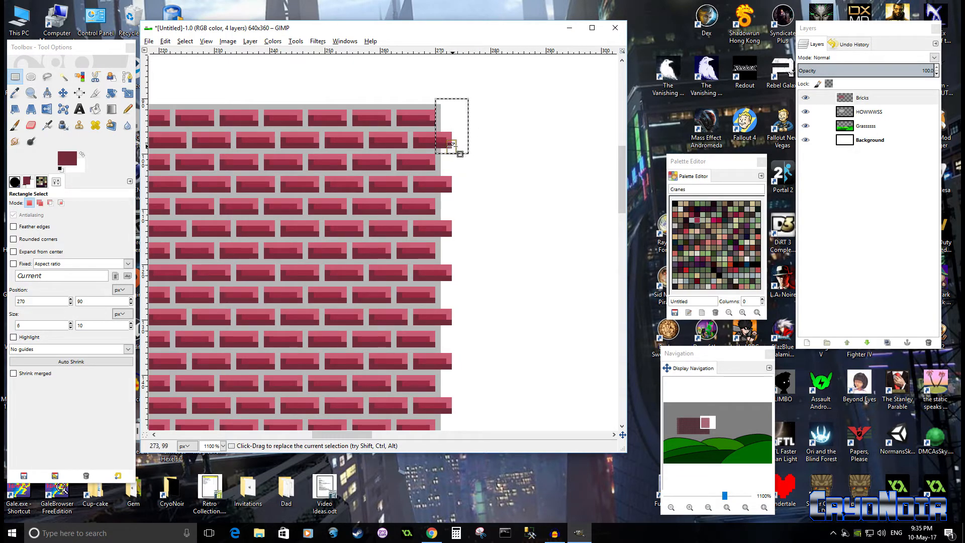
{"action": "left_click_drag", "start_coordinate": [451, 143], "coordinate": [582, 150]}
{"action": "left_click_drag", "start_coordinate": [509, 144], "coordinate": [517, 318]}
Step: Try cutting the 6 px wide strip from the Bricks layer, and undo the cut
{"action": "key", "text": "ctrl+x"}
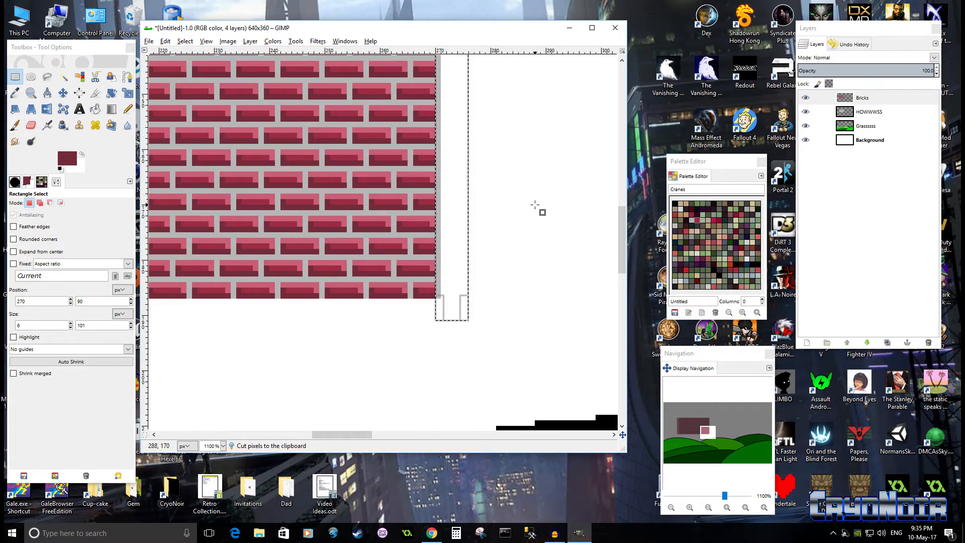
{"action": "scroll", "coordinate": [535, 205], "scroll_direction": "up", "scroll_amount": 1}
{"action": "scroll", "coordinate": [448, 205], "scroll_direction": "up", "scroll_amount": 1}
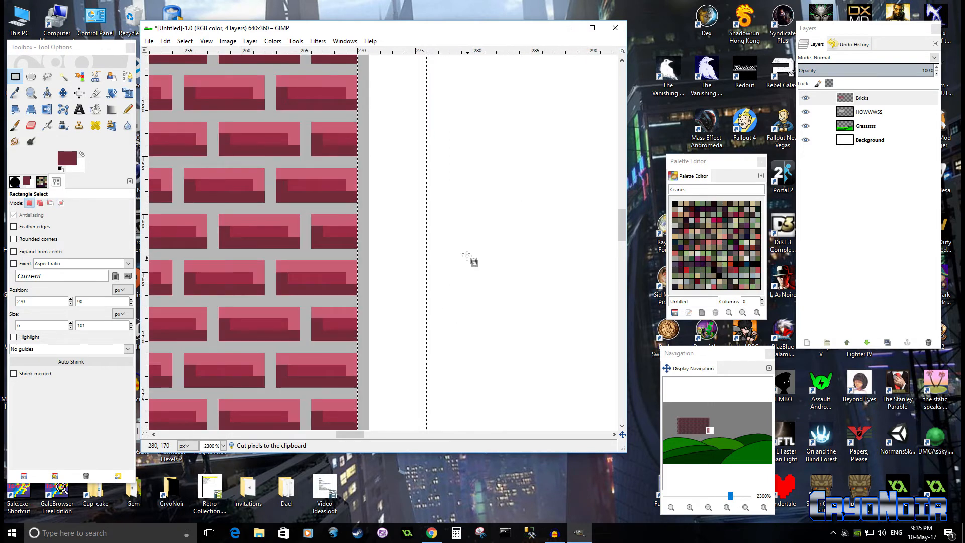
{"action": "key", "text": "ctrl+z"}
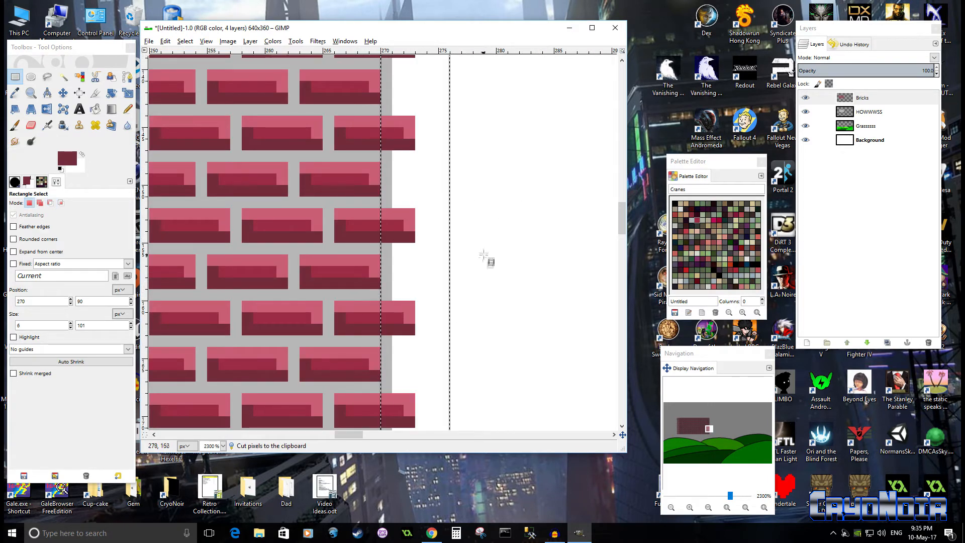
Step: Narrow the selection to 5 × 101 px starting at x 271, and cut the bricks overhanging the wall's right edge
{"action": "scroll", "coordinate": [492, 252], "scroll_direction": "down", "scroll_amount": 2}
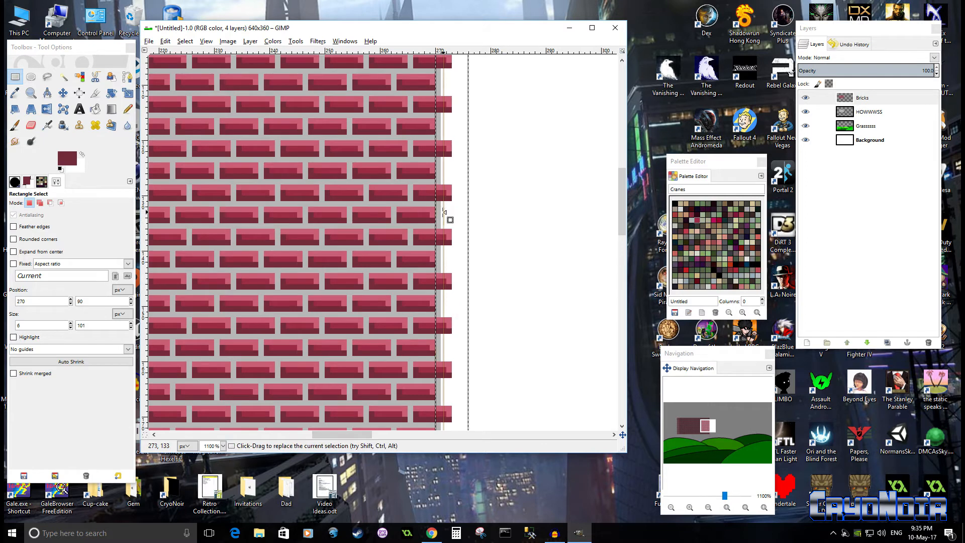
{"action": "left_click_drag", "start_coordinate": [443, 213], "coordinate": [447, 211]}
{"action": "scroll", "coordinate": [492, 222], "scroll_direction": "up", "scroll_amount": 3}
{"action": "scroll", "coordinate": [492, 222], "scroll_direction": "down", "scroll_amount": 3}
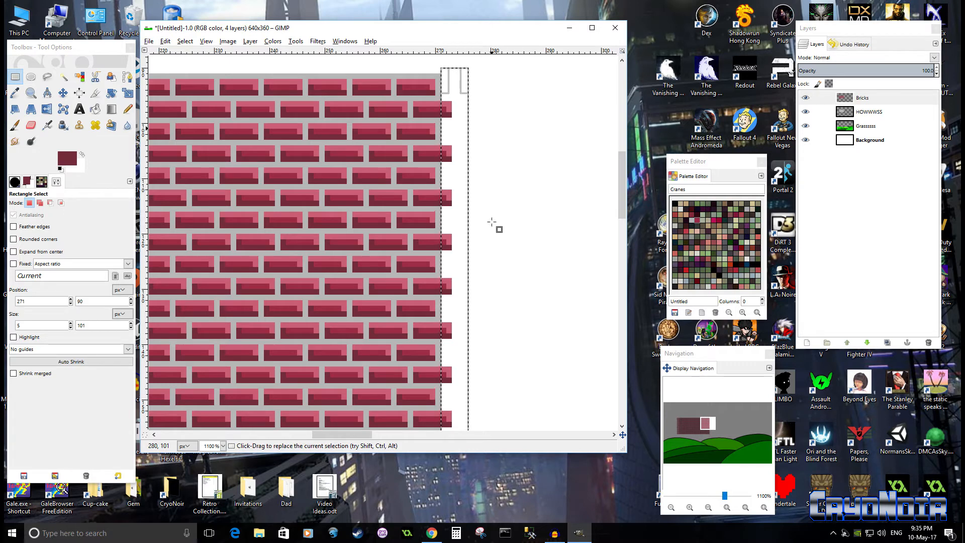
{"action": "key", "text": "ctrl"}
{"action": "key", "text": "ctrl+x"}
Step: Move the 5 × 101 px selection to position 88, 86 against the wall's left edge and cut the bricks inside it
{"action": "left_click_drag", "start_coordinate": [455, 219], "coordinate": [534, 227]}
{"action": "scroll", "coordinate": [491, 241], "scroll_direction": "down", "scroll_amount": 4}
{"action": "scroll", "coordinate": [486, 240], "scroll_direction": "up", "scroll_amount": 3}
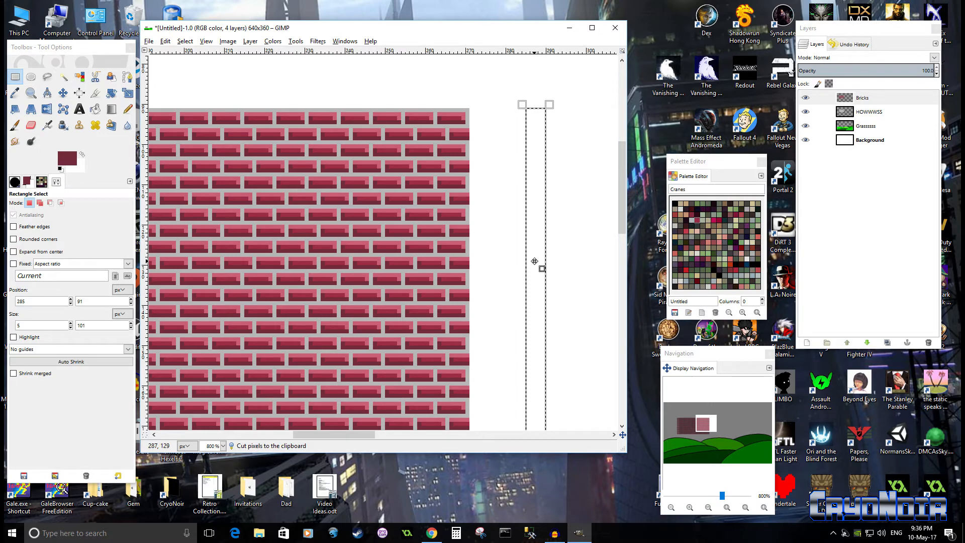
{"action": "left_click_drag", "start_coordinate": [503, 269], "coordinate": [398, 242]}
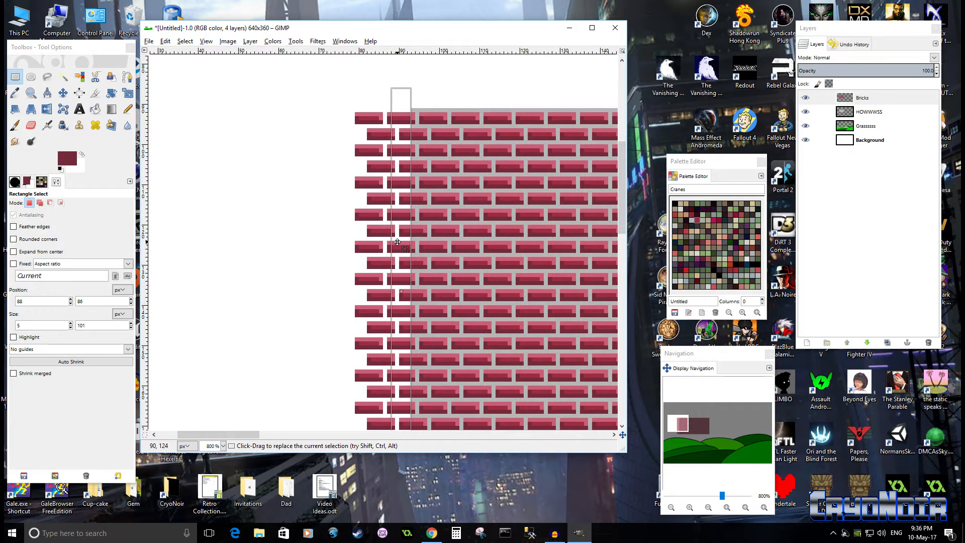
{"action": "key", "text": "ctrl+x"}
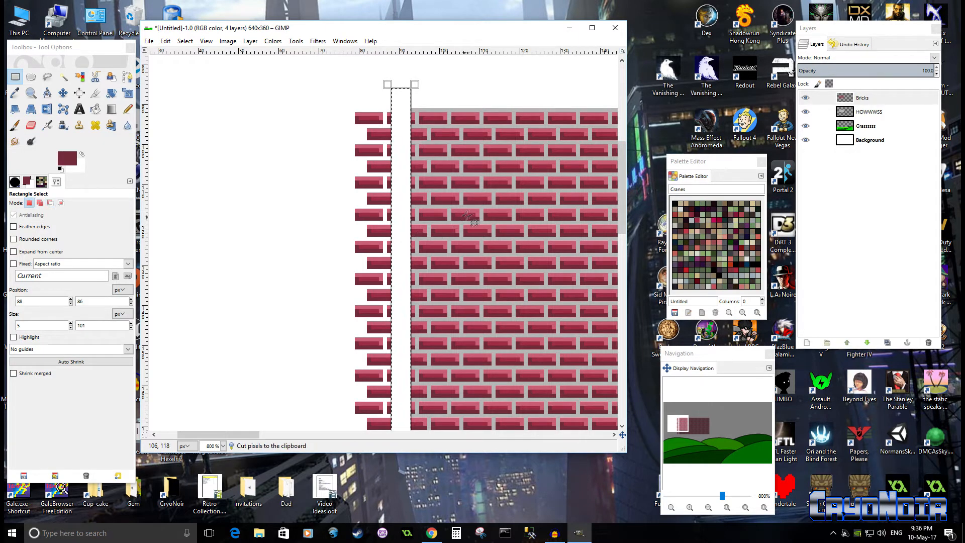
Step: Widen the selection leftward to 19 × 102 px to cut the remaining overhanging bricks, and clear the selection
{"action": "scroll", "coordinate": [470, 214], "scroll_direction": "down", "scroll_amount": 5}
{"action": "scroll", "coordinate": [470, 214], "scroll_direction": "up", "scroll_amount": 6}
{"action": "left_click_drag", "start_coordinate": [387, 238], "coordinate": [332, 237]}
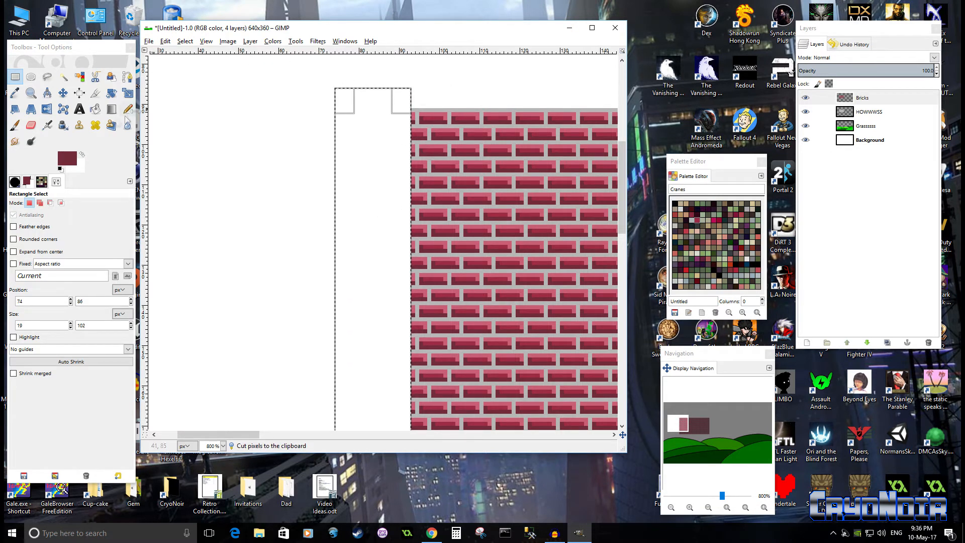
{"action": "left_click", "coordinate": [185, 42]}
{"action": "left_click", "coordinate": [198, 75]}
{"action": "scroll", "coordinate": [352, 142], "scroll_direction": "down", "scroll_amount": 3}
{"action": "scroll", "coordinate": [351, 143], "scroll_direction": "down", "scroll_amount": 3}
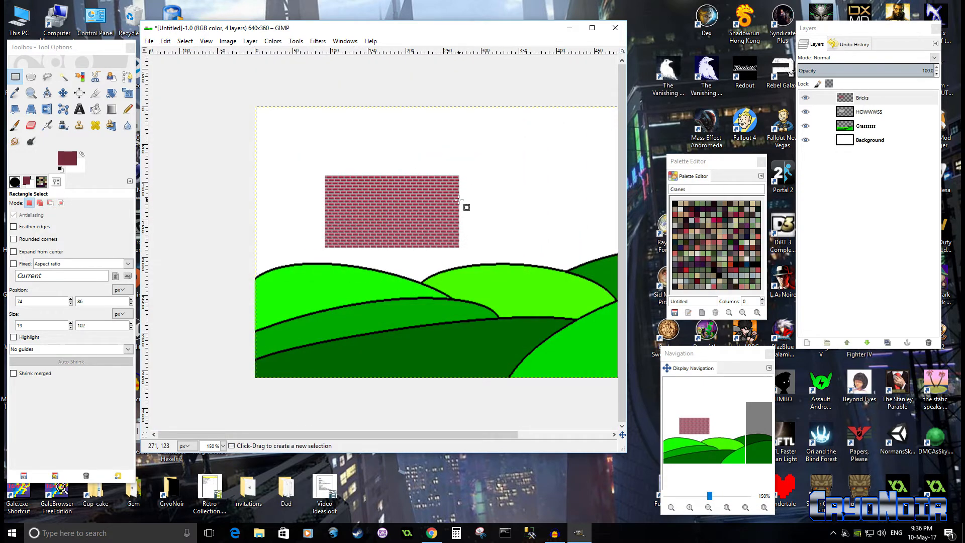
Step: Hide and show the Bricks and HOWWWSS layers in turn to compare the bricks with the mortar behind them
{"action": "scroll", "coordinate": [458, 199], "scroll_direction": "up", "scroll_amount": 3}
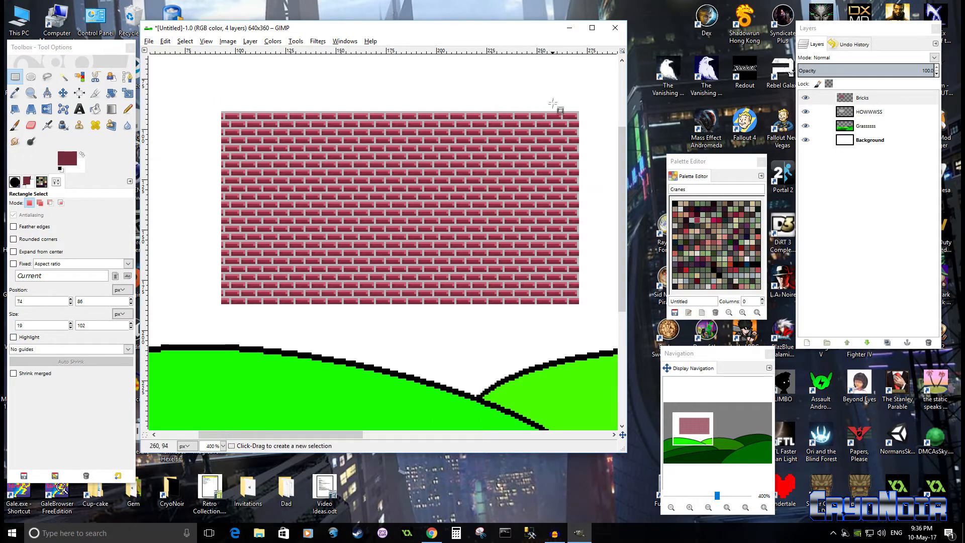
{"action": "right_click", "coordinate": [889, 97]}
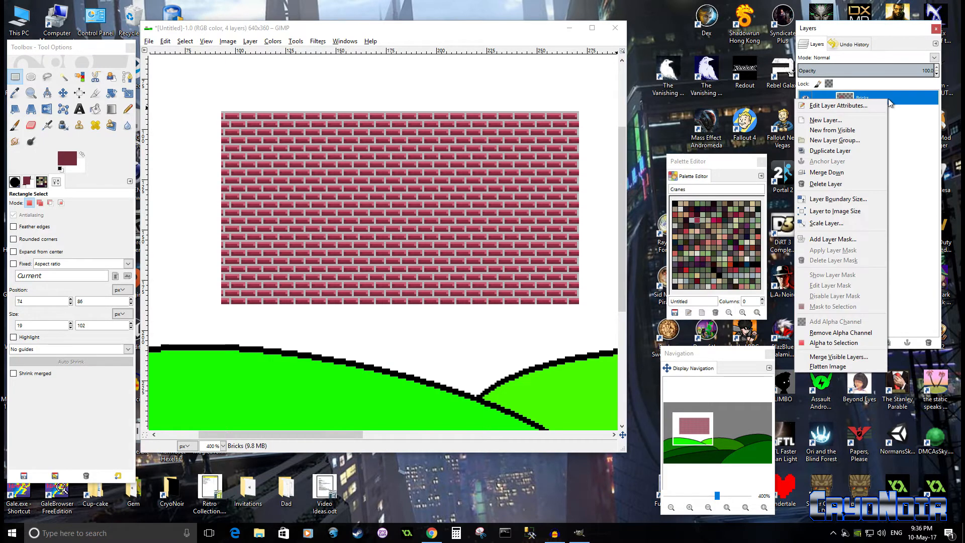
{"action": "key", "text": "Escape"}
{"action": "left_click", "coordinate": [806, 99]}
{"action": "left_click", "coordinate": [806, 99]}
{"action": "left_click", "coordinate": [806, 114]}
{"action": "left_click", "coordinate": [806, 113]}
{"action": "left_click", "coordinate": [806, 114]}
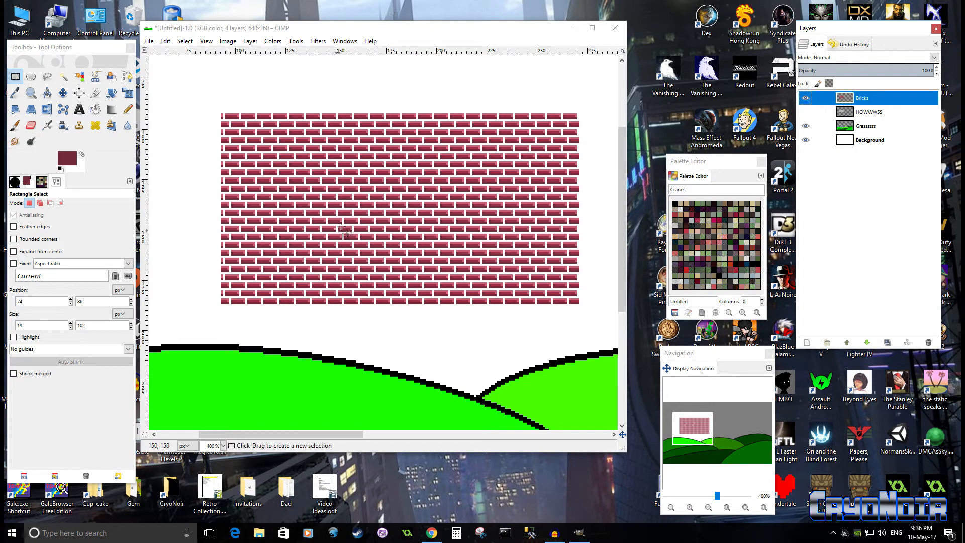
{"action": "left_click", "coordinate": [806, 113]}
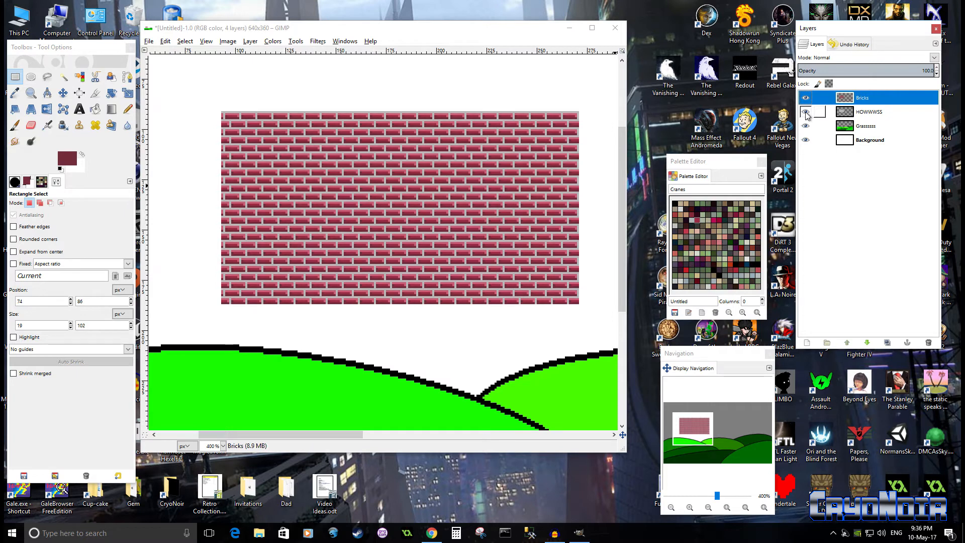
Step: Merge the Bricks layer down into the HOWWWSS layer, and toggle the merged layer's visibility to check it
{"action": "right_click", "coordinate": [887, 99]}
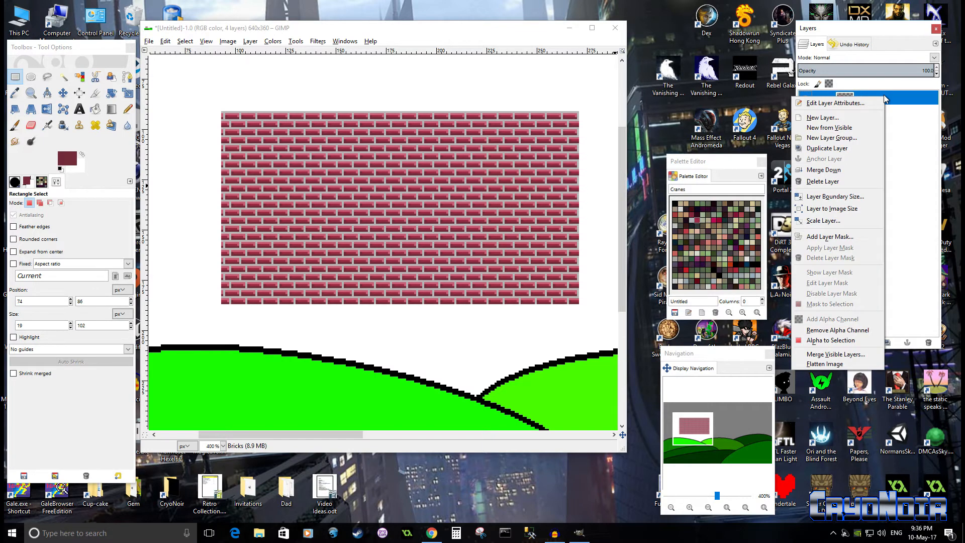
{"action": "left_click", "coordinate": [842, 171]}
{"action": "left_click", "coordinate": [805, 98]}
{"action": "left_click", "coordinate": [805, 99]}
{"action": "left_click", "coordinate": [805, 99]}
{"action": "left_click", "coordinate": [804, 99]}
{"action": "left_click", "coordinate": [805, 98]}
{"action": "left_click", "coordinate": [805, 99]}
{"action": "left_click", "coordinate": [805, 98]}
{"action": "left_click", "coordinate": [805, 99]}
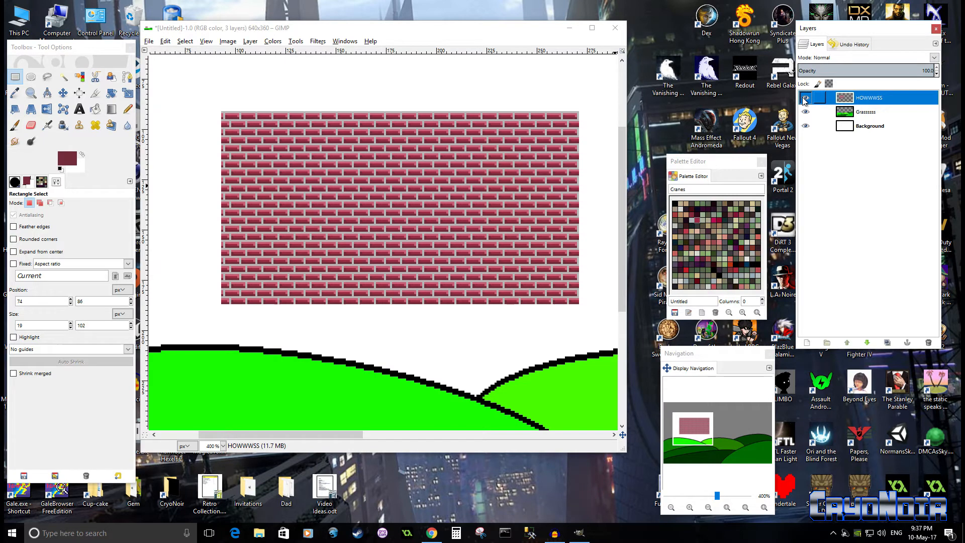
Step: Hide and show the Background, Grasssss and HOWWWSS layers in turn to check what each one holds
{"action": "scroll", "coordinate": [568, 216], "scroll_direction": "down", "scroll_amount": 4}
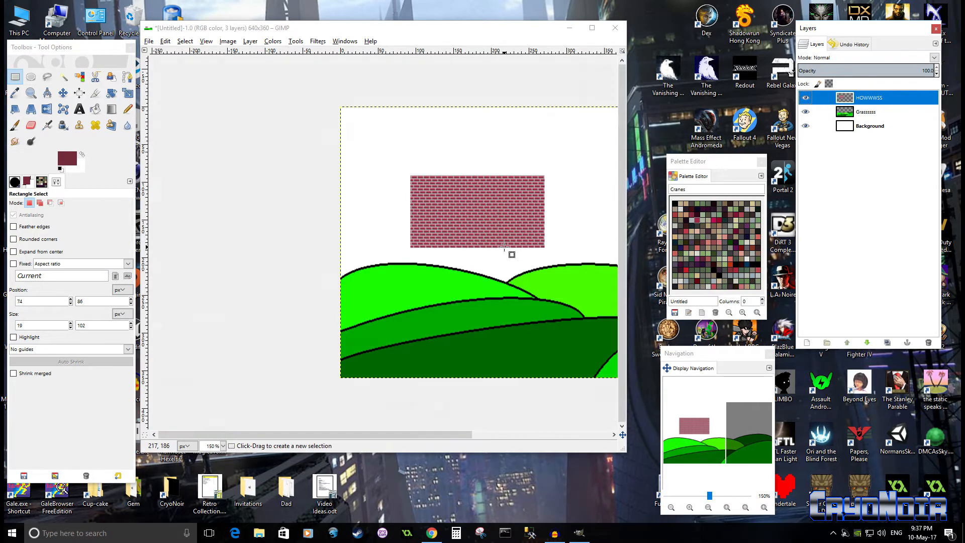
{"action": "left_click", "coordinate": [808, 126]}
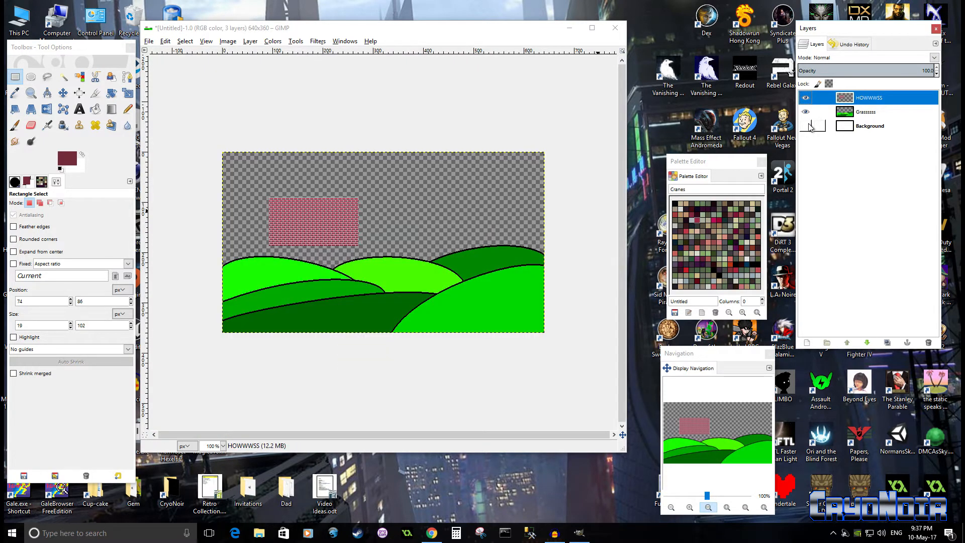
{"action": "left_click", "coordinate": [807, 111]}
{"action": "left_click", "coordinate": [807, 111]}
{"action": "left_click", "coordinate": [806, 97]}
{"action": "left_click", "coordinate": [806, 97]}
{"action": "left_click", "coordinate": [806, 126]}
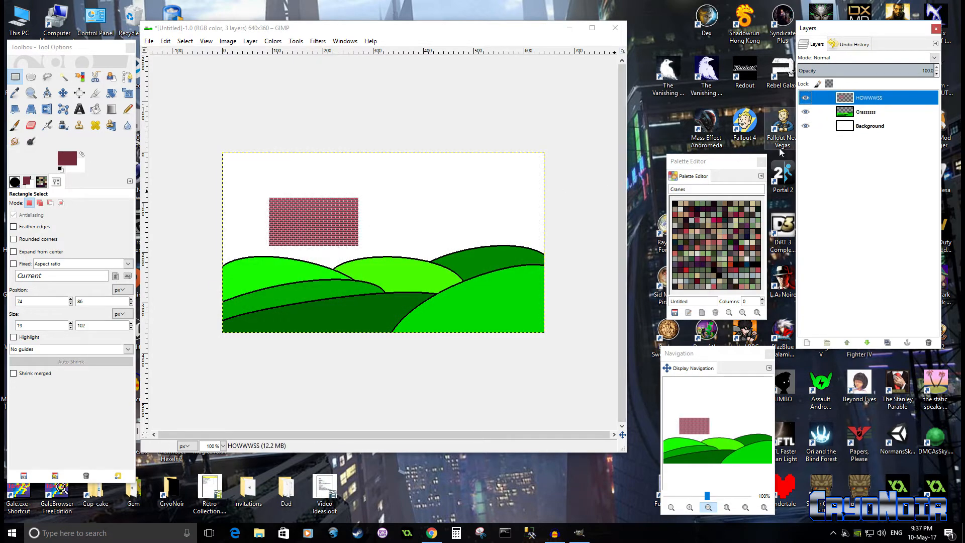
{"action": "scroll", "coordinate": [356, 255], "scroll_direction": "up", "scroll_amount": 3}
{"action": "scroll", "coordinate": [459, 297], "scroll_direction": "up", "scroll_amount": 2}
{"action": "scroll", "coordinate": [458, 297], "scroll_direction": "down", "scroll_amount": 2}
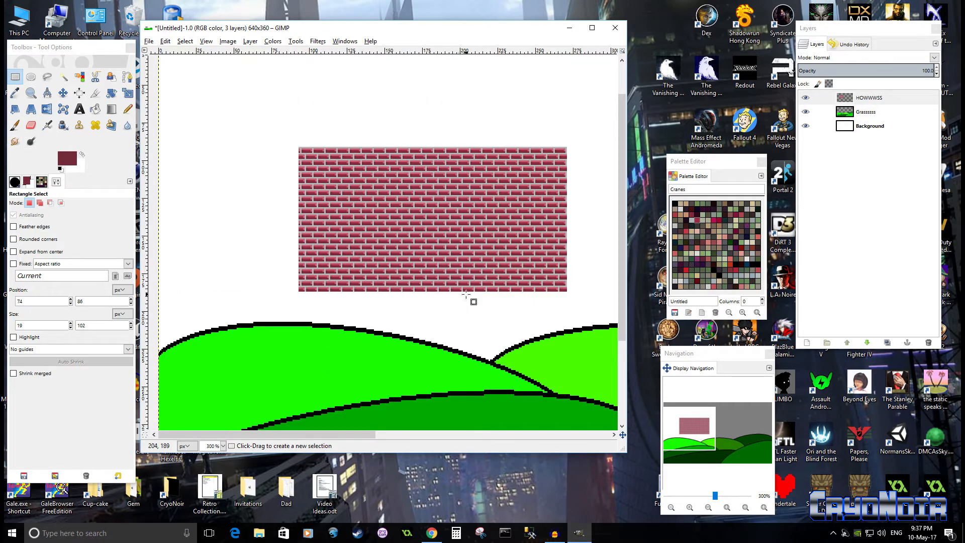
{"action": "scroll", "coordinate": [408, 264], "scroll_direction": "up", "scroll_amount": 1}
{"action": "scroll", "coordinate": [409, 265], "scroll_direction": "down", "scroll_amount": 1}
{"action": "scroll", "coordinate": [407, 272], "scroll_direction": "up", "scroll_amount": 1}
{"action": "scroll", "coordinate": [405, 282], "scroll_direction": "down", "scroll_amount": 1}
{"action": "scroll", "coordinate": [399, 328], "scroll_direction": "up", "scroll_amount": 2}
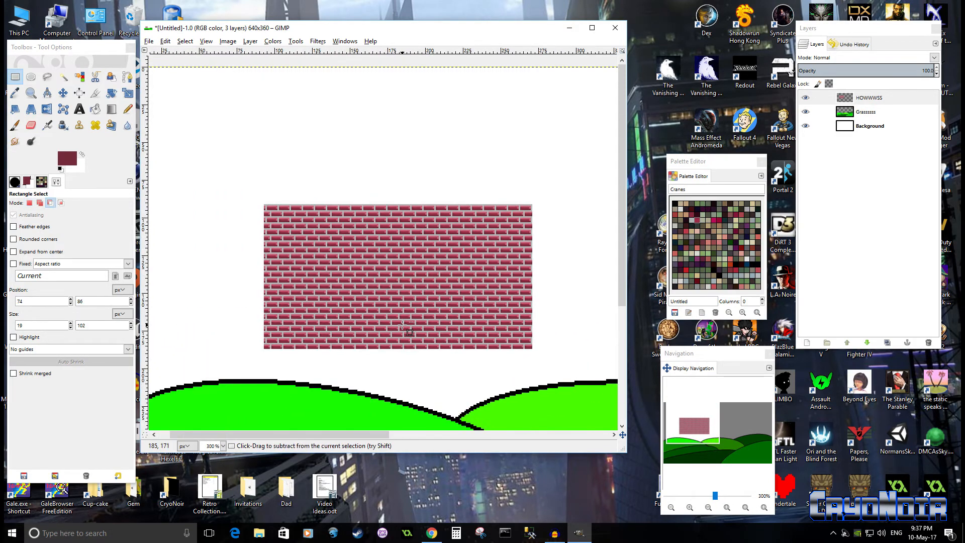
{"action": "scroll", "coordinate": [399, 326], "scroll_direction": "up", "scroll_amount": 2}
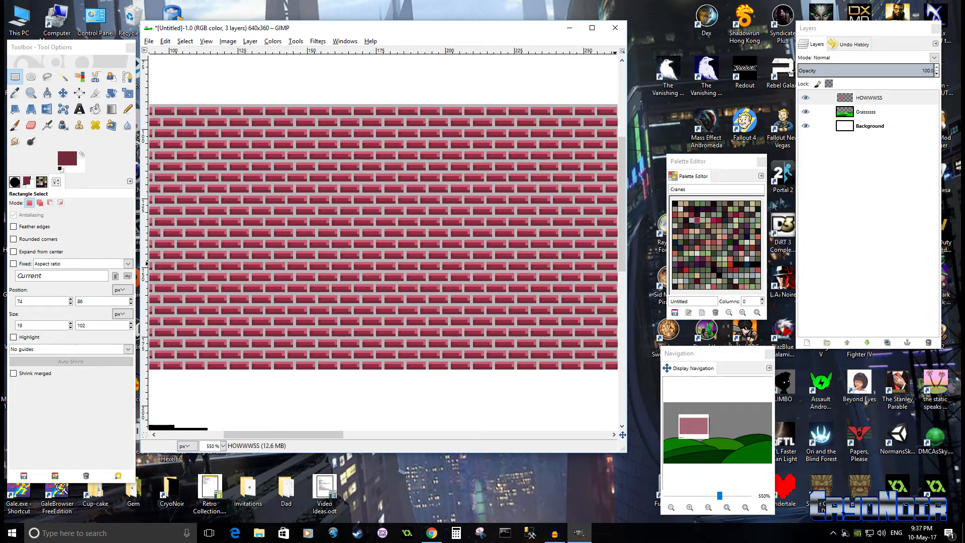
{"action": "right_click", "coordinate": [836, 172]}
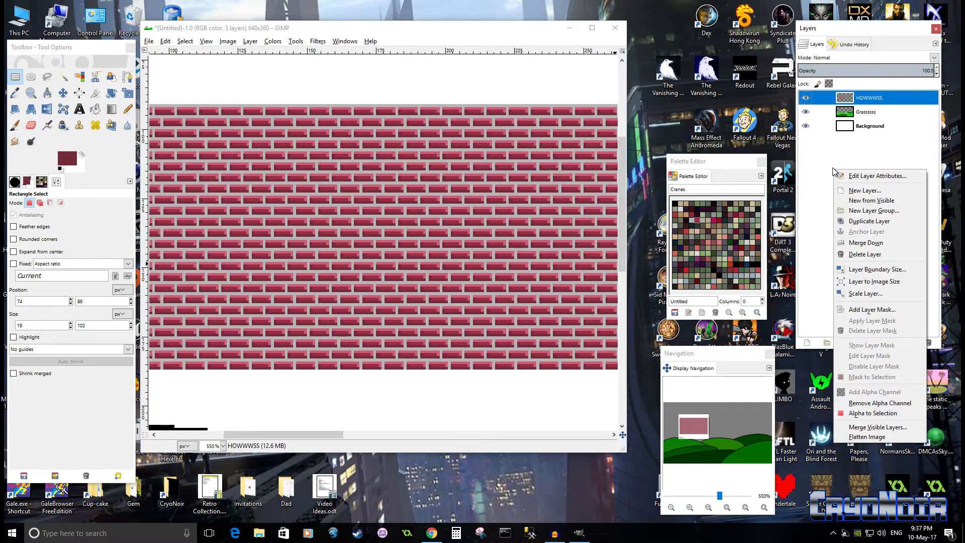
{"action": "left_click", "coordinate": [879, 191]}
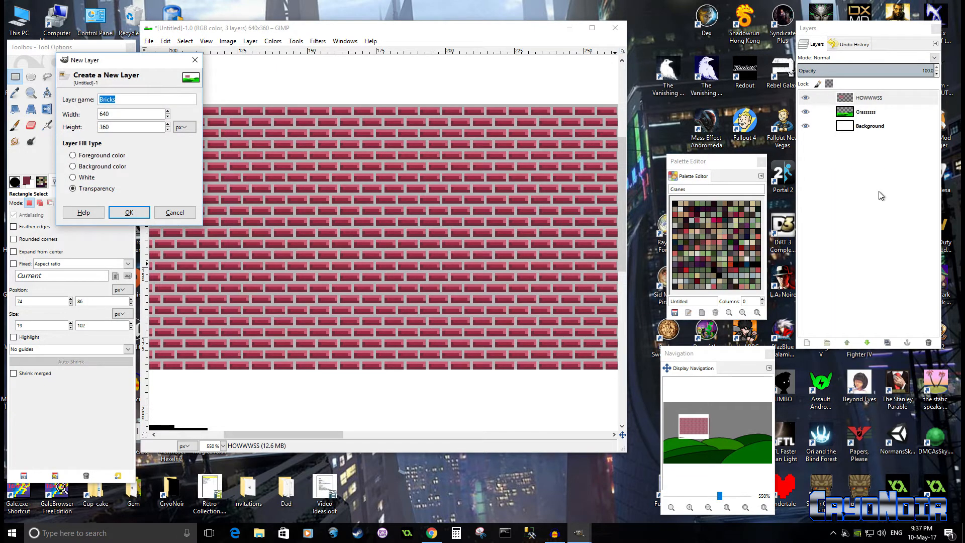
{"action": "left_click", "coordinate": [191, 213]}
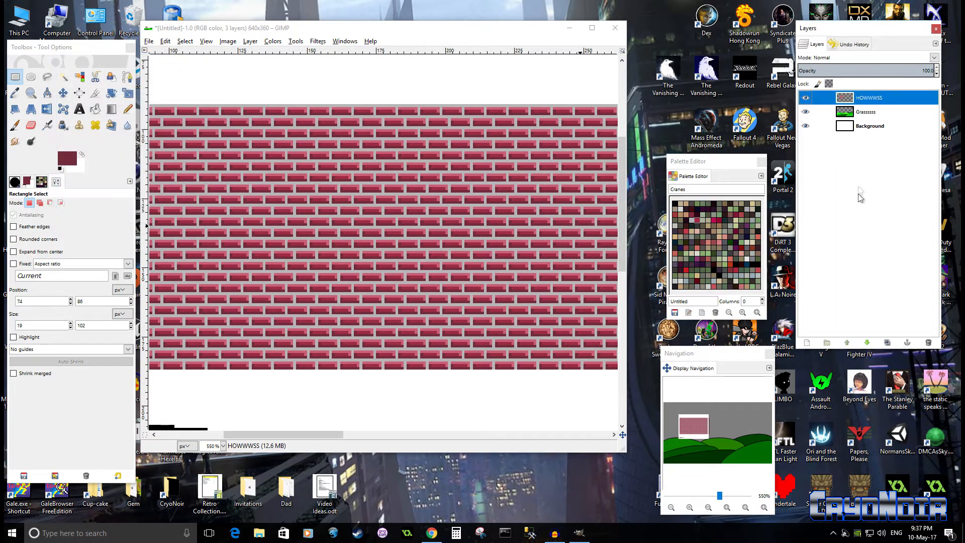
Step: Create a transparent 640 × 360 px layer named DOOOR above the HOWWWSS layer
{"action": "right_click", "coordinate": [815, 191]}
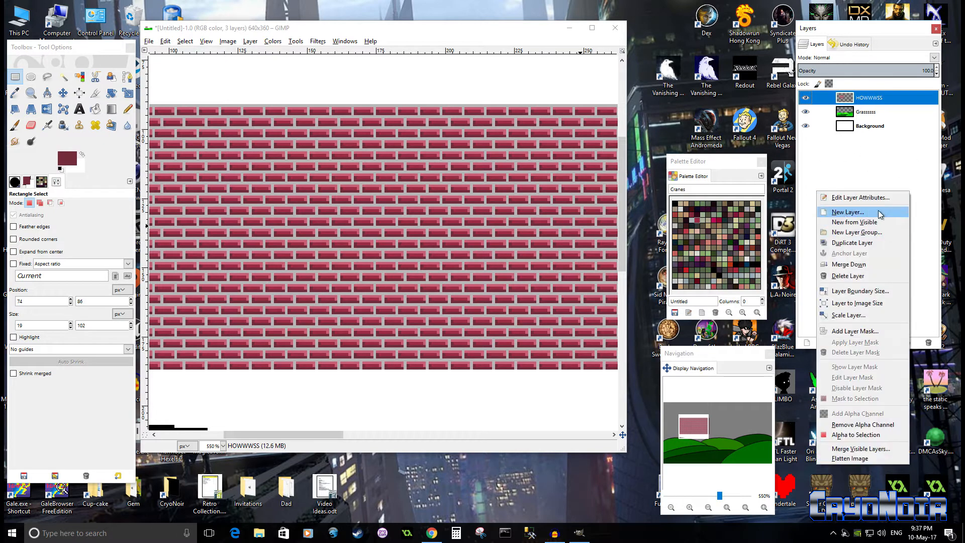
{"action": "left_click", "coordinate": [880, 213]}
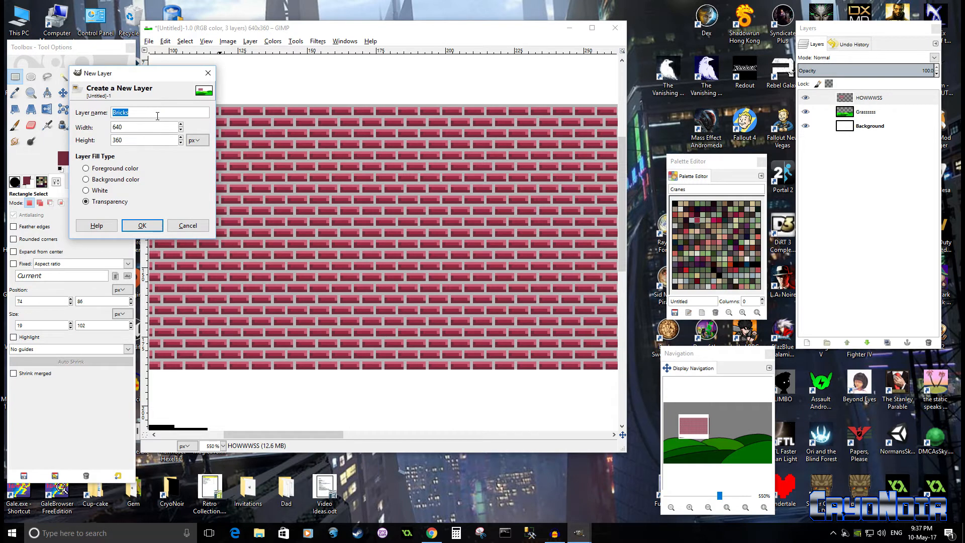
{"action": "type", "text": "DoOOR"}
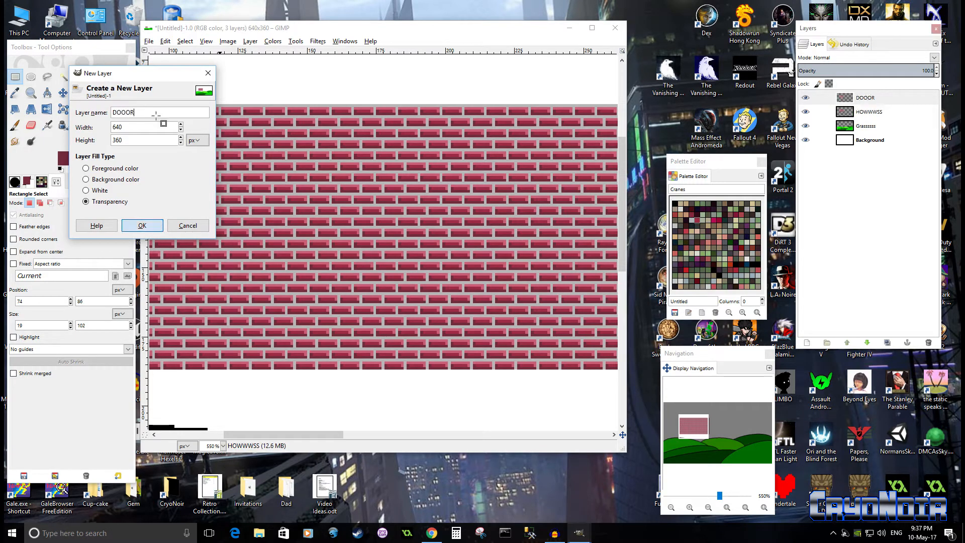
{"action": "left_click", "coordinate": [142, 226]}
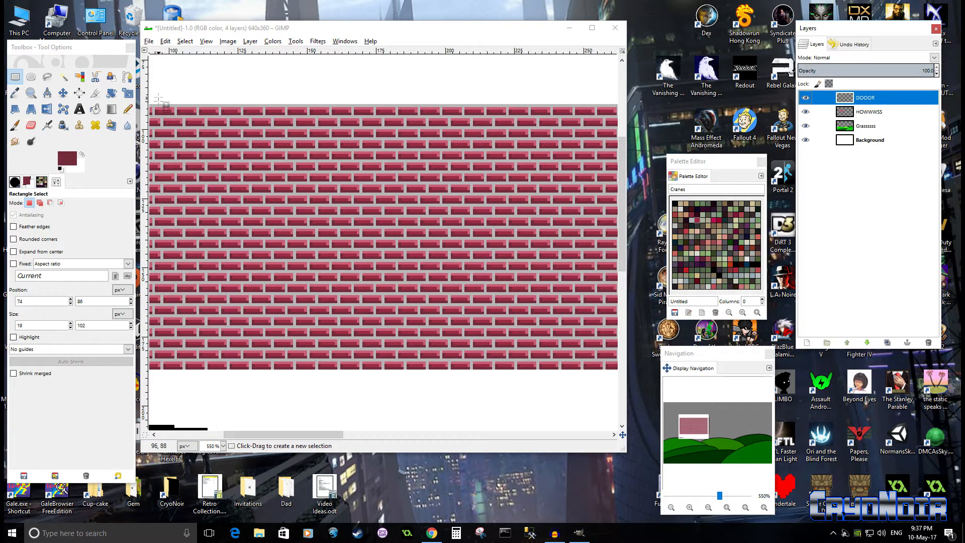
Step: Select a 16 × 41 px door-shaped rectangle starting at x 174 along the brick wall's bottom edge
{"action": "scroll", "coordinate": [496, 250], "scroll_direction": "down", "scroll_amount": 4}
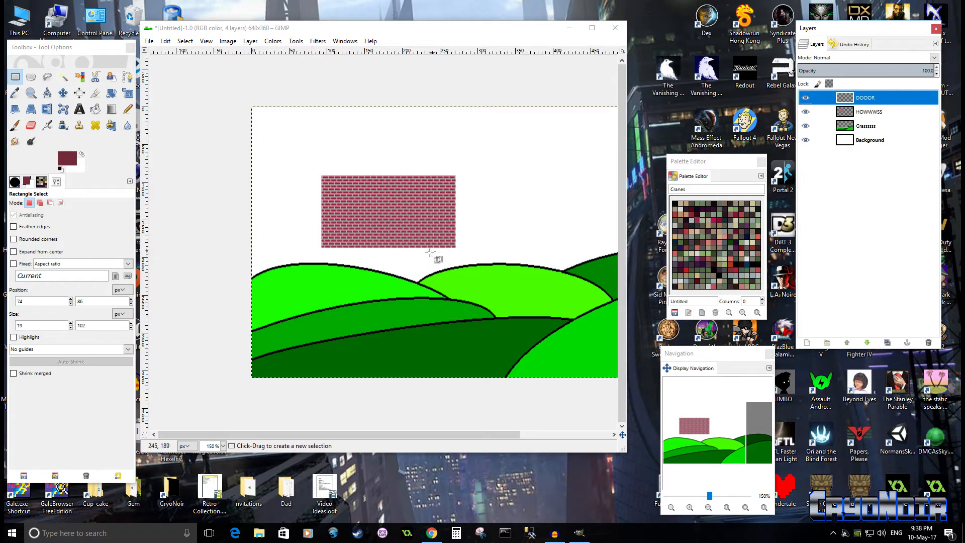
{"action": "scroll", "coordinate": [437, 256], "scroll_direction": "up", "scroll_amount": 2}
{"action": "scroll", "coordinate": [452, 282], "scroll_direction": "up", "scroll_amount": 2}
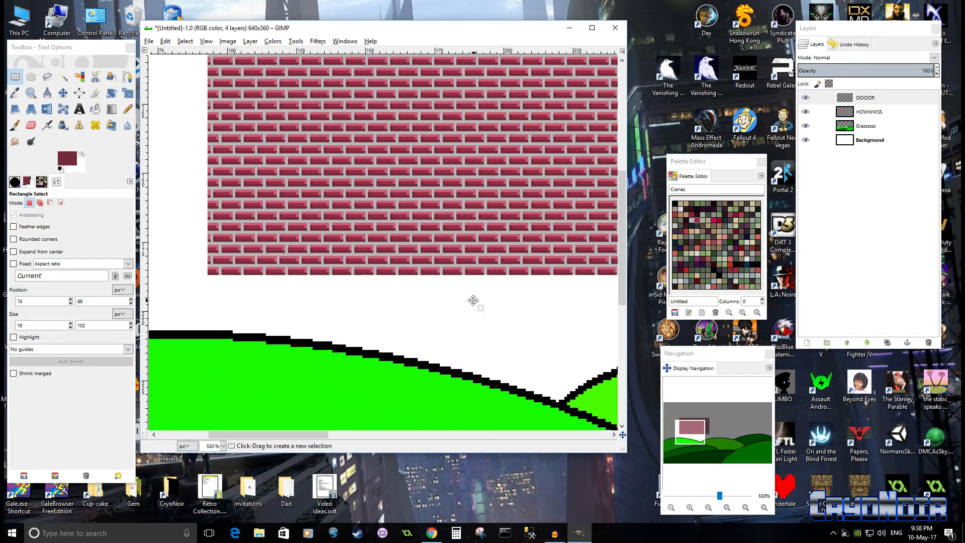
{"action": "left_click_drag", "start_coordinate": [528, 355], "coordinate": [445, 375]}
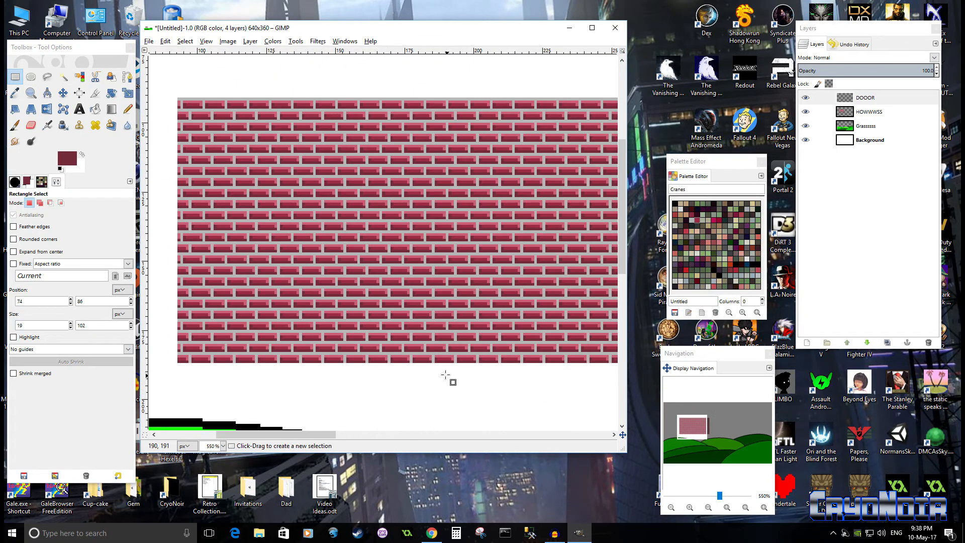
{"action": "left_click", "coordinate": [17, 82]}
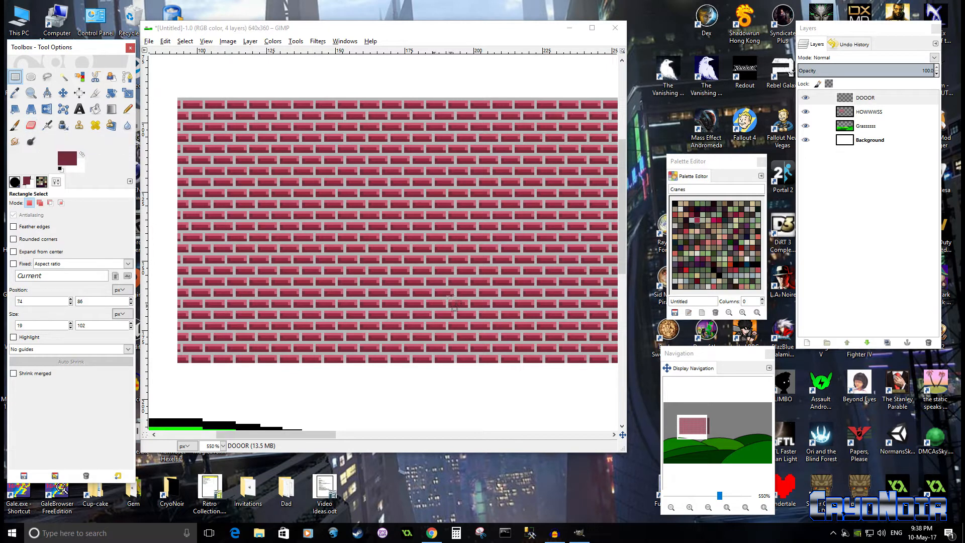
{"action": "left_click_drag", "start_coordinate": [403, 251], "coordinate": [445, 362]}
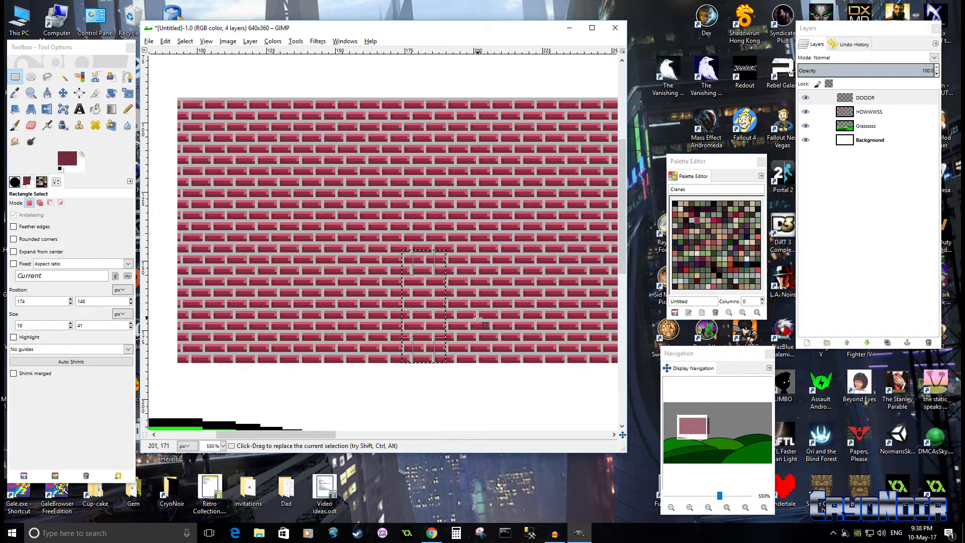
{"action": "scroll", "coordinate": [478, 318], "scroll_direction": "down", "scroll_amount": 2}
{"action": "scroll", "coordinate": [472, 341], "scroll_direction": "up", "scroll_amount": 4}
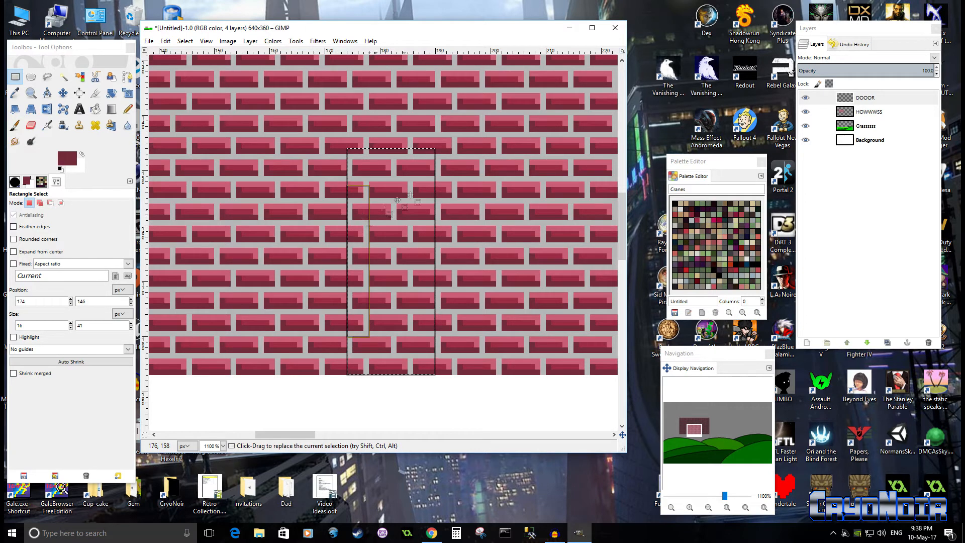
Step: Fill the door selection on the DOOOR layer with the Wood #2 pattern using Bucket Fill
{"action": "left_click", "coordinate": [96, 110]}
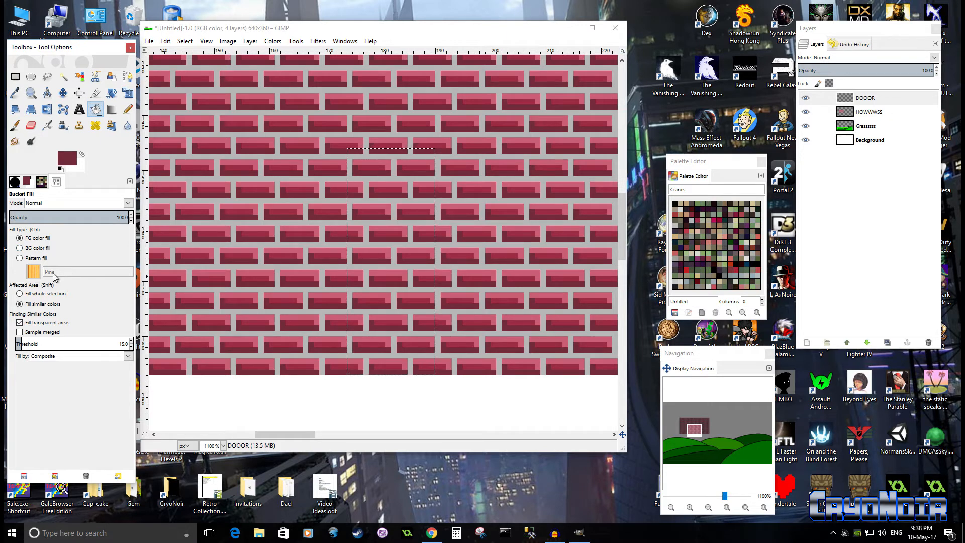
{"action": "left_click", "coordinate": [19, 258]}
{"action": "left_click", "coordinate": [35, 271]}
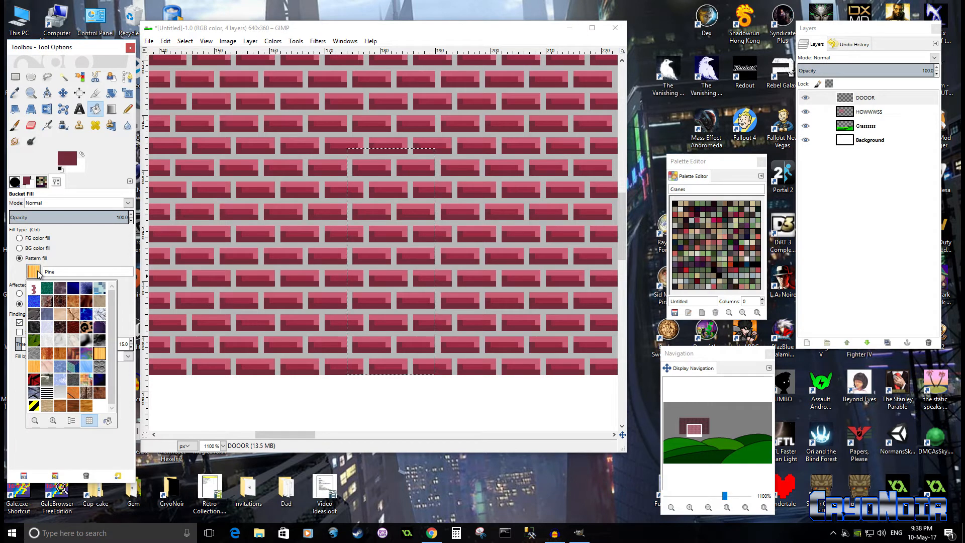
{"action": "left_click", "coordinate": [74, 406]}
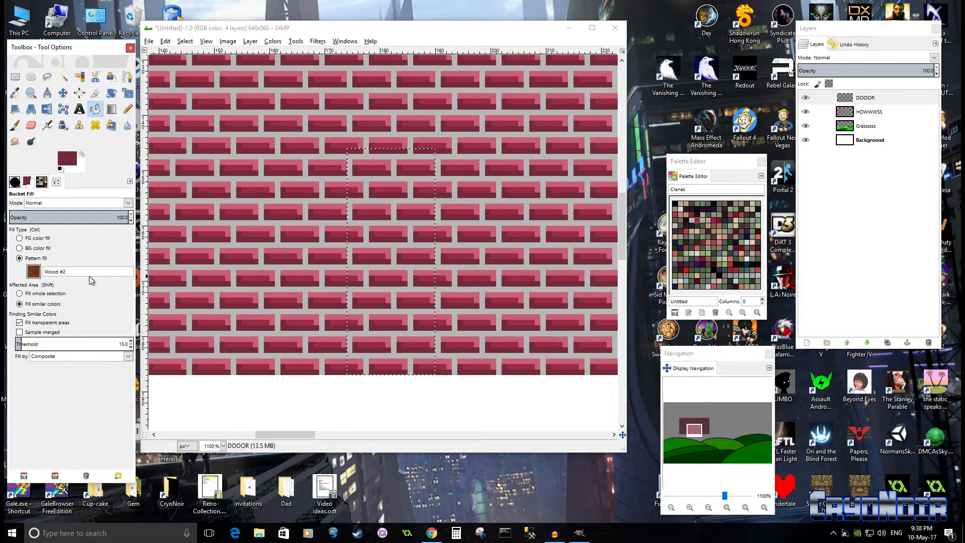
{"action": "left_click", "coordinate": [376, 255]}
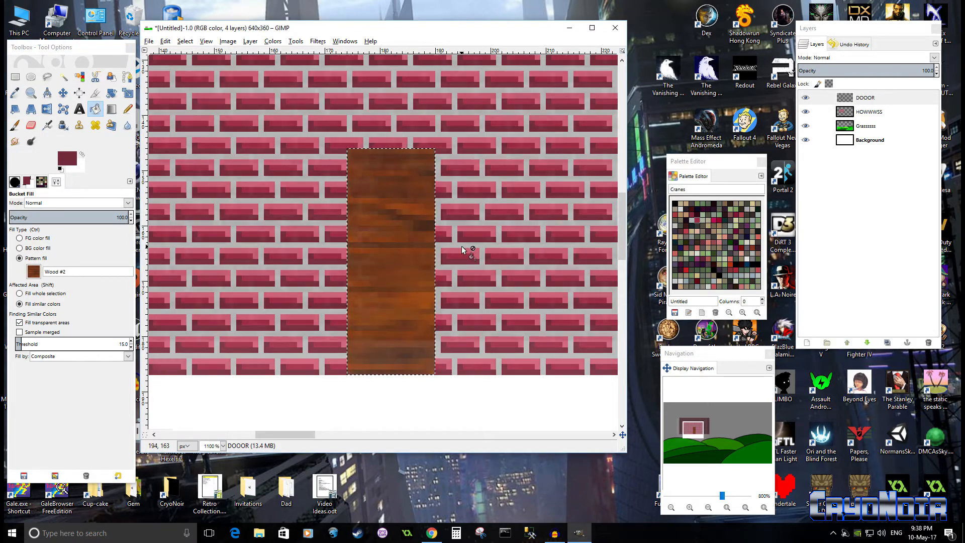
Step: Examine the wooden door against the whole house wall, and clear the selection around it
{"action": "scroll", "coordinate": [473, 276], "scroll_direction": "down", "scroll_amount": 4}
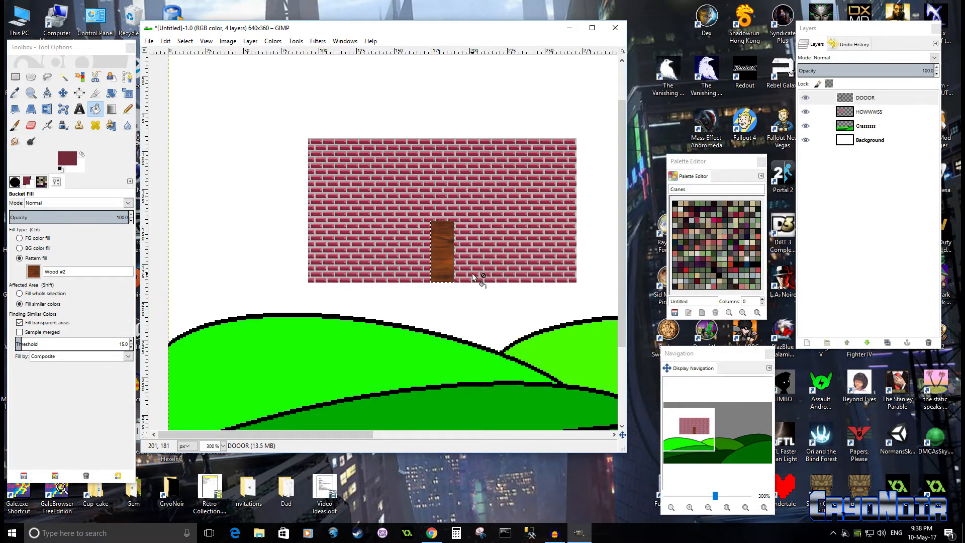
{"action": "scroll", "coordinate": [472, 276], "scroll_direction": "up", "scroll_amount": 4}
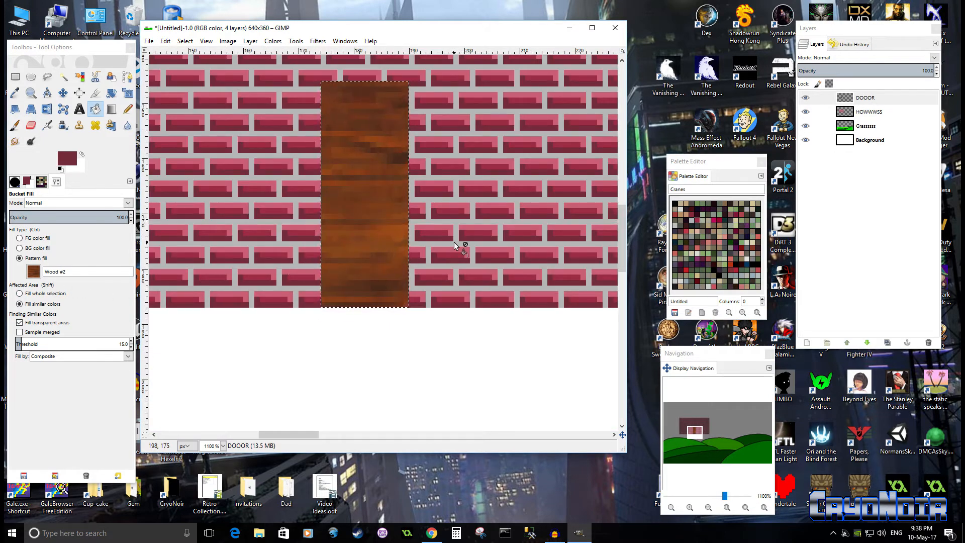
{"action": "scroll", "coordinate": [454, 243], "scroll_direction": "down", "scroll_amount": 1}
{"action": "scroll", "coordinate": [454, 242], "scroll_direction": "down", "scroll_amount": 4}
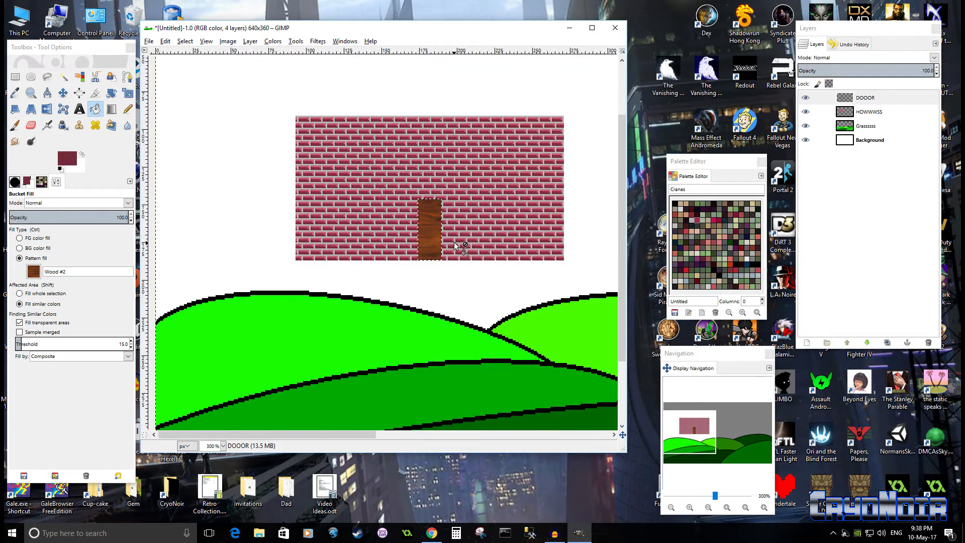
{"action": "left_click", "coordinate": [185, 42]}
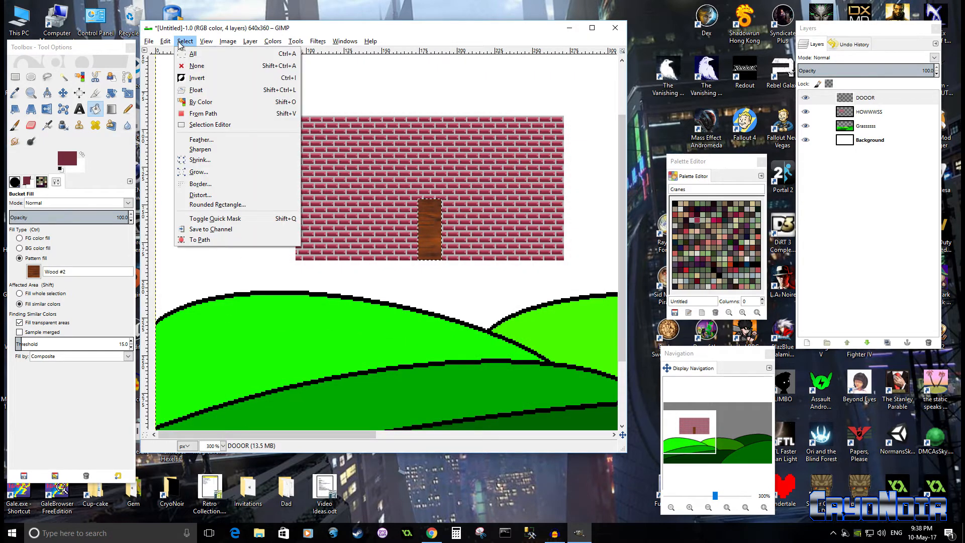
{"action": "left_click", "coordinate": [211, 65]}
{"action": "scroll", "coordinate": [416, 295], "scroll_direction": "down", "scroll_amount": 2}
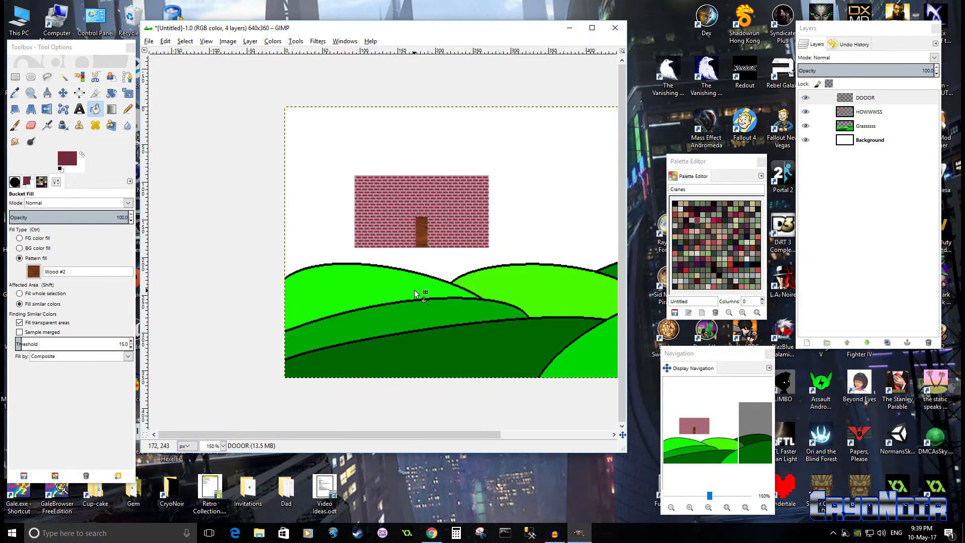
{"action": "scroll", "coordinate": [414, 290], "scroll_direction": "up", "scroll_amount": 5}
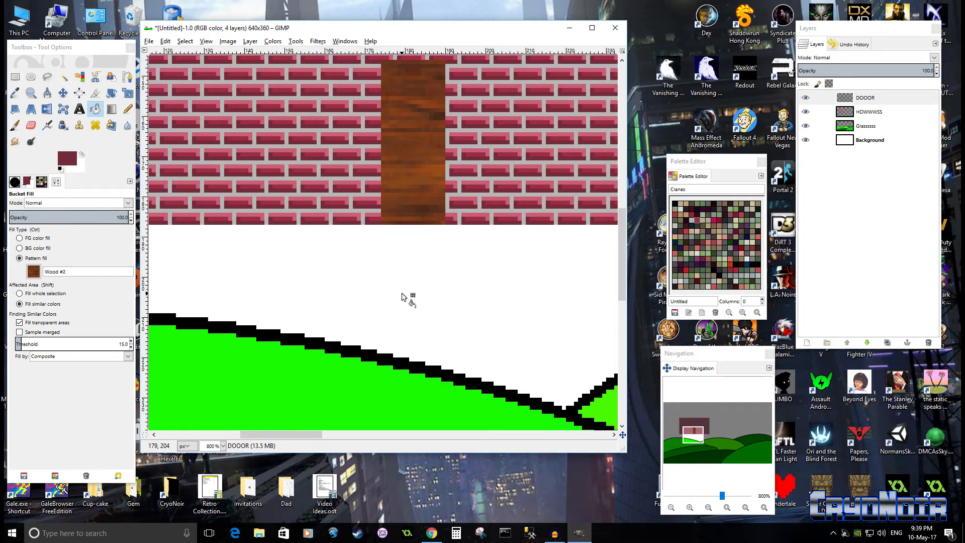
Step: Undo the deselection and the Wood #2 pattern fill of the door on the DOOOR layer
{"action": "scroll", "coordinate": [402, 293], "scroll_direction": "up", "scroll_amount": 4}
{"action": "scroll", "coordinate": [402, 297], "scroll_direction": "down", "scroll_amount": 2}
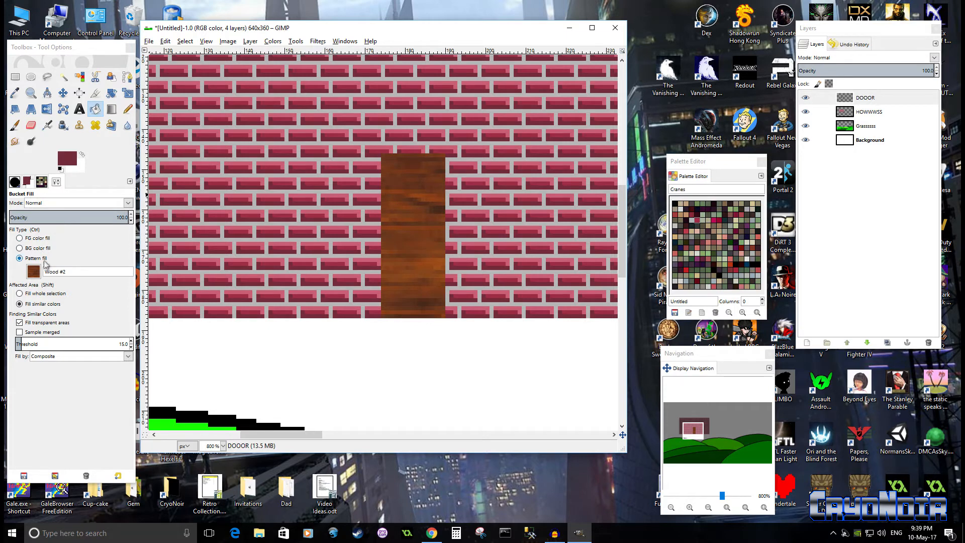
{"action": "key", "text": "ctrl+z"}
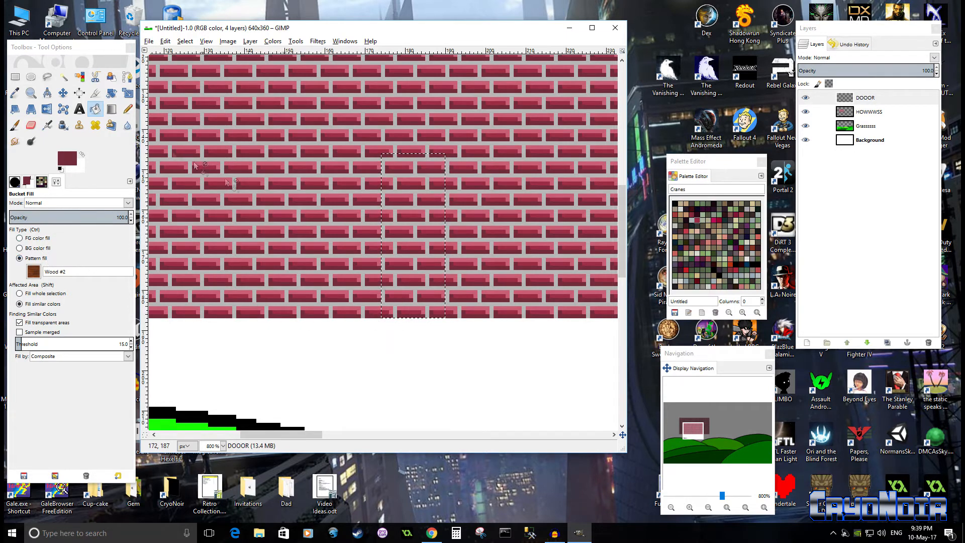
Step: Fill the door selection with the foreground colour set to dark maroon 521f2a, using Bucket Fill in foreground colour mode
{"action": "left_click", "coordinate": [69, 160]}
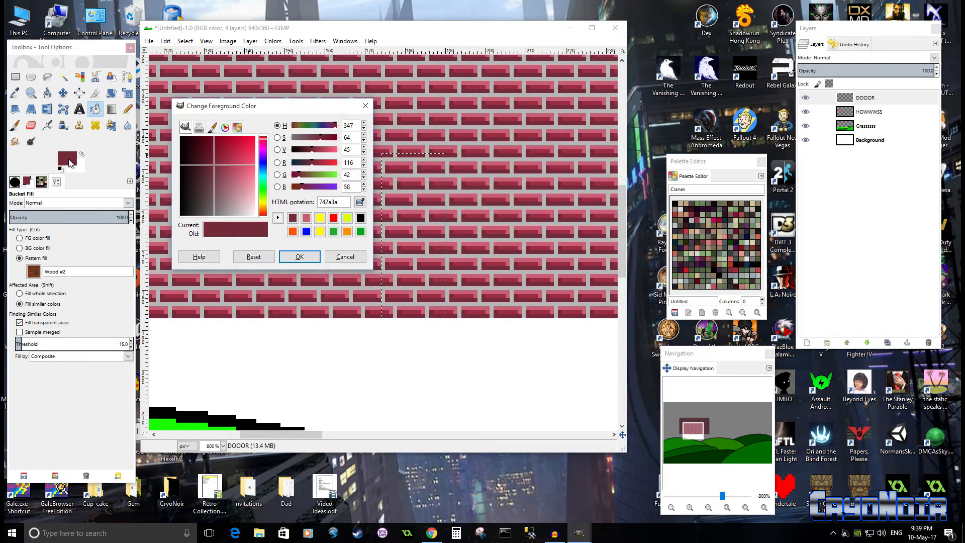
{"action": "left_click", "coordinate": [26, 238]}
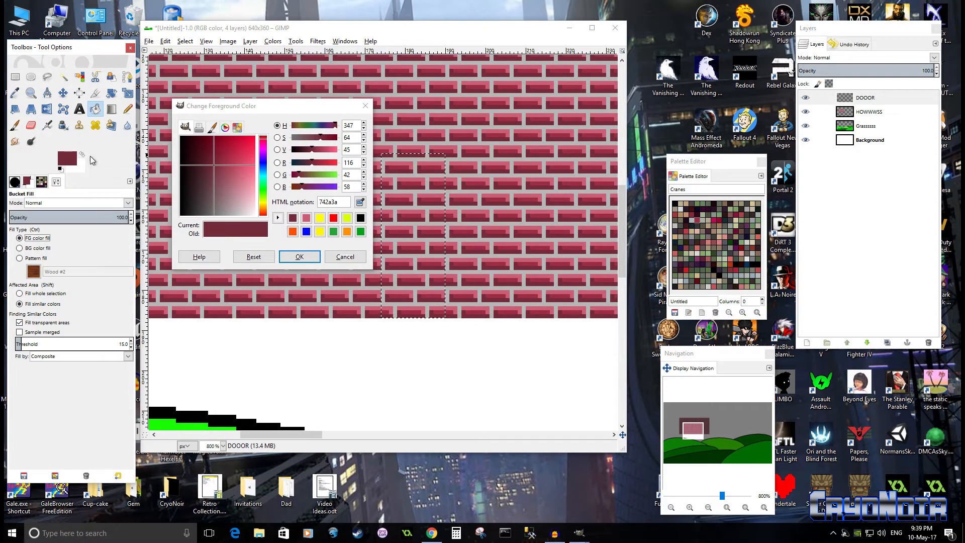
{"action": "left_click", "coordinate": [216, 165]}
{"action": "mouse_move", "coordinate": [215, 165]}
{"action": "left_mouse_down"}
{"action": "mouse_move", "coordinate": [203, 167]}
{"action": "mouse_move", "coordinate": [219, 168]}
{"action": "mouse_move", "coordinate": [210, 175]}
{"action": "left_mouse_up"}
{"action": "left_click_drag", "start_coordinate": [209, 172], "coordinate": [204, 166]}
{"action": "left_click", "coordinate": [282, 257]}
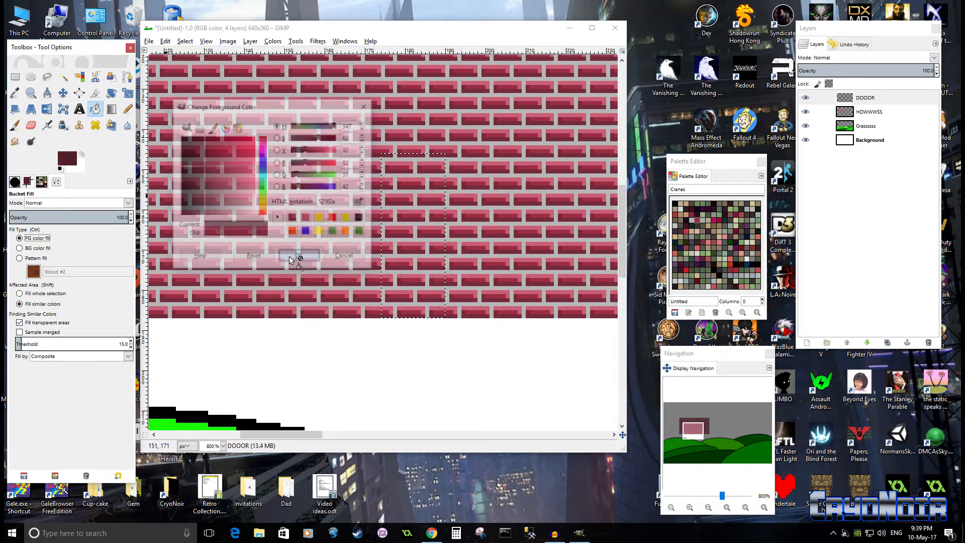
{"action": "left_click", "coordinate": [432, 257]}
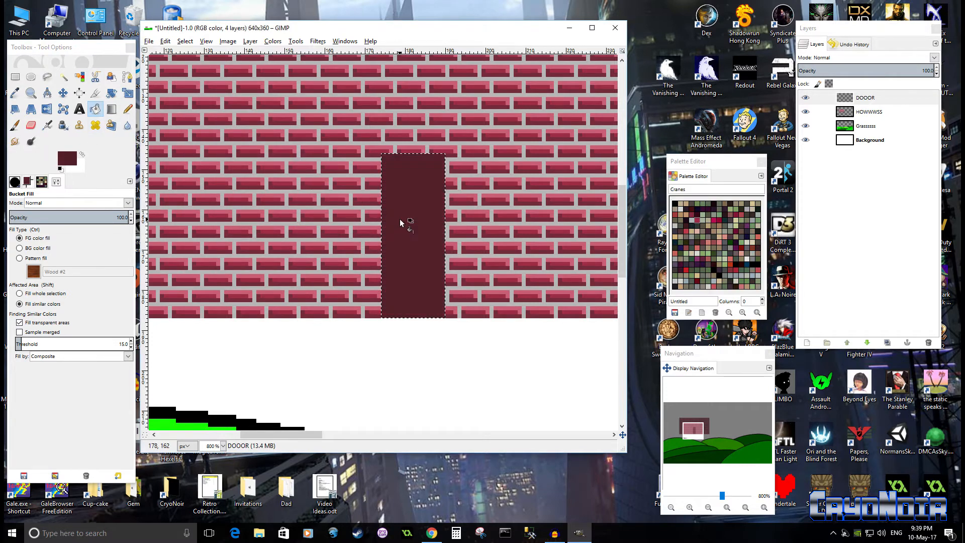
Step: Try a dark red background colour, and reset the foreground and background colours to the default black and white
{"action": "left_click", "coordinate": [79, 165]}
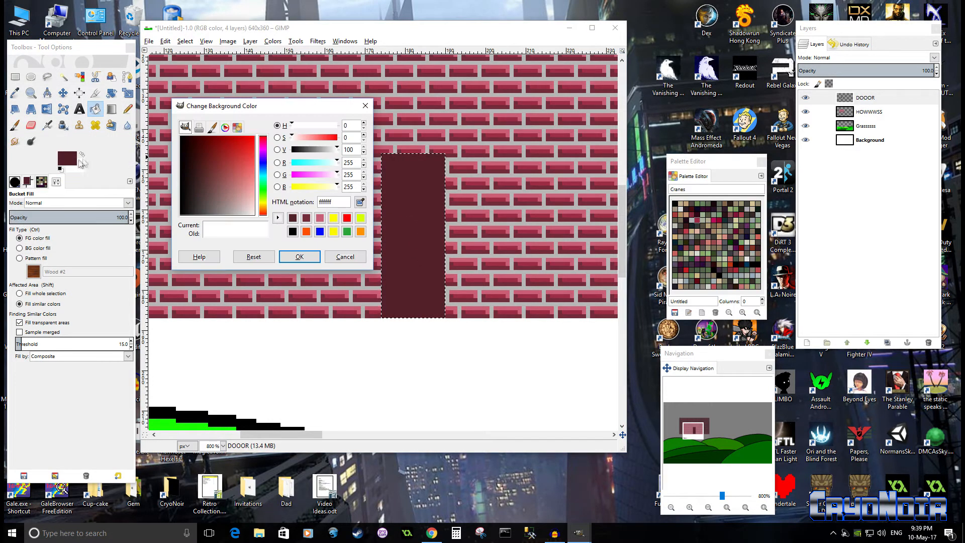
{"action": "left_click_drag", "start_coordinate": [214, 164], "coordinate": [220, 162]}
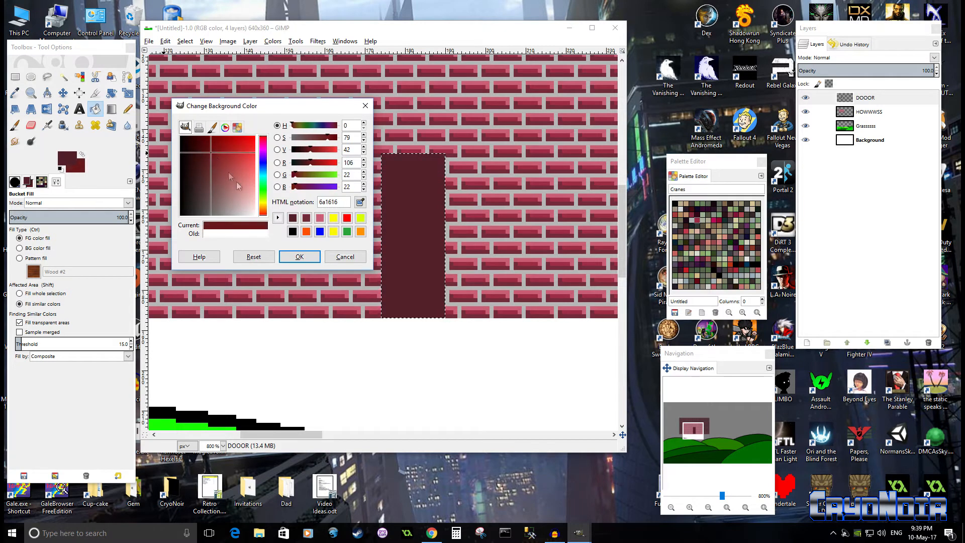
{"action": "left_click", "coordinate": [300, 256]}
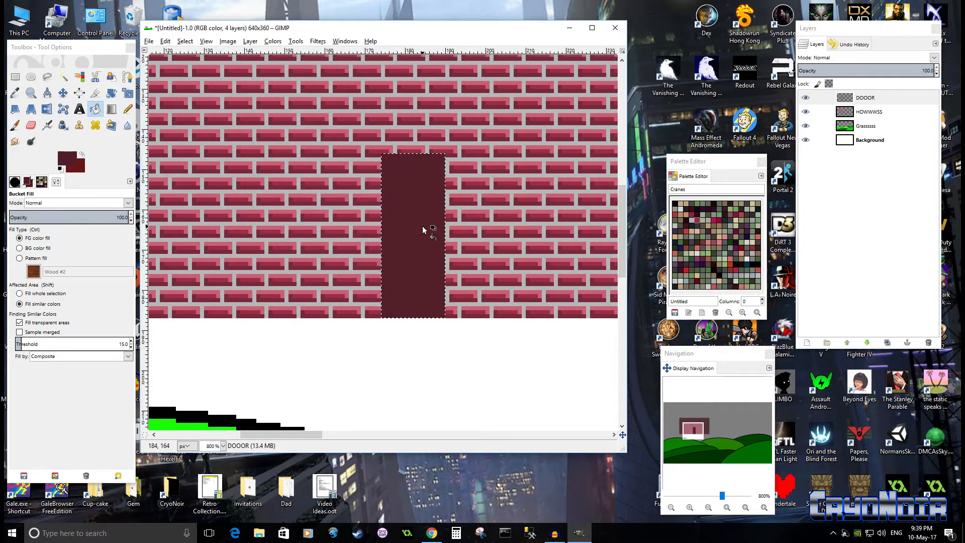
{"action": "left_click", "coordinate": [74, 164]}
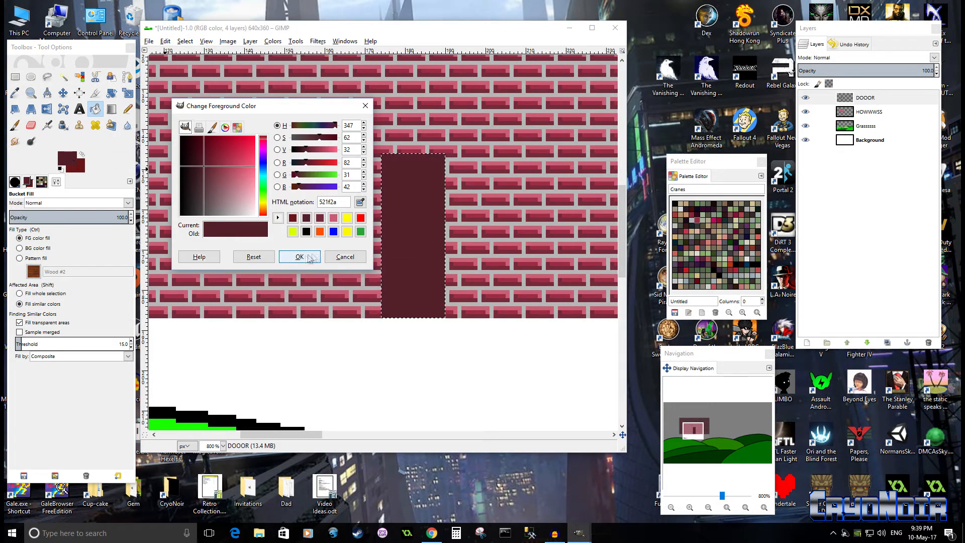
{"action": "left_click", "coordinate": [297, 258]}
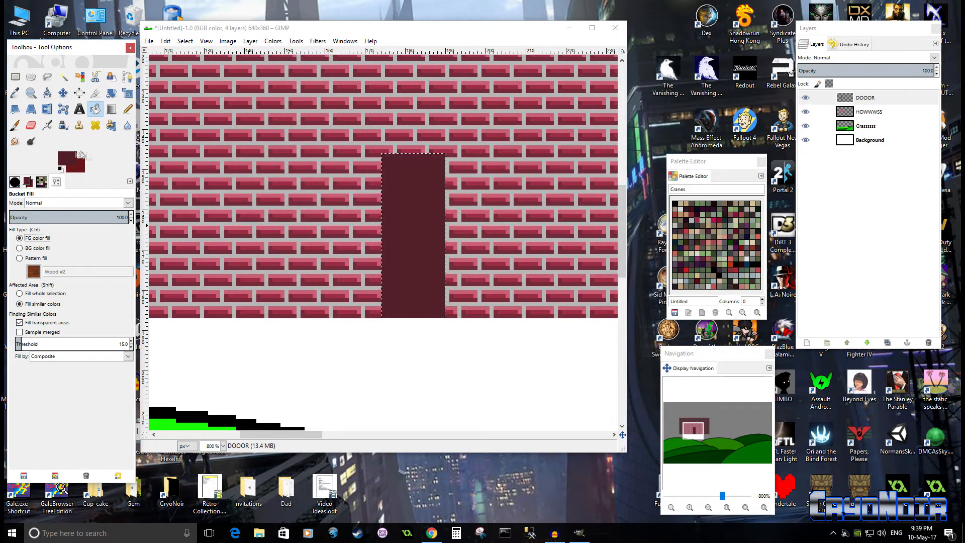
{"action": "left_click", "coordinate": [61, 170]}
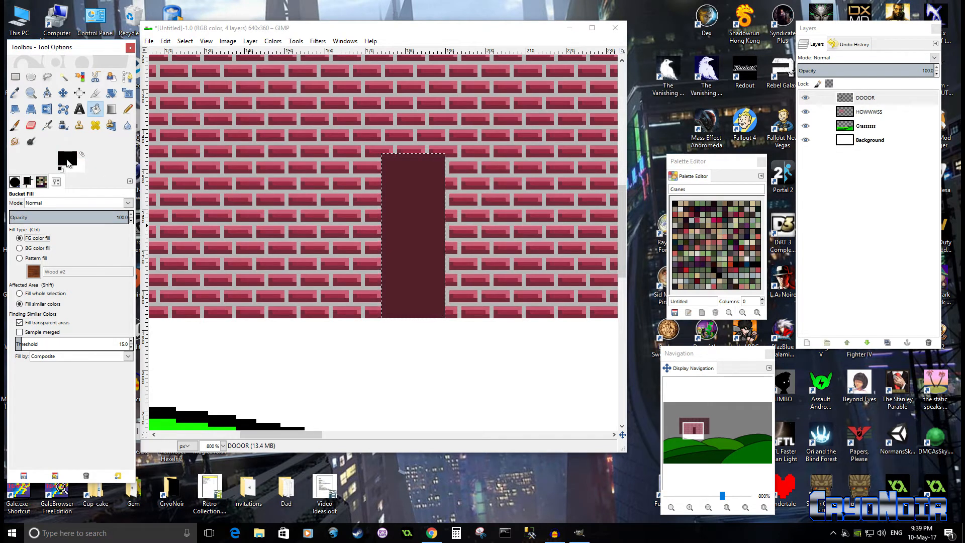
{"action": "left_click", "coordinate": [69, 162]}
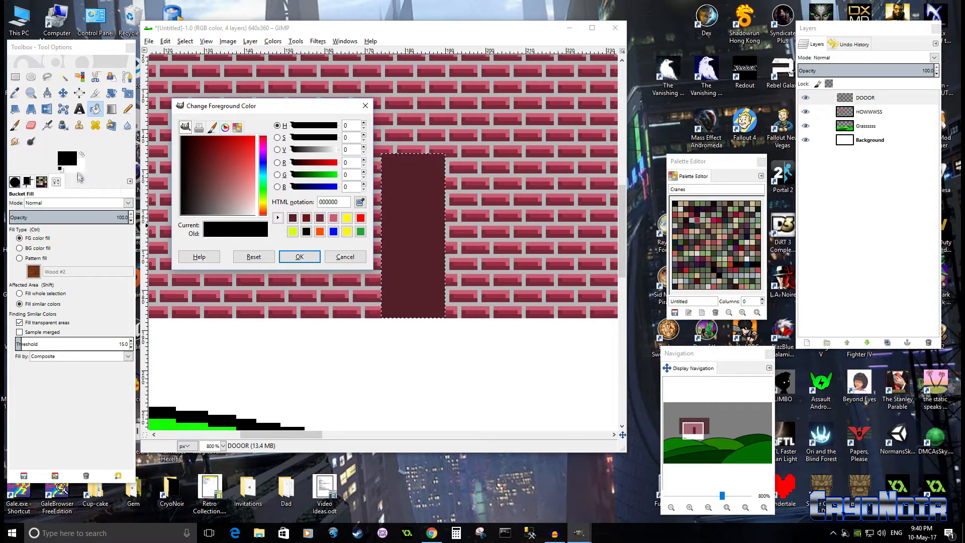
{"action": "left_click_drag", "start_coordinate": [221, 186], "coordinate": [204, 174]}
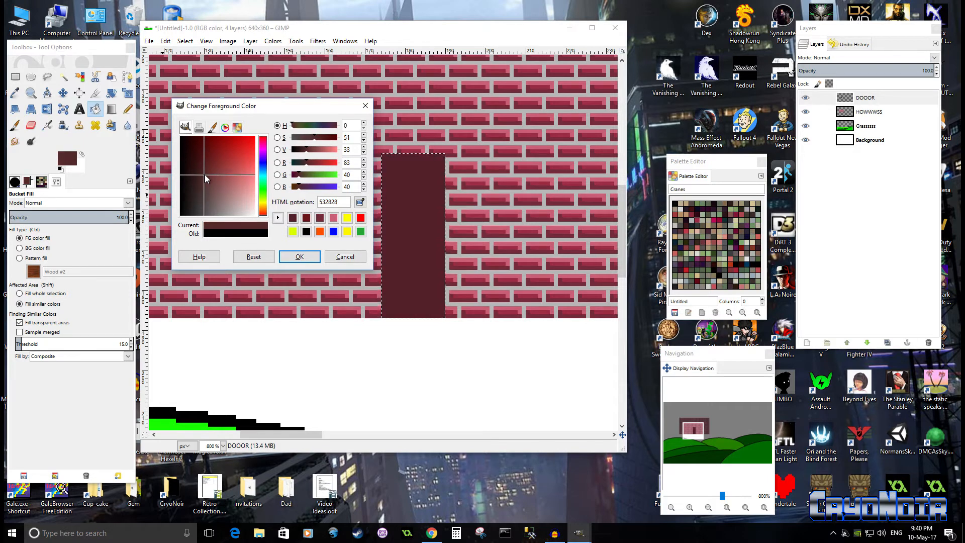
{"action": "left_click", "coordinate": [331, 257]}
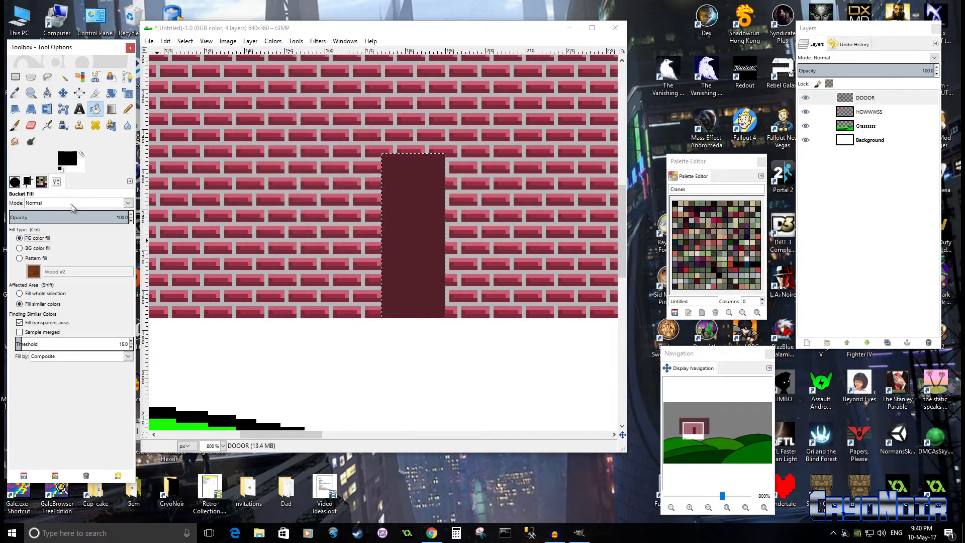
Step: Browse the list of available palettes and load the Coldfire palette into the palette editor
{"action": "left_click", "coordinate": [42, 182]}
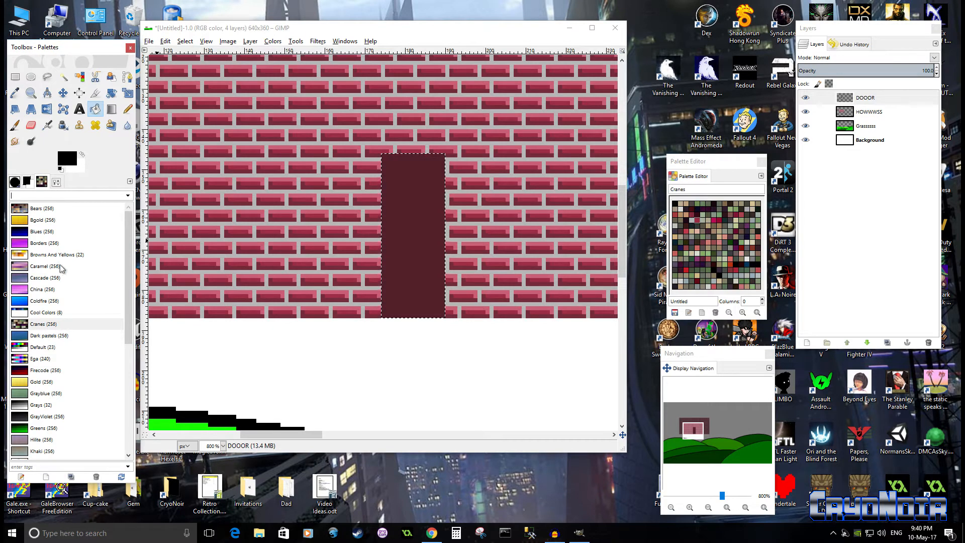
{"action": "scroll", "coordinate": [61, 270], "scroll_direction": "down", "scroll_amount": 3}
{"action": "scroll", "coordinate": [61, 270], "scroll_direction": "down", "scroll_amount": 2}
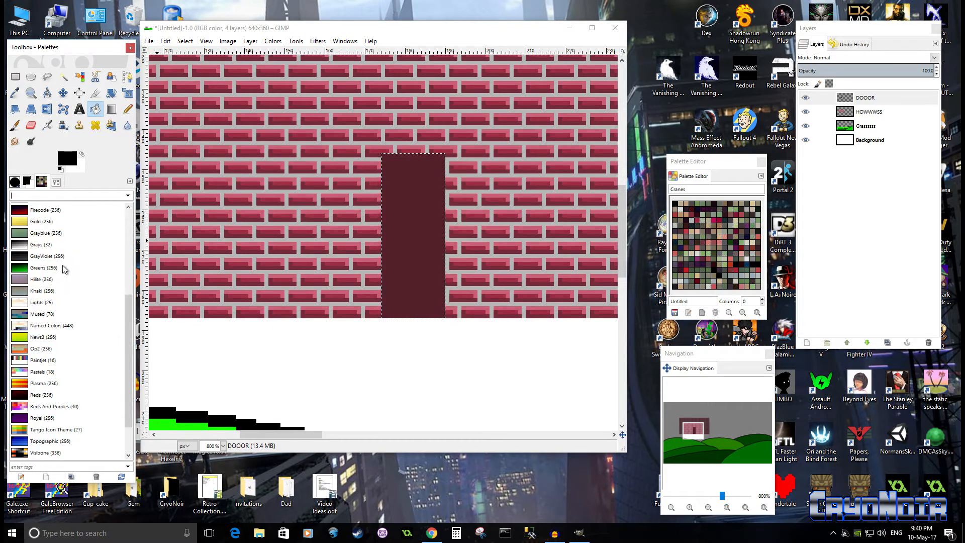
{"action": "scroll", "coordinate": [64, 269], "scroll_direction": "down", "scroll_amount": 2}
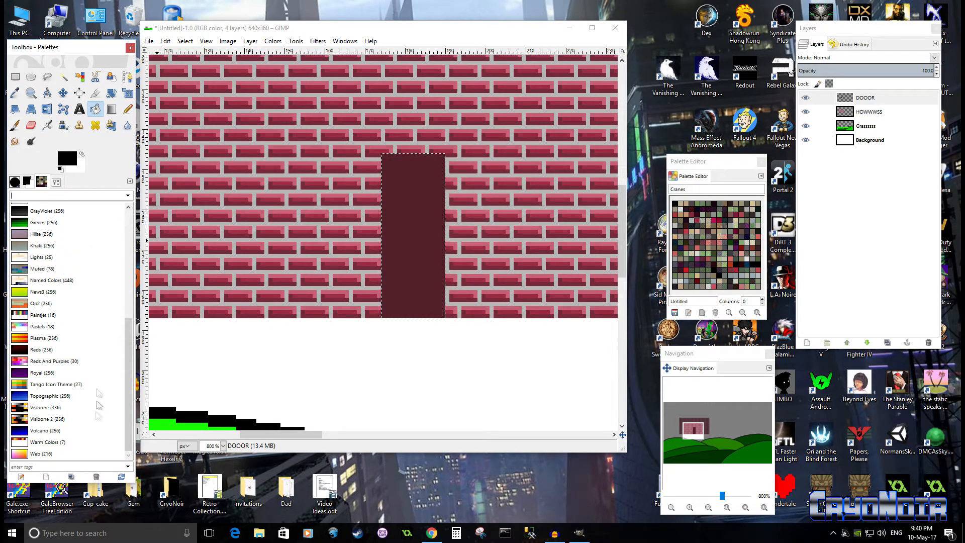
{"action": "left_click_drag", "start_coordinate": [131, 388], "coordinate": [142, 272]}
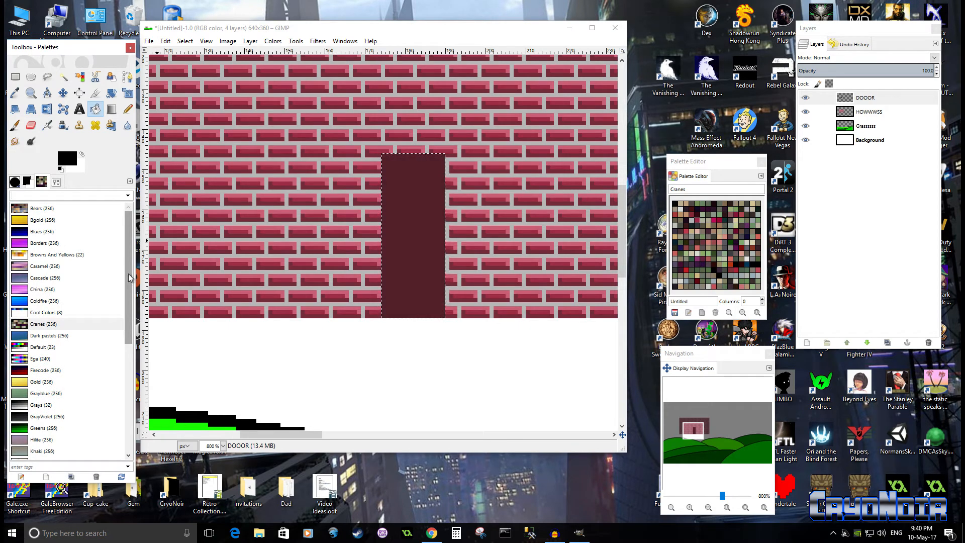
{"action": "left_click", "coordinate": [45, 302]}
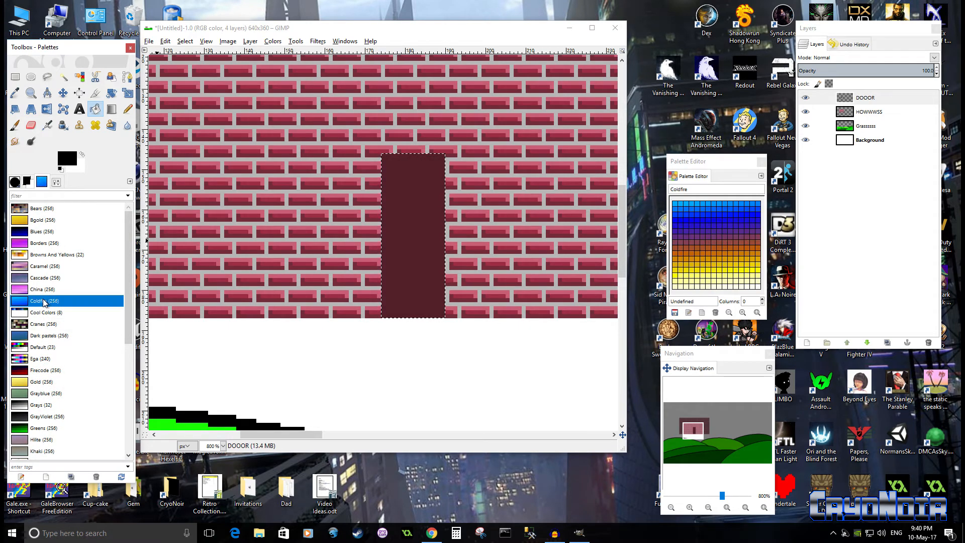
Step: Fill the selected doorway with a bright blue from the Coldfire palette and clear the selection
{"action": "left_click", "coordinate": [720, 220]}
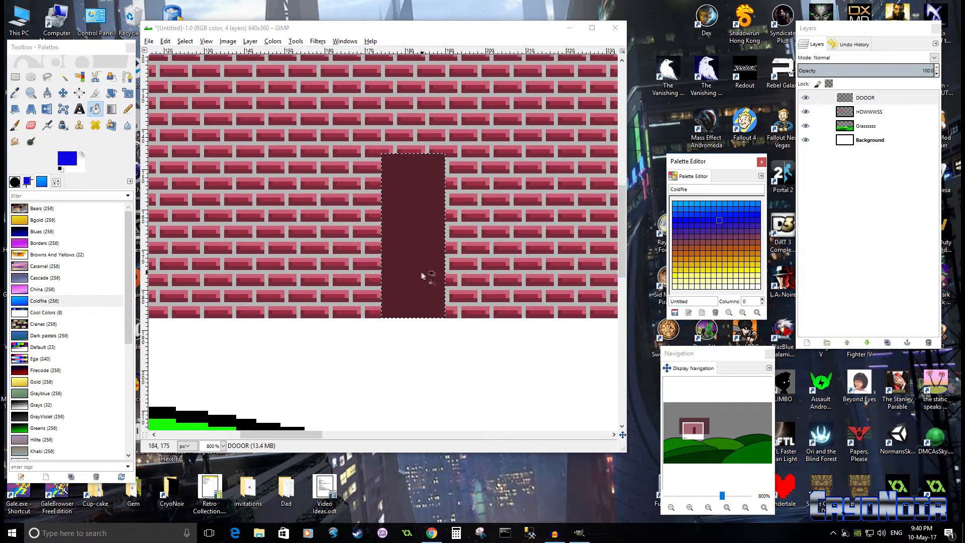
{"action": "left_click", "coordinate": [422, 227]}
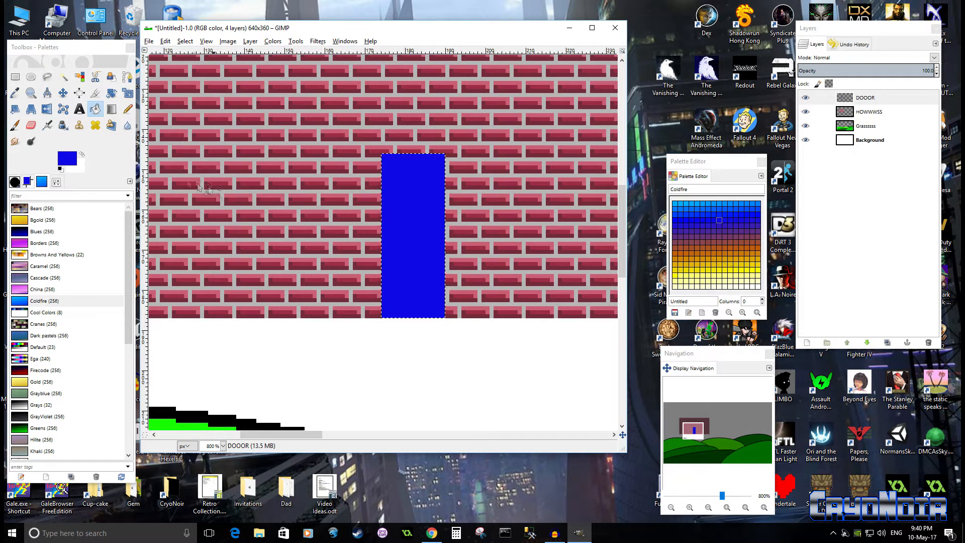
{"action": "left_click", "coordinate": [185, 41]}
{"action": "left_click", "coordinate": [196, 66]}
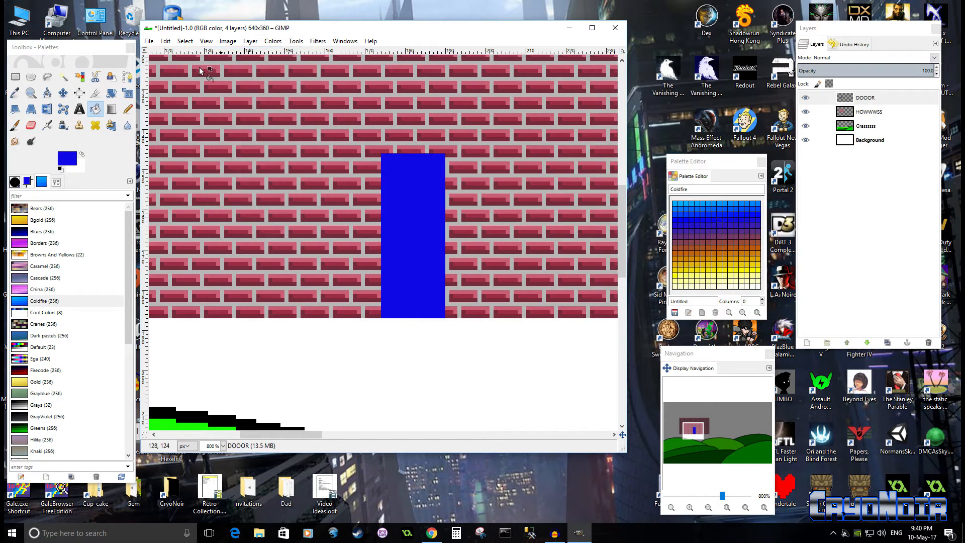
Step: Make a 7 × 23 px rectangular selection just inside the door's upper-left corner for the first panel
{"action": "left_click", "coordinate": [15, 77]}
{"action": "scroll", "coordinate": [430, 215], "scroll_direction": "up", "scroll_amount": 2}
{"action": "left_click_drag", "start_coordinate": [423, 218], "coordinate": [452, 248]}
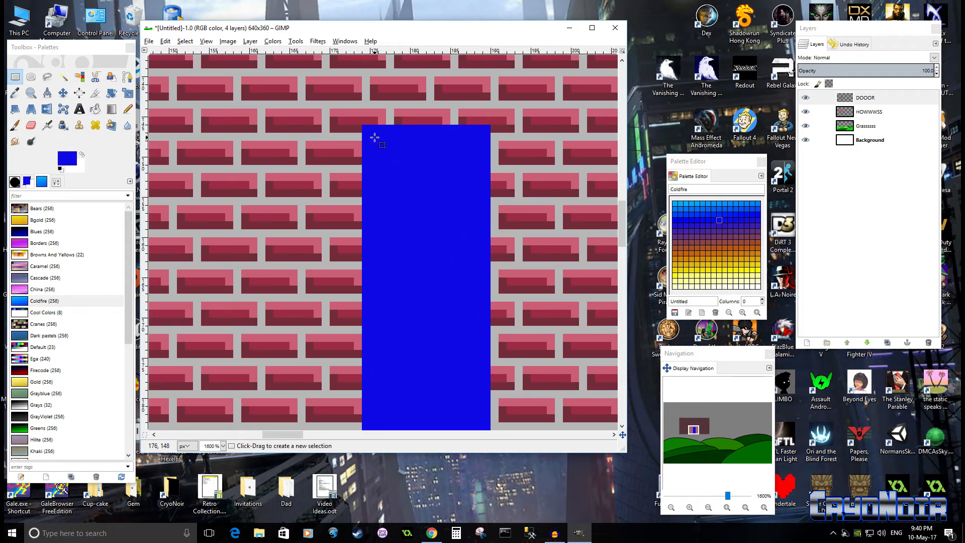
{"action": "left_click_drag", "start_coordinate": [373, 134], "coordinate": [426, 311]}
{"action": "scroll", "coordinate": [452, 312], "scroll_direction": "down", "scroll_amount": 2}
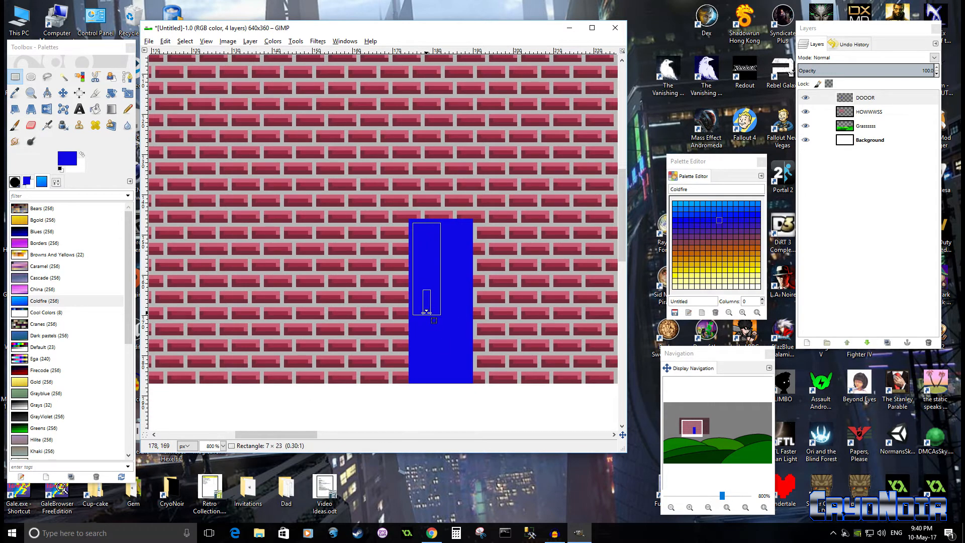
{"action": "scroll", "coordinate": [457, 297], "scroll_direction": "up", "scroll_amount": 2}
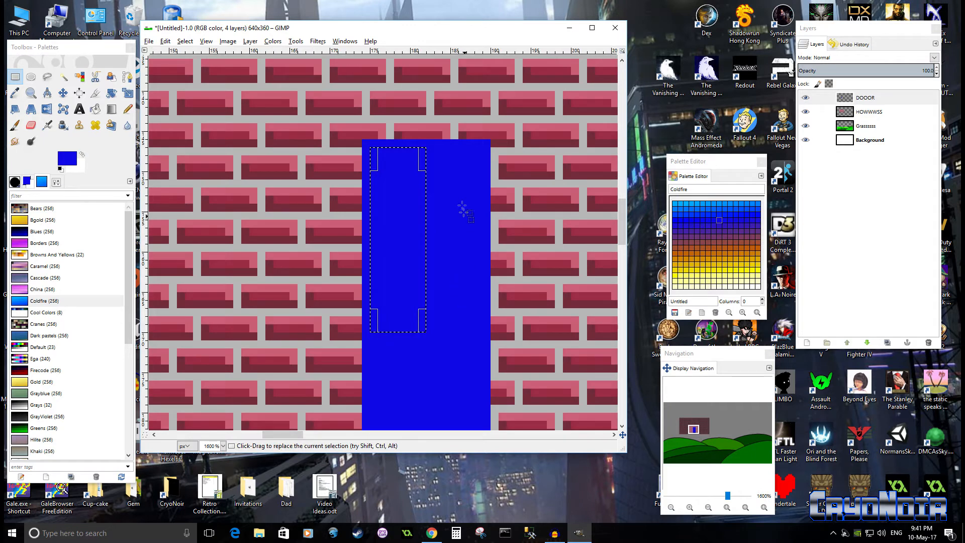
Step: Set the foreground color to darker blue 160eb8 and bucket-fill the selected panel area
{"action": "left_click", "coordinate": [69, 159]}
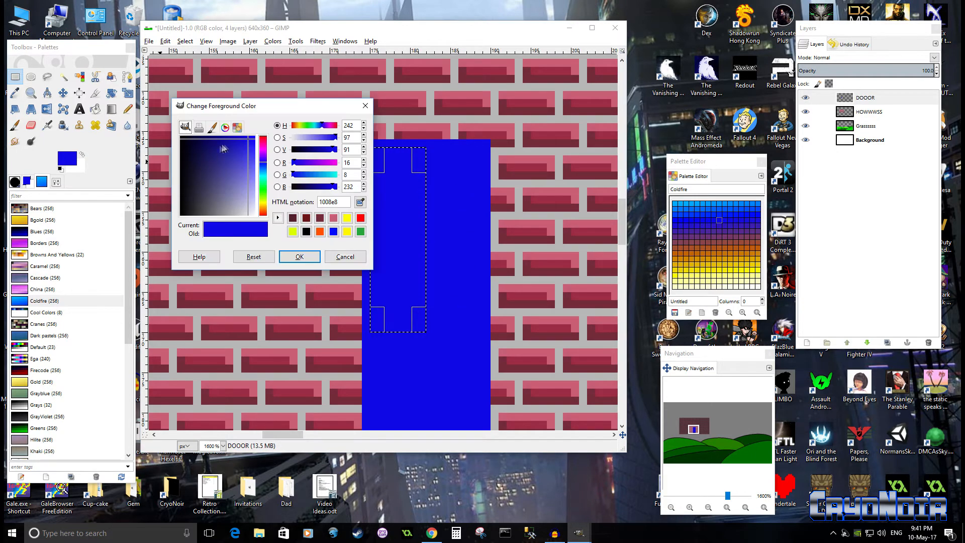
{"action": "left_click_drag", "start_coordinate": [249, 139], "coordinate": [235, 143]}
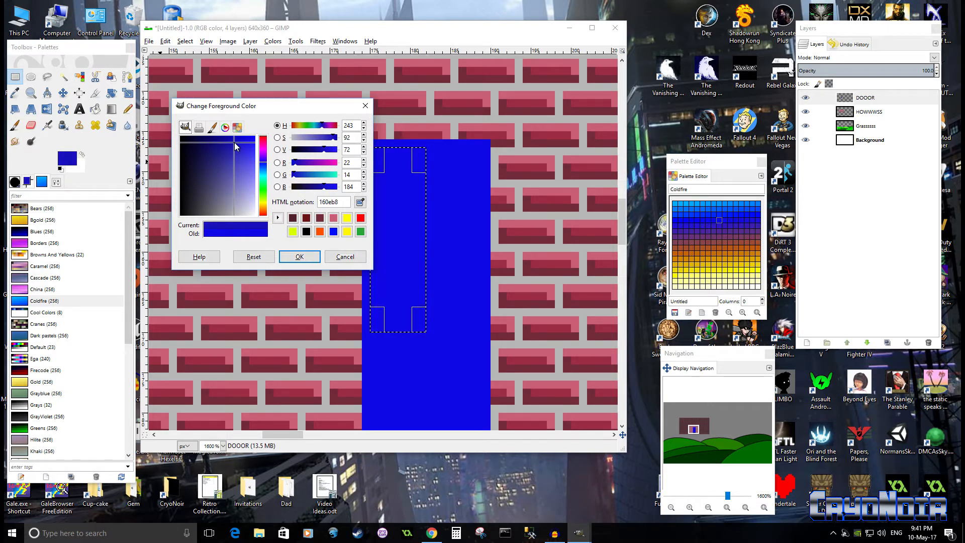
{"action": "left_click", "coordinate": [299, 256]}
{"action": "left_click", "coordinate": [95, 114]}
{"action": "left_click", "coordinate": [400, 231]}
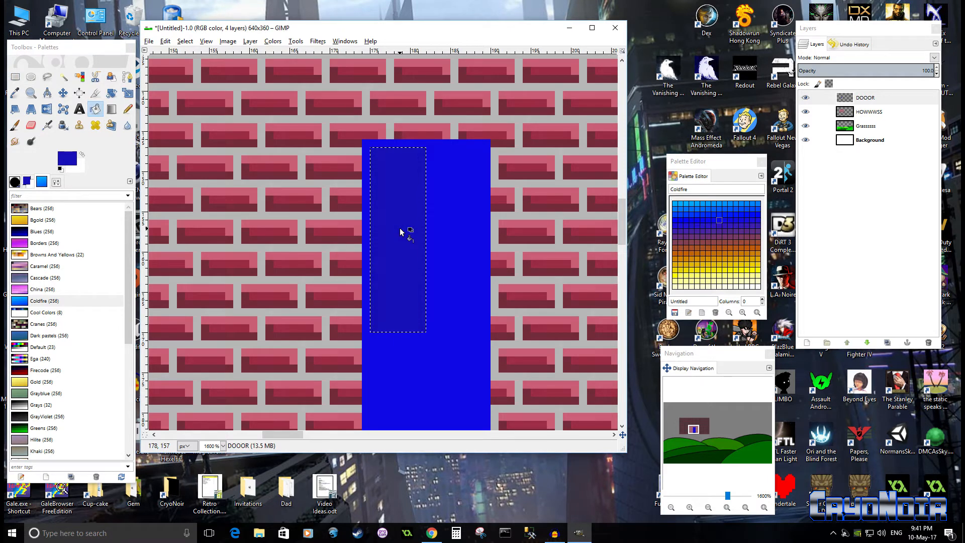
Step: Shrink the panel selection by 1 px
{"action": "left_click", "coordinate": [185, 42]}
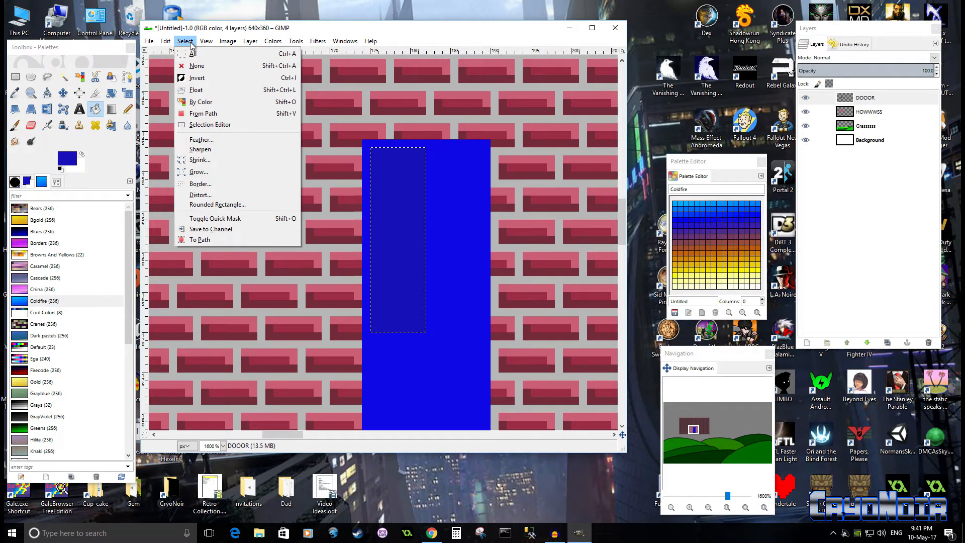
{"action": "left_click", "coordinate": [200, 160]}
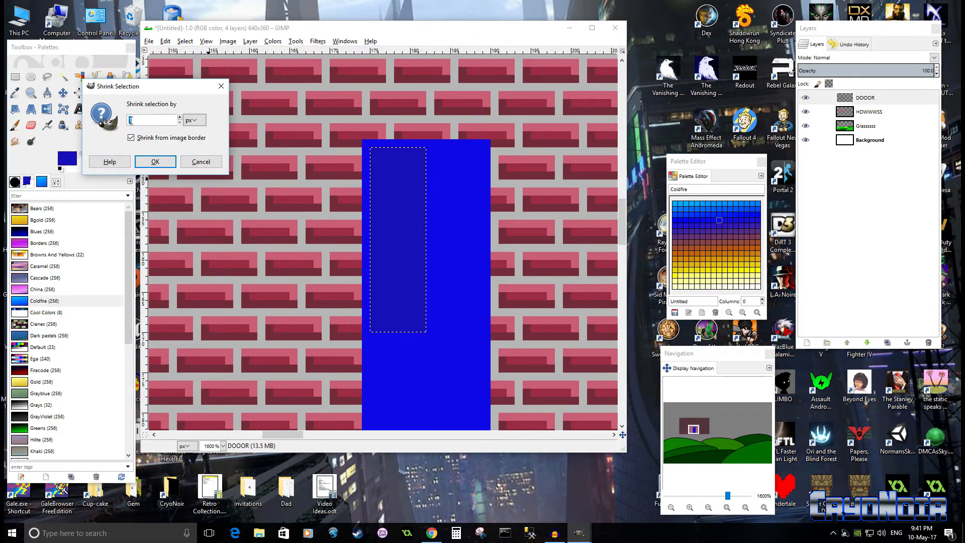
{"action": "left_click", "coordinate": [156, 162]}
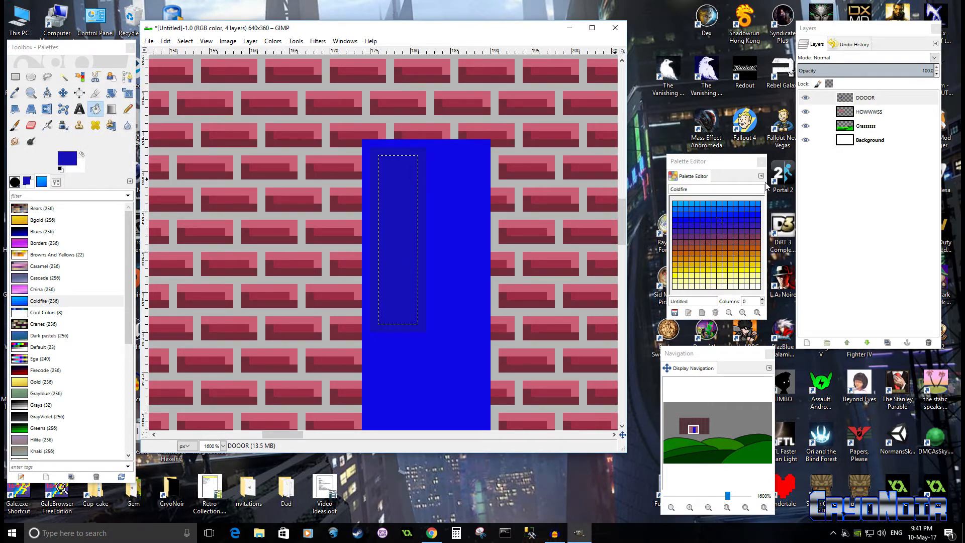
Step: Fill the shrunken selection with the door's bright blue from the Coldfire palette and clear the selection
{"action": "left_click", "coordinate": [719, 220]}
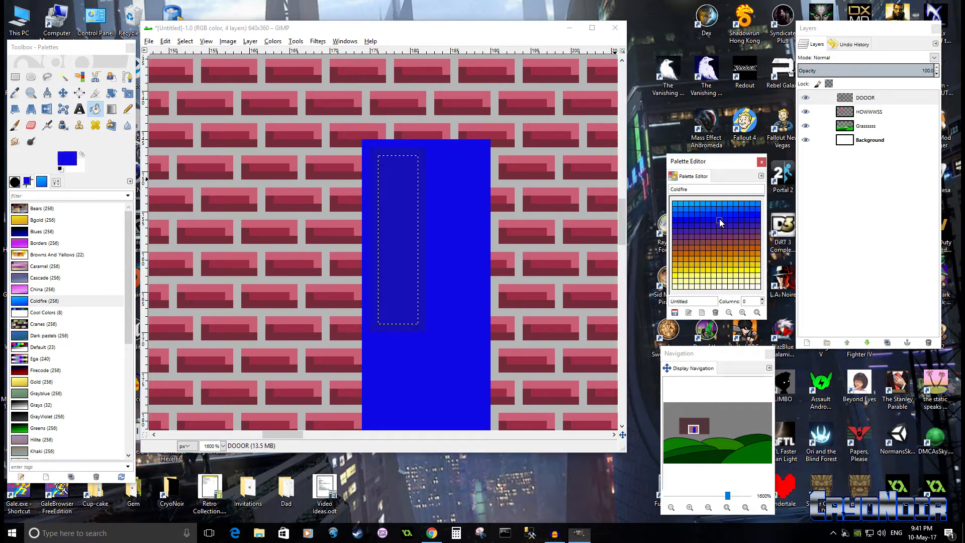
{"action": "left_click", "coordinate": [95, 110]}
{"action": "left_click", "coordinate": [397, 226]}
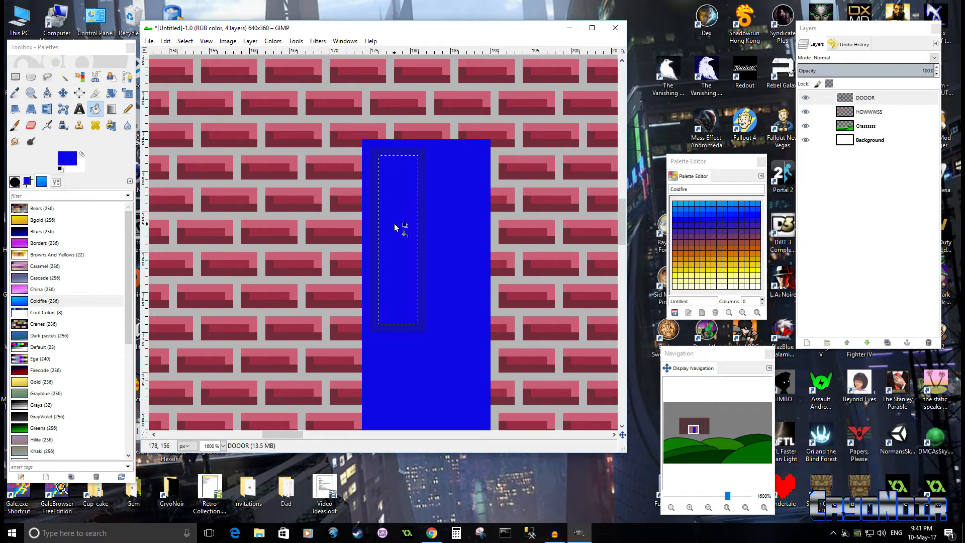
{"action": "scroll", "coordinate": [395, 227], "scroll_direction": "down", "scroll_amount": 2, "text": "ctrl"}
{"action": "left_click", "coordinate": [185, 42]}
{"action": "left_click", "coordinate": [202, 73]}
{"action": "scroll", "coordinate": [420, 261], "scroll_direction": "up", "scroll_amount": 1, "text": "ctrl"}
{"action": "scroll", "coordinate": [419, 260], "scroll_direction": "down", "scroll_amount": 2, "text": "ctrl"}
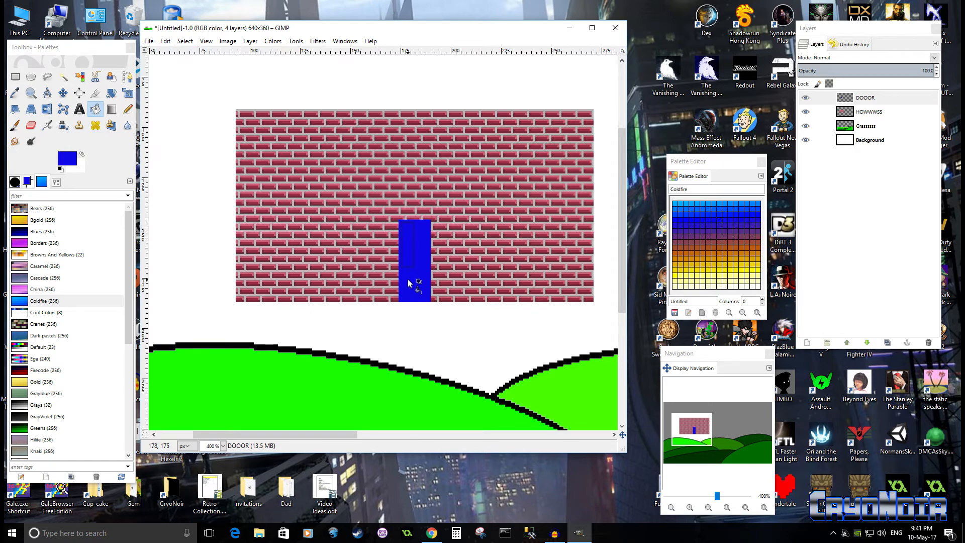
{"action": "scroll", "coordinate": [408, 283], "scroll_direction": "up", "scroll_amount": 4, "text": "ctrl"}
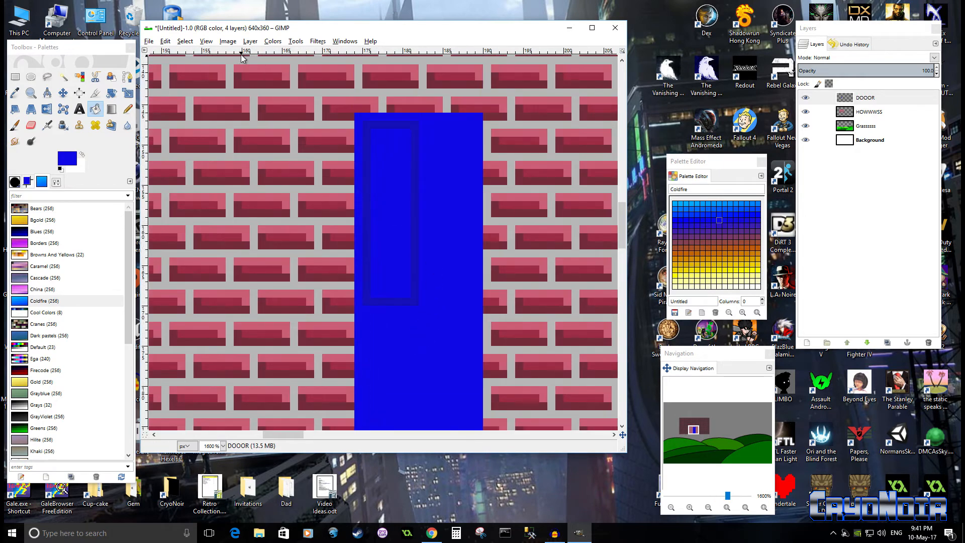
{"action": "left_click", "coordinate": [15, 77]}
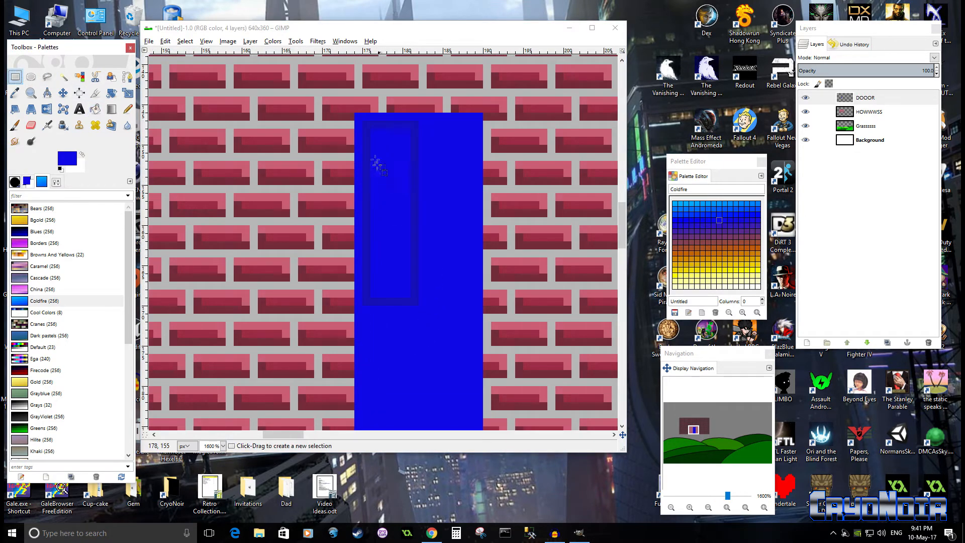
{"action": "left_click_drag", "start_coordinate": [355, 121], "coordinate": [435, 312]}
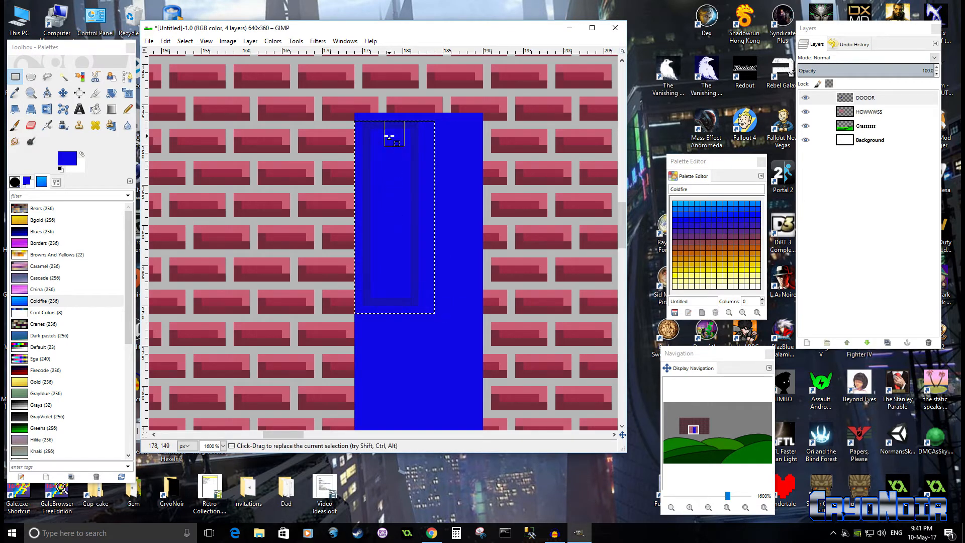
{"action": "left_click", "coordinate": [391, 132]}
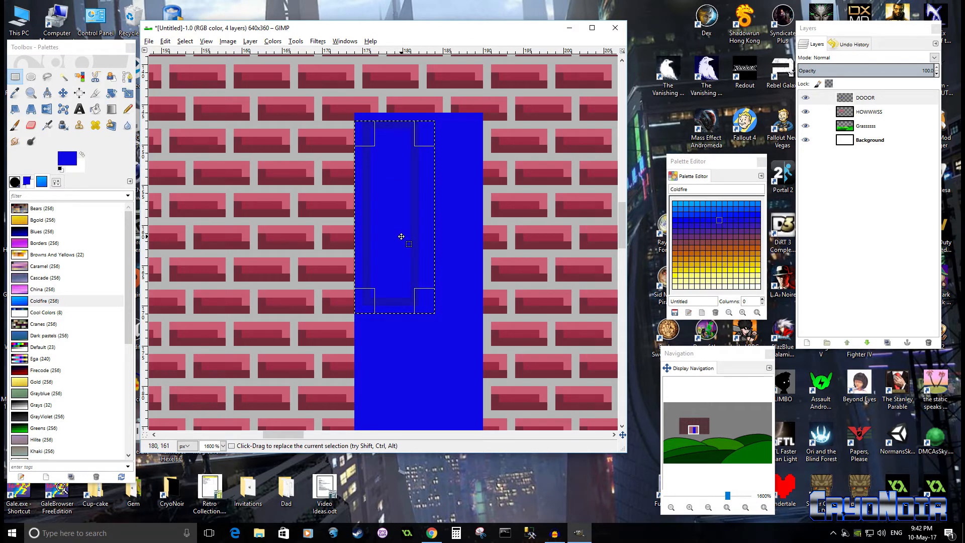
{"action": "key", "text": "ctrl+x"}
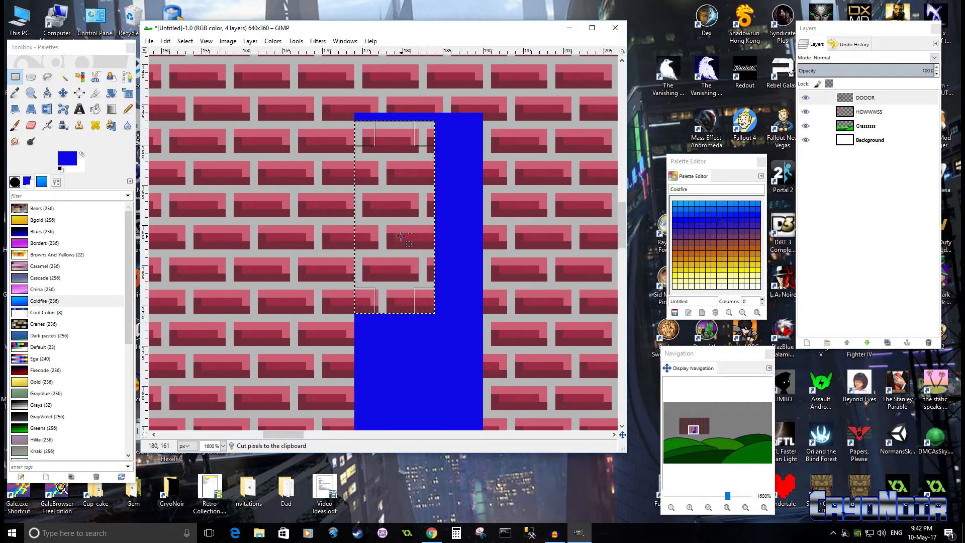
{"action": "left_click", "coordinate": [63, 95]}
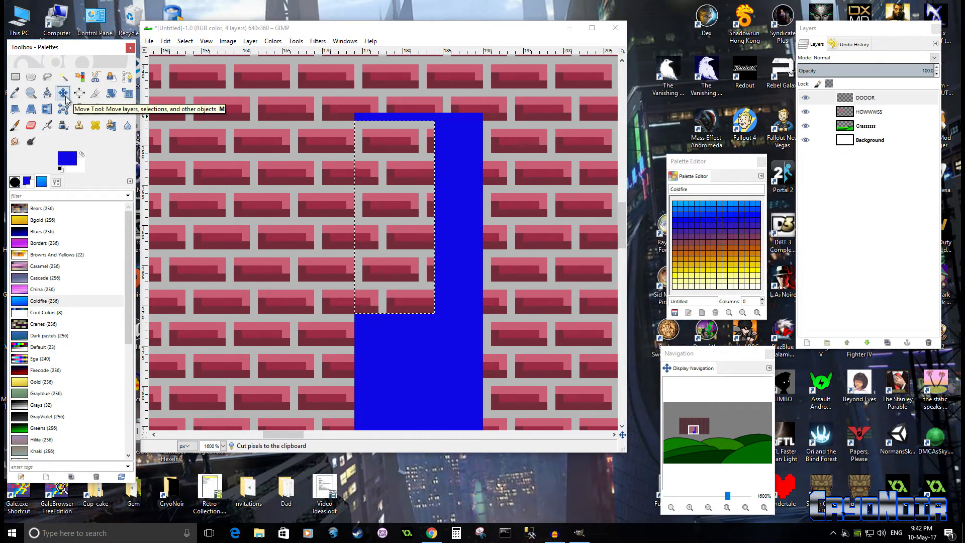
{"action": "key", "text": "ctrl+v"}
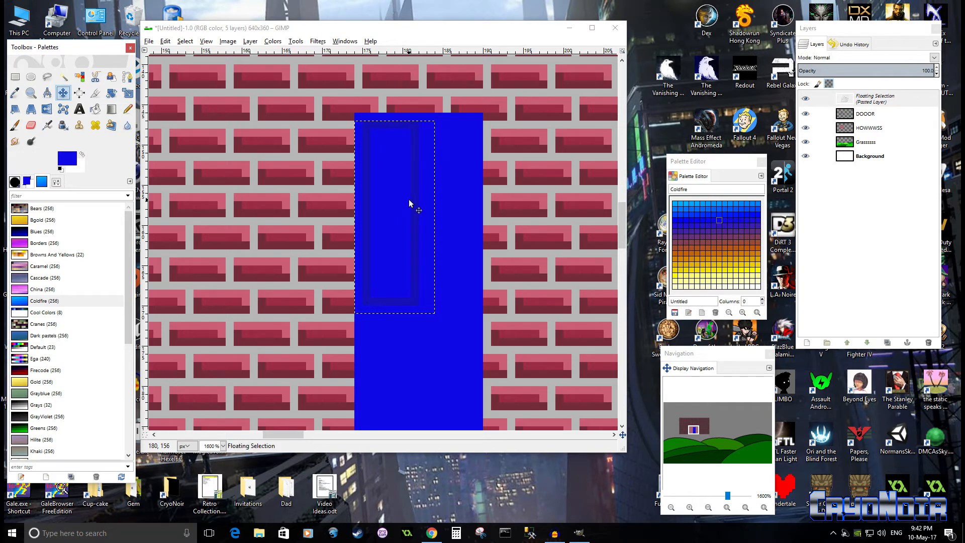
{"action": "left_click_drag", "start_coordinate": [389, 204], "coordinate": [415, 205]}
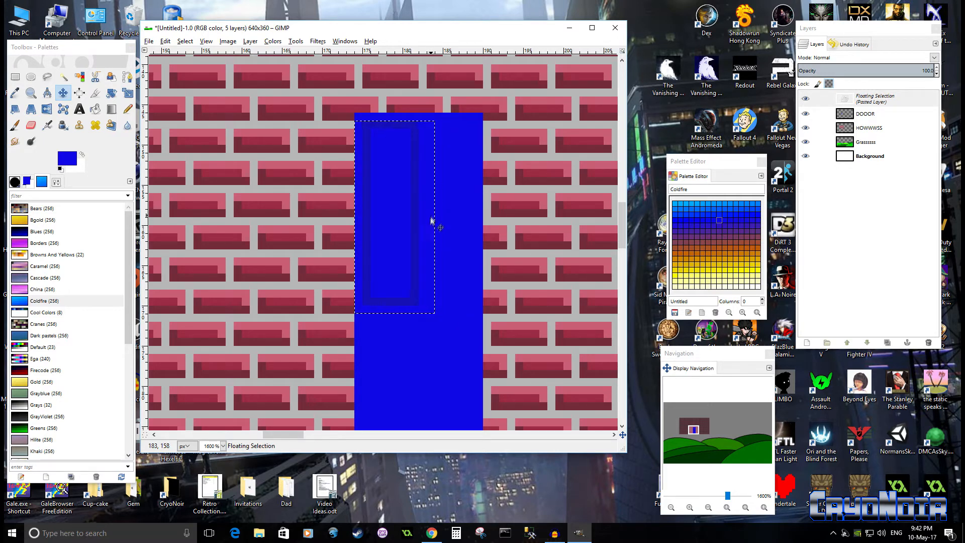
{"action": "left_click", "coordinate": [15, 76]}
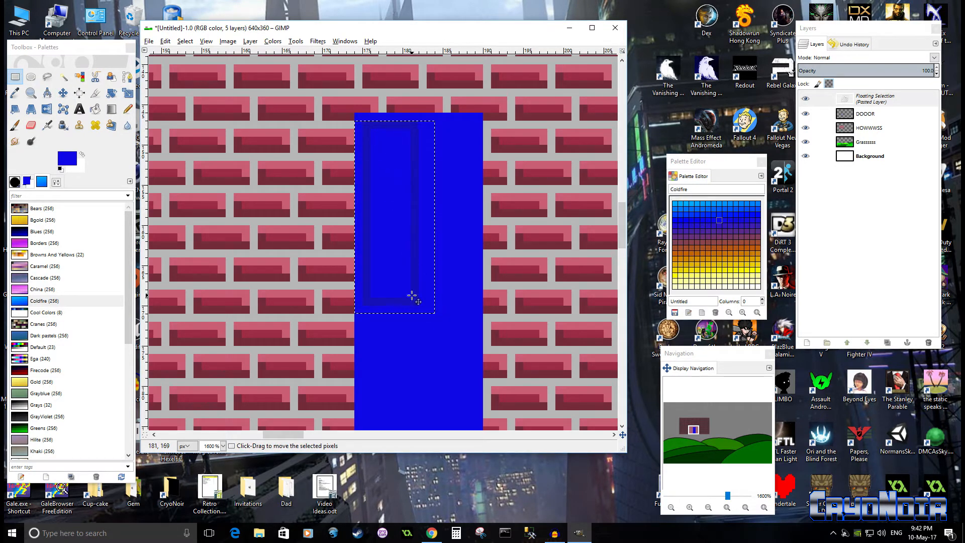
{"action": "left_click_drag", "start_coordinate": [398, 312], "coordinate": [400, 303]}
{"action": "key", "text": "ctrl+z"}
{"action": "key", "text": "ctrl+z"}
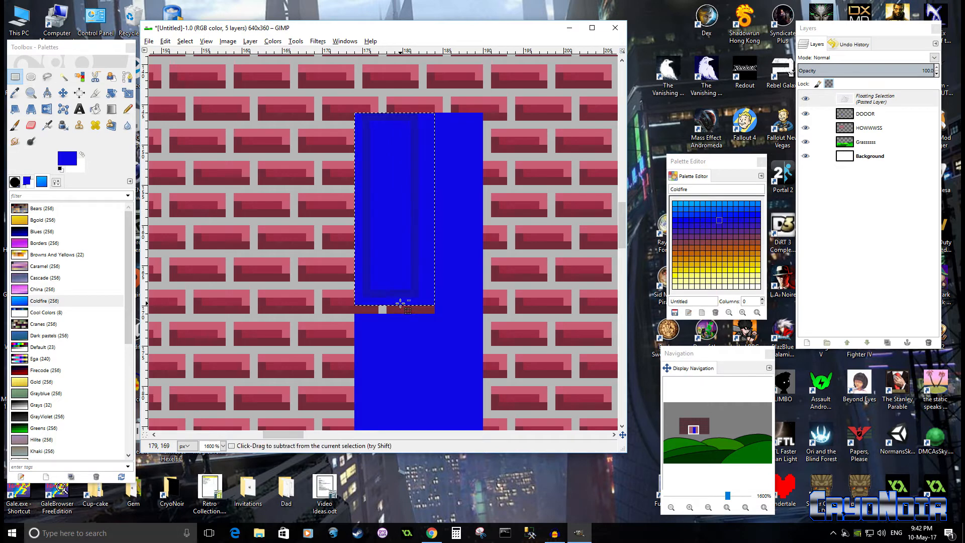
{"action": "key", "text": "ctrl+z"}
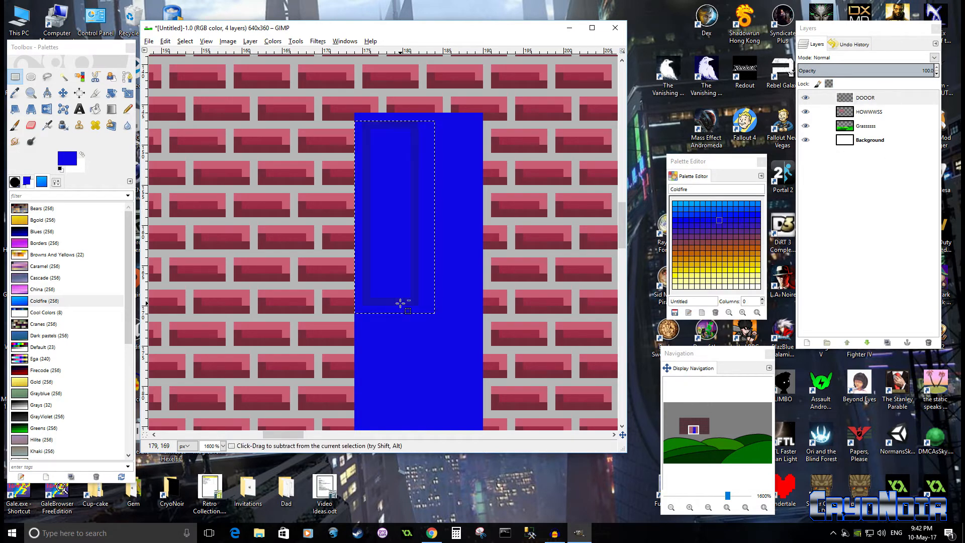
{"action": "key", "text": "ctrl+z"}
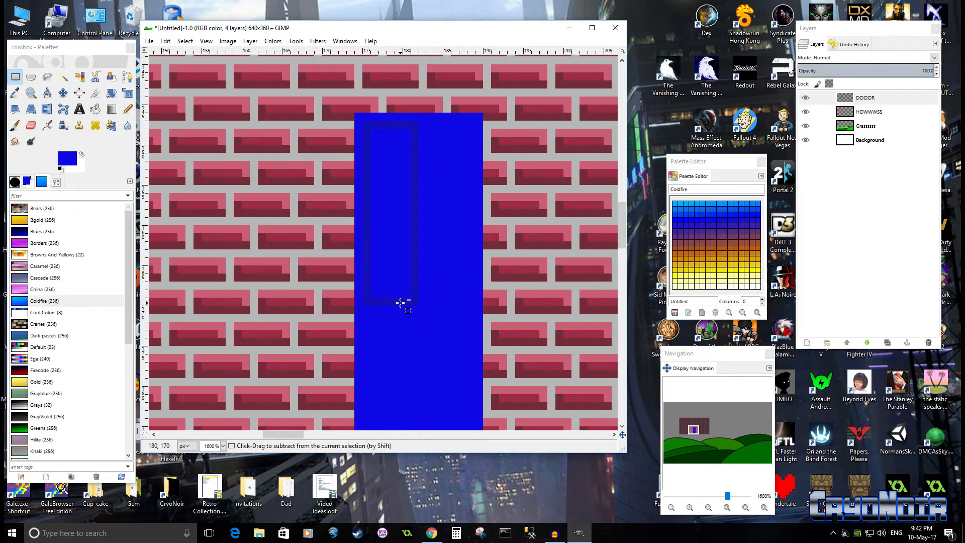
Step: Select the upper-left door panel exactly along its dark outline, then cut it and paste it as a floating selection
{"action": "left_click", "coordinate": [16, 78]}
{"action": "left_click_drag", "start_coordinate": [355, 121], "coordinate": [417, 308]}
{"action": "left_click_drag", "start_coordinate": [362, 241], "coordinate": [375, 241]}
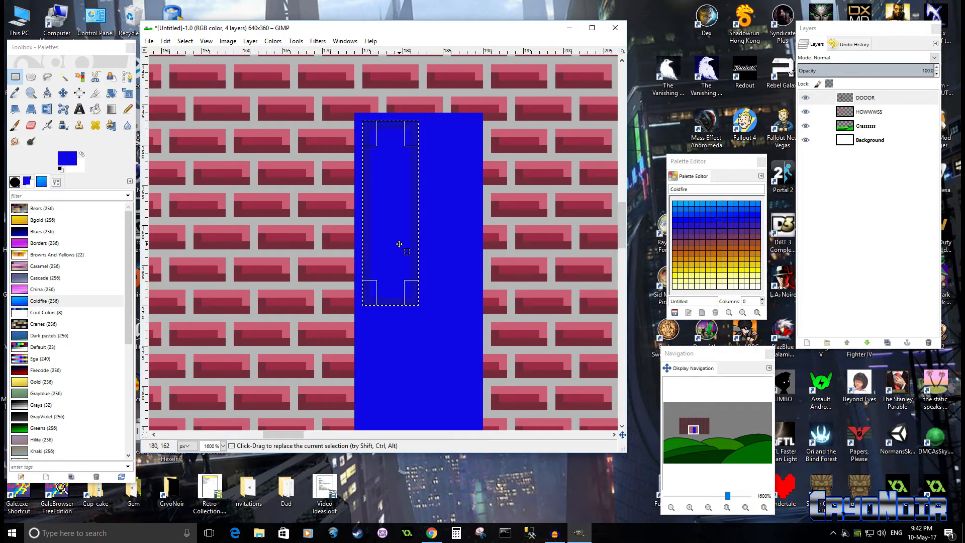
{"action": "key", "text": "ctrl+x"}
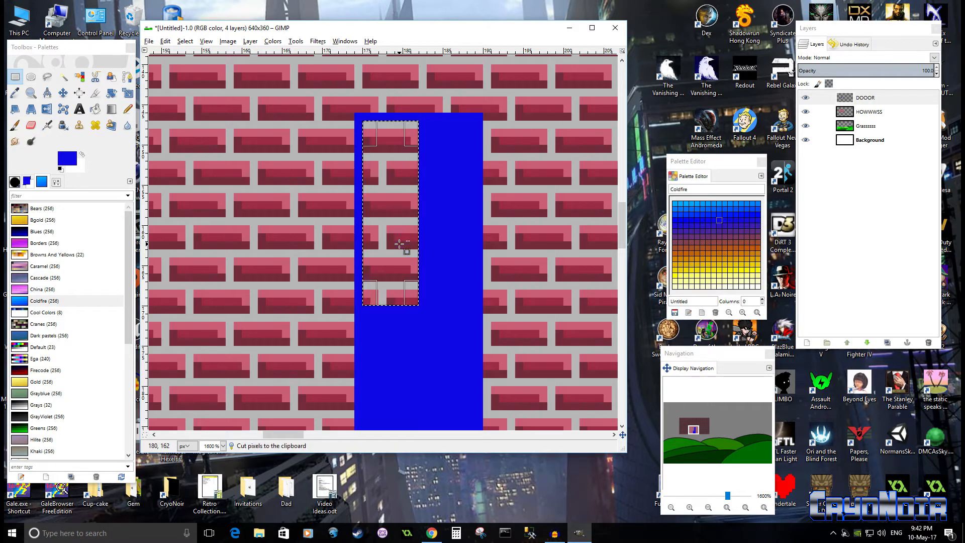
{"action": "left_click", "coordinate": [63, 94]}
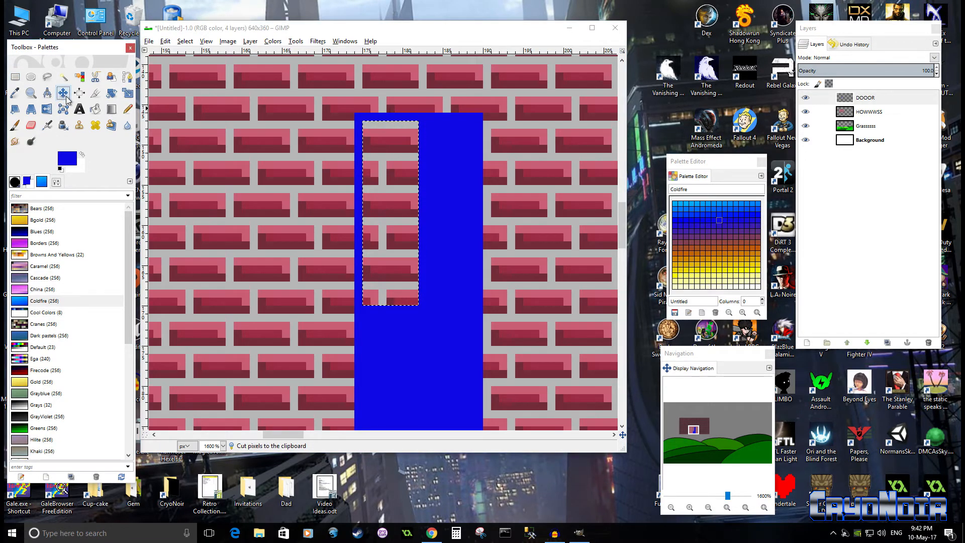
{"action": "key", "text": "ctrl+v"}
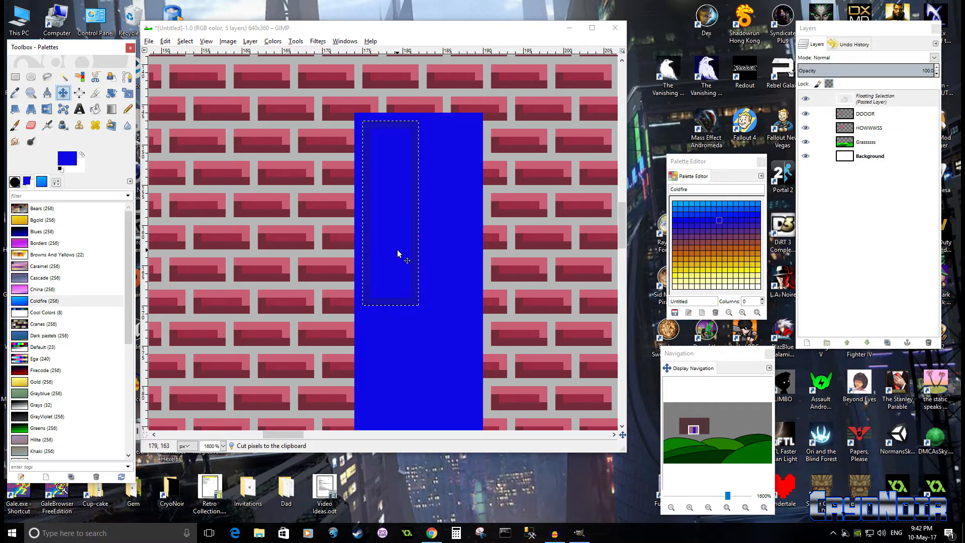
Step: Place a pasted copy of the panel 8 px to the right, in the door's upper-right part
{"action": "left_click", "coordinate": [390, 237]}
{"action": "left_click_drag", "start_coordinate": [390, 236], "coordinate": [453, 240]}
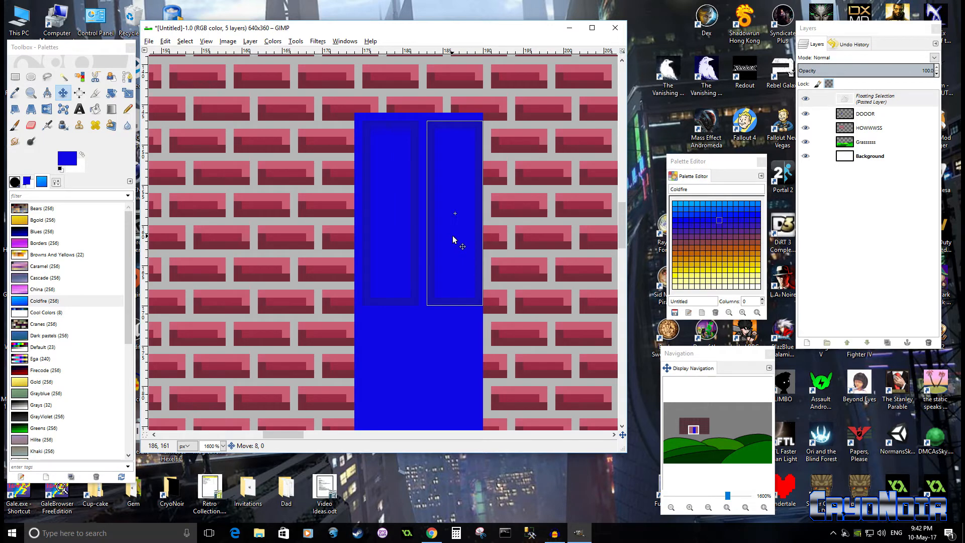
{"action": "left_click_drag", "start_coordinate": [453, 239], "coordinate": [452, 239]}
{"action": "scroll", "coordinate": [452, 239], "scroll_direction": "down", "scroll_amount": 3}
{"action": "scroll", "coordinate": [453, 239], "scroll_direction": "up", "scroll_amount": 3}
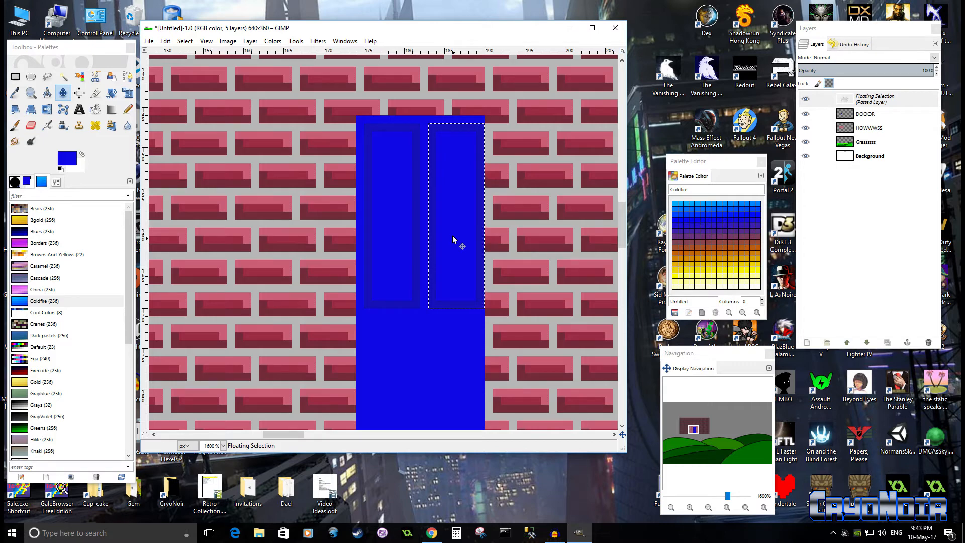
Step: Place pasted panel copies in the door's lower-right and lower-left parts and anchor the floating selection to the DOOOR layer
{"action": "left_click_drag", "start_coordinate": [453, 239], "coordinate": [393, 288]}
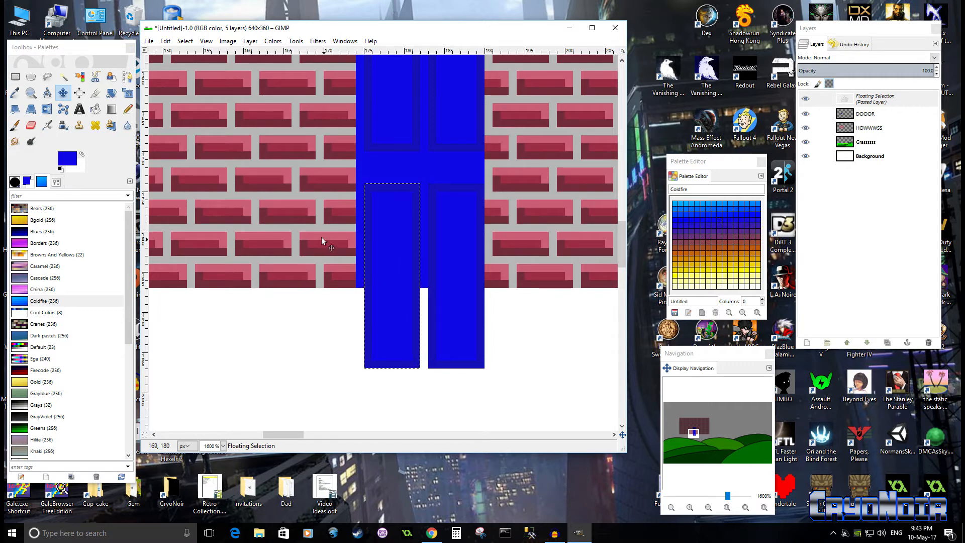
{"action": "left_click", "coordinate": [185, 41]}
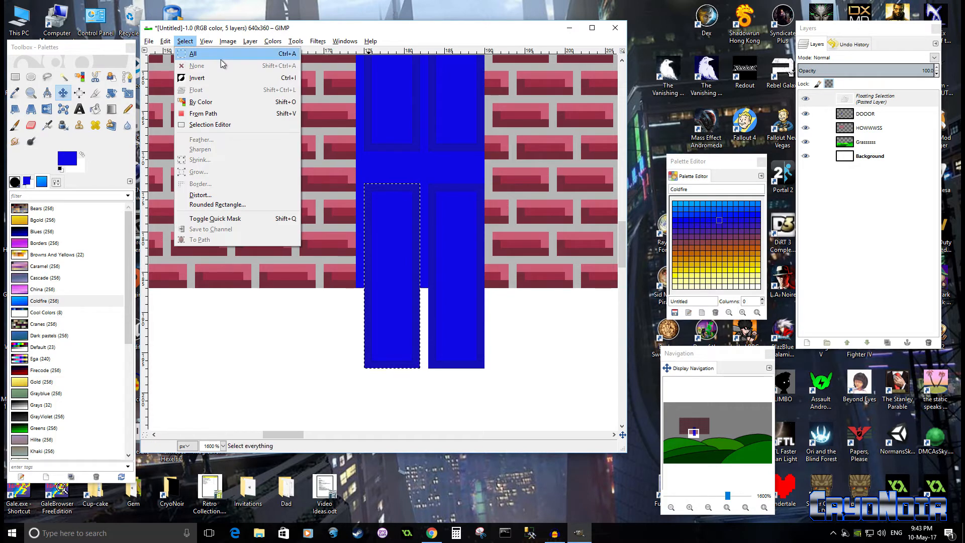
{"action": "left_click", "coordinate": [185, 41]}
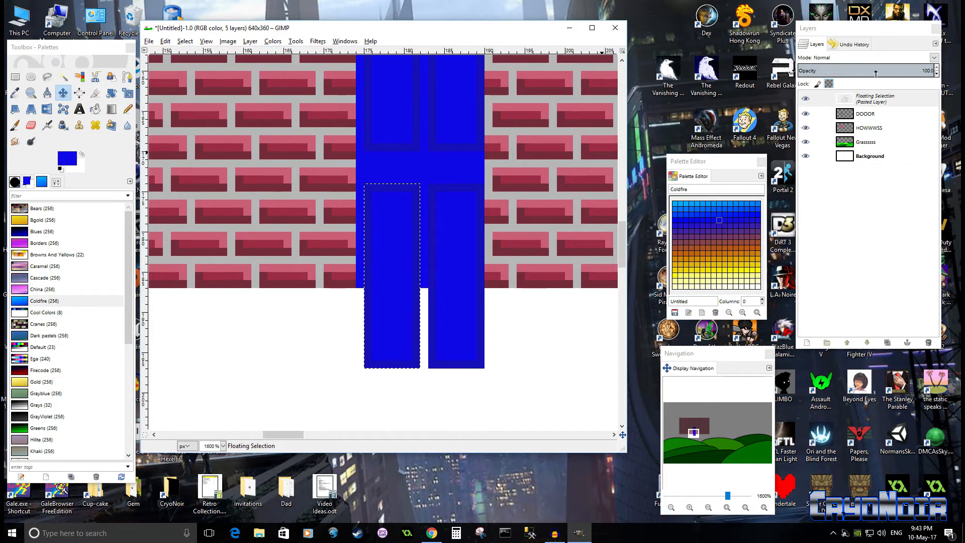
{"action": "right_click", "coordinate": [888, 100]}
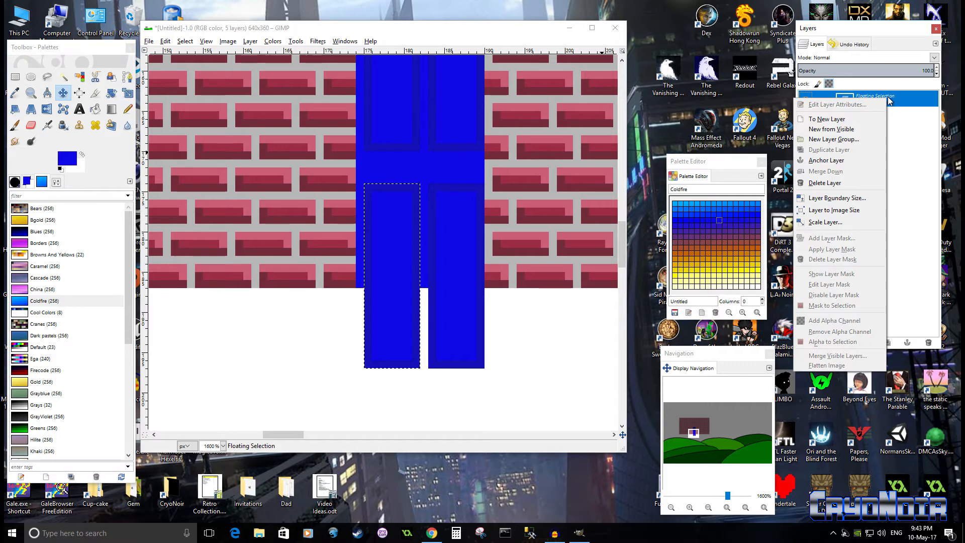
{"action": "left_click", "coordinate": [835, 160]}
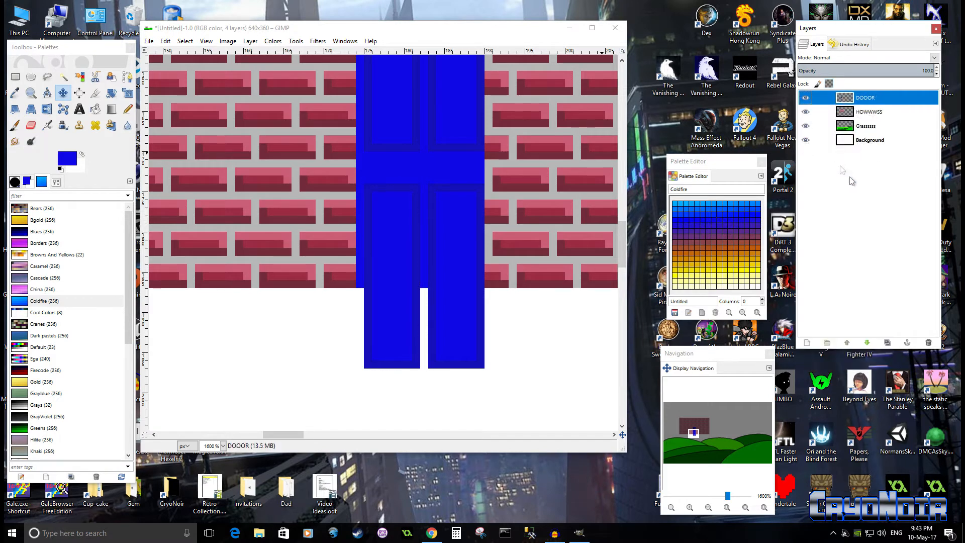
Step: Cut the lower-left panel's bottom part that hangs below the wall, paste it and move it up 11 px to shorten the panel
{"action": "left_click", "coordinate": [15, 77]}
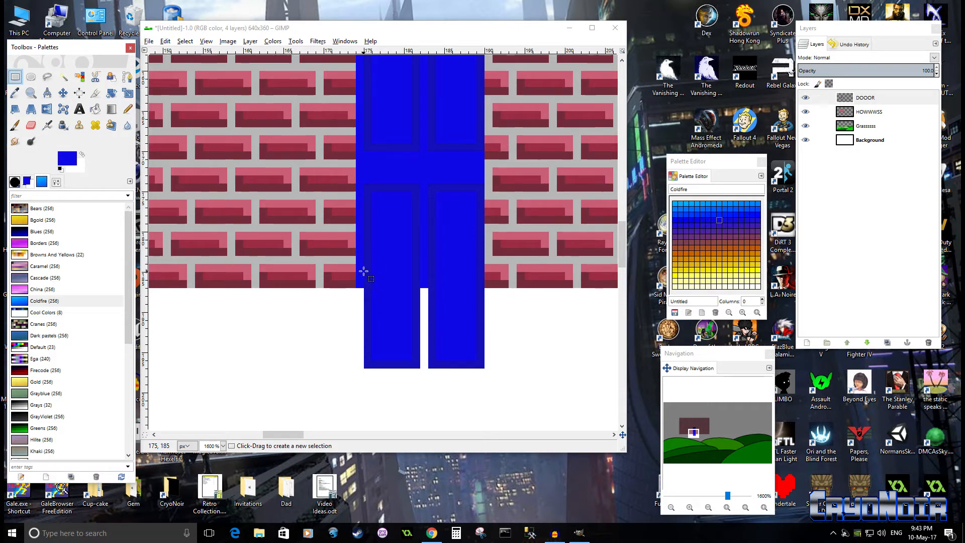
{"action": "left_click_drag", "start_coordinate": [365, 272], "coordinate": [420, 369]}
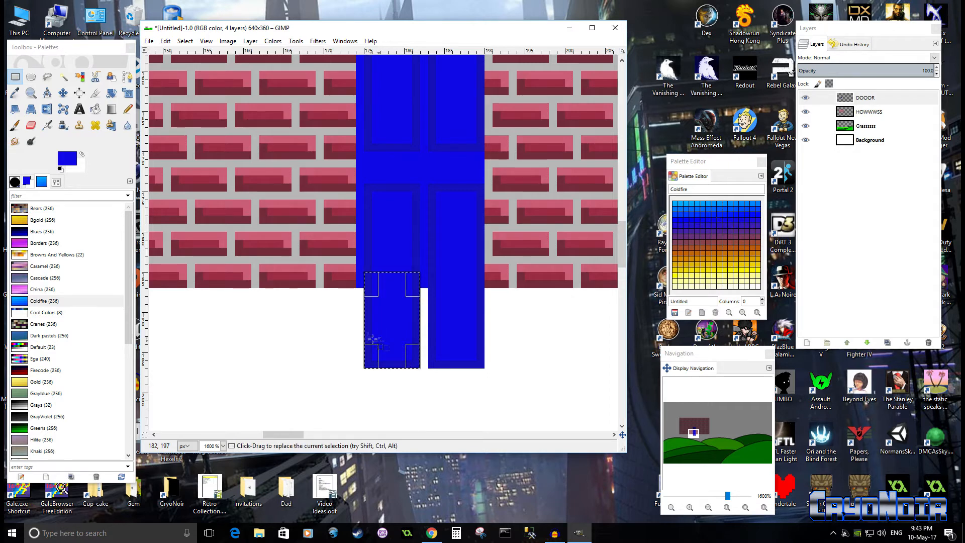
{"action": "key", "text": "ctrl+x"}
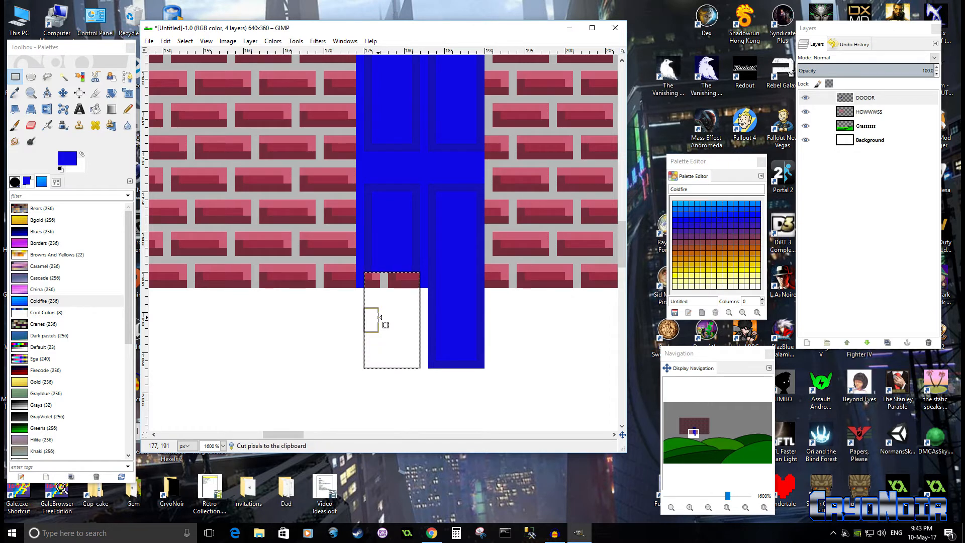
{"action": "key", "text": "ctrl+v"}
{"action": "left_click_drag", "start_coordinate": [386, 322], "coordinate": [384, 234]}
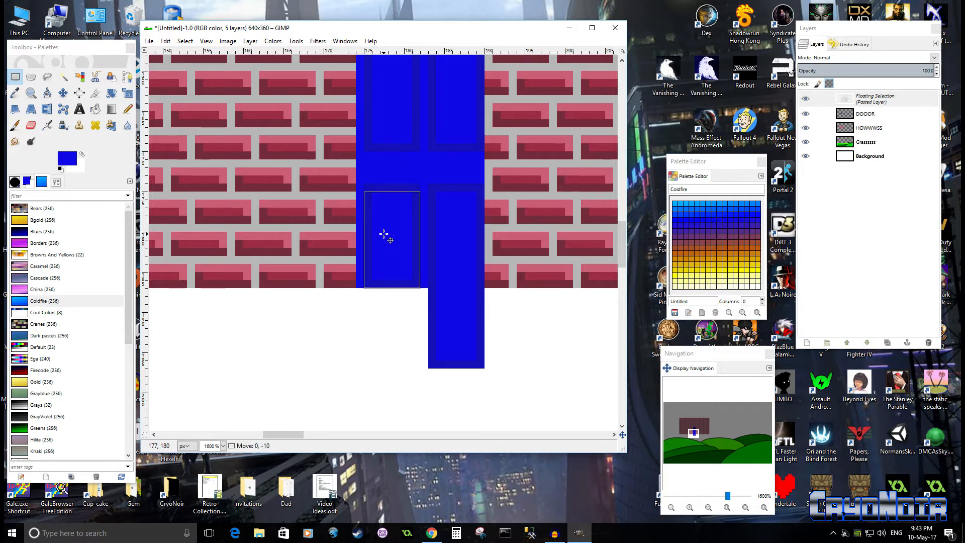
Step: Place another copy of the shortened panel piece on the lower-right panel and anchor it to the DOOOR layer
{"action": "left_click_drag", "start_coordinate": [384, 232], "coordinate": [451, 230]}
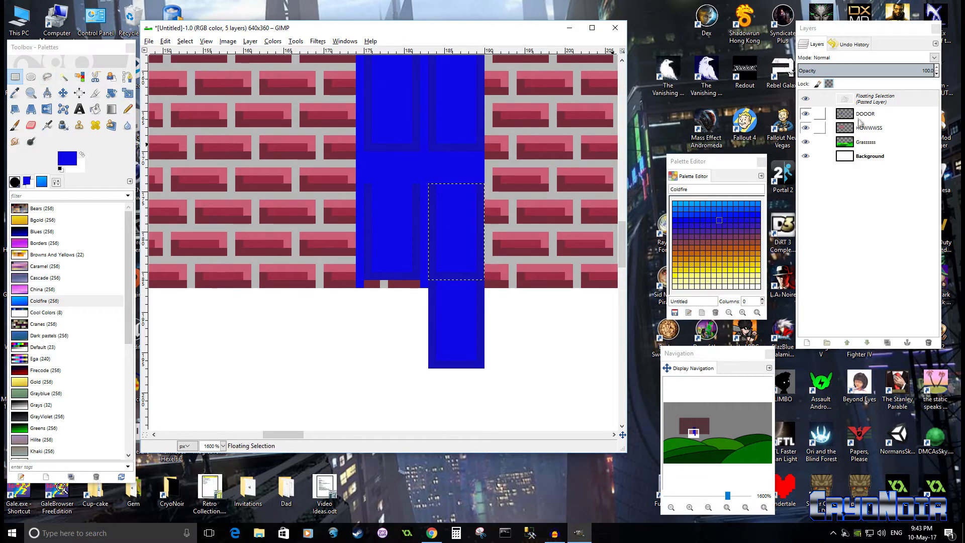
{"action": "right_click", "coordinate": [874, 100]}
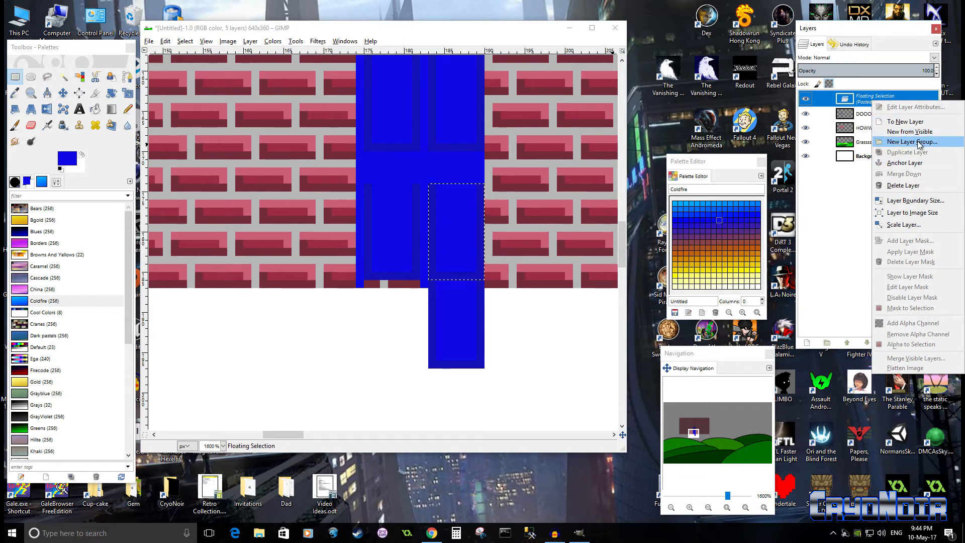
{"action": "left_click", "coordinate": [907, 163]}
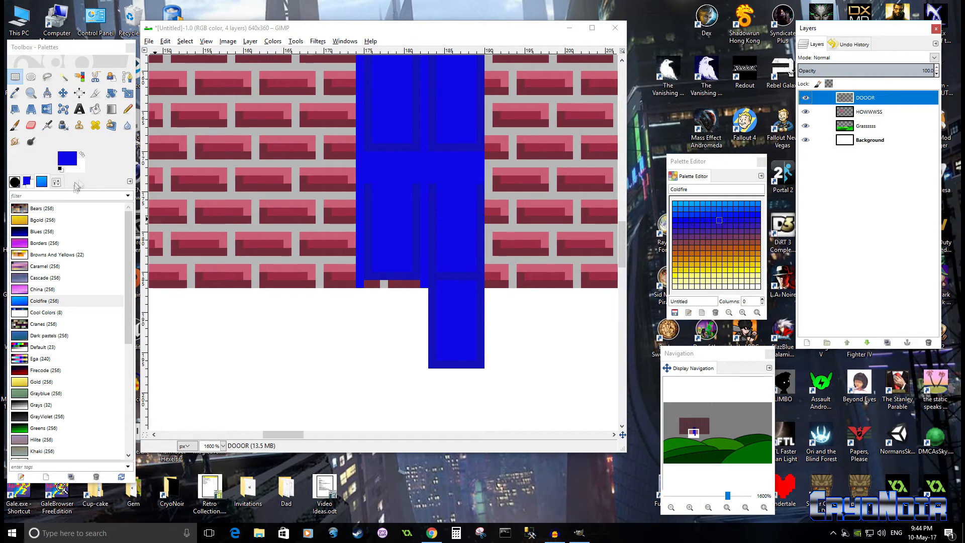
Step: Pick the dark blue of the panel outline and redraw the top edges of both lower panels with the Pencil
{"action": "left_click", "coordinate": [128, 114]}
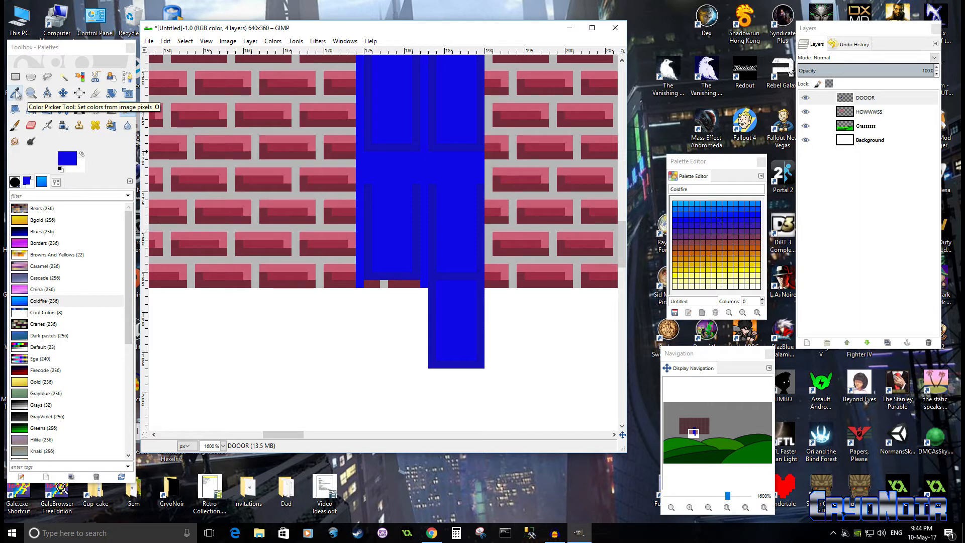
{"action": "left_click", "coordinate": [15, 94]}
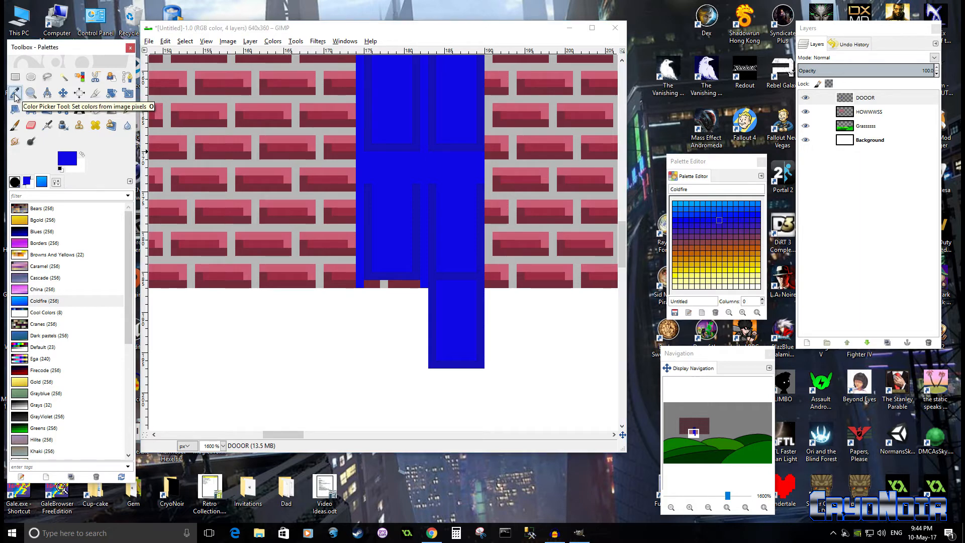
{"action": "left_click", "coordinate": [368, 219]}
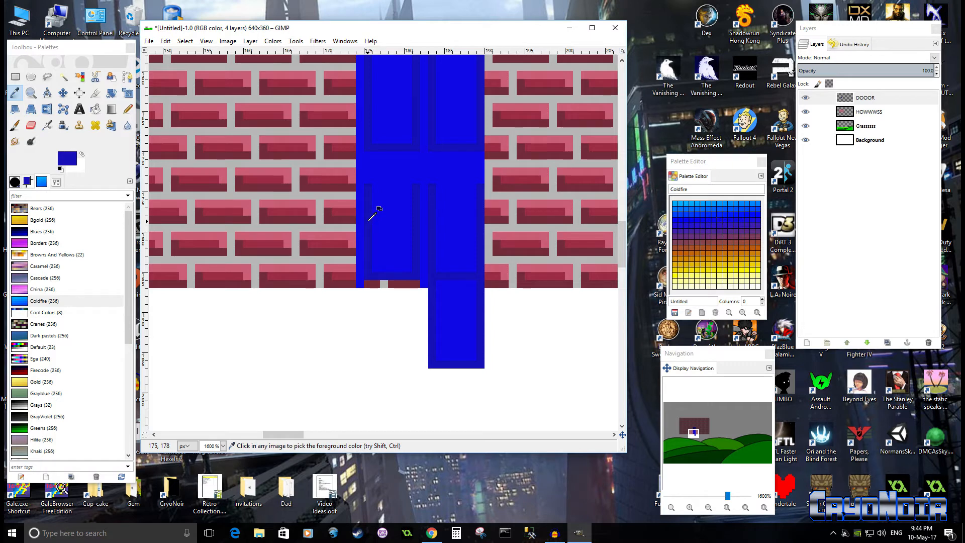
{"action": "left_click", "coordinate": [128, 108]}
{"action": "left_click", "coordinate": [409, 188]}
{"action": "left_click_drag", "start_coordinate": [433, 188], "coordinate": [479, 189]}
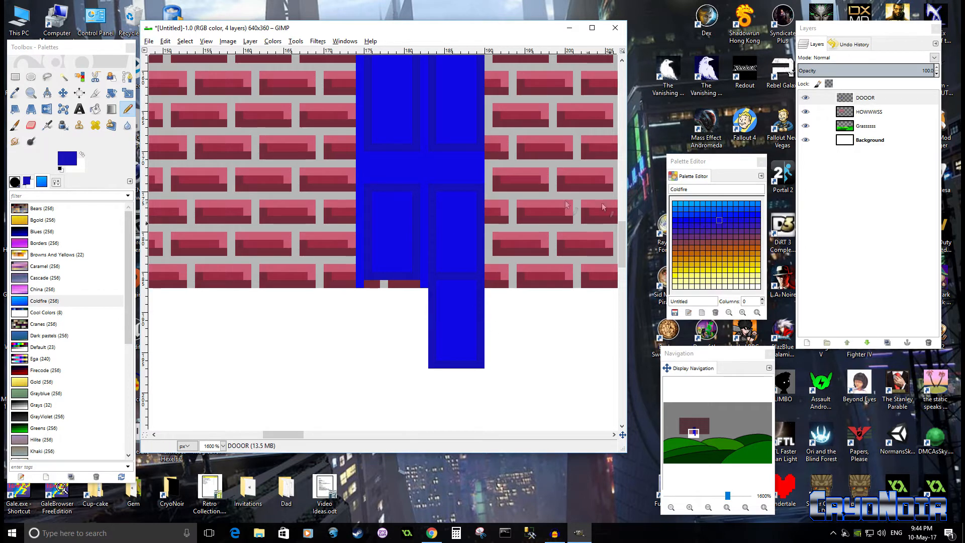
Step: Paint the pixel row beneath the lower panels with the door's bright blue from the Coldfire palette
{"action": "left_click", "coordinate": [720, 220]}
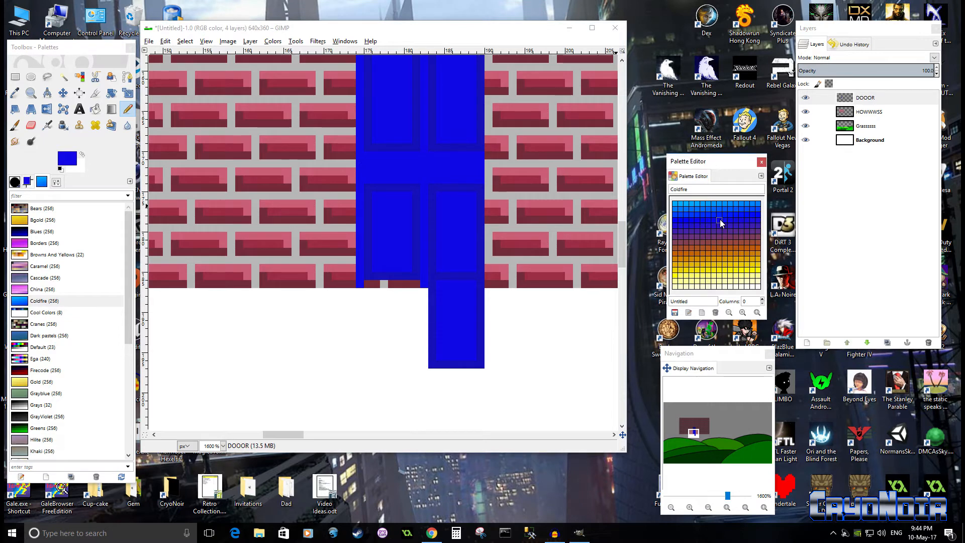
{"action": "left_click_drag", "start_coordinate": [368, 286], "coordinate": [393, 284]}
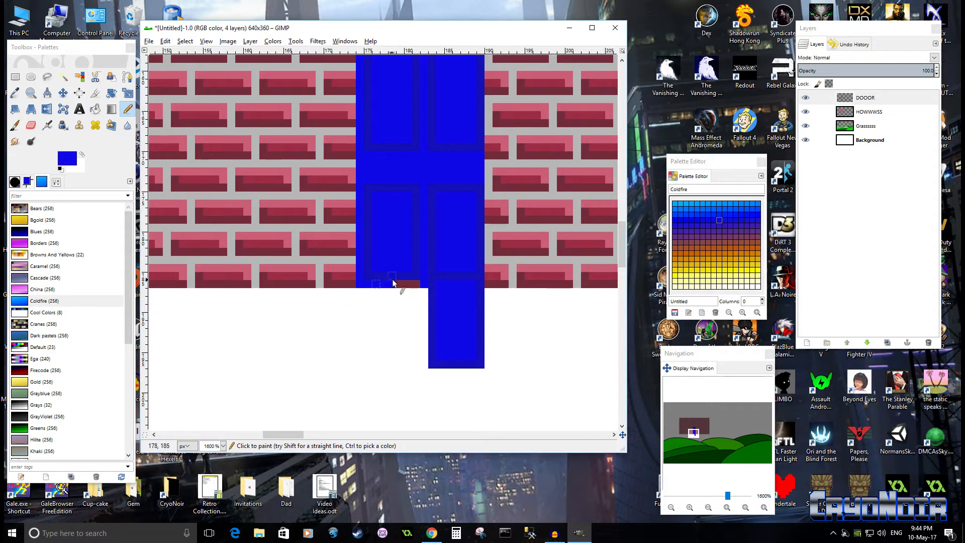
{"action": "key", "text": "ctrl+z"}
{"action": "left_click_drag", "start_coordinate": [369, 285], "coordinate": [447, 287]}
Step: Paint a 1 px bright blue border along the door's lower right edge and undo the stray pixels beside it
{"action": "left_click_drag", "start_coordinate": [488, 285], "coordinate": [489, 237]}
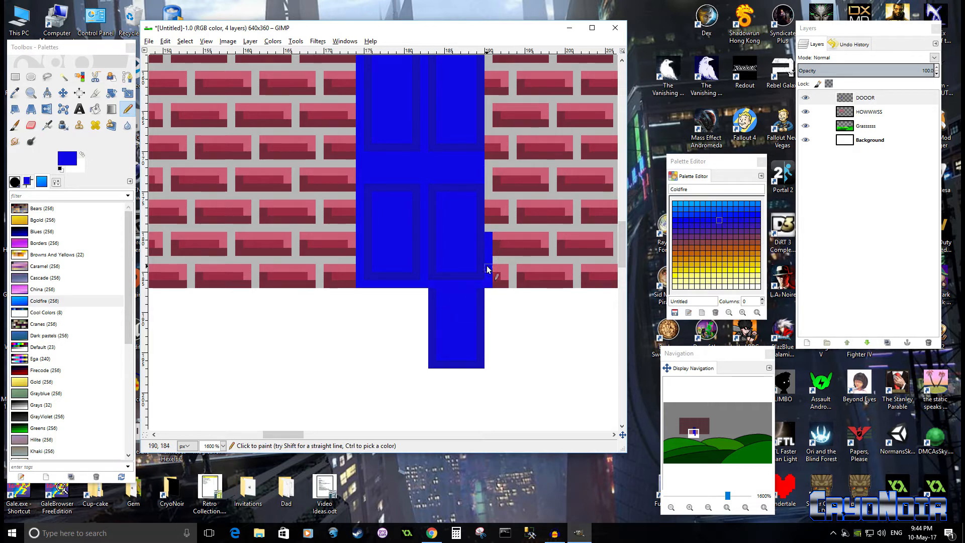
{"action": "scroll", "coordinate": [492, 330], "scroll_direction": "up", "scroll_amount": 3}
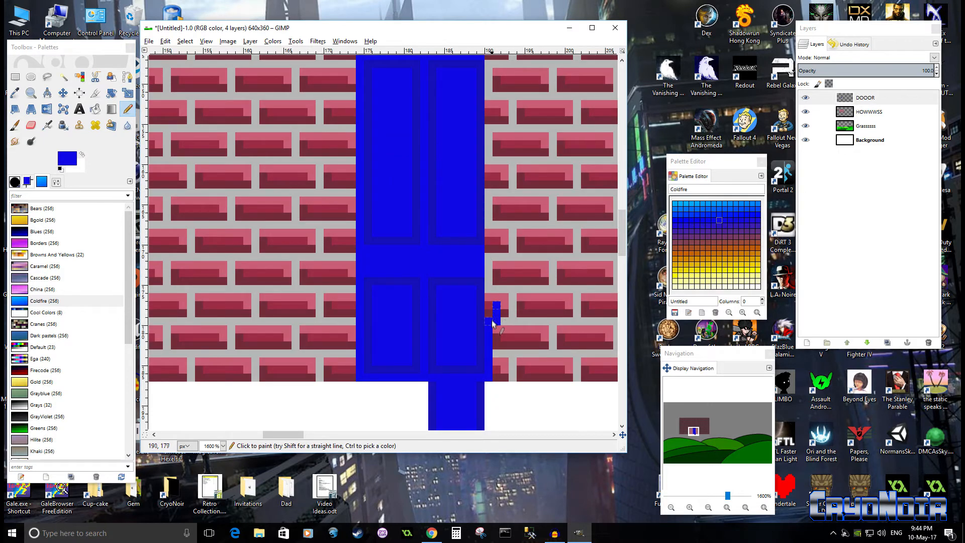
{"action": "key", "text": "ctrl+x"}
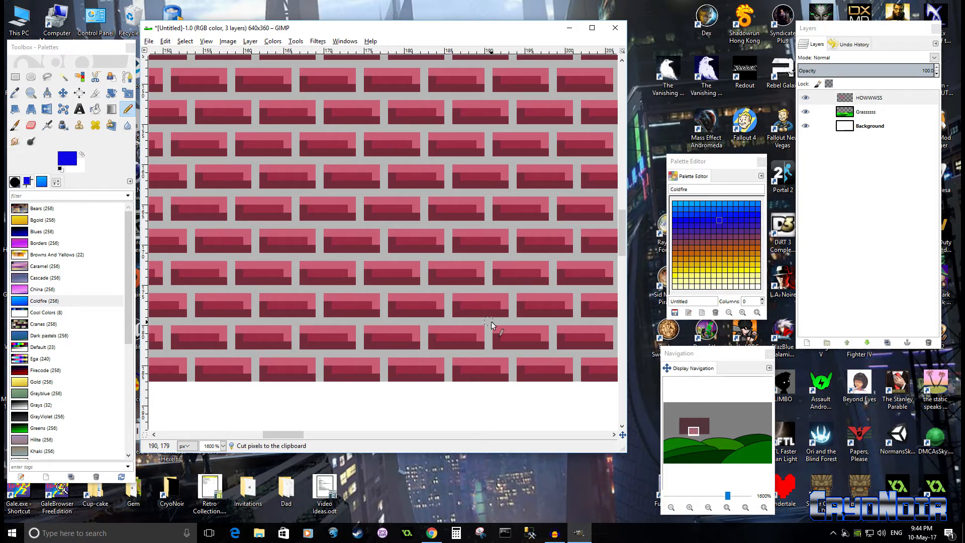
{"action": "key", "text": "ctrl+z"}
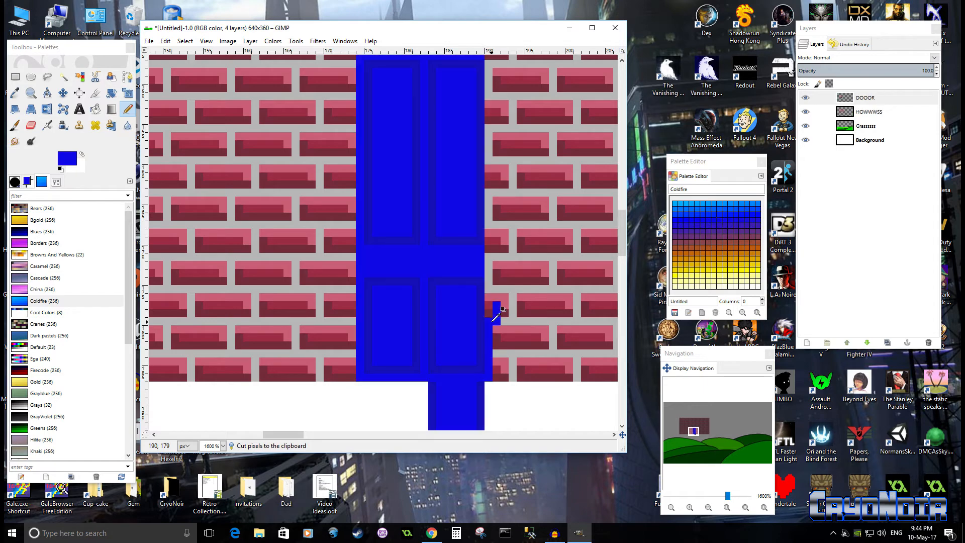
{"action": "key", "text": "ctrl+z"}
Step: Select a 1 px wide strip along the rest of the door's right edge and fill it with the bright blue
{"action": "left_click", "coordinate": [15, 77]}
{"action": "scroll", "coordinate": [464, 259], "scroll_direction": "up", "scroll_amount": 5}
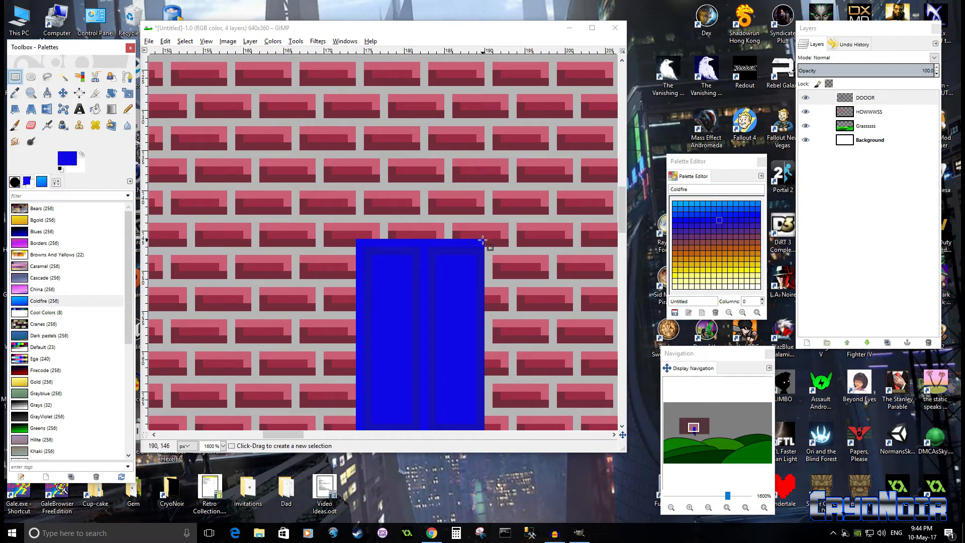
{"action": "left_click_drag", "start_coordinate": [485, 239], "coordinate": [491, 379]}
{"action": "left_click", "coordinate": [95, 108]}
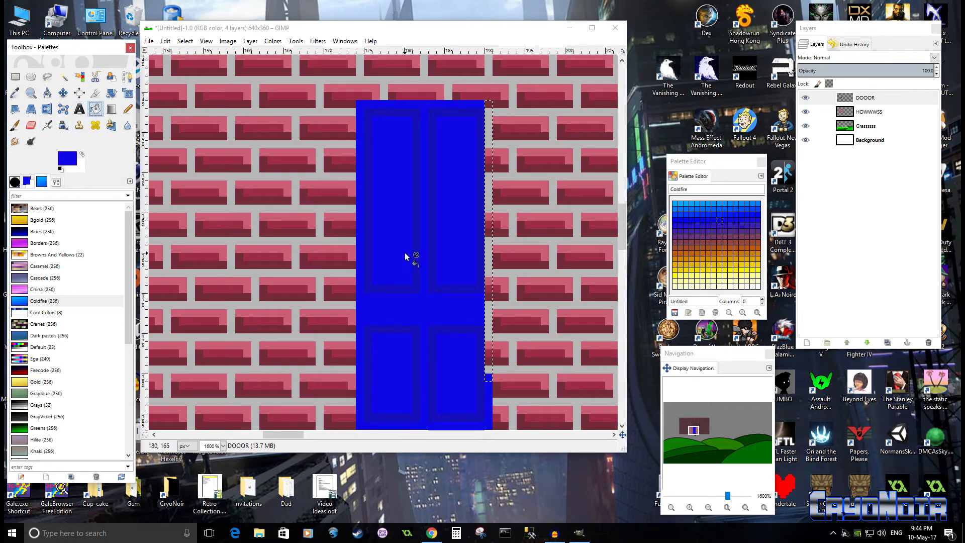
{"action": "left_click", "coordinate": [489, 260]}
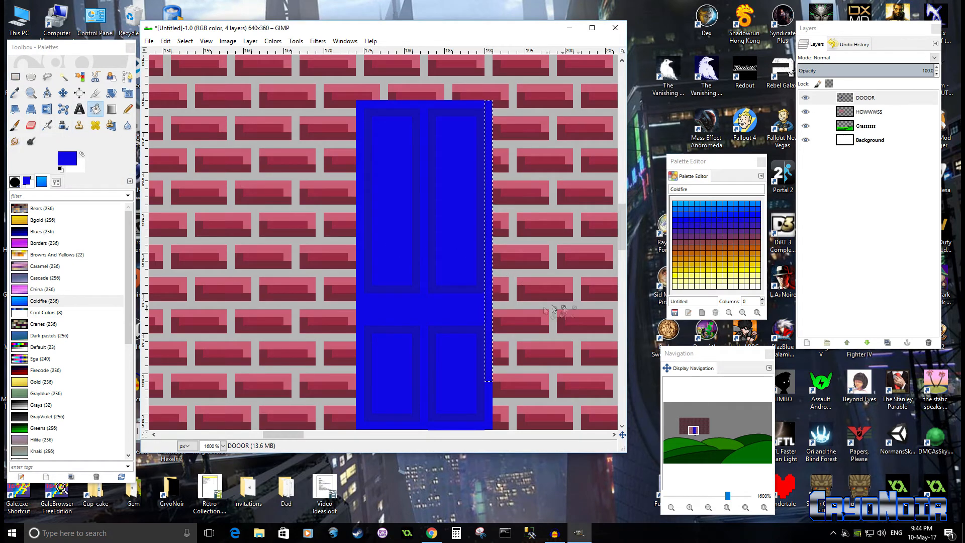
Step: Select the leftover panel piece hanging below the door, cut it away and clear the selection
{"action": "scroll", "coordinate": [517, 356], "scroll_direction": "down", "scroll_amount": 5}
{"action": "scroll", "coordinate": [510, 349], "scroll_direction": "up", "scroll_amount": 3}
{"action": "left_click", "coordinate": [15, 77]}
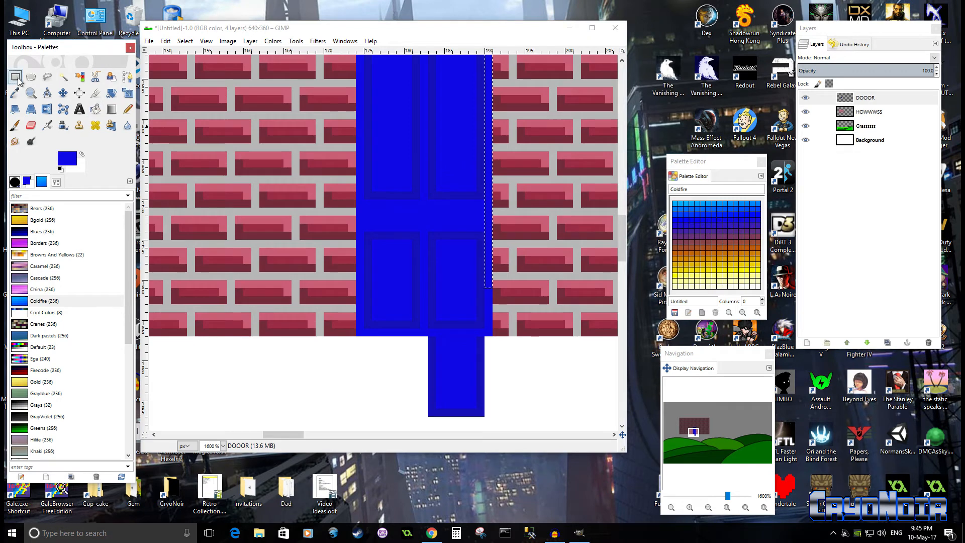
{"action": "left_click_drag", "start_coordinate": [421, 337], "coordinate": [500, 424]}
{"action": "key", "text": "ctrl+x"}
{"action": "left_click", "coordinate": [165, 41]}
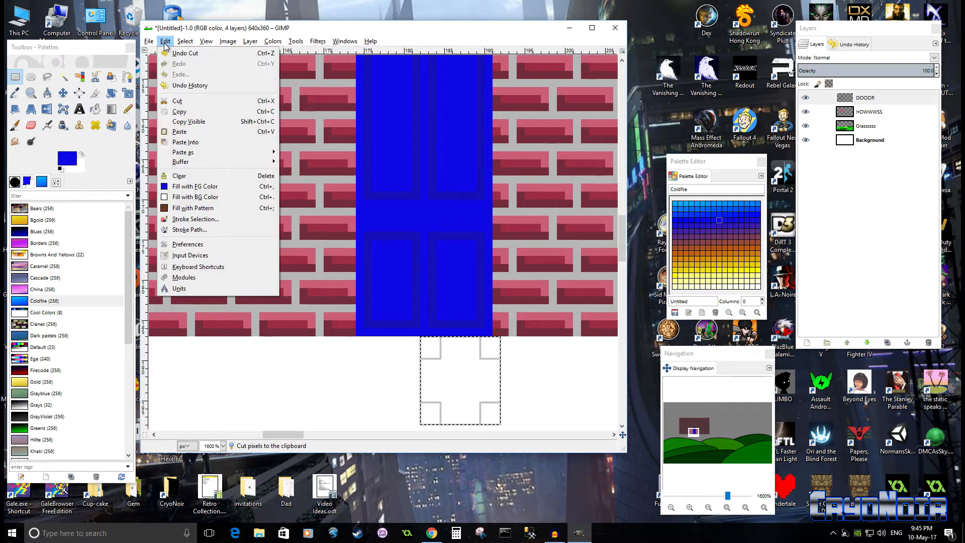
{"action": "mouse_move", "coordinate": [190, 46]}
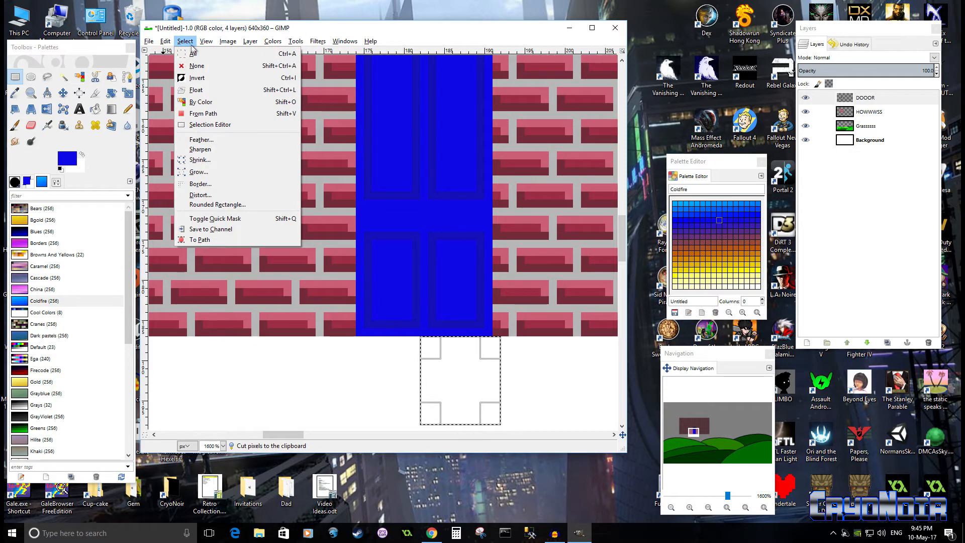
{"action": "left_click", "coordinate": [196, 66]}
Step: Examine the four-panel door against the brick wall, both from a distance and close up along its full height
{"action": "scroll", "coordinate": [424, 270], "scroll_direction": "down", "scroll_amount": 4}
{"action": "scroll", "coordinate": [469, 327], "scroll_direction": "up", "scroll_amount": 2}
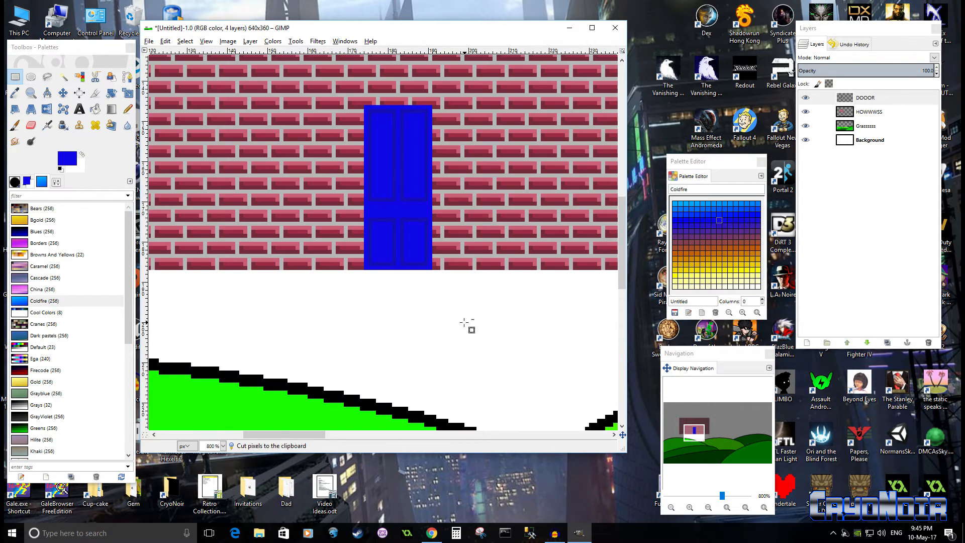
{"action": "scroll", "coordinate": [435, 302], "scroll_direction": "up", "scroll_amount": 5}
{"action": "scroll", "coordinate": [433, 323], "scroll_direction": "down", "scroll_amount": 2}
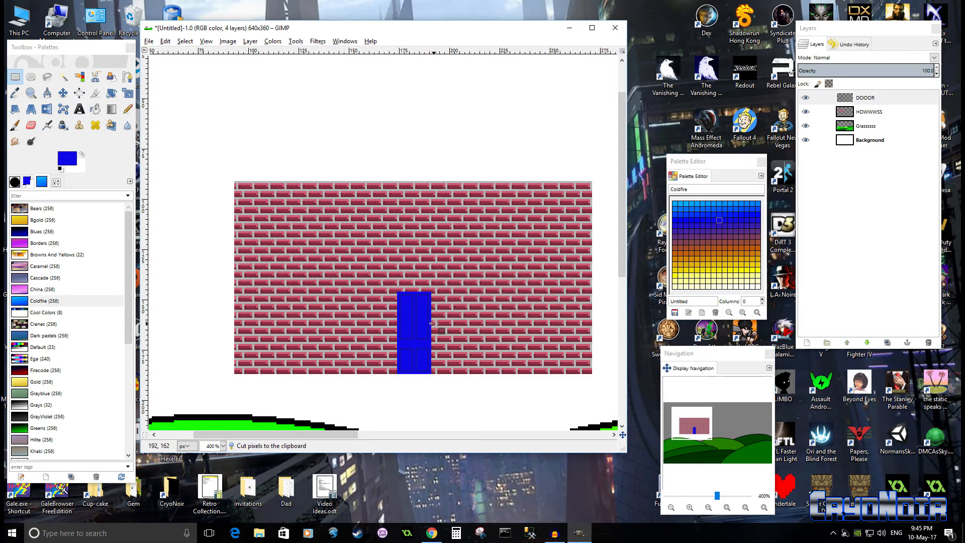
{"action": "scroll", "coordinate": [433, 322], "scroll_direction": "up", "scroll_amount": 1}
{"action": "scroll", "coordinate": [431, 314], "scroll_direction": "down", "scroll_amount": 4}
{"action": "scroll", "coordinate": [429, 307], "scroll_direction": "up", "scroll_amount": 3}
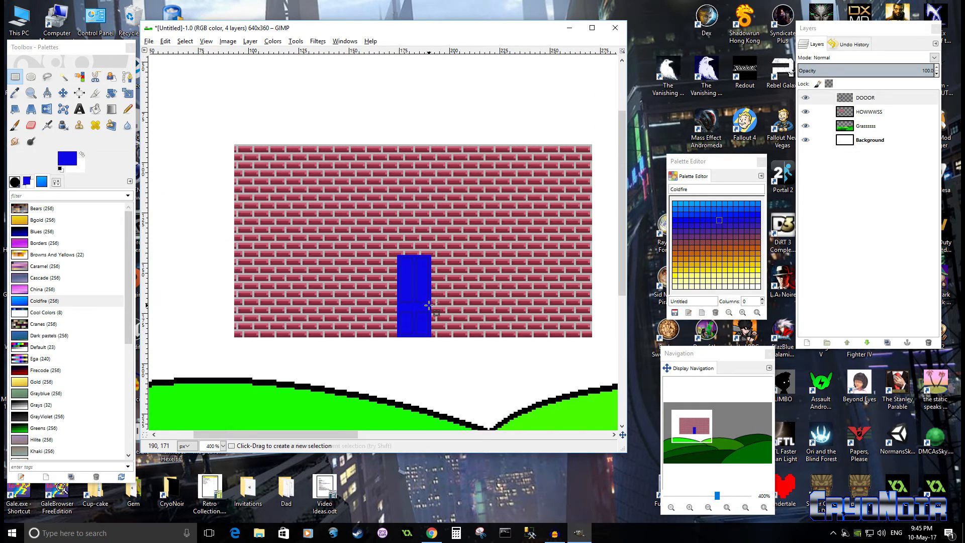
{"action": "scroll", "coordinate": [428, 305], "scroll_direction": "up", "scroll_amount": 4}
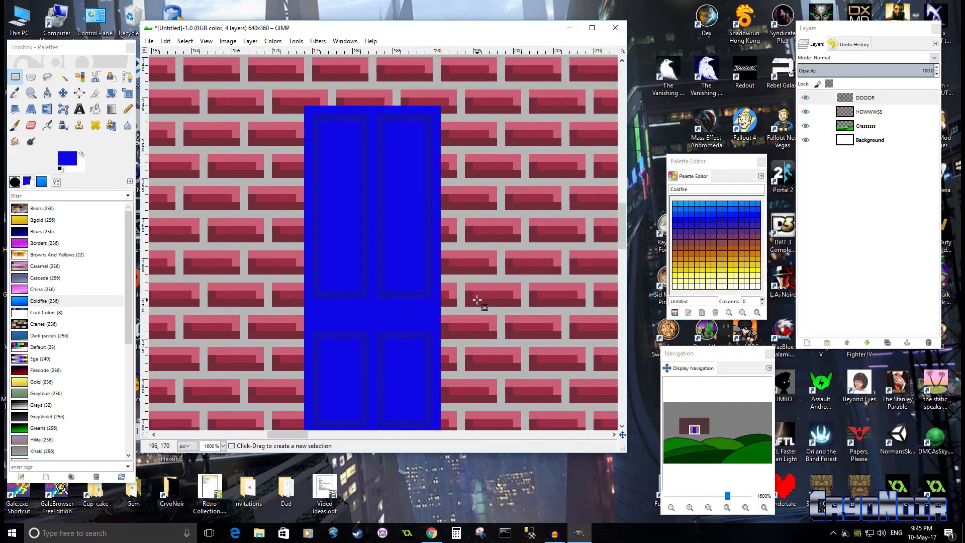
{"action": "scroll", "coordinate": [477, 300], "scroll_direction": "down", "scroll_amount": 3}
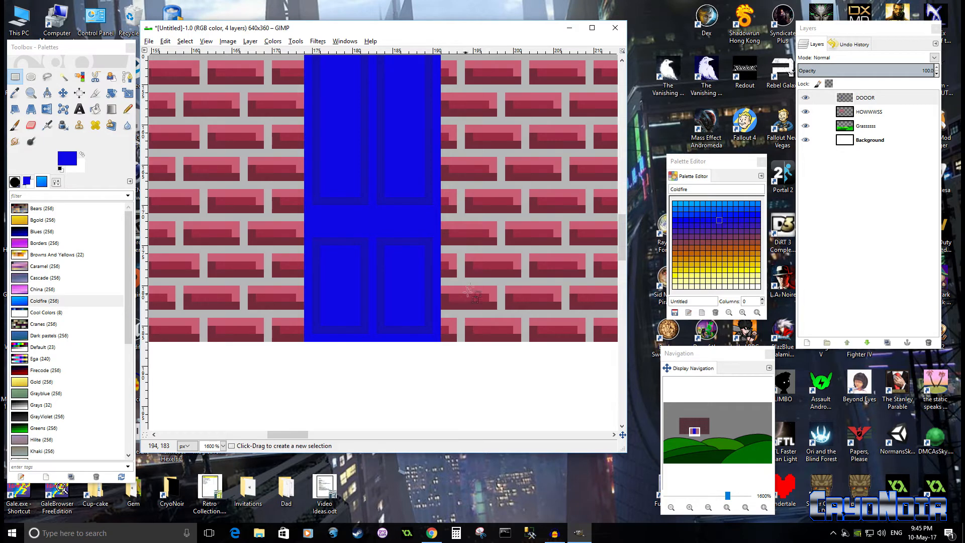
{"action": "scroll", "coordinate": [459, 267], "scroll_direction": "up", "scroll_amount": 10}
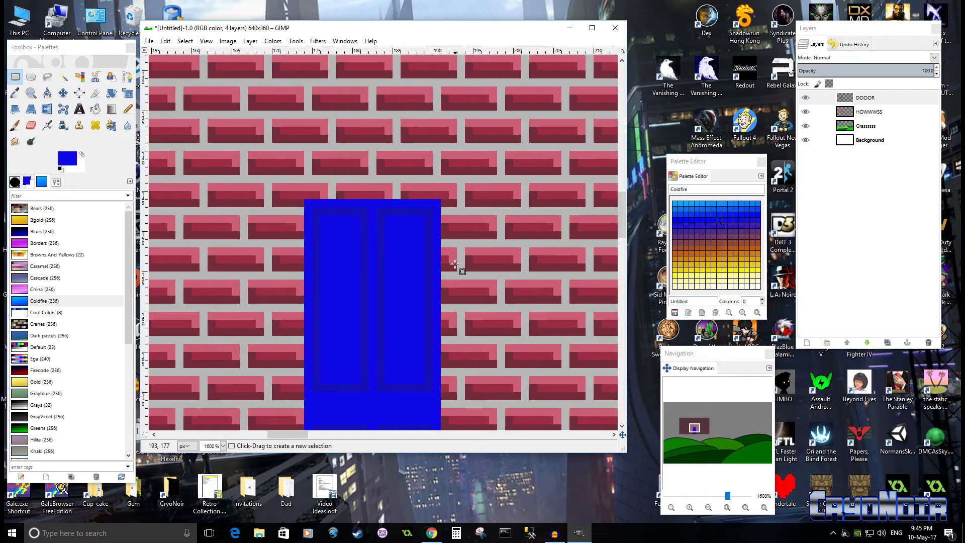
{"action": "scroll", "coordinate": [455, 320], "scroll_direction": "down", "scroll_amount": 8}
{"action": "scroll", "coordinate": [447, 309], "scroll_direction": "down", "scroll_amount": 7}
{"action": "scroll", "coordinate": [420, 282], "scroll_direction": "up", "scroll_amount": 7}
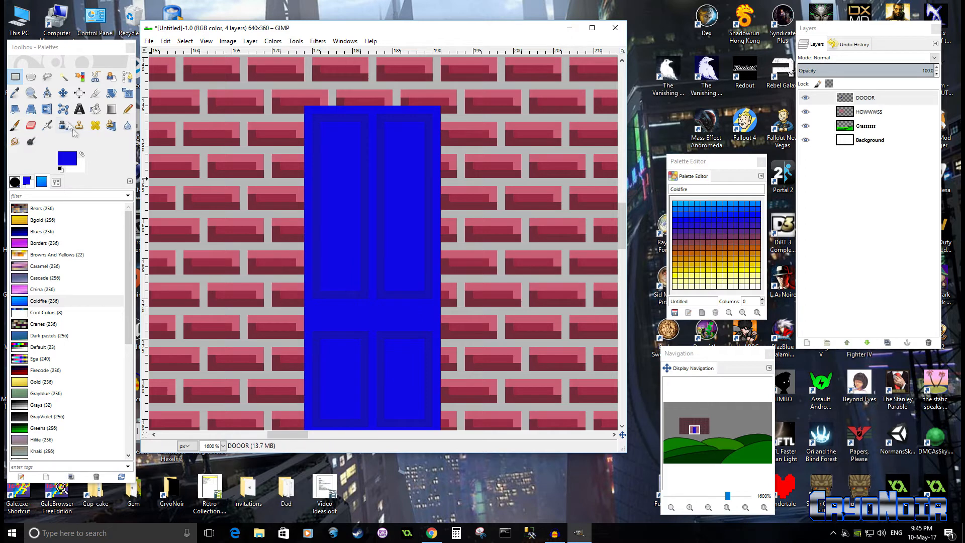
Step: Switch to the Pencil and pick a medium gold from the Gold palette as the foreground color
{"action": "left_click", "coordinate": [128, 110]}
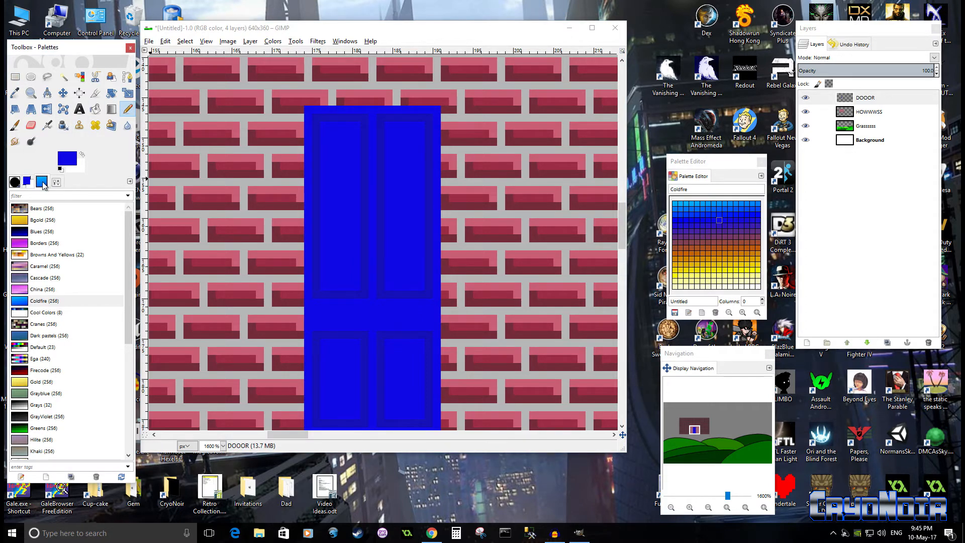
{"action": "scroll", "coordinate": [52, 229], "scroll_direction": "down", "scroll_amount": 3}
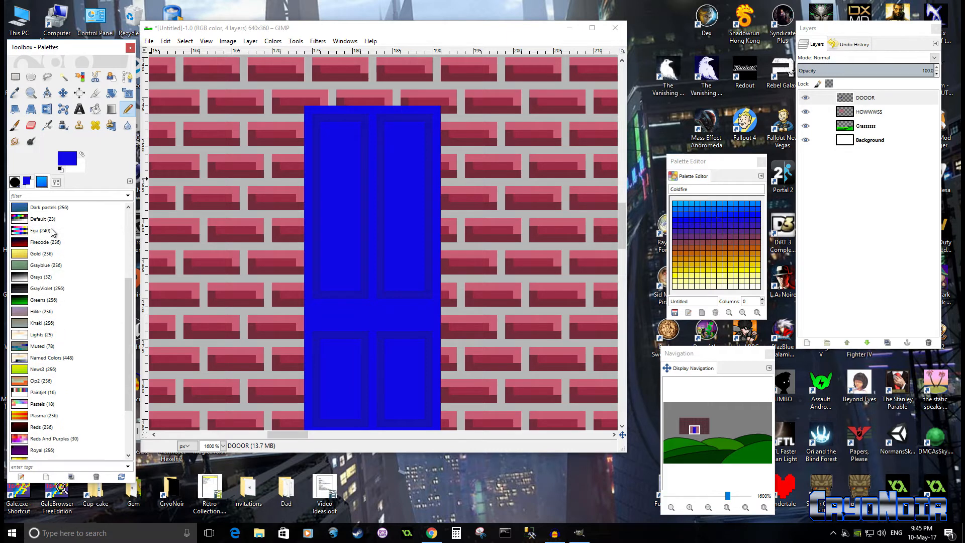
{"action": "left_click", "coordinate": [42, 370]}
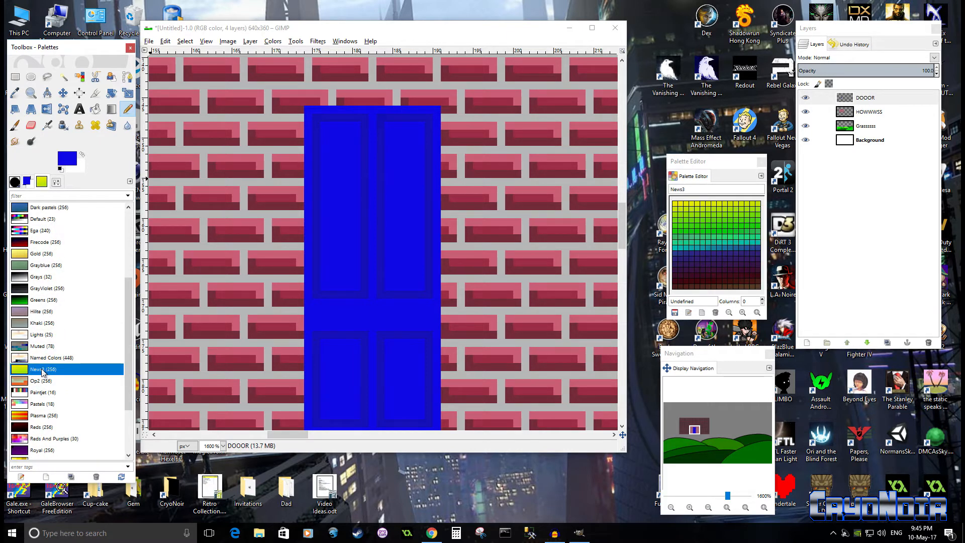
{"action": "left_click", "coordinate": [42, 253]}
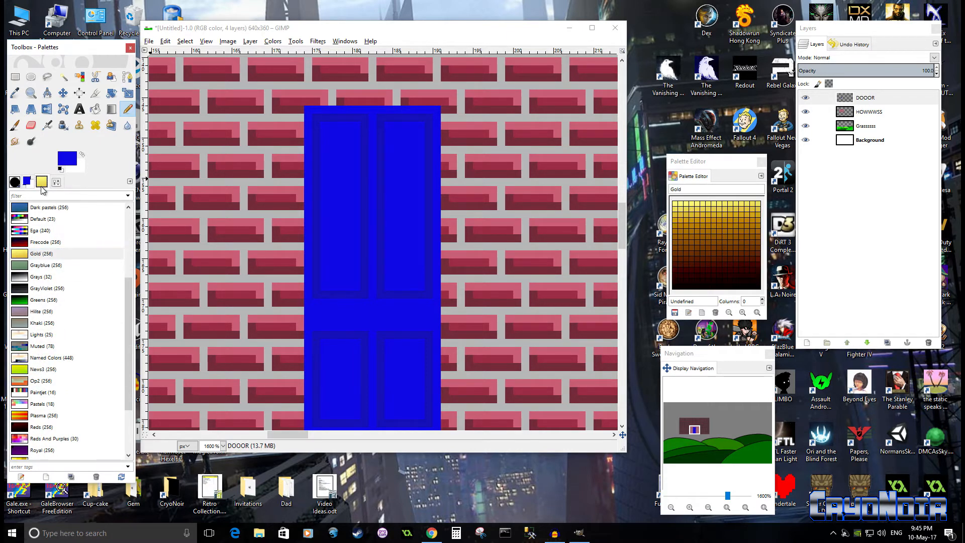
{"action": "left_click", "coordinate": [722, 214]}
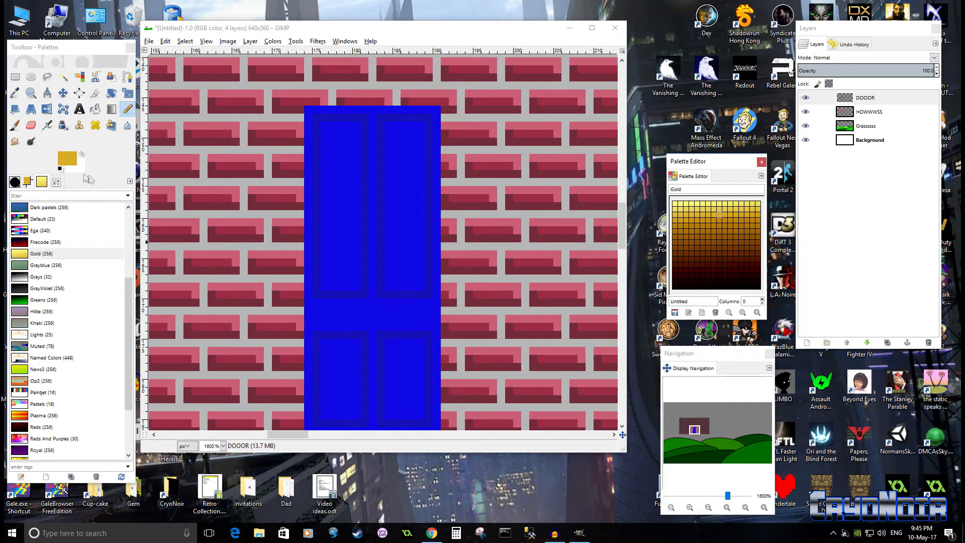
Step: Set the pencil brush size to 2 and stamp a gold plus-shaped knob on the door's center, between the upper and lower panels
{"action": "left_click", "coordinate": [56, 182]}
{"action": "left_click", "coordinate": [17, 235]}
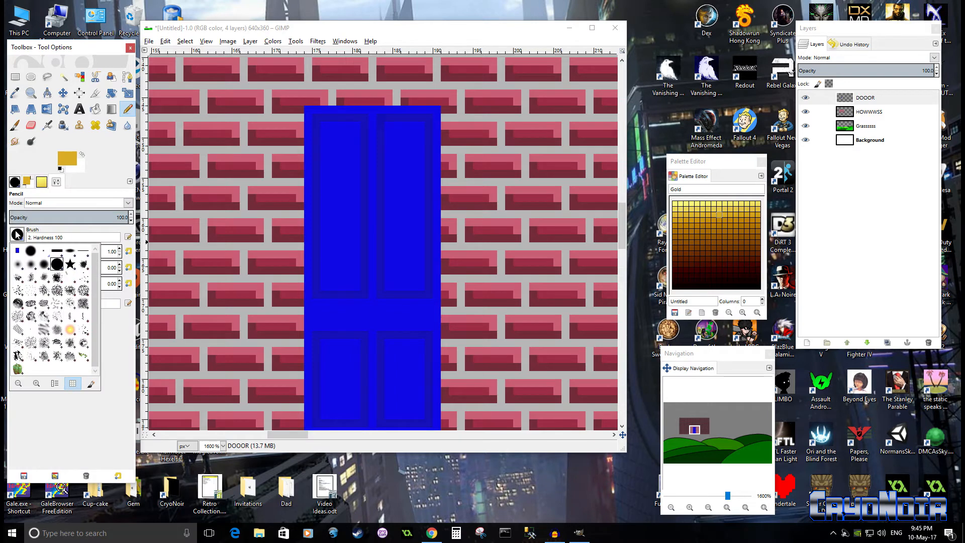
{"action": "left_click", "coordinate": [94, 184]}
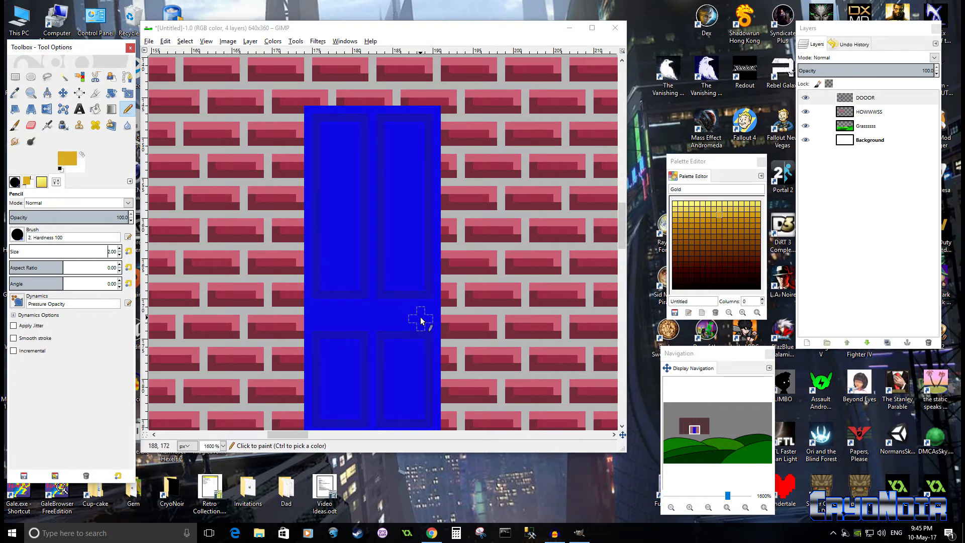
{"action": "left_click", "coordinate": [373, 314]}
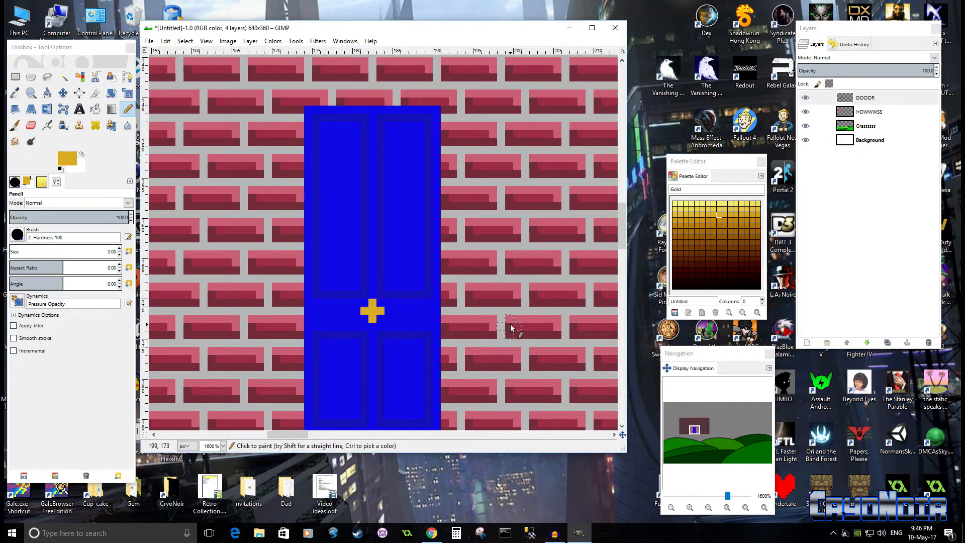
Step: Move the DOOOR layer horizontally so the door stands nearer the right end of the brick wall, with its base on the wall's lower edge
{"action": "scroll", "coordinate": [510, 326], "scroll_direction": "down", "scroll_amount": 3, "text": "ctrl"}
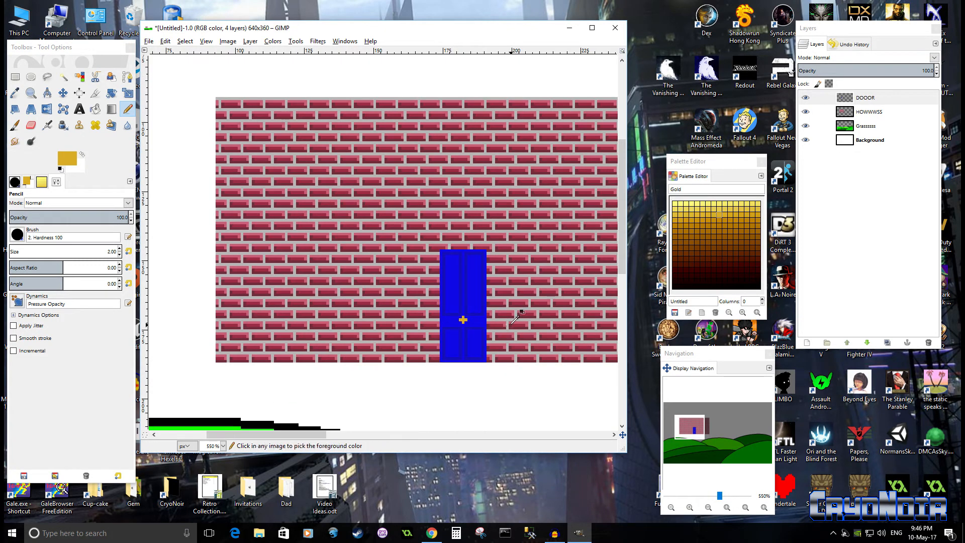
{"action": "scroll", "coordinate": [511, 324], "scroll_direction": "down", "scroll_amount": 1, "text": "ctrl"}
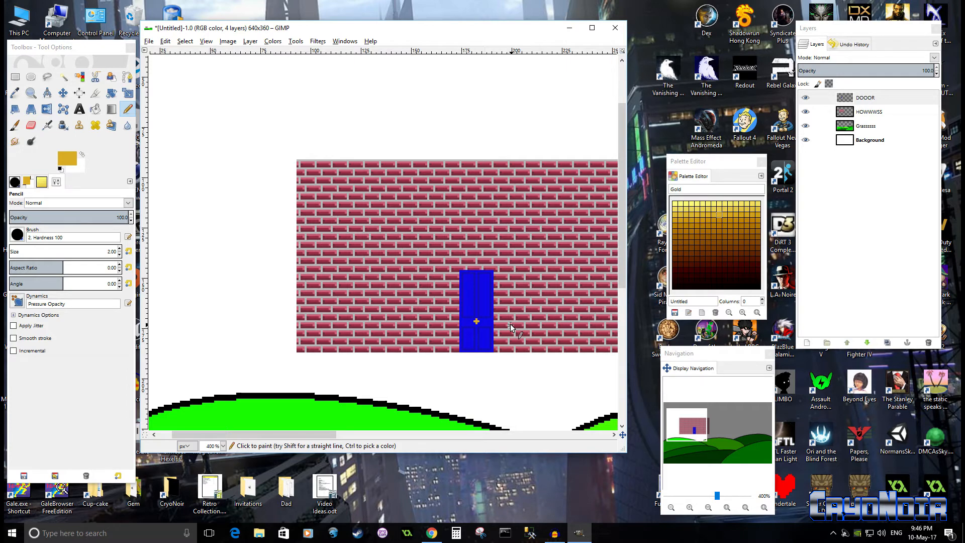
{"action": "scroll", "coordinate": [520, 314], "scroll_direction": "down", "scroll_amount": 1}
{"action": "scroll", "coordinate": [520, 317], "scroll_direction": "up", "scroll_amount": 2}
{"action": "scroll", "coordinate": [519, 317], "scroll_direction": "down", "scroll_amount": 1}
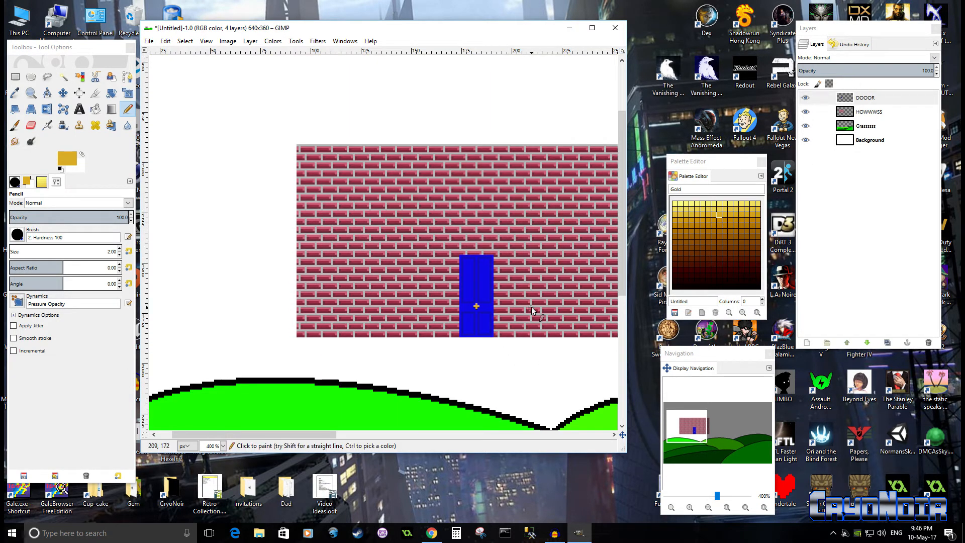
{"action": "left_click", "coordinate": [63, 92]}
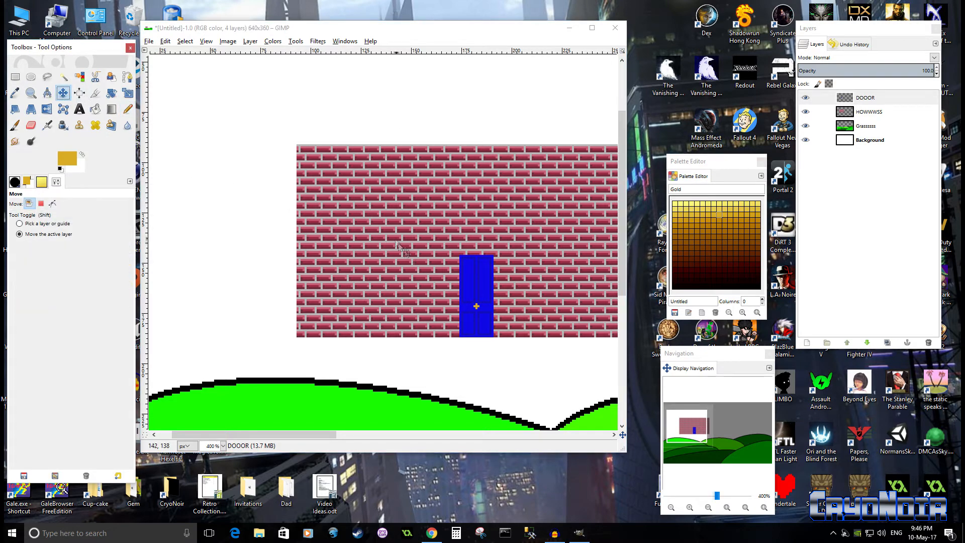
{"action": "scroll", "coordinate": [413, 253], "scroll_direction": "down", "scroll_amount": 2}
{"action": "left_click_drag", "start_coordinate": [419, 187], "coordinate": [468, 190]}
{"action": "scroll", "coordinate": [478, 243], "scroll_direction": "up", "scroll_amount": 1}
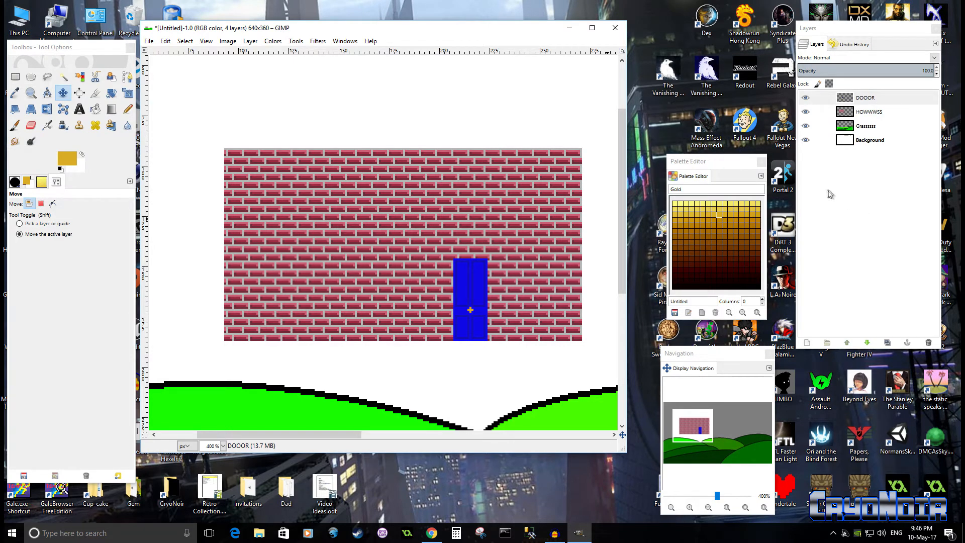
{"action": "scroll", "coordinate": [456, 259], "scroll_direction": "down", "scroll_amount": 2}
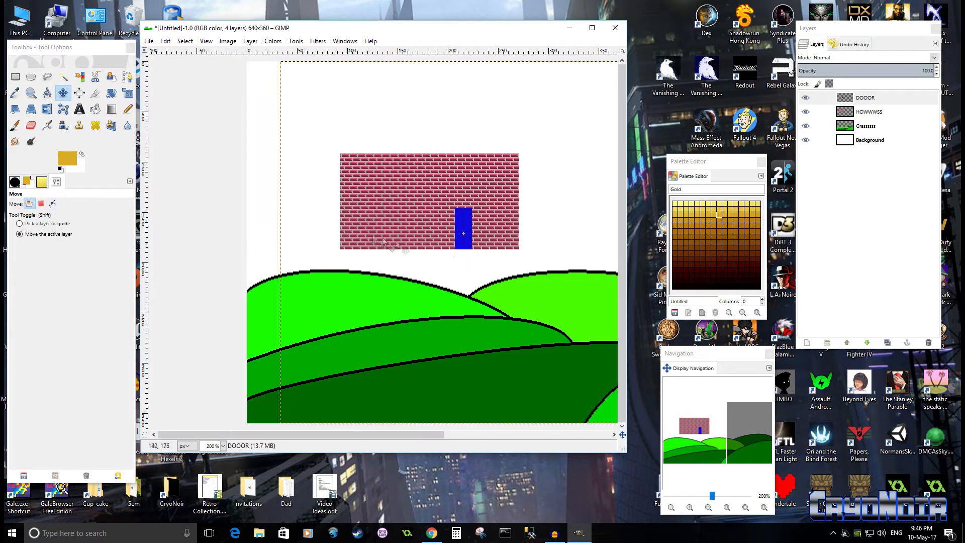
{"action": "scroll", "coordinate": [348, 255], "scroll_direction": "down", "scroll_amount": 2}
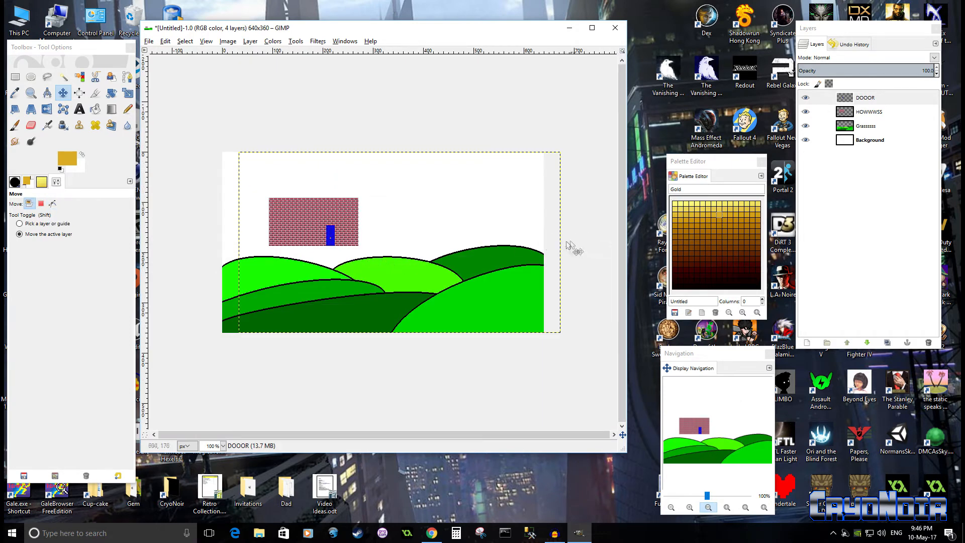
{"action": "mouse_move", "coordinate": [404, 220]}
{"action": "left_mouse_down"}
{"action": "mouse_move", "coordinate": [346, 208]}
{"action": "mouse_move", "coordinate": [434, 182]}
{"action": "mouse_move", "coordinate": [513, 187]}
{"action": "mouse_move", "coordinate": [426, 188]}
{"action": "mouse_move", "coordinate": [243, 239]}
{"action": "mouse_move", "coordinate": [475, 236]}
{"action": "mouse_move", "coordinate": [535, 223]}
{"action": "mouse_move", "coordinate": [412, 209]}
{"action": "mouse_move", "coordinate": [399, 222]}
{"action": "mouse_move", "coordinate": [409, 219]}
{"action": "left_mouse_up"}
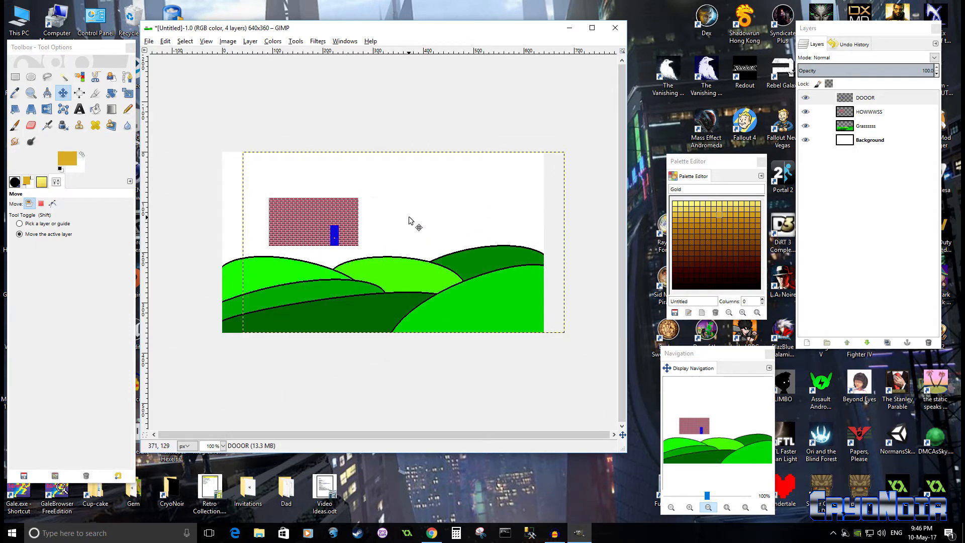
Step: Resize the shifted DOOOR layer's boundary to the image size
{"action": "scroll", "coordinate": [408, 245], "scroll_direction": "up", "scroll_amount": 3}
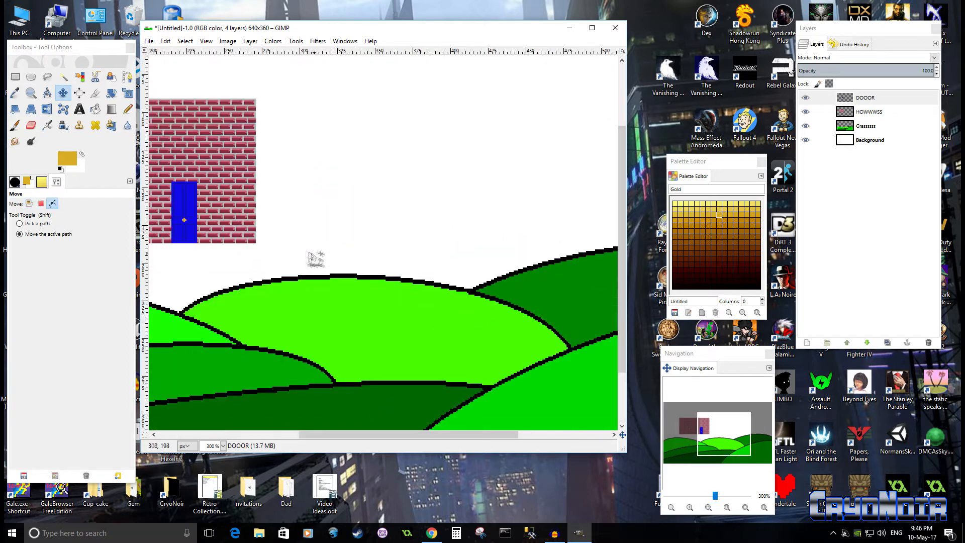
{"action": "scroll", "coordinate": [393, 221], "scroll_direction": "down", "scroll_amount": 5}
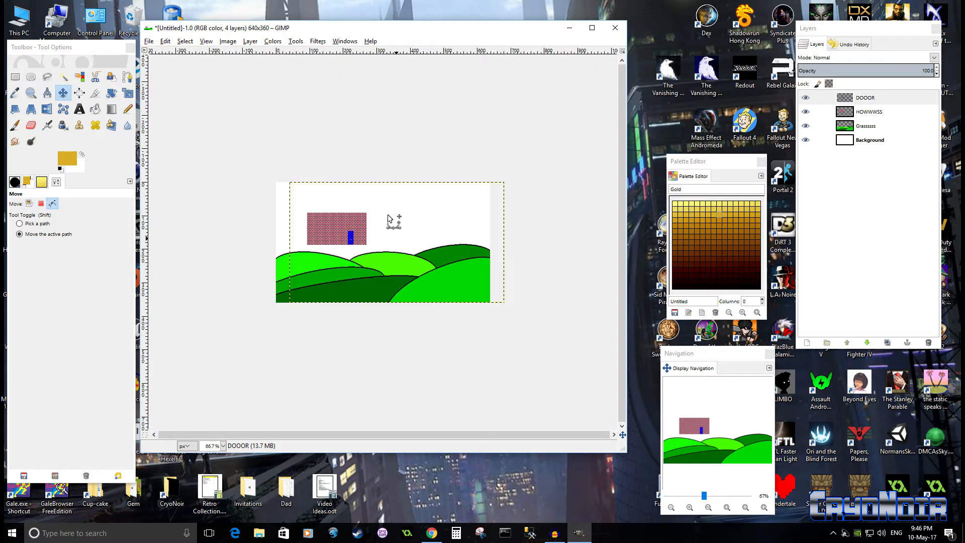
{"action": "right_click", "coordinate": [887, 100]}
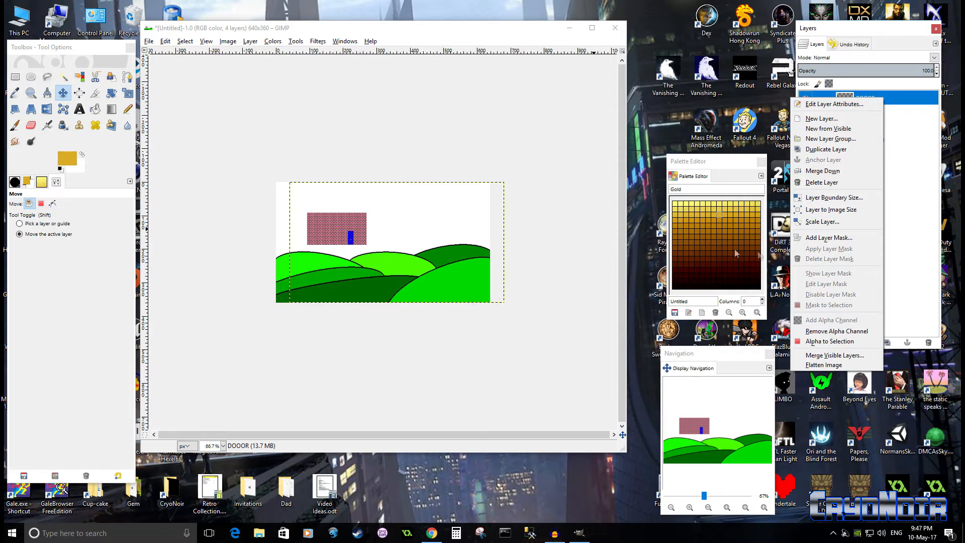
{"action": "left_click", "coordinate": [850, 210]}
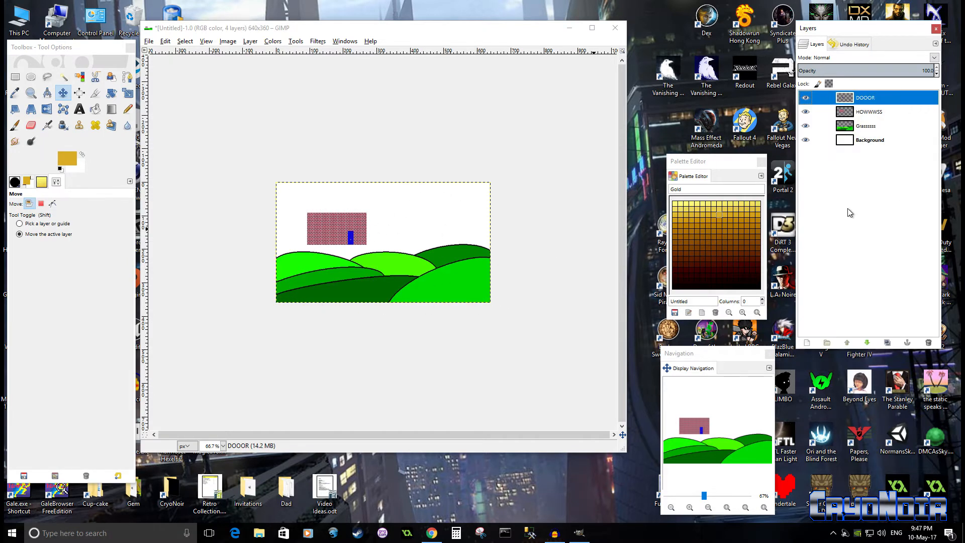
Step: Move the door off the house onto the dark green hill at the far right and fit its layer to the image size
{"action": "left_click_drag", "start_coordinate": [397, 224], "coordinate": [509, 227]}
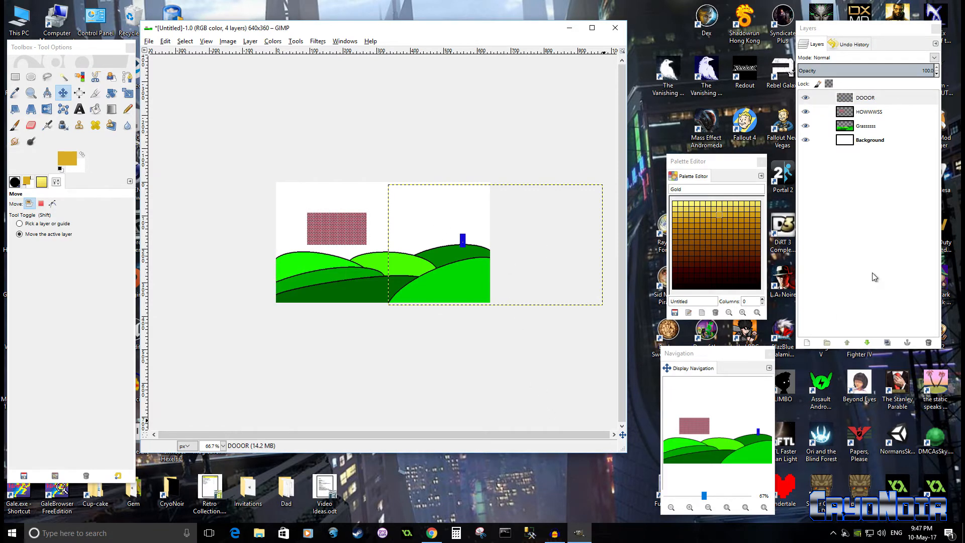
{"action": "right_click", "coordinate": [900, 98]}
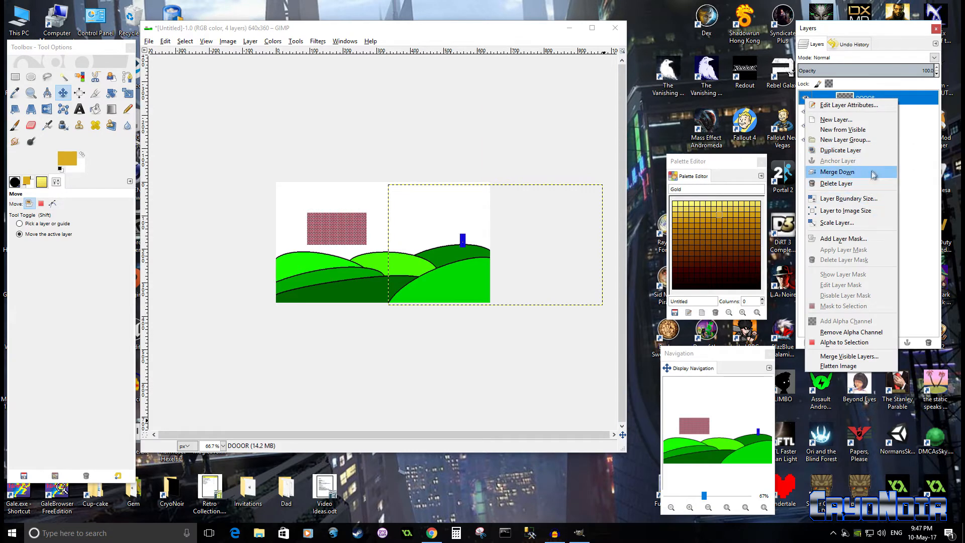
{"action": "left_click", "coordinate": [854, 211]}
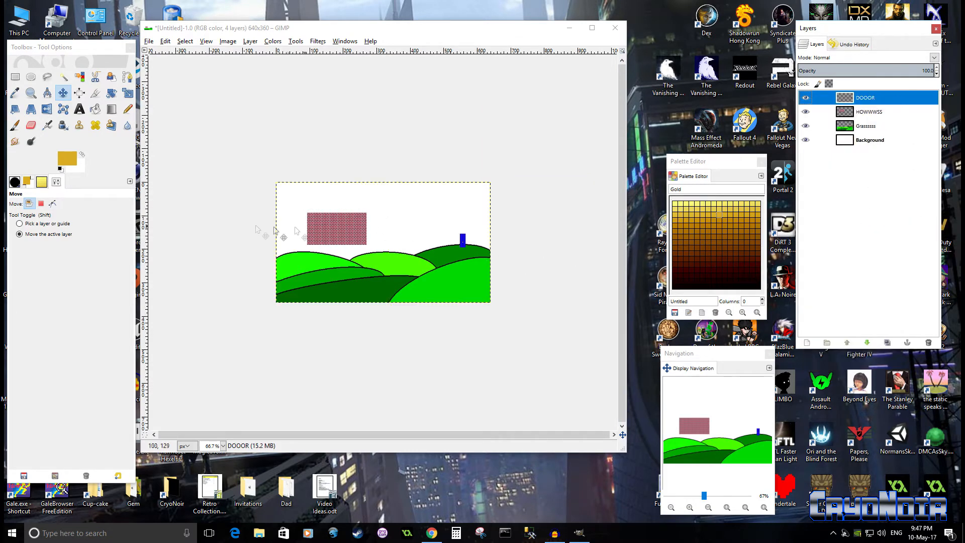
Step: Move the door back onto the brick wall, slightly right of its center, and fit the DOOOR layer to the image size
{"action": "left_click_drag", "start_coordinate": [419, 246], "coordinate": [304, 242]}
{"action": "scroll", "coordinate": [324, 249], "scroll_direction": "up", "scroll_amount": 6}
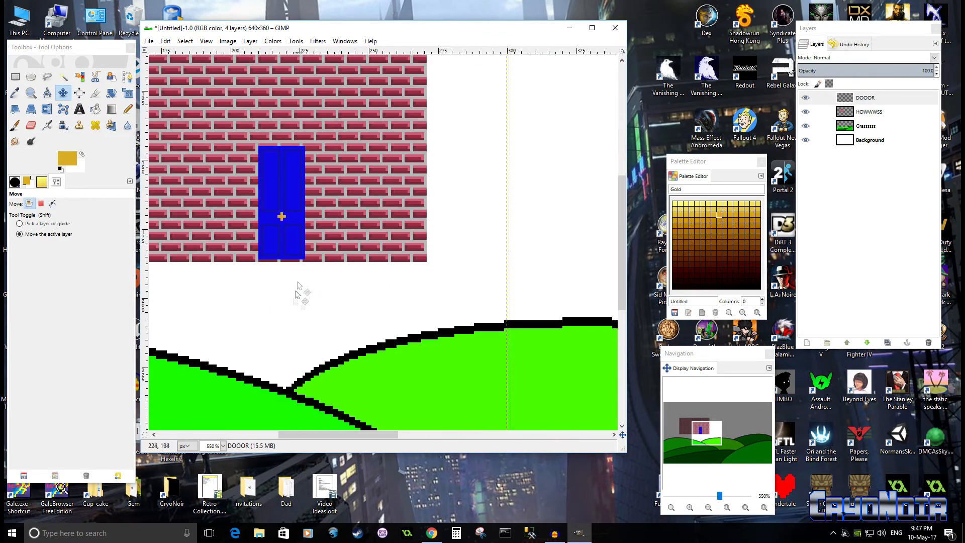
{"action": "left_click_drag", "start_coordinate": [337, 198], "coordinate": [274, 201]}
{"action": "scroll", "coordinate": [333, 272], "scroll_direction": "down", "scroll_amount": 4}
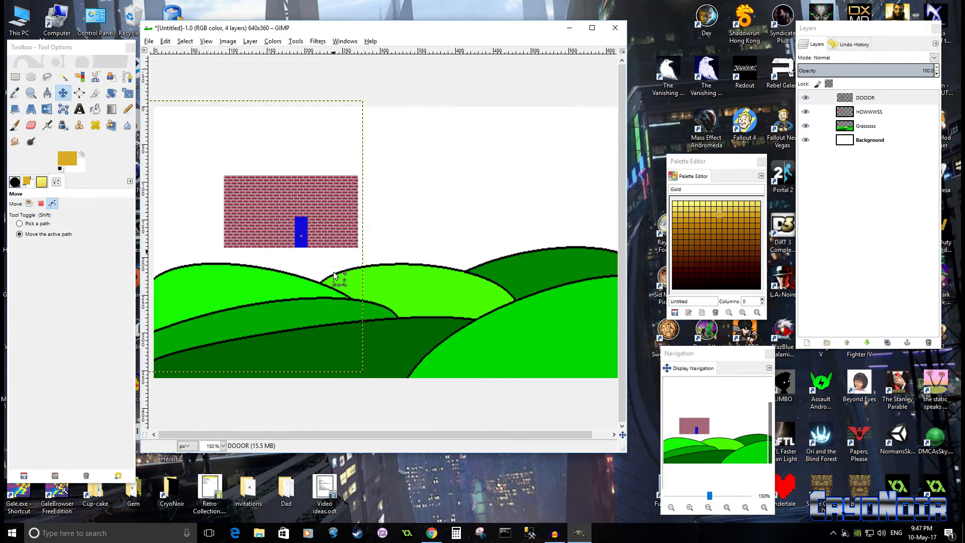
{"action": "right_click", "coordinate": [787, 98]}
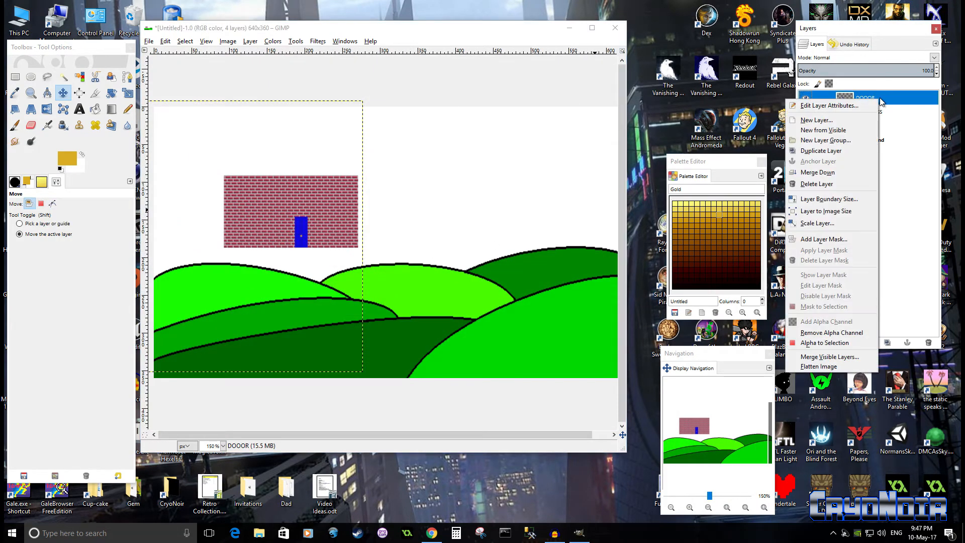
{"action": "left_click", "coordinate": [830, 211]}
Step: Create a transparent 640 × 360 px layer named WI(FDNFIOJBN above the door layer and activate Rectangle Select
{"action": "scroll", "coordinate": [444, 257], "scroll_direction": "down", "scroll_amount": 2}
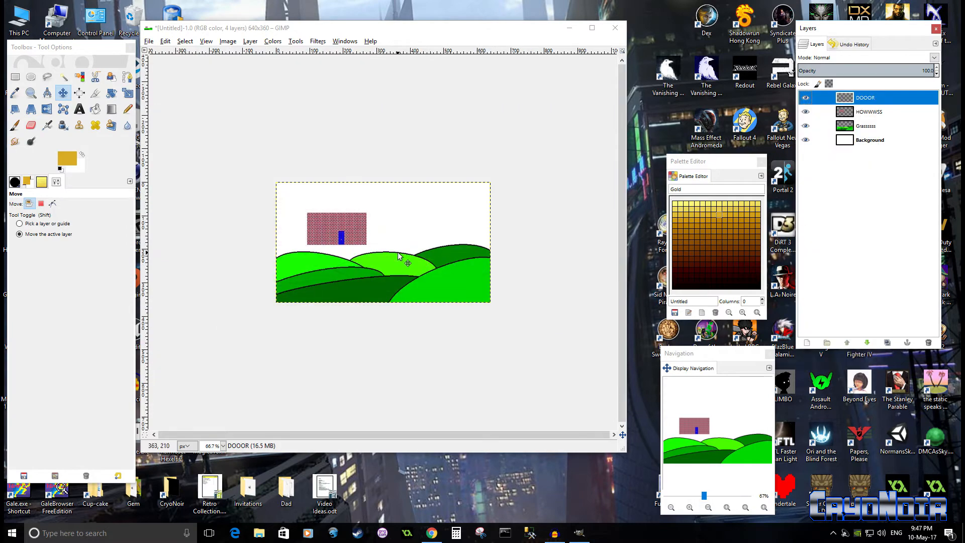
{"action": "scroll", "coordinate": [398, 256], "scroll_direction": "up", "scroll_amount": 2}
{"action": "scroll", "coordinate": [502, 289], "scroll_direction": "up", "scroll_amount": 2}
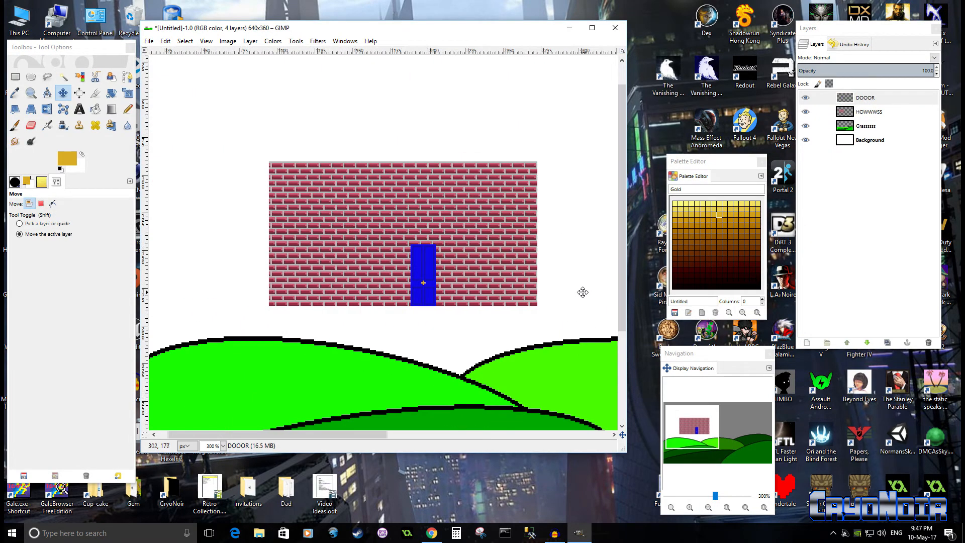
{"action": "scroll", "coordinate": [443, 325], "scroll_direction": "down", "scroll_amount": 2}
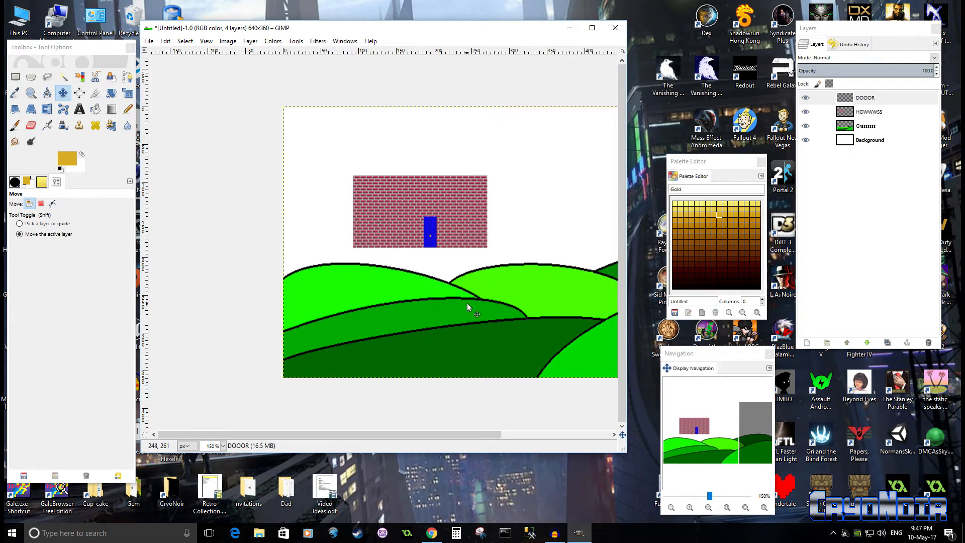
{"action": "scroll", "coordinate": [475, 301], "scroll_direction": "up", "scroll_amount": 1}
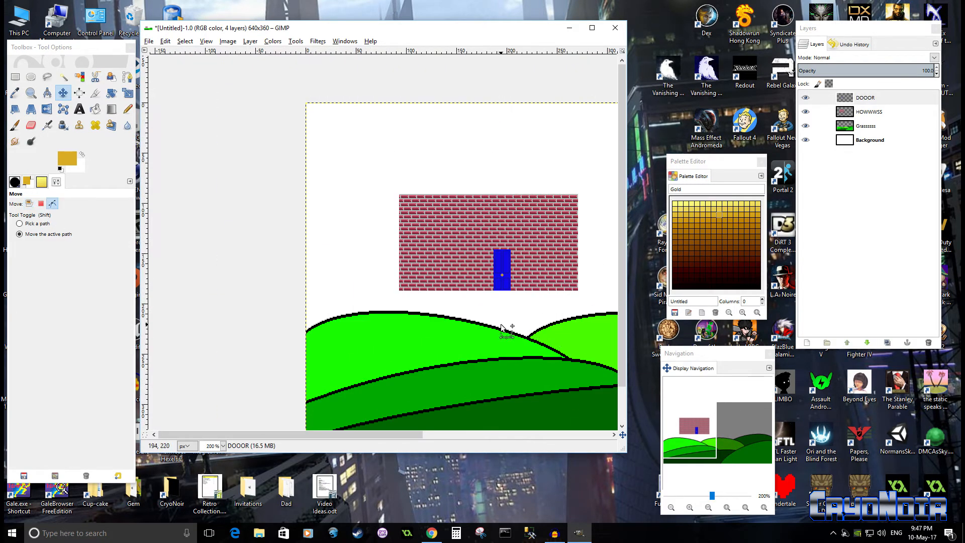
{"action": "scroll", "coordinate": [505, 327], "scroll_direction": "up", "scroll_amount": 2}
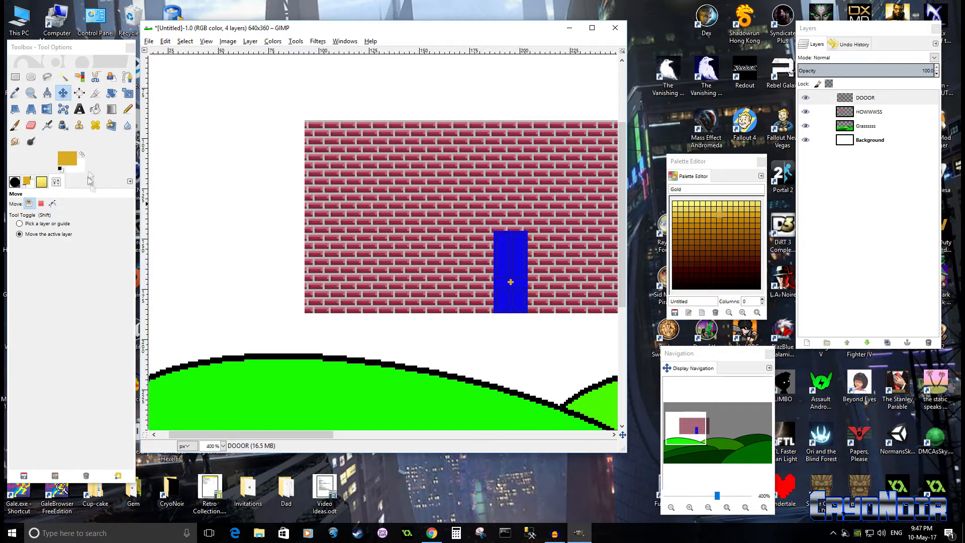
{"action": "right_click", "coordinate": [842, 198]}
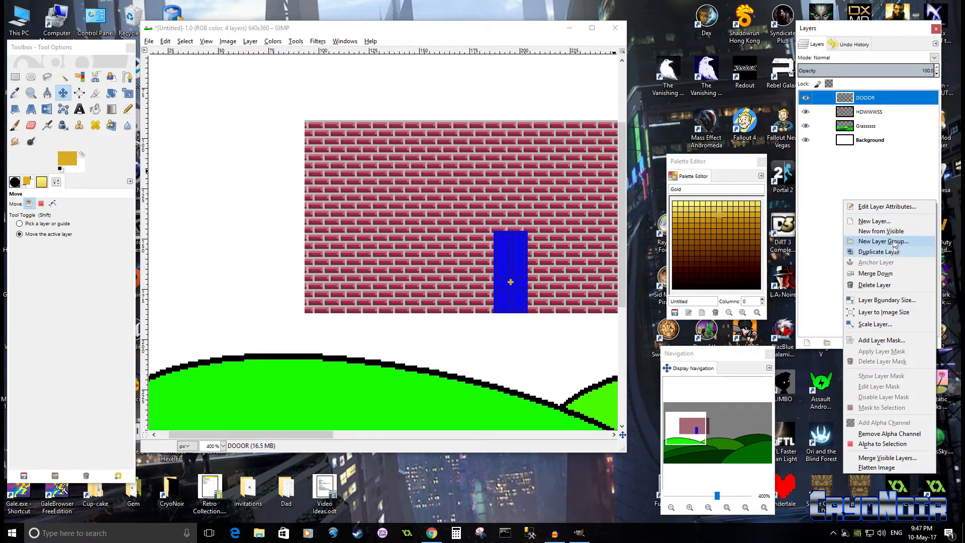
{"action": "left_click", "coordinate": [874, 221]}
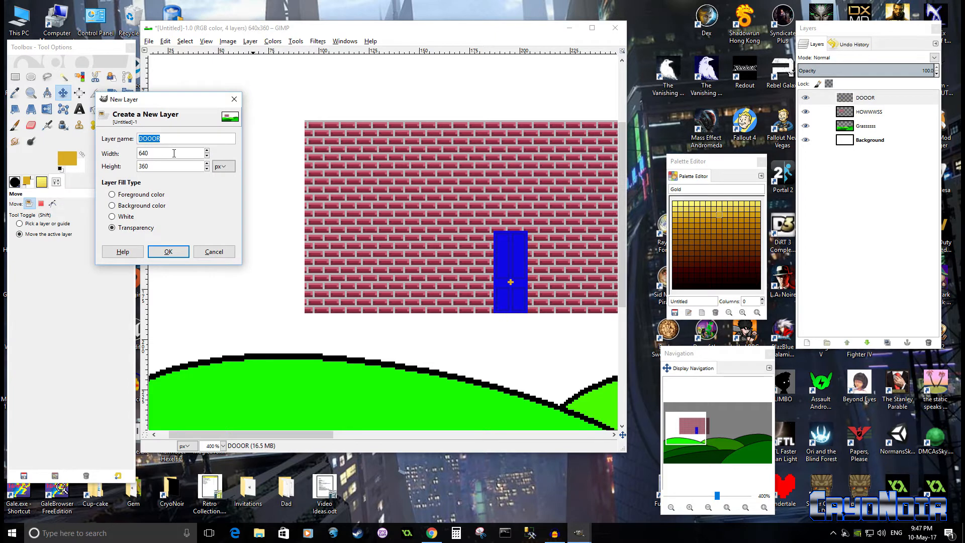
{"action": "type", "text": "WI(FDNFIOJBN"}
{"action": "key", "text": "Return"}
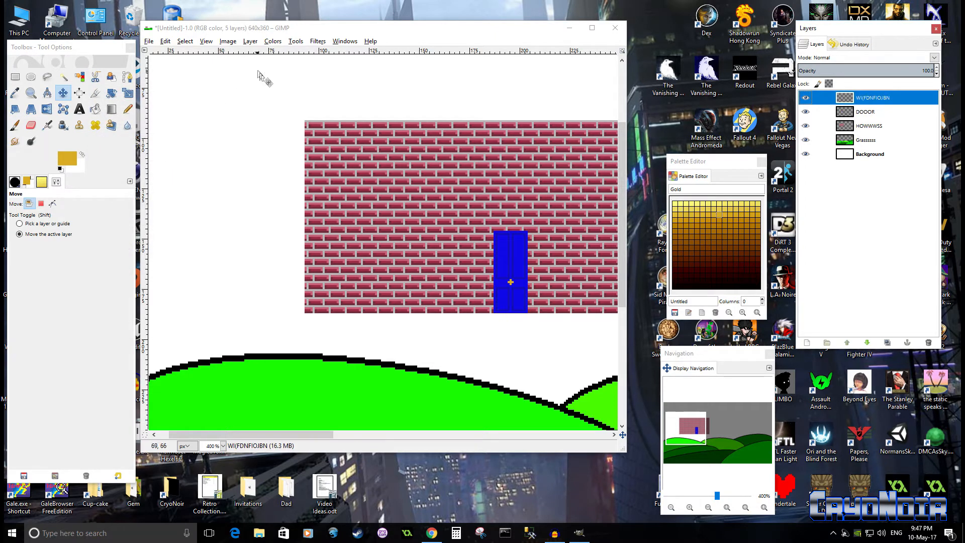
{"action": "left_click", "coordinate": [15, 77]}
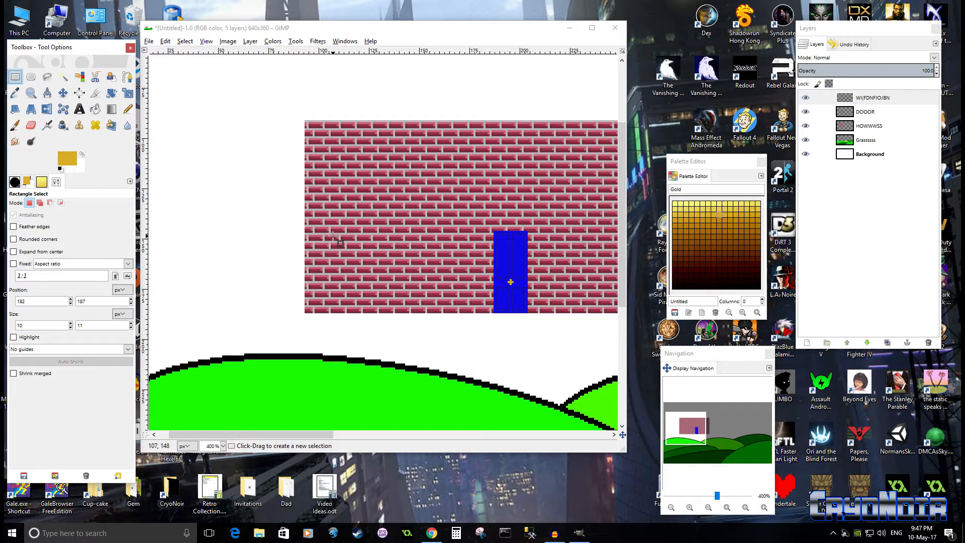
Step: Select a 71 × 9 px rectangle on the lower brick wall, left of the door
{"action": "left_click_drag", "start_coordinate": [334, 246], "coordinate": [464, 255]}
{"action": "left_click_drag", "start_coordinate": [408, 268], "coordinate": [409, 259]}
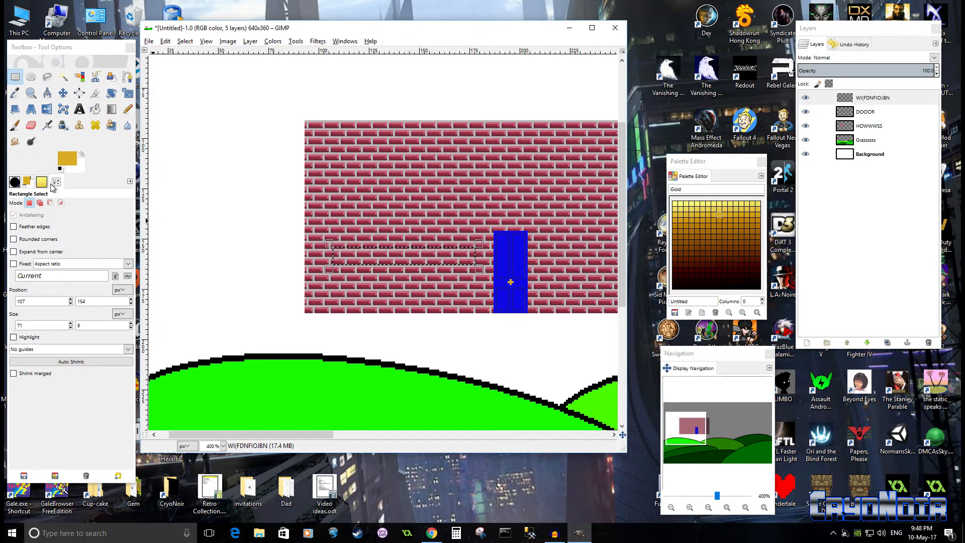
Step: Try several hues for the foreground color and set it to green 24d84a
{"action": "left_click", "coordinate": [71, 161]}
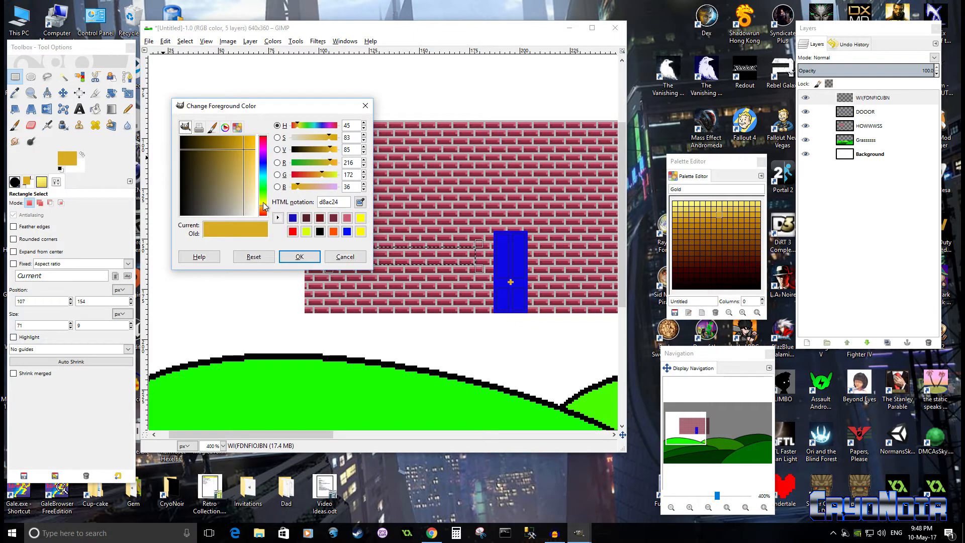
{"action": "left_click", "coordinate": [263, 203]}
{"action": "left_click", "coordinate": [264, 187]}
{"action": "left_click", "coordinate": [261, 170]}
{"action": "left_click", "coordinate": [263, 146]}
{"action": "left_click", "coordinate": [262, 161]}
{"action": "left_click", "coordinate": [261, 175]}
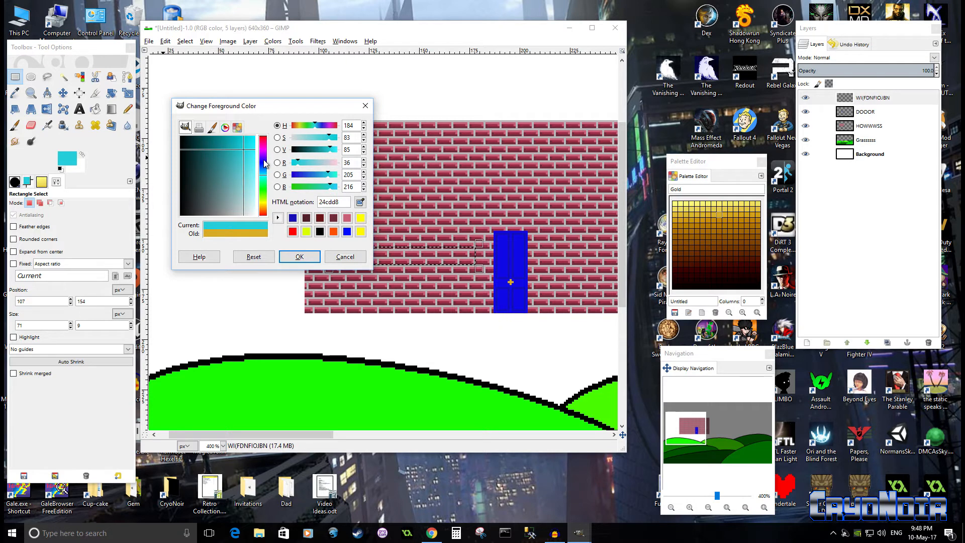
{"action": "left_click", "coordinate": [267, 198]}
{"action": "left_click", "coordinate": [263, 187]}
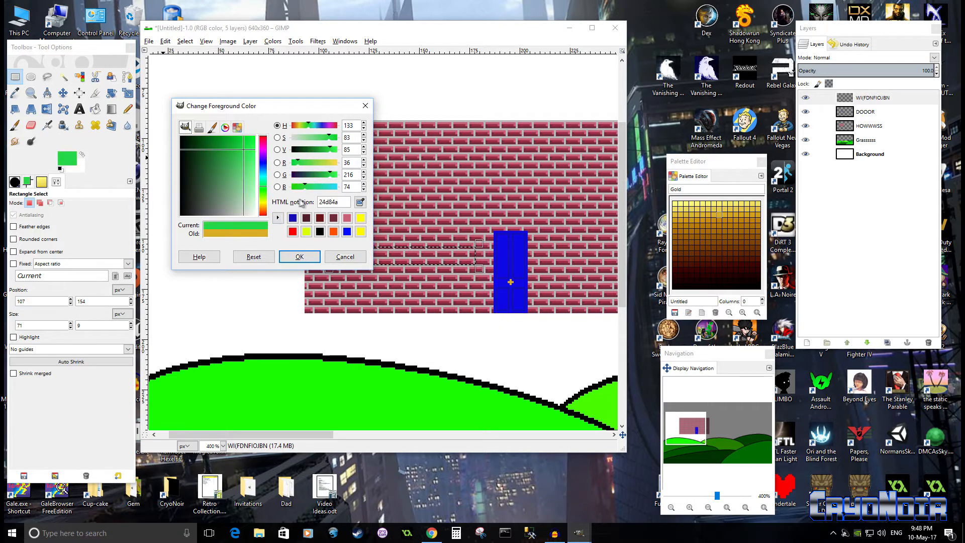
{"action": "left_click", "coordinate": [300, 259]}
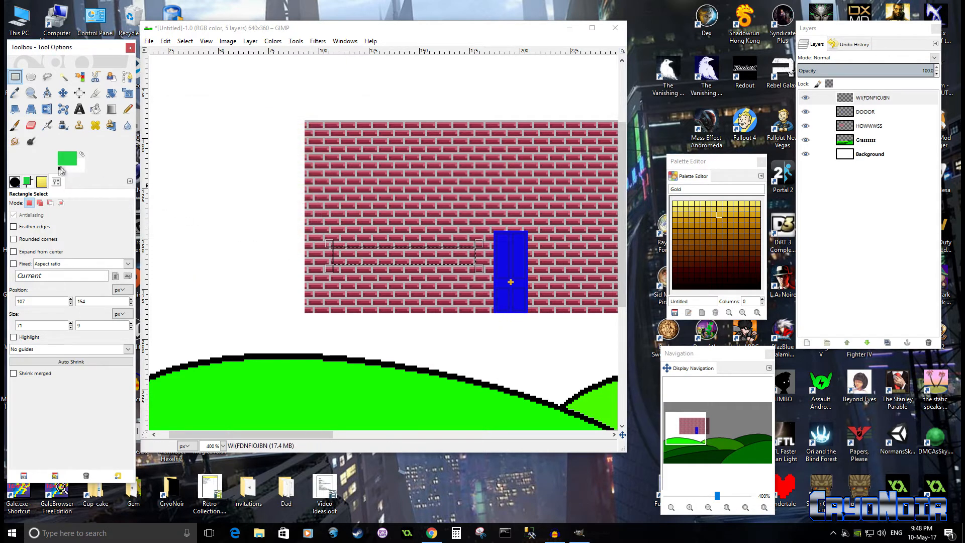
Step: Browse the available palettes for a window color, checking Muted, Blues, Coldfire and GrayViolet
{"action": "left_click", "coordinate": [42, 182]}
{"action": "left_click_drag", "start_coordinate": [129, 333], "coordinate": [129, 245]}
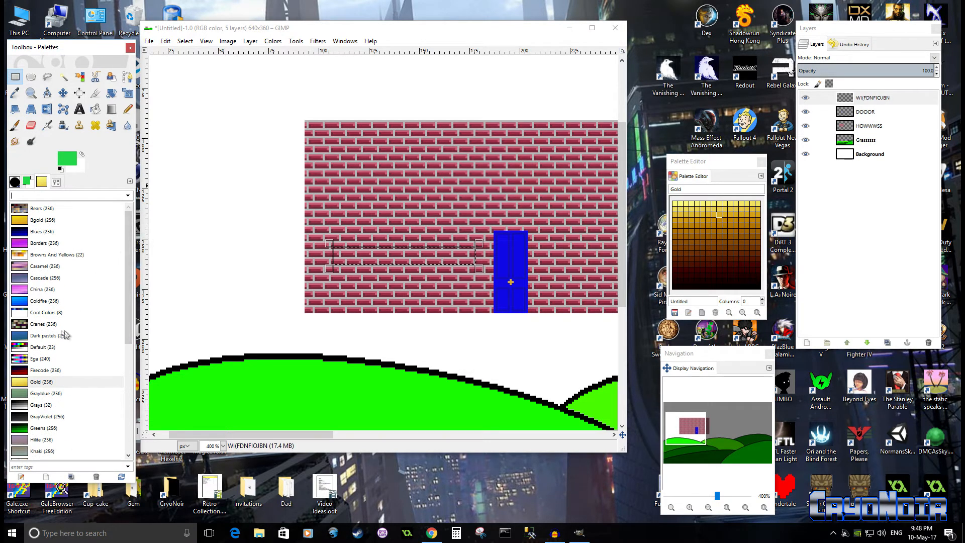
{"action": "scroll", "coordinate": [112, 330], "scroll_direction": "down", "scroll_amount": 3}
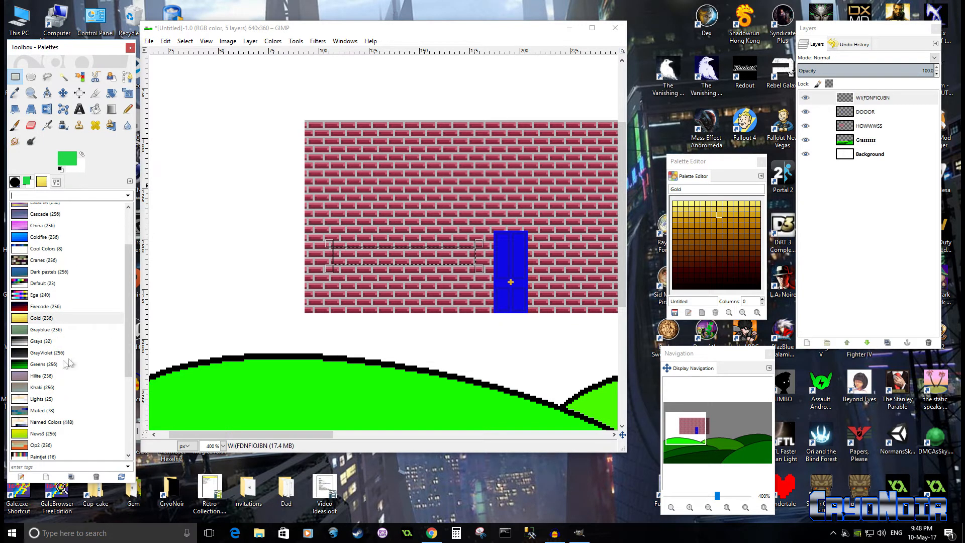
{"action": "scroll", "coordinate": [68, 366], "scroll_direction": "down", "scroll_amount": 5}
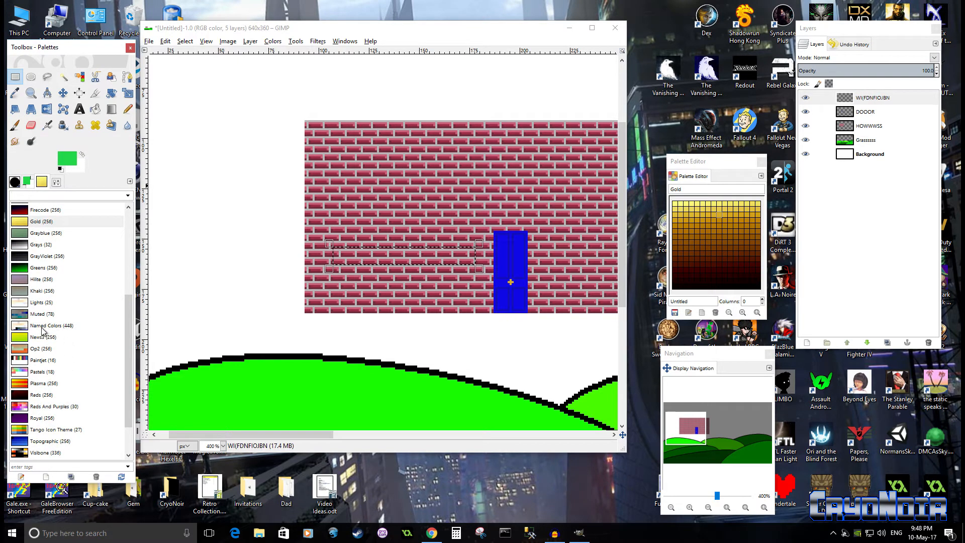
{"action": "scroll", "coordinate": [57, 328], "scroll_direction": "up", "scroll_amount": 2}
{"action": "left_click", "coordinate": [38, 347]}
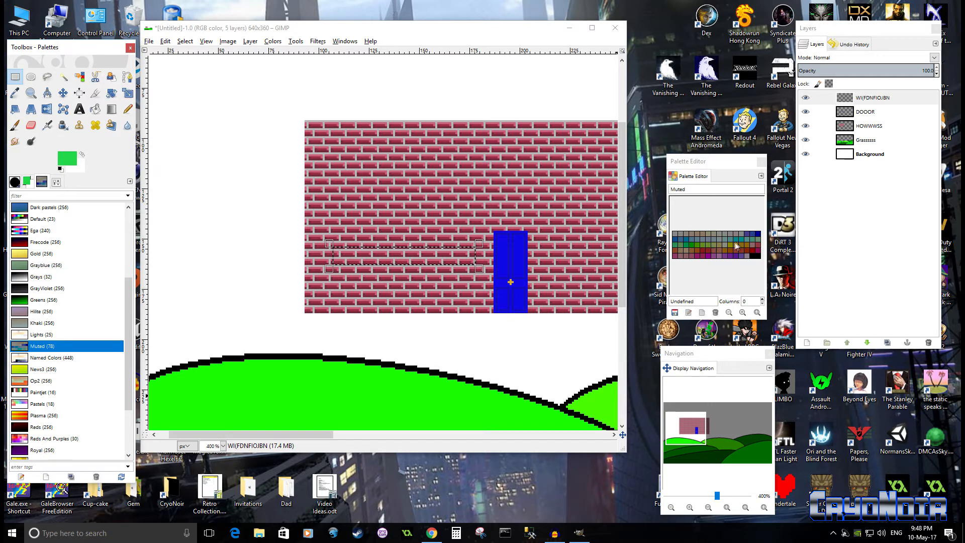
{"action": "left_click_drag", "start_coordinate": [128, 326], "coordinate": [132, 252]}
{"action": "left_click", "coordinate": [46, 231]}
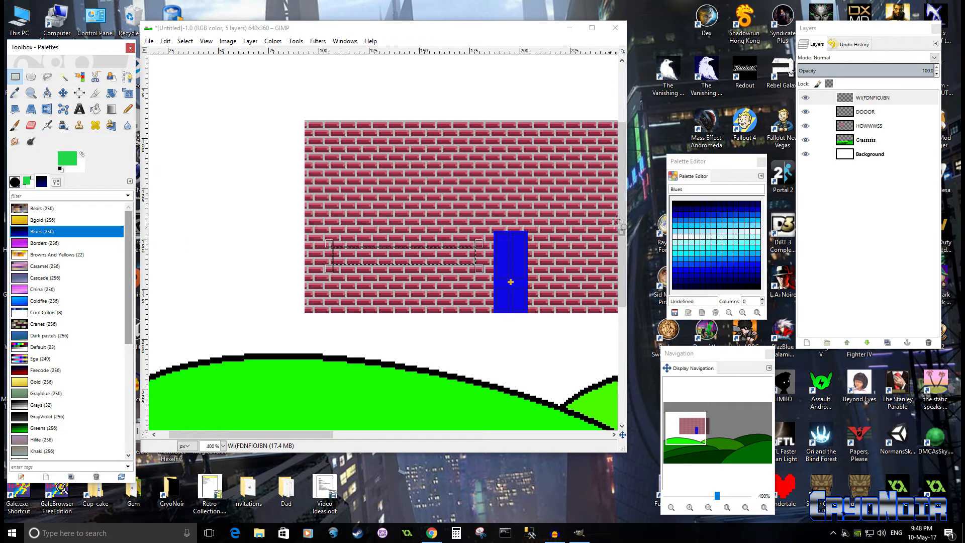
{"action": "scroll", "coordinate": [72, 307], "scroll_direction": "down", "scroll_amount": 1}
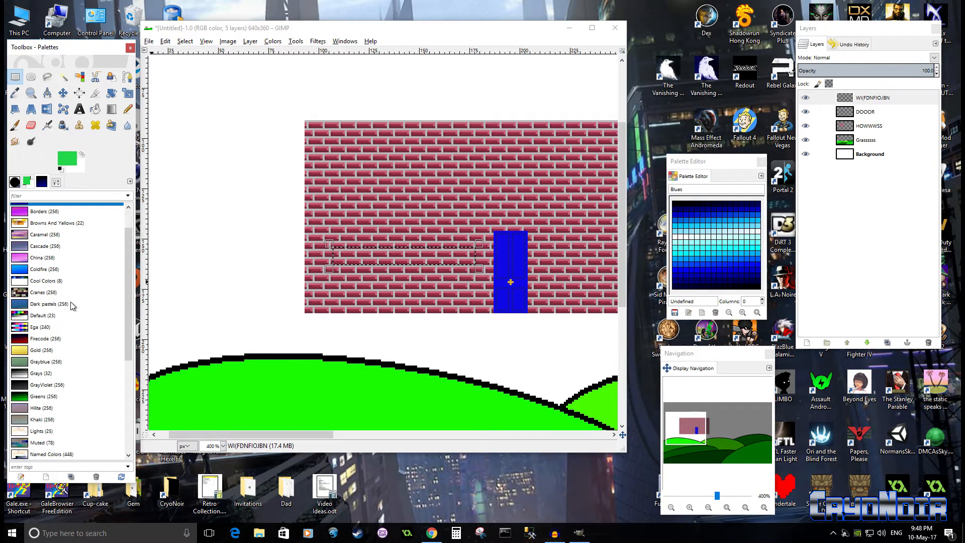
{"action": "left_click", "coordinate": [45, 269]}
{"action": "scroll", "coordinate": [116, 274], "scroll_direction": "down", "scroll_amount": 3}
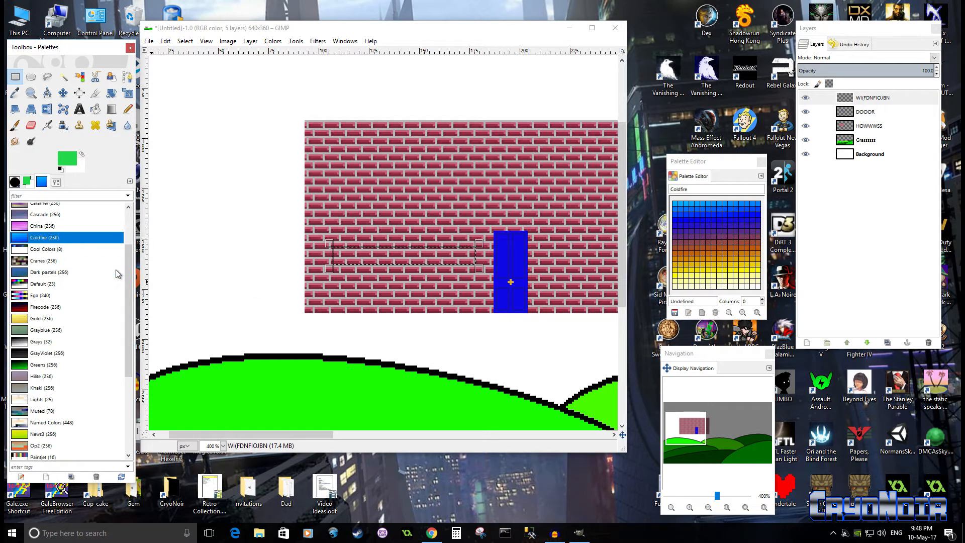
{"action": "scroll", "coordinate": [87, 278], "scroll_direction": "up", "scroll_amount": 3}
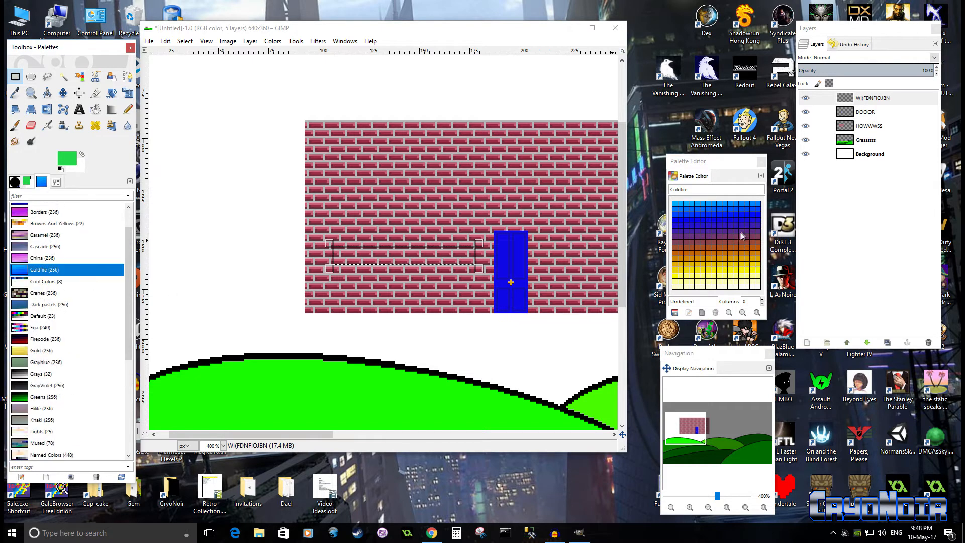
{"action": "scroll", "coordinate": [88, 297], "scroll_direction": "down", "scroll_amount": 4}
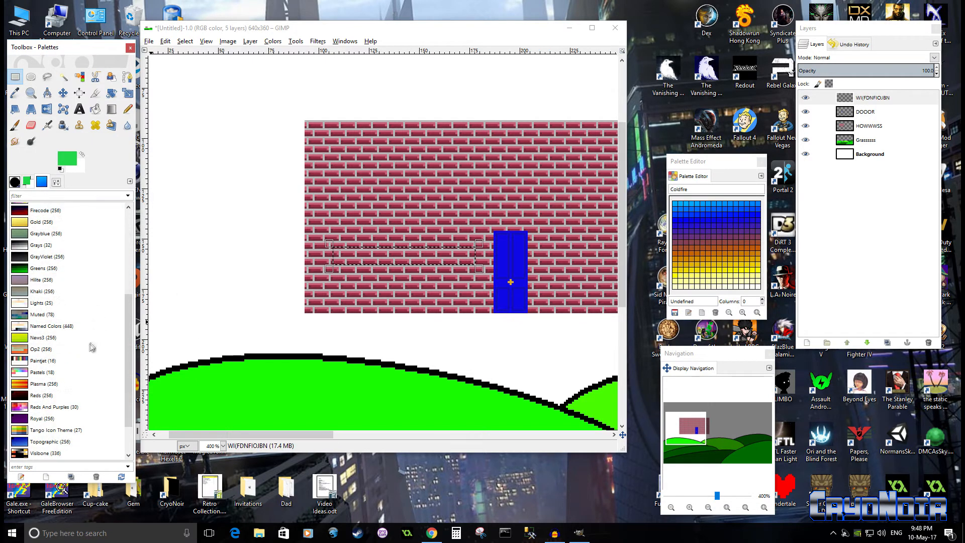
{"action": "left_click", "coordinate": [47, 257]}
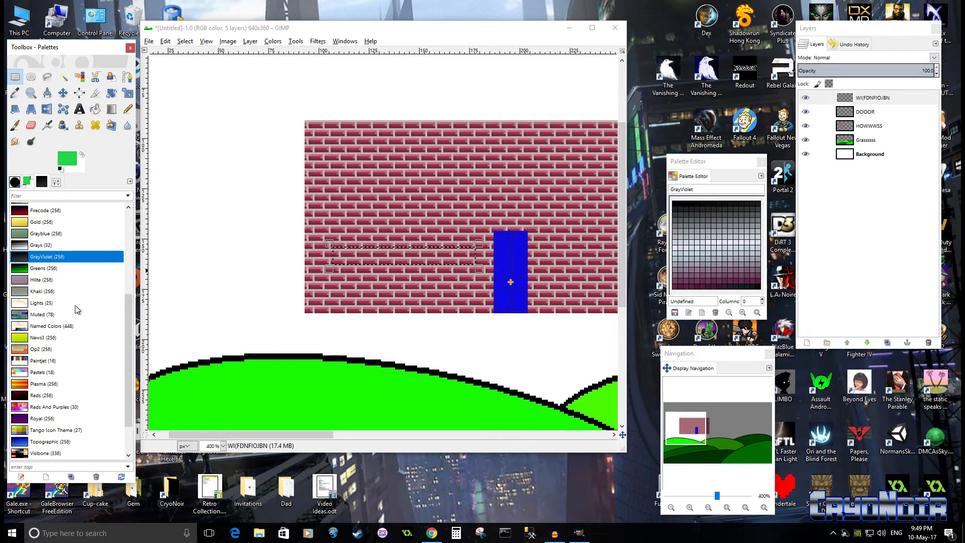
{"action": "scroll", "coordinate": [79, 310], "scroll_direction": "down", "scroll_amount": 2}
{"action": "scroll", "coordinate": [83, 321], "scroll_direction": "up", "scroll_amount": 8}
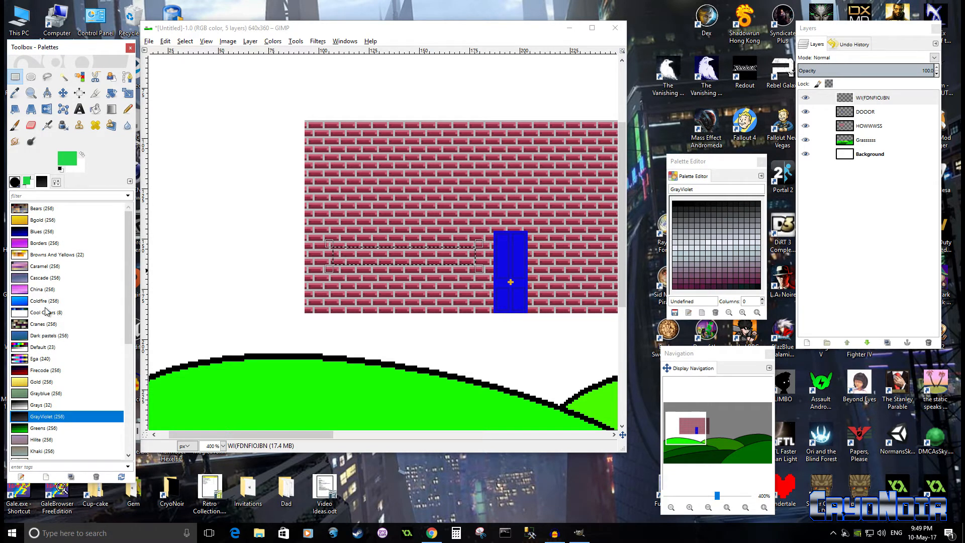
Step: Choose light pink from the Ega palette and bucket-fill the rectangular selection with it
{"action": "left_click", "coordinate": [40, 360]}
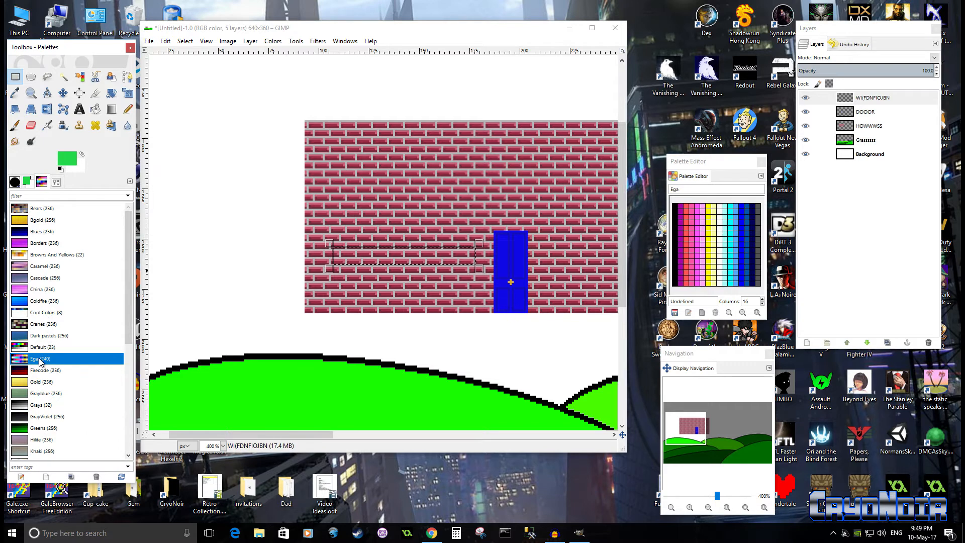
{"action": "left_click", "coordinate": [703, 235]}
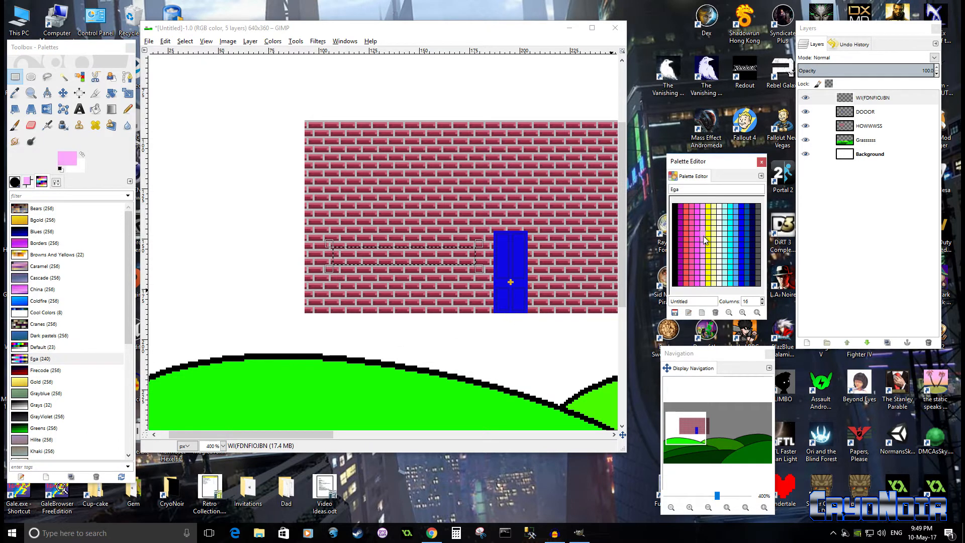
{"action": "left_click", "coordinate": [96, 110]}
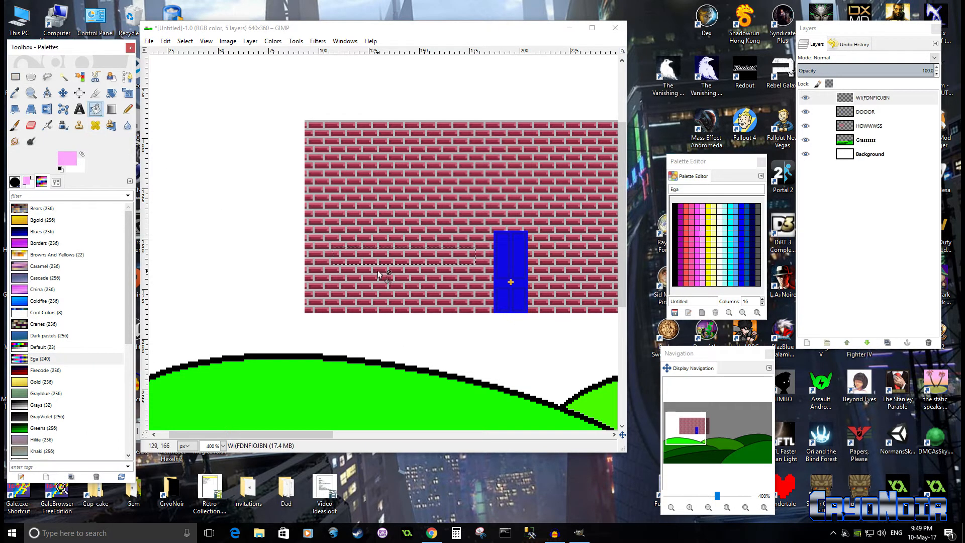
{"action": "left_click", "coordinate": [393, 255]}
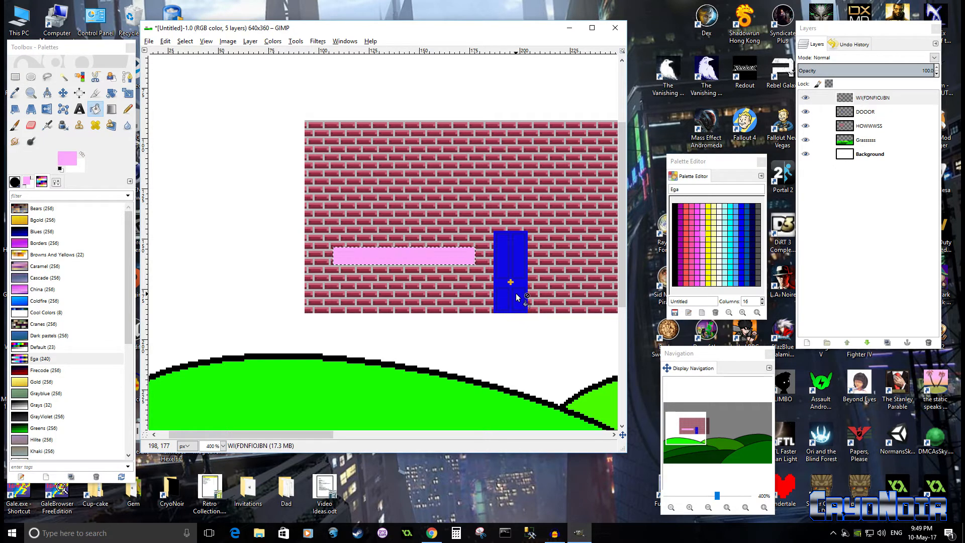
Step: Copy and paste the pink bar, and move the copy straight up near the top of the brick wall
{"action": "left_click", "coordinate": [63, 93]}
{"action": "key", "text": "ctrl+c"}
{"action": "key", "text": "ctrl+v"}
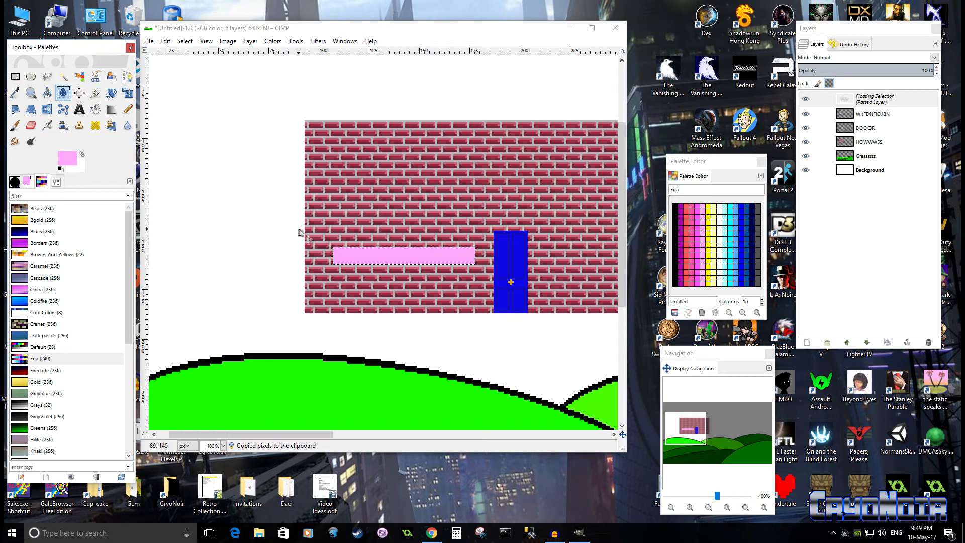
{"action": "left_click_drag", "start_coordinate": [399, 258], "coordinate": [402, 149]}
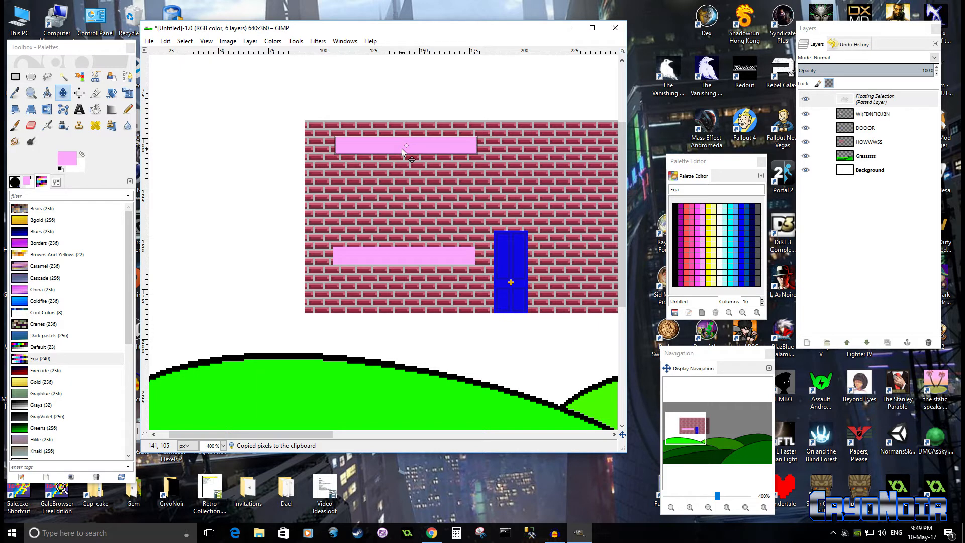
{"action": "left_click_drag", "start_coordinate": [402, 149], "coordinate": [402, 148]}
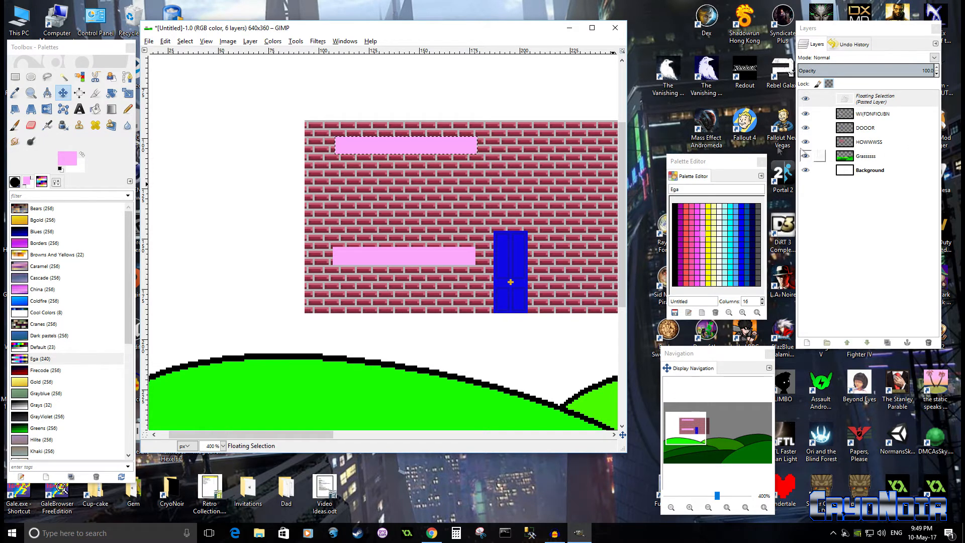
Step: Anchor the pasted pink bar to the WI(FDNFIOJBN layer
{"action": "right_click", "coordinate": [881, 102]}
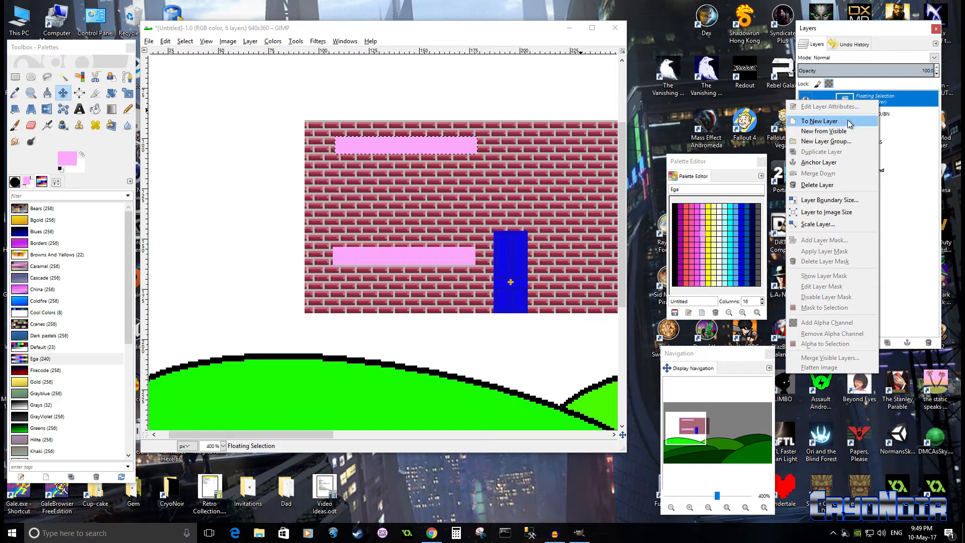
{"action": "right_click", "coordinate": [885, 103]}
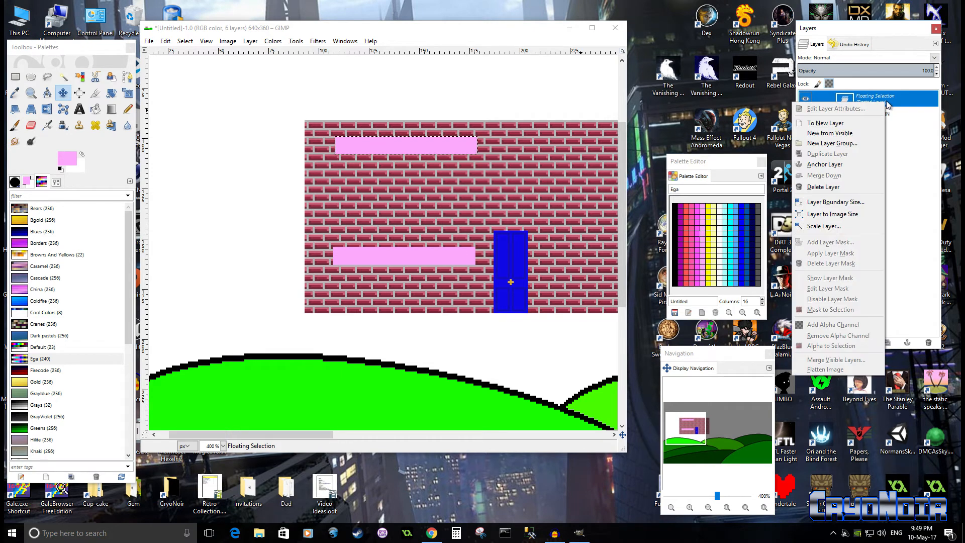
{"action": "left_click", "coordinate": [842, 168]}
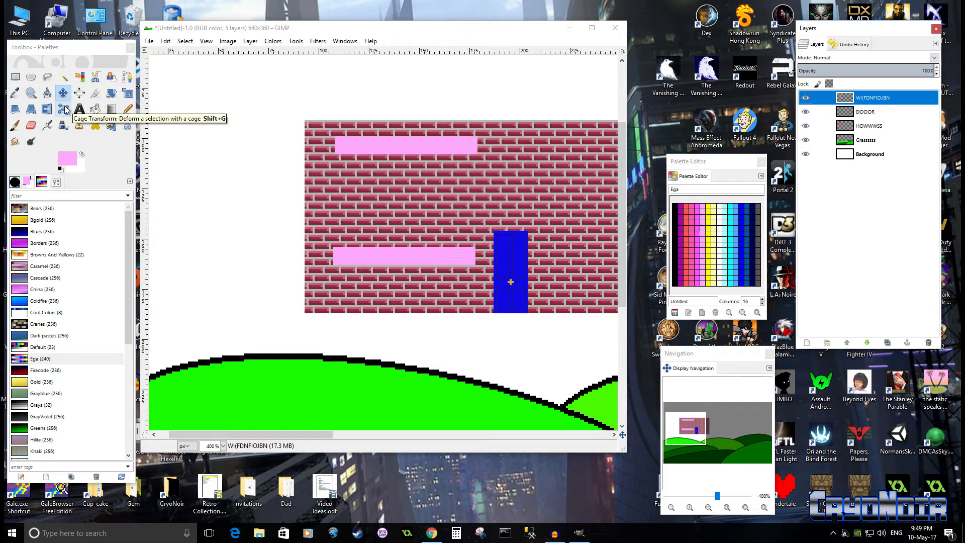
Step: Measure the vertical gap between the two pink bars near their middle
{"action": "left_click", "coordinate": [46, 93]}
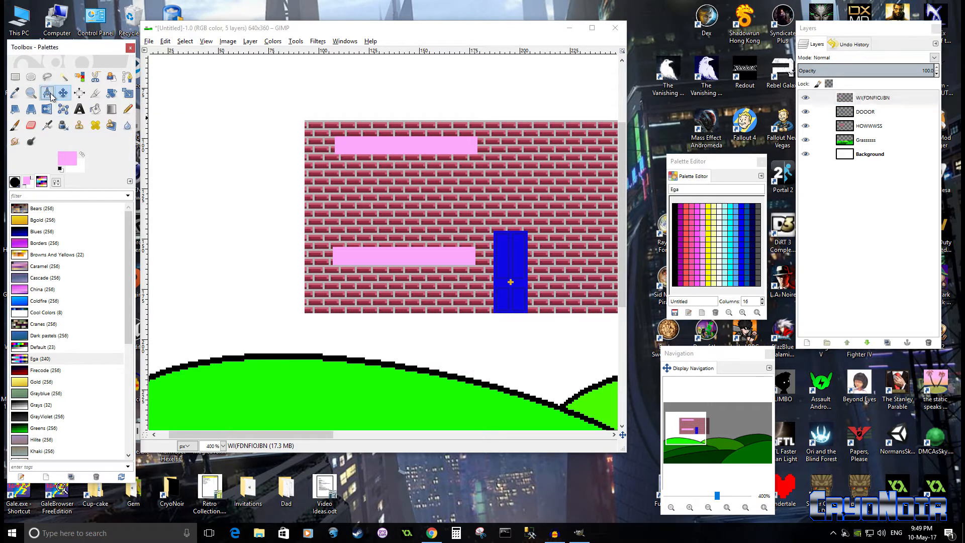
{"action": "left_click", "coordinate": [423, 157]}
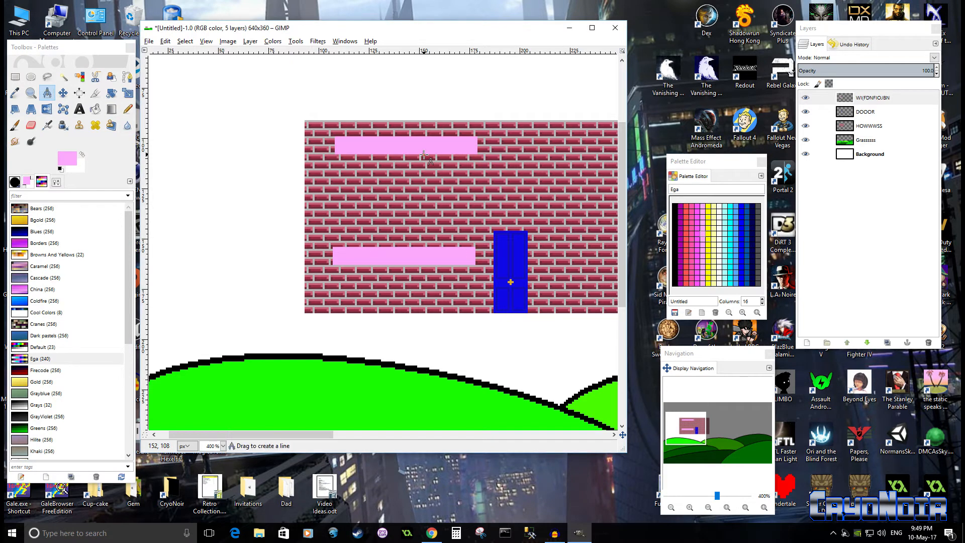
{"action": "left_click_drag", "start_coordinate": [424, 156], "coordinate": [438, 227]}
{"action": "scroll", "coordinate": [419, 171], "scroll_direction": "up", "scroll_amount": 5}
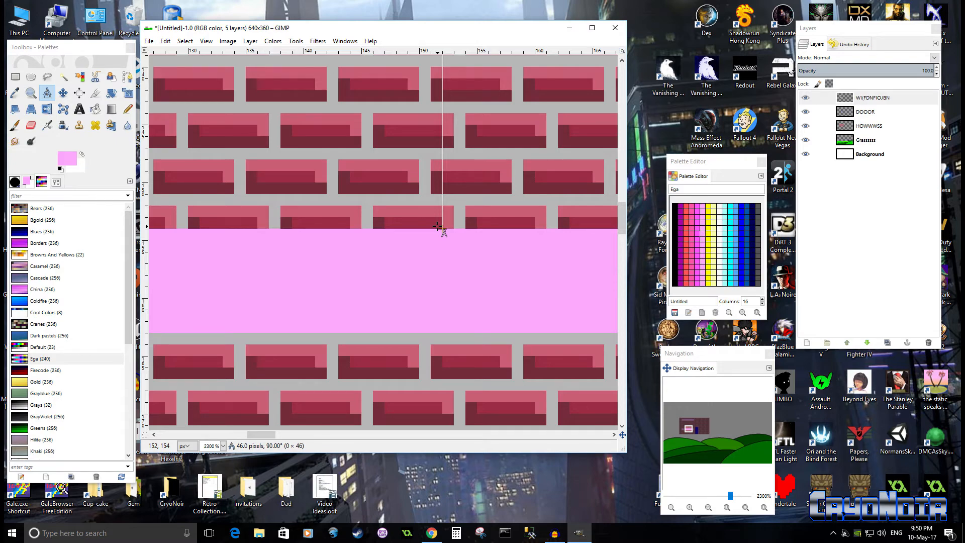
{"action": "scroll", "coordinate": [438, 228], "scroll_direction": "down", "scroll_amount": 6}
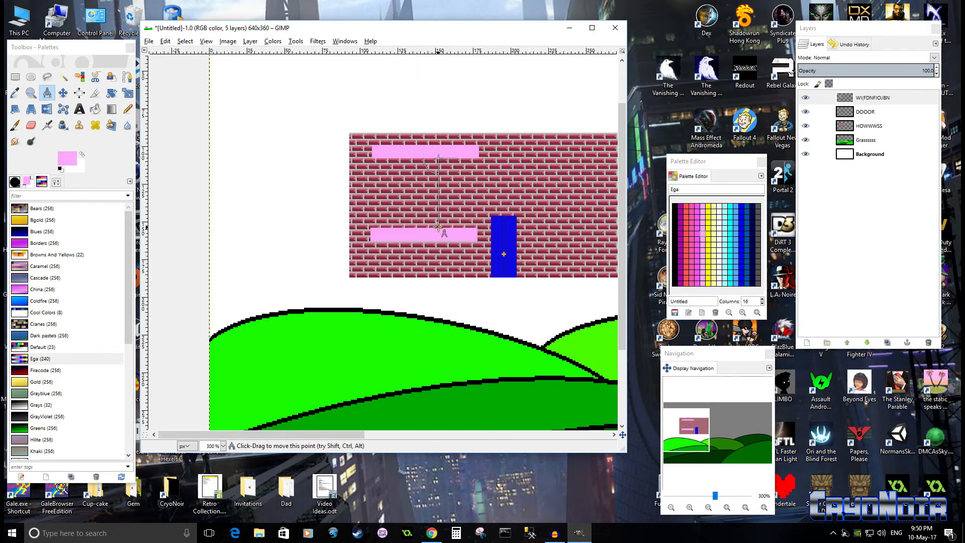
{"action": "scroll", "coordinate": [483, 188], "scroll_direction": "up", "scroll_amount": 4}
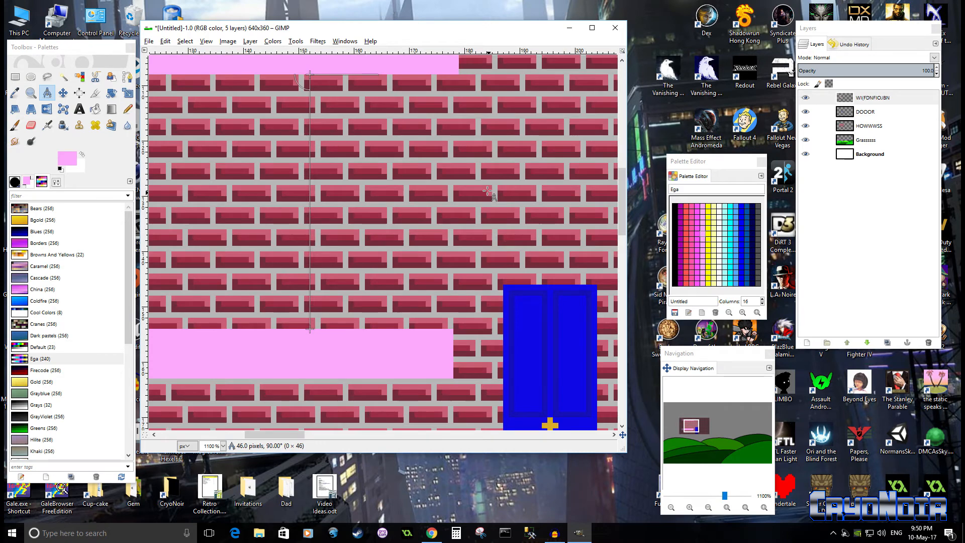
Step: Measure the vertical gap again from the upper bar's lower right corner down to the lower bar's top edge
{"action": "scroll", "coordinate": [487, 191], "scroll_direction": "up", "scroll_amount": 3}
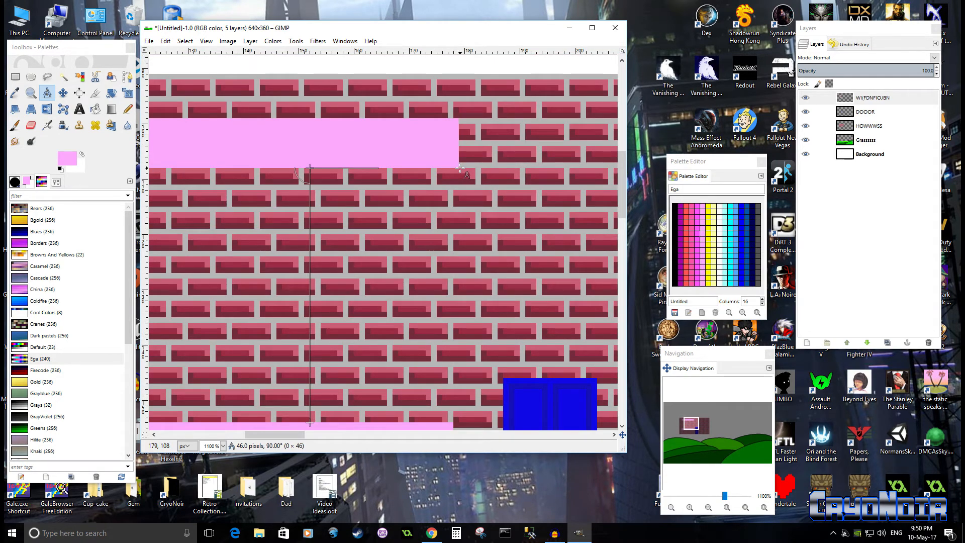
{"action": "left_click_drag", "start_coordinate": [459, 168], "coordinate": [458, 420]}
{"action": "scroll", "coordinate": [464, 425], "scroll_direction": "down", "scroll_amount": 3}
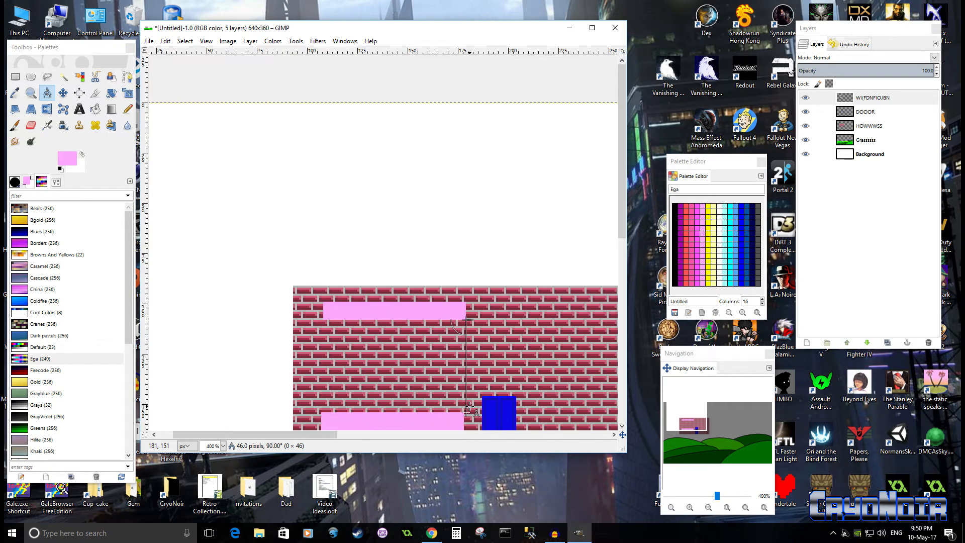
{"action": "scroll", "coordinate": [405, 372], "scroll_direction": "up", "scroll_amount": 2}
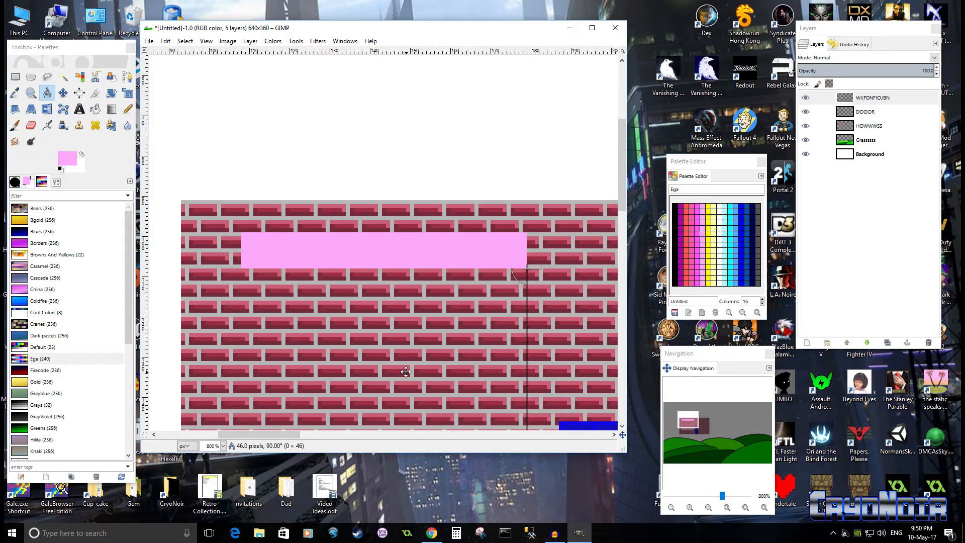
{"action": "scroll", "coordinate": [405, 372], "scroll_direction": "down", "scroll_amount": 4}
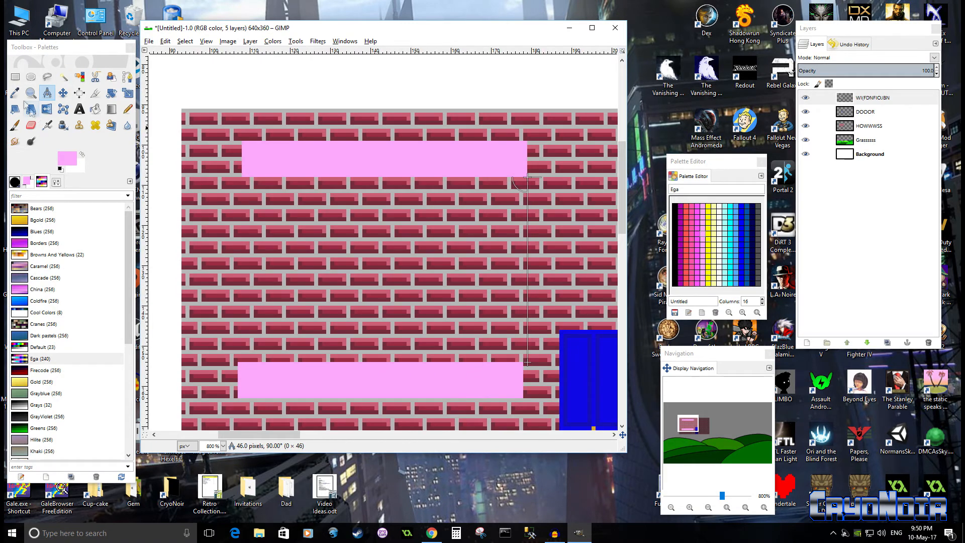
Step: Cut and paste the upper pink bar, shift it left to line up with the lower bar, and anchor it to its layer
{"action": "left_click", "coordinate": [15, 76]}
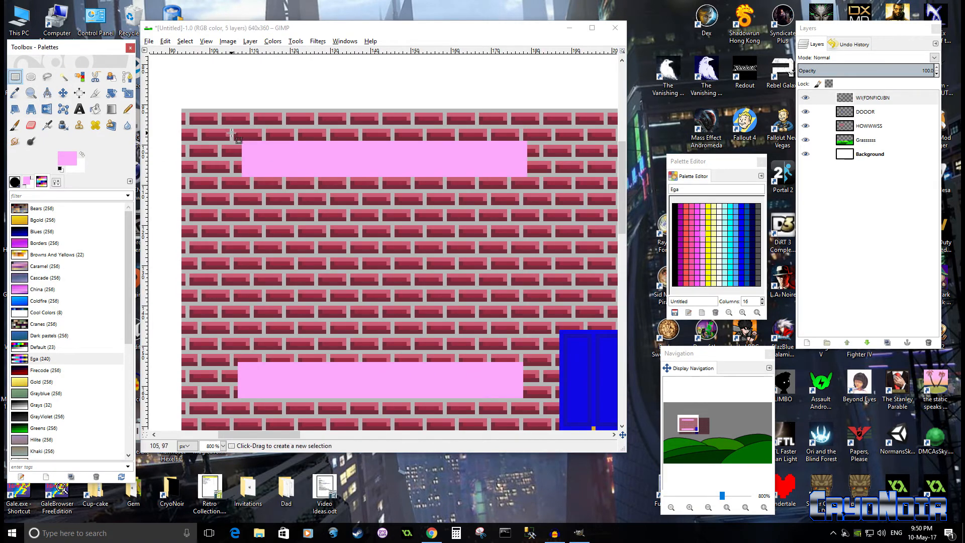
{"action": "left_click_drag", "start_coordinate": [232, 134], "coordinate": [560, 197]}
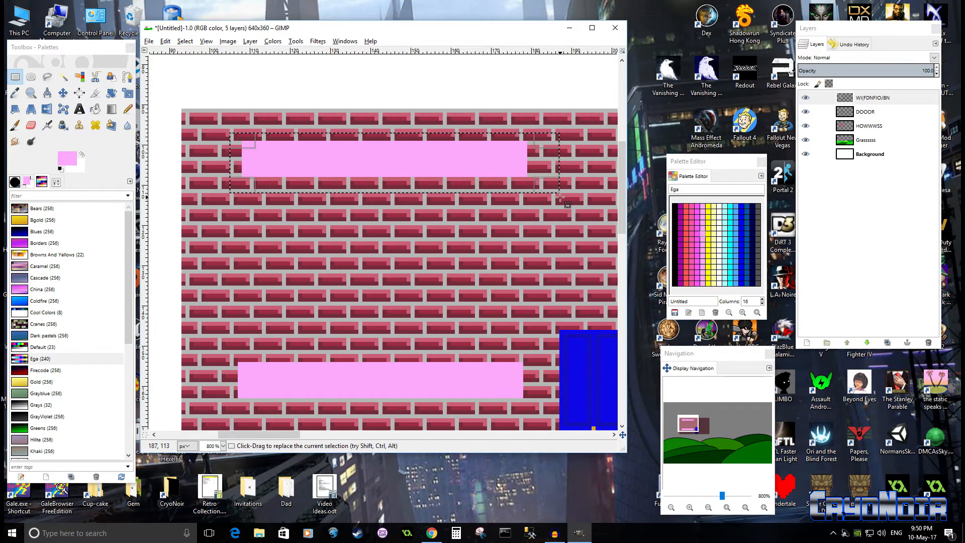
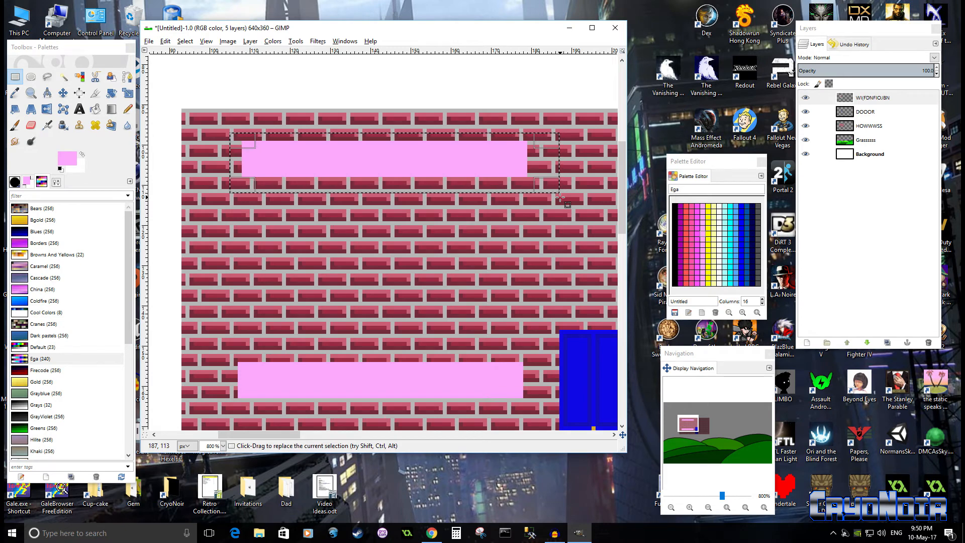
{"action": "key", "text": "ctrl+x"}
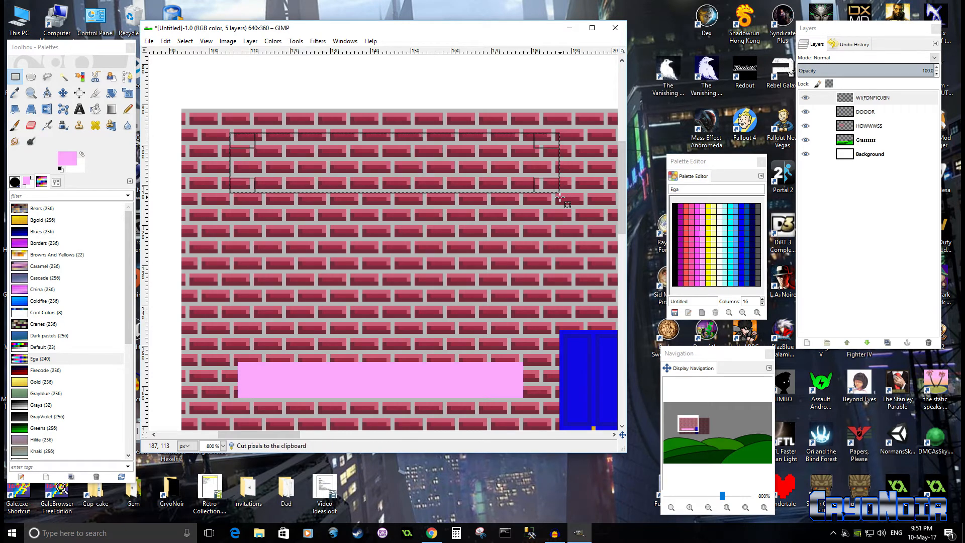
{"action": "key", "text": "ctrl+v"}
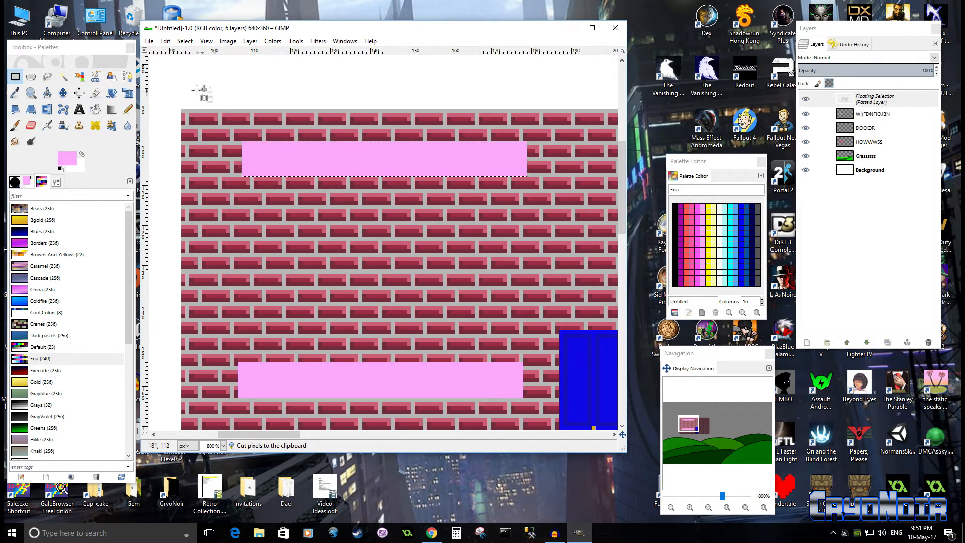
{"action": "left_click", "coordinate": [62, 93]}
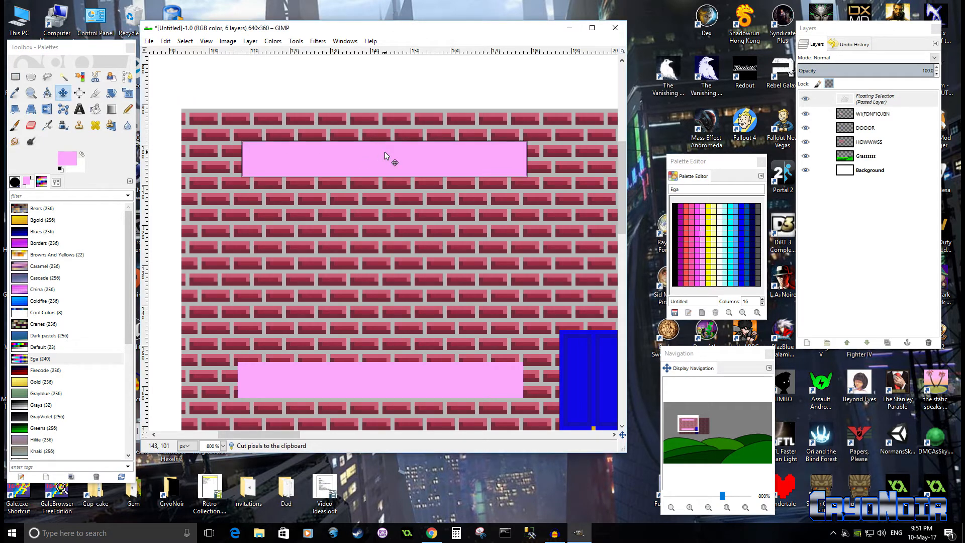
{"action": "left_click_drag", "start_coordinate": [383, 151], "coordinate": [382, 152]}
{"action": "key", "text": "Up"}
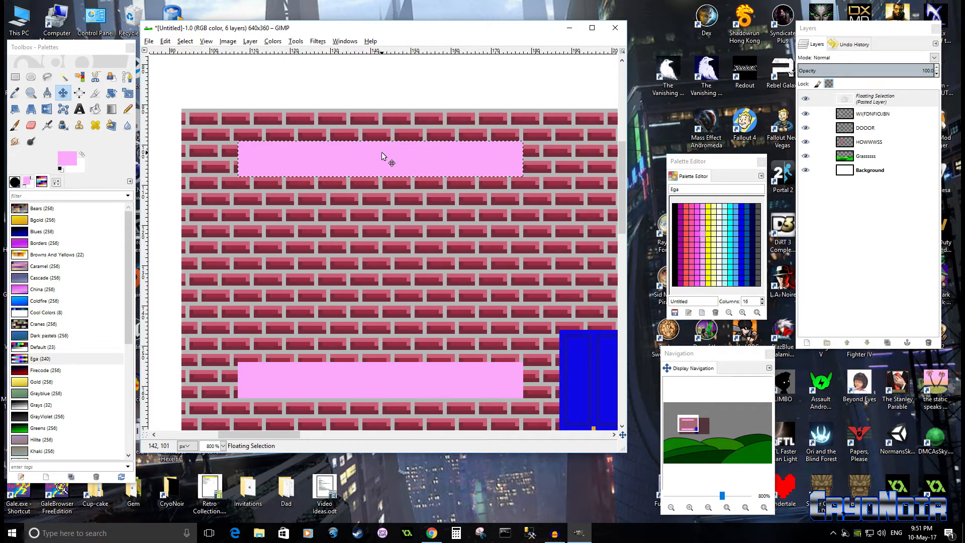
{"action": "right_click", "coordinate": [868, 105]}
{"action": "left_click", "coordinate": [902, 173]}
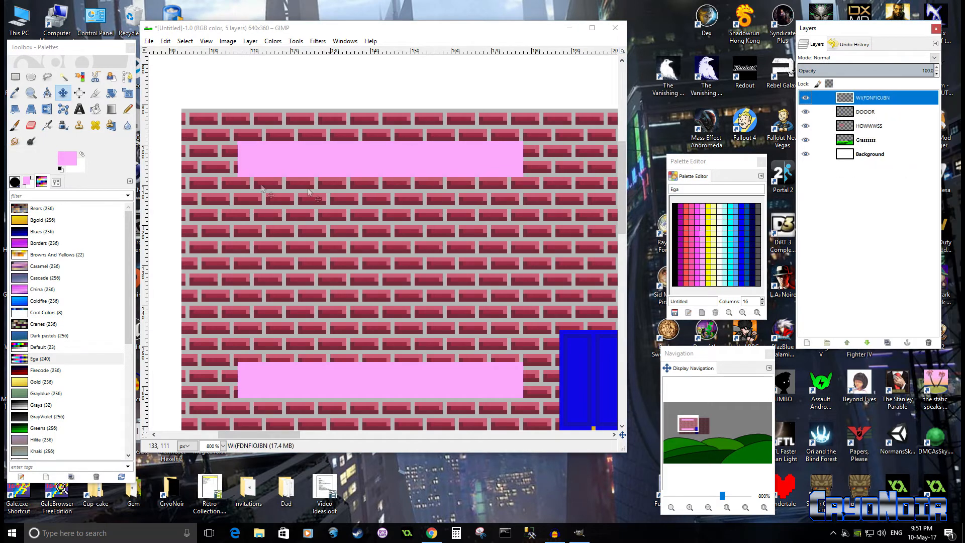
Step: Measure the vertical gap from the upper pink bar's lower right corner to the lower bar's upper right corner
{"action": "left_click", "coordinate": [47, 93]}
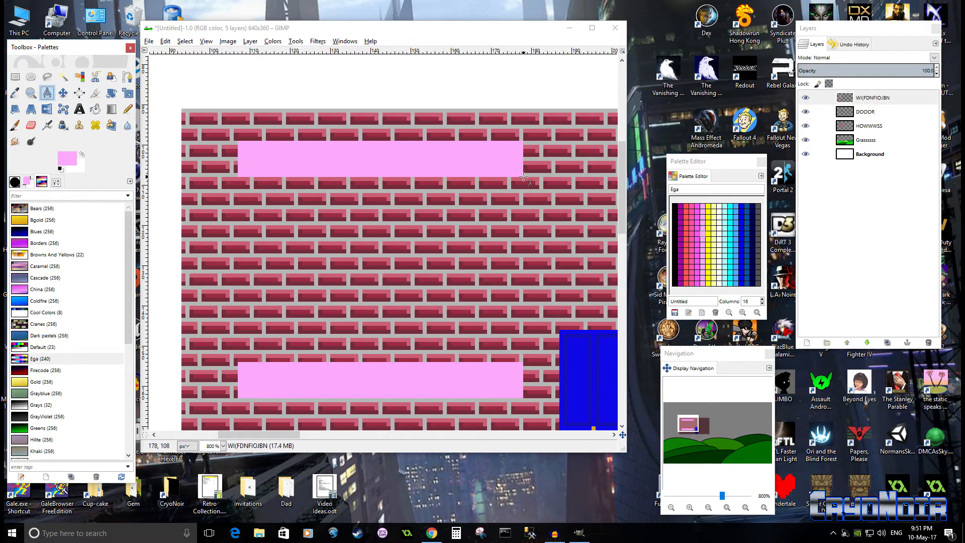
{"action": "scroll", "coordinate": [522, 206], "scroll_direction": "up", "scroll_amount": 3}
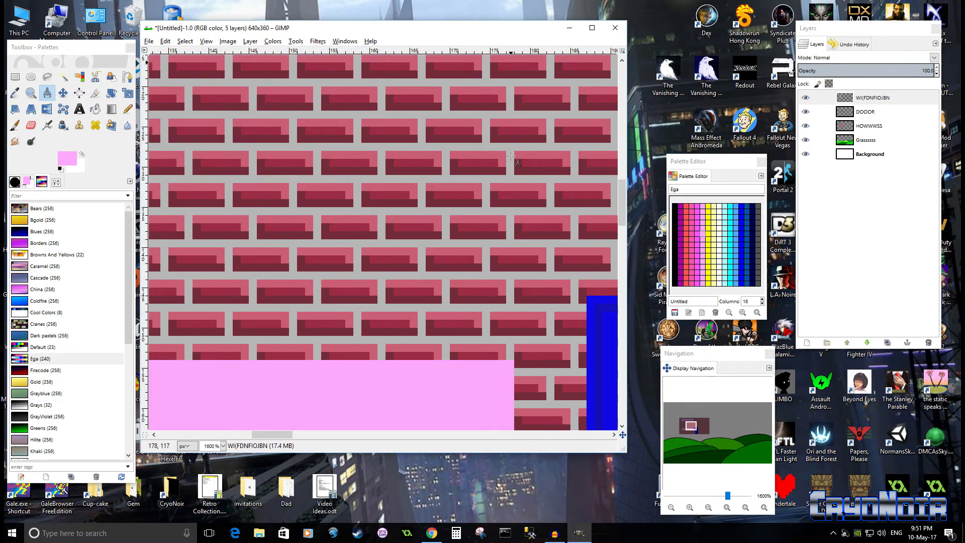
{"action": "scroll", "coordinate": [510, 156], "scroll_direction": "down", "scroll_amount": 1}
{"action": "left_click_drag", "start_coordinate": [511, 156], "coordinate": [505, 222]}
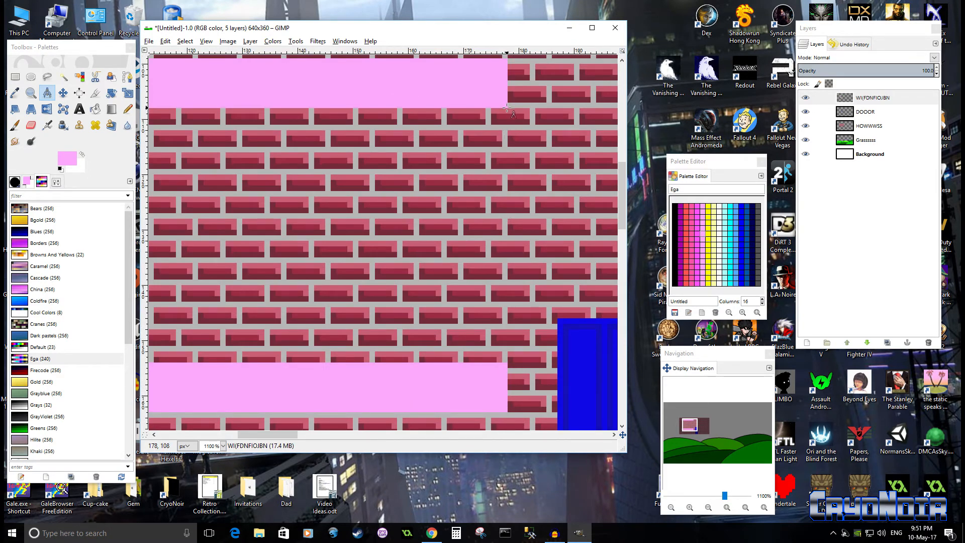
{"action": "left_click_drag", "start_coordinate": [509, 108], "coordinate": [508, 361]}
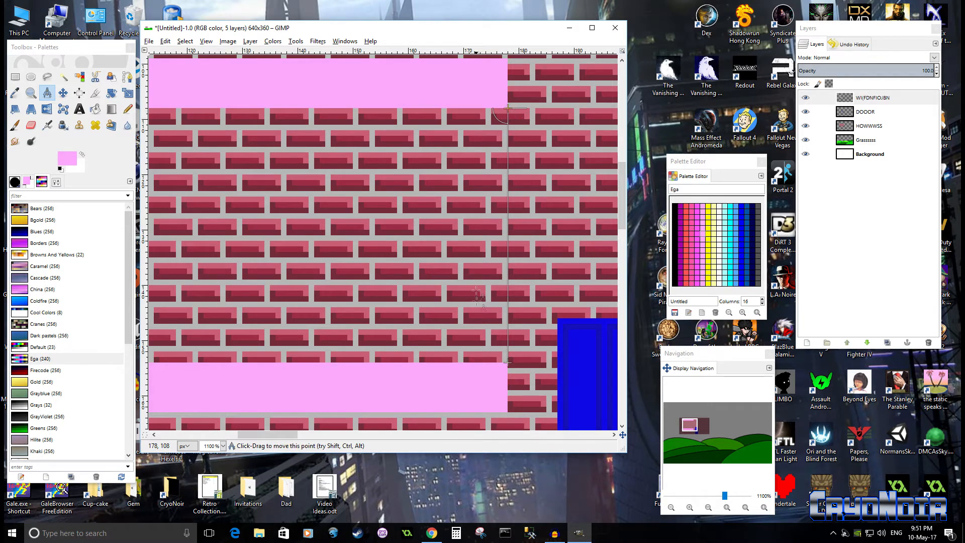
Step: Make a rectangular selection filling the gap between the two pink bars, inset slightly from both of their ends
{"action": "scroll", "coordinate": [372, 232], "scroll_direction": "down", "scroll_amount": 2}
{"action": "left_click_drag", "start_coordinate": [368, 230], "coordinate": [443, 250]}
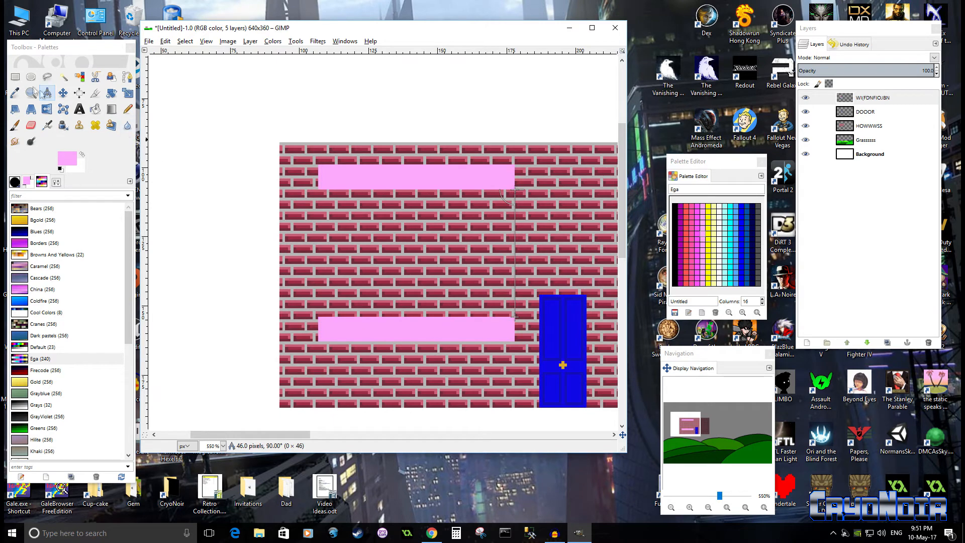
{"action": "left_click", "coordinate": [15, 77]}
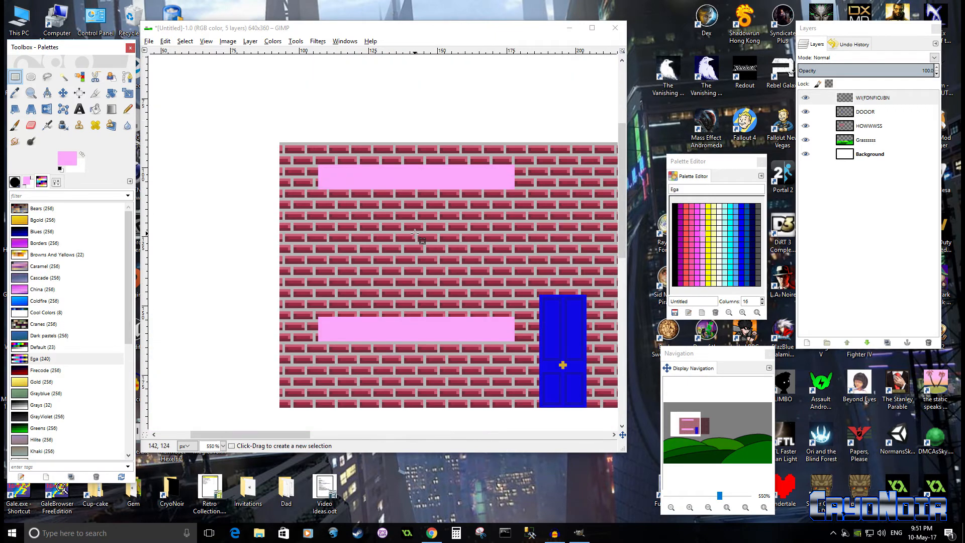
{"action": "scroll", "coordinate": [417, 238], "scroll_direction": "up", "scroll_amount": 1}
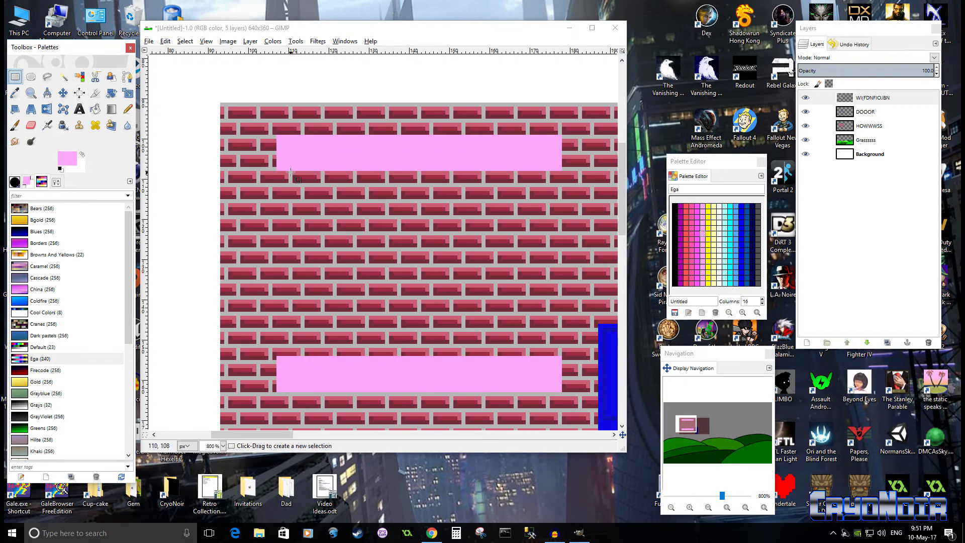
{"action": "left_click_drag", "start_coordinate": [289, 172], "coordinate": [552, 355]}
{"action": "left_click_drag", "start_coordinate": [290, 261], "coordinate": [290, 262]}
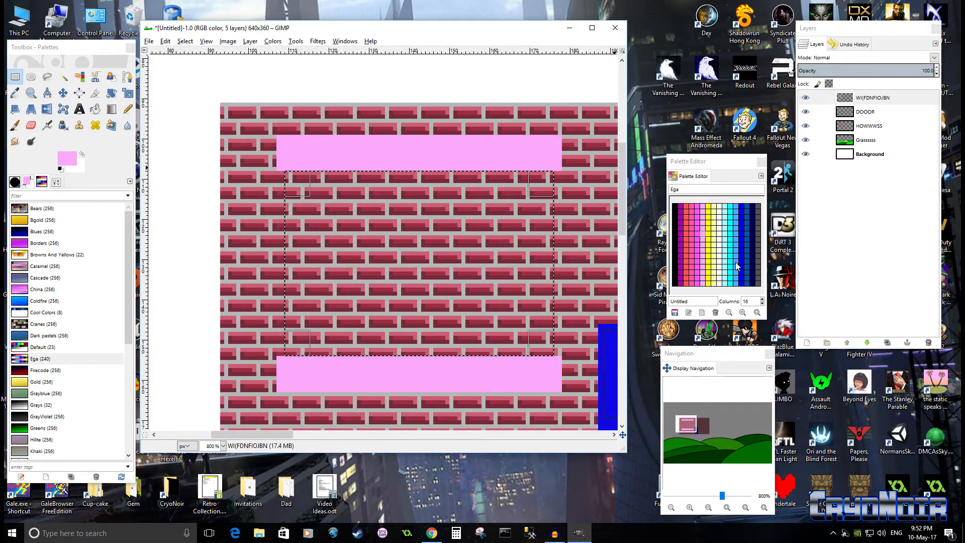
Step: Fill the selected area between the pink bars with the grey99 palette colour using Bucket Fill
{"action": "left_click", "coordinate": [723, 238]}
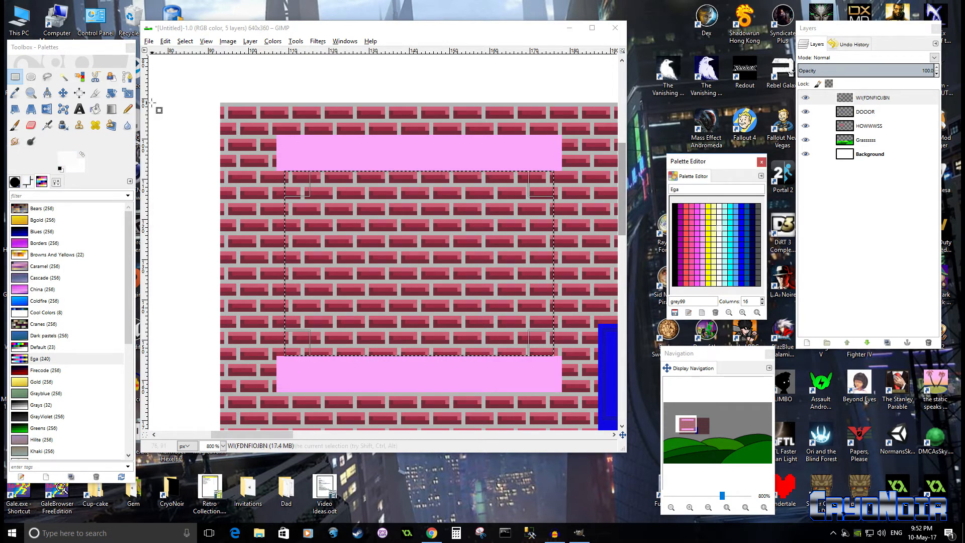
{"action": "left_click", "coordinate": [96, 115]}
{"action": "left_click", "coordinate": [408, 269]}
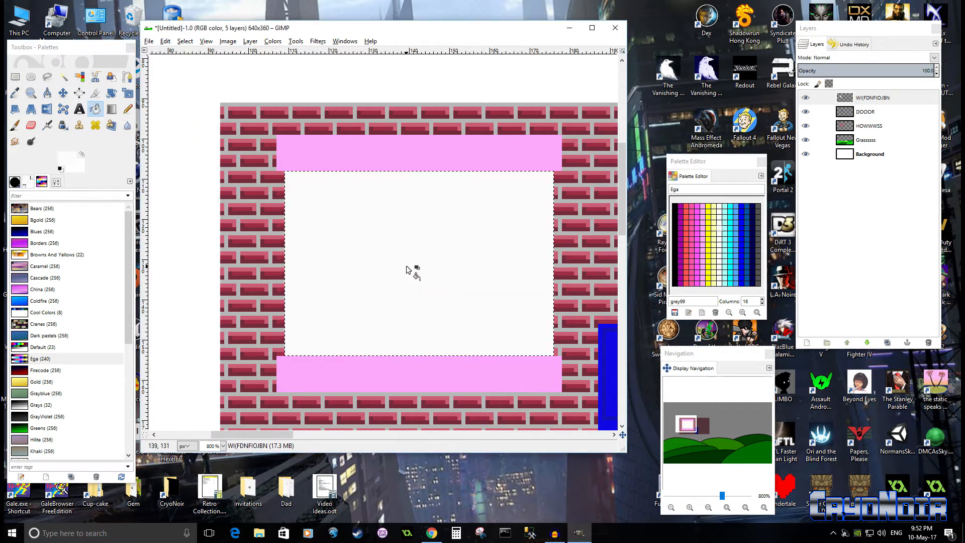
Step: Shrink the selection by 4 px, cut out the white inside it to leave a window frame, and clear the selection
{"action": "left_click", "coordinate": [185, 41]}
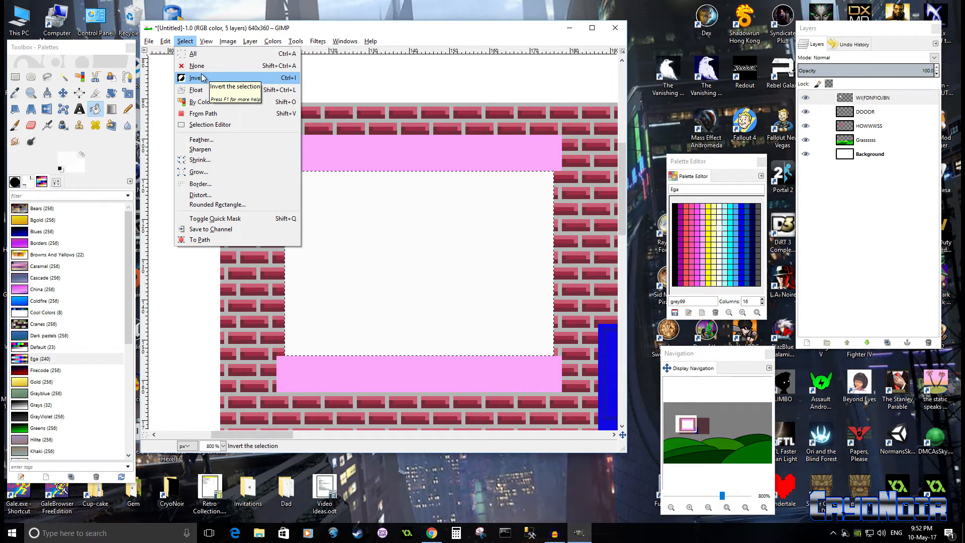
{"action": "left_click", "coordinate": [207, 159]}
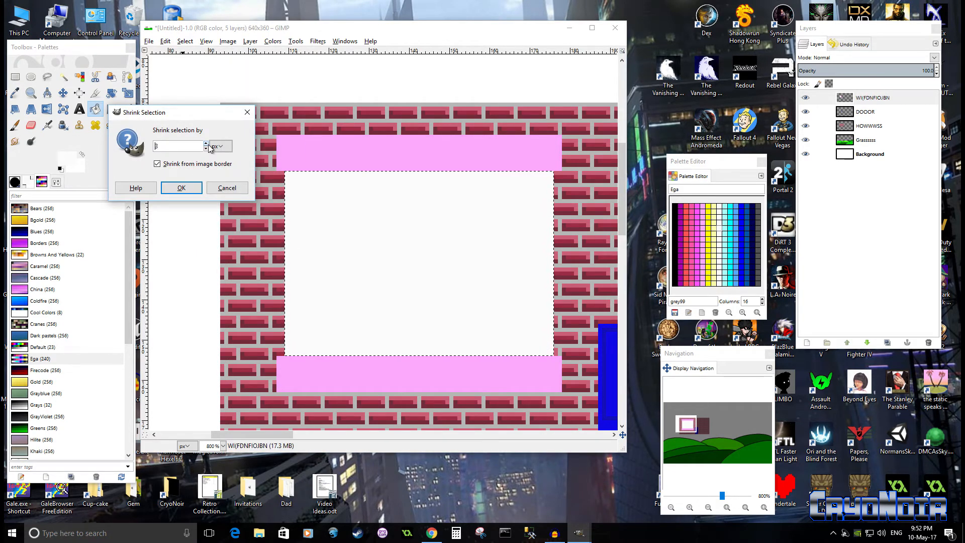
{"action": "left_click", "coordinate": [205, 149]}
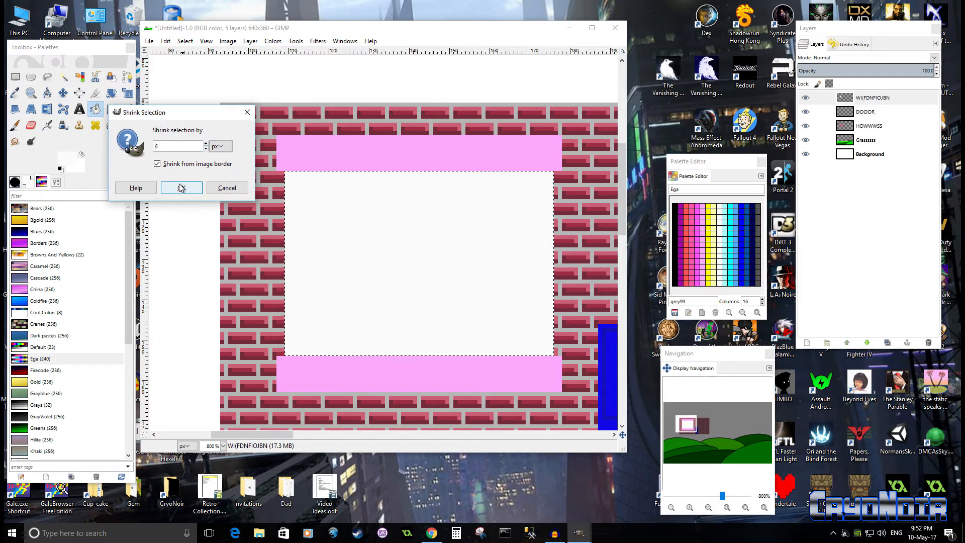
{"action": "left_click", "coordinate": [181, 188]}
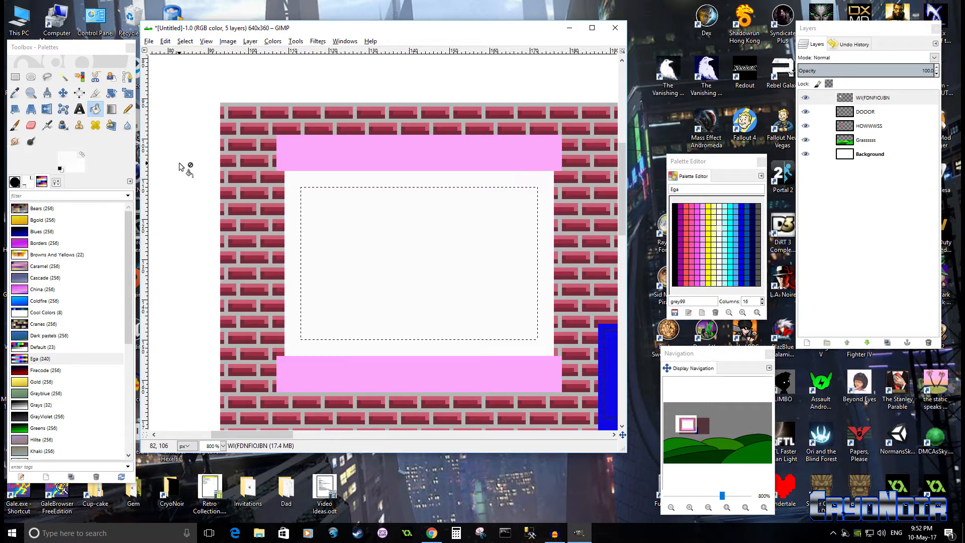
{"action": "key", "text": "ctrl+x"}
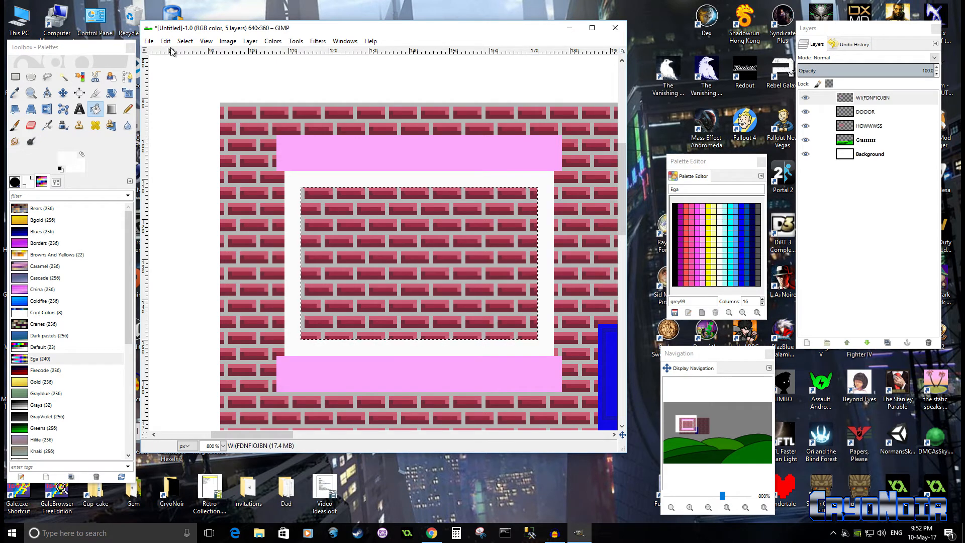
{"action": "left_click", "coordinate": [185, 42]}
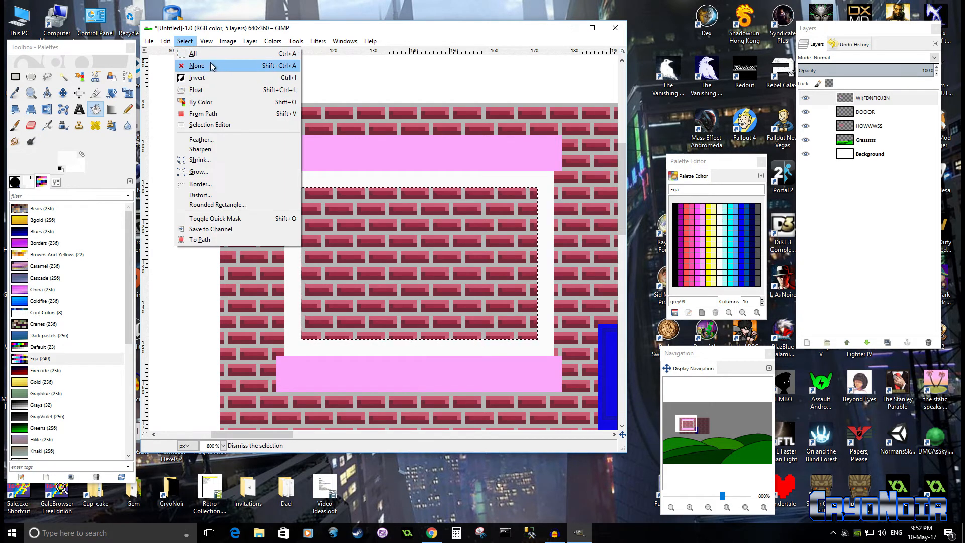
{"action": "left_click", "coordinate": [212, 67]}
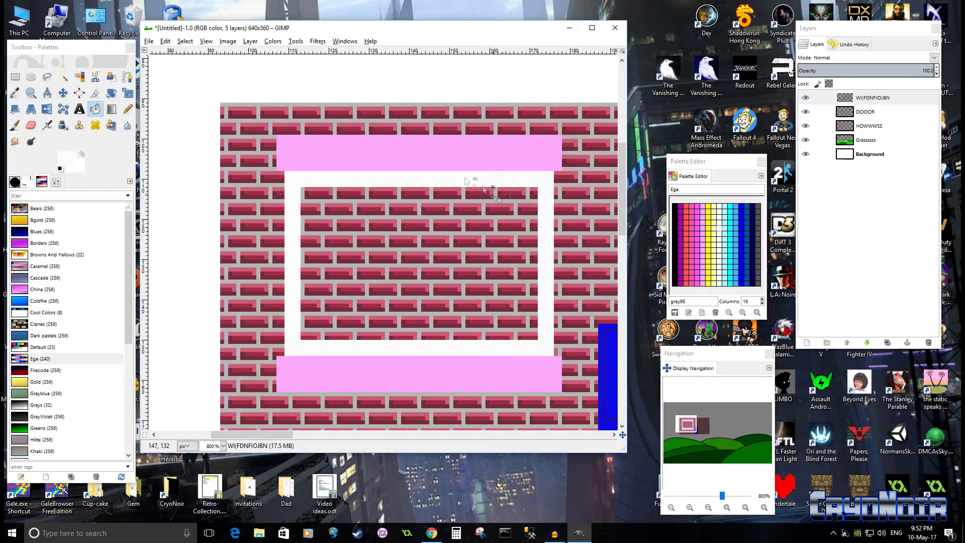
{"action": "left_click", "coordinate": [806, 98]}
{"action": "left_click", "coordinate": [806, 98]}
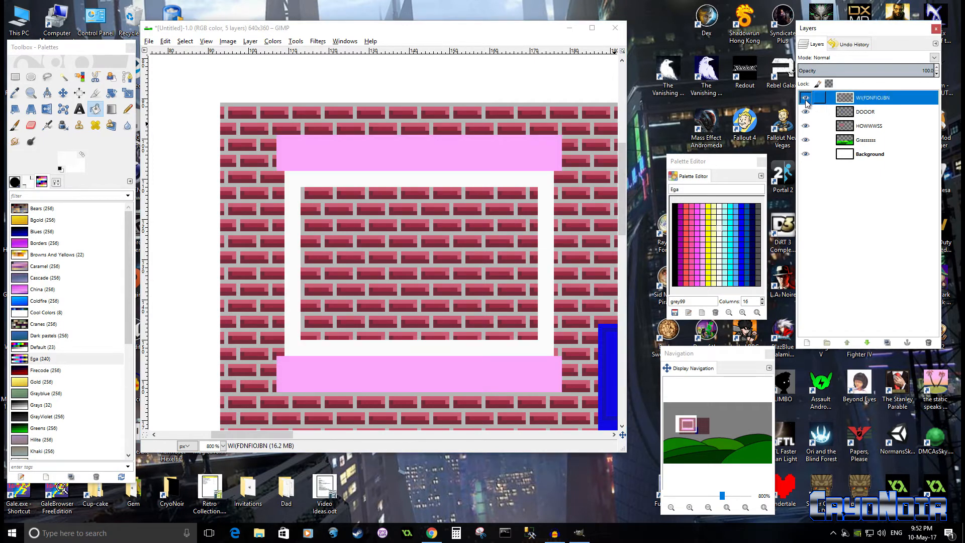
Step: Select the window frame's white left side with a tall rectangle, narrowing the selection to the width of that side
{"action": "left_click", "coordinate": [14, 78]}
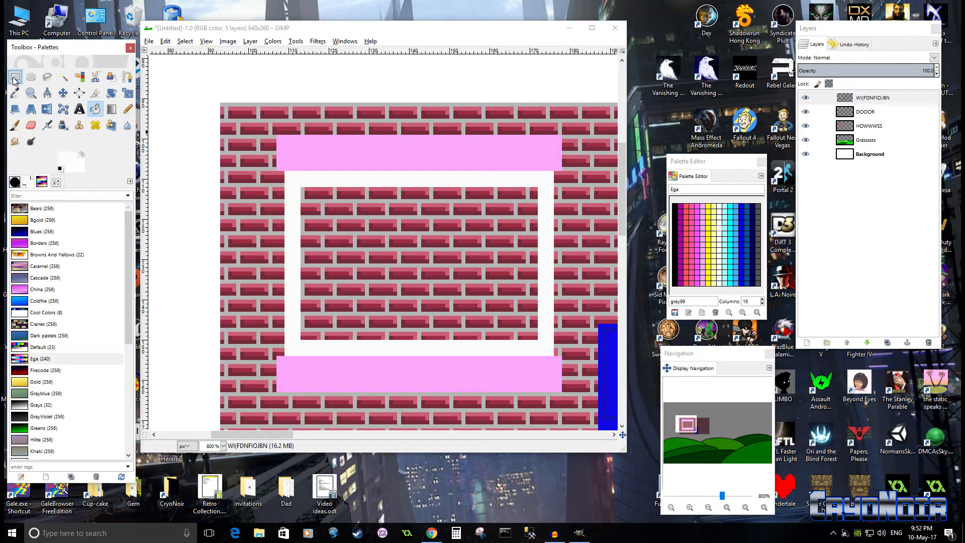
{"action": "left_click_drag", "start_coordinate": [285, 174], "coordinate": [315, 288]}
{"action": "left_click_drag", "start_coordinate": [308, 347], "coordinate": [308, 347]}
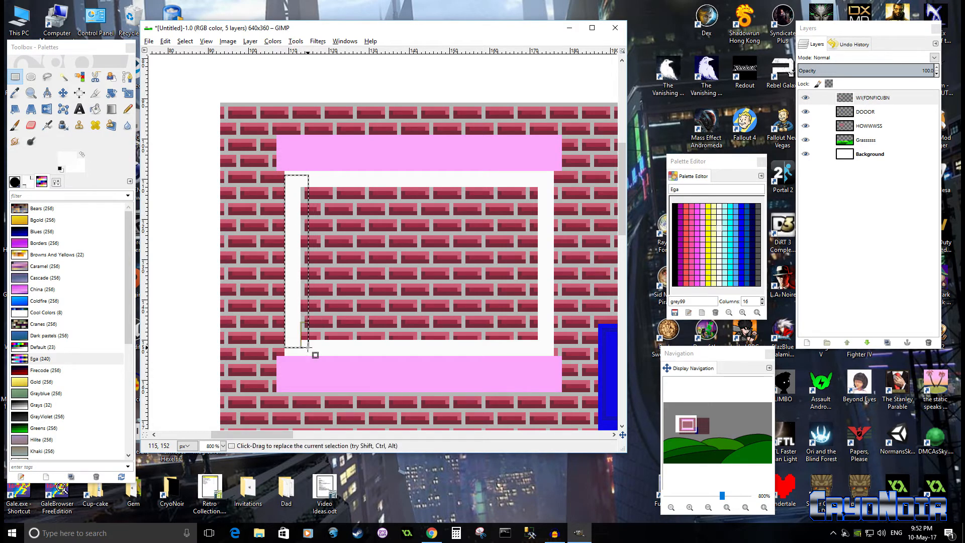
{"action": "key", "text": "ctrl"}
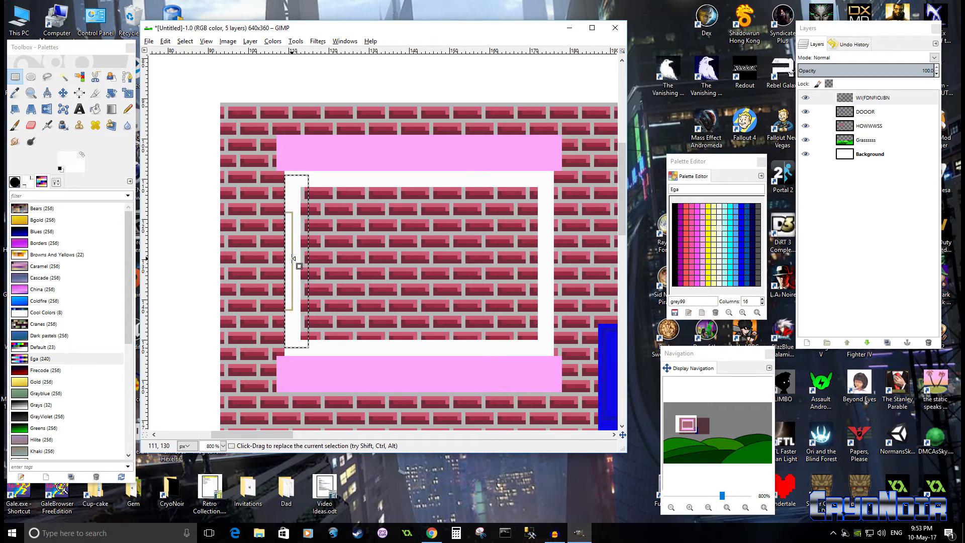
{"action": "left_click_drag", "start_coordinate": [300, 257], "coordinate": [294, 258]}
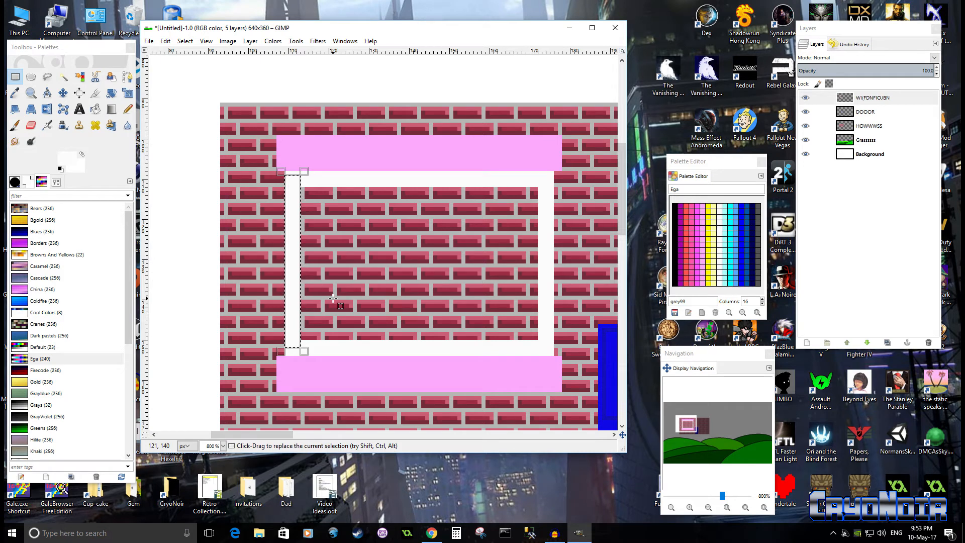
Step: Paste a copy of the frame's left side and move it 32 px straight right to form the window's middle bar
{"action": "key", "text": "ctrl+x"}
{"action": "key", "text": "ctrl+v"}
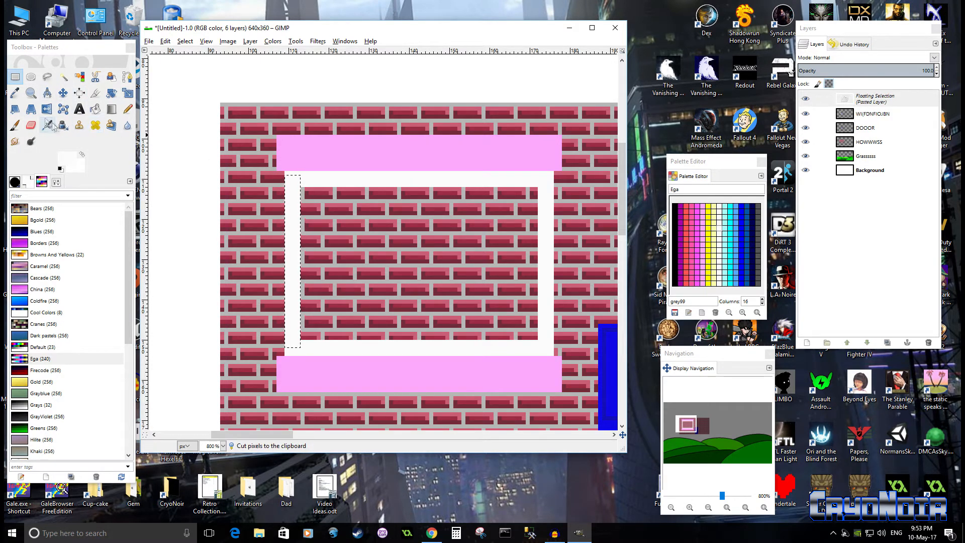
{"action": "left_click", "coordinate": [64, 93]}
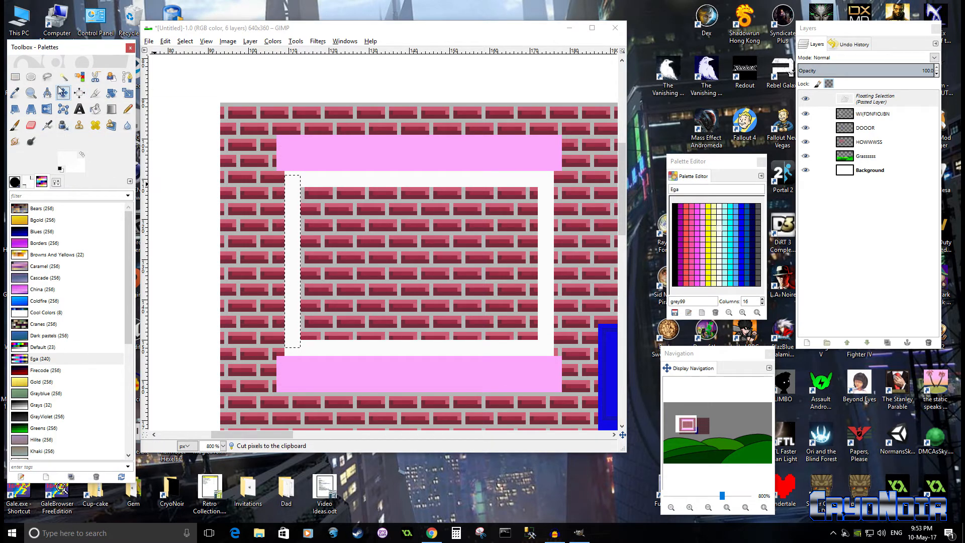
{"action": "mouse_move", "coordinate": [291, 254]}
{"action": "left_mouse_down"}
{"action": "mouse_move", "coordinate": [425, 255]}
{"action": "mouse_move", "coordinate": [291, 251]}
{"action": "left_mouse_up"}
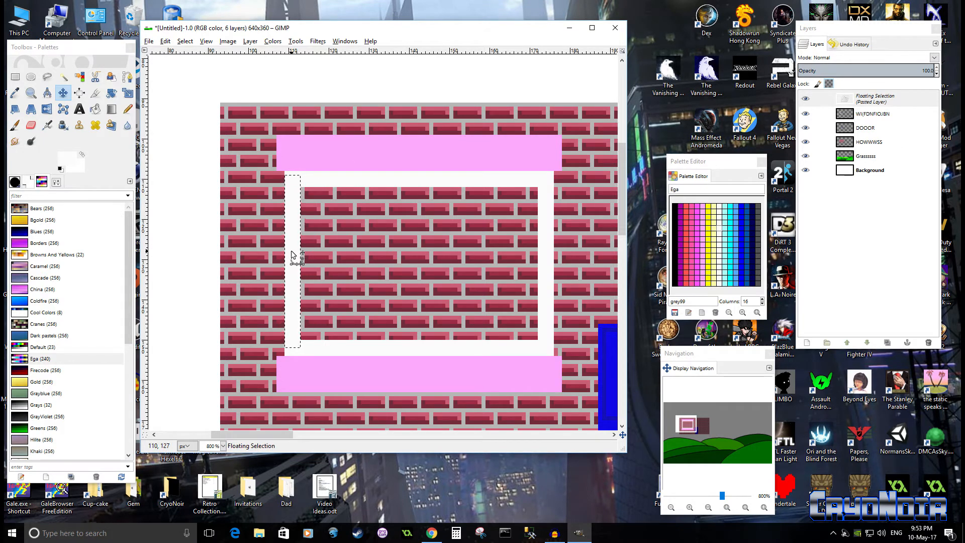
{"action": "left_click_drag", "start_coordinate": [291, 254], "coordinate": [417, 253]}
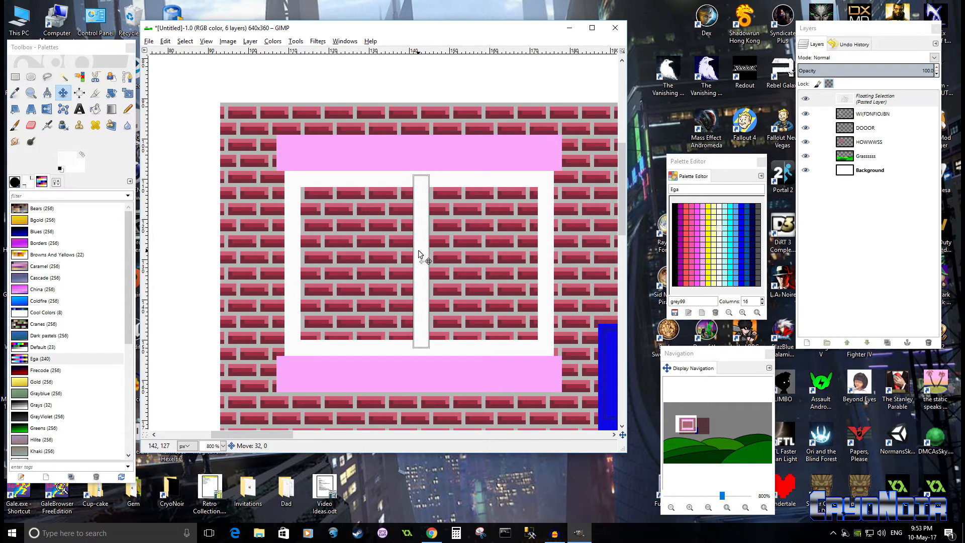
{"action": "left_click_drag", "start_coordinate": [419, 251], "coordinate": [419, 250]}
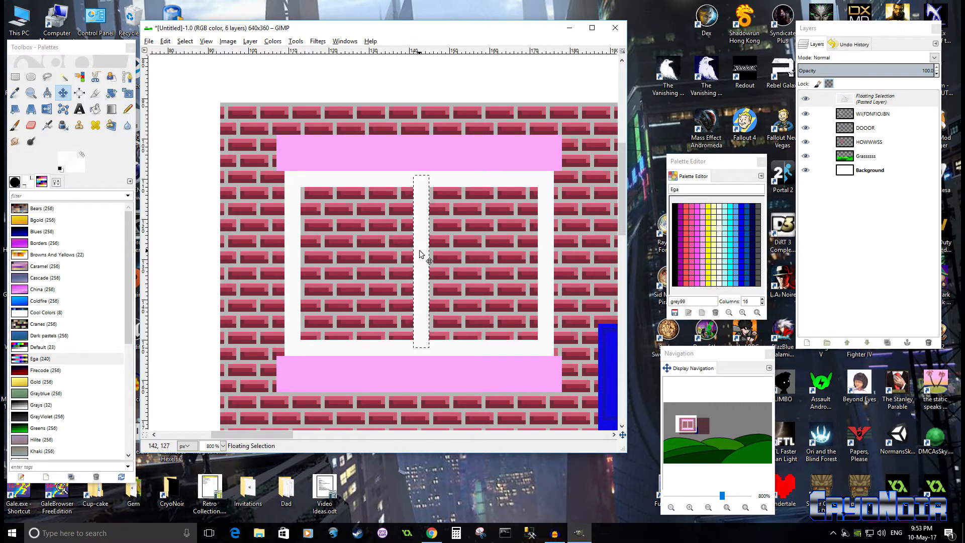
Step: Anchor the floating middle bar to the window layer and select the frame's white top side with a wide, flat rectangle
{"action": "right_click", "coordinate": [877, 97]}
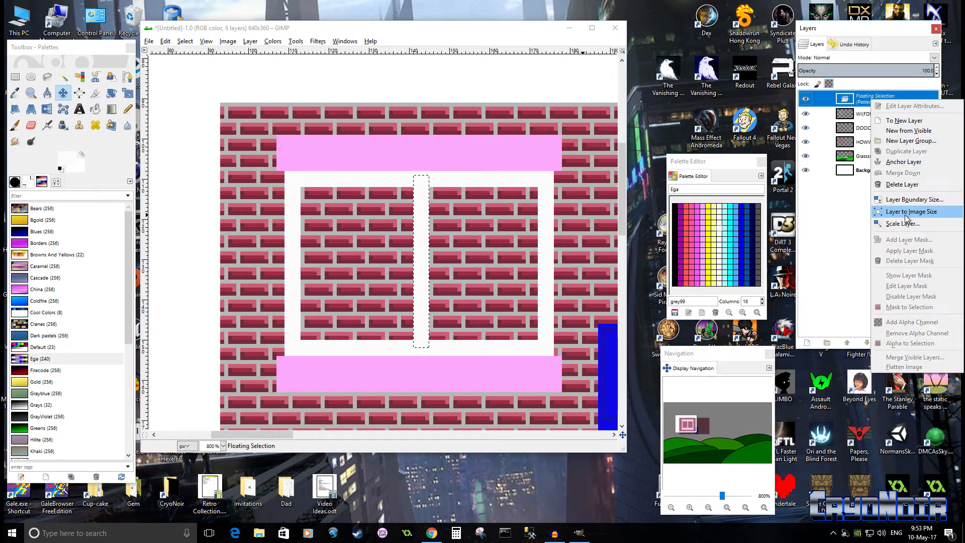
{"action": "left_click", "coordinate": [923, 164]}
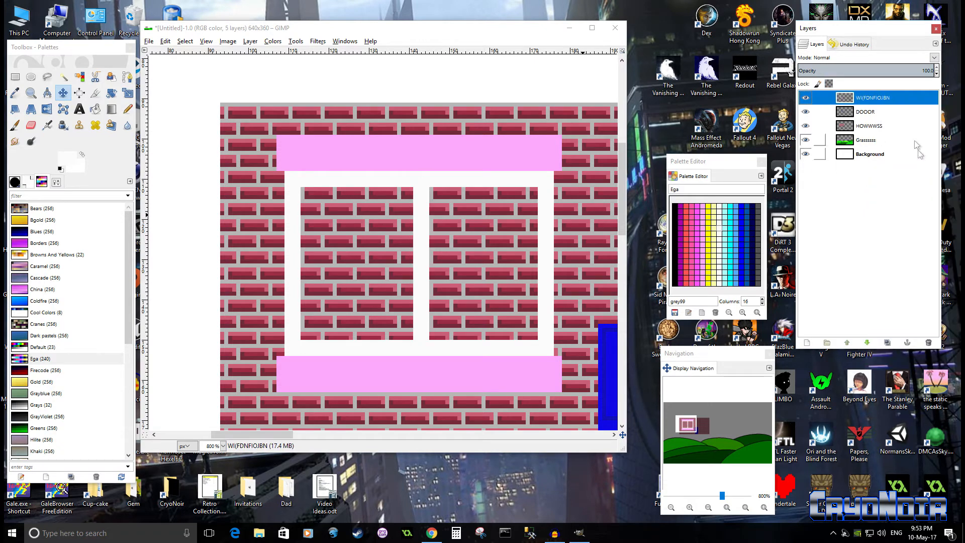
{"action": "left_click", "coordinate": [16, 77]}
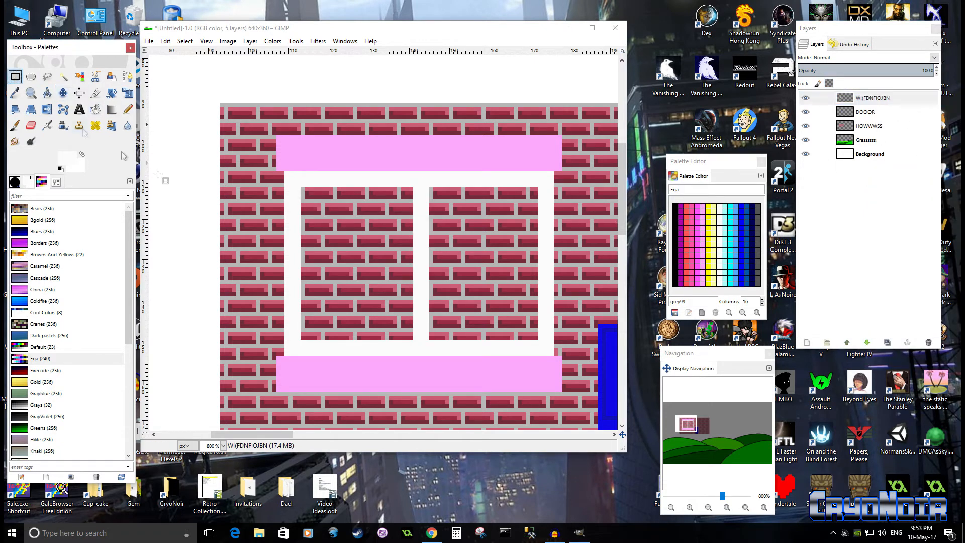
{"action": "left_click_drag", "start_coordinate": [289, 172], "coordinate": [554, 186]}
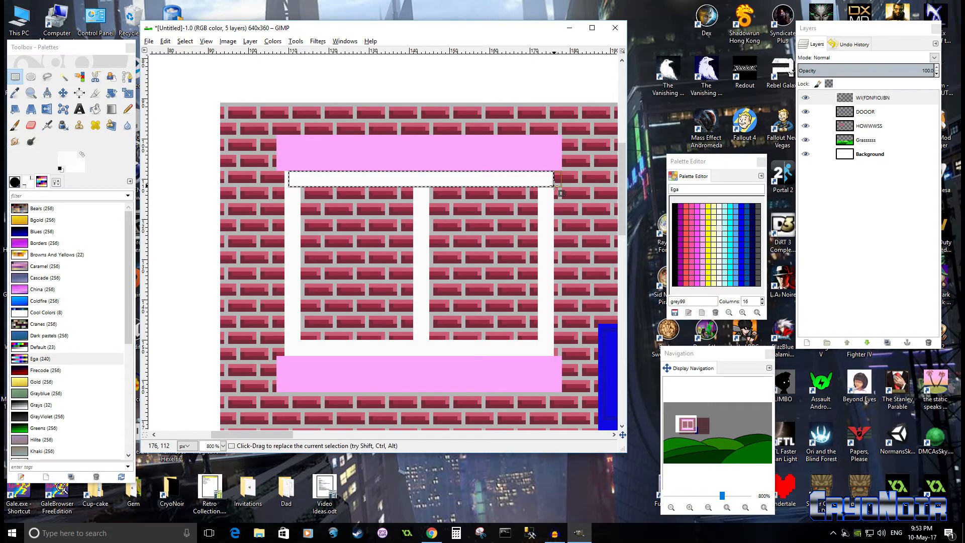
Step: Paste a copy of the frame's top side and move it straight down to the window's mid-height as a horizontal crossbar
{"action": "key", "text": "ctrl"}
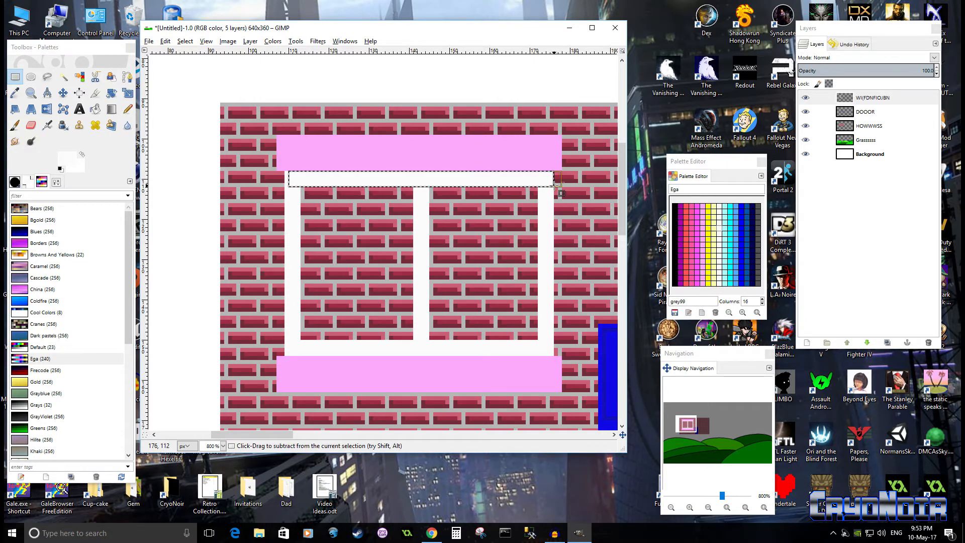
{"action": "key", "text": "ctrl+x"}
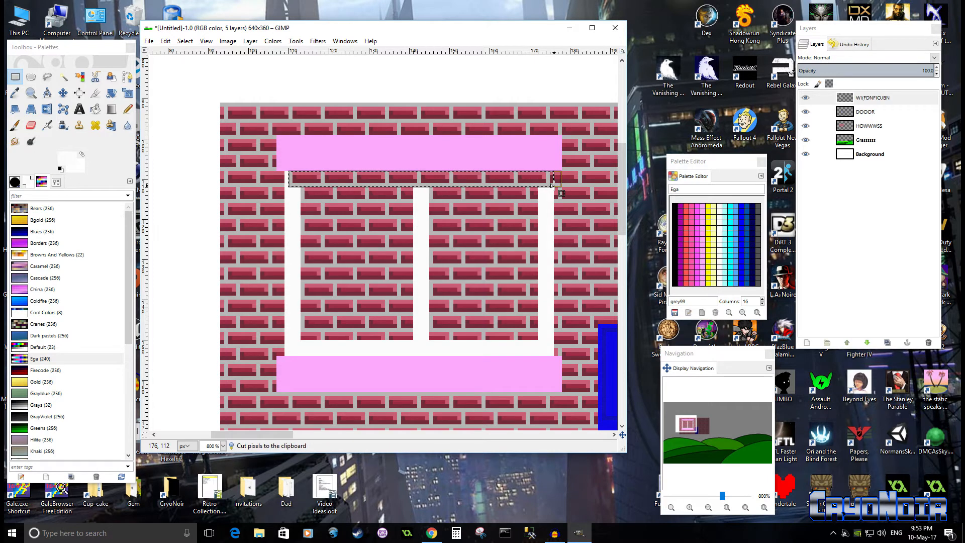
{"action": "key", "text": "ctrl+v"}
{"action": "left_click", "coordinate": [63, 94]}
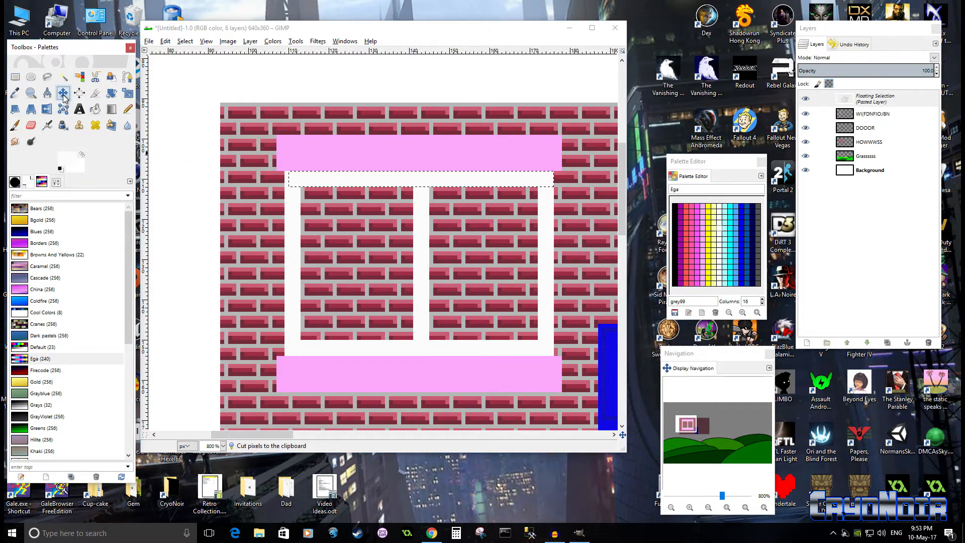
{"action": "left_click_drag", "start_coordinate": [421, 179], "coordinate": [412, 263]}
Step: Anchor the floating crossbar to the window layer
{"action": "scroll", "coordinate": [468, 300], "scroll_direction": "down", "scroll_amount": 1}
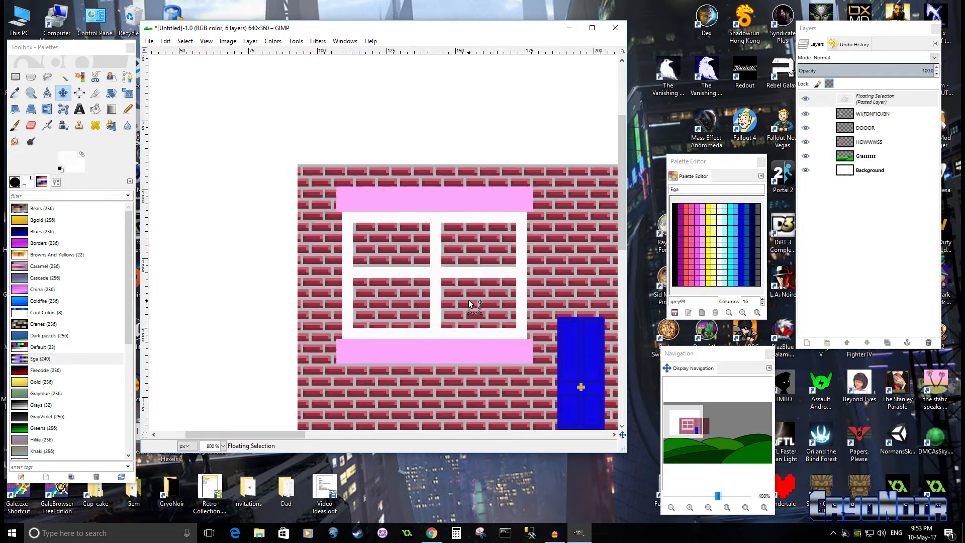
{"action": "scroll", "coordinate": [469, 300], "scroll_direction": "down", "scroll_amount": 4}
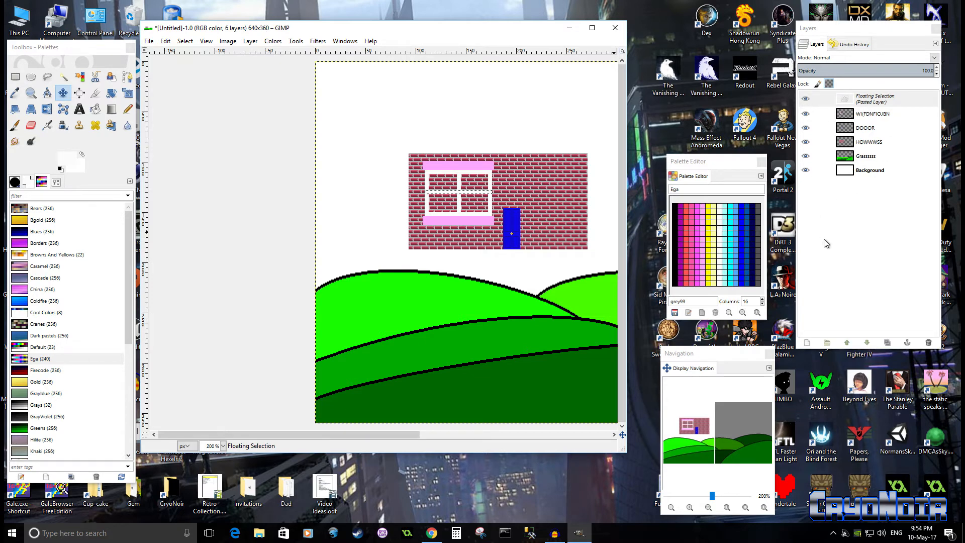
{"action": "right_click", "coordinate": [820, 98]}
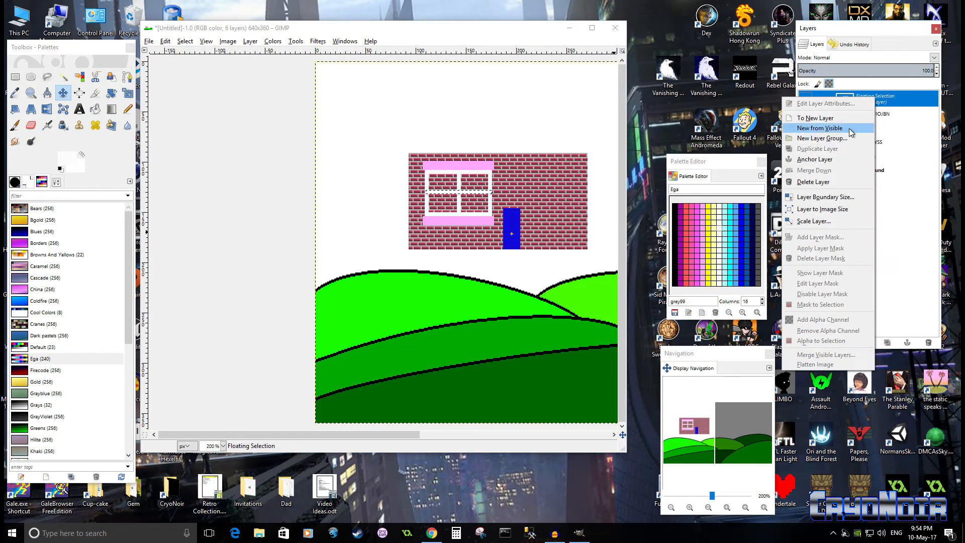
{"action": "left_click", "coordinate": [847, 160]}
Step: Create a new transparent 640 × 360 px layer named ROOOF
{"action": "scroll", "coordinate": [511, 252], "scroll_direction": "up", "scroll_amount": 5}
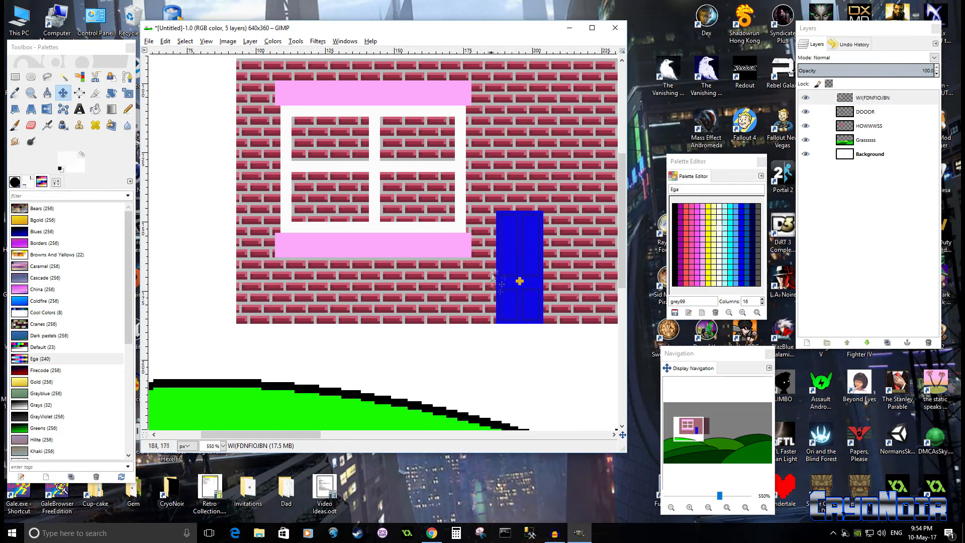
{"action": "scroll", "coordinate": [523, 284], "scroll_direction": "down", "scroll_amount": 5}
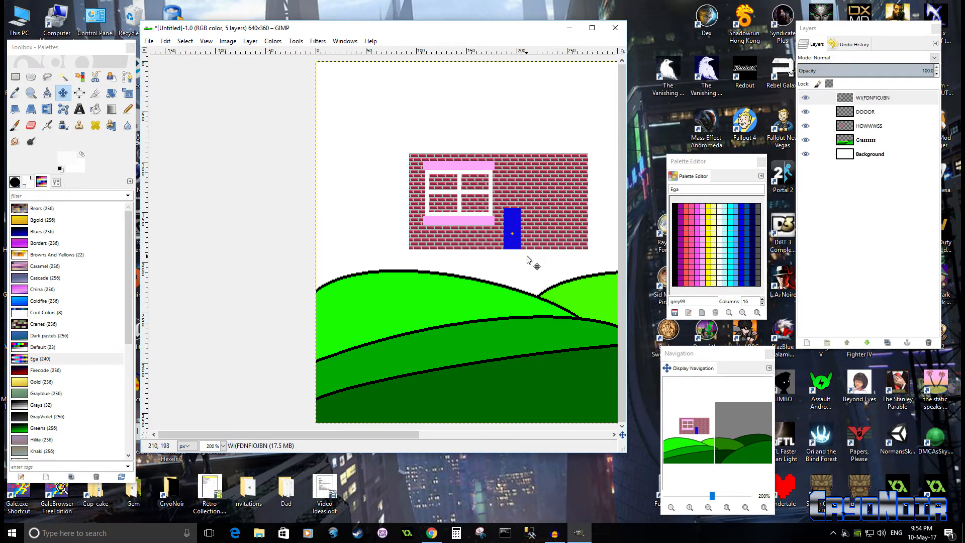
{"action": "scroll", "coordinate": [527, 260], "scroll_direction": "up", "scroll_amount": 3}
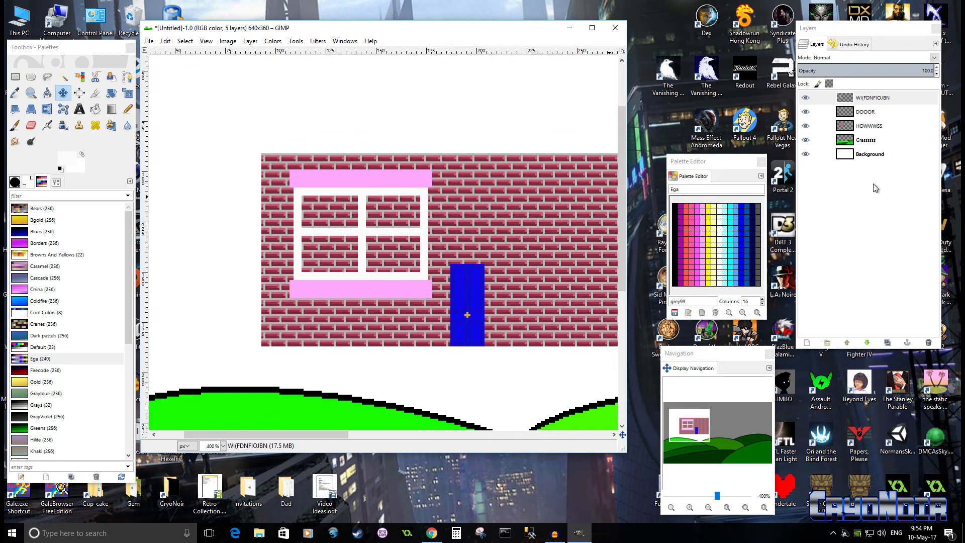
{"action": "right_click", "coordinate": [874, 188]}
{"action": "left_click", "coordinate": [840, 206]}
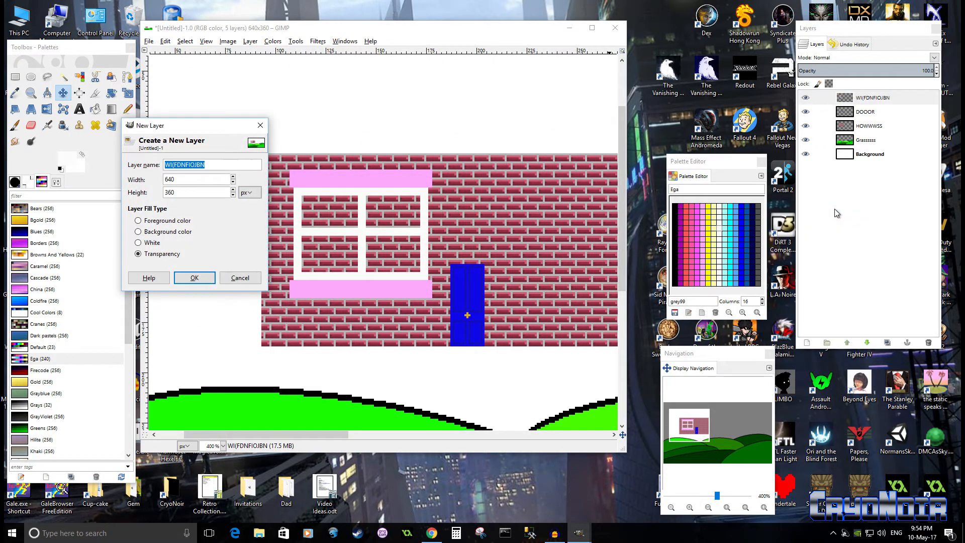
{"action": "type", "text": "ROOOF"}
{"action": "key", "text": "Return"}
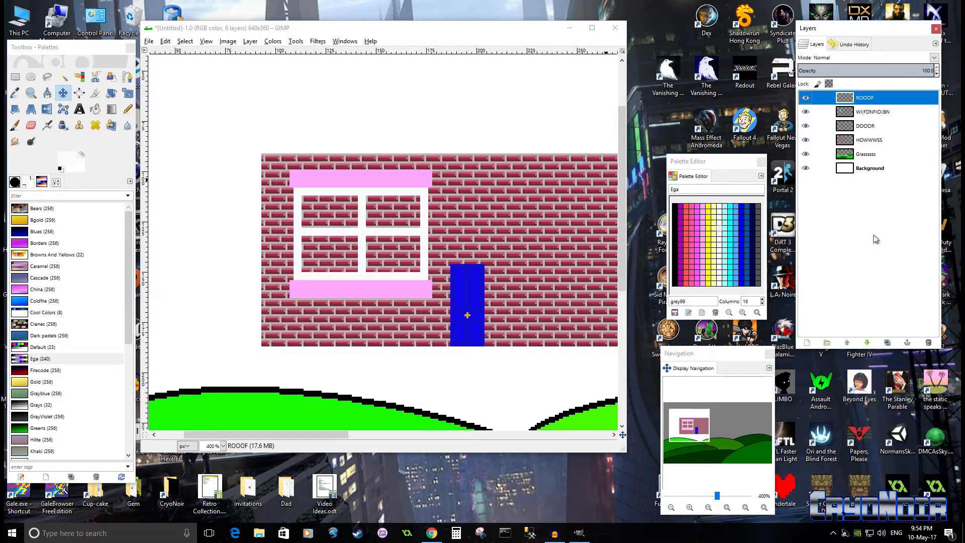
Step: Select a rectangle for the roof directly above the brick wall, with its lower edge resting on the wall's top
{"action": "scroll", "coordinate": [409, 200], "scroll_direction": "up", "scroll_amount": 2}
{"action": "left_click_drag", "start_coordinate": [437, 210], "coordinate": [385, 228]}
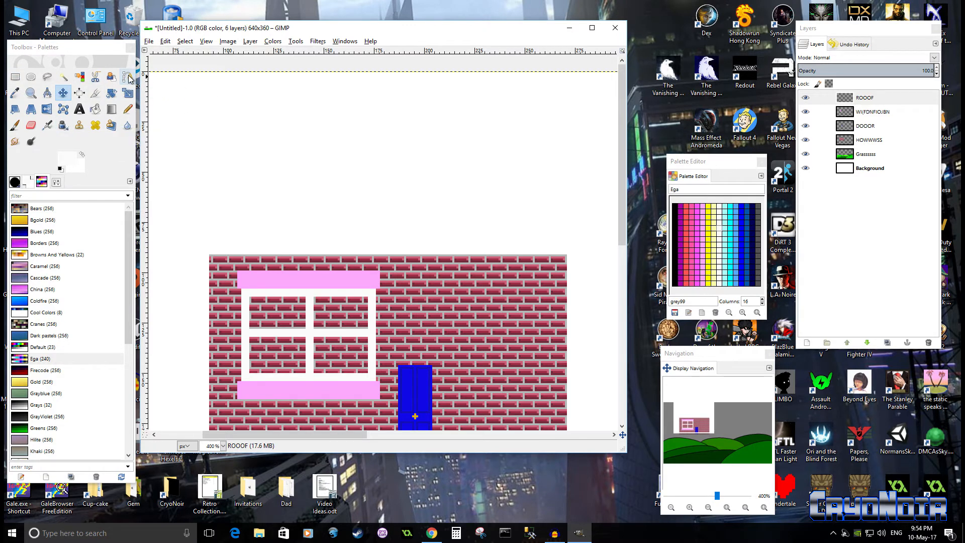
{"action": "left_click", "coordinate": [15, 76]}
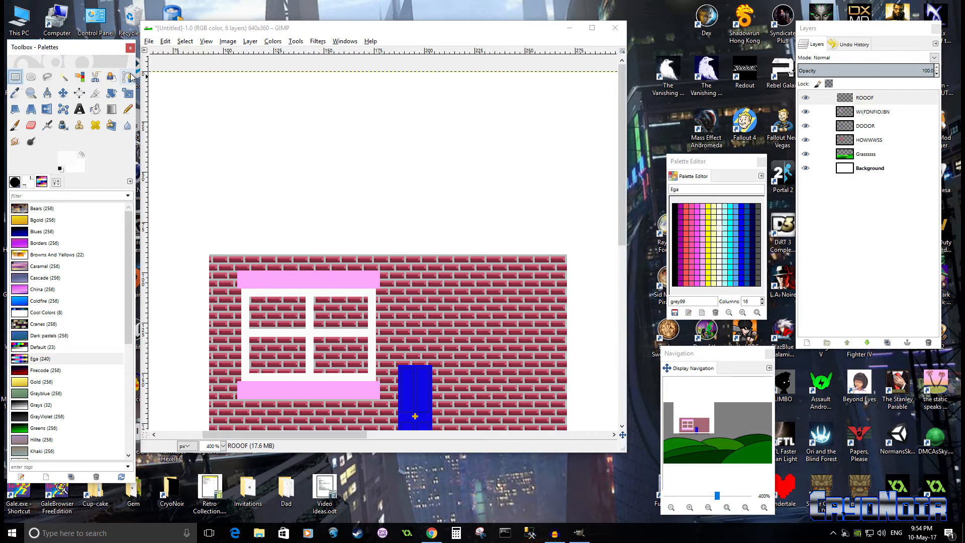
{"action": "left_click", "coordinate": [294, 163]}
{"action": "left_click_drag", "start_coordinate": [347, 232], "coordinate": [485, 256]}
{"action": "left_click_drag", "start_coordinate": [360, 169], "coordinate": [388, 207]}
{"action": "left_click_drag", "start_coordinate": [390, 249], "coordinate": [389, 247]}
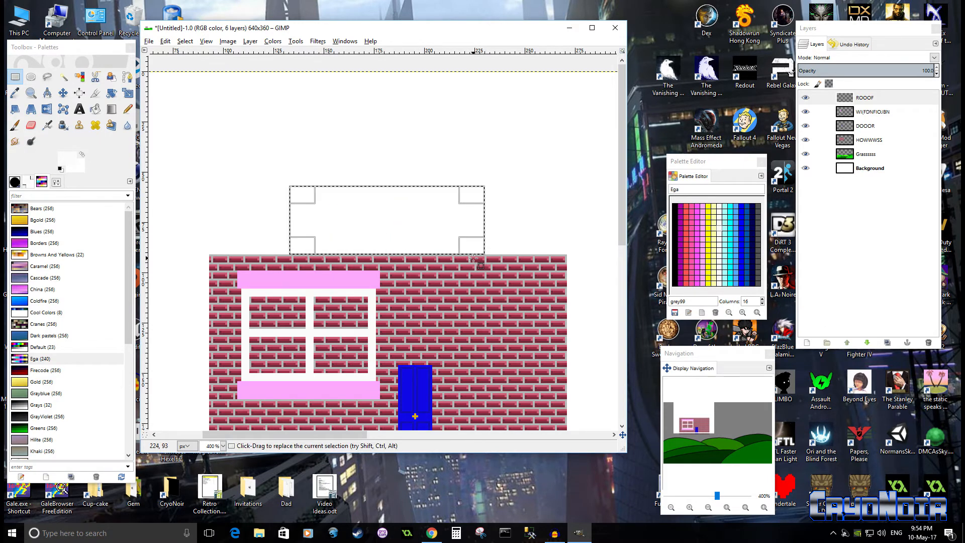
Step: Lower the roof selection's top edge and extend its left edge closer to the wall's left end
{"action": "scroll", "coordinate": [483, 268], "scroll_direction": "down", "scroll_amount": 3}
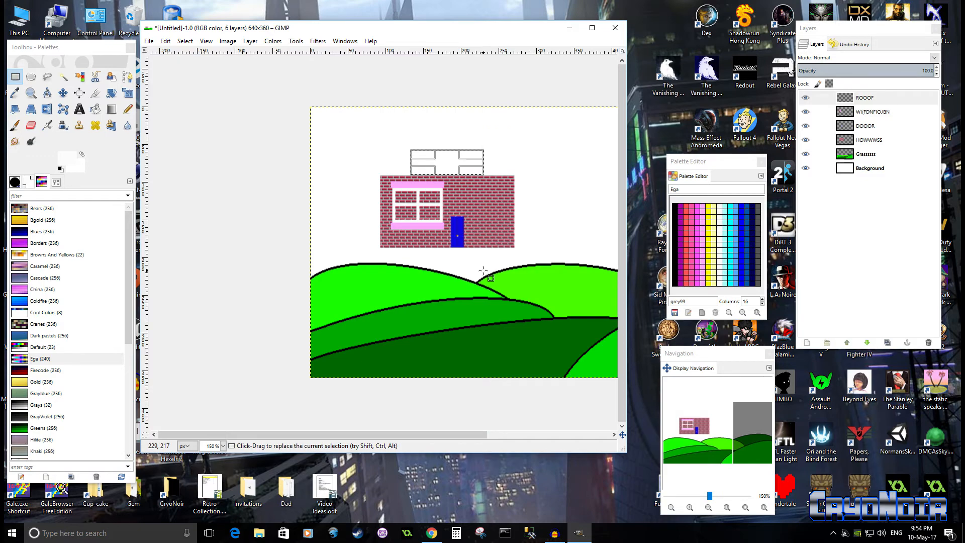
{"action": "left_click_drag", "start_coordinate": [443, 156], "coordinate": [442, 161]}
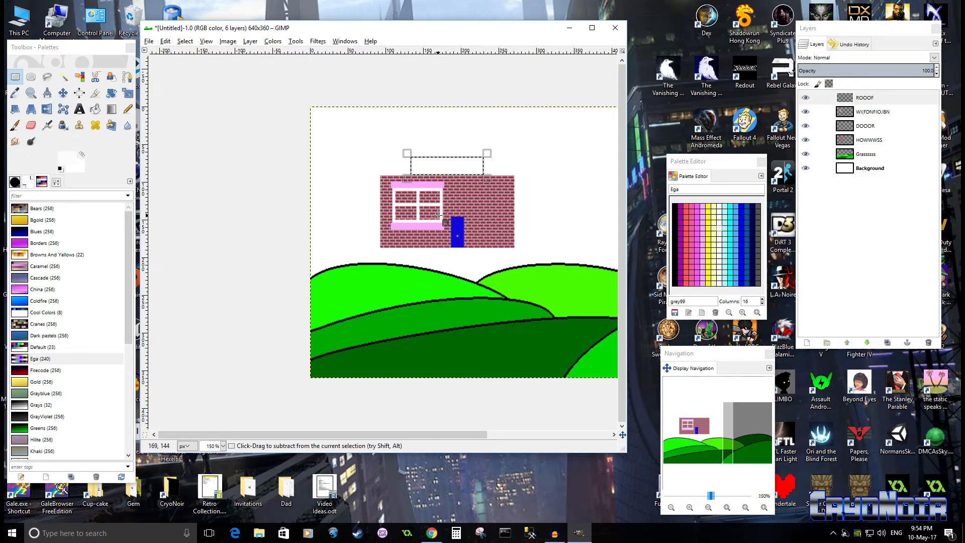
{"action": "scroll", "coordinate": [468, 318], "scroll_direction": "up", "scroll_amount": 4}
{"action": "left_click_drag", "start_coordinate": [467, 318], "coordinate": [499, 412]}
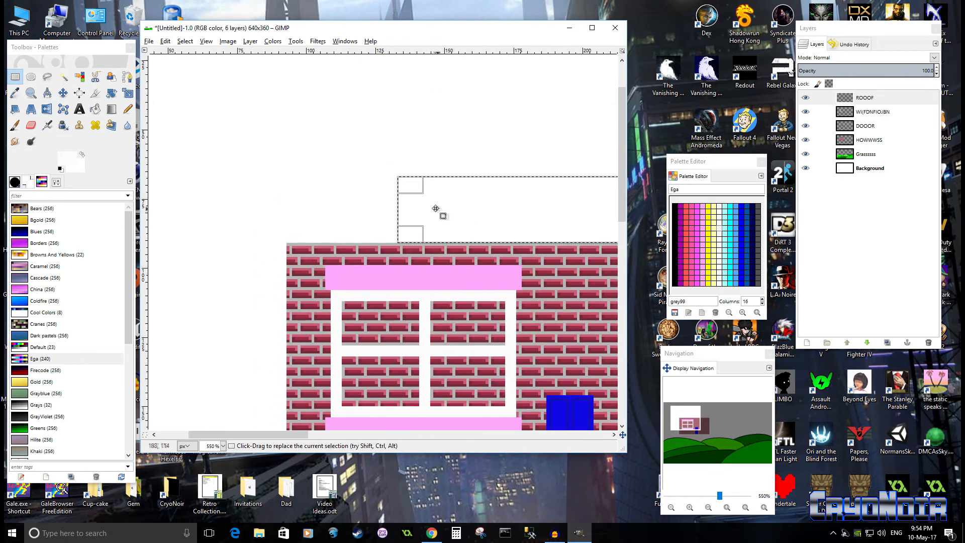
{"action": "left_click_drag", "start_coordinate": [417, 210], "coordinate": [355, 219]}
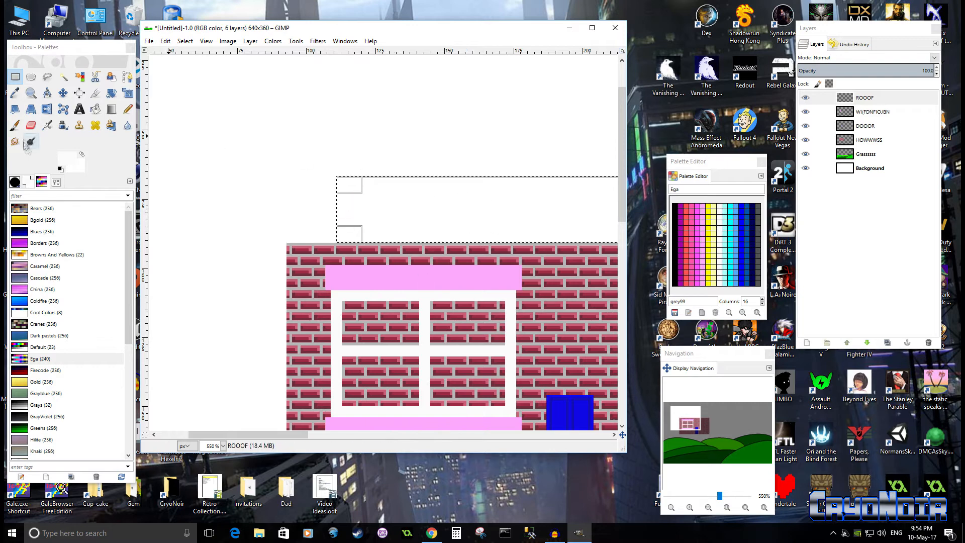
Step: Set the foreground colour to black (000000) and fill the roof selection on the ROOOF layer with Bucket Fill
{"action": "left_click", "coordinate": [67, 158]}
{"action": "left_click", "coordinate": [211, 157]}
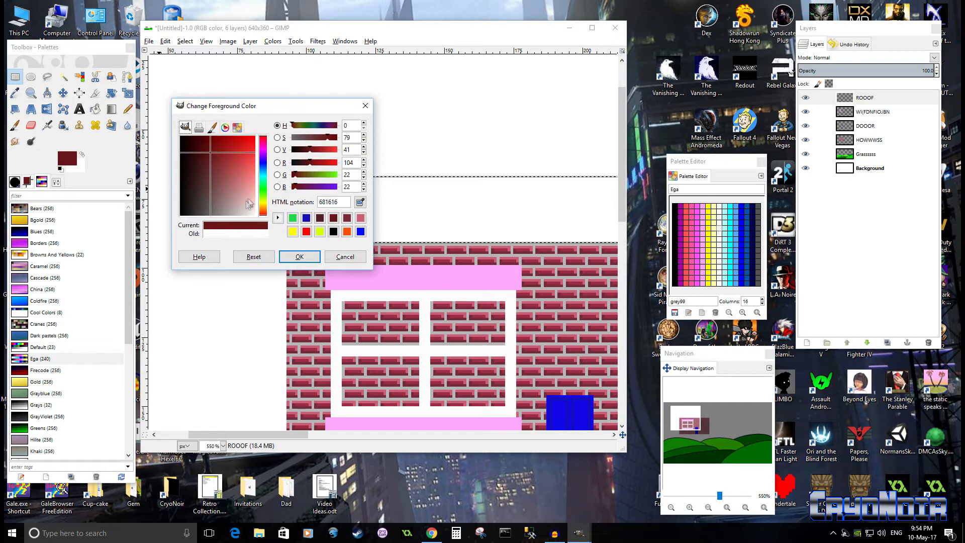
{"action": "left_click_drag", "start_coordinate": [212, 152], "coordinate": [159, 124]}
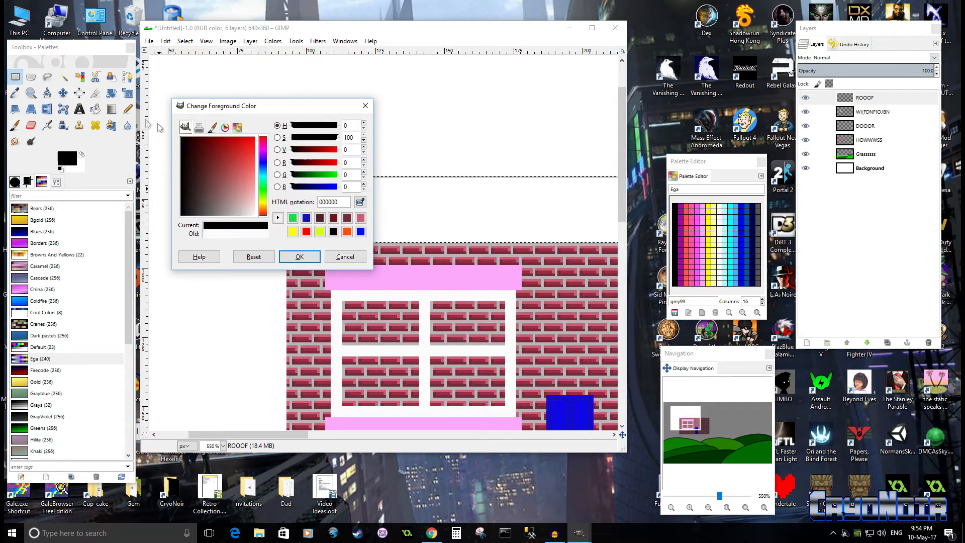
{"action": "left_click", "coordinate": [305, 259]}
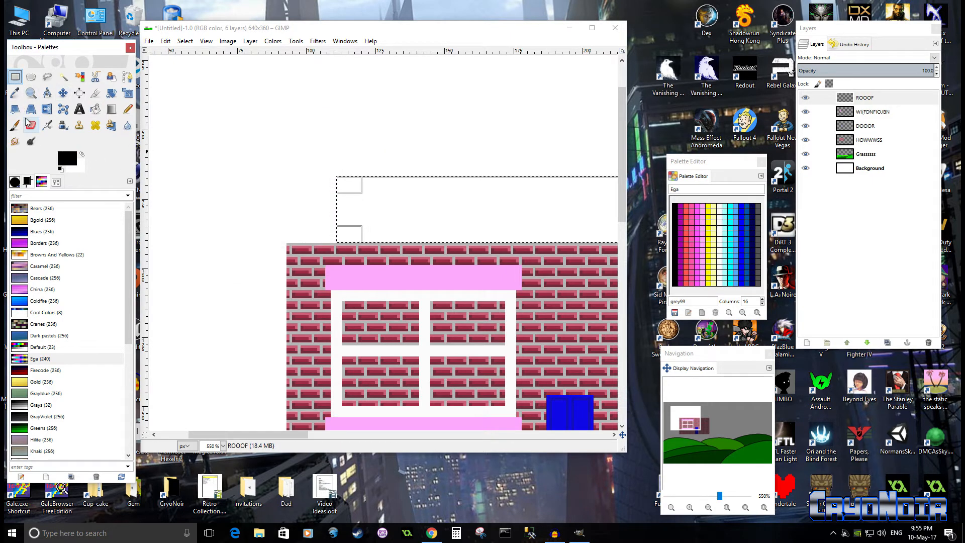
{"action": "left_click", "coordinate": [96, 109]}
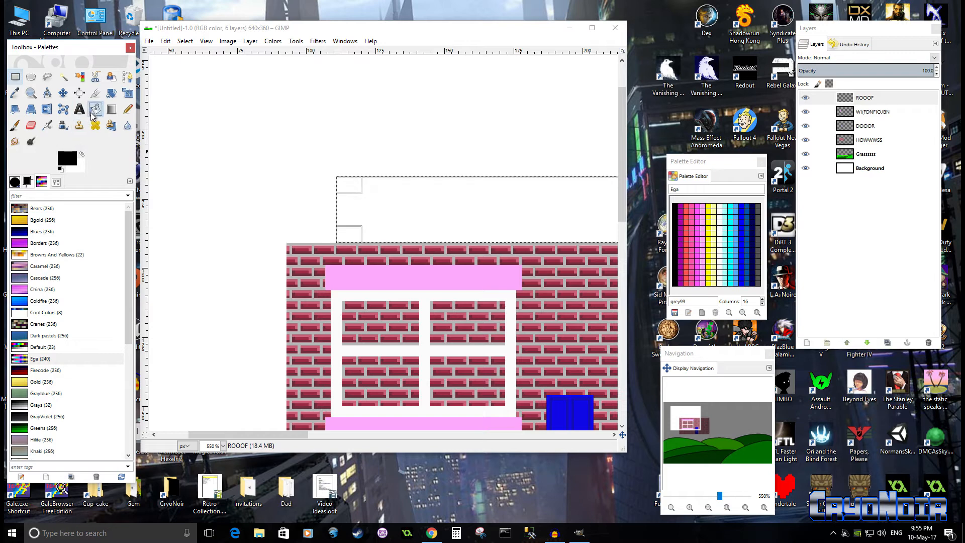
{"action": "left_click", "coordinate": [427, 210]}
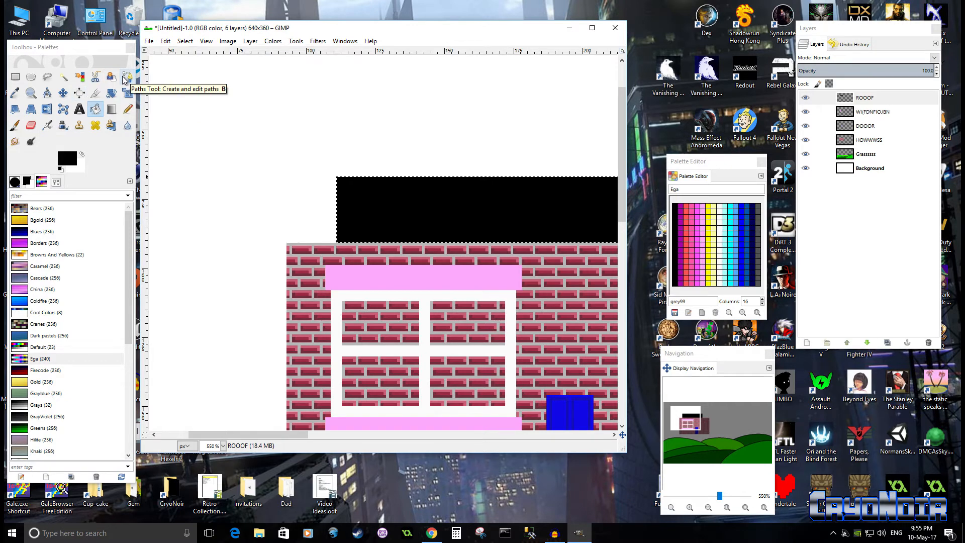
Step: Choose the Pencil tool and clear the selection around the black roof block
{"action": "left_click", "coordinate": [128, 109]}
{"action": "left_click", "coordinate": [185, 40]}
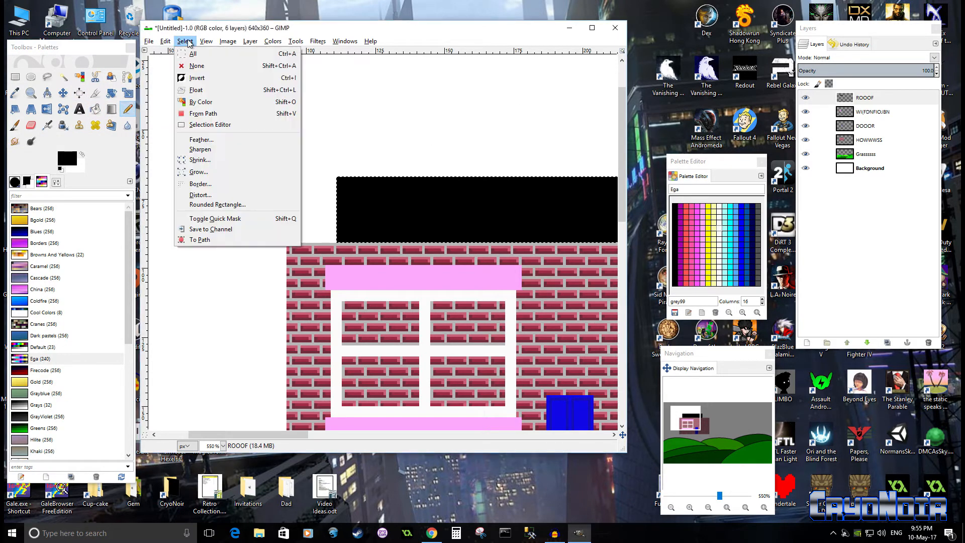
{"action": "left_click", "coordinate": [197, 67]}
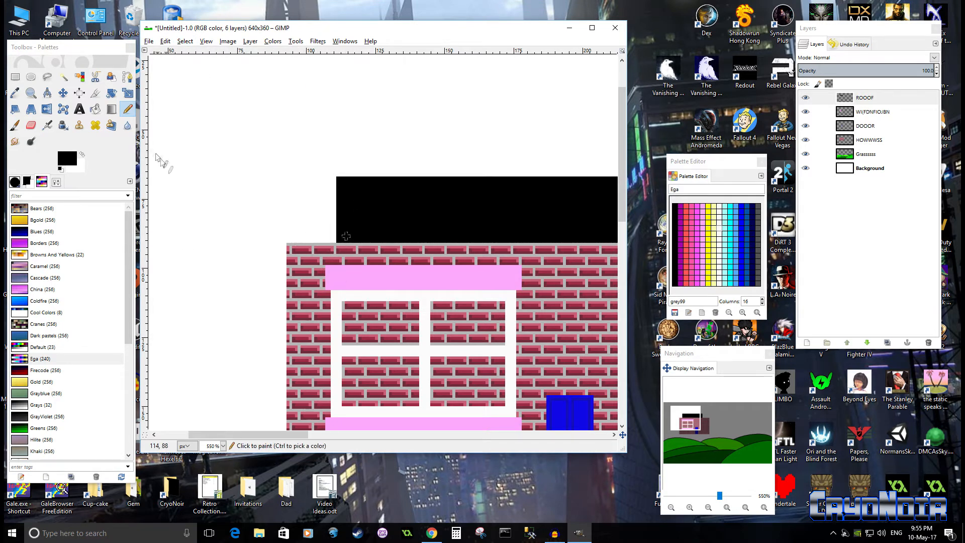
Step: Using the Pencil with brush 2. Block 03 at size 7, draw a thin black line from the roof block's base past the wall's left edge
{"action": "left_click", "coordinate": [127, 111]}
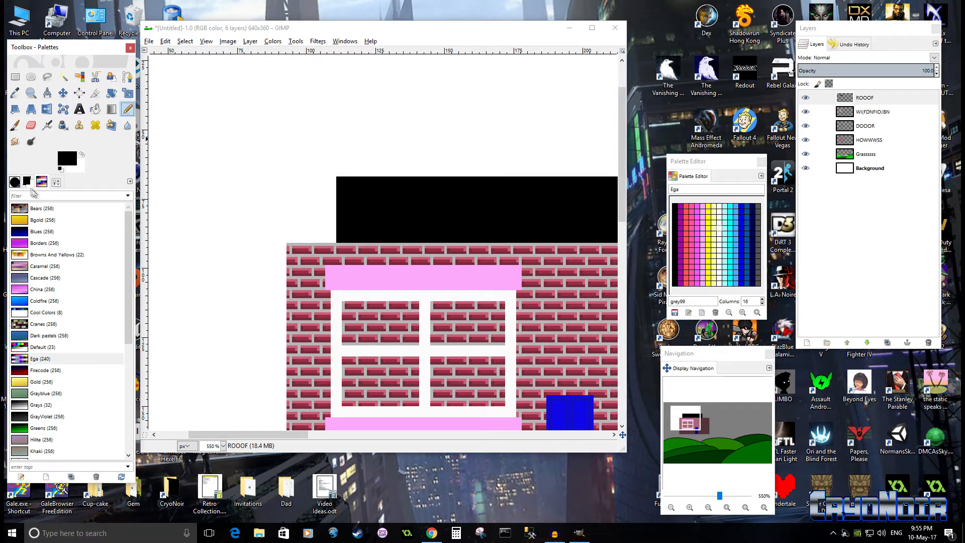
{"action": "left_click", "coordinate": [15, 182]}
{"action": "left_click", "coordinate": [104, 219]}
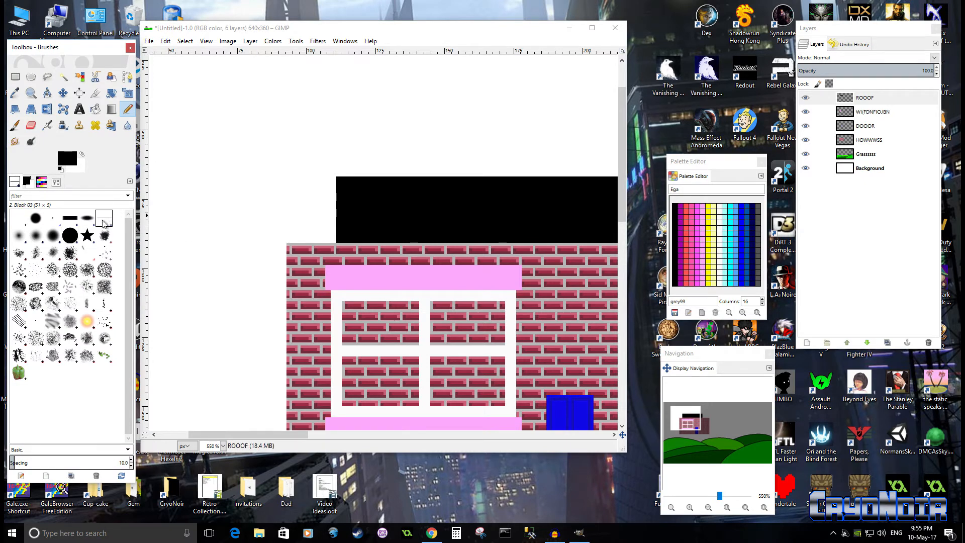
{"action": "left_click", "coordinate": [56, 182]}
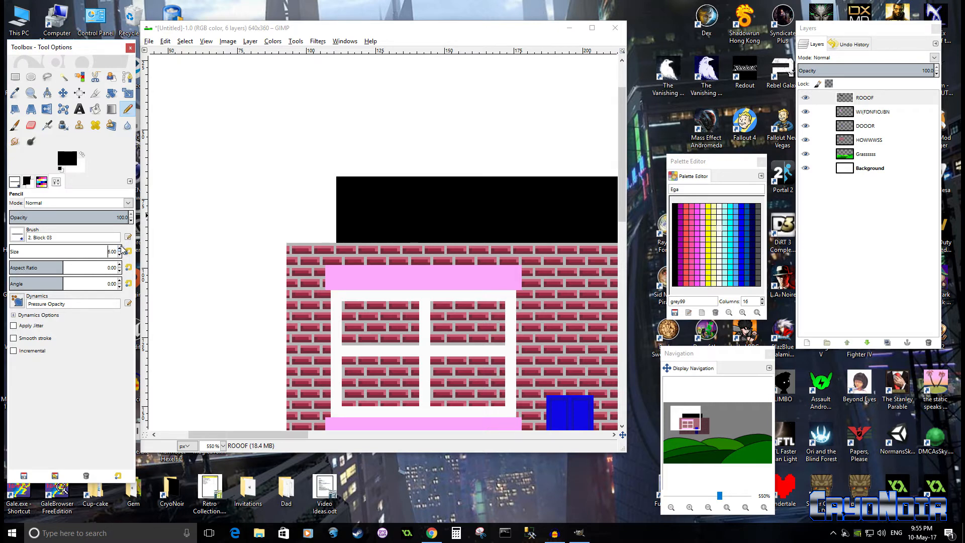
{"action": "left_click", "coordinate": [323, 245]}
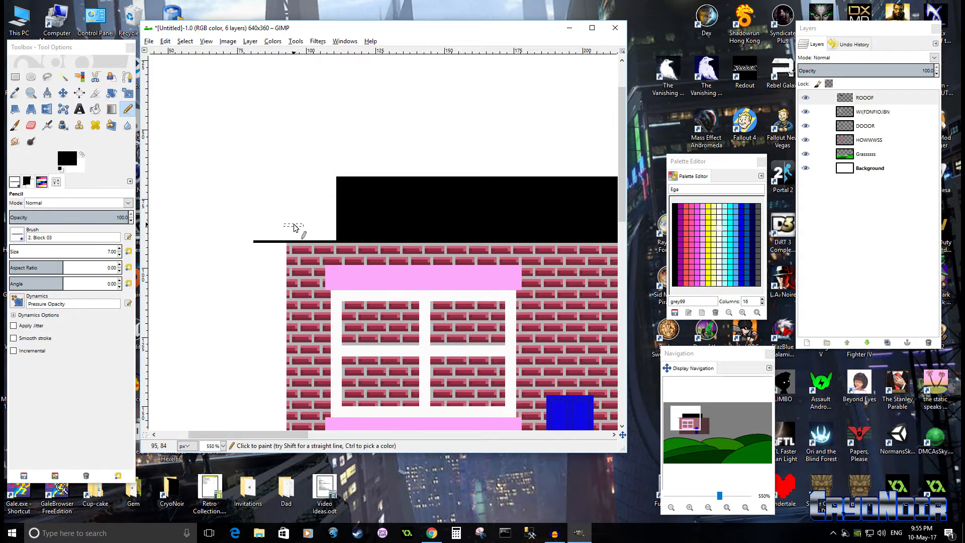
Step: Erase the outer end of the thin black eave line so it overhangs the wall's left edge only slightly
{"action": "scroll", "coordinate": [294, 229], "scroll_direction": "down", "scroll_amount": 2}
{"action": "scroll", "coordinate": [312, 267], "scroll_direction": "up", "scroll_amount": 3}
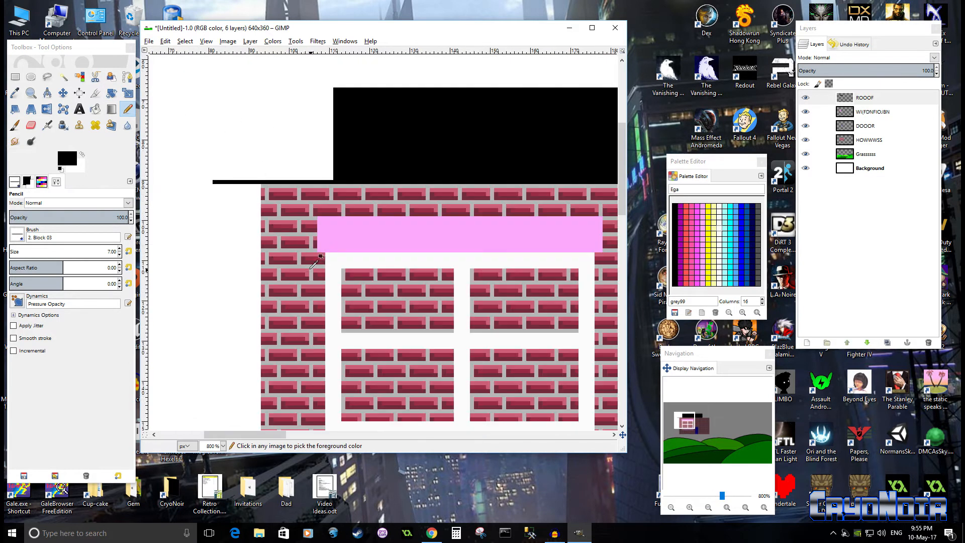
{"action": "left_click", "coordinate": [31, 125]}
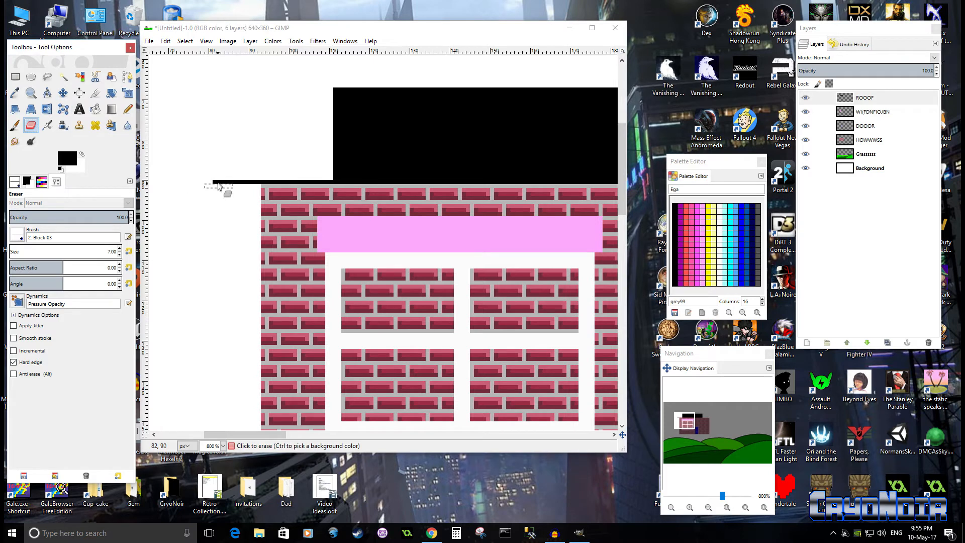
{"action": "left_click", "coordinate": [221, 181]}
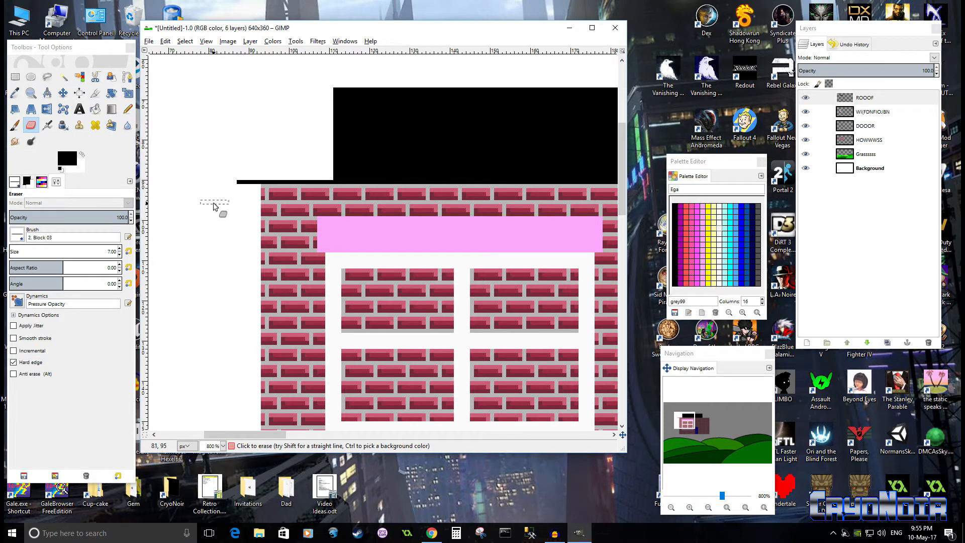
Step: With the Pencil, draw a black stair-stepped slope from the eave line's left end up to the roof block's upper-left corner
{"action": "scroll", "coordinate": [244, 168], "scroll_direction": "up", "scroll_amount": 3}
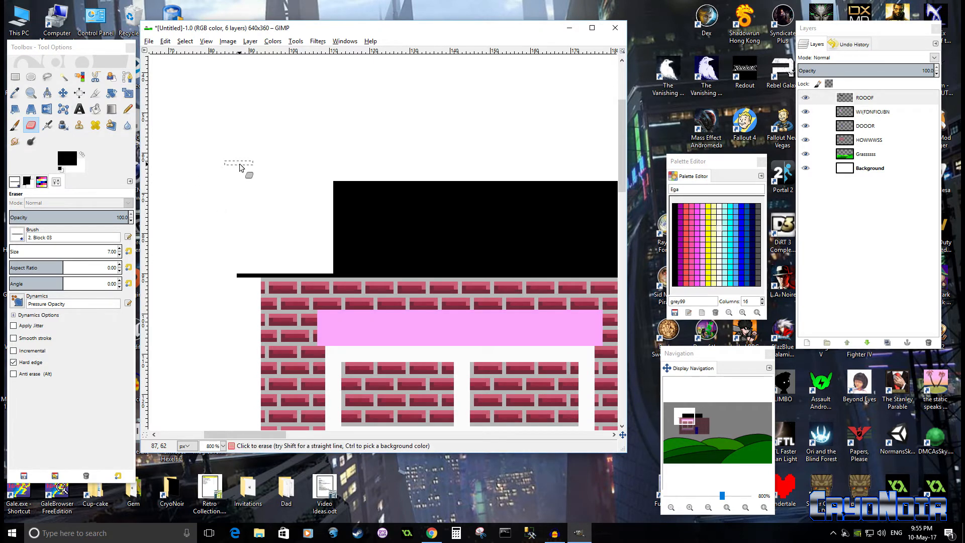
{"action": "left_click", "coordinate": [128, 109]}
{"action": "left_click", "coordinate": [255, 272]}
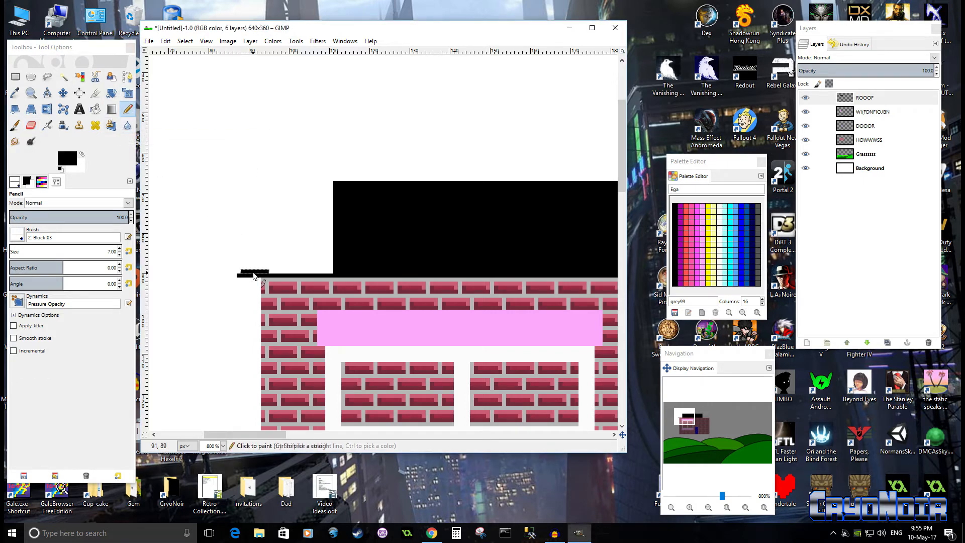
{"action": "left_click", "coordinate": [260, 267]}
{"action": "left_click", "coordinate": [265, 262]}
{"action": "left_click", "coordinate": [268, 258]}
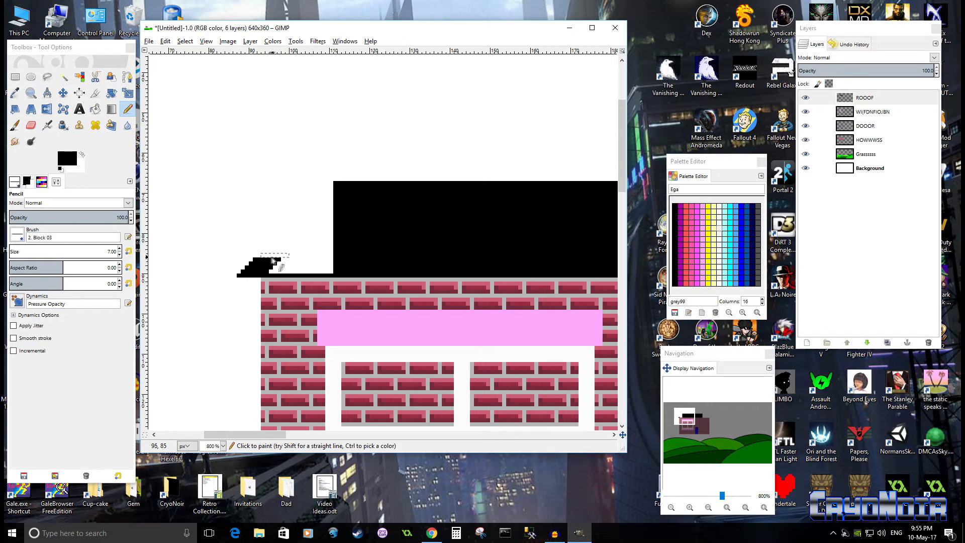
{"action": "left_click", "coordinate": [270, 256]}
{"action": "left_click", "coordinate": [275, 251]}
{"action": "left_click", "coordinate": [283, 245]}
{"action": "left_click", "coordinate": [286, 241]}
{"action": "left_click", "coordinate": [290, 236]}
{"action": "left_click", "coordinate": [295, 231]}
{"action": "left_click", "coordinate": [299, 229]}
{"action": "left_click", "coordinate": [303, 223]}
{"action": "left_click", "coordinate": [307, 222]}
{"action": "left_click", "coordinate": [315, 213]}
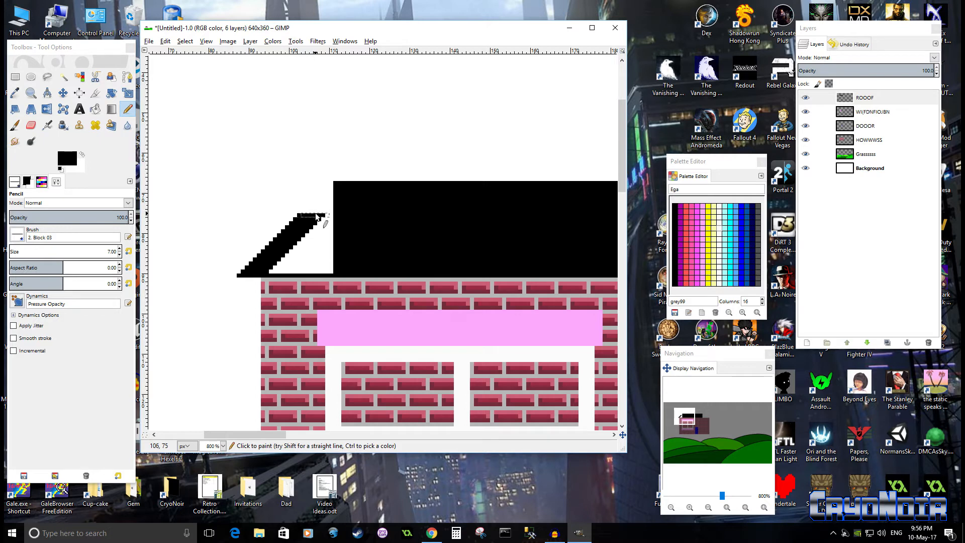
{"action": "left_click", "coordinate": [320, 210]}
{"action": "left_click", "coordinate": [326, 199]}
{"action": "left_click", "coordinate": [331, 195]}
{"action": "left_click", "coordinate": [334, 191]}
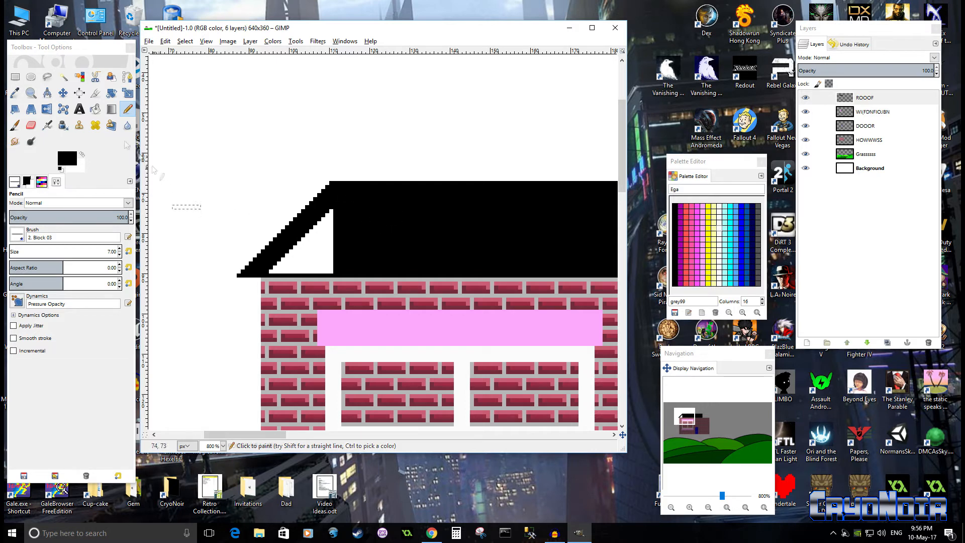
Step: Bucket Fill the white triangle between the stepped slope and the roof block with the black foreground colour
{"action": "left_click", "coordinate": [95, 108]}
{"action": "scroll", "coordinate": [387, 227], "scroll_direction": "down", "scroll_amount": 6}
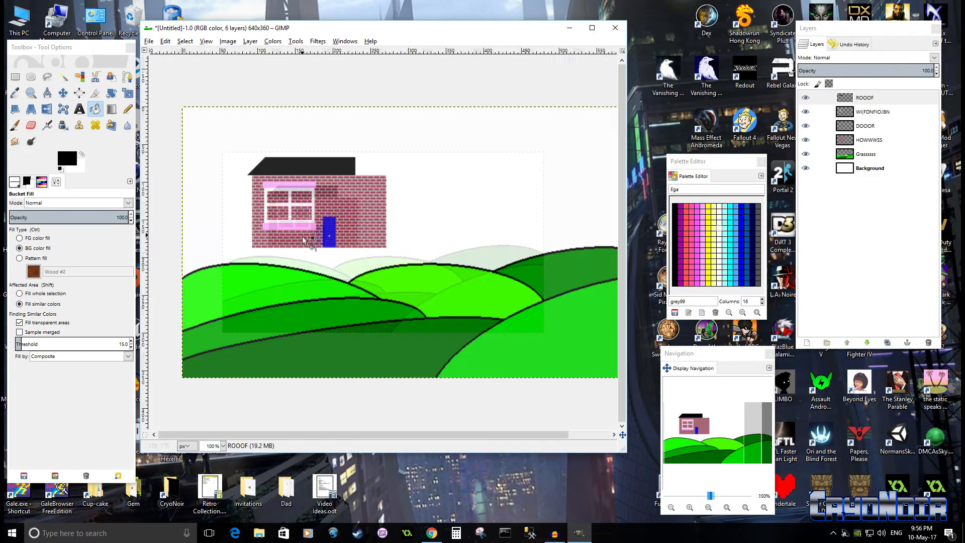
{"action": "scroll", "coordinate": [305, 240], "scroll_direction": "up", "scroll_amount": 5}
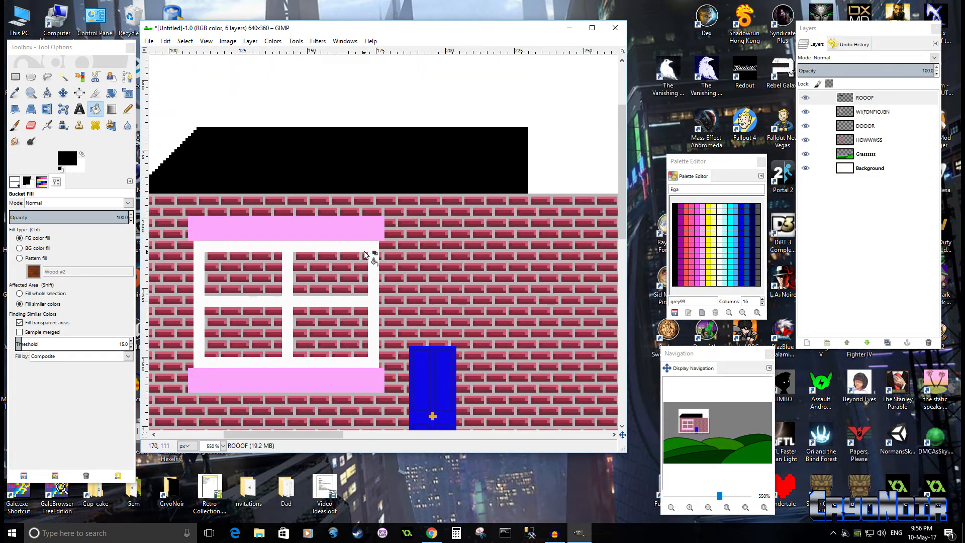
{"action": "scroll", "coordinate": [365, 254], "scroll_direction": "down", "scroll_amount": 3}
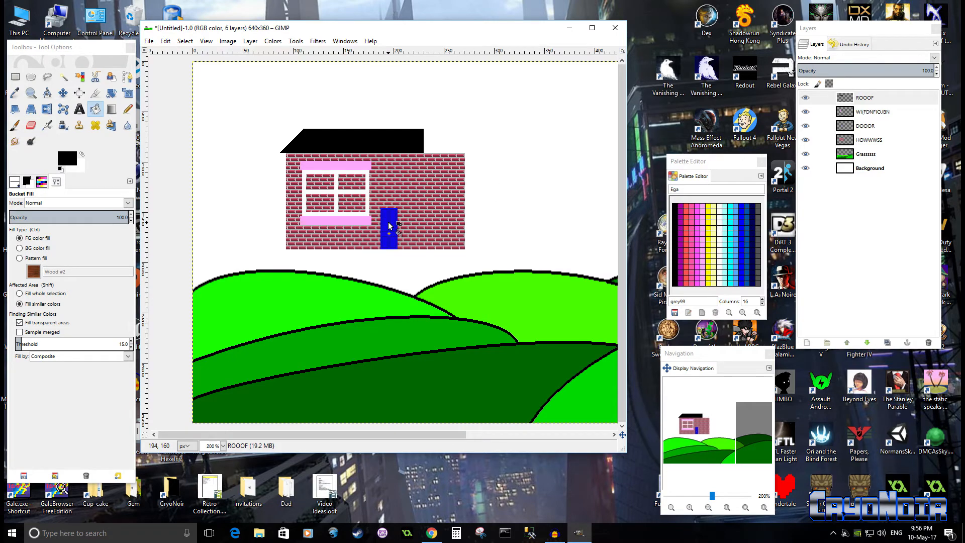
{"action": "scroll", "coordinate": [388, 222], "scroll_direction": "up", "scroll_amount": 3}
{"action": "left_click_drag", "start_coordinate": [348, 82], "coordinate": [496, 283]}
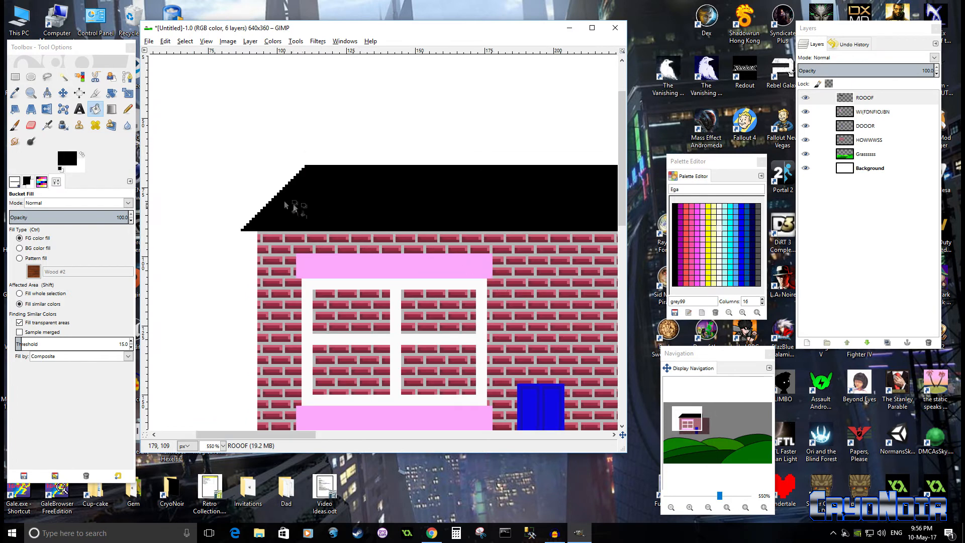
Step: Select the roof's sloped left part with a rectangle of about 86 × 46 px and cut it
{"action": "left_click", "coordinate": [15, 76]}
{"action": "left_click_drag", "start_coordinate": [188, 118], "coordinate": [426, 244]}
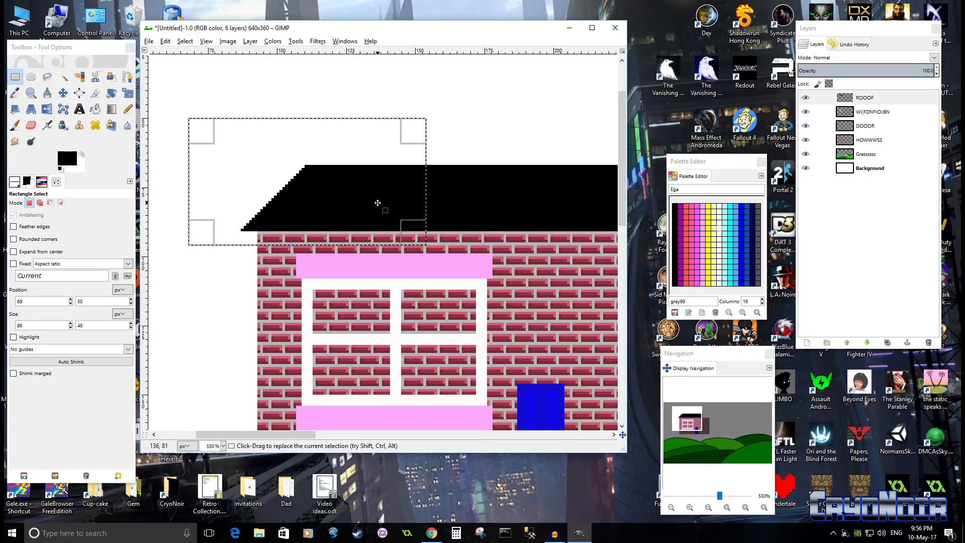
{"action": "key", "text": "ctrl"}
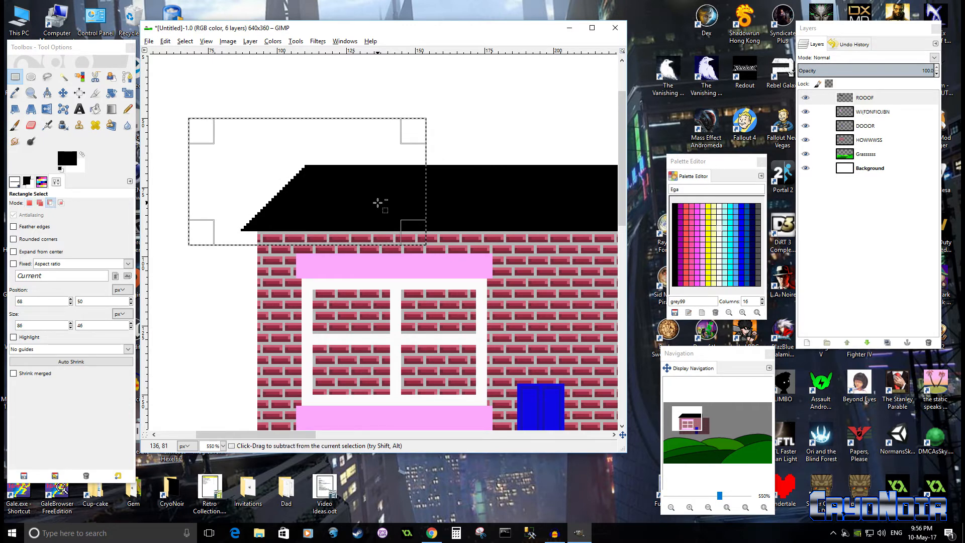
{"action": "key", "text": "ctrl+x"}
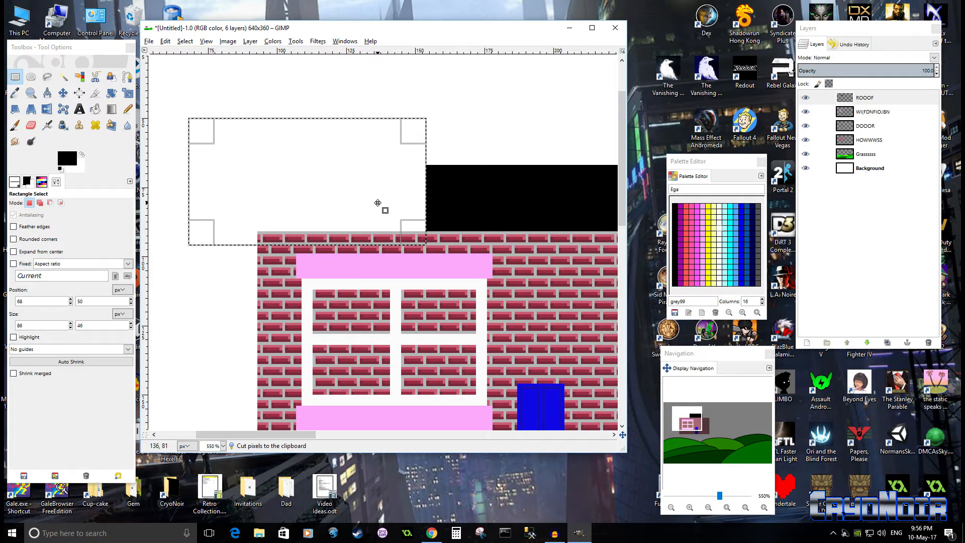
Step: Paste the cut roof piece as a floating selection and move it to the empty area past the wall's right end
{"action": "key", "text": "ctrl+v"}
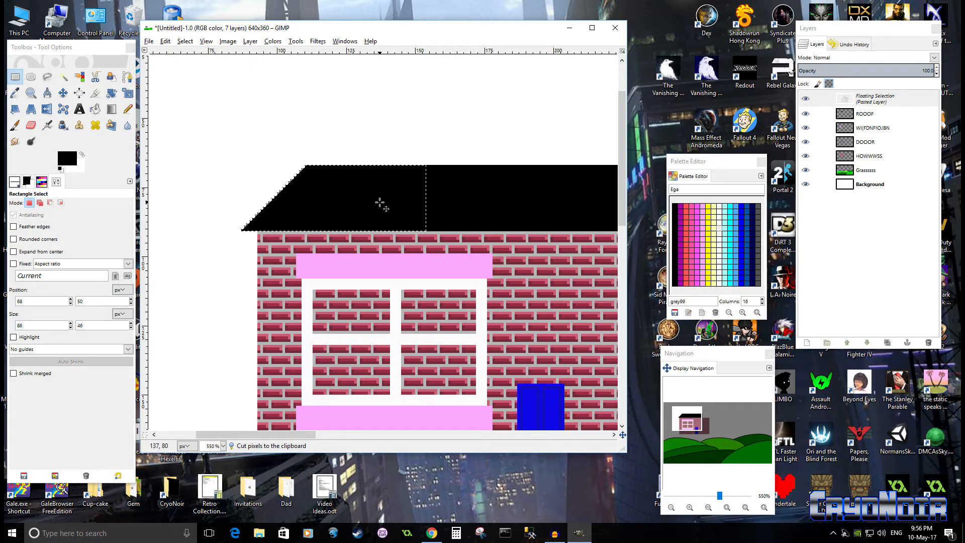
{"action": "key", "text": "ctrl+z"}
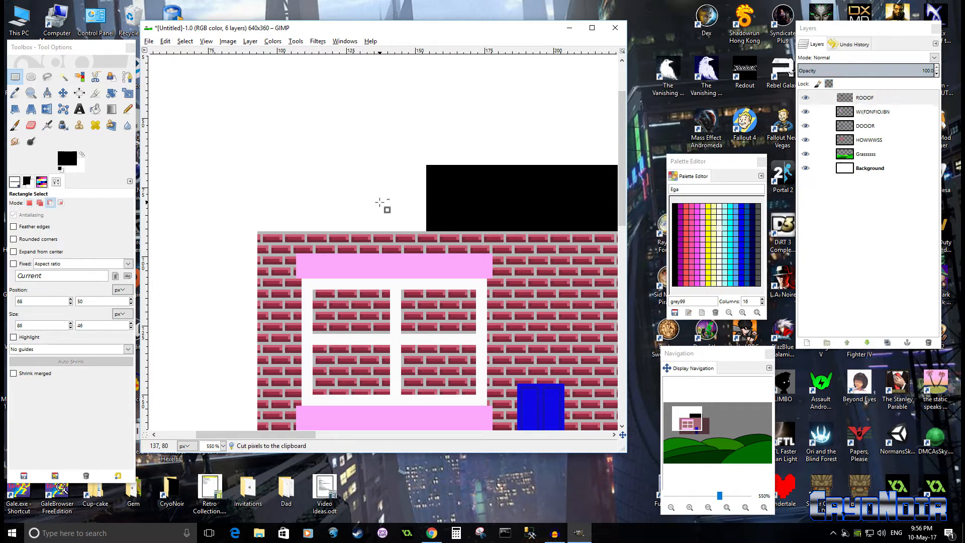
{"action": "key", "text": "ctrl+v"}
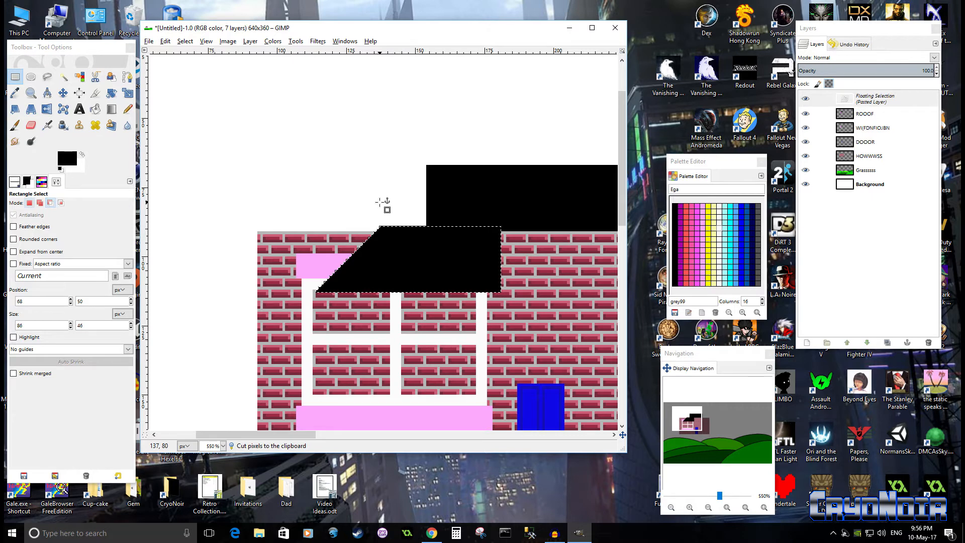
{"action": "left_click", "coordinate": [63, 93]}
{"action": "left_click_drag", "start_coordinate": [445, 268], "coordinate": [312, 196]}
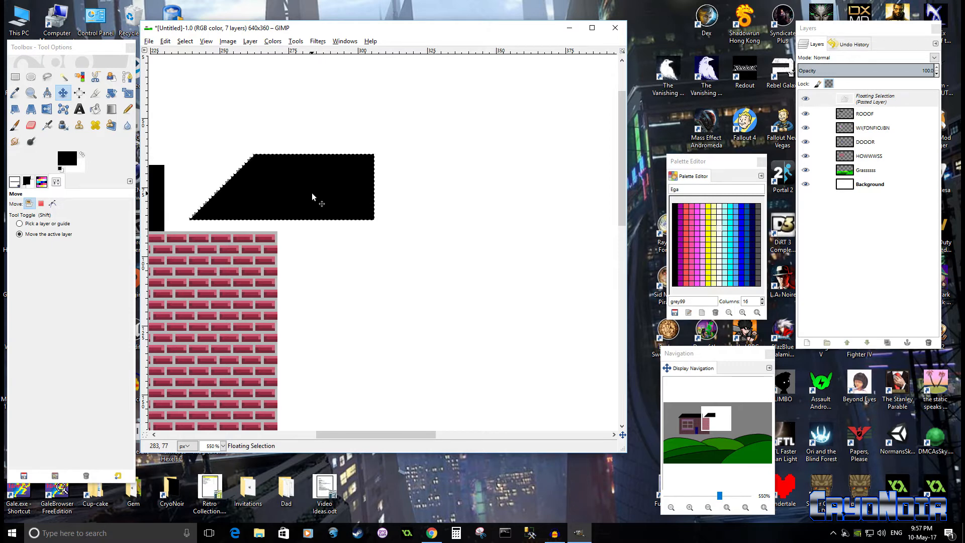
Step: Try flipping the floating roof piece horizontally back and forth
{"action": "left_click", "coordinate": [47, 111]}
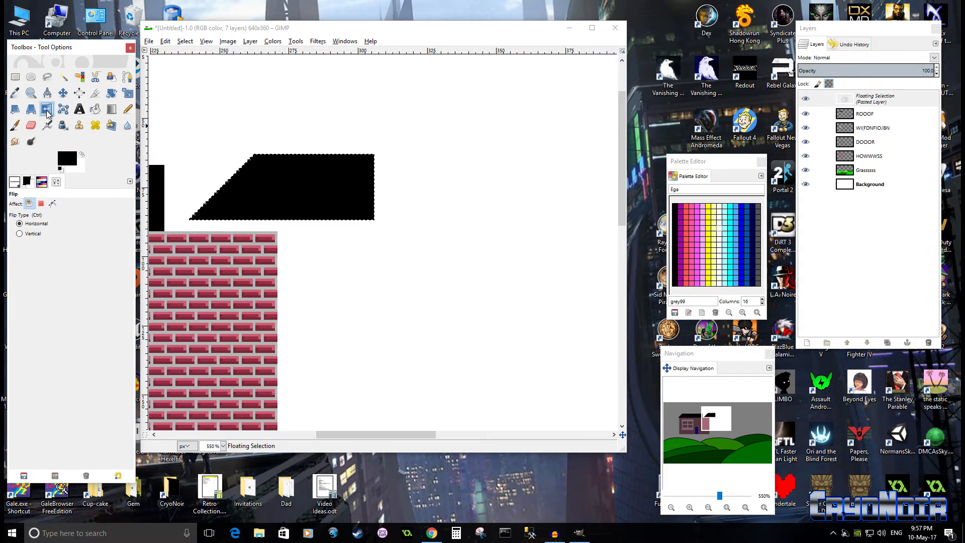
{"action": "left_click", "coordinate": [294, 192]}
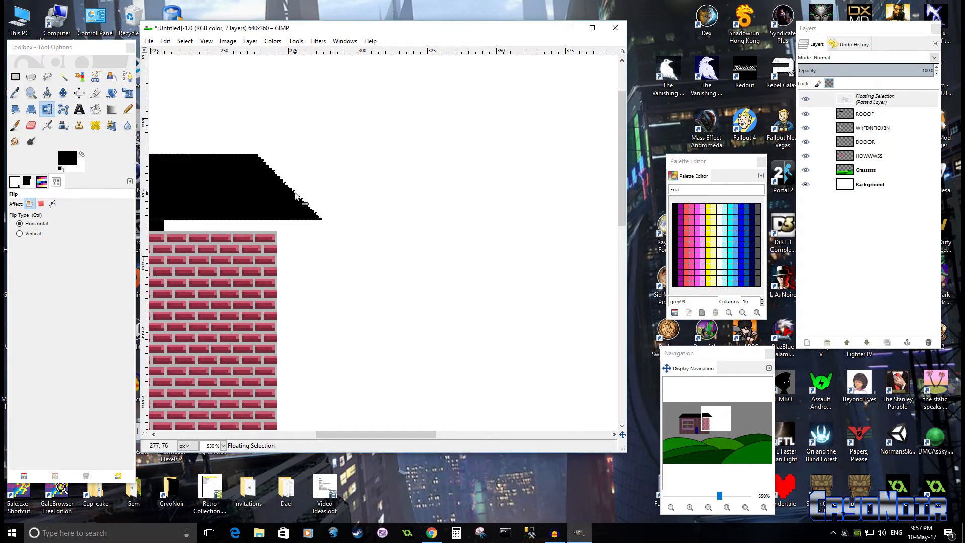
{"action": "left_click_drag", "start_coordinate": [352, 433], "coordinate": [292, 433]}
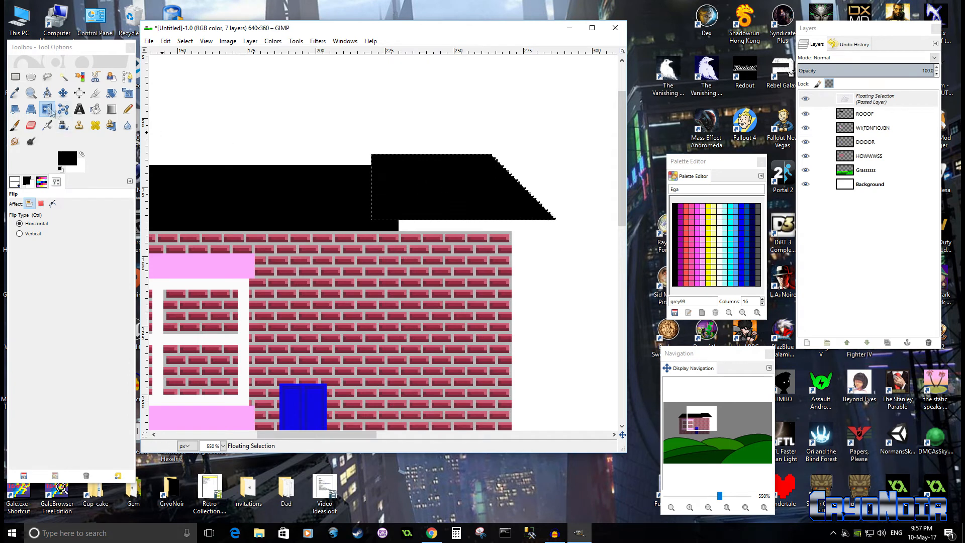
{"action": "left_click", "coordinate": [472, 188]}
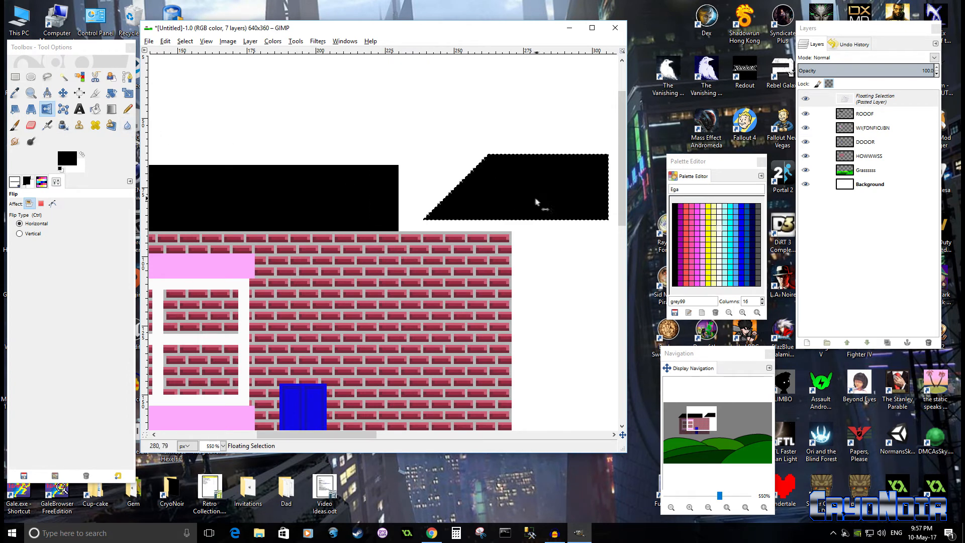
{"action": "left_click", "coordinate": [532, 198]}
{"action": "left_click", "coordinate": [523, 199]}
{"action": "left_click", "coordinate": [496, 201]}
{"action": "left_click", "coordinate": [493, 204]}
{"action": "left_click", "coordinate": [478, 205]}
{"action": "left_click", "coordinate": [477, 206]}
Step: Try a vertical flip on the floating roof piece and flip it back
{"action": "left_click", "coordinate": [19, 233]}
{"action": "left_click", "coordinate": [527, 202]}
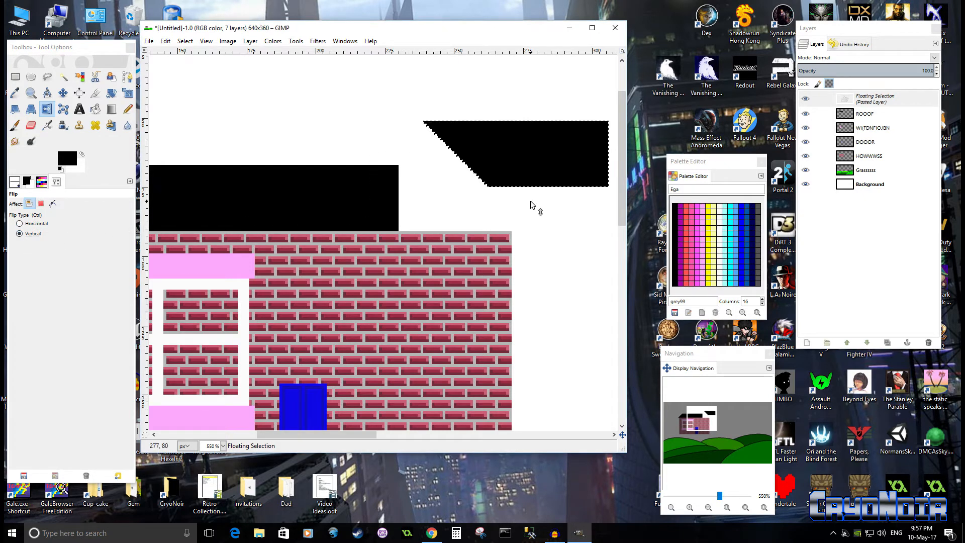
{"action": "left_click", "coordinate": [529, 162]}
Step: Flip the floating roof piece horizontally and align it with the roof's right end so its slope slightly overhangs the wall
{"action": "left_click", "coordinate": [19, 223]}
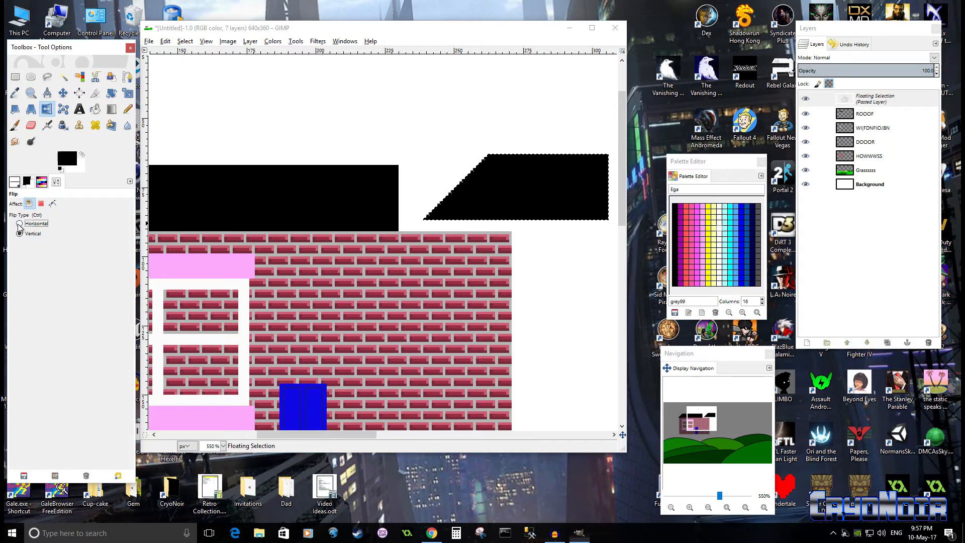
{"action": "left_click", "coordinate": [501, 205]}
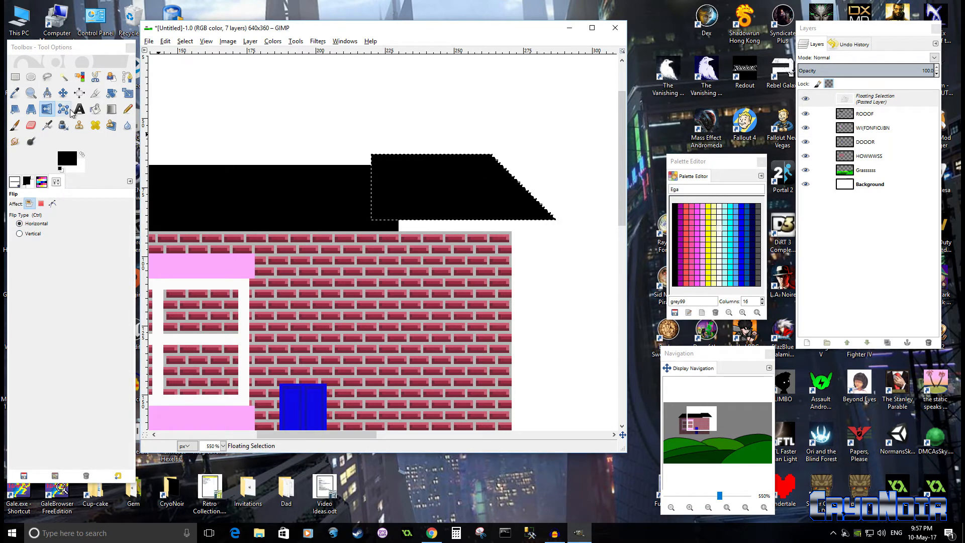
{"action": "left_click", "coordinate": [63, 92]}
{"action": "left_click", "coordinate": [444, 196]}
{"action": "mouse_move", "coordinate": [444, 192]}
{"action": "left_mouse_down"}
{"action": "mouse_move", "coordinate": [441, 204]}
{"action": "mouse_move", "coordinate": [430, 201]}
{"action": "left_mouse_up"}
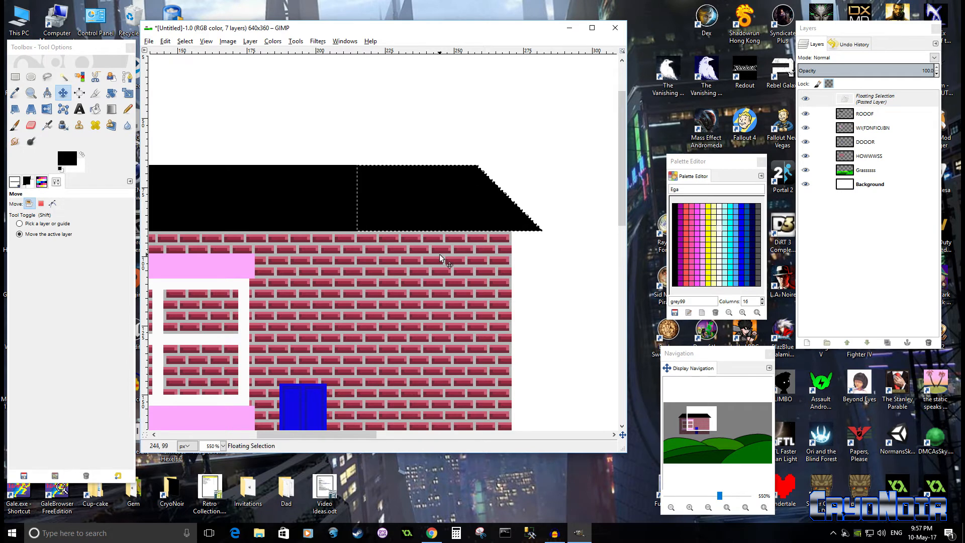
{"action": "scroll", "coordinate": [431, 201], "scroll_direction": "down", "scroll_amount": 2}
{"action": "left_click_drag", "start_coordinate": [434, 216], "coordinate": [428, 216]}
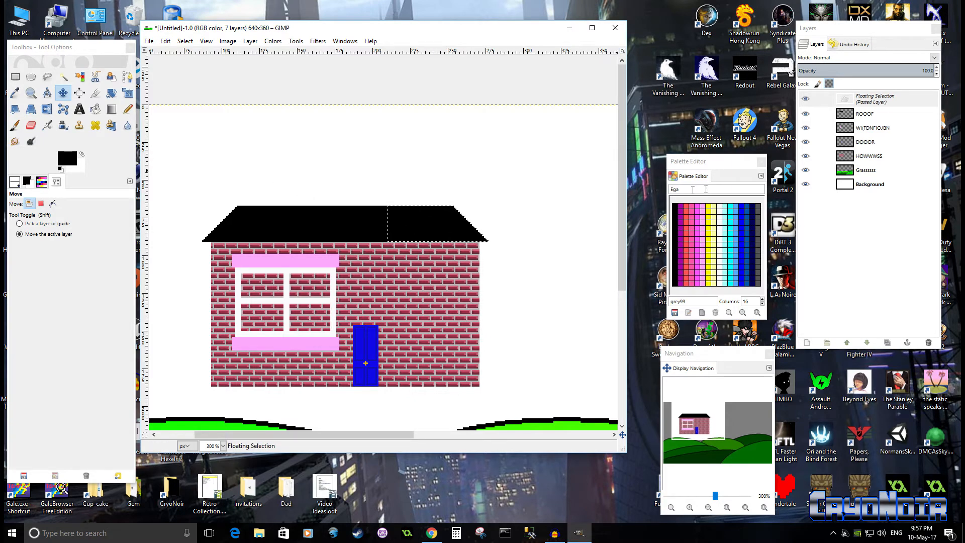
Step: Anchor the floating roof piece to the ROOOF layer
{"action": "right_click", "coordinate": [887, 100]}
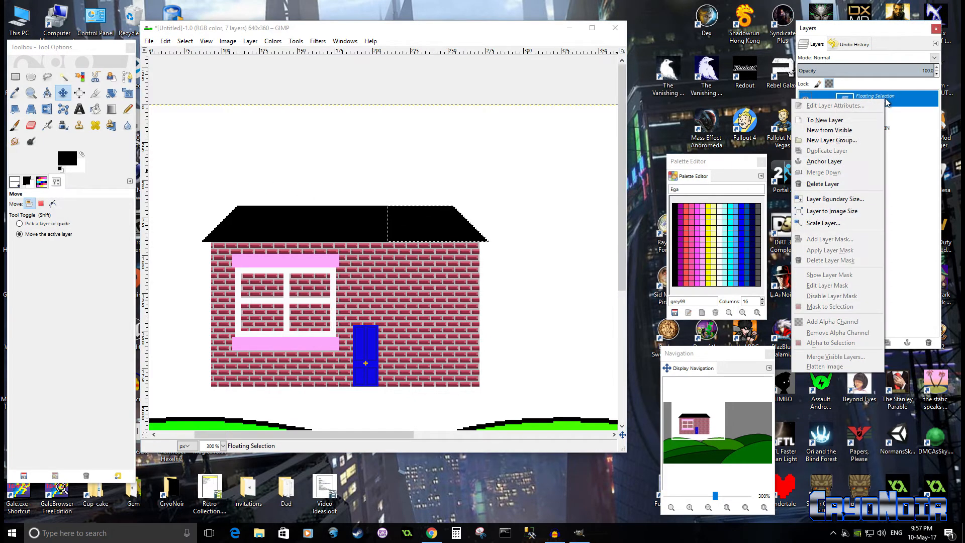
{"action": "left_click", "coordinate": [854, 162]}
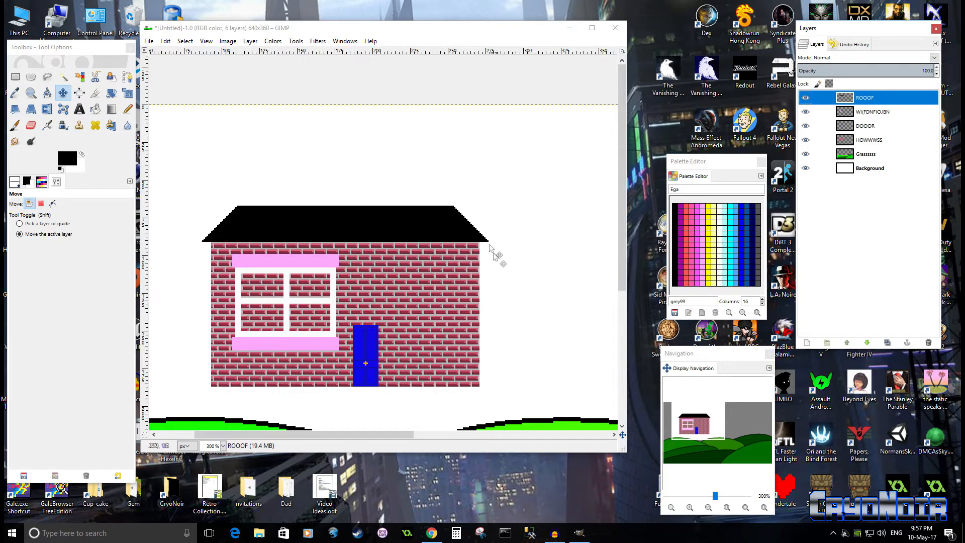
{"action": "scroll", "coordinate": [397, 276], "scroll_direction": "up", "scroll_amount": 3}
{"action": "scroll", "coordinate": [398, 275], "scroll_direction": "down", "scroll_amount": 3}
{"action": "left_click_drag", "start_coordinate": [398, 275], "coordinate": [439, 316]}
{"action": "scroll", "coordinate": [437, 315], "scroll_direction": "up", "scroll_amount": 1}
{"action": "scroll", "coordinate": [427, 303], "scroll_direction": "up", "scroll_amount": 1}
{"action": "left_click_drag", "start_coordinate": [484, 300], "coordinate": [457, 281]}
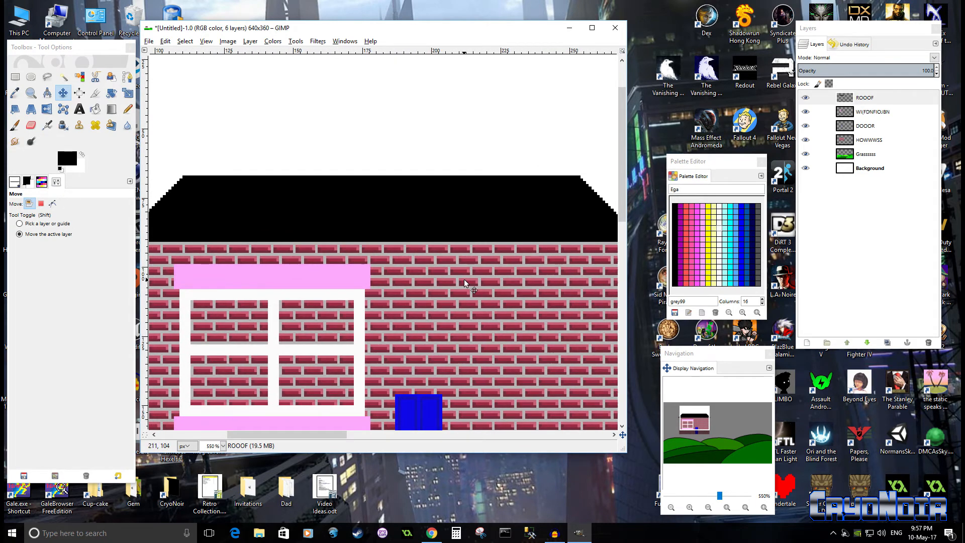
{"action": "scroll", "coordinate": [463, 279], "scroll_direction": "down", "scroll_amount": 1}
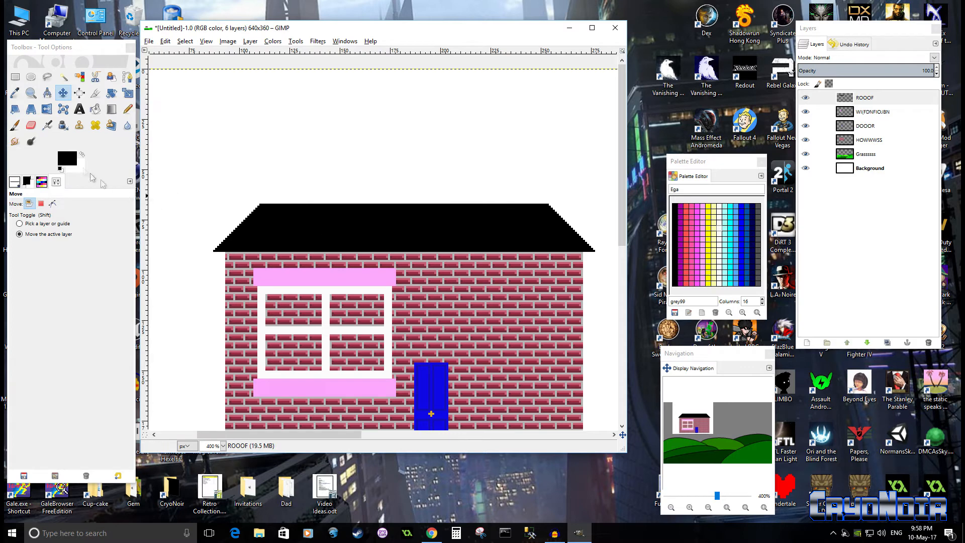
Step: Set the foreground colour to dark grey 474646 and choose the Paths tool for work on the roof's left slope
{"action": "left_click", "coordinate": [67, 160]}
{"action": "left_click_drag", "start_coordinate": [195, 216], "coordinate": [202, 193]}
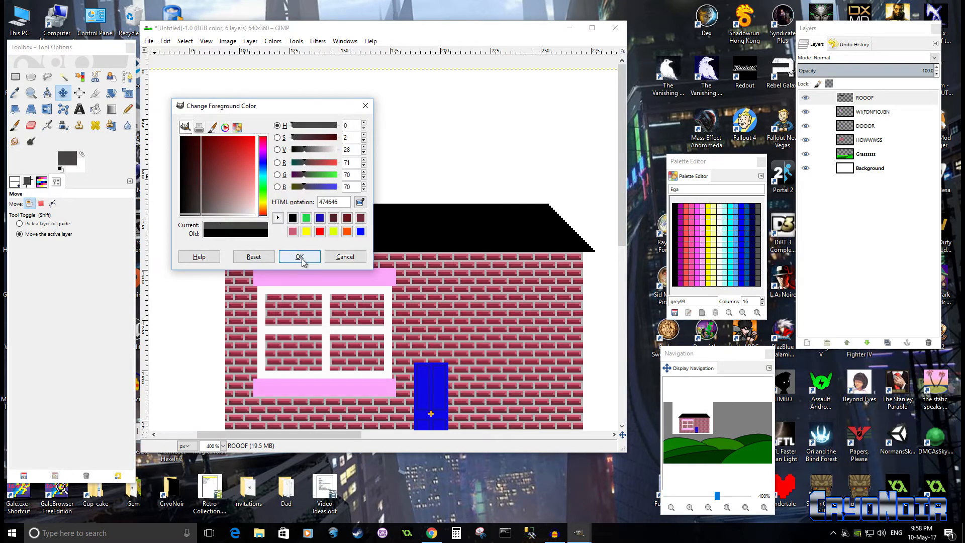
{"action": "left_click", "coordinate": [301, 257]}
{"action": "left_click", "coordinate": [127, 76]}
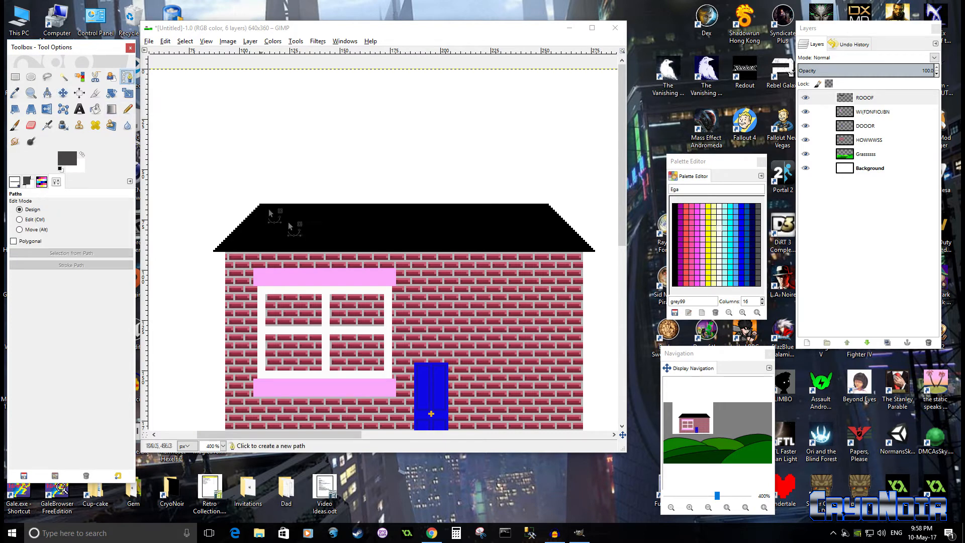
{"action": "scroll", "coordinate": [246, 194], "scroll_direction": "up", "scroll_amount": 2}
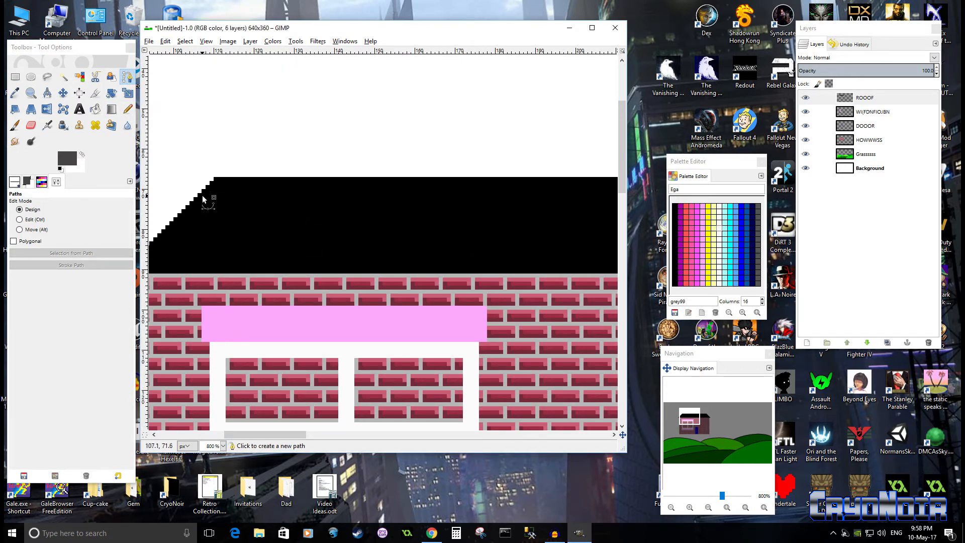
Step: Set the Pencil's brush to 2. Hardness 100 and return to the Paths tool
{"action": "left_click", "coordinate": [127, 110]}
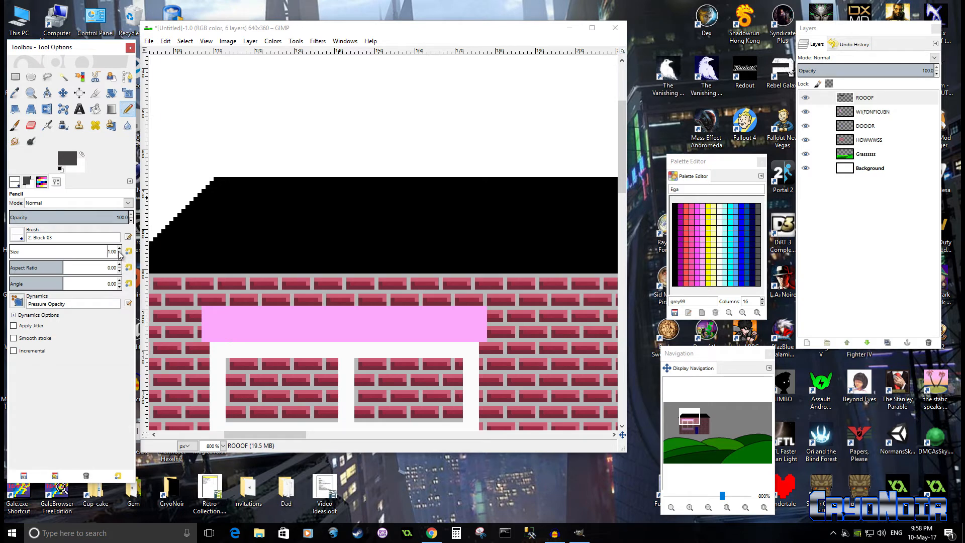
{"action": "left_click", "coordinate": [17, 234]}
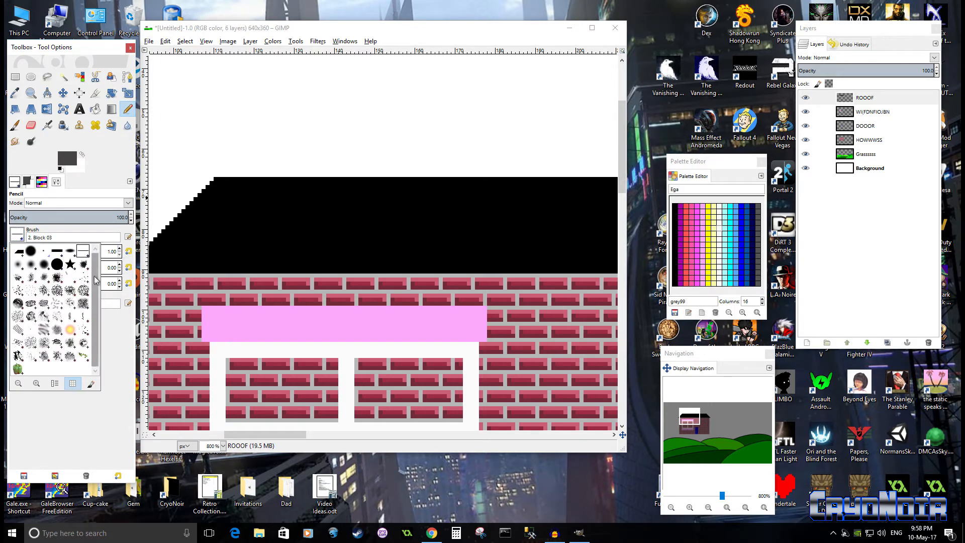
{"action": "double_click", "coordinate": [57, 264]}
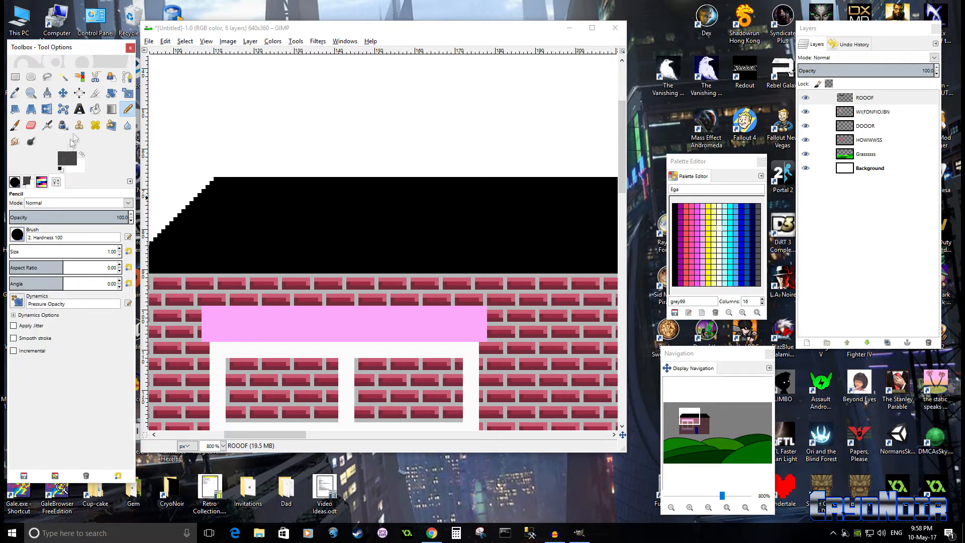
{"action": "left_click", "coordinate": [128, 77]}
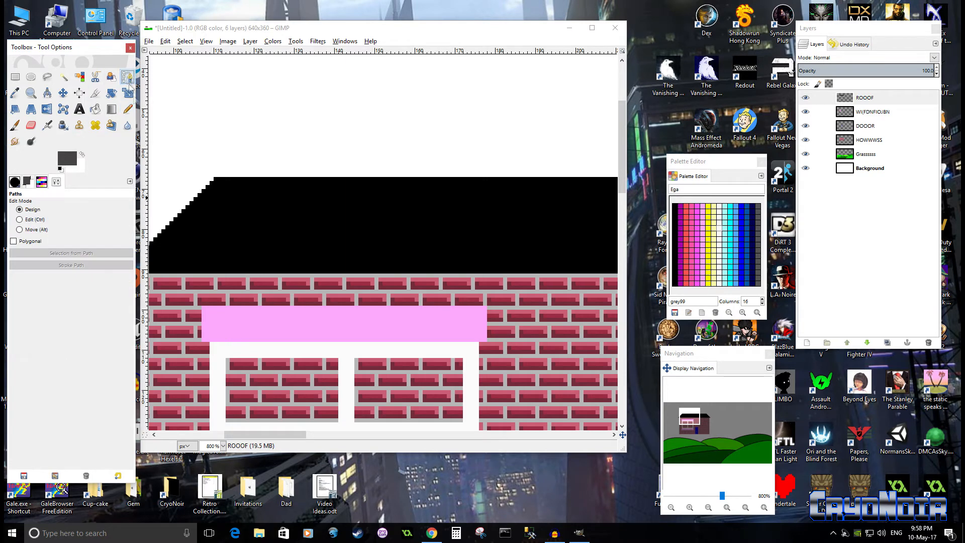
Step: Draw a straight horizontal path across the upper roof from the left slope to the right slope and stroke it with the Pencil
{"action": "left_click", "coordinate": [196, 199]}
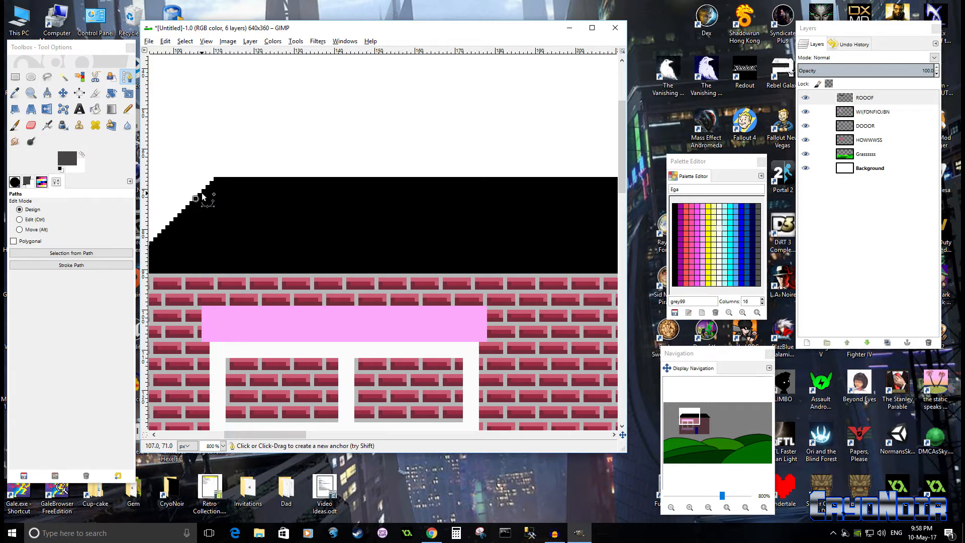
{"action": "scroll", "coordinate": [489, 241], "scroll_direction": "right", "scroll_amount": 10}
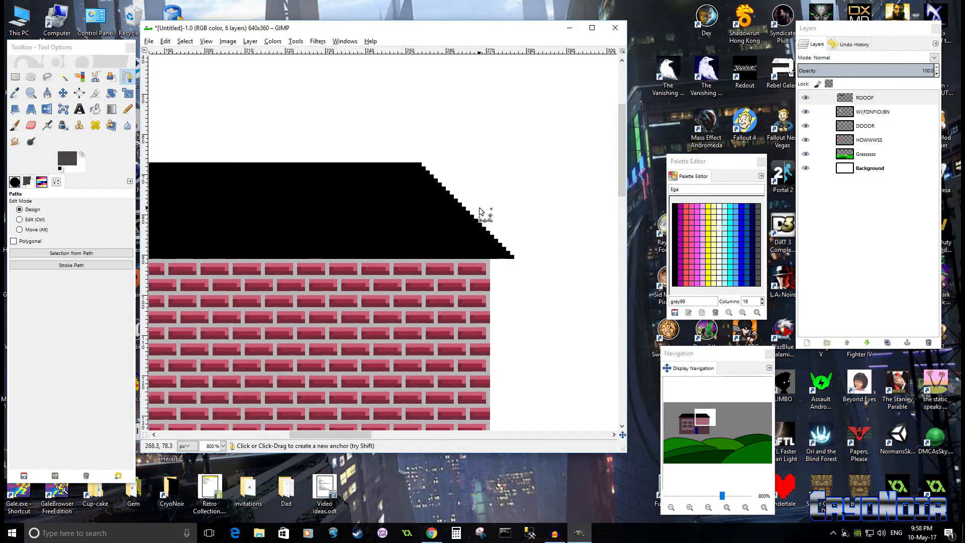
{"action": "left_click", "coordinate": [439, 185]}
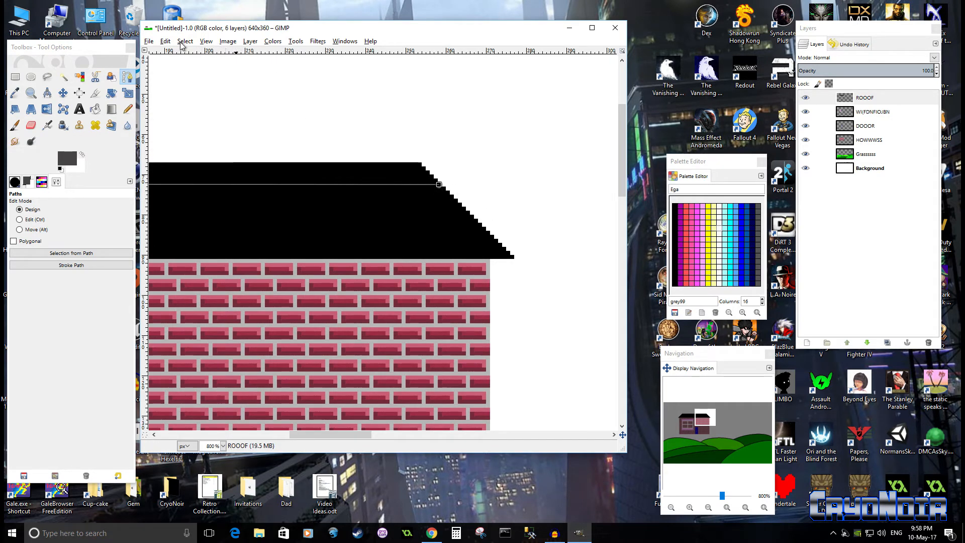
{"action": "left_click", "coordinate": [86, 265]}
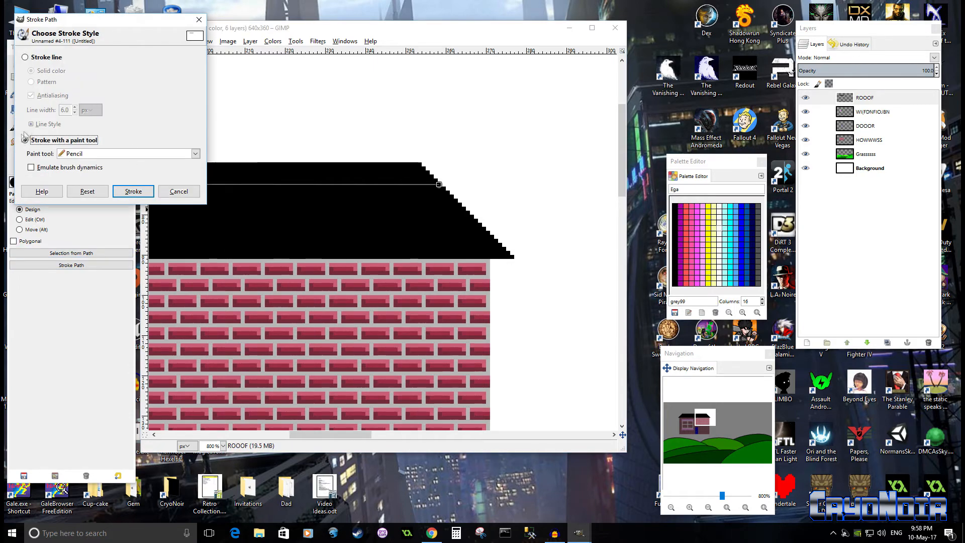
{"action": "left_click", "coordinate": [133, 191]}
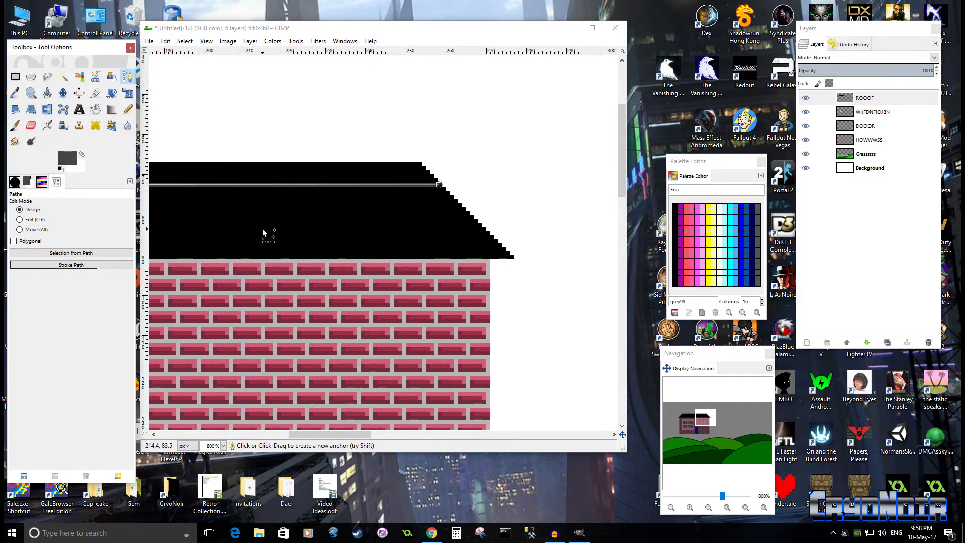
{"action": "key", "text": "minus"}
{"action": "key", "text": "minus"}
{"action": "left_click_drag", "start_coordinate": [263, 229], "coordinate": [468, 255]}
{"action": "scroll", "coordinate": [357, 254], "scroll_direction": "up", "scroll_amount": 2}
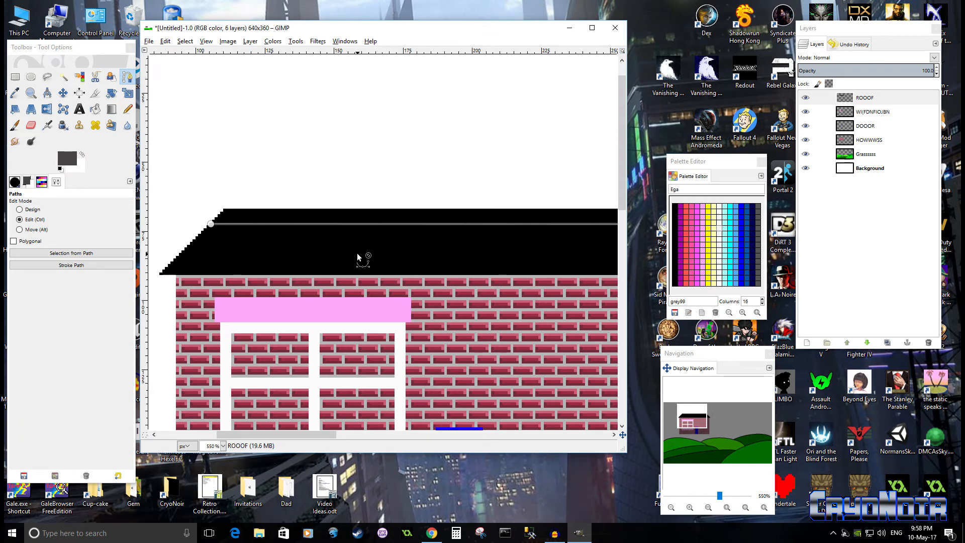
{"action": "left_click_drag", "start_coordinate": [334, 251], "coordinate": [429, 265]}
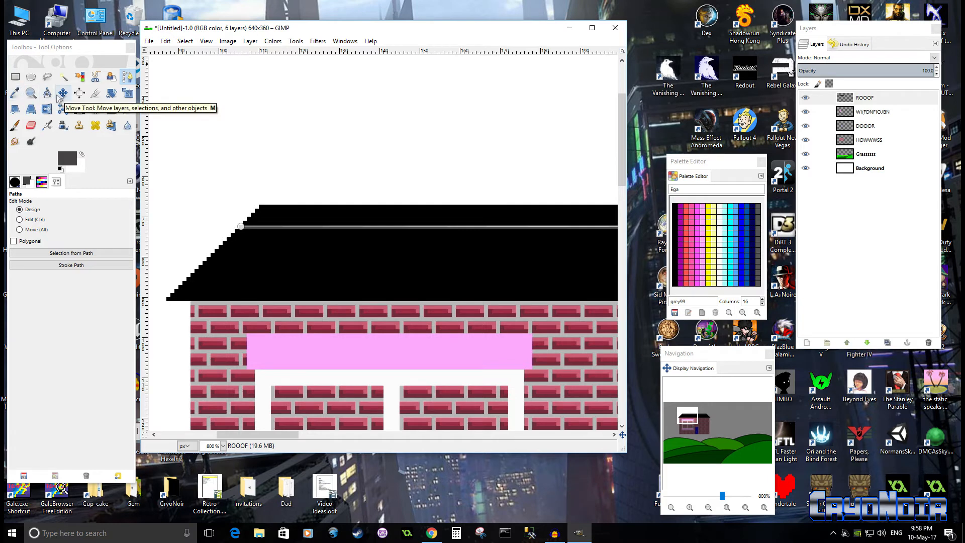
Step: Select the grey roof stripe by colour, cut and paste it, and place copies down the left slope to make four evenly spaced stripes
{"action": "left_click", "coordinate": [80, 76]}
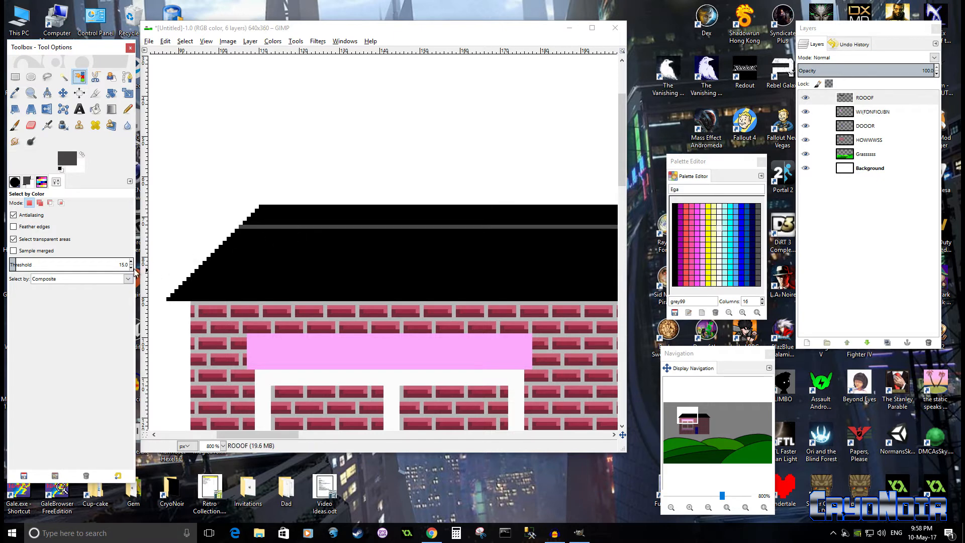
{"action": "left_click", "coordinate": [409, 227]}
{"action": "scroll", "coordinate": [474, 257], "scroll_direction": "down", "scroll_amount": 3}
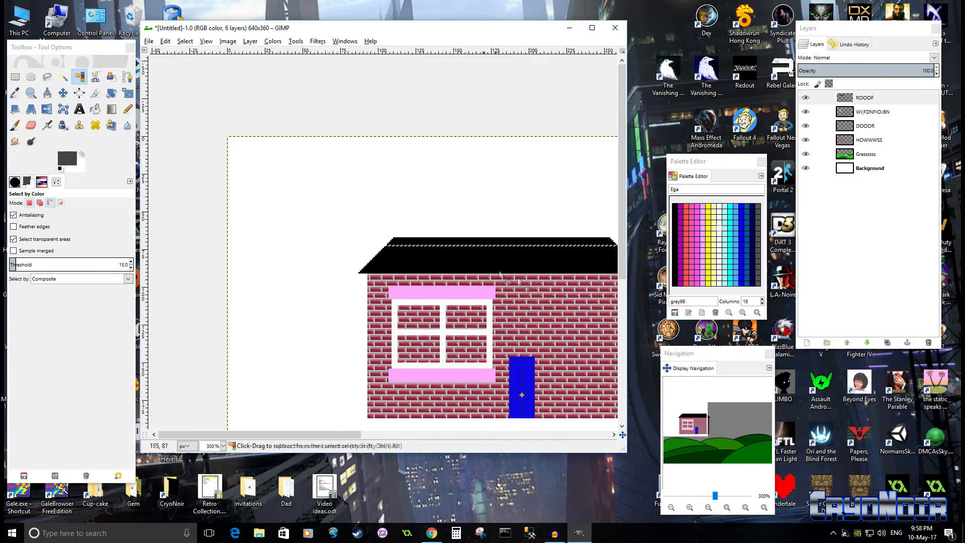
{"action": "left_click_drag", "start_coordinate": [534, 282], "coordinate": [310, 267]}
{"action": "left_click_drag", "start_coordinate": [368, 262], "coordinate": [368, 200]}
{"action": "scroll", "coordinate": [414, 268], "scroll_direction": "up", "scroll_amount": 4}
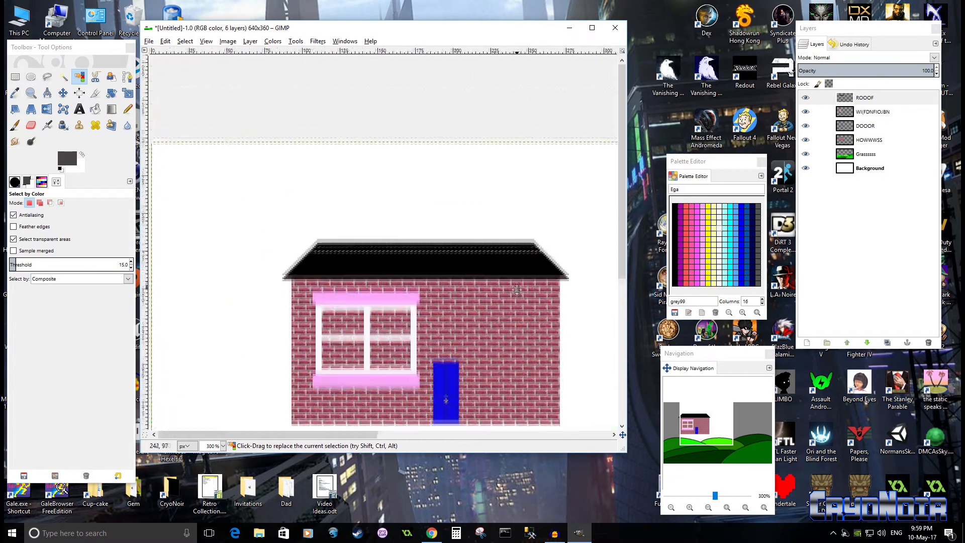
{"action": "left_click_drag", "start_coordinate": [514, 263], "coordinate": [605, 251]}
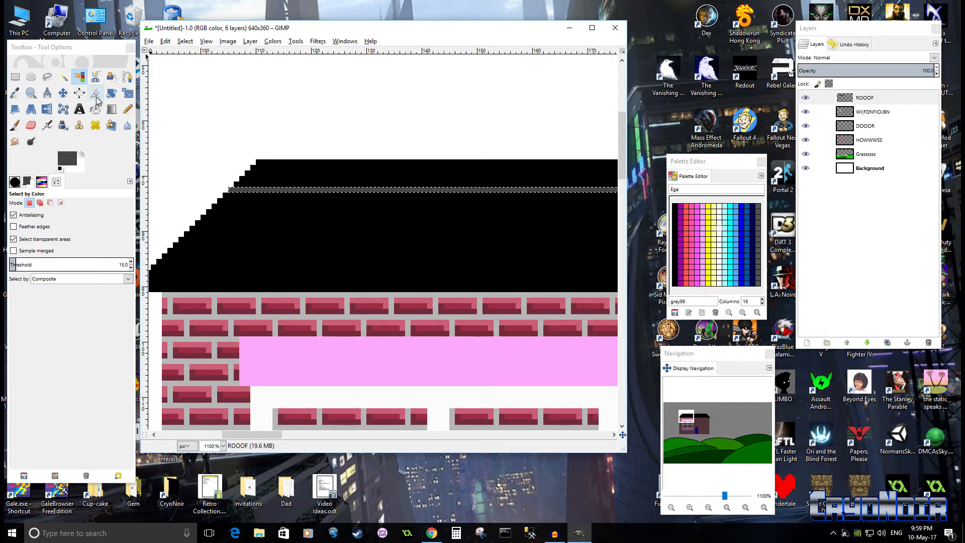
{"action": "left_click", "coordinate": [63, 93]}
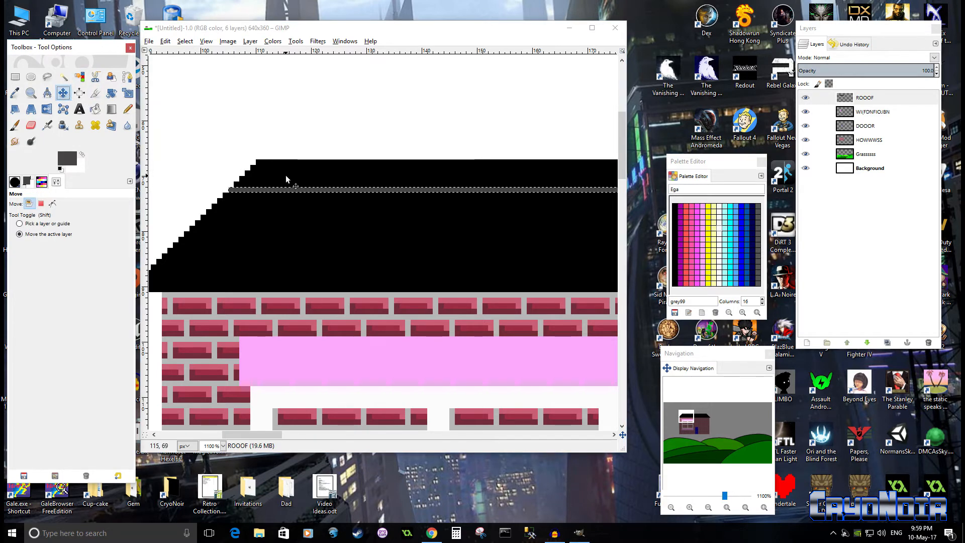
{"action": "key", "text": "ctrl+x"}
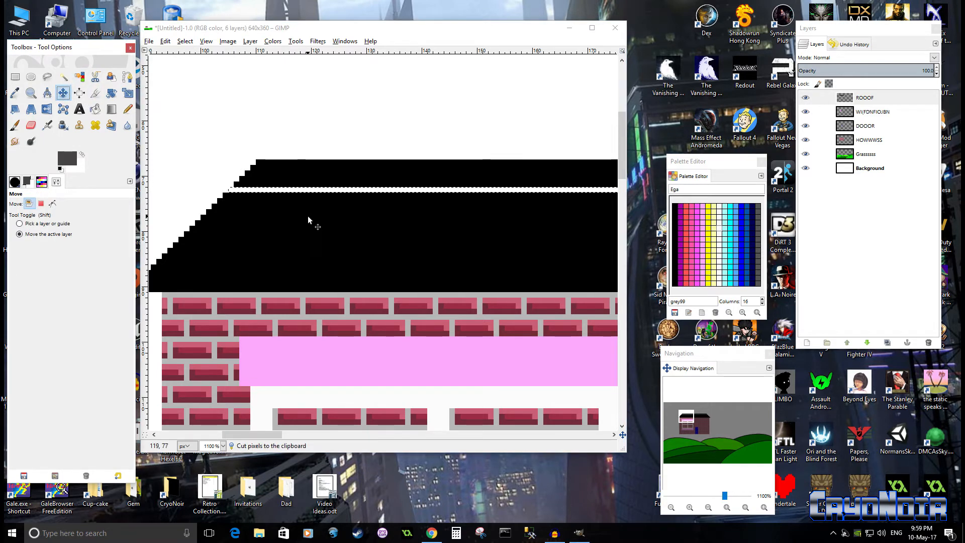
{"action": "key", "text": "ctrl+v"}
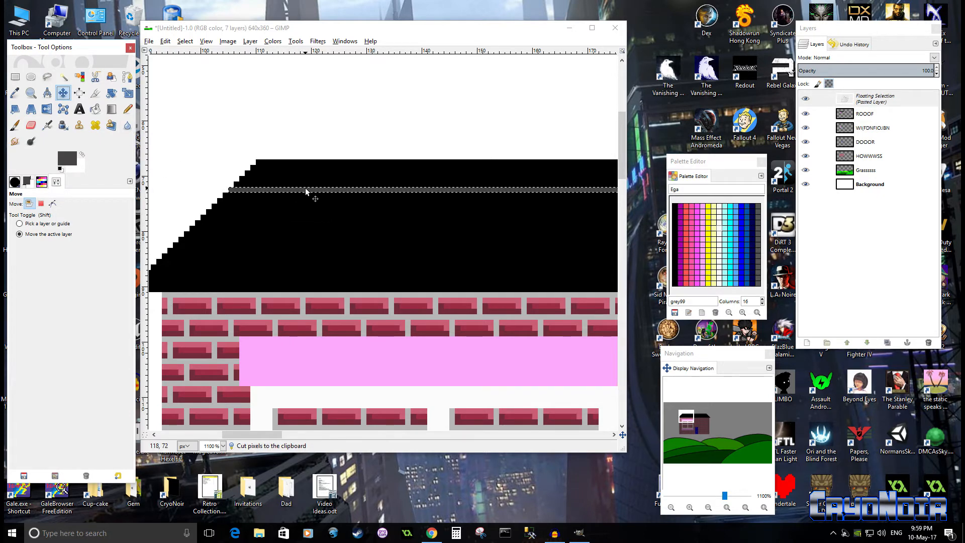
{"action": "left_click_drag", "start_coordinate": [306, 190], "coordinate": [295, 263]}
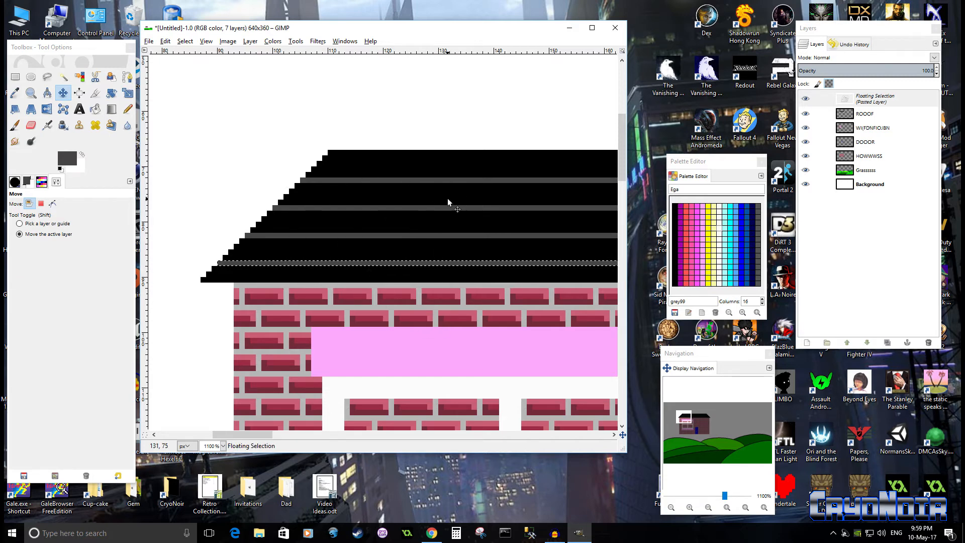
Step: Examine how the grey stripes meet the roof's left and right slopes and how they look on the whole house
{"action": "scroll", "coordinate": [510, 238], "scroll_direction": "down", "scroll_amount": 2}
{"action": "scroll", "coordinate": [509, 238], "scroll_direction": "up", "scroll_amount": 4}
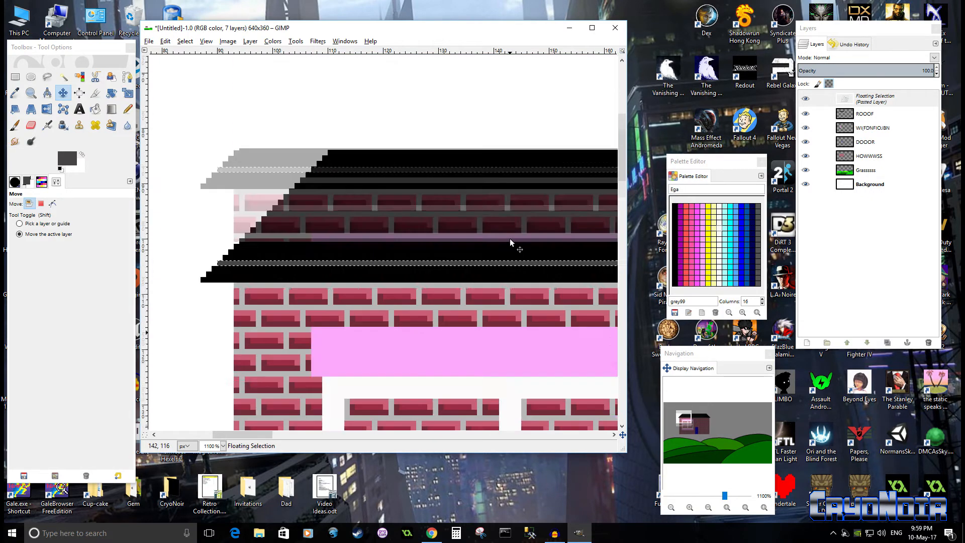
{"action": "scroll", "coordinate": [510, 239], "scroll_direction": "down", "scroll_amount": 8}
{"action": "scroll", "coordinate": [509, 238], "scroll_direction": "up", "scroll_amount": 6}
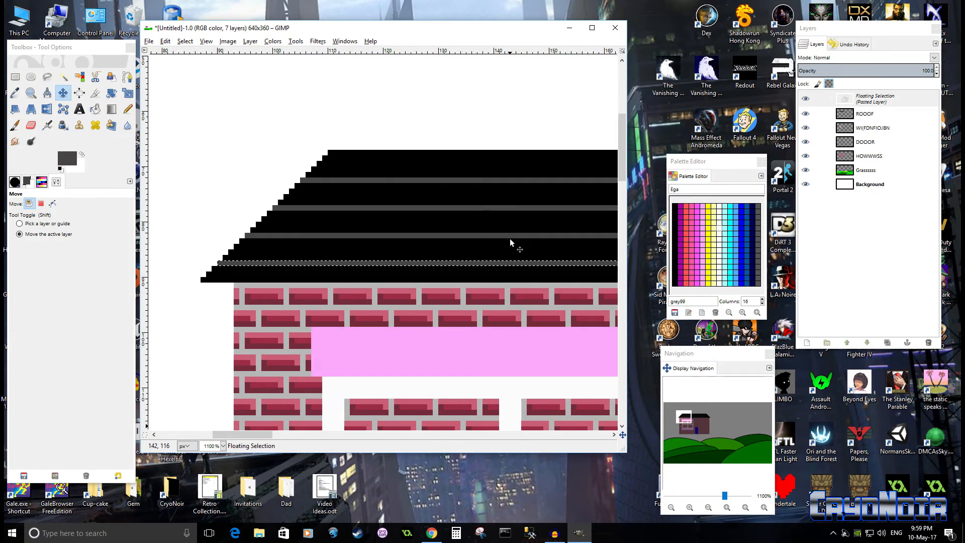
{"action": "left_click_drag", "start_coordinate": [510, 239], "coordinate": [507, 268]}
{"action": "left_click_drag", "start_coordinate": [364, 240], "coordinate": [455, 224]}
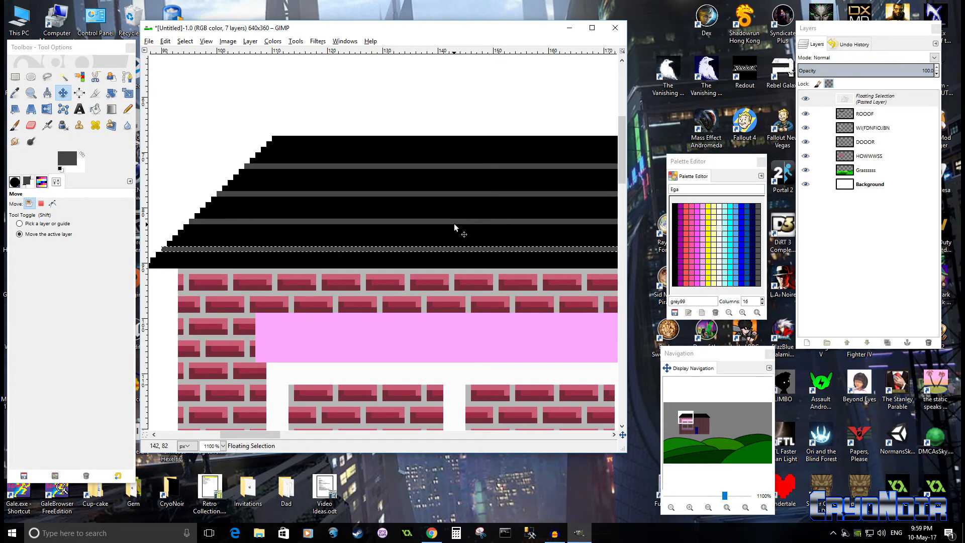
{"action": "scroll", "coordinate": [454, 223], "scroll_direction": "down", "scroll_amount": 3}
{"action": "scroll", "coordinate": [454, 224], "scroll_direction": "up", "scroll_amount": 3}
{"action": "scroll", "coordinate": [454, 223], "scroll_direction": "down", "scroll_amount": 5}
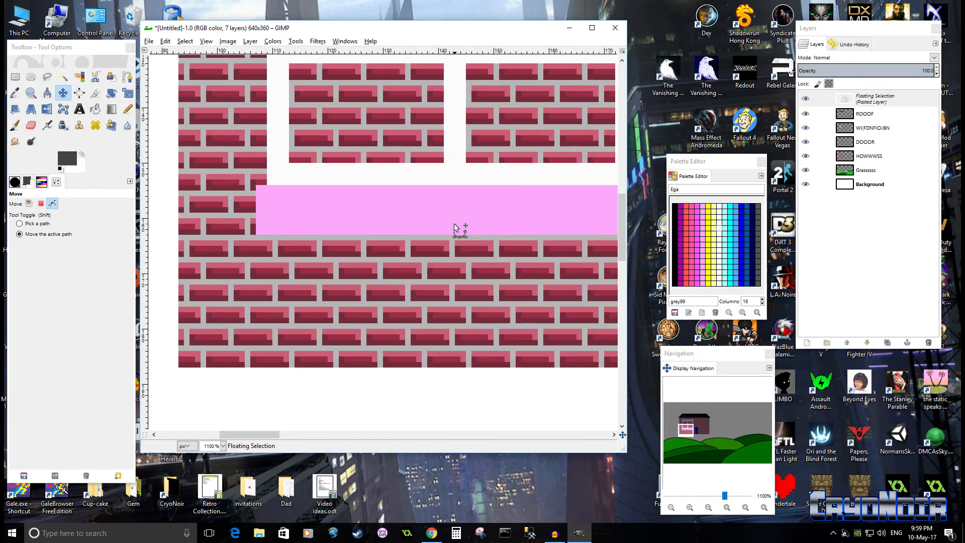
{"action": "scroll", "coordinate": [454, 224], "scroll_direction": "down", "scroll_amount": 5}
{"action": "scroll", "coordinate": [454, 222], "scroll_direction": "up", "scroll_amount": 2}
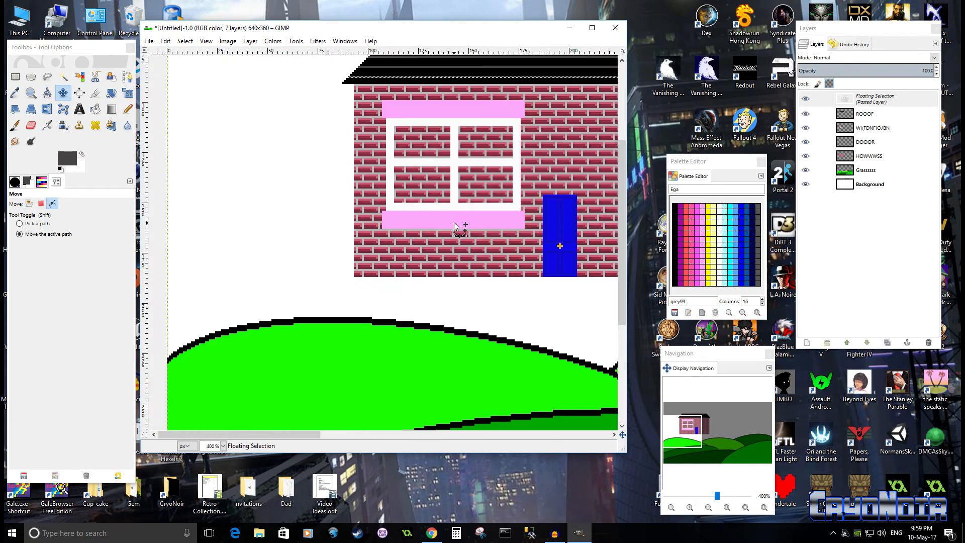
{"action": "key", "text": "alt"}
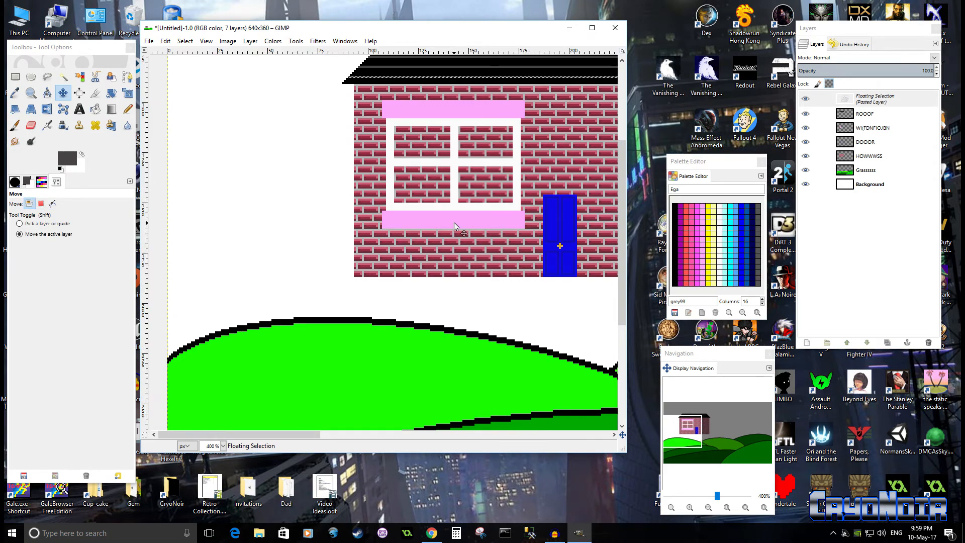
{"action": "scroll", "coordinate": [454, 222], "scroll_direction": "right", "scroll_amount": 5}
{"action": "scroll", "coordinate": [454, 223], "scroll_direction": "left", "scroll_amount": 5}
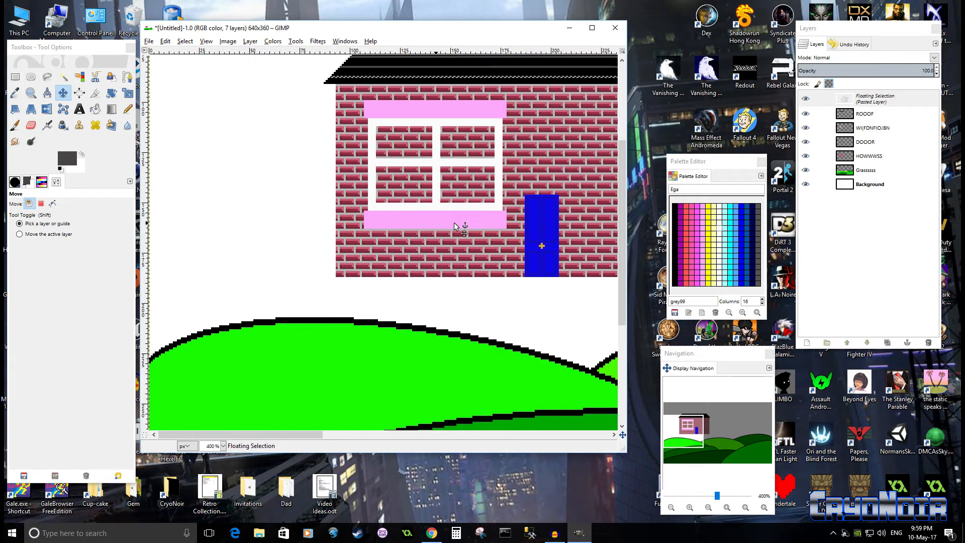
{"action": "scroll", "coordinate": [455, 225], "scroll_direction": "right", "scroll_amount": 3}
{"action": "scroll", "coordinate": [455, 225], "scroll_direction": "left", "scroll_amount": 3}
{"action": "scroll", "coordinate": [453, 224], "scroll_direction": "up", "scroll_amount": 3}
{"action": "scroll", "coordinate": [453, 224], "scroll_direction": "down", "scroll_amount": 7}
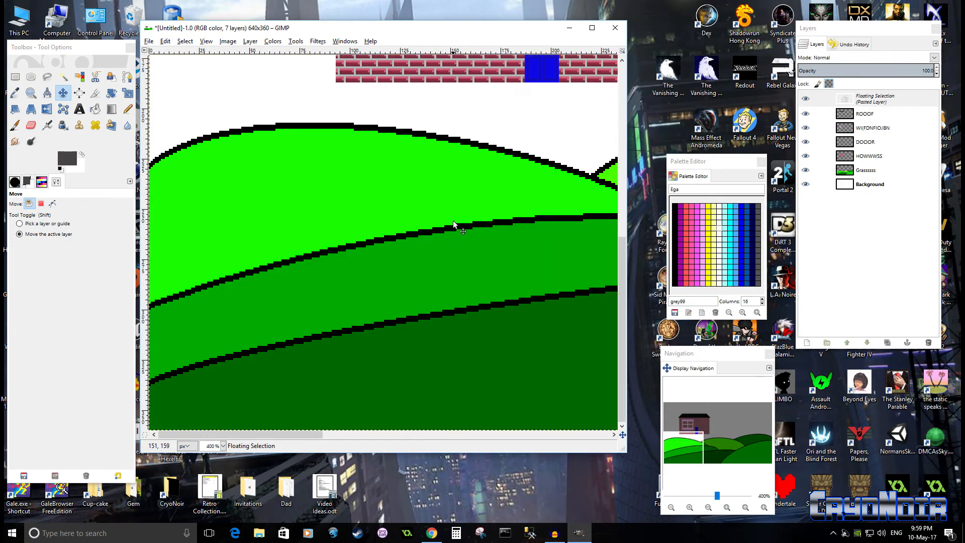
{"action": "scroll", "coordinate": [453, 224], "scroll_direction": "up", "scroll_amount": 5}
{"action": "scroll", "coordinate": [453, 224], "scroll_direction": "right", "scroll_amount": 6}
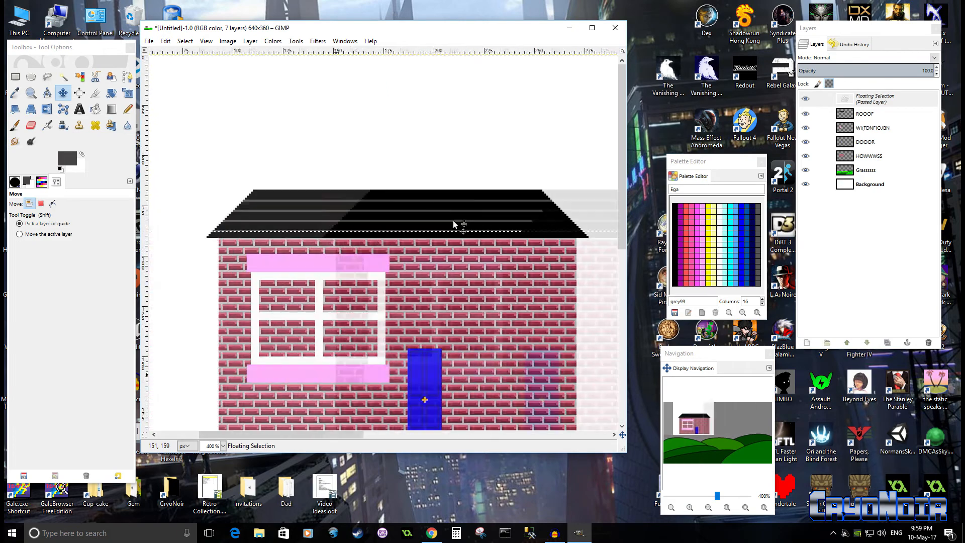
{"action": "scroll", "coordinate": [453, 221], "scroll_direction": "left", "scroll_amount": 8}
{"action": "scroll", "coordinate": [453, 221], "scroll_direction": "up", "scroll_amount": 1}
{"action": "scroll", "coordinate": [454, 221], "scroll_direction": "down", "scroll_amount": 1}
{"action": "scroll", "coordinate": [453, 223], "scroll_direction": "up", "scroll_amount": 3}
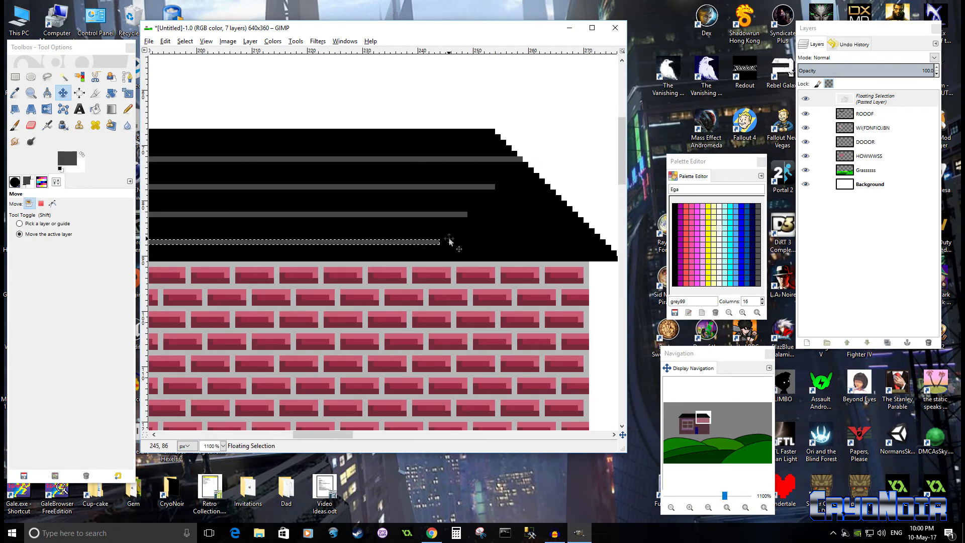
Step: Place copies of the floating grey stripe farther right to extend the lower three stripes to the roof's right slope
{"action": "left_click_drag", "start_coordinate": [336, 247], "coordinate": [505, 272]}
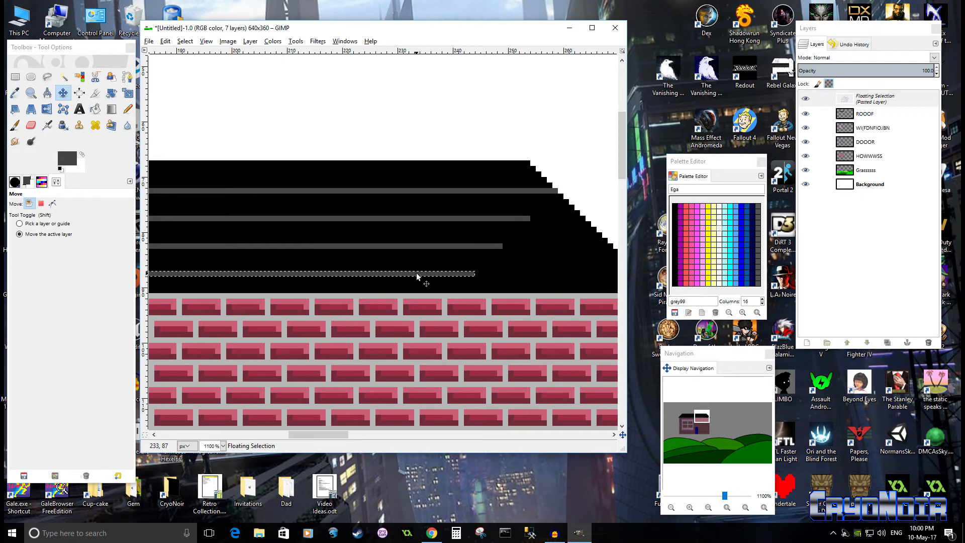
{"action": "left_click_drag", "start_coordinate": [488, 291], "coordinate": [403, 286]}
{"action": "left_click_drag", "start_coordinate": [350, 273], "coordinate": [432, 213]}
{"action": "scroll", "coordinate": [442, 255], "scroll_direction": "down", "scroll_amount": 2}
{"action": "scroll", "coordinate": [427, 267], "scroll_direction": "left", "scroll_amount": 5}
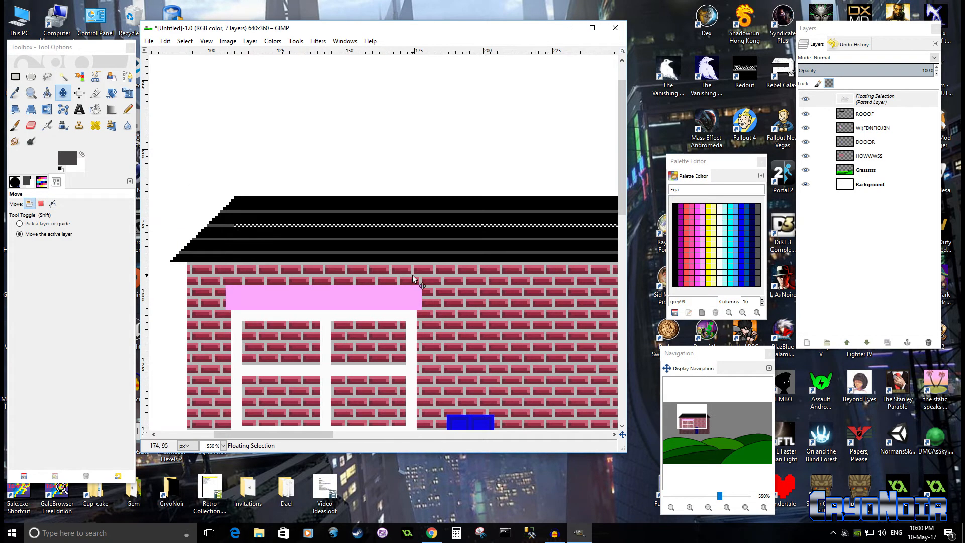
{"action": "scroll", "coordinate": [413, 278], "scroll_direction": "left", "scroll_amount": 2}
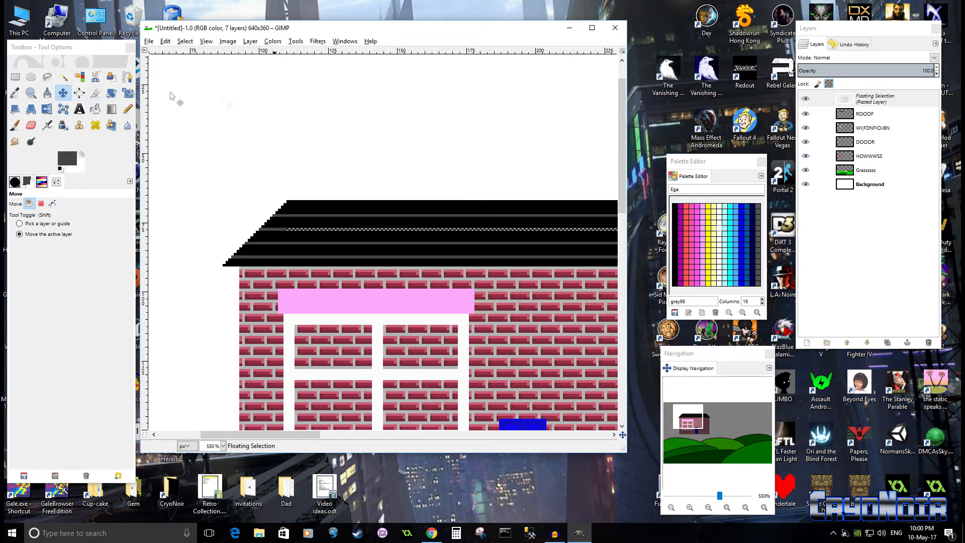
Step: Anchor the floating grey stripe to the roof artwork and delete the unneeded empty layer group
{"action": "right_click", "coordinate": [879, 103]}
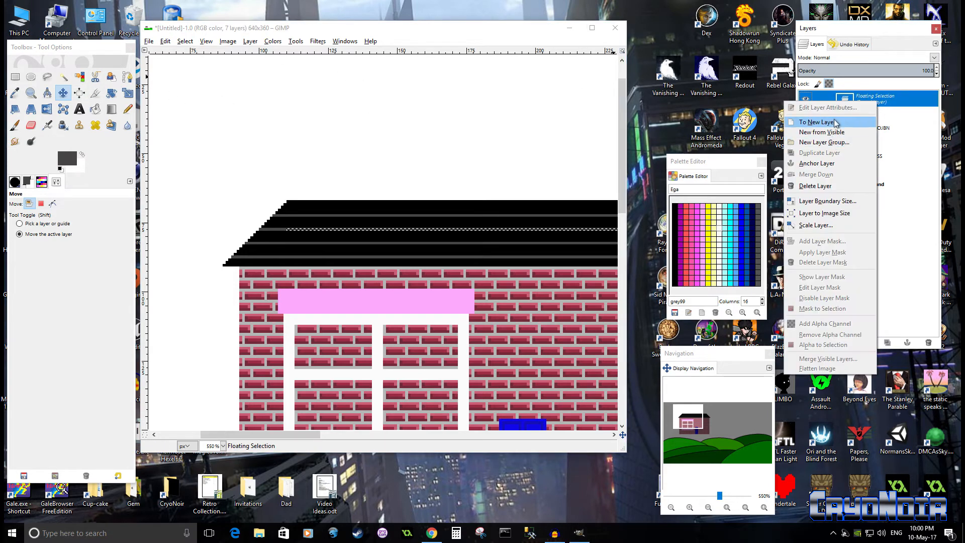
{"action": "left_click", "coordinate": [836, 143]}
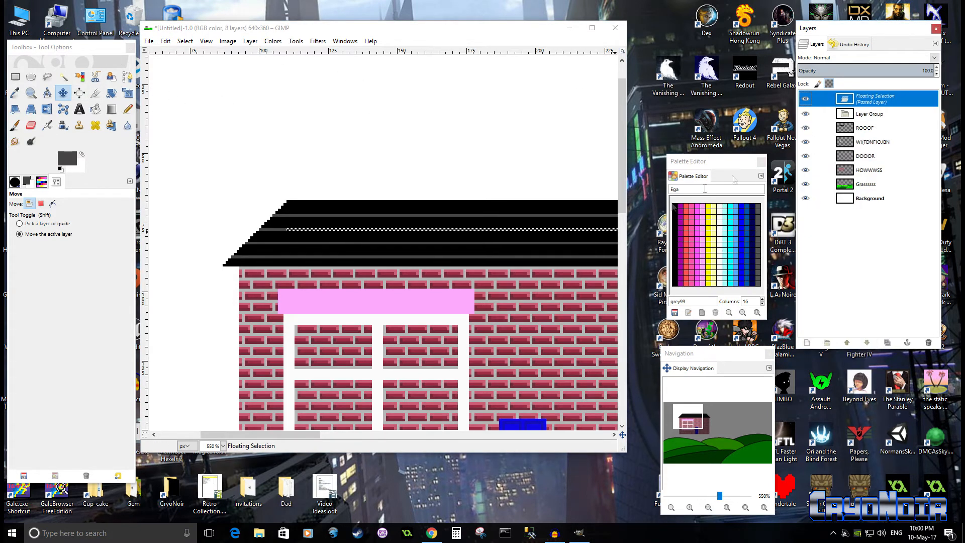
{"action": "right_click", "coordinate": [863, 101]}
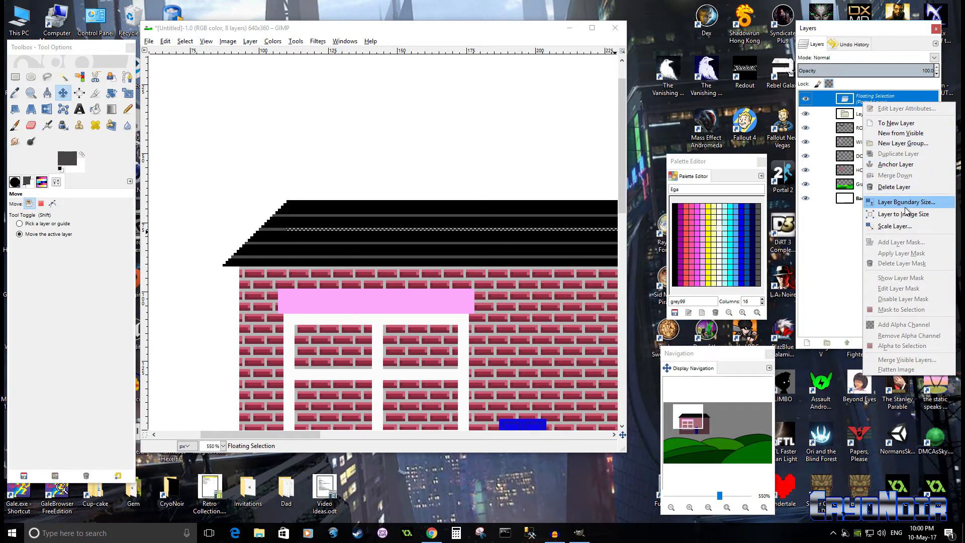
{"action": "left_click", "coordinate": [894, 164]}
{"action": "left_click", "coordinate": [875, 99]}
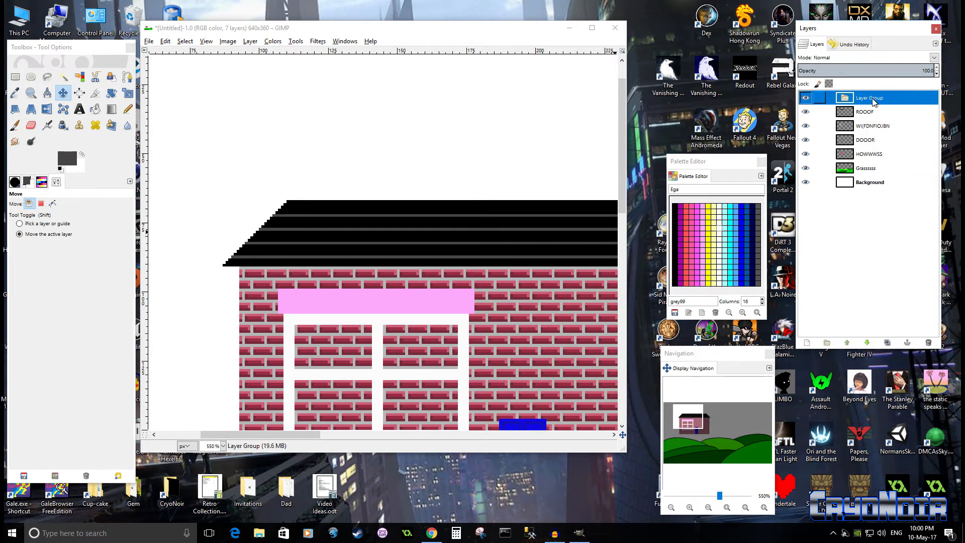
{"action": "right_click", "coordinate": [874, 99]}
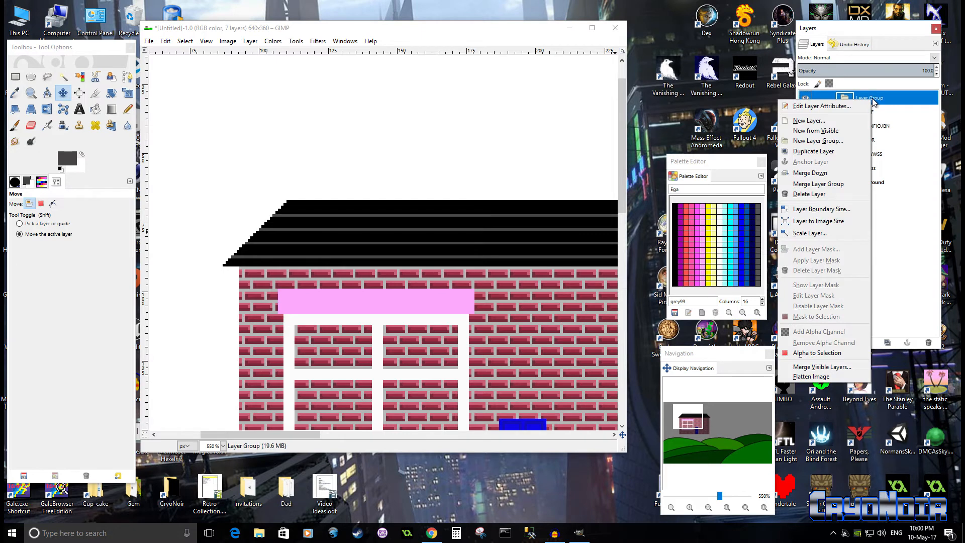
{"action": "left_click", "coordinate": [810, 194]}
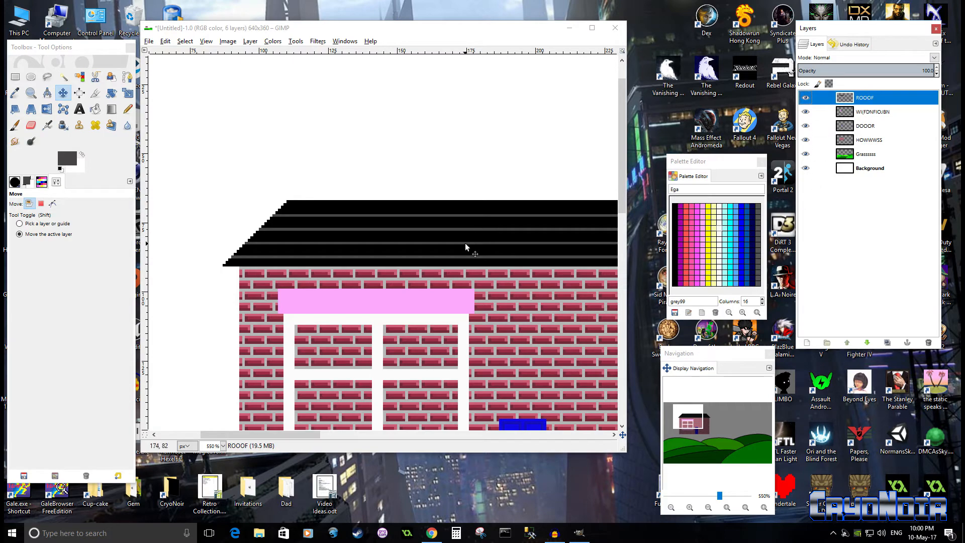
Step: Make the window layer active and hide and show it to check what it contains
{"action": "scroll", "coordinate": [466, 242], "scroll_direction": "down", "scroll_amount": 4, "text": "ctrl"}
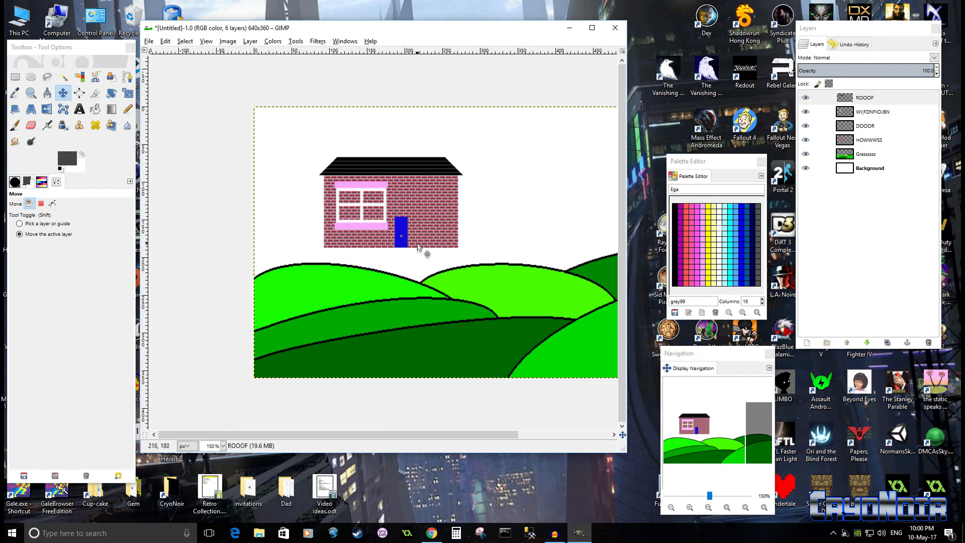
{"action": "scroll", "coordinate": [418, 242], "scroll_direction": "up", "scroll_amount": 3, "text": "ctrl"}
{"action": "left_click_drag", "start_coordinate": [418, 236], "coordinate": [574, 336]}
{"action": "scroll", "coordinate": [554, 277], "scroll_direction": "down", "scroll_amount": 2, "text": "ctrl"}
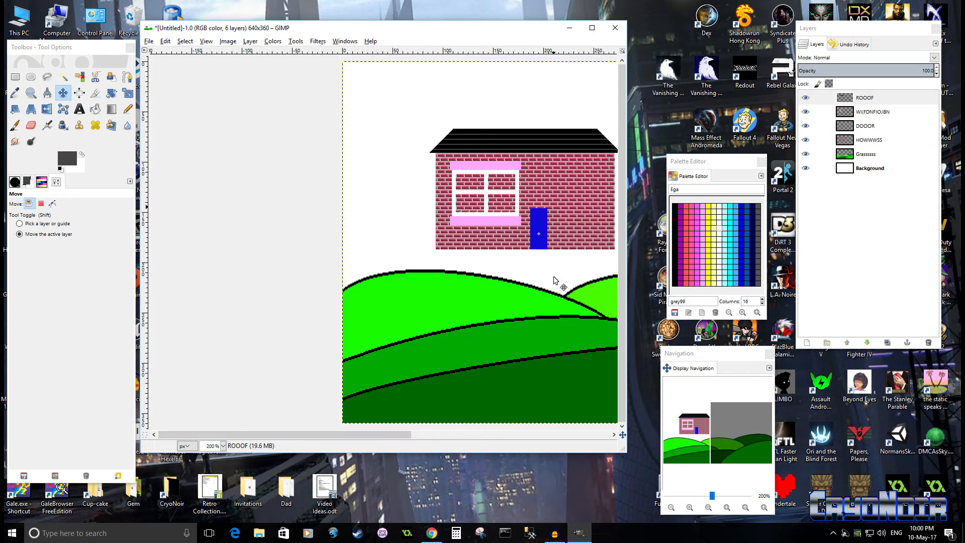
{"action": "left_click", "coordinate": [872, 112]}
{"action": "scroll", "coordinate": [449, 279], "scroll_direction": "up", "scroll_amount": 1, "text": "ctrl"}
{"action": "left_click_drag", "start_coordinate": [449, 278], "coordinate": [557, 331]}
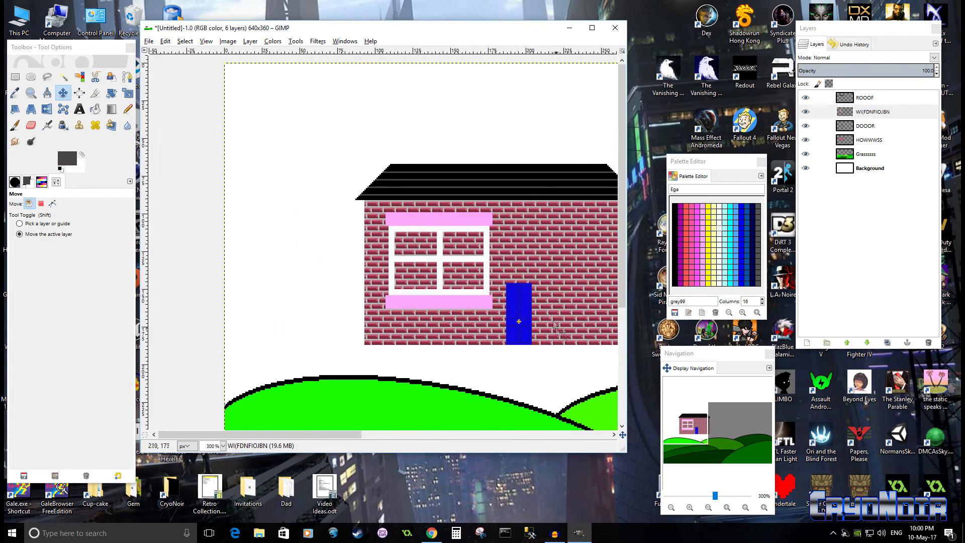
{"action": "left_click", "coordinate": [15, 76]}
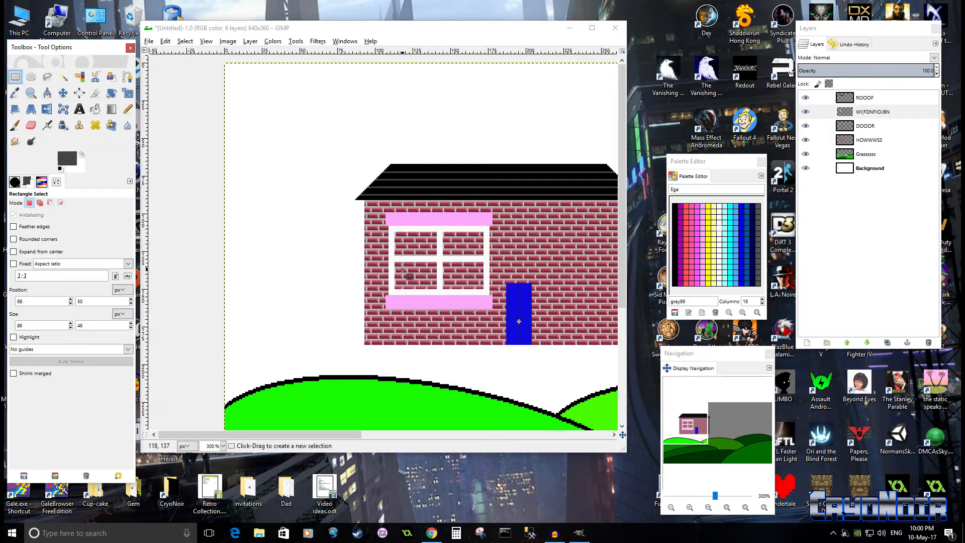
{"action": "scroll", "coordinate": [493, 291], "scroll_direction": "up", "scroll_amount": 2, "text": "ctrl"}
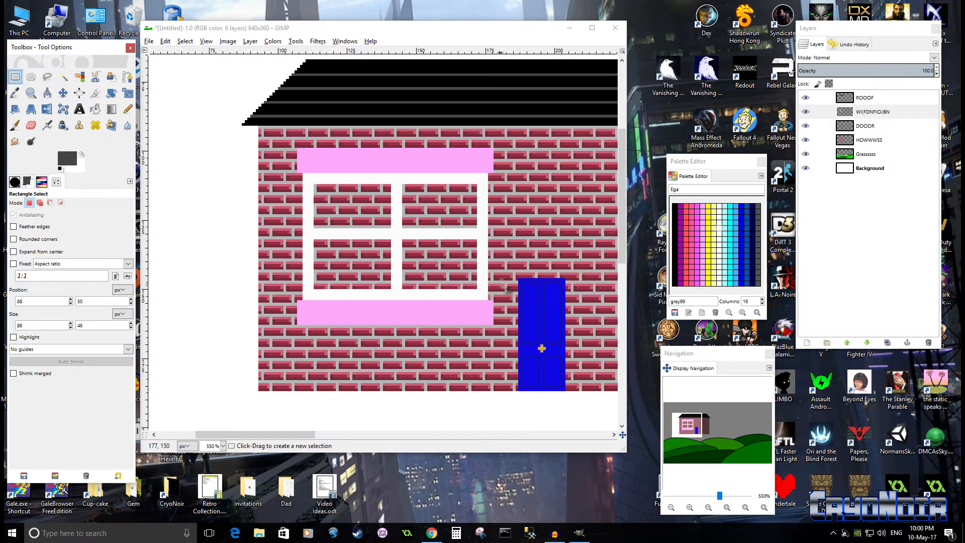
{"action": "left_click", "coordinate": [891, 113]}
{"action": "left_click", "coordinate": [806, 112]}
{"action": "left_click", "coordinate": [805, 112]}
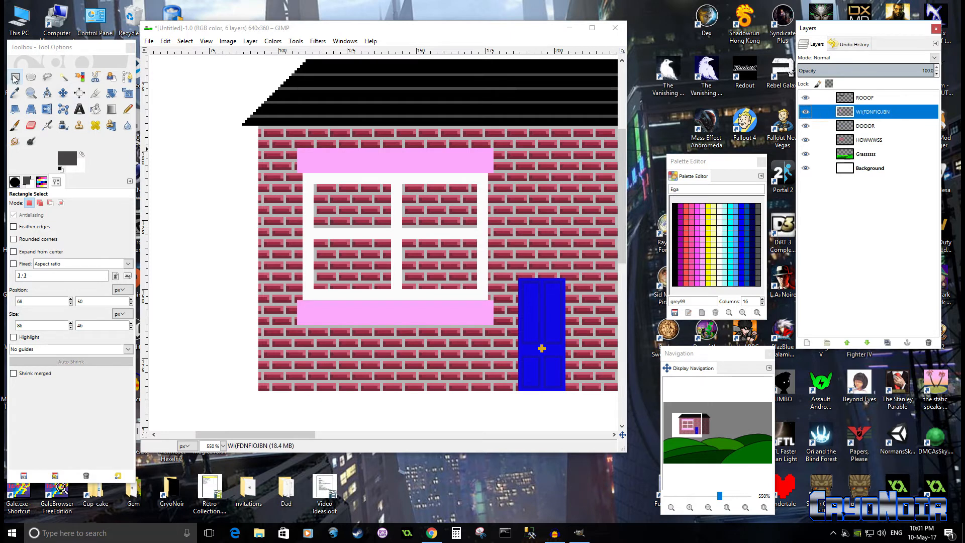
Step: Select the whole four-pane window with a rectangle about 80 × 74 px, and cut and paste it
{"action": "left_click_drag", "start_coordinate": [284, 138], "coordinate": [504, 342]}
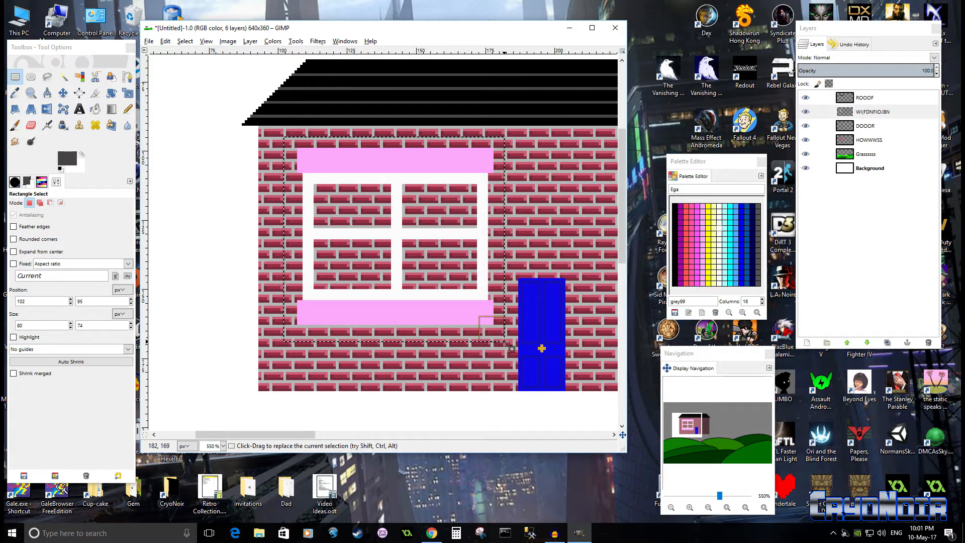
{"action": "key", "text": "ctrl"}
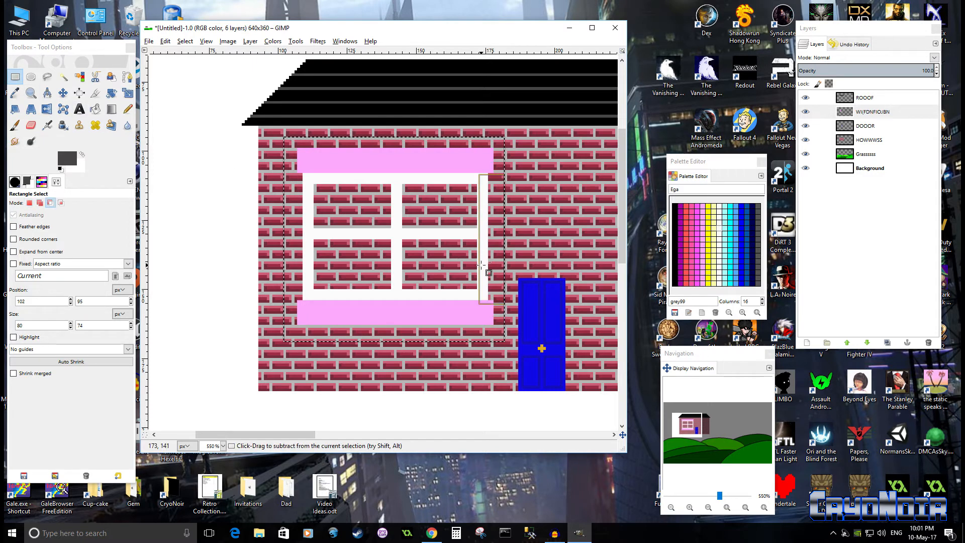
{"action": "key", "text": "ctrl+x"}
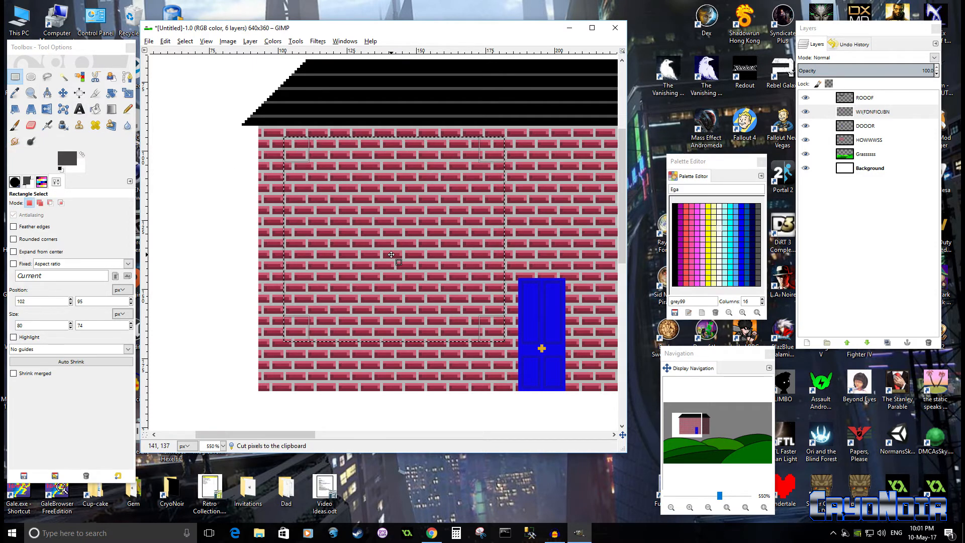
{"action": "key", "text": "ctrl+v"}
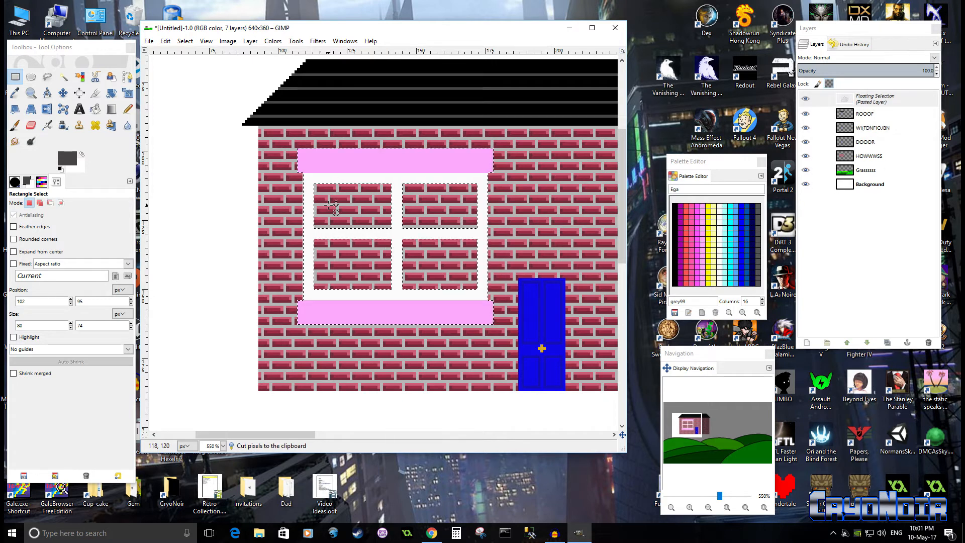
Step: Move a pasted copy of the window to the brick wall on the right side of the house
{"action": "left_click", "coordinate": [63, 93]}
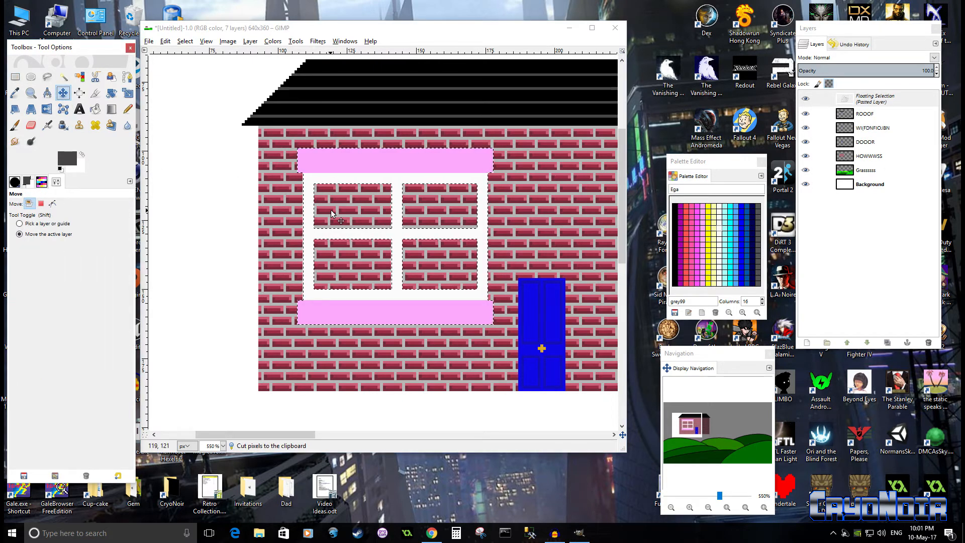
{"action": "left_click_drag", "start_coordinate": [380, 230], "coordinate": [326, 225]}
{"action": "scroll", "coordinate": [315, 339], "scroll_direction": "down", "scroll_amount": 3}
{"action": "scroll", "coordinate": [308, 311], "scroll_direction": "up", "scroll_amount": 2}
{"action": "scroll", "coordinate": [377, 334], "scroll_direction": "up", "scroll_amount": 2}
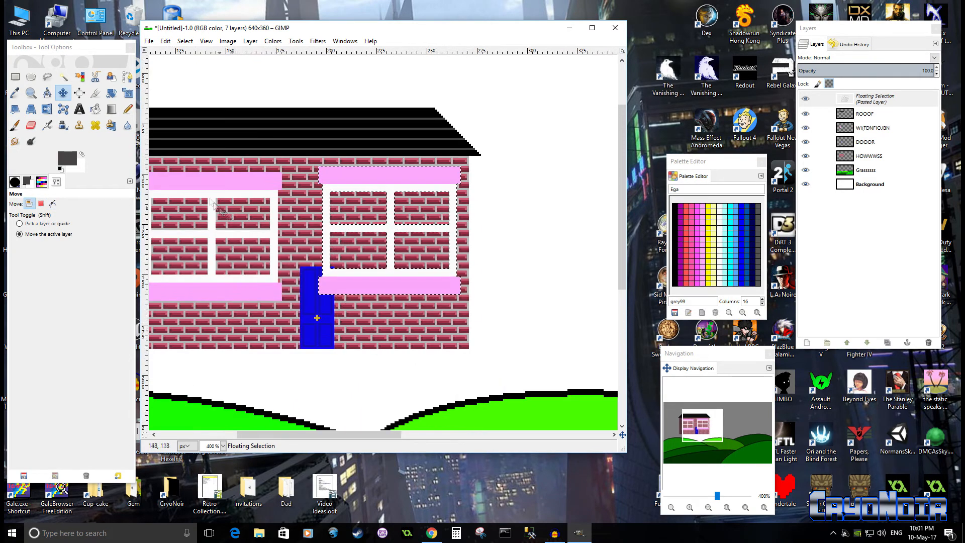
Step: Scale the floating window copy down to 52 × 47 px
{"action": "left_click", "coordinate": [126, 94]}
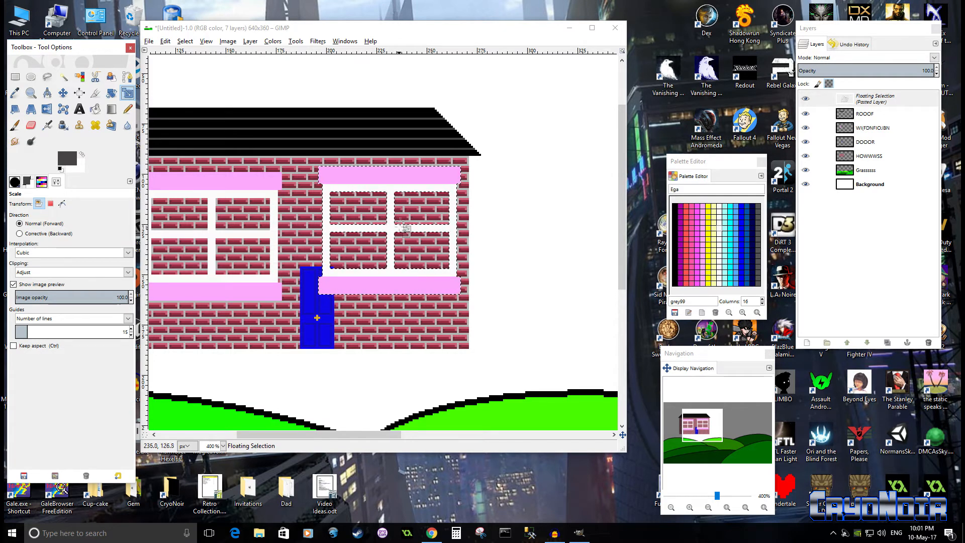
{"action": "left_click", "coordinate": [397, 280]}
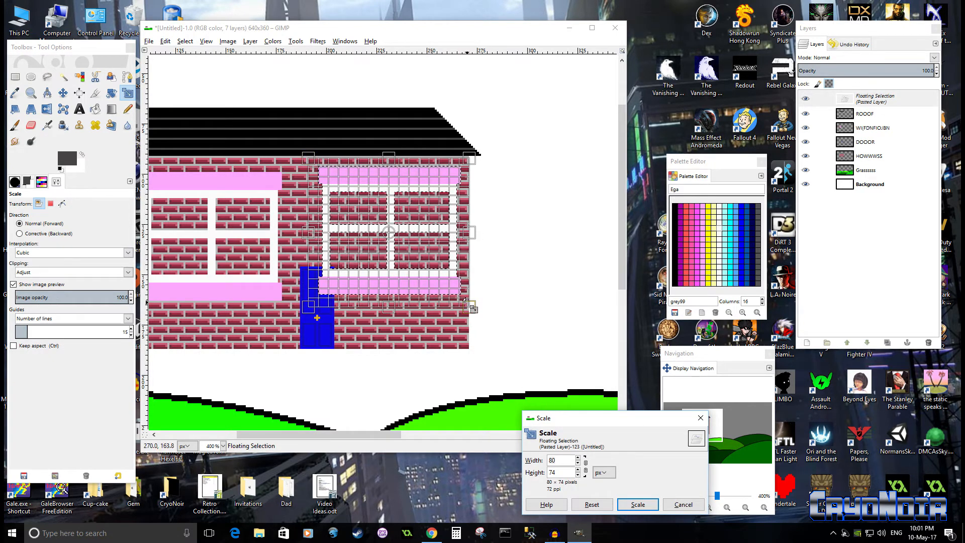
{"action": "left_click_drag", "start_coordinate": [469, 307], "coordinate": [409, 192]}
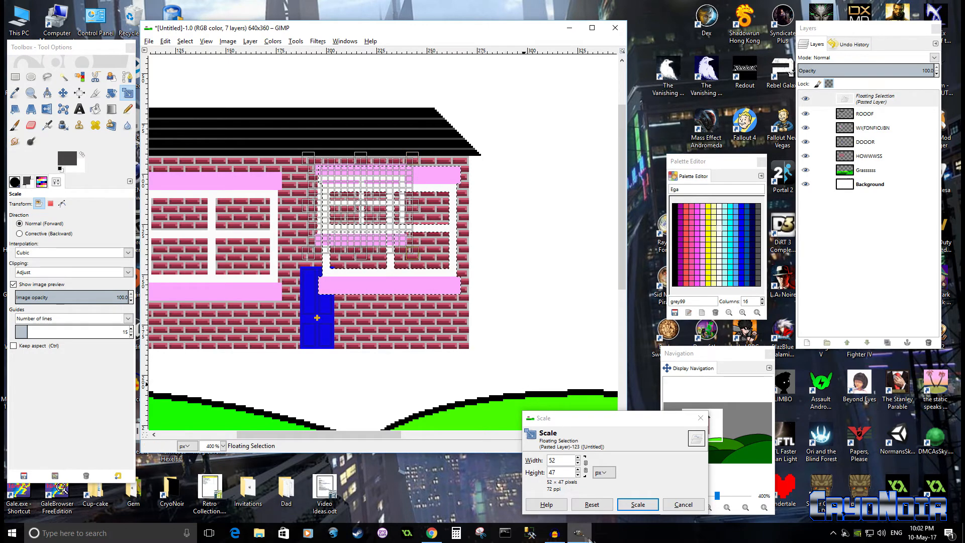
{"action": "left_click", "coordinate": [638, 505]}
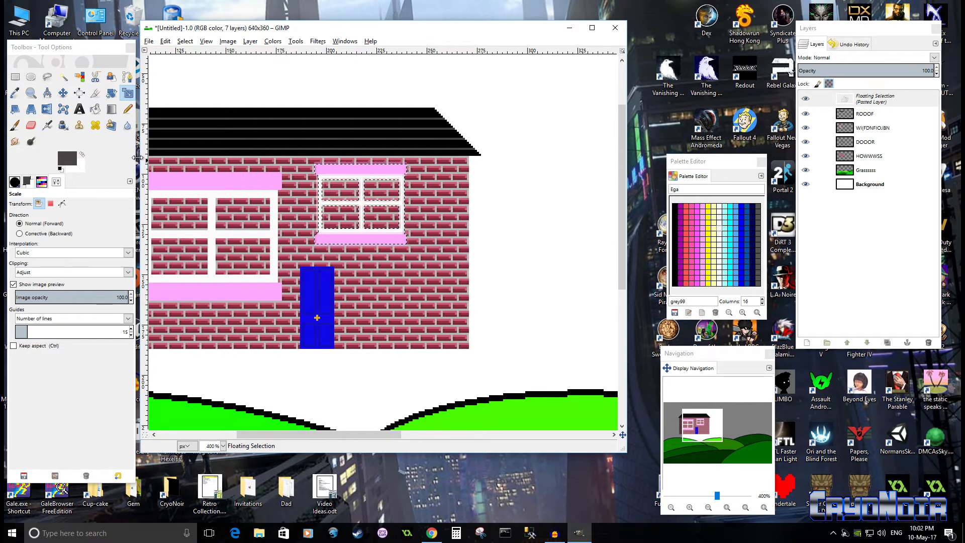
Step: Move the small window farther right on the upper wall beyond the door and anchor it to the window layer
{"action": "left_click", "coordinate": [63, 92]}
{"action": "left_click_drag", "start_coordinate": [349, 236], "coordinate": [387, 243]}
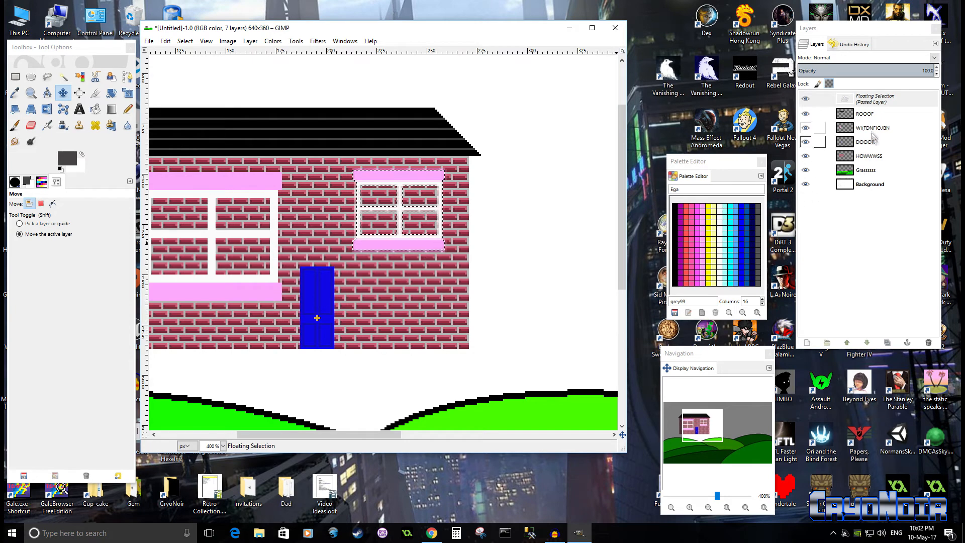
{"action": "right_click", "coordinate": [873, 98]}
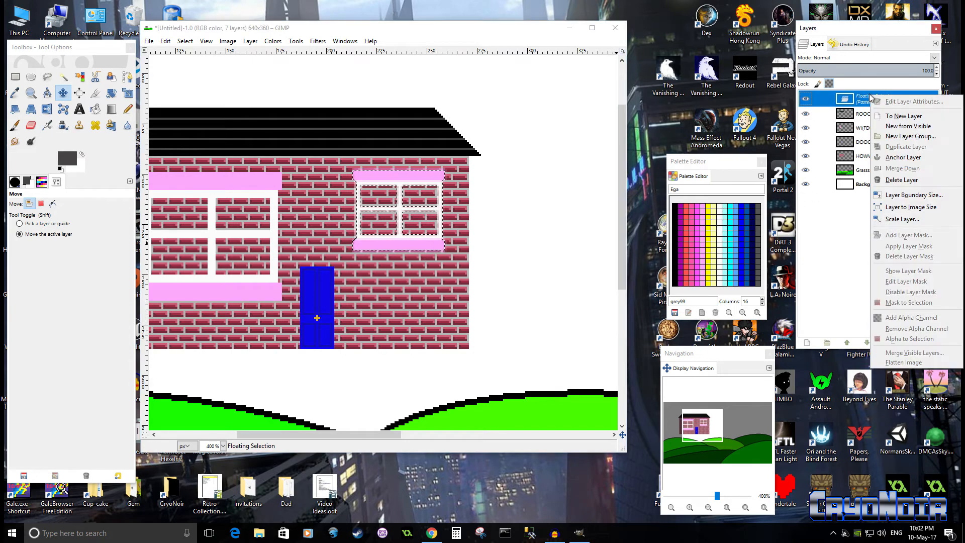
{"action": "left_click", "coordinate": [899, 157]}
Step: Pick the white of the large window's frame as the foreground colour for retouching the small window
{"action": "scroll", "coordinate": [416, 317], "scroll_direction": "down", "scroll_amount": 2, "text": "ctrl"}
{"action": "scroll", "coordinate": [417, 318], "scroll_direction": "up", "scroll_amount": 3, "text": "ctrl"}
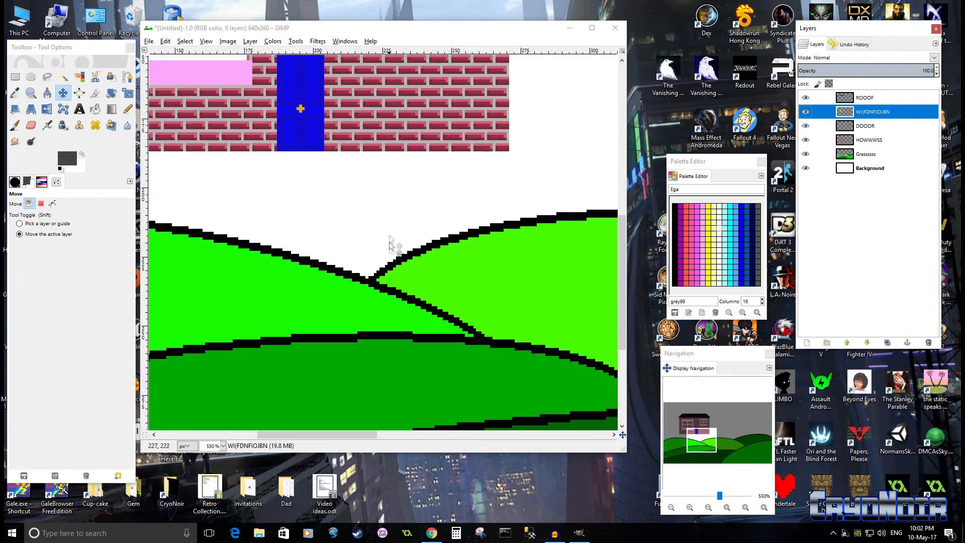
{"action": "scroll", "coordinate": [415, 241], "scroll_direction": "up", "scroll_amount": 3}
{"action": "scroll", "coordinate": [415, 238], "scroll_direction": "up", "scroll_amount": 2, "text": "ctrl"}
{"action": "scroll", "coordinate": [392, 279], "scroll_direction": "up", "scroll_amount": 2}
{"action": "scroll", "coordinate": [392, 279], "scroll_direction": "right", "scroll_amount": 1}
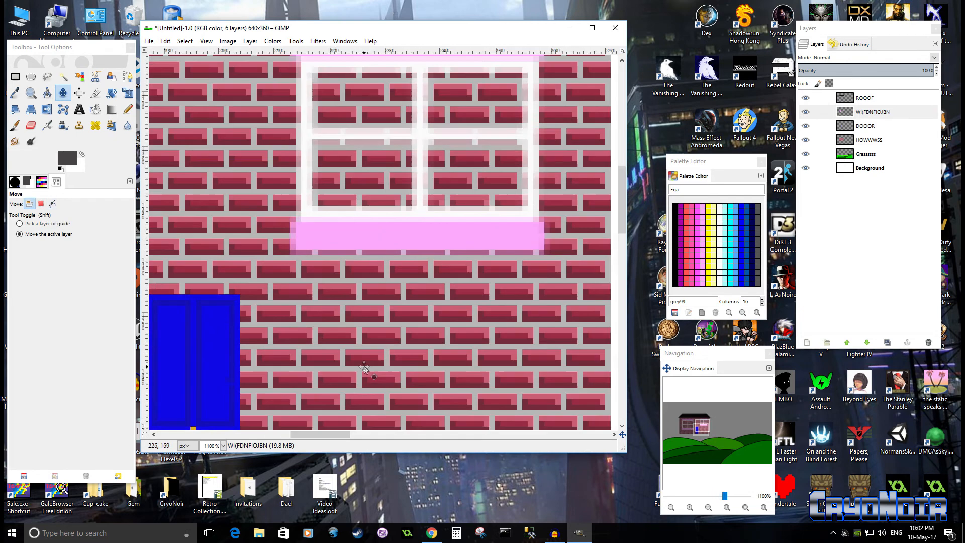
{"action": "scroll", "coordinate": [368, 321], "scroll_direction": "left", "scroll_amount": 3}
{"action": "scroll", "coordinate": [381, 294], "scroll_direction": "left", "scroll_amount": 3}
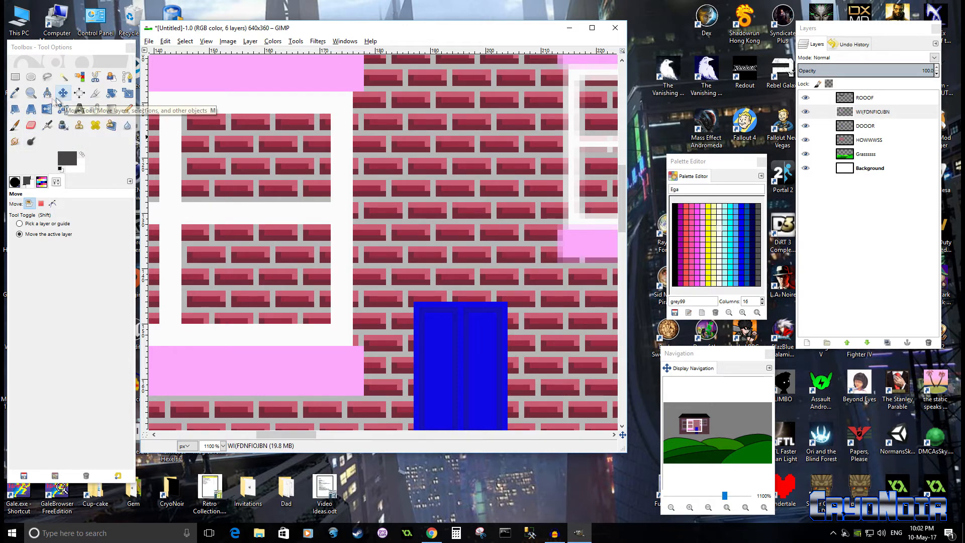
{"action": "left_click", "coordinate": [16, 93]}
{"action": "left_click", "coordinate": [258, 106]}
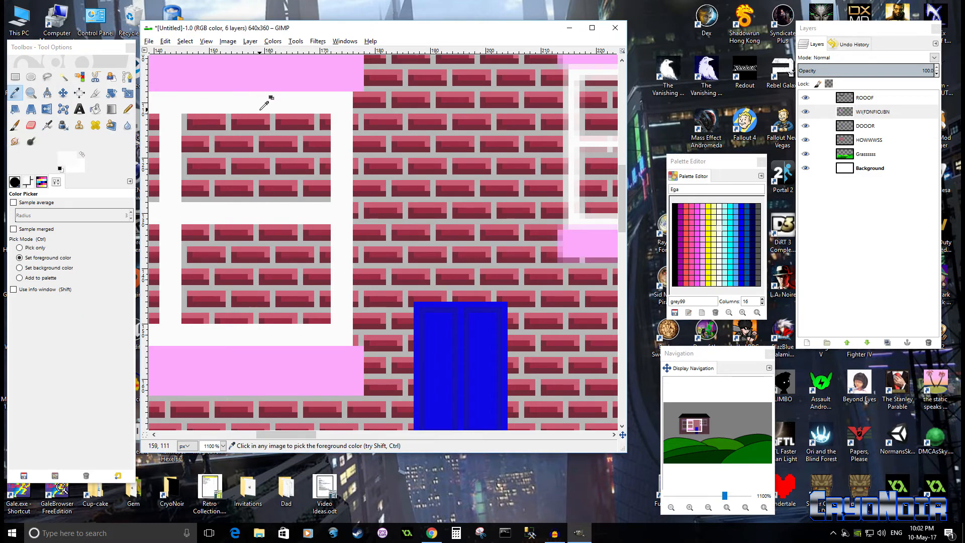
Step: Set up the Pencil with the 2. Block 01 brush at size 7 for the small window
{"action": "left_click", "coordinate": [128, 109]}
{"action": "mouse_move", "coordinate": [557, 228]}
{"action": "left_mouse_down"}
{"action": "mouse_move", "coordinate": [399, 298]}
{"action": "mouse_move", "coordinate": [286, 321]}
{"action": "left_mouse_up"}
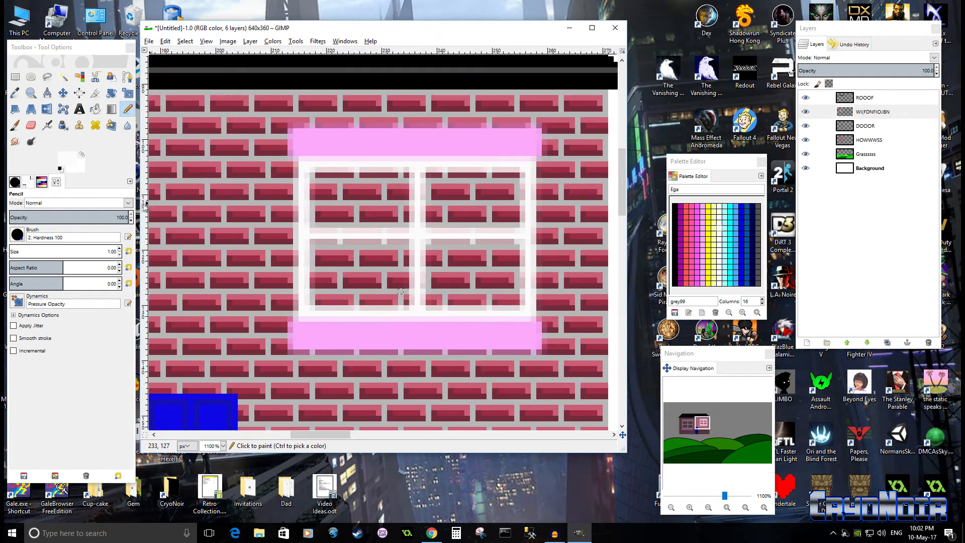
{"action": "left_click", "coordinate": [121, 249]}
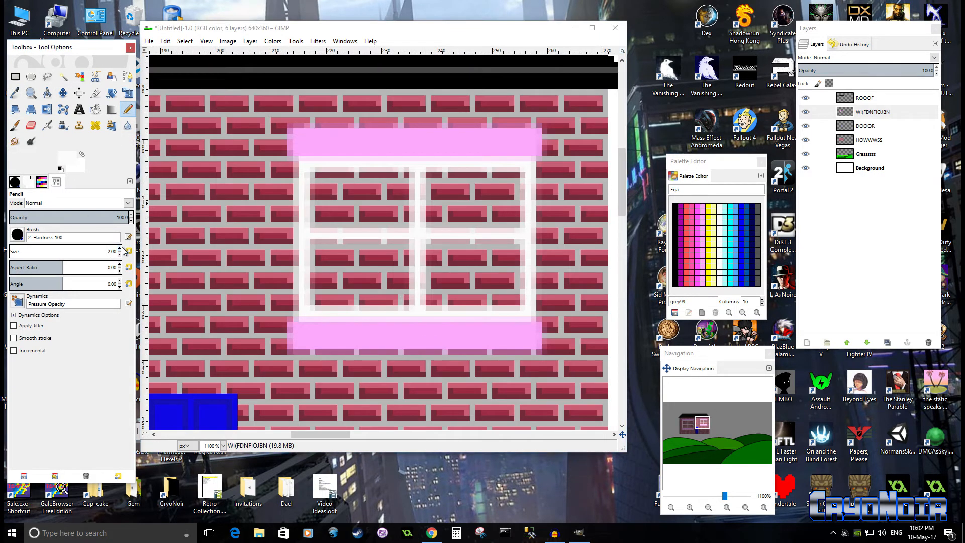
{"action": "left_click", "coordinate": [17, 235]}
{"action": "left_click", "coordinate": [51, 263]}
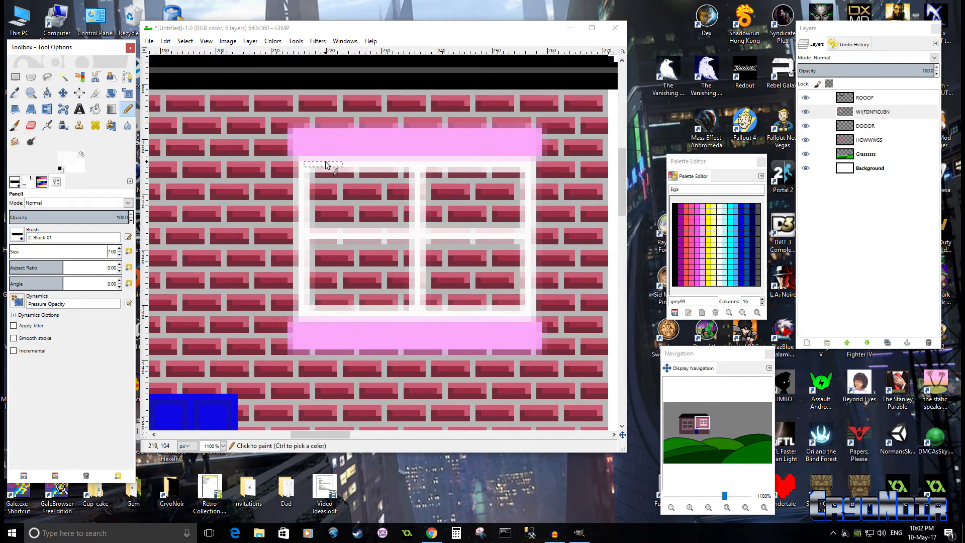
Step: Paint solid white over the blurred horizontal bars of the small window's frame, undoing the stray stroke
{"action": "left_click", "coordinate": [319, 166]}
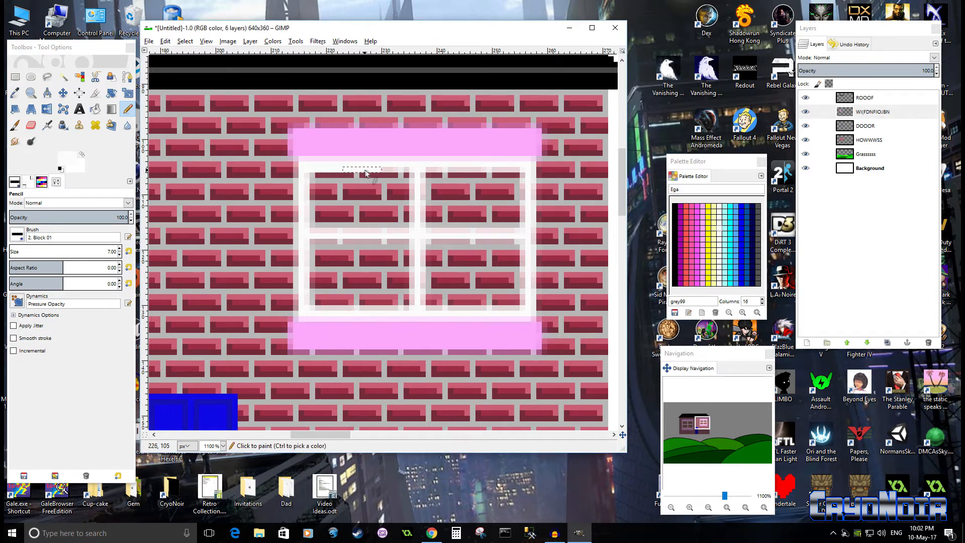
{"action": "left_click_drag", "start_coordinate": [426, 174], "coordinate": [480, 176]}
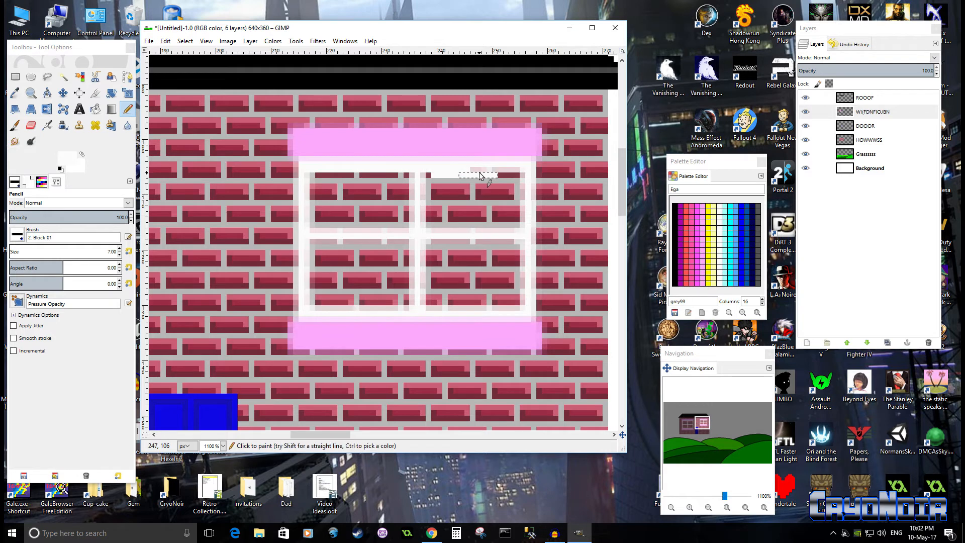
{"action": "key", "text": "ctrl+z"}
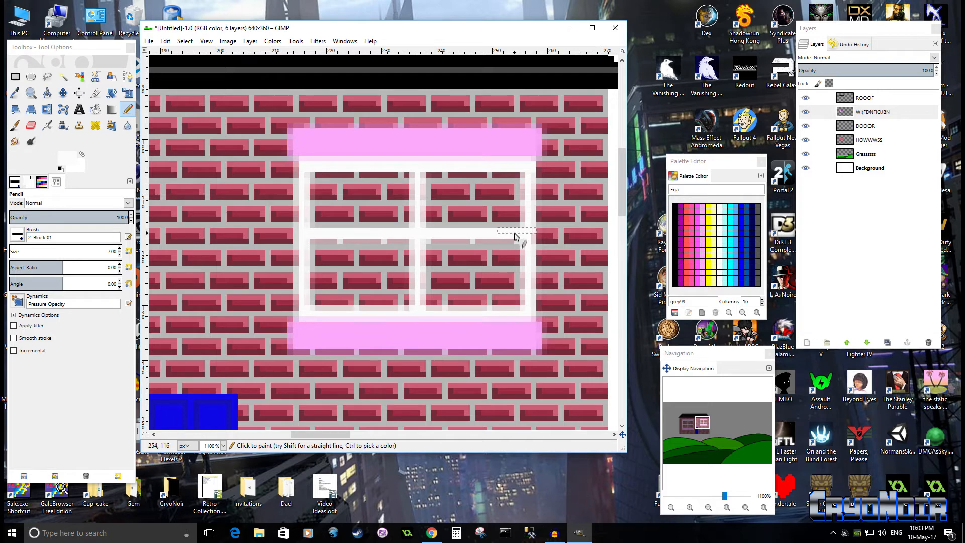
{"action": "left_click_drag", "start_coordinate": [515, 243], "coordinate": [376, 245]}
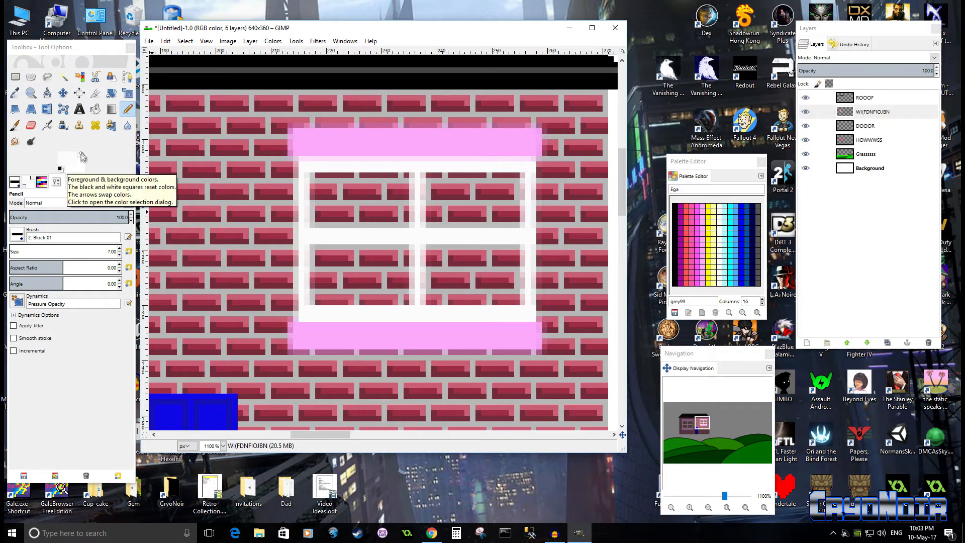
Step: Switch the Pencil to the 2. Hardness 100 brush at size 3
{"action": "left_click", "coordinate": [17, 234]}
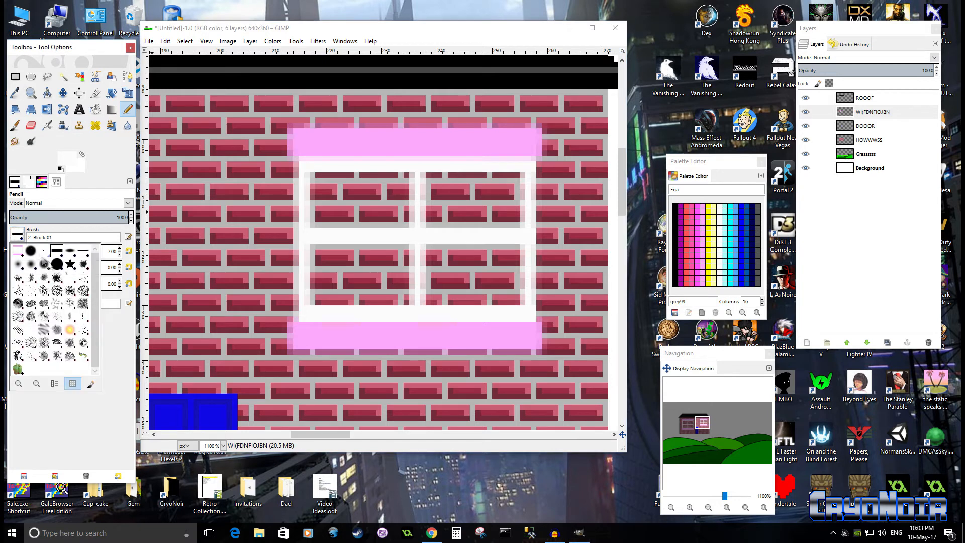
{"action": "left_click", "coordinate": [58, 266]}
{"action": "left_click", "coordinate": [119, 254]}
{"action": "left_click", "coordinate": [120, 254]}
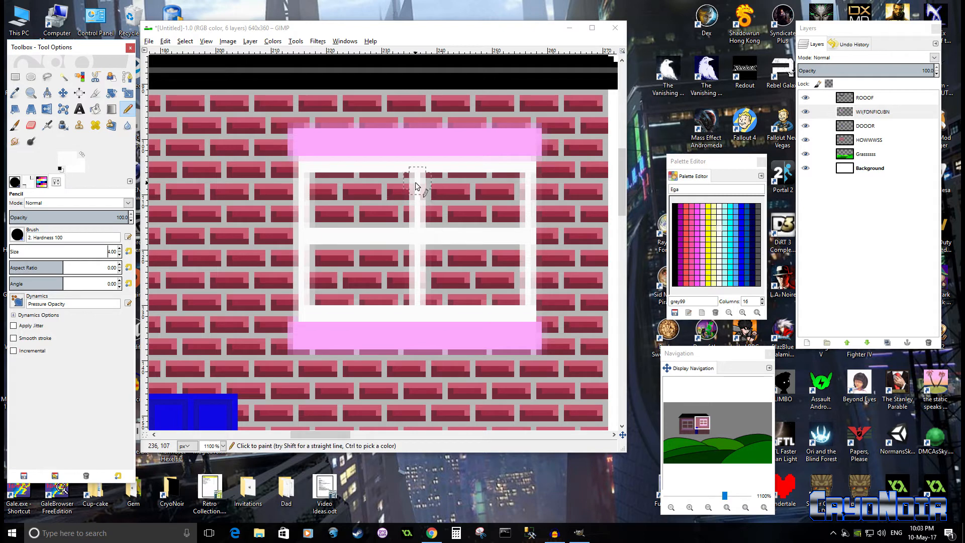
{"action": "left_click", "coordinate": [120, 256]}
Step: Paint solid white over the blurred central divider and right side of the small window's frame, undoing the misplaced strokes
{"action": "left_click_drag", "start_coordinate": [418, 178], "coordinate": [419, 191]}
{"action": "left_click_drag", "start_coordinate": [421, 241], "coordinate": [420, 306]}
{"action": "key", "text": "ctrl+z"}
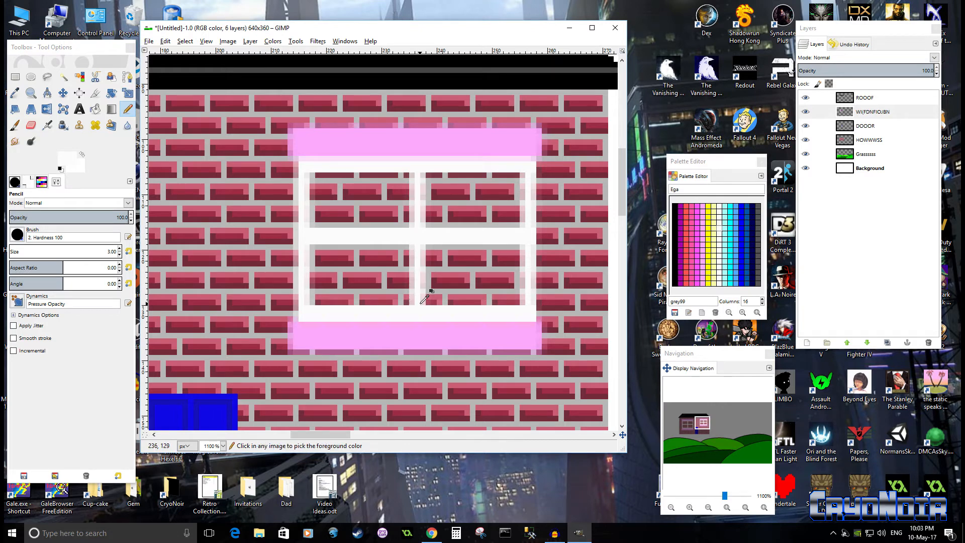
{"action": "mouse_move", "coordinate": [417, 179]}
{"action": "left_mouse_down"}
{"action": "mouse_move", "coordinate": [415, 211]}
{"action": "mouse_move", "coordinate": [418, 180]}
{"action": "mouse_move", "coordinate": [420, 308]}
{"action": "left_mouse_up"}
{"action": "key", "text": "ctrl+z"}
{"action": "left_click_drag", "start_coordinate": [528, 170], "coordinate": [527, 273]}
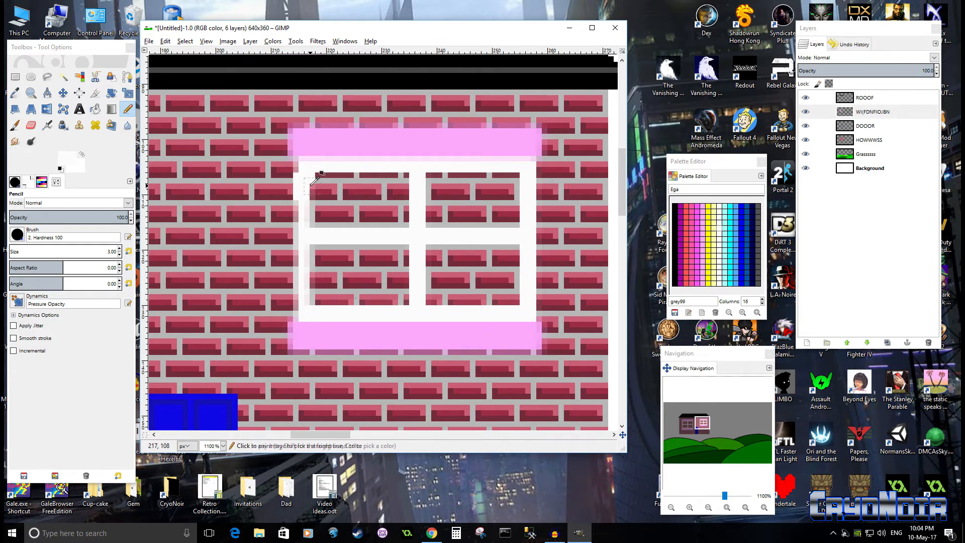
Step: Paint solid white down the blurred inner left side of the small window's frame, undoing the first misplaced stroke
{"action": "left_click_drag", "start_coordinate": [310, 180], "coordinate": [311, 215]}
{"action": "key", "text": "ctrl+z"}
{"action": "left_click_drag", "start_coordinate": [306, 176], "coordinate": [308, 317]}
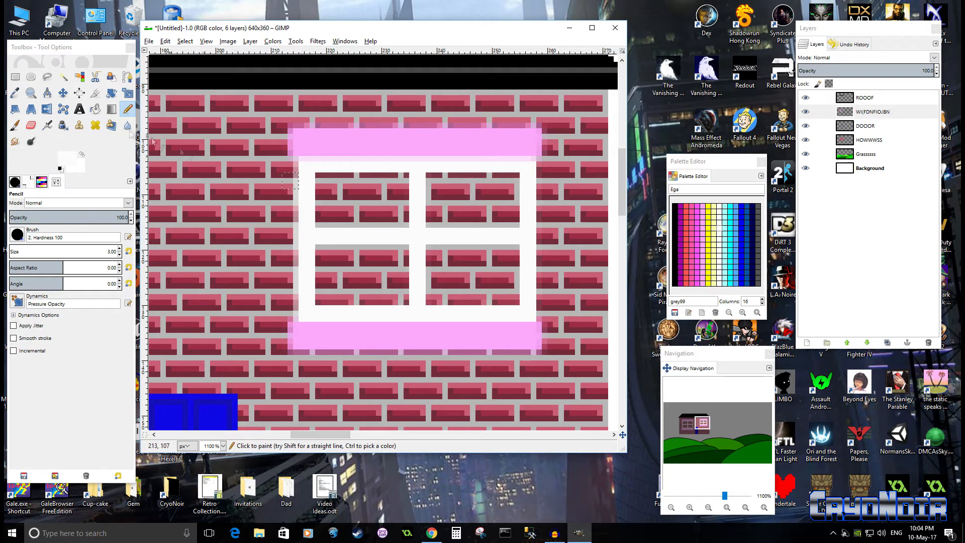
Step: Pick the pink of the small window's upper band and pencil both pink bands solid out to their blurred edges
{"action": "left_click", "coordinate": [15, 93]}
{"action": "left_click", "coordinate": [424, 133]}
{"action": "left_click", "coordinate": [128, 109]}
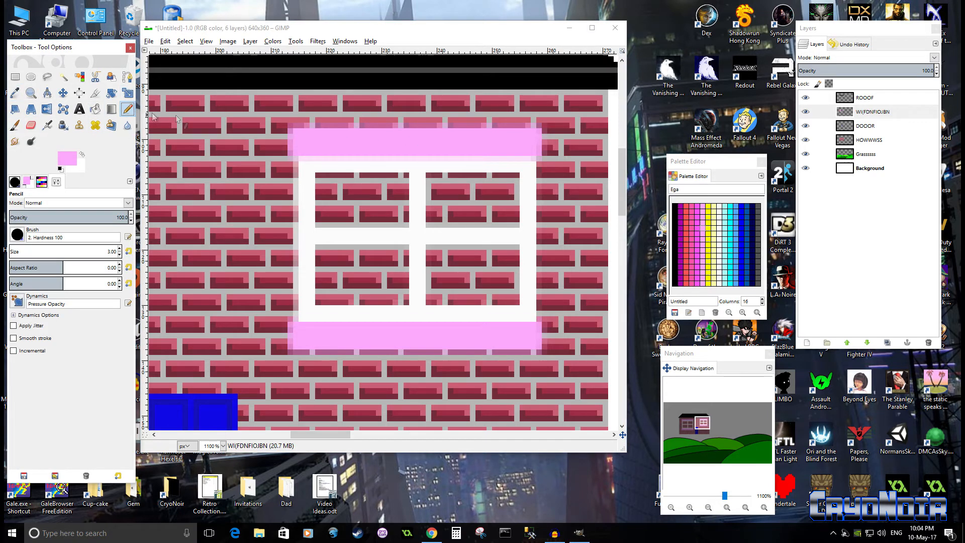
{"action": "mouse_move", "coordinate": [300, 135]}
{"action": "left_mouse_down"}
{"action": "mouse_move", "coordinate": [537, 134]}
{"action": "mouse_move", "coordinate": [538, 152]}
{"action": "mouse_move", "coordinate": [439, 156]}
{"action": "left_mouse_up"}
{"action": "left_click", "coordinate": [522, 150], "text": "shift"}
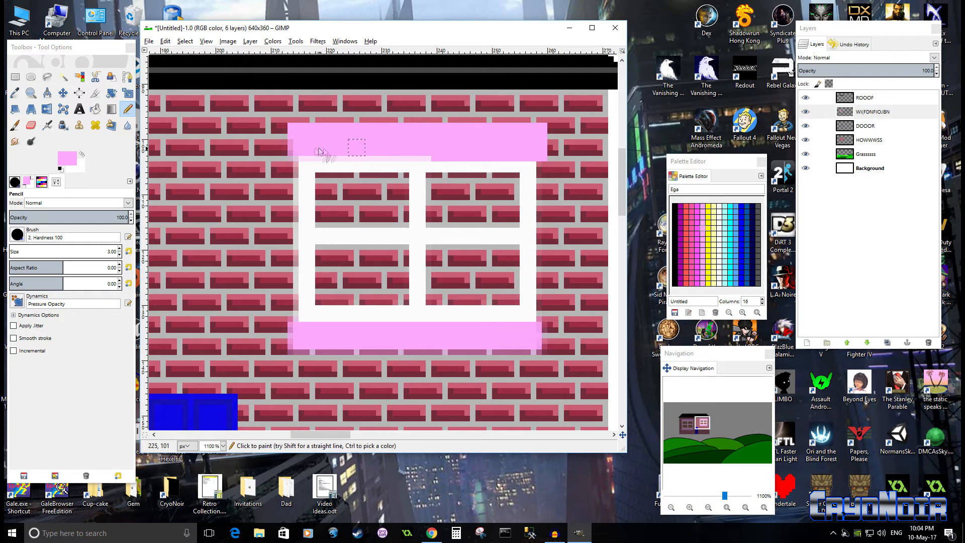
{"action": "left_click_drag", "start_coordinate": [303, 154], "coordinate": [431, 150]}
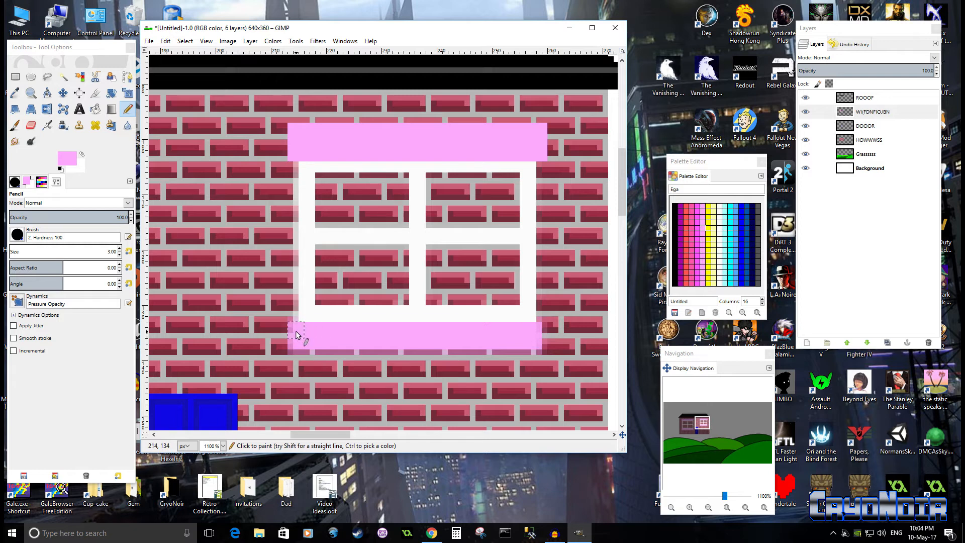
{"action": "left_click_drag", "start_coordinate": [295, 348], "coordinate": [532, 350]}
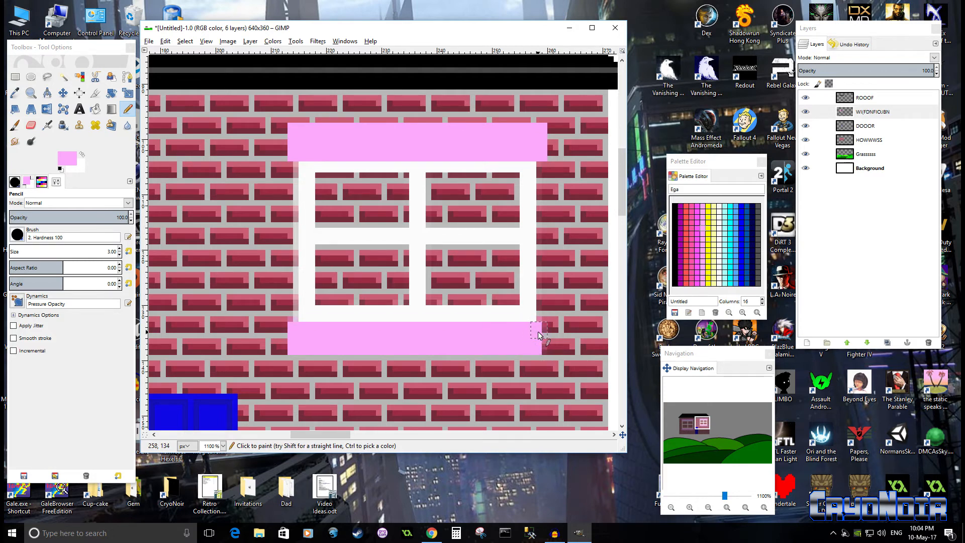
{"action": "left_click_drag", "start_coordinate": [538, 332], "coordinate": [537, 347]}
{"action": "left_click", "coordinate": [15, 76]}
{"action": "left_click_drag", "start_coordinate": [290, 165], "coordinate": [297, 323]}
{"action": "key", "text": "ctrl+shift+a"}
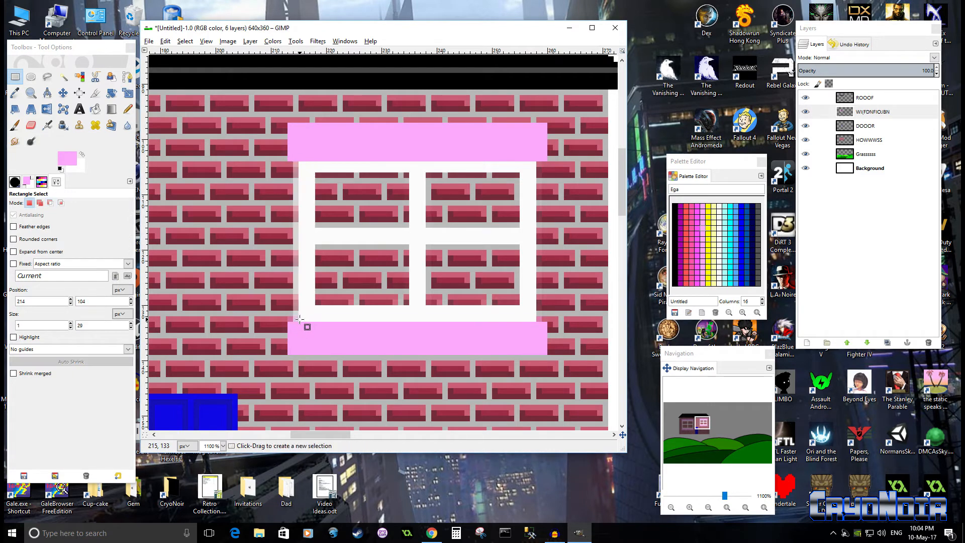
Step: Select and cut the 2 × 29 px strips of blurred pixels along both outer sides of the small window's frame, between the pink bands
{"action": "left_click", "coordinate": [18, 81]}
{"action": "left_click", "coordinate": [207, 169]}
{"action": "left_click_drag", "start_coordinate": [291, 169], "coordinate": [301, 324]}
{"action": "key", "text": "ctrl+x"}
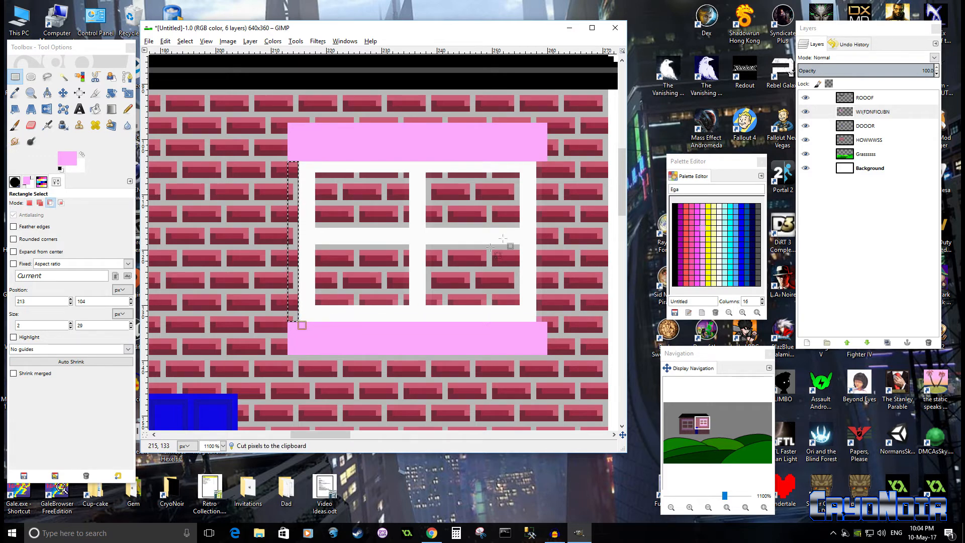
{"action": "left_click_drag", "start_coordinate": [537, 167], "coordinate": [538, 324]}
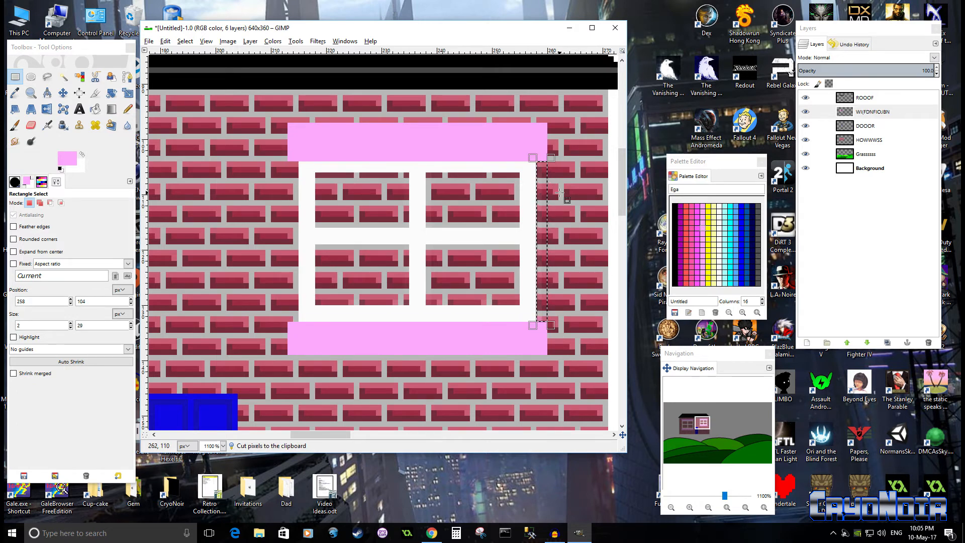
{"action": "key", "text": "ctrl+x"}
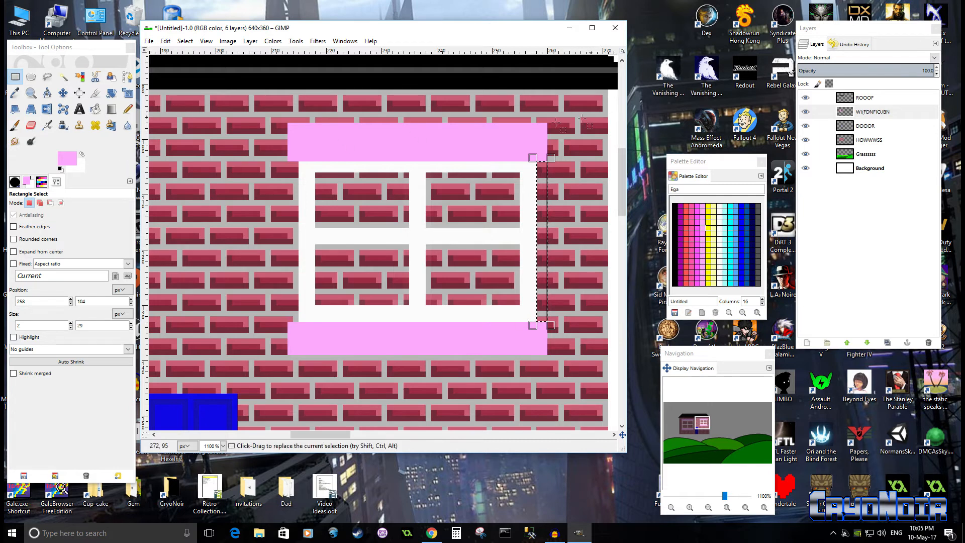
Step: Activate Bucket Fill and set the foreground colour to the light grey c8c1c8
{"action": "left_click", "coordinate": [96, 109]}
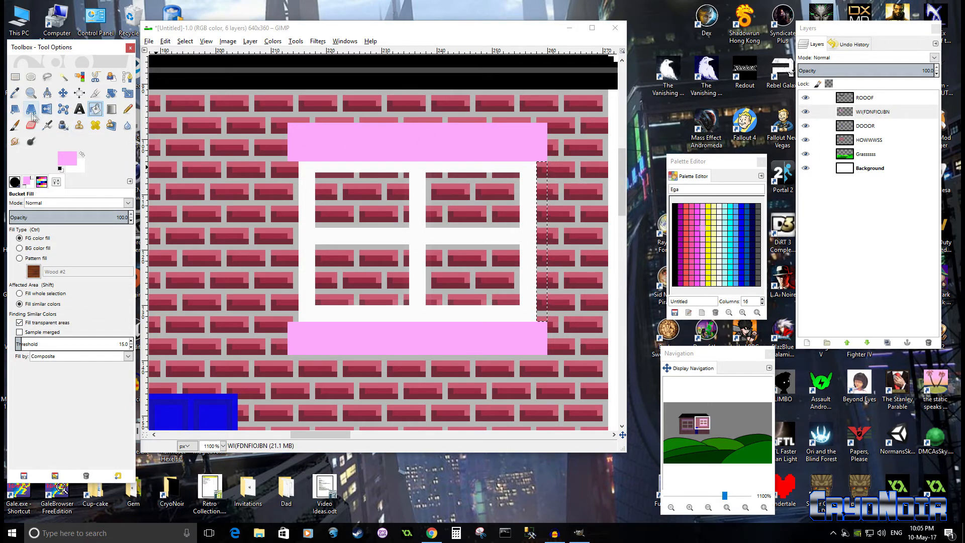
{"action": "left_click", "coordinate": [70, 158]}
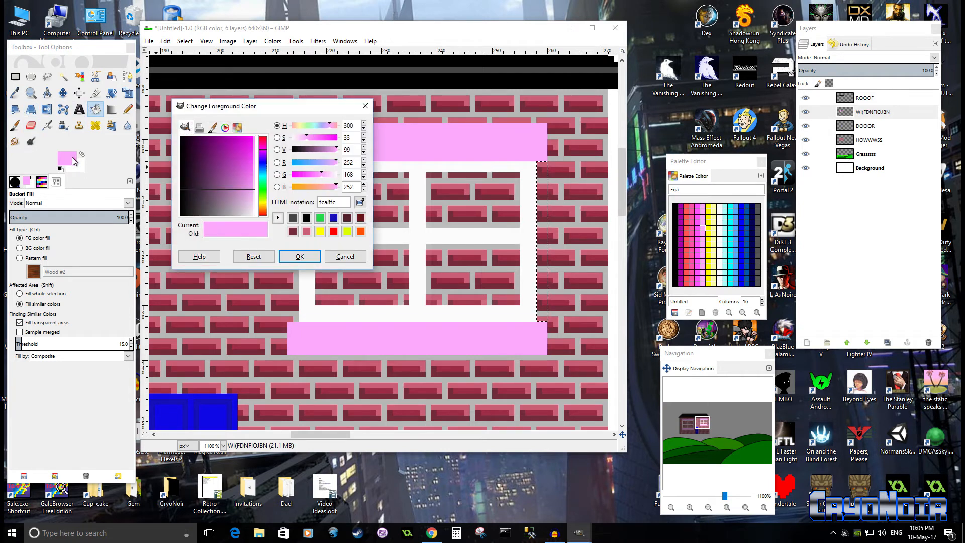
{"action": "left_click_drag", "start_coordinate": [209, 194], "coordinate": [240, 211]}
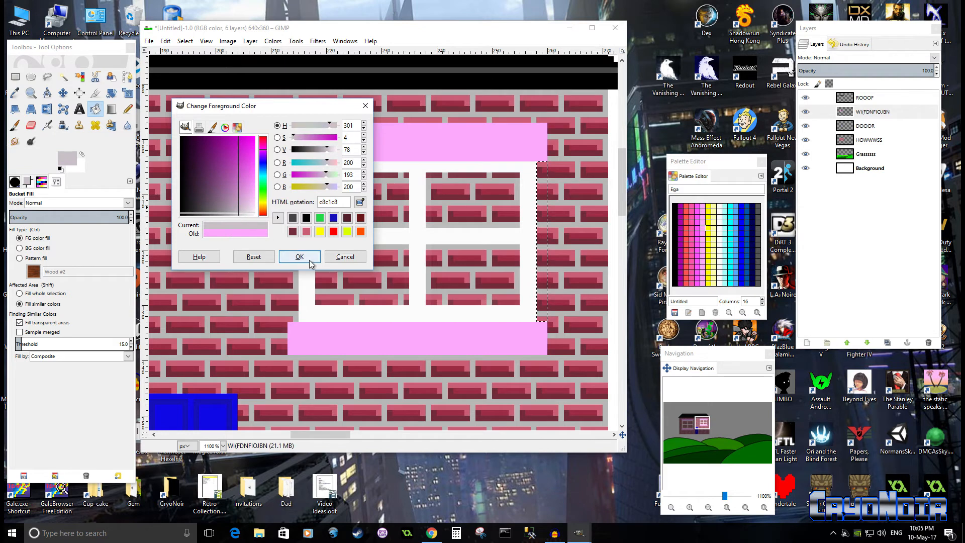
{"action": "left_click", "coordinate": [301, 257]}
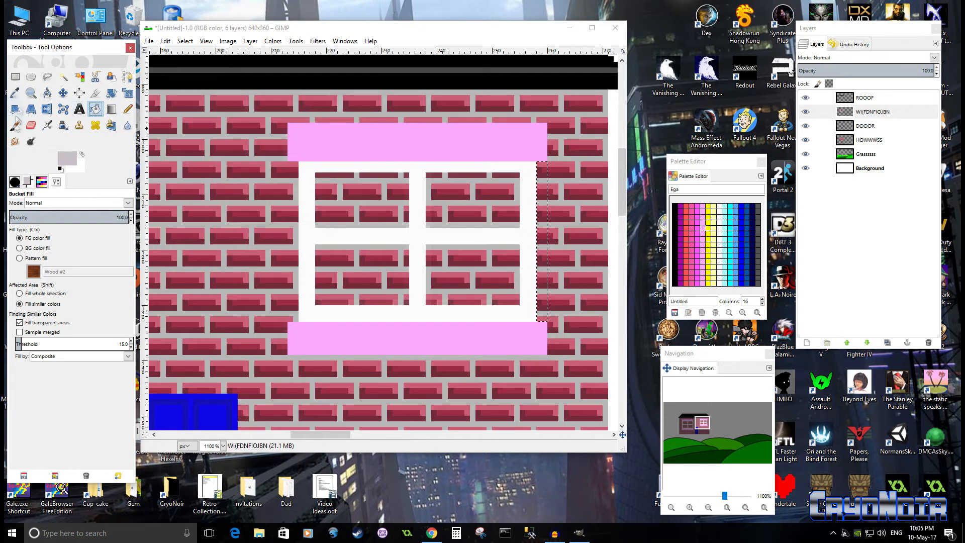
Step: Clear the selection and fill all four panes of the small window with the light grey
{"action": "left_click", "coordinate": [356, 264]}
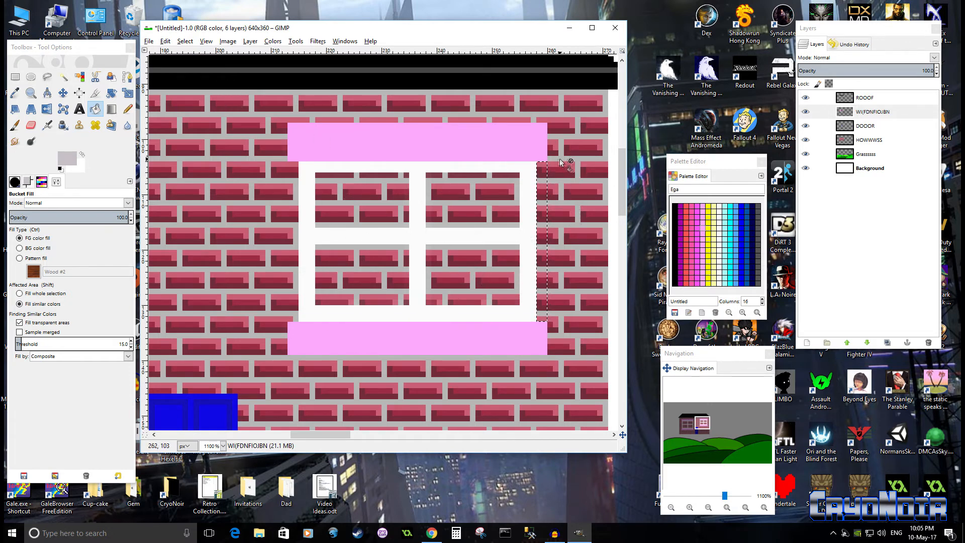
{"action": "left_click", "coordinate": [185, 41]}
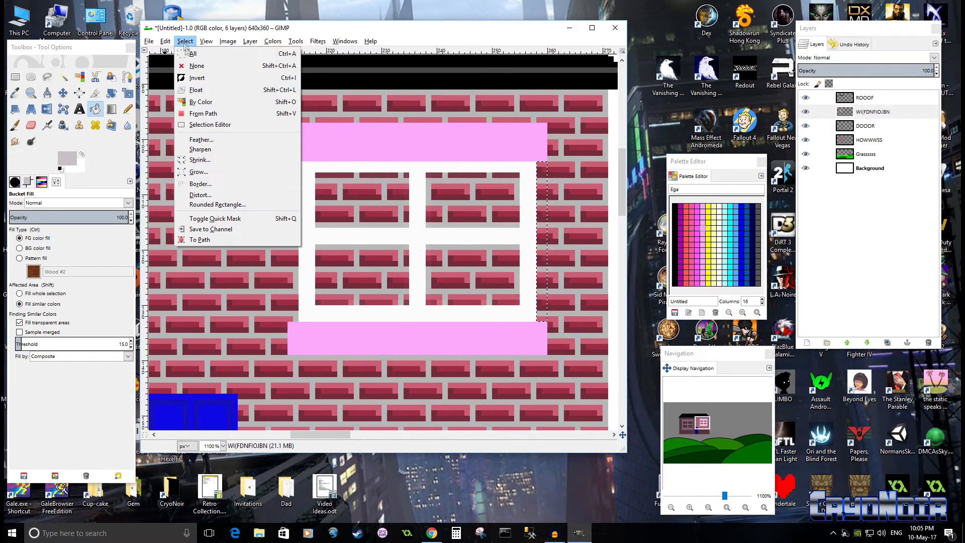
{"action": "left_click", "coordinate": [194, 66]}
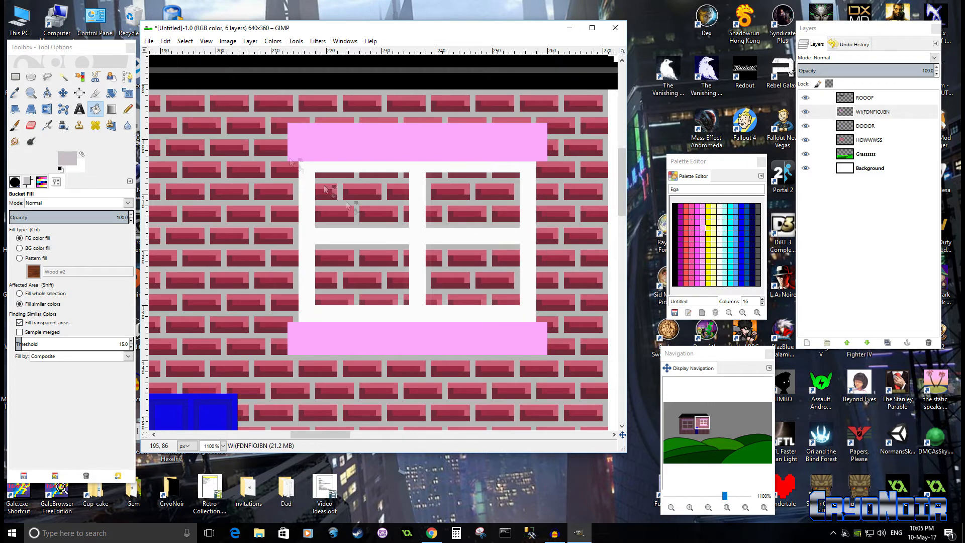
{"action": "left_click", "coordinate": [367, 199]}
{"action": "left_click", "coordinate": [516, 214]}
{"action": "left_click", "coordinate": [480, 275]}
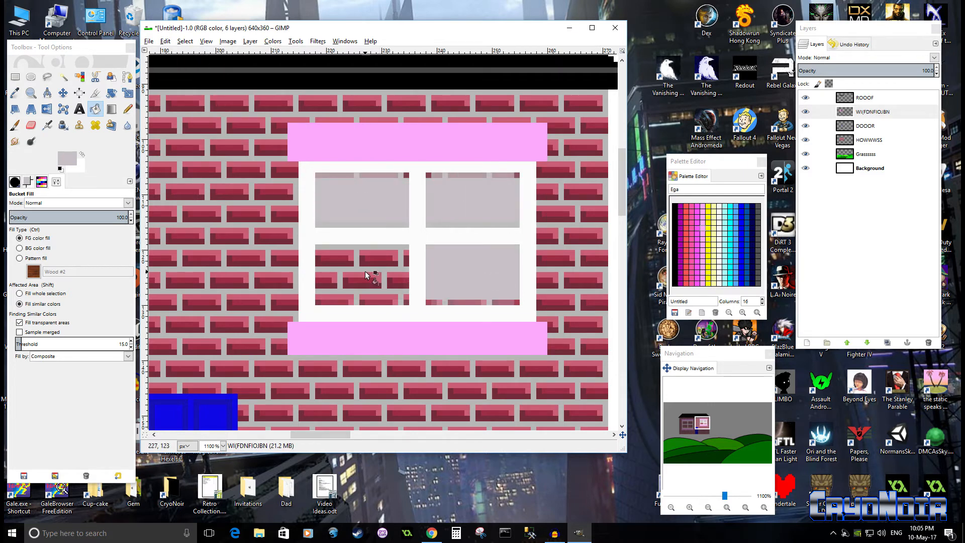
{"action": "left_click", "coordinate": [368, 274]}
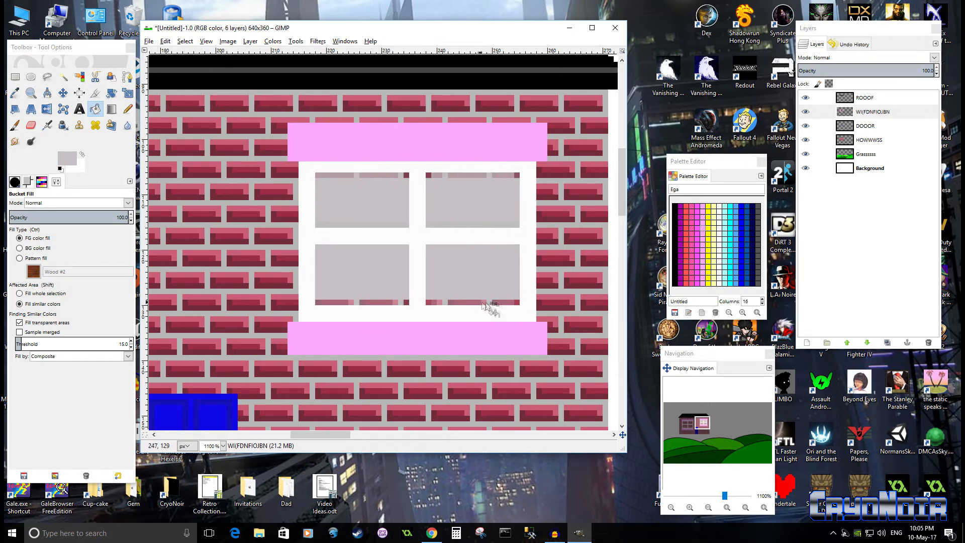
Step: Pencil light grey over the leftover brick pixels along the edges of the small window's panes, undoing the misplaced strokes
{"action": "left_click", "coordinate": [127, 109]}
{"action": "mouse_move", "coordinate": [366, 298]}
{"action": "left_mouse_down"}
{"action": "mouse_move", "coordinate": [511, 297]}
{"action": "mouse_move", "coordinate": [472, 302]}
{"action": "left_mouse_up"}
{"action": "left_click_drag", "start_coordinate": [518, 177], "coordinate": [446, 178]}
{"action": "key", "text": "ctrl+z"}
{"action": "key", "text": "ctrl+z"}
{"action": "left_click_drag", "start_coordinate": [434, 186], "coordinate": [511, 187]}
{"action": "left_click_drag", "start_coordinate": [407, 180], "coordinate": [330, 180]}
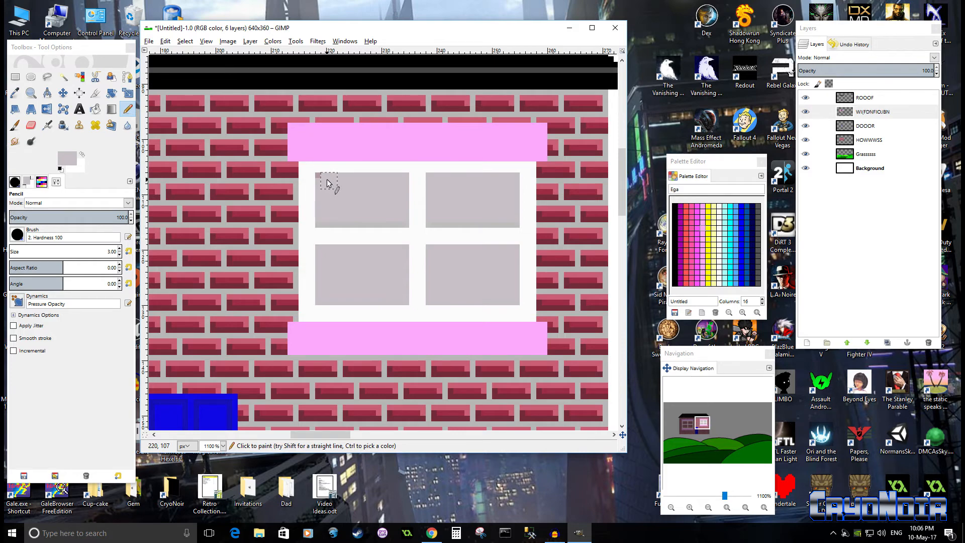
{"action": "scroll", "coordinate": [387, 234], "scroll_direction": "down", "scroll_amount": 5}
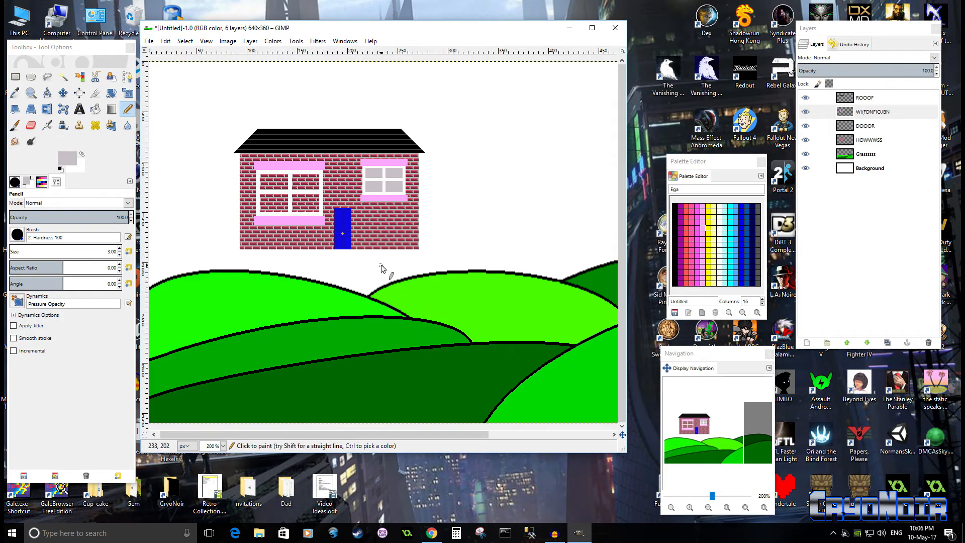
Step: Fill all four panes of the house's large window with the light grey foreground colour on the window layer
{"action": "scroll", "coordinate": [389, 254], "scroll_direction": "down", "scroll_amount": 2}
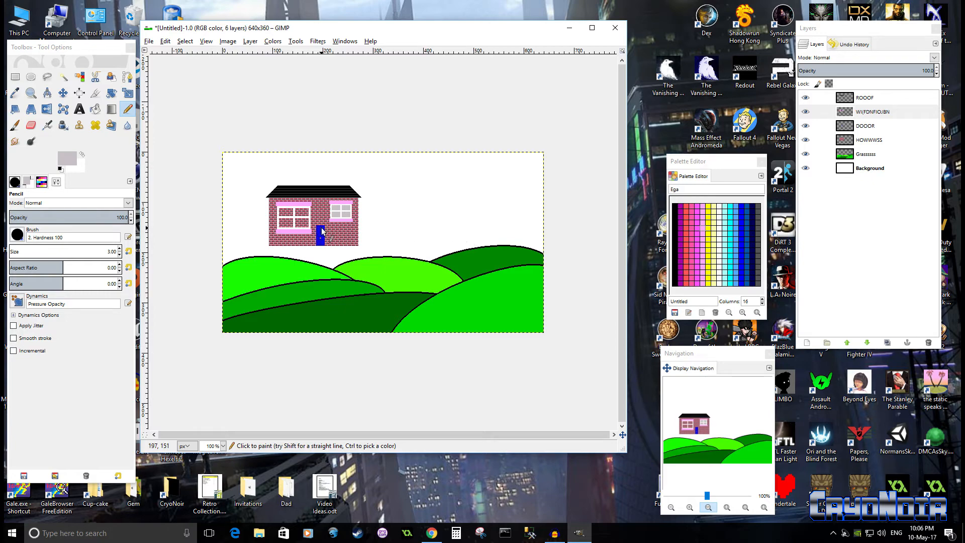
{"action": "scroll", "coordinate": [305, 262], "scroll_direction": "up", "scroll_amount": 2}
{"action": "left_click_drag", "start_coordinate": [316, 269], "coordinate": [357, 308]}
{"action": "scroll", "coordinate": [435, 208], "scroll_direction": "up", "scroll_amount": 4}
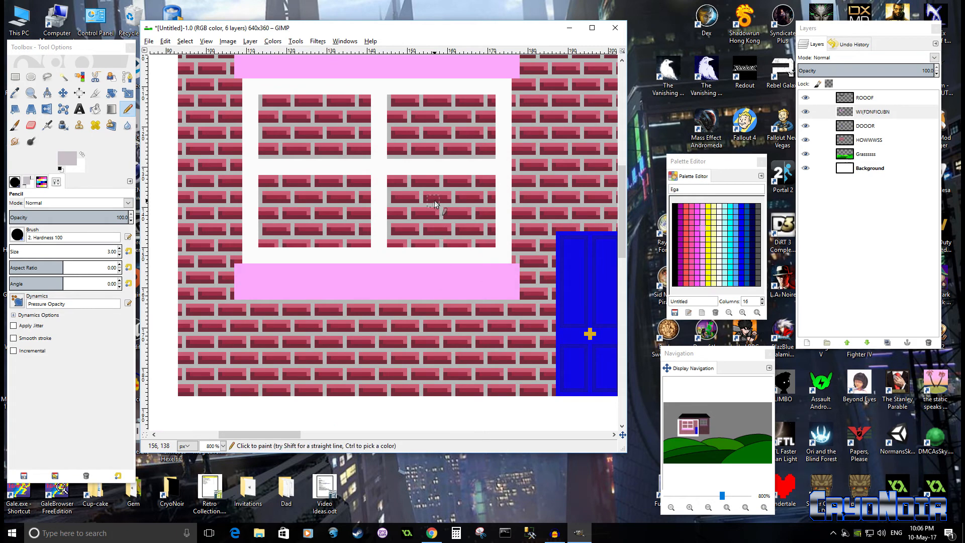
{"action": "key", "text": "shift+b"}
{"action": "left_click", "coordinate": [432, 206], "text": "ctrl"}
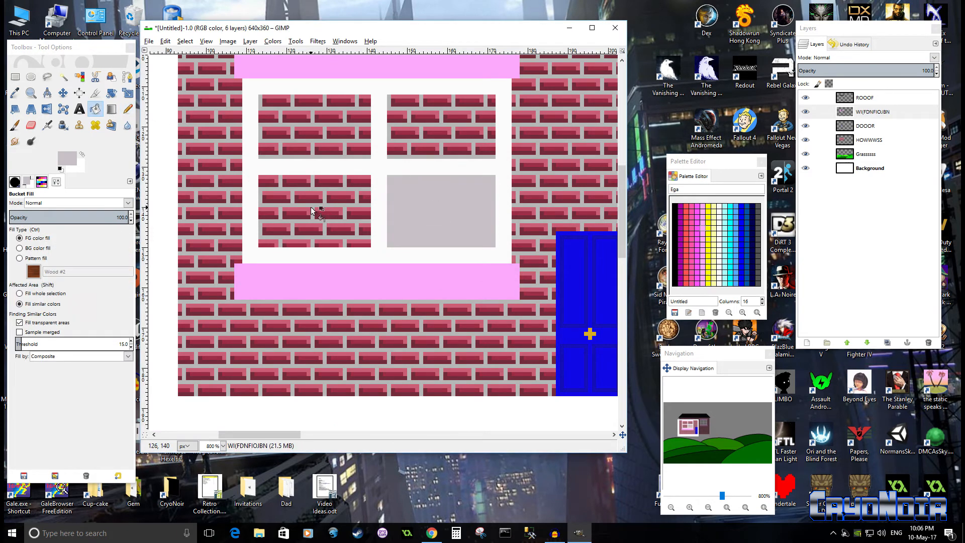
{"action": "left_click", "coordinate": [314, 210], "text": "ctrl"}
{"action": "left_click", "coordinate": [341, 131], "text": "ctrl"}
{"action": "left_click", "coordinate": [435, 153], "text": "ctrl"}
{"action": "scroll", "coordinate": [483, 269], "scroll_direction": "down", "scroll_amount": 2}
{"action": "scroll", "coordinate": [480, 267], "scroll_direction": "down", "scroll_amount": 2}
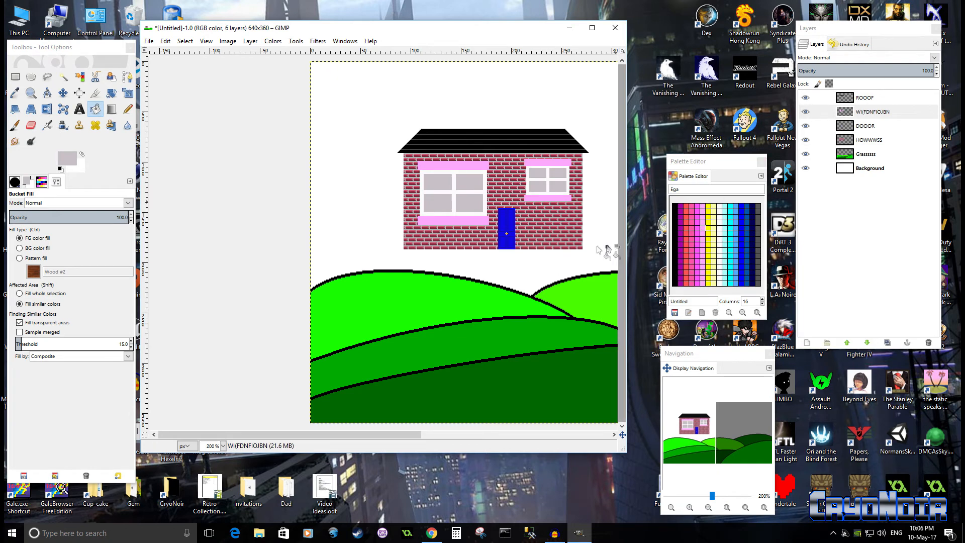
{"action": "scroll", "coordinate": [562, 263], "scroll_direction": "down", "scroll_amount": 2}
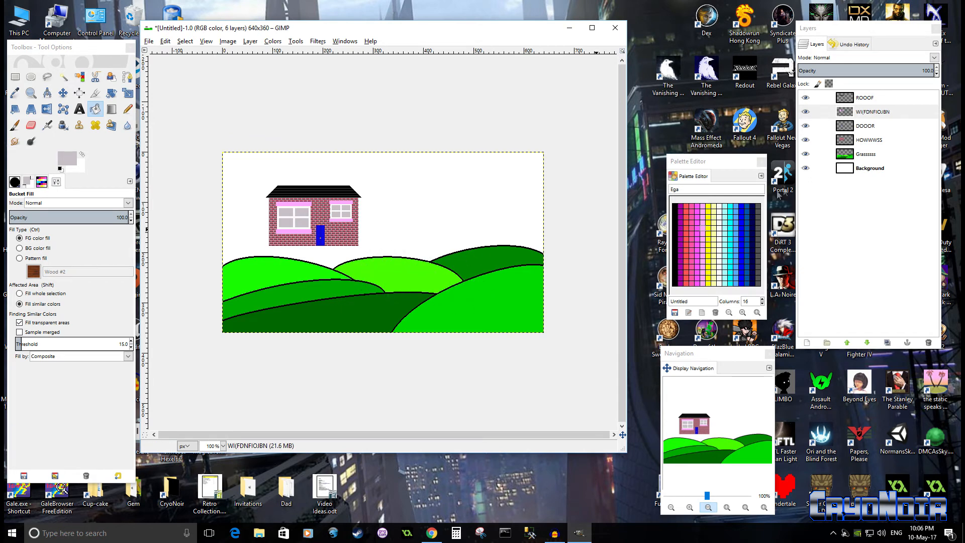
Step: Move the HOWWWSS layer's brick wall down onto the middle hills and fit the layer to the image size
{"action": "left_click", "coordinate": [887, 131]}
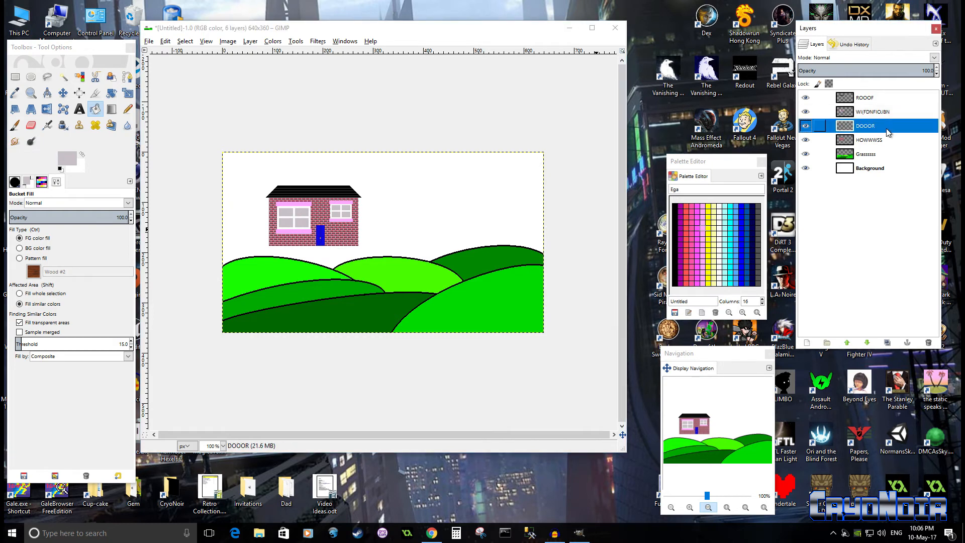
{"action": "left_click", "coordinate": [888, 145]}
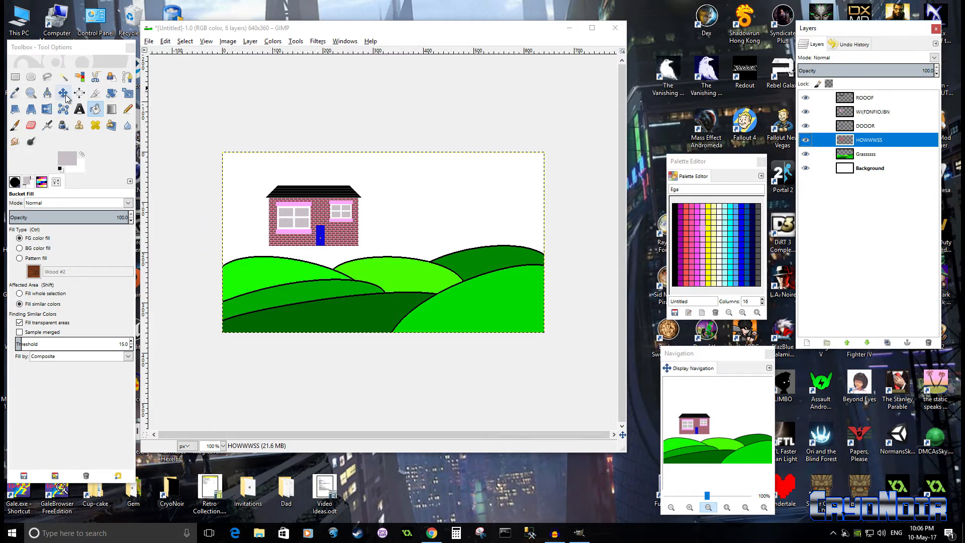
{"action": "left_click", "coordinate": [64, 94]}
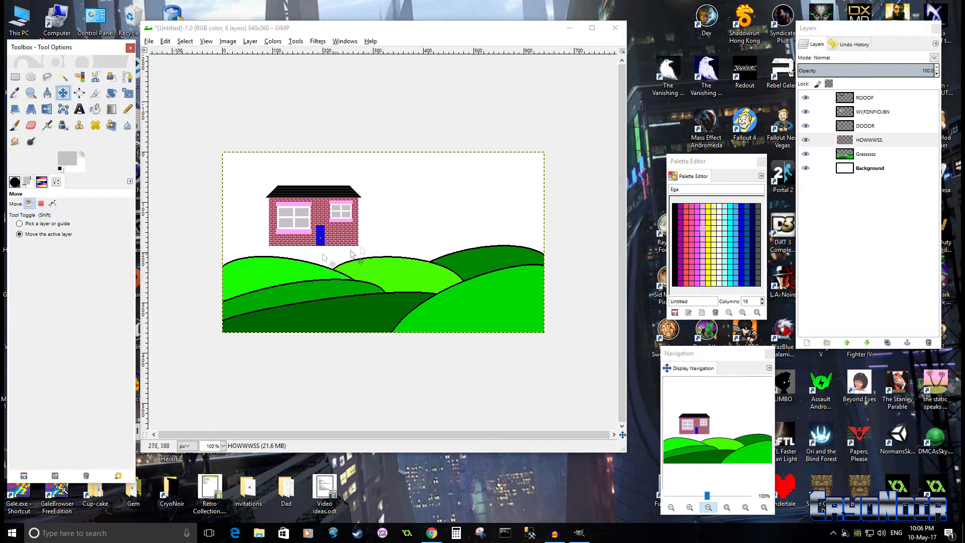
{"action": "left_click_drag", "start_coordinate": [319, 219], "coordinate": [405, 262]}
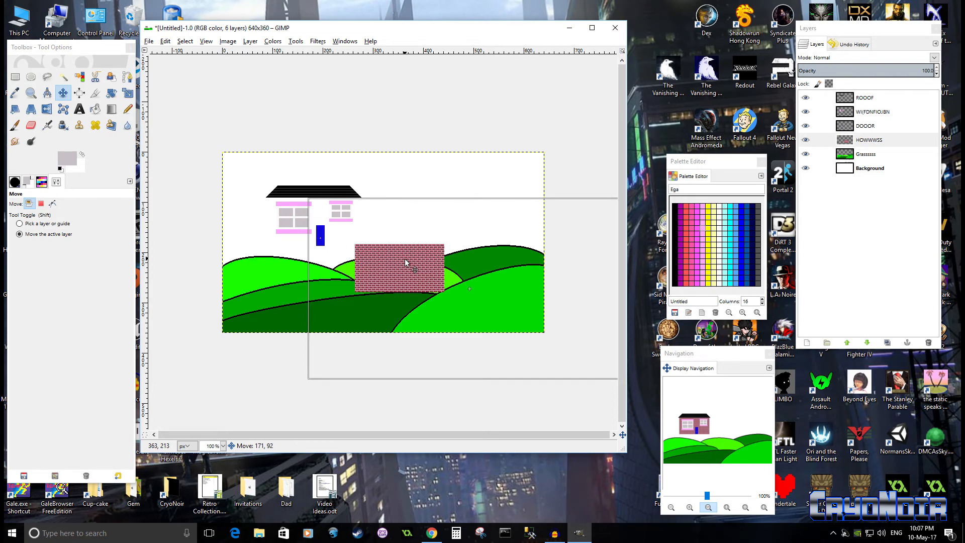
{"action": "mouse_move", "coordinate": [405, 261]}
{"action": "left_mouse_down"}
{"action": "mouse_move", "coordinate": [375, 261]}
{"action": "mouse_move", "coordinate": [390, 262]}
{"action": "left_mouse_up"}
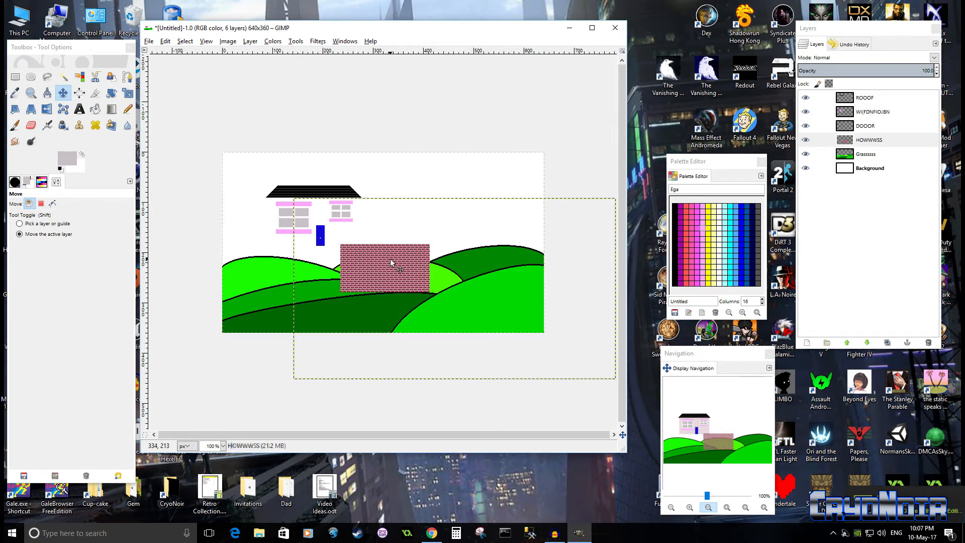
{"action": "right_click", "coordinate": [886, 146]}
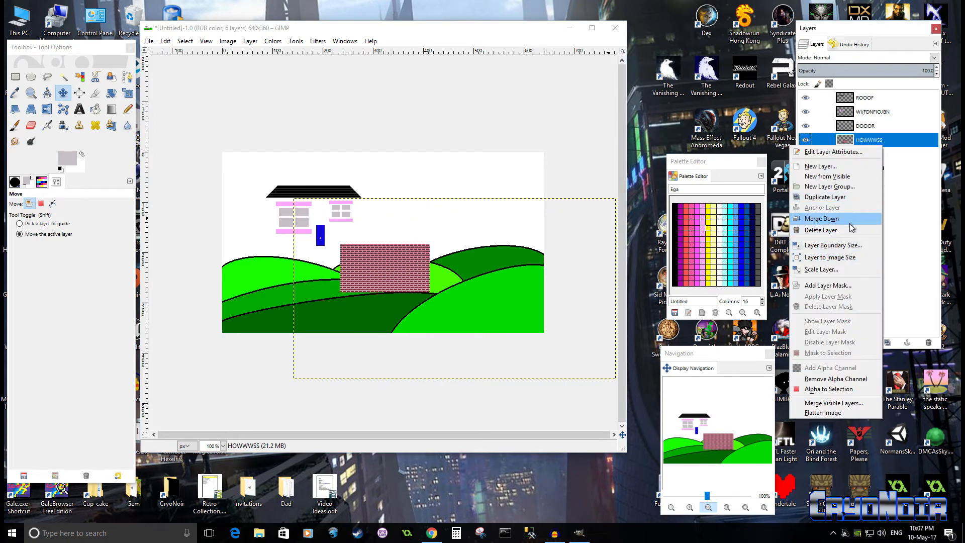
{"action": "left_click", "coordinate": [855, 259]}
Step: Try moving the DOOOR layer onto the relocated brick wall, and undo the door and wall changes
{"action": "left_click", "coordinate": [868, 129]}
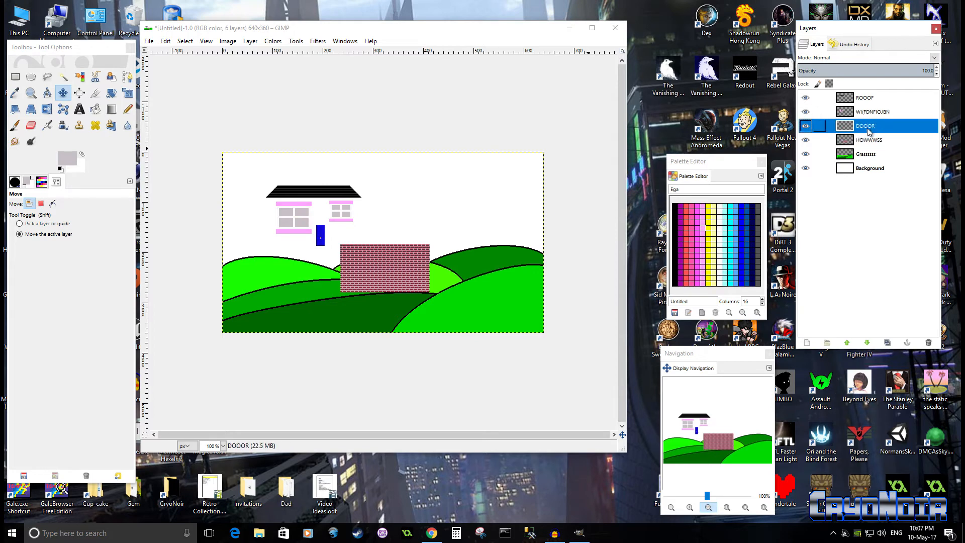
{"action": "left_click", "coordinate": [62, 93]}
{"action": "left_click_drag", "start_coordinate": [330, 241], "coordinate": [398, 281]}
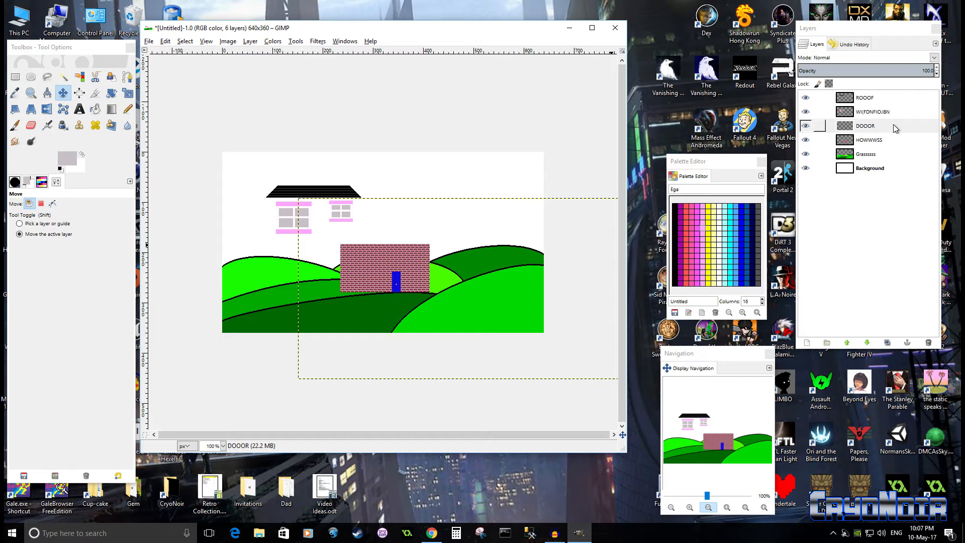
{"action": "key", "text": "ctrl+z"}
{"action": "key", "text": "ctrl+z"}
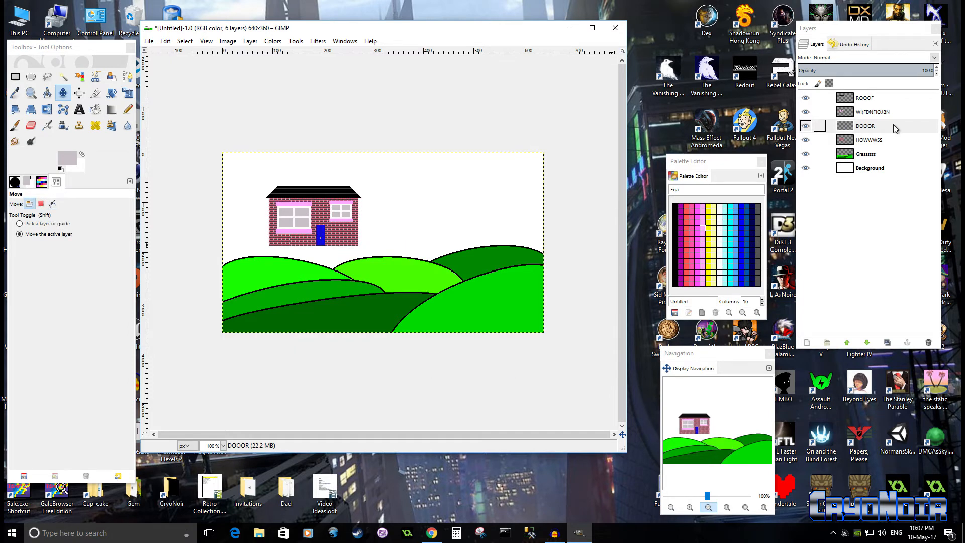
Step: Merge the ROOOF, window and DOOOR layers down into the HOWWWSS layer
{"action": "right_click", "coordinate": [881, 98]}
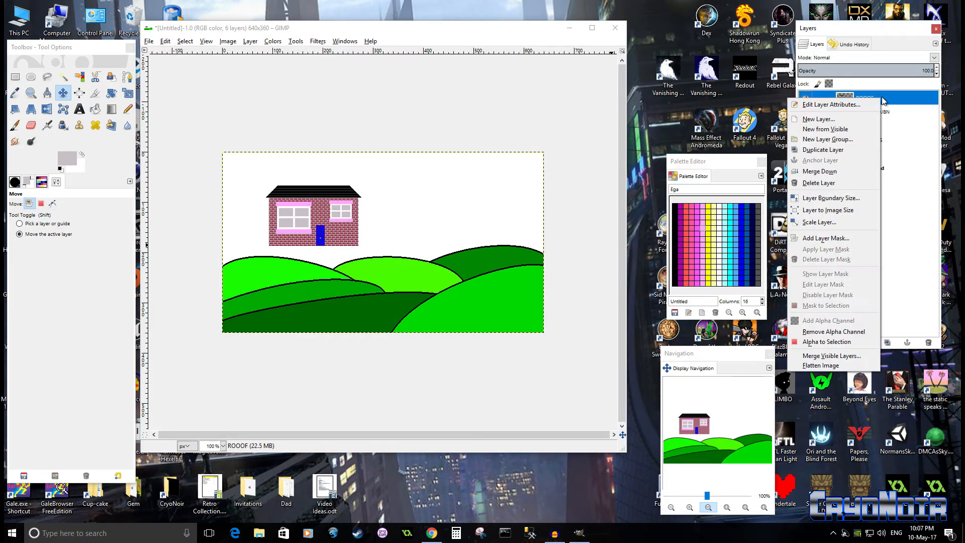
{"action": "left_click", "coordinate": [840, 172]}
{"action": "right_click", "coordinate": [881, 101]}
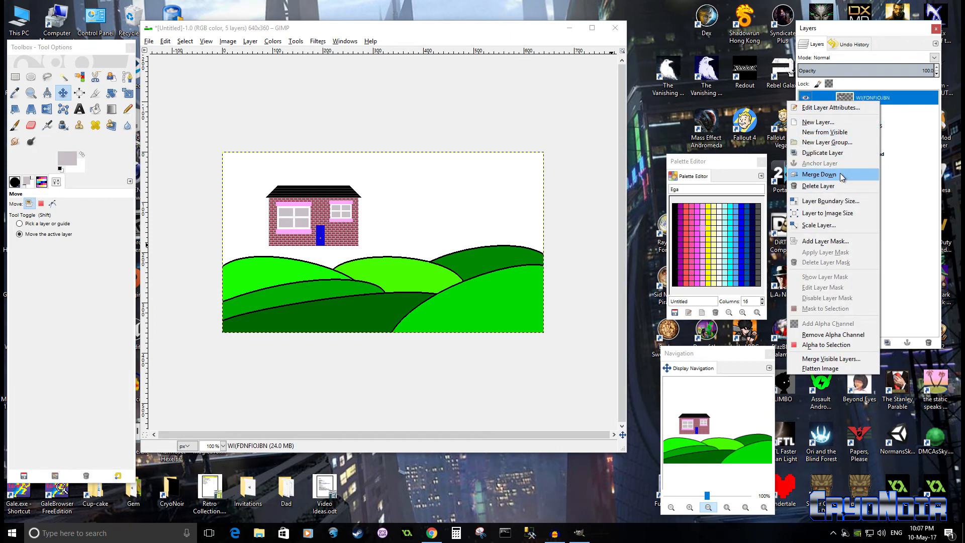
{"action": "left_click", "coordinate": [840, 173]}
{"action": "right_click", "coordinate": [883, 101]}
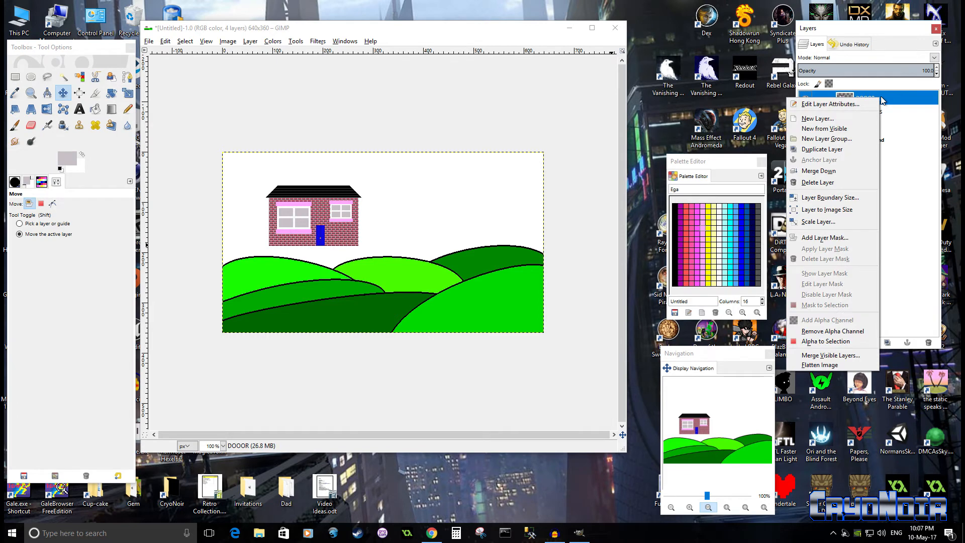
{"action": "left_click", "coordinate": [849, 171]}
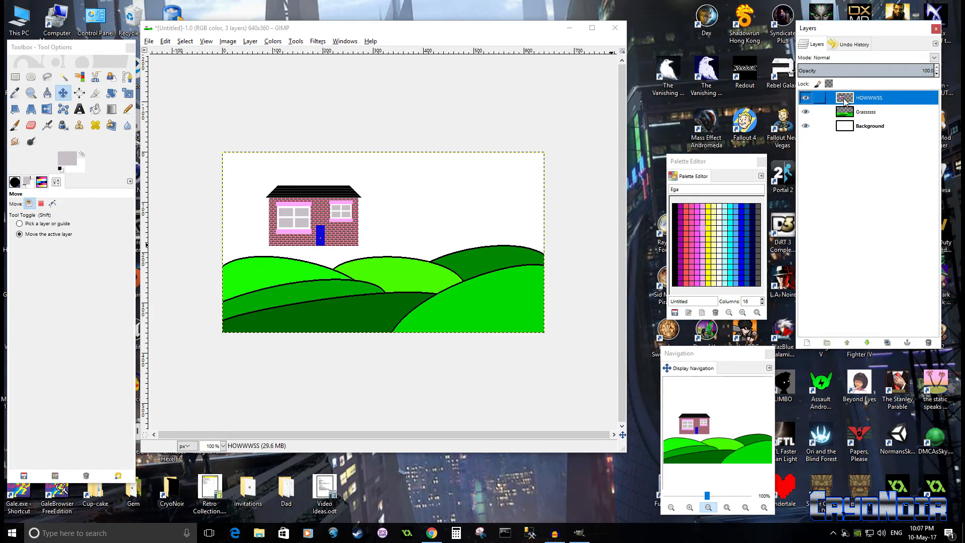
Step: Move the merged house down onto the middle hills and fit its layer to the image size
{"action": "left_click", "coordinate": [805, 97]}
{"action": "left_click", "coordinate": [805, 97]}
{"action": "left_click_drag", "start_coordinate": [310, 206], "coordinate": [379, 252]}
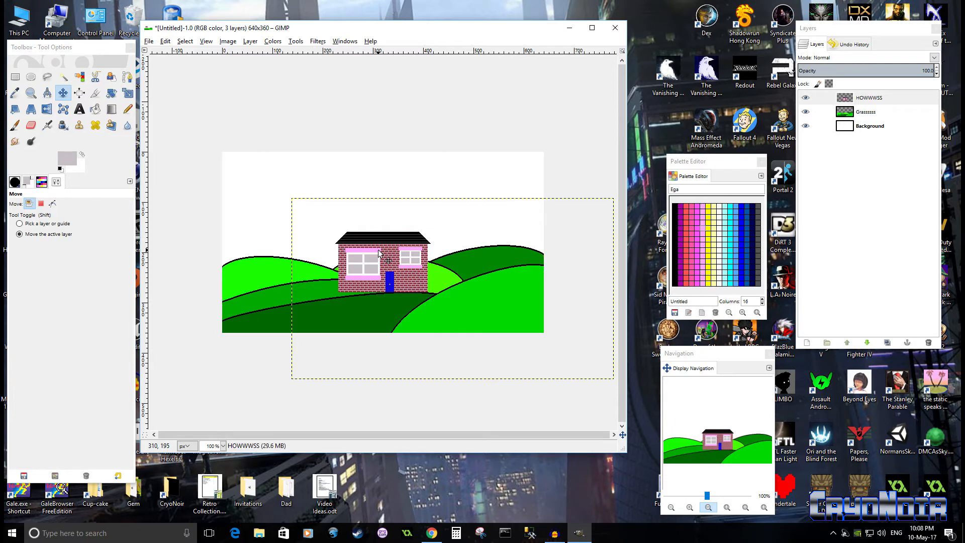
{"action": "right_click", "coordinate": [878, 101]}
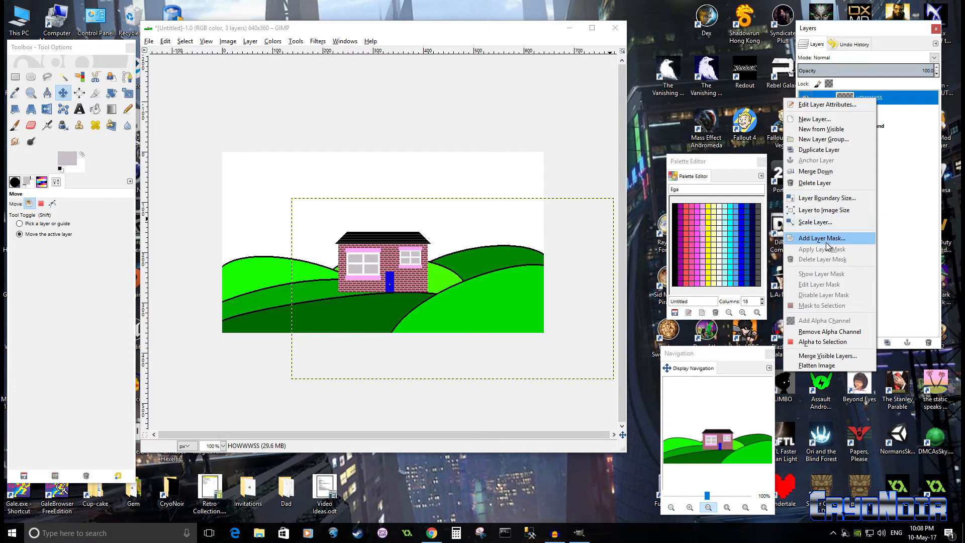
{"action": "left_click", "coordinate": [827, 210]}
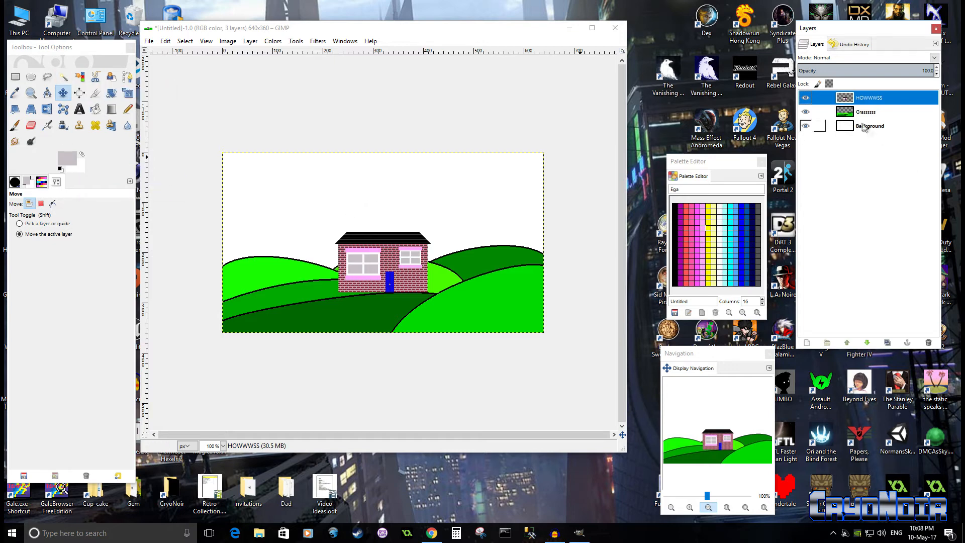
Step: Add a new 640 x 360 px transparent layer named SSSSUUSN above the house layer
{"action": "right_click", "coordinate": [847, 179]}
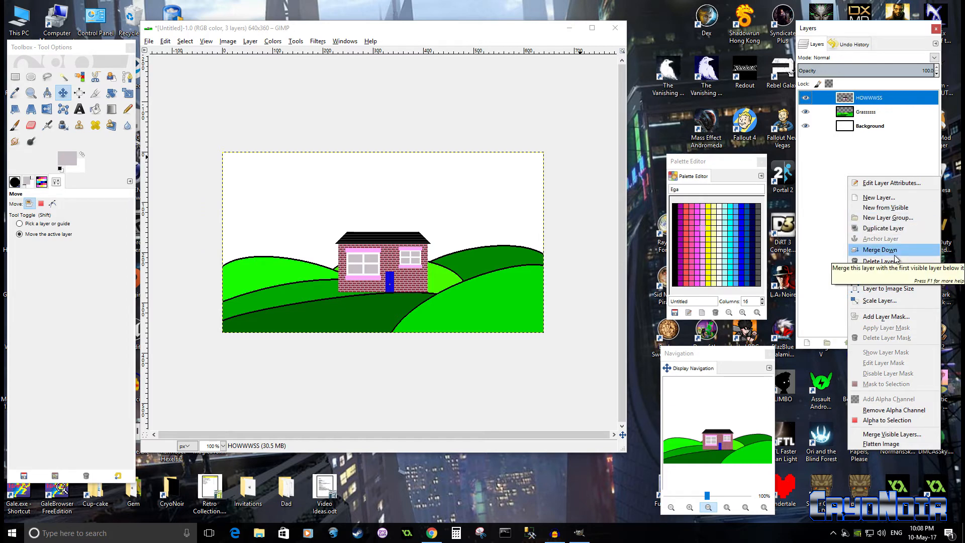
{"action": "left_click", "coordinate": [902, 197]}
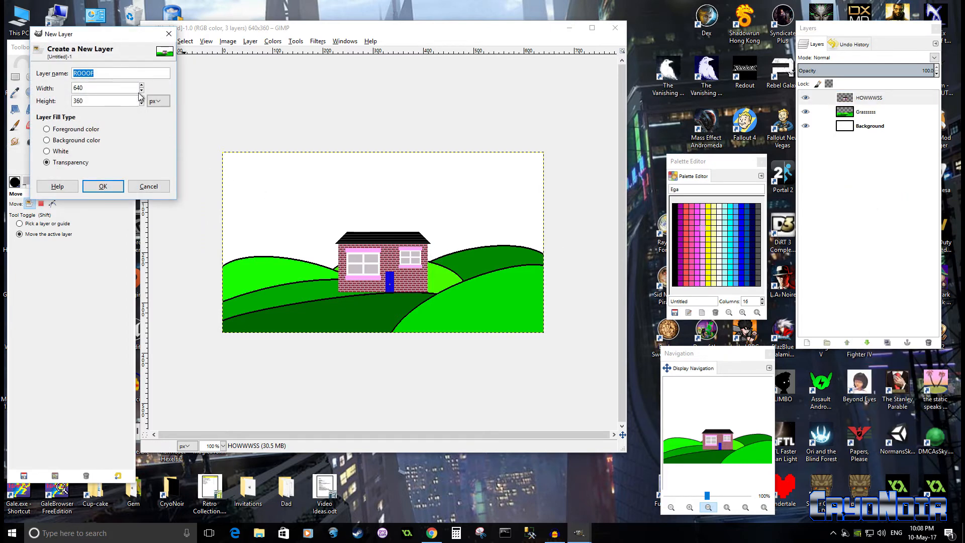
{"action": "type", "text": "SS"}
{"action": "key", "text": "Return"}
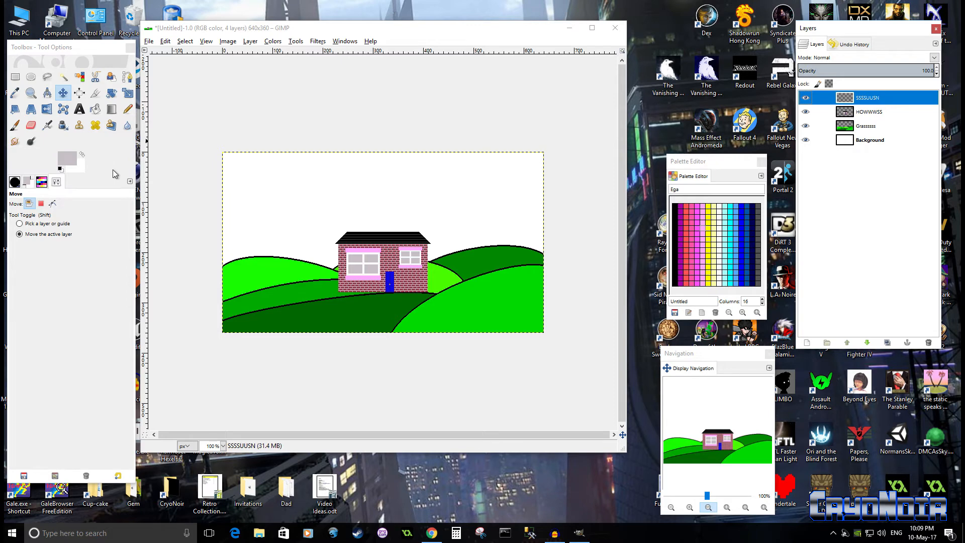
Step: Set the background colour to yellow fffc00 and the foreground colour to red ff0000
{"action": "left_click", "coordinate": [71, 160]}
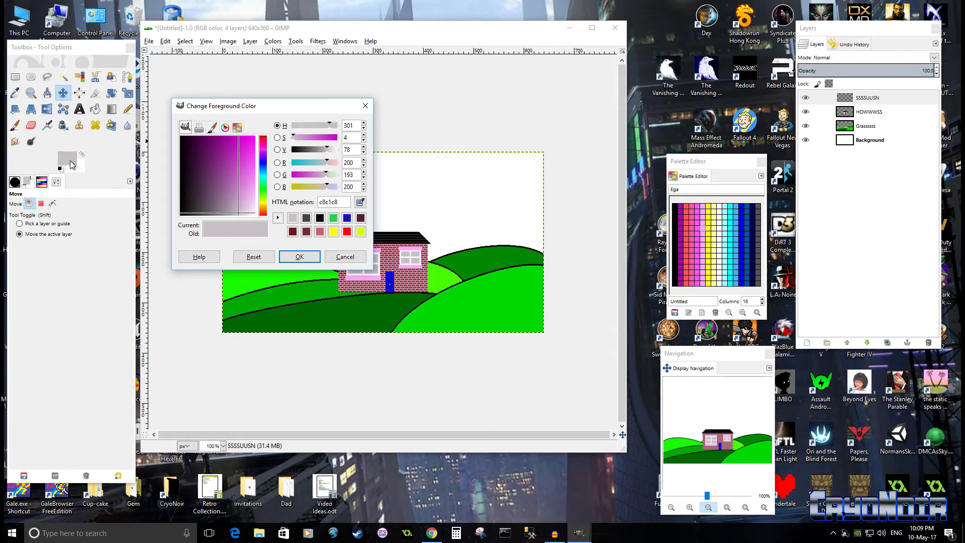
{"action": "left_click", "coordinate": [333, 231]}
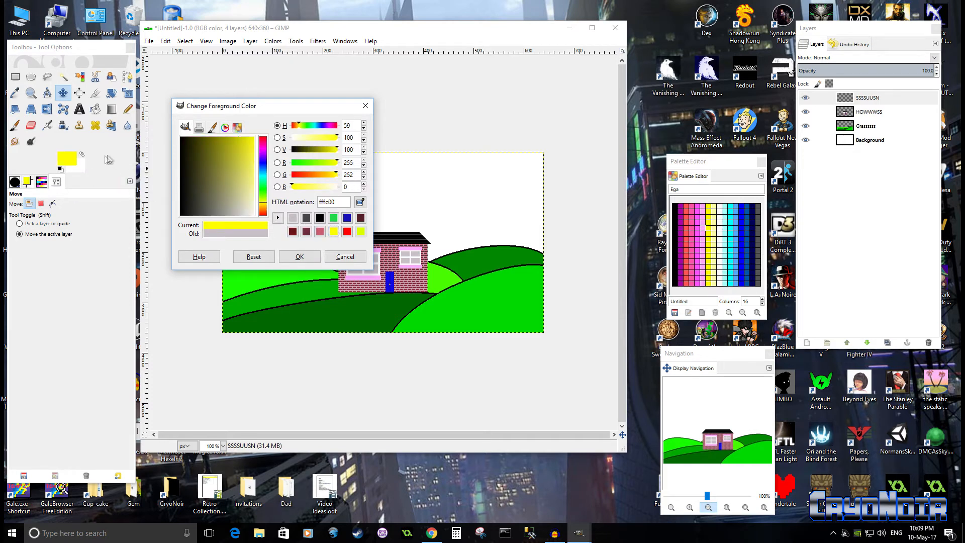
{"action": "left_click", "coordinate": [81, 156]}
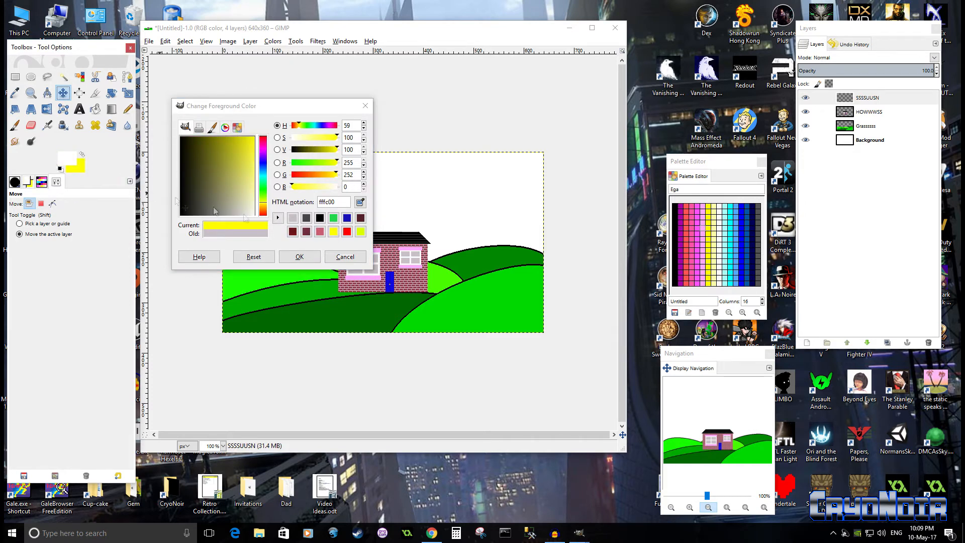
{"action": "left_click", "coordinate": [347, 230]}
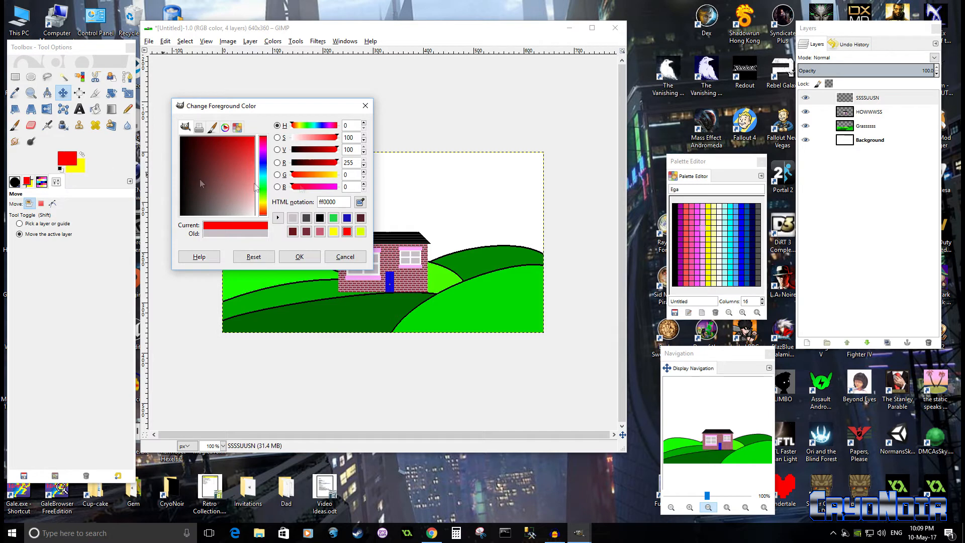
{"action": "left_click", "coordinate": [306, 257]}
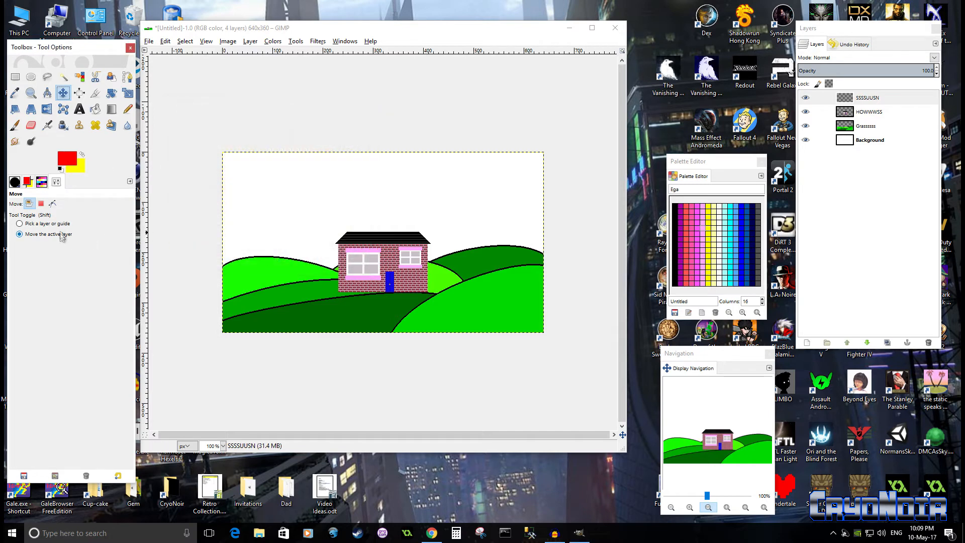
Step: Swap the two colours and draw a radial FG to BG (RGB) gradient outward from the house's centre on the SSSSUUSN layer
{"action": "left_click", "coordinate": [113, 112]}
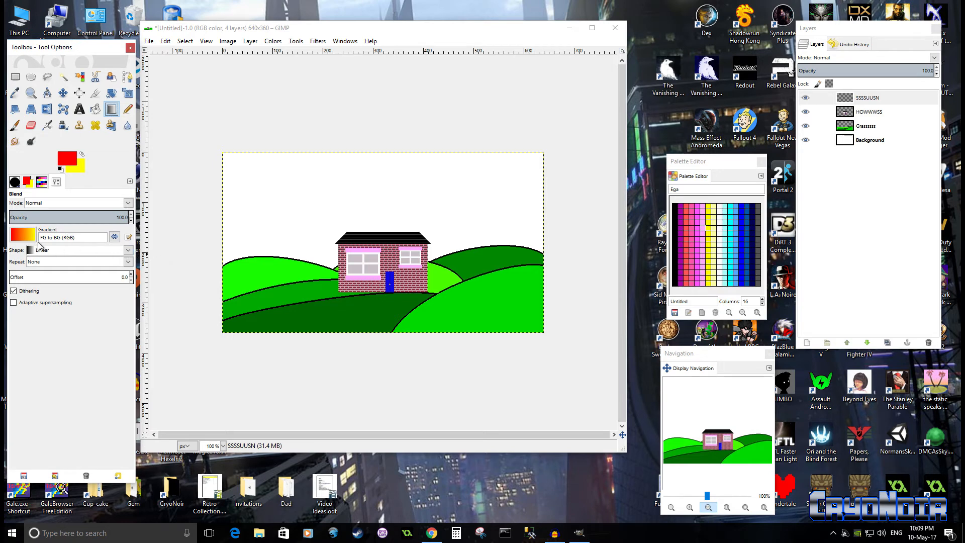
{"action": "left_click", "coordinate": [128, 251]}
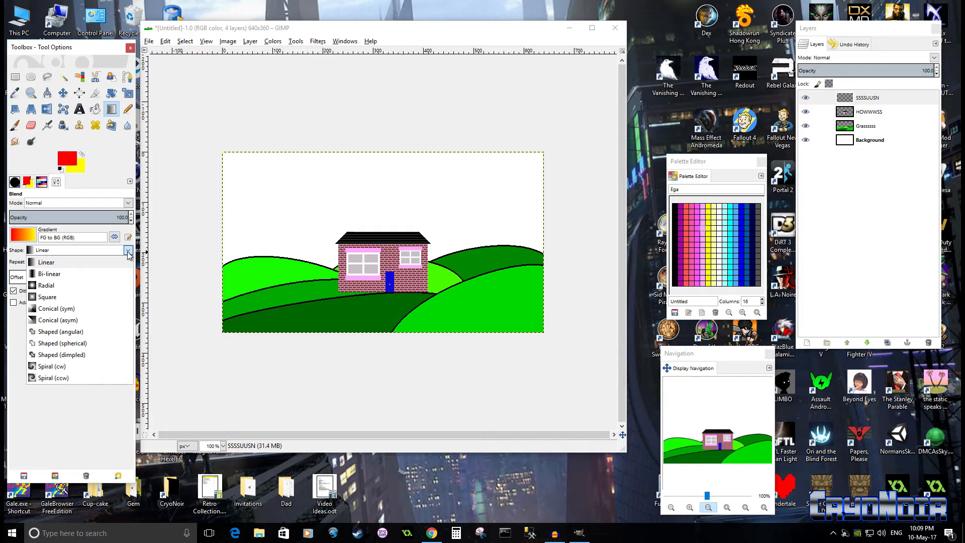
{"action": "left_click", "coordinate": [72, 285]}
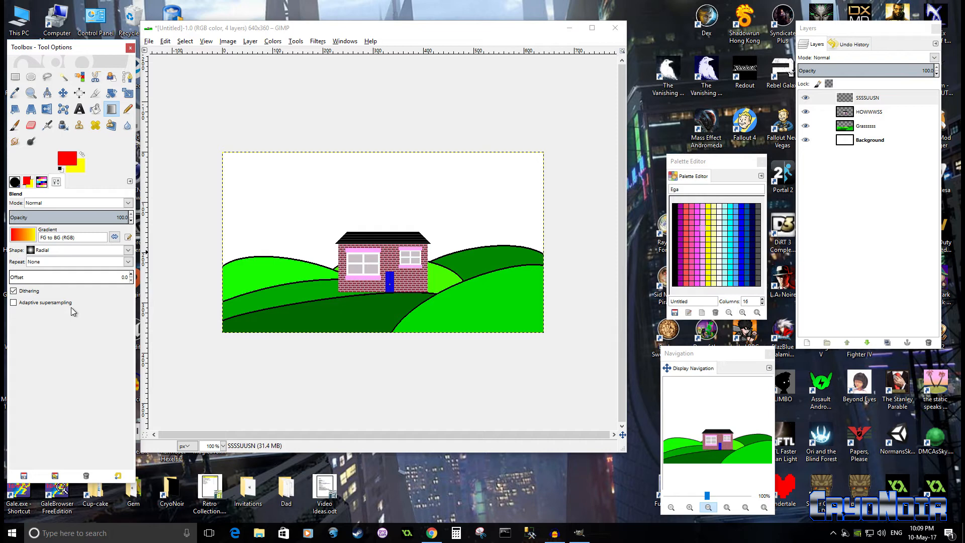
{"action": "left_click", "coordinate": [82, 154]}
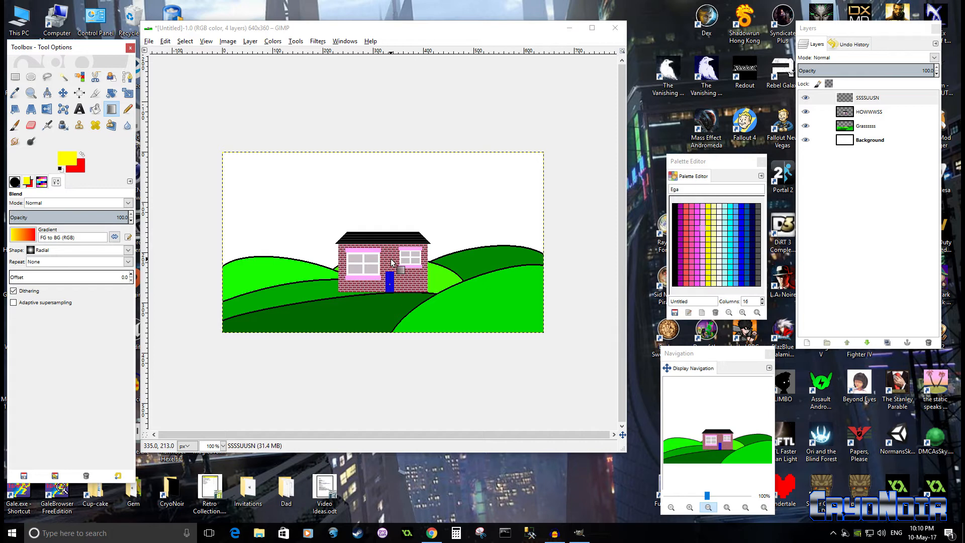
{"action": "left_click", "coordinate": [388, 264]}
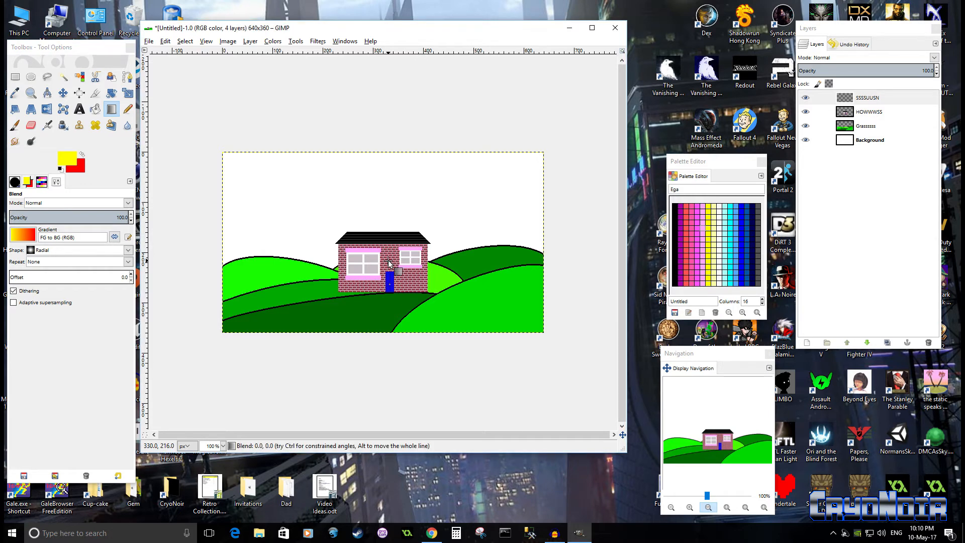
{"action": "left_click_drag", "start_coordinate": [388, 263], "coordinate": [454, 205]}
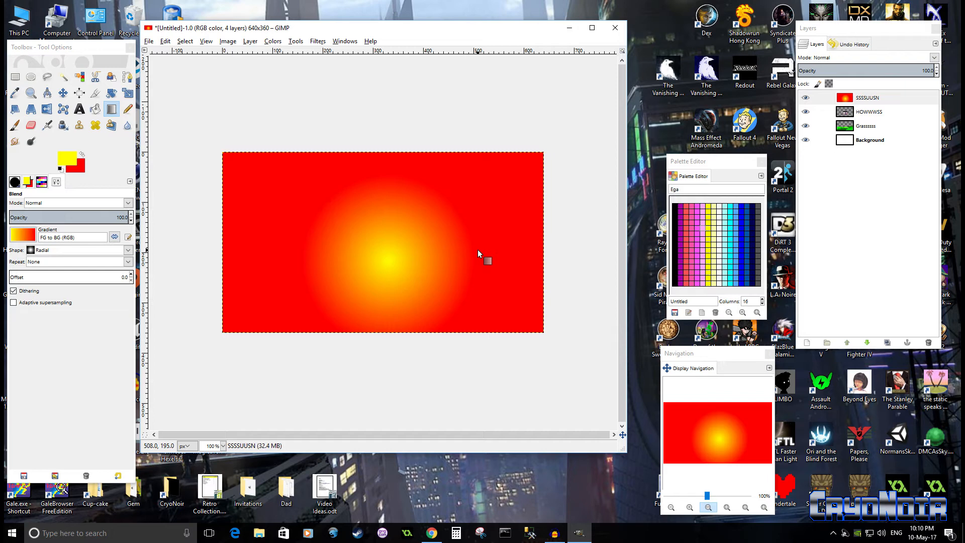
Step: Redraw the radial gradient outward from just above the house's roof and place the SSSSUUSN layer beneath the house and hills layers
{"action": "left_click_drag", "start_coordinate": [381, 258], "coordinate": [499, 165]}
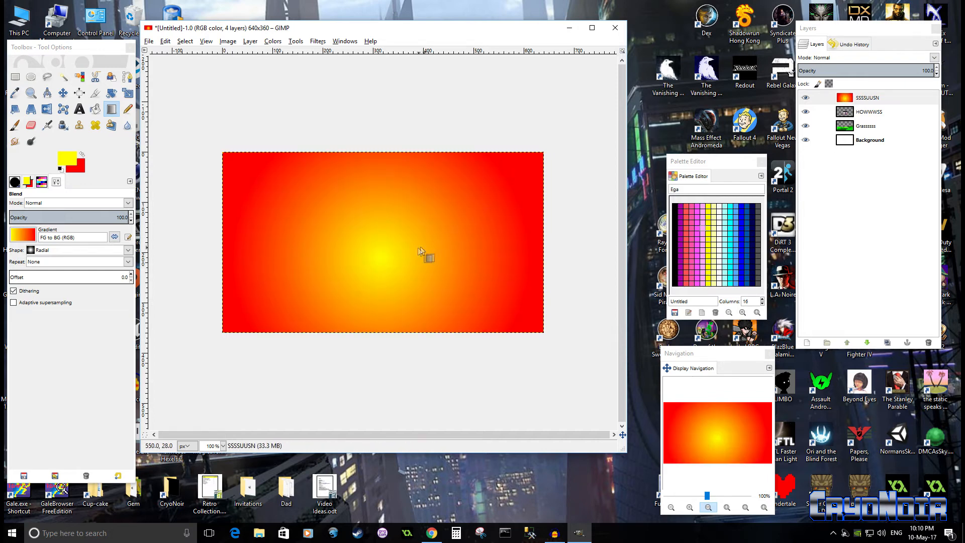
{"action": "left_click_drag", "start_coordinate": [388, 227], "coordinate": [478, 165]}
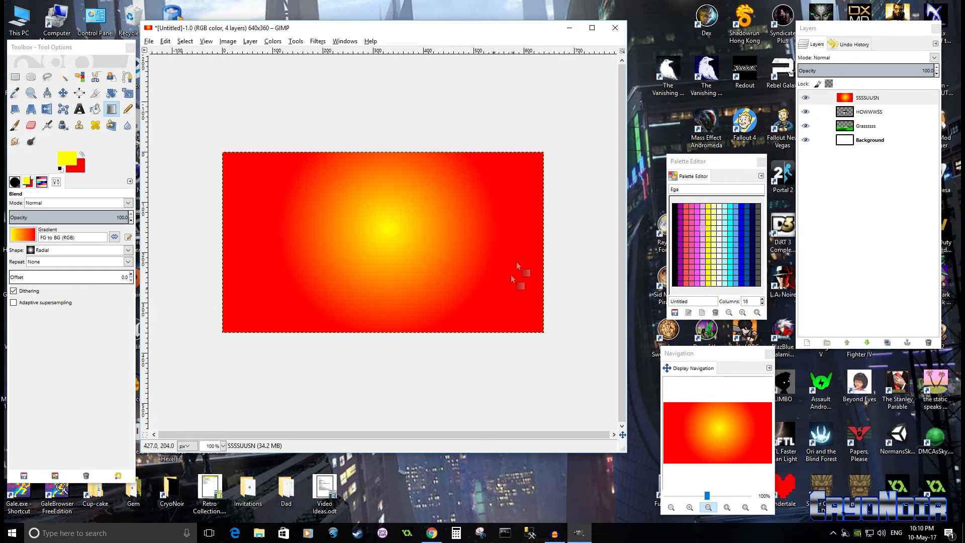
{"action": "mouse_move", "coordinate": [901, 93]}
{"action": "left_mouse_down"}
{"action": "mouse_move", "coordinate": [901, 115]}
{"action": "mouse_move", "coordinate": [895, 99]}
{"action": "left_mouse_up"}
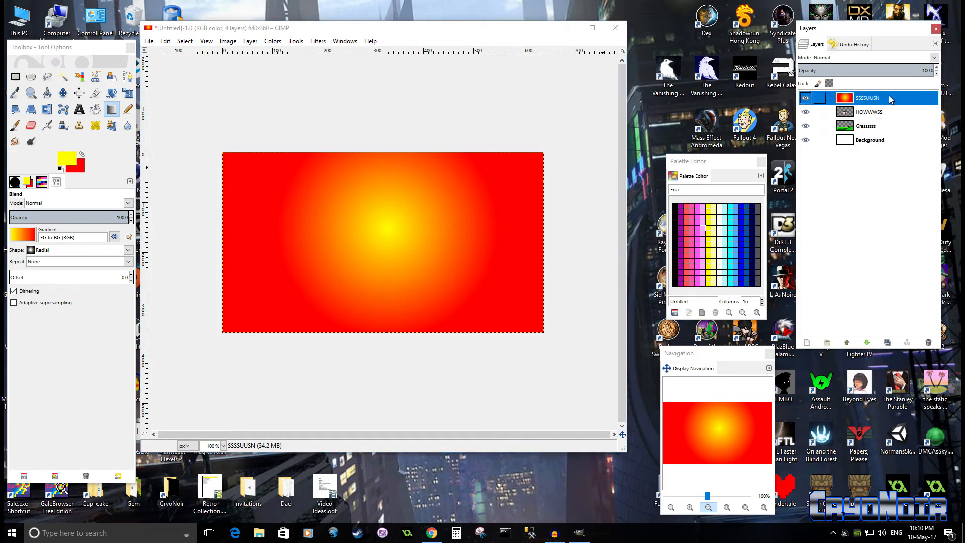
{"action": "left_click_drag", "start_coordinate": [898, 99], "coordinate": [901, 119]}
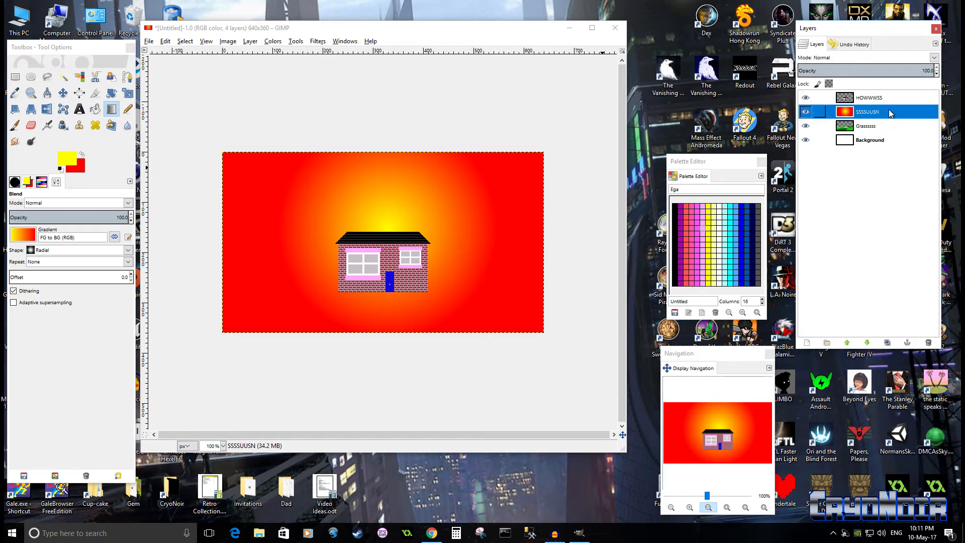
{"action": "left_click_drag", "start_coordinate": [890, 112], "coordinate": [890, 131]}
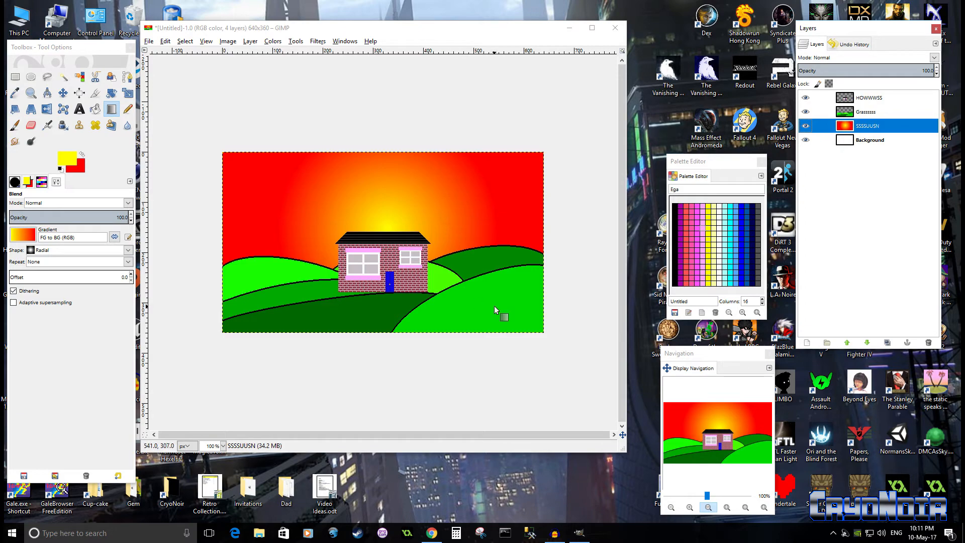
Step: Switch to Chrome and search Google Images for "nicolas cage crazy face"
{"action": "left_click", "coordinate": [432, 534]}
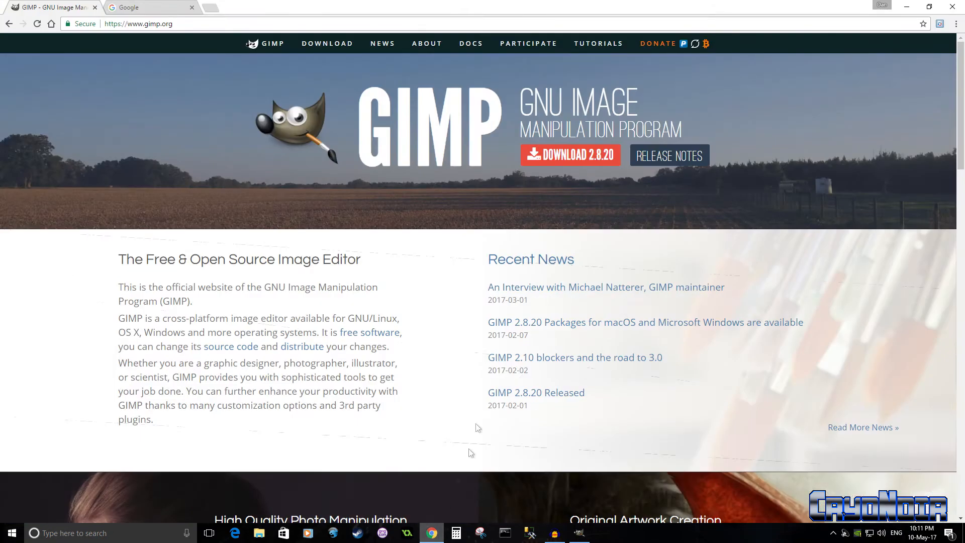
{"action": "left_click", "coordinate": [125, 8]}
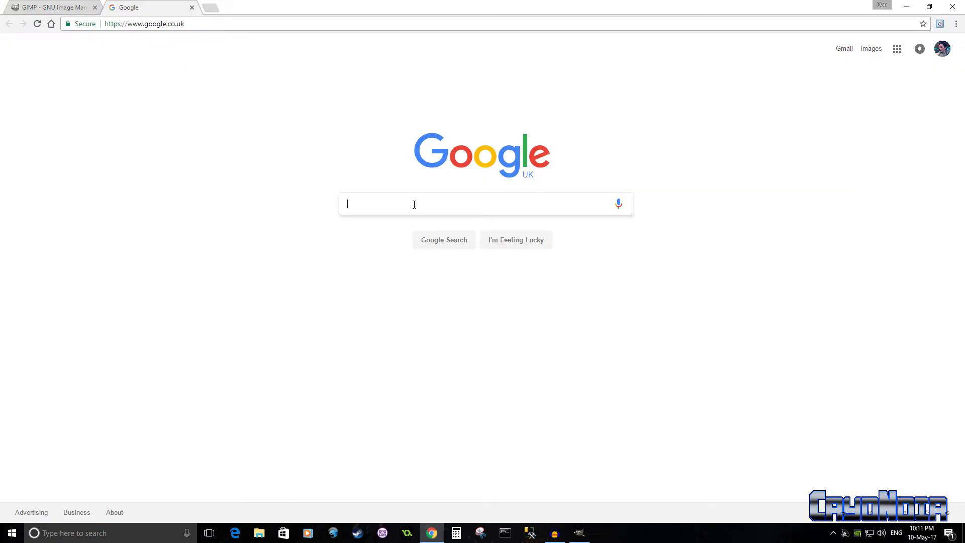
{"action": "type", "text": "N"}
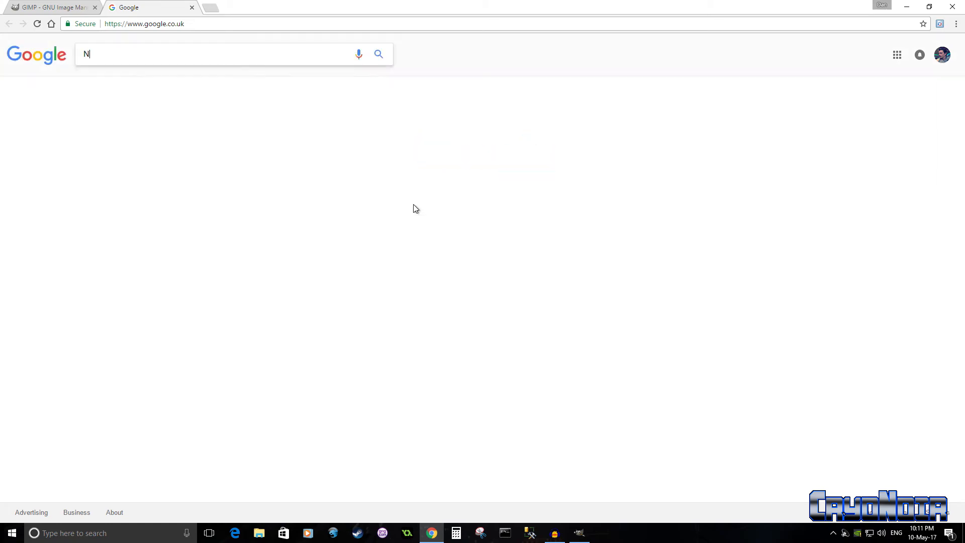
{"action": "type", "text": "ich"}
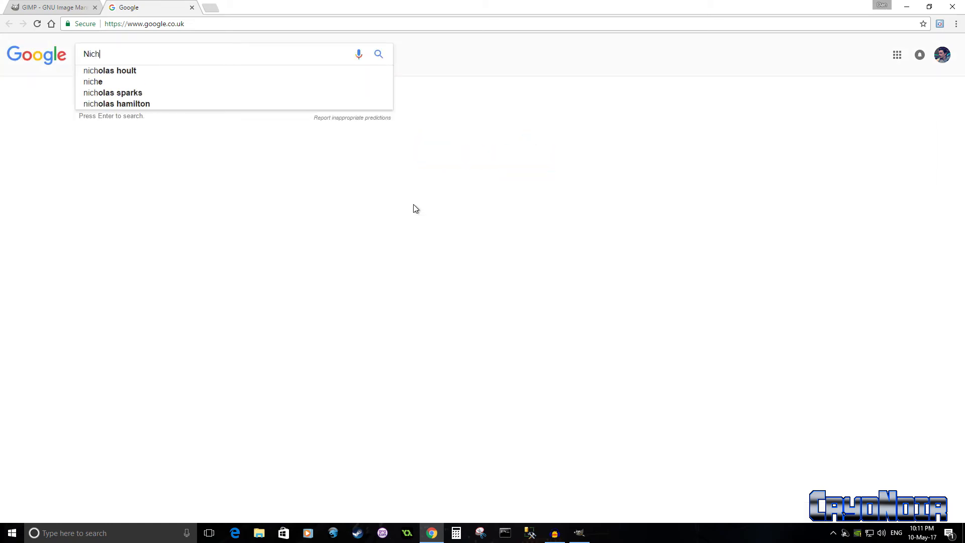
{"action": "type", "text": "olas c"}
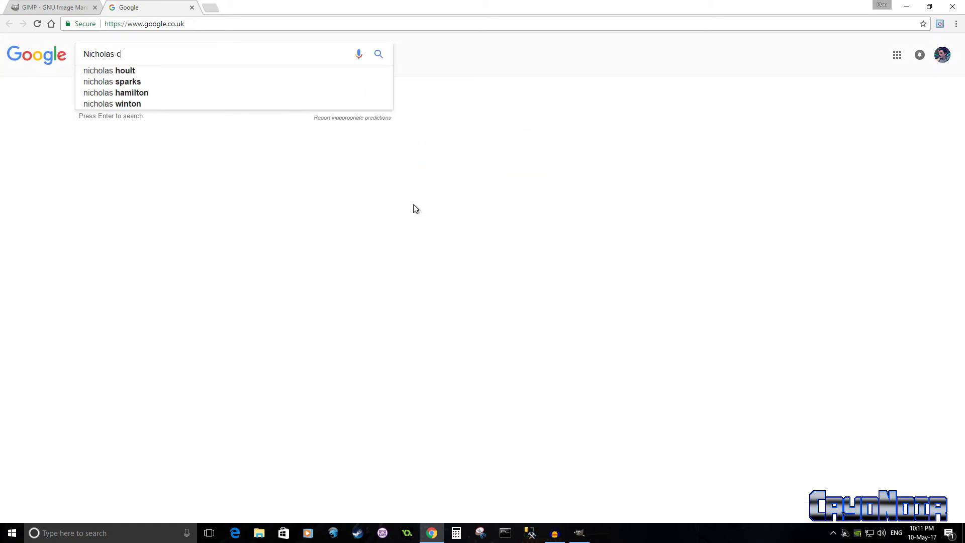
{"action": "type", "text": "a"}
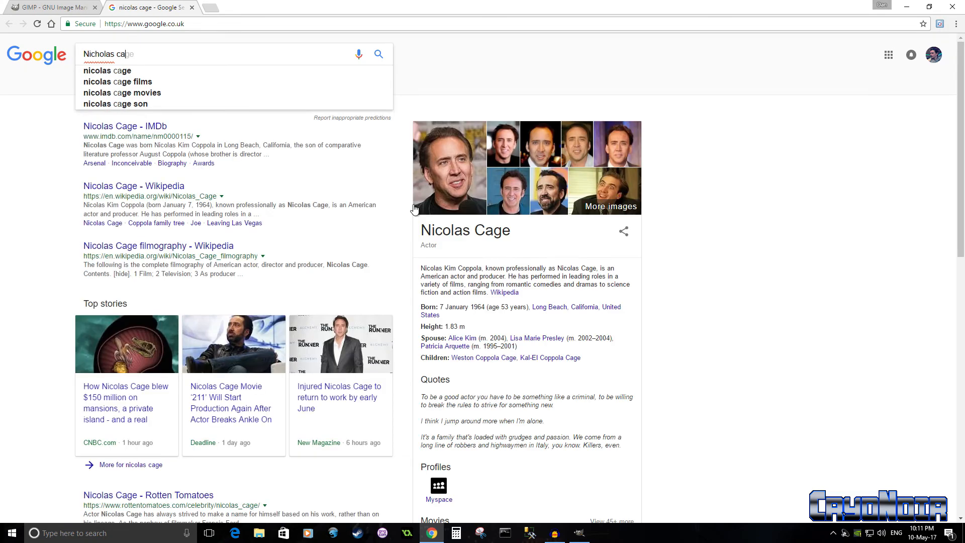
{"action": "key", "text": "Down"}
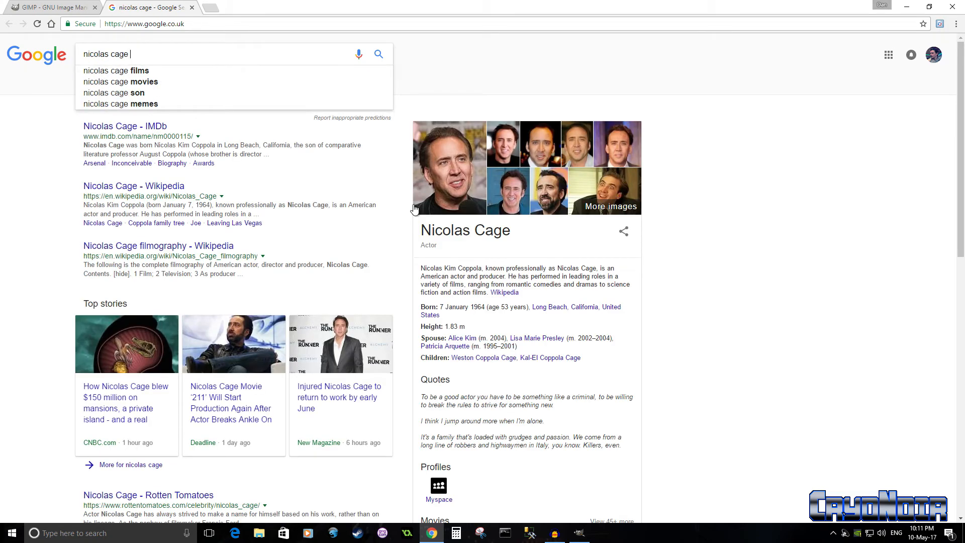
{"action": "type", "text": "crazy face"}
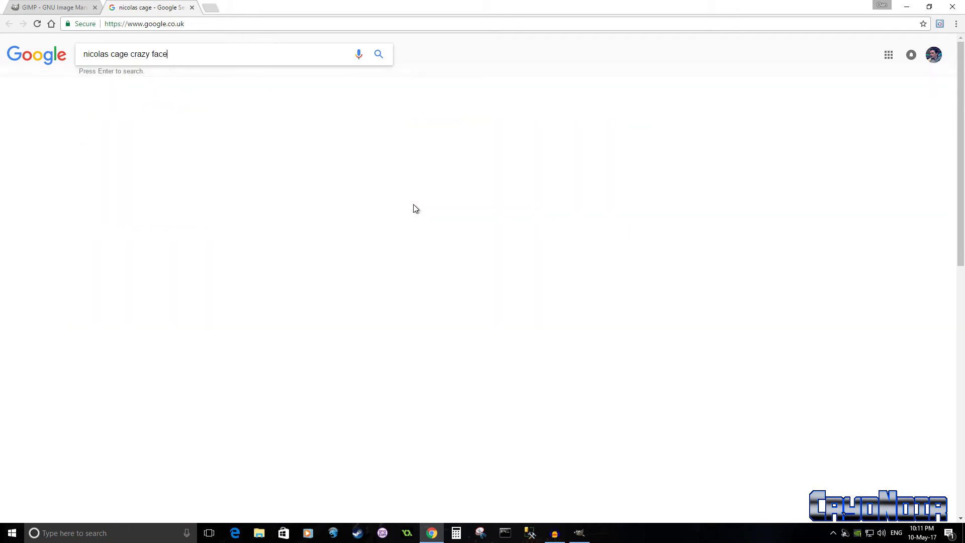
{"action": "key", "text": "Return"}
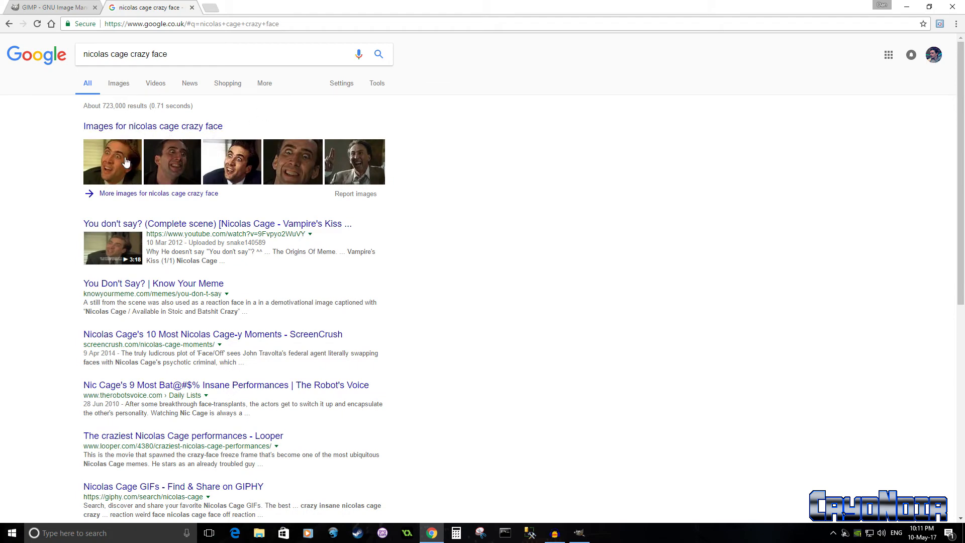
{"action": "left_click", "coordinate": [125, 89]}
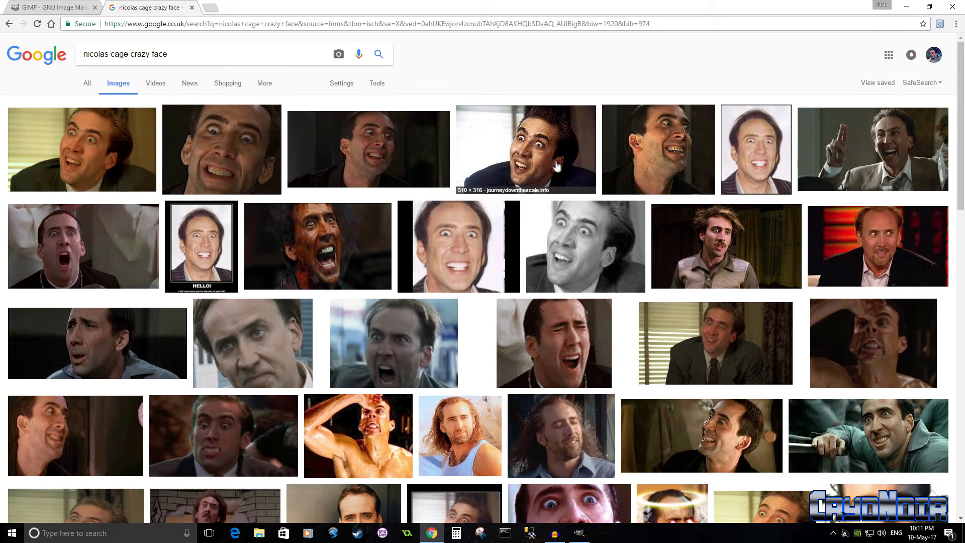
Step: Preview several of the face images and save the 510 × 316 one to the Desktop as Nicolas-Cage_510x316.jpg
{"action": "left_click", "coordinate": [544, 164]}
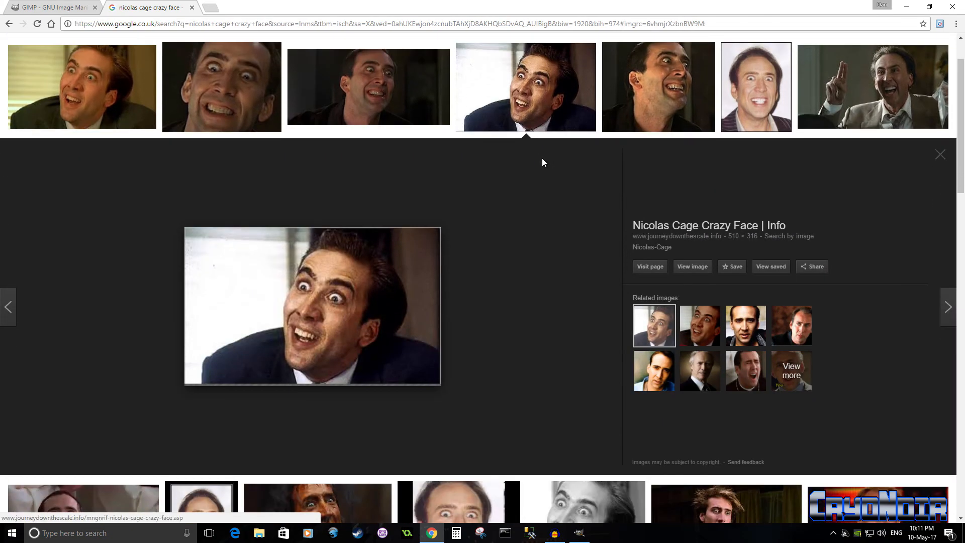
{"action": "left_click", "coordinate": [113, 98]}
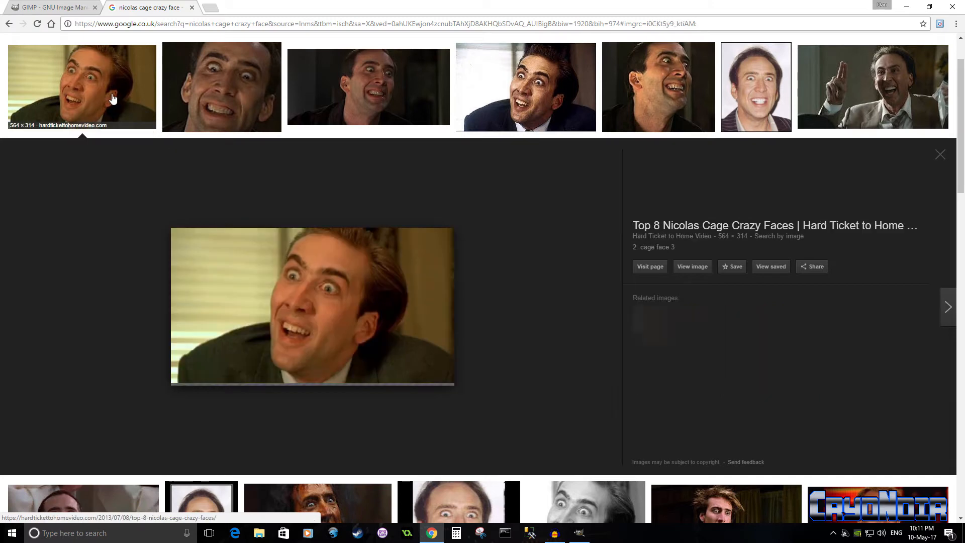
{"action": "left_click", "coordinate": [203, 109]}
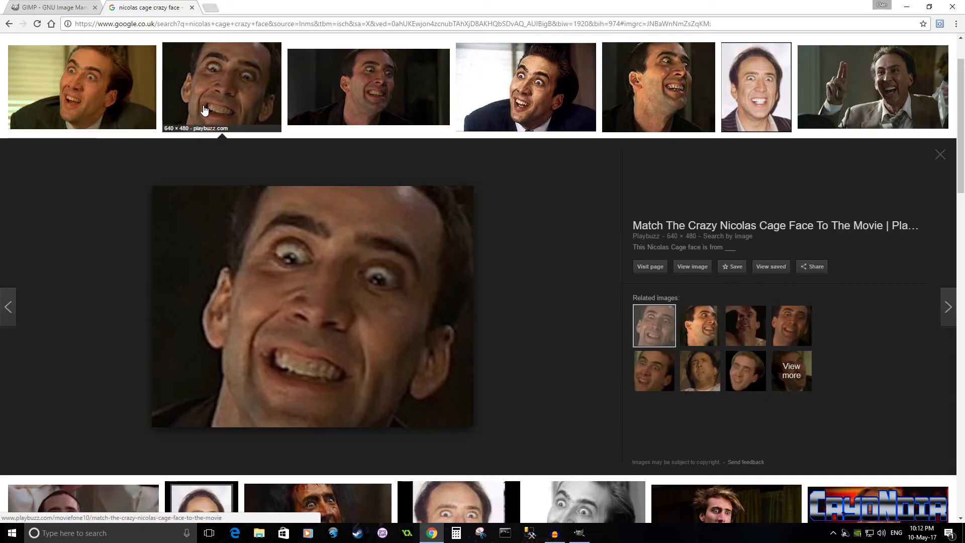
{"action": "left_click", "coordinate": [366, 98]}
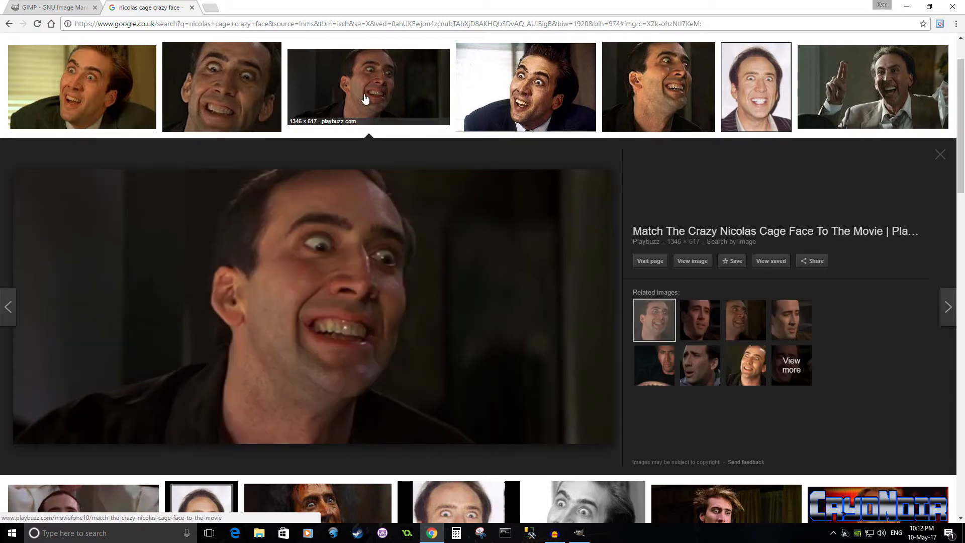
{"action": "left_click", "coordinate": [552, 110]}
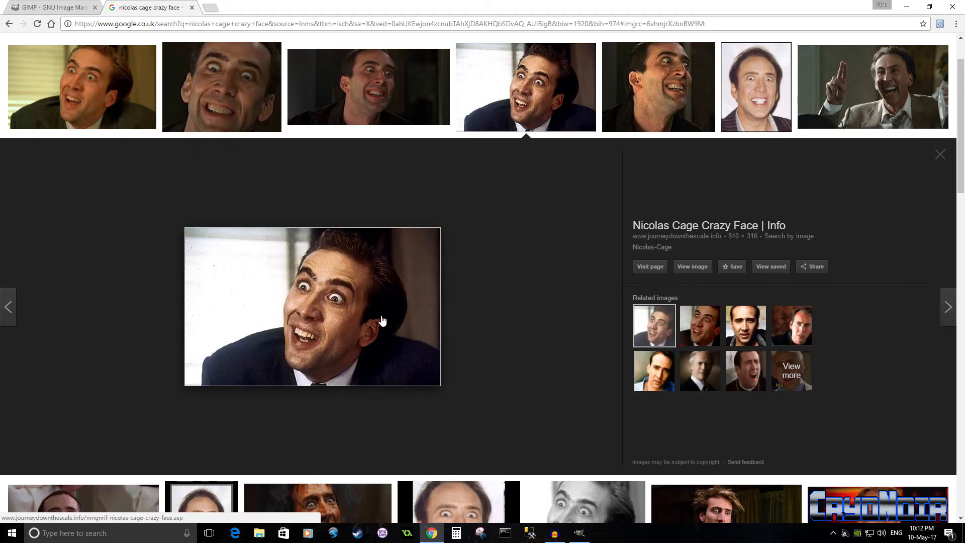
{"action": "right_click", "coordinate": [382, 320]}
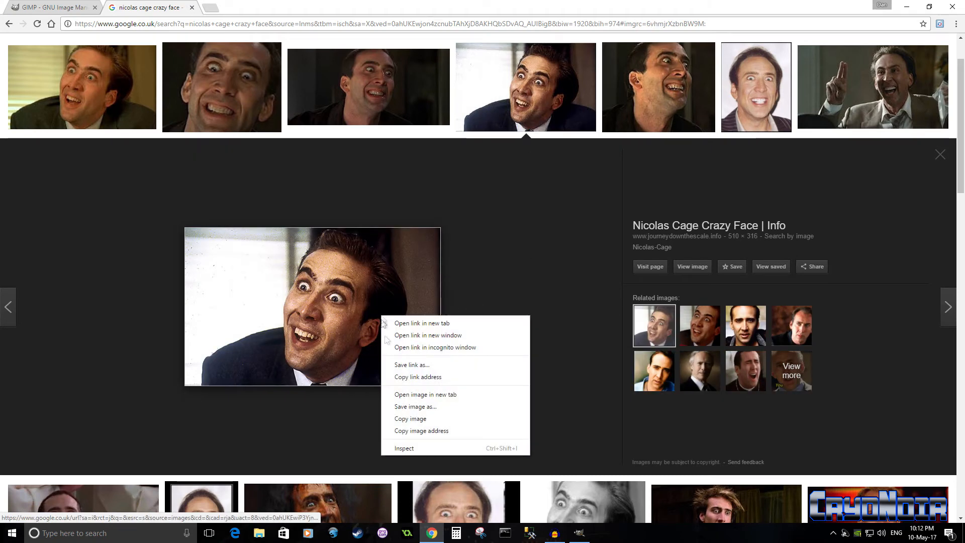
{"action": "left_click", "coordinate": [442, 405]}
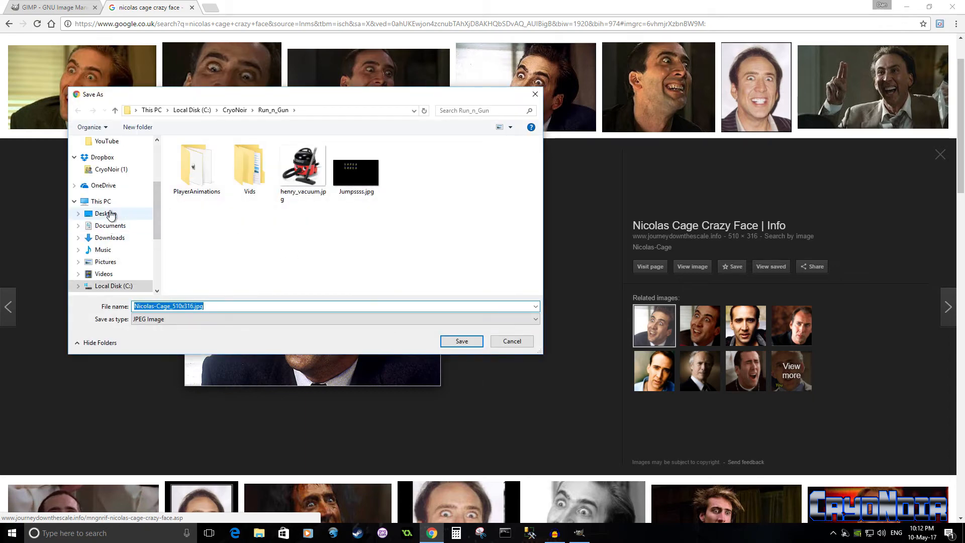
{"action": "left_click", "coordinate": [111, 214]}
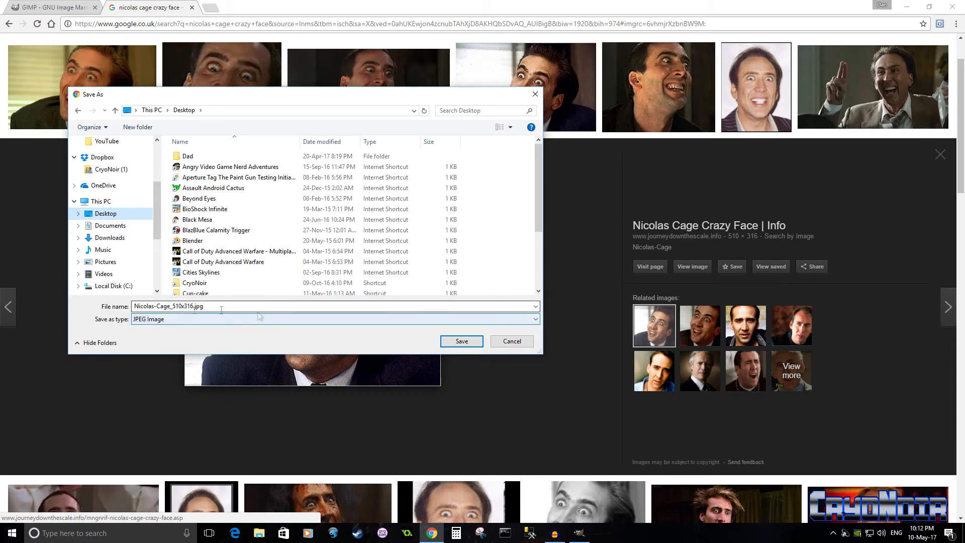
{"action": "left_click", "coordinate": [462, 342]}
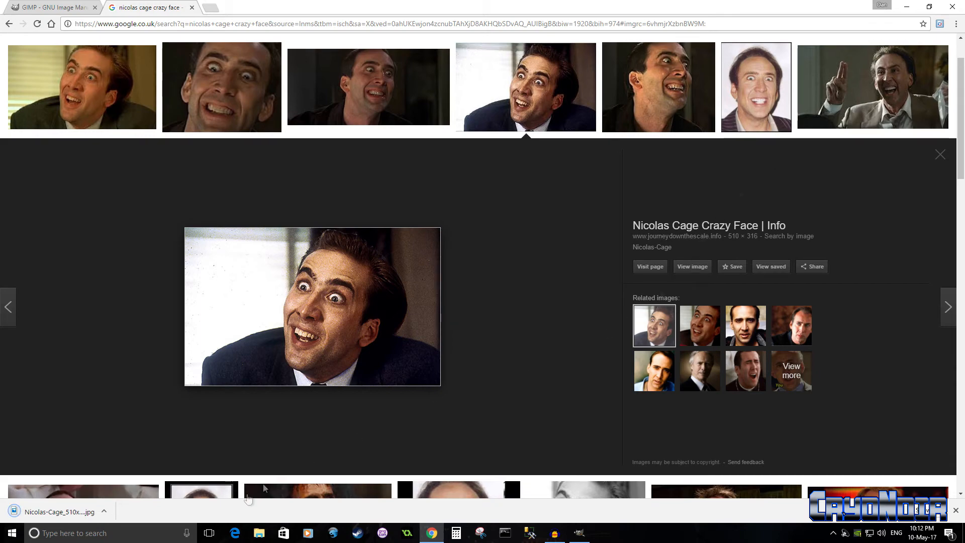
Step: Return to GIMP and open Nicolas-Cage_510x316.jpg from the Desktop as a new layer directly above the SSSSUUSN layer
{"action": "left_click", "coordinate": [907, 7]}
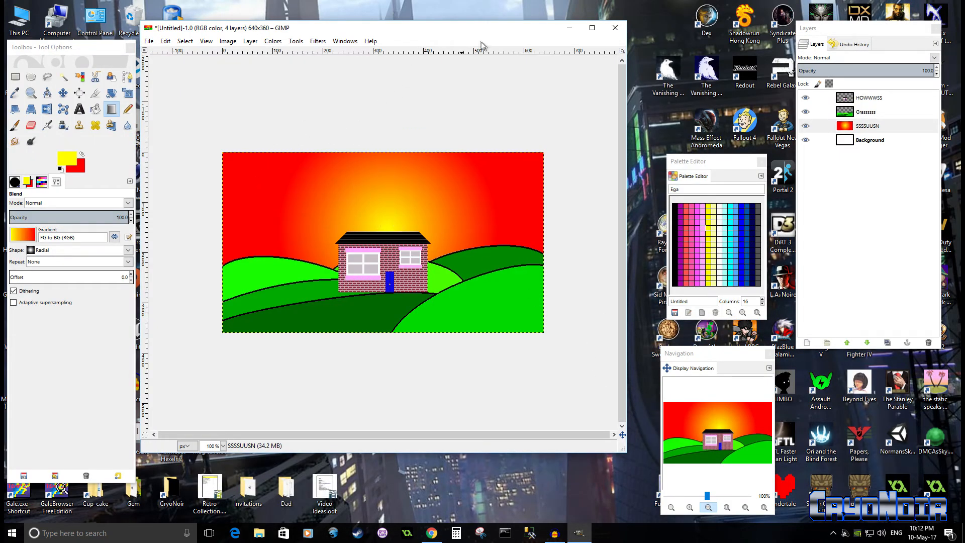
{"action": "left_click", "coordinate": [150, 42]}
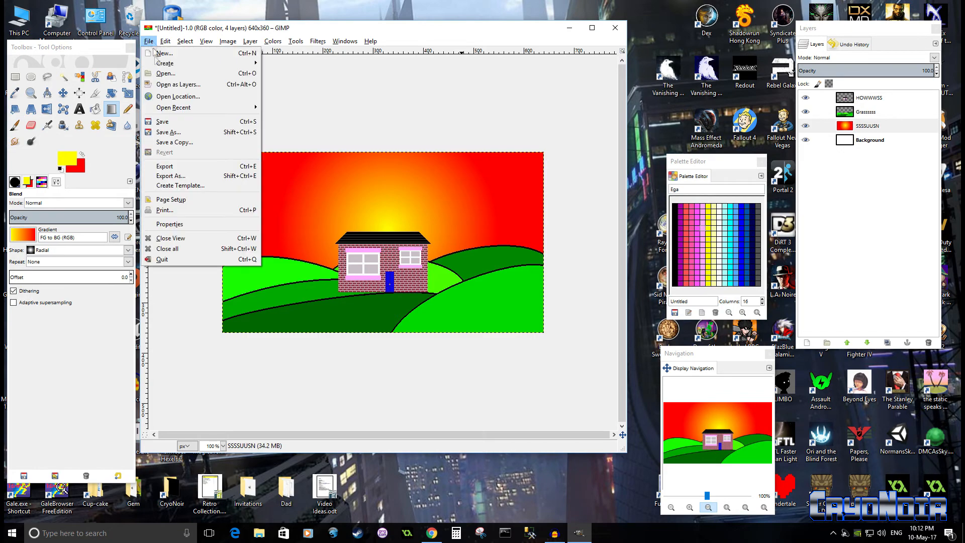
{"action": "left_click", "coordinate": [184, 85]}
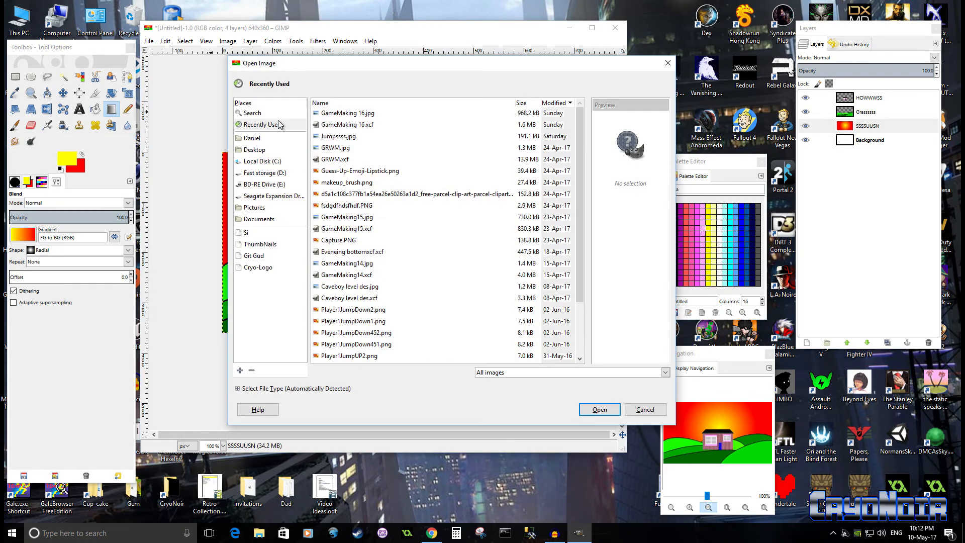
{"action": "left_click", "coordinate": [261, 149]}
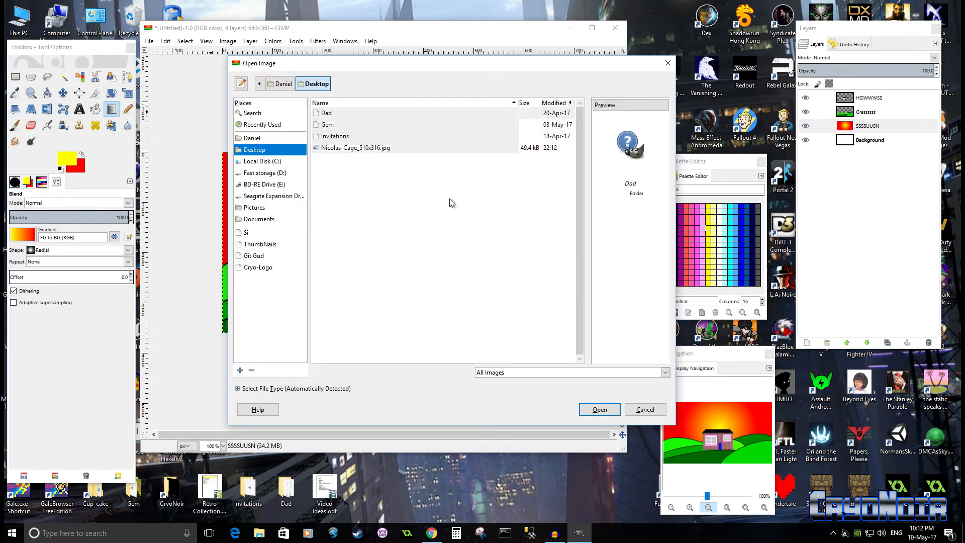
{"action": "left_click", "coordinate": [364, 149]}
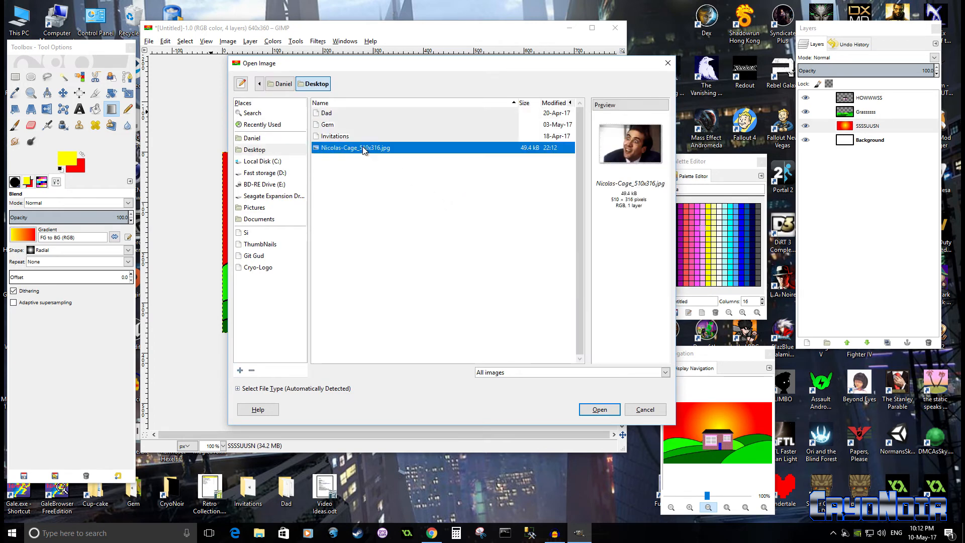
{"action": "left_click", "coordinate": [599, 410]}
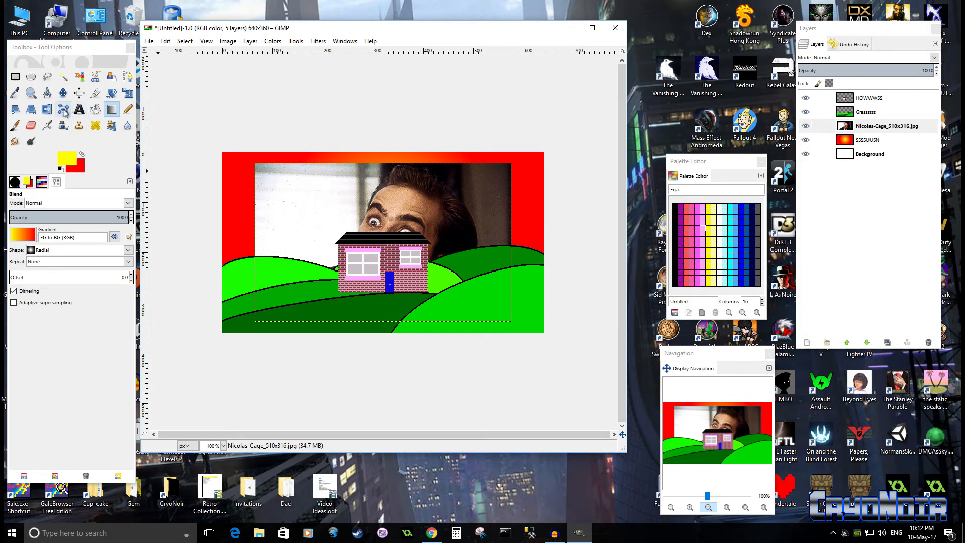
Step: Move the photo layer slightly upward behind the house so the eyes peek over the roof
{"action": "left_click", "coordinate": [63, 92]}
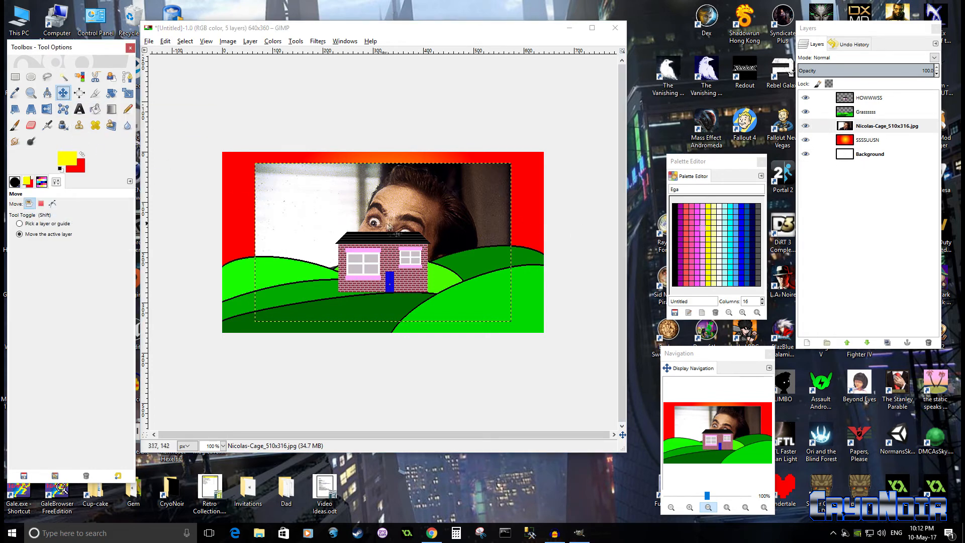
{"action": "left_click_drag", "start_coordinate": [466, 227], "coordinate": [461, 257]}
{"action": "left_click_drag", "start_coordinate": [460, 293], "coordinate": [466, 224]}
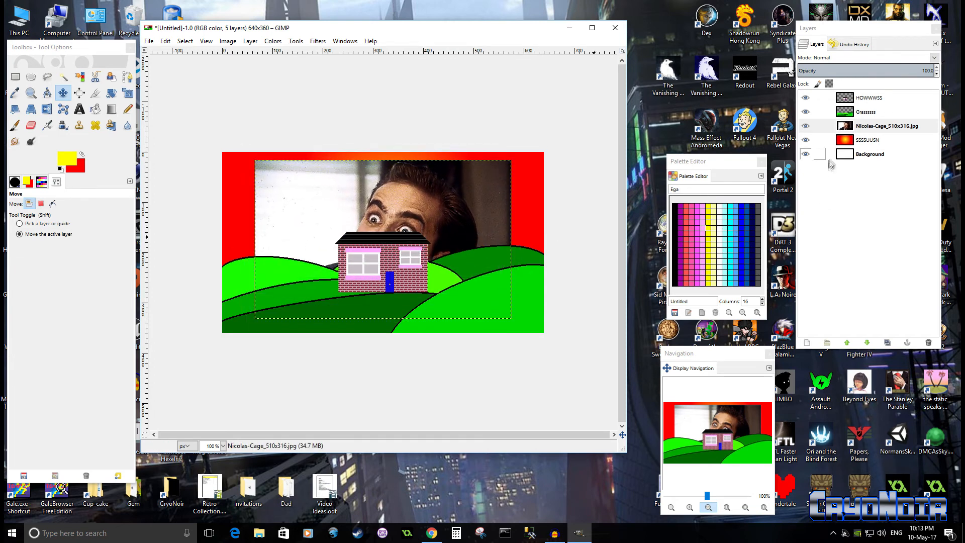
Step: Hide the hills and house layers to expose the whole photo and bring its face into close view
{"action": "left_click", "coordinate": [805, 112]}
{"action": "left_click", "coordinate": [806, 97]}
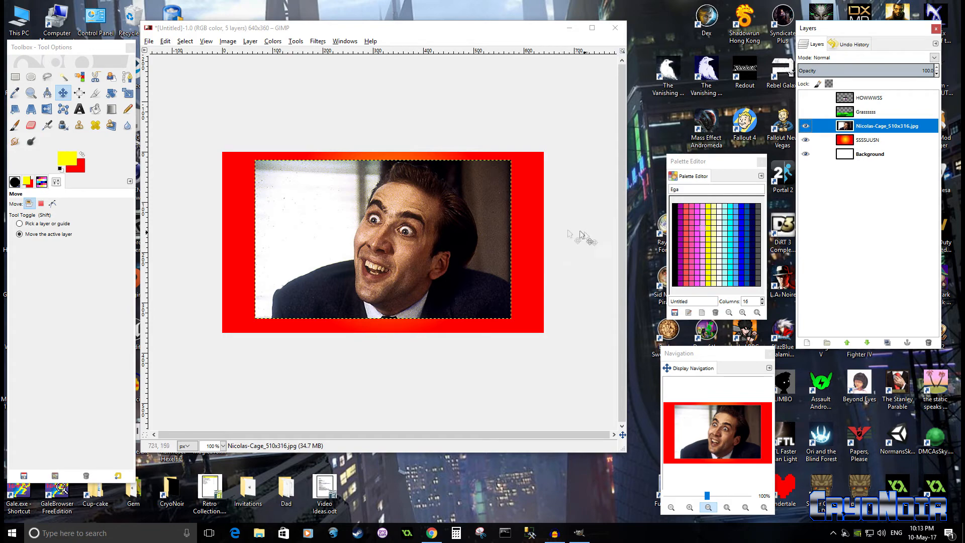
{"action": "scroll", "coordinate": [411, 229], "scroll_direction": "up", "scroll_amount": 2}
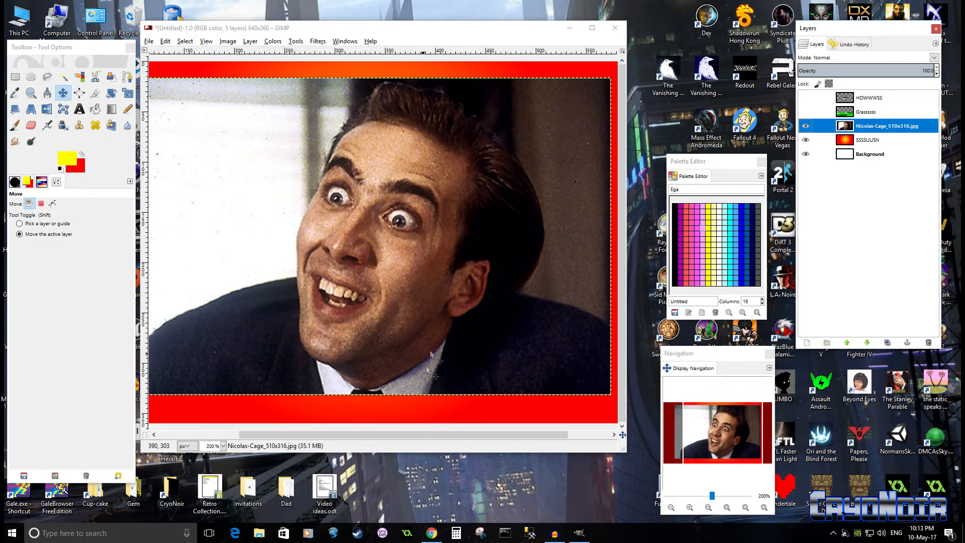
{"action": "scroll", "coordinate": [427, 368], "scroll_direction": "down", "scroll_amount": 2}
{"action": "left_click_drag", "start_coordinate": [433, 272], "coordinate": [557, 351]}
{"action": "scroll", "coordinate": [524, 324], "scroll_direction": "up", "scroll_amount": 1}
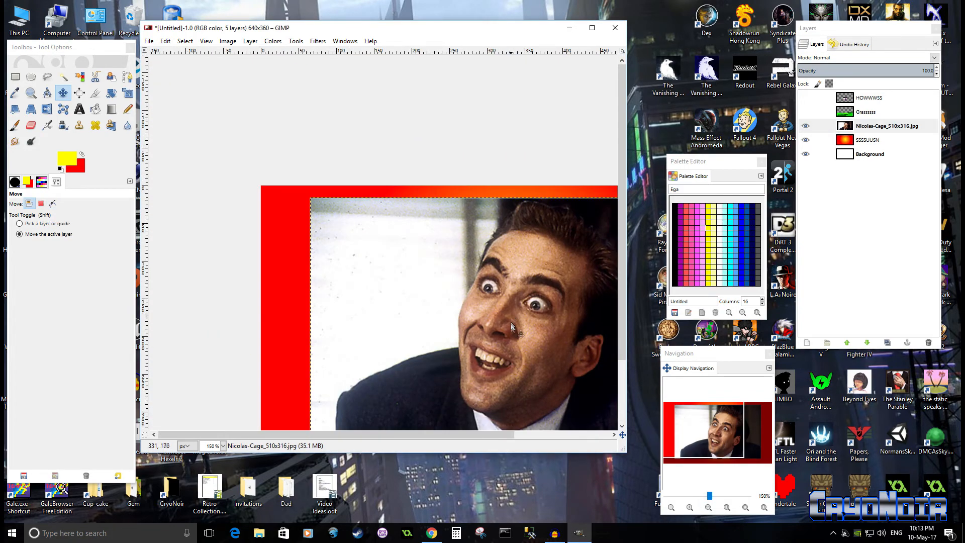
{"action": "scroll", "coordinate": [511, 327], "scroll_direction": "down", "scroll_amount": 1}
{"action": "scroll", "coordinate": [448, 272], "scroll_direction": "up", "scroll_amount": 4}
{"action": "scroll", "coordinate": [448, 272], "scroll_direction": "down", "scroll_amount": 2}
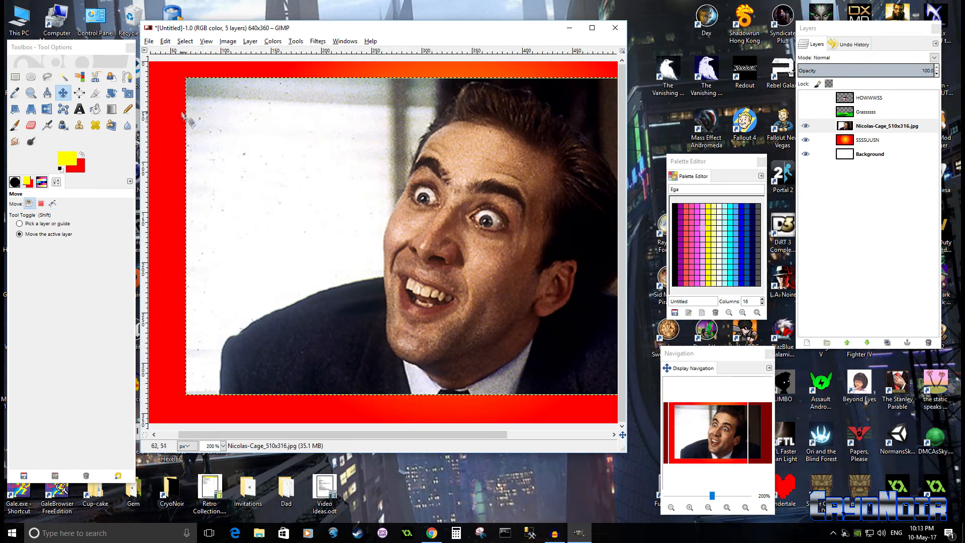
{"action": "left_click", "coordinate": [47, 77]}
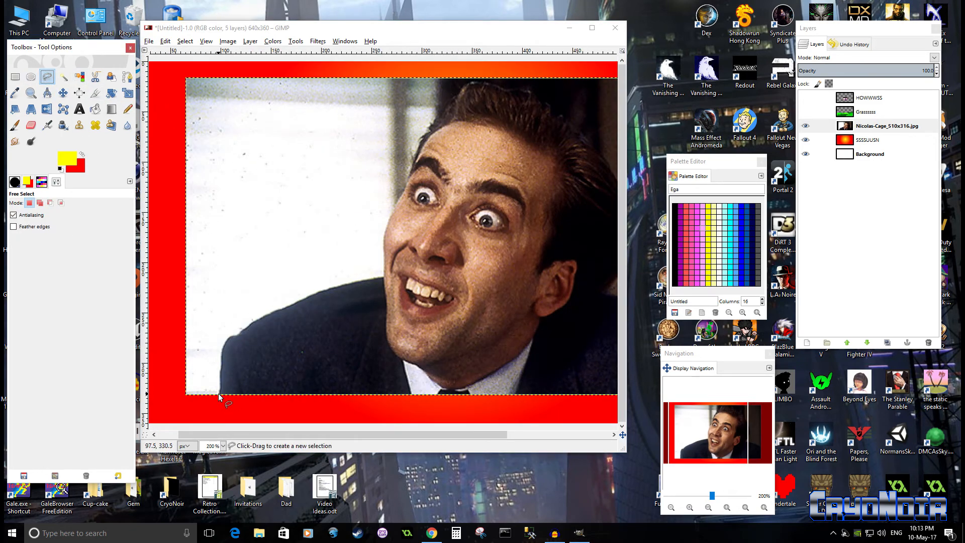
{"action": "mouse_move", "coordinate": [195, 83]}
{"action": "left_mouse_down"}
{"action": "mouse_move", "coordinate": [409, 102]}
{"action": "mouse_move", "coordinate": [395, 156]}
{"action": "mouse_move", "coordinate": [355, 203]}
{"action": "mouse_move", "coordinate": [318, 242]}
{"action": "mouse_move", "coordinate": [216, 303]}
{"action": "mouse_move", "coordinate": [186, 346]}
{"action": "mouse_move", "coordinate": [168, 104]}
{"action": "mouse_move", "coordinate": [180, 79]}
{"action": "mouse_move", "coordinate": [190, 71]}
{"action": "mouse_move", "coordinate": [324, 70]}
{"action": "mouse_move", "coordinate": [406, 95]}
{"action": "left_mouse_up"}
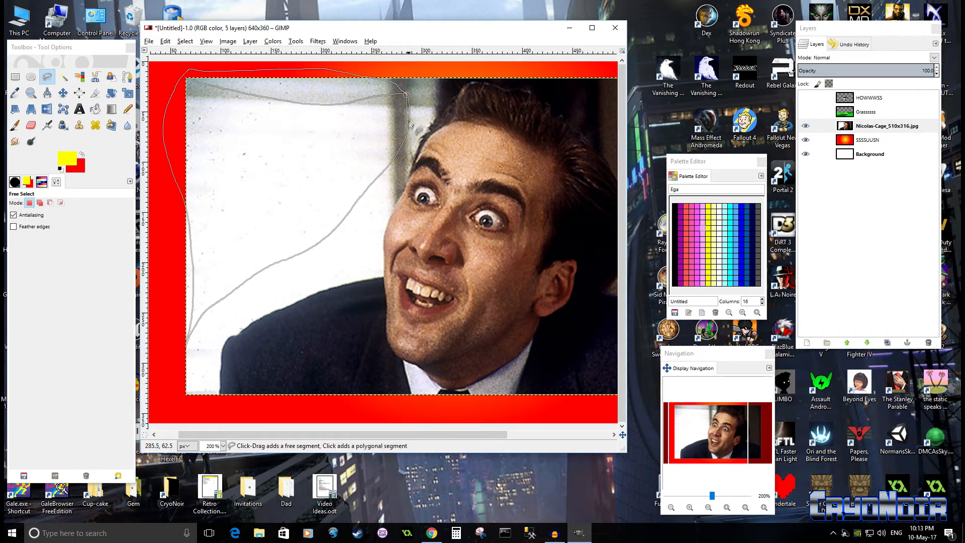
{"action": "left_click", "coordinate": [381, 176]}
{"action": "left_click", "coordinate": [405, 93]}
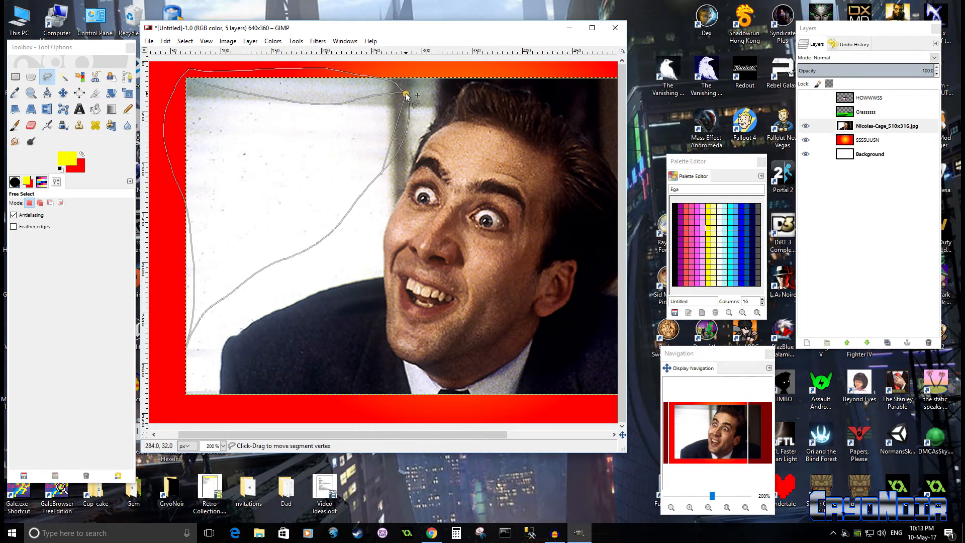
{"action": "key", "text": "ctrl+x"}
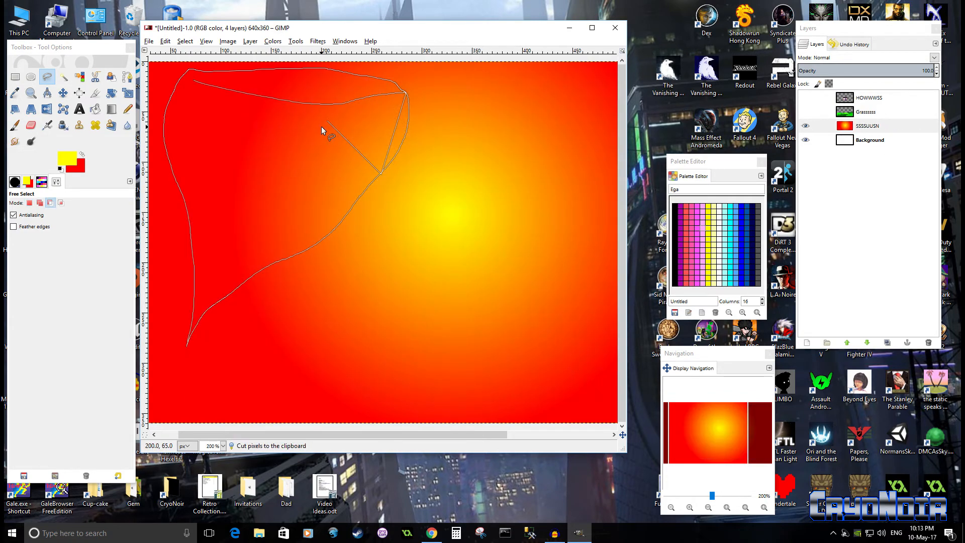
{"action": "key", "text": "ctrl+z"}
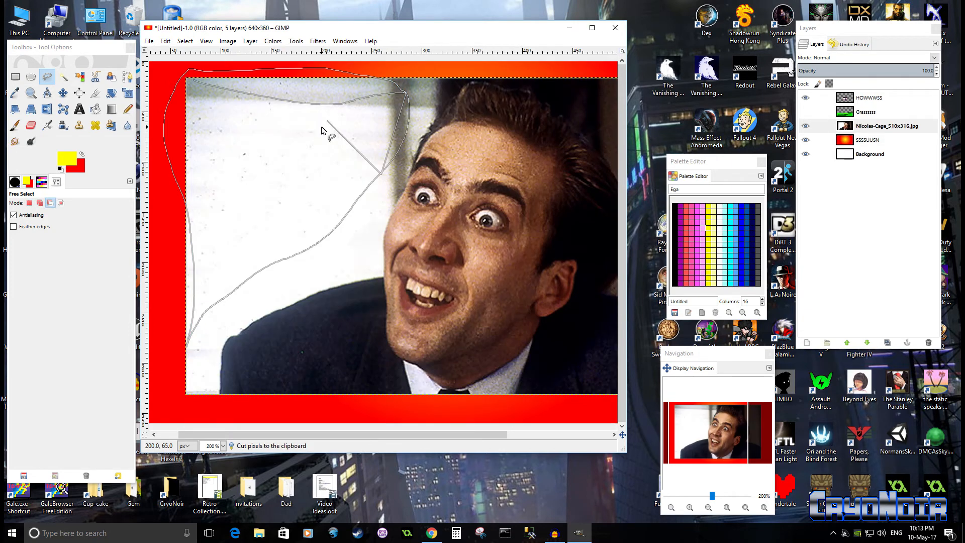
{"action": "key", "text": "ctrl+z"}
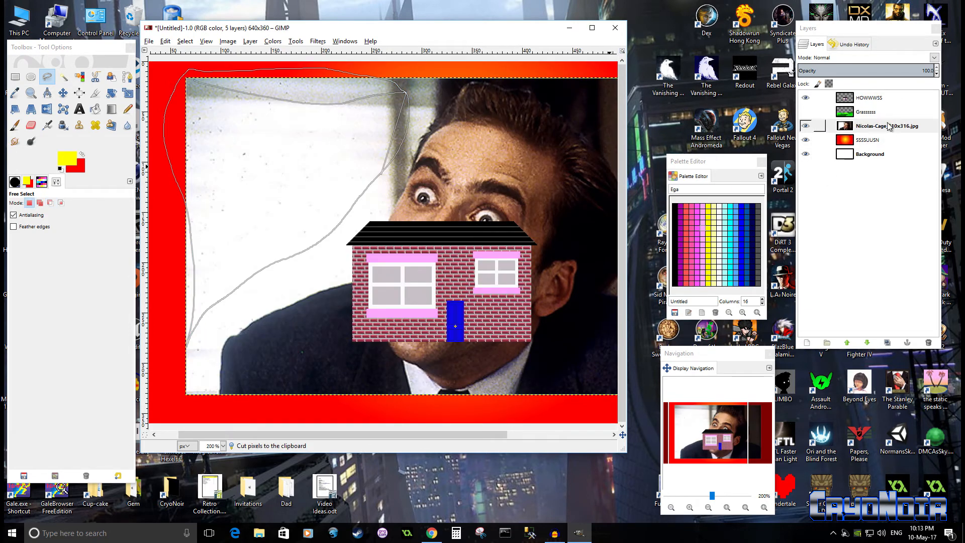
{"action": "left_click", "coordinate": [805, 97]}
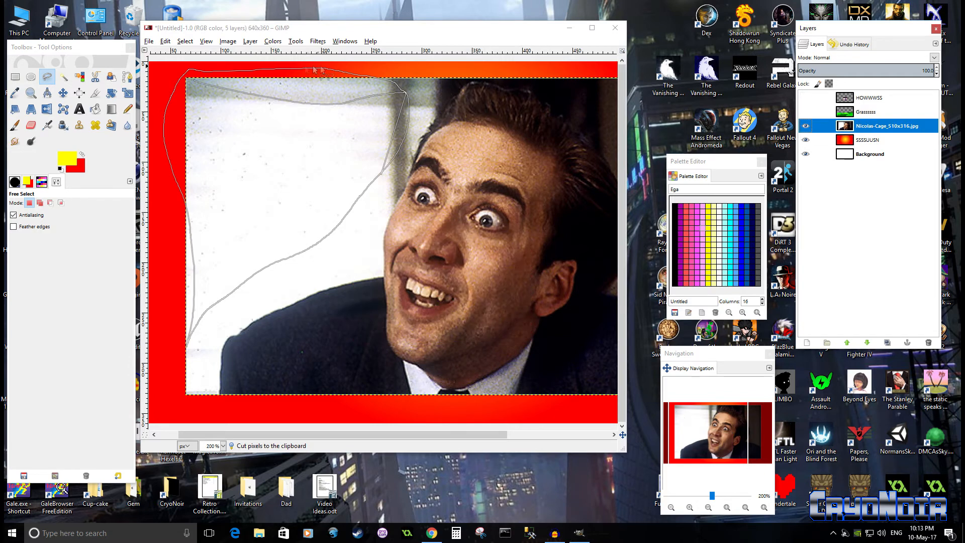
{"action": "left_click", "coordinate": [167, 41]}
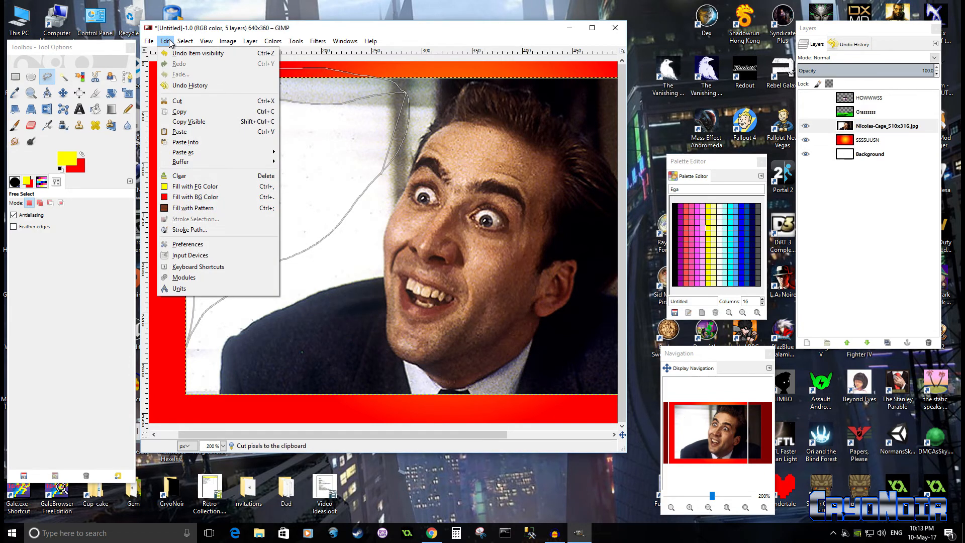
{"action": "left_click", "coordinate": [127, 87]}
{"action": "left_click", "coordinate": [47, 76]}
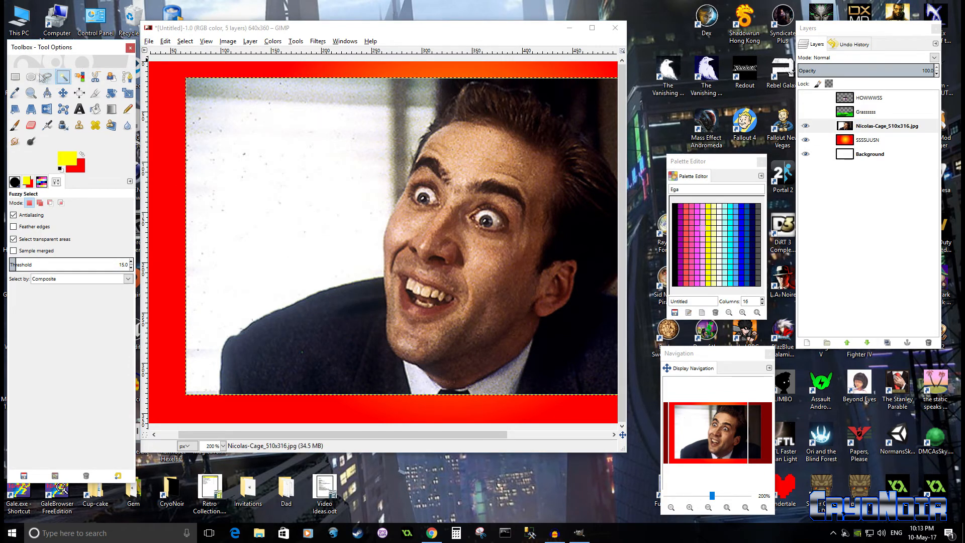
Step: Outline the white background left of the face and shoulder with Free Select and cut it from the photo layer
{"action": "left_click", "coordinate": [47, 76]}
{"action": "mouse_move", "coordinate": [181, 65]}
{"action": "left_mouse_down"}
{"action": "mouse_move", "coordinate": [352, 69]}
{"action": "mouse_move", "coordinate": [423, 89]}
{"action": "left_mouse_up"}
{"action": "mouse_move", "coordinate": [388, 157]}
{"action": "left_mouse_down"}
{"action": "mouse_move", "coordinate": [351, 257]}
{"action": "mouse_move", "coordinate": [260, 289]}
{"action": "mouse_move", "coordinate": [218, 325]}
{"action": "mouse_move", "coordinate": [203, 358]}
{"action": "mouse_move", "coordinate": [200, 407]}
{"action": "mouse_move", "coordinate": [165, 388]}
{"action": "mouse_move", "coordinate": [177, 196]}
{"action": "mouse_move", "coordinate": [170, 80]}
{"action": "left_mouse_up"}
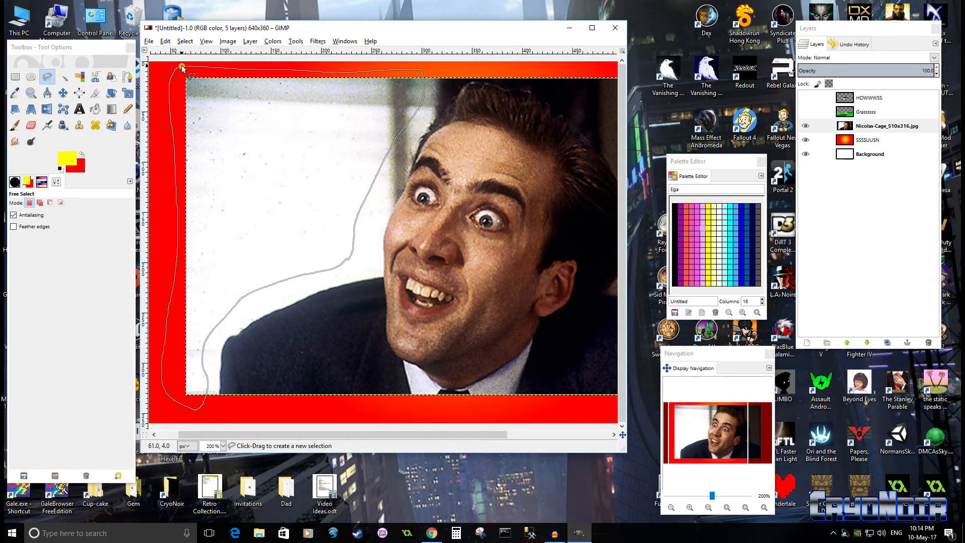
{"action": "left_click_drag", "start_coordinate": [181, 67], "coordinate": [182, 68]}
{"action": "key", "text": "ctrl"}
{"action": "key", "text": "ctrl+x"}
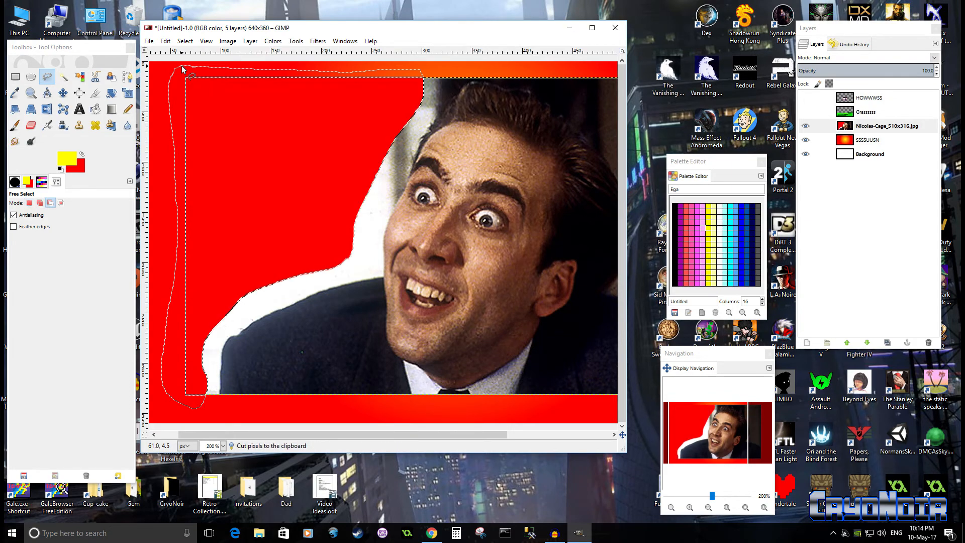
Step: Outline the dark background right of the head freehand, down to the shoulder, and cut it from the photo layer
{"action": "left_click_drag", "start_coordinate": [452, 250], "coordinate": [175, 227]}
{"action": "left_click_drag", "start_coordinate": [336, 240], "coordinate": [361, 366]}
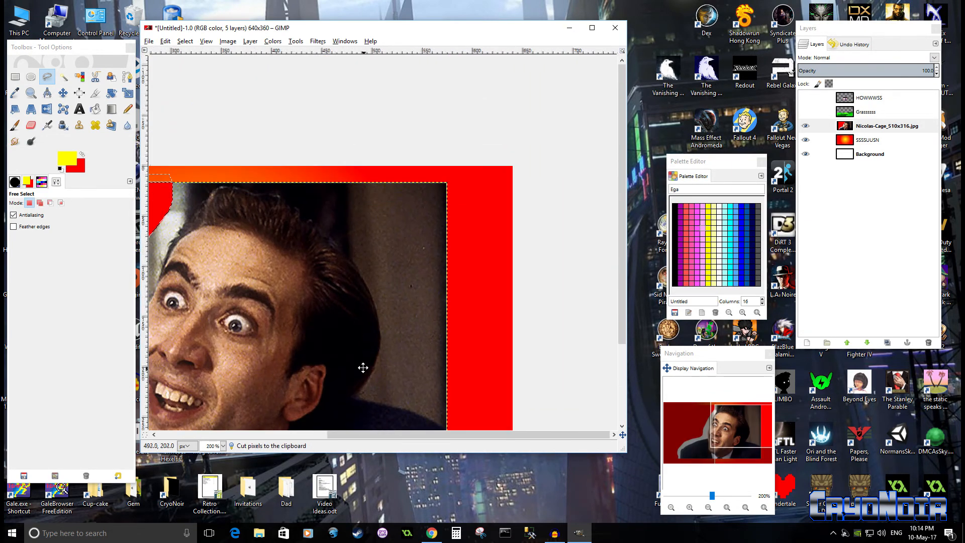
{"action": "left_click", "coordinate": [295, 176]}
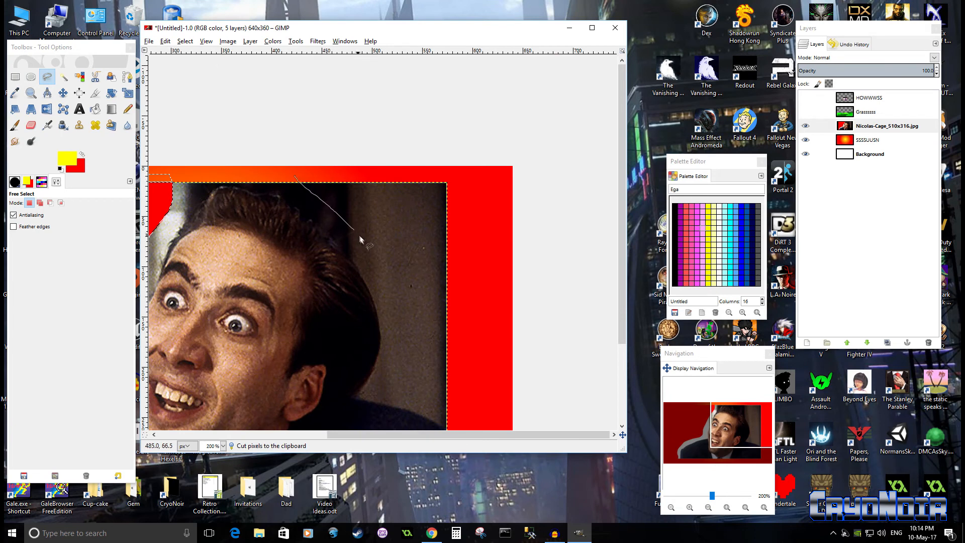
{"action": "mouse_move", "coordinate": [400, 318]}
{"action": "left_mouse_down"}
{"action": "mouse_move", "coordinate": [388, 371]}
{"action": "mouse_move", "coordinate": [469, 403]}
{"action": "mouse_move", "coordinate": [478, 263]}
{"action": "left_mouse_up"}
{"action": "left_click_drag", "start_coordinate": [342, 170], "coordinate": [296, 177]}
{"action": "key", "text": "ctrl+x"}
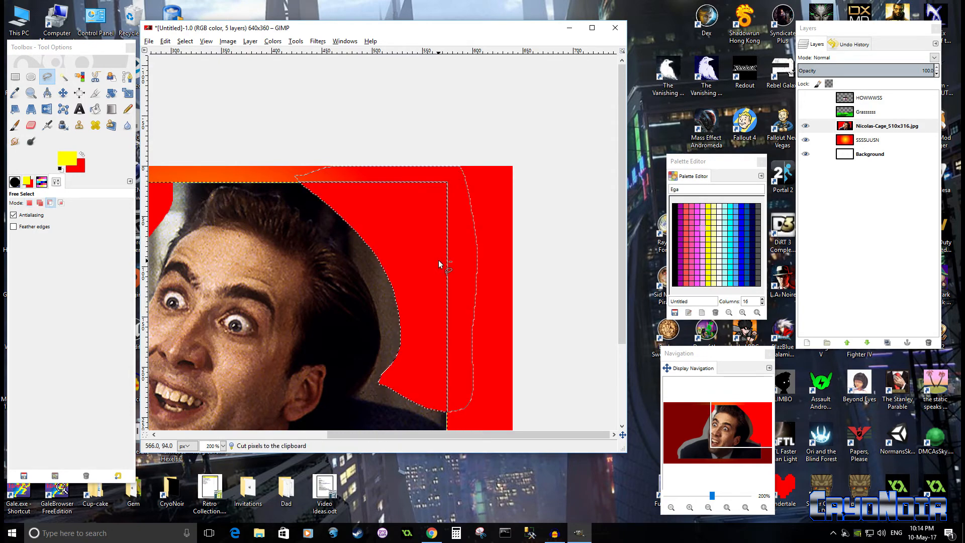
Step: Switch to the Eraser with a brush size of 20 and clear the active selection
{"action": "scroll", "coordinate": [455, 303], "scroll_direction": "down", "scroll_amount": 4}
{"action": "scroll", "coordinate": [578, 232], "scroll_direction": "left", "scroll_amount": 10}
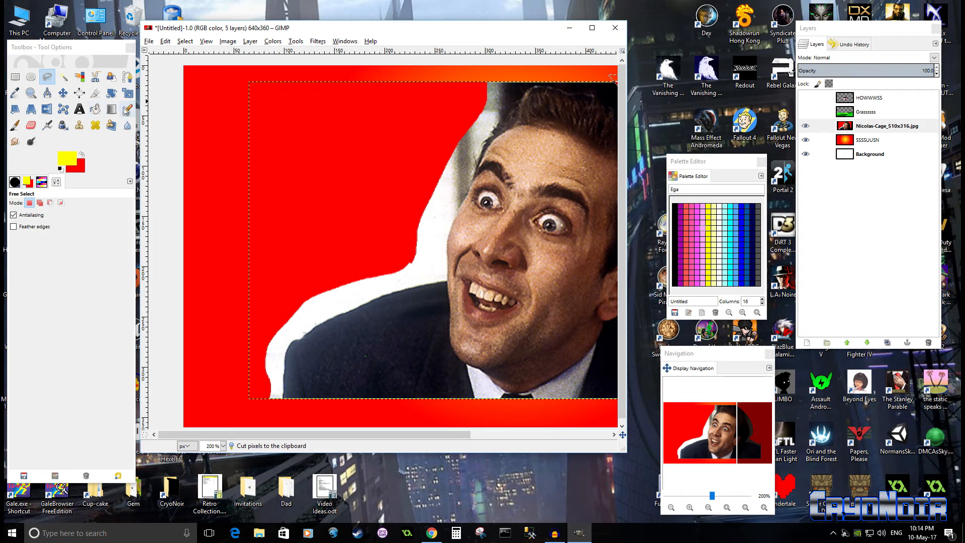
{"action": "left_click", "coordinate": [31, 126]}
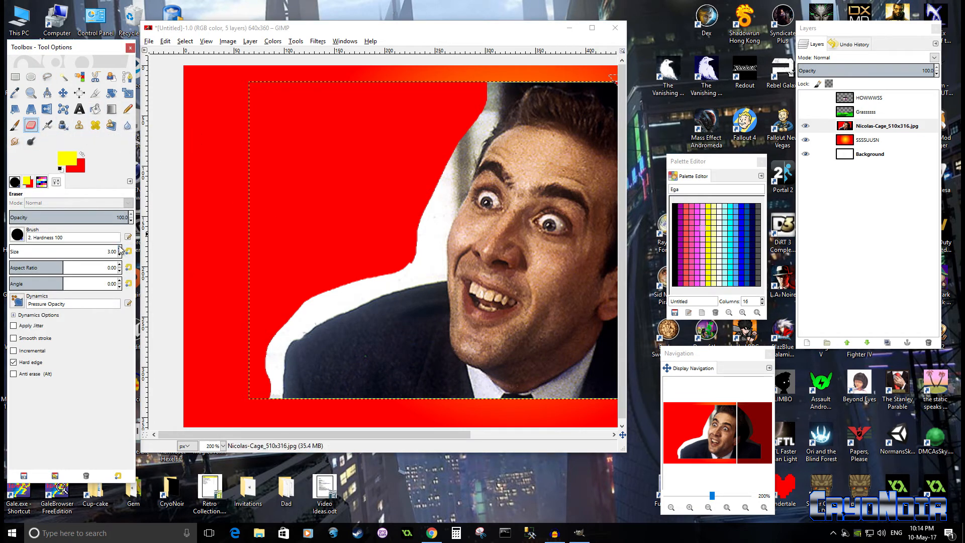
{"action": "scroll", "coordinate": [120, 250], "scroll_direction": "up", "scroll_amount": 6}
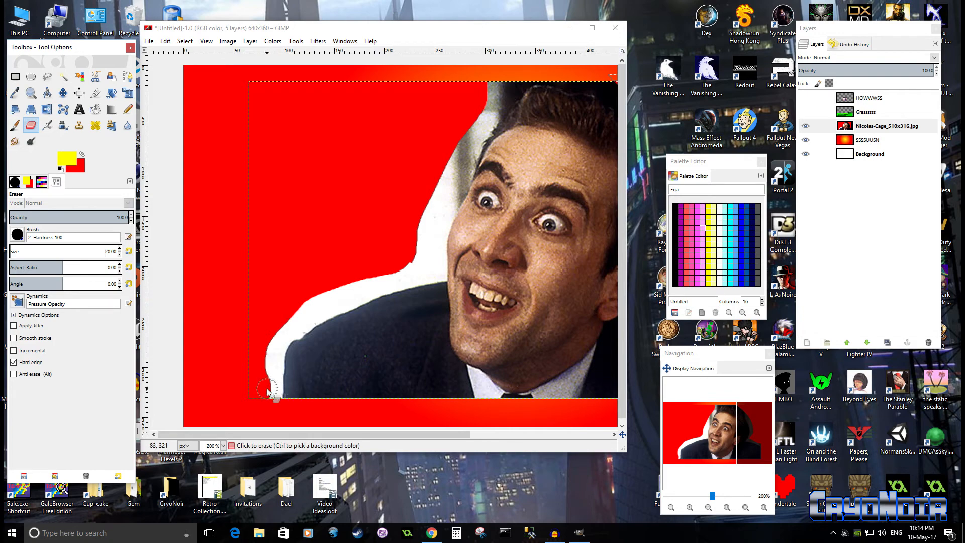
{"action": "scroll", "coordinate": [270, 391], "scroll_direction": "up", "scroll_amount": 6}
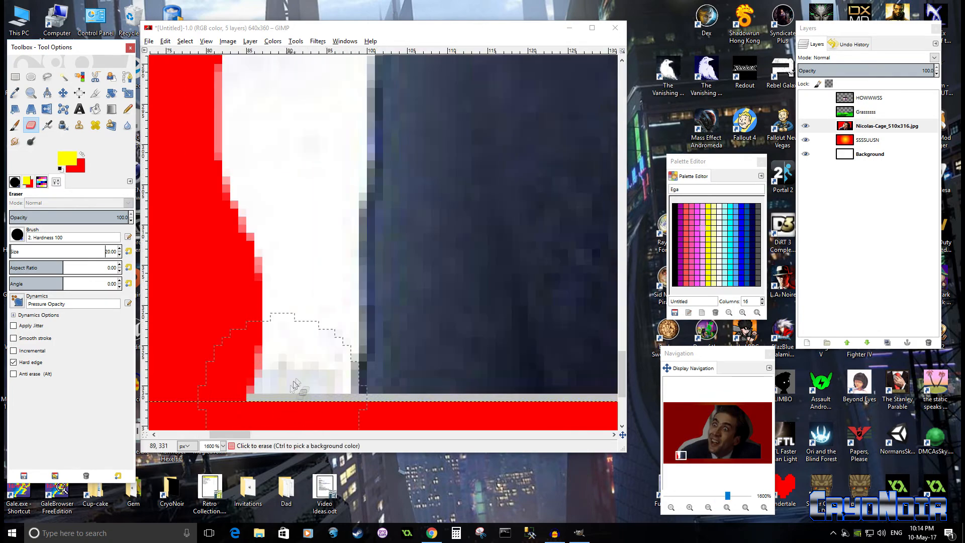
{"action": "left_click", "coordinate": [276, 378]}
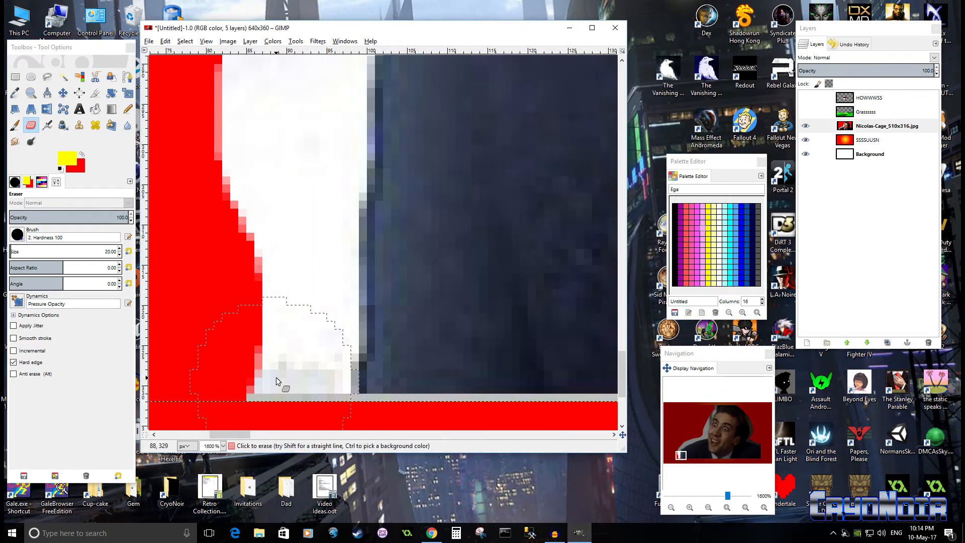
{"action": "left_click", "coordinate": [185, 42]}
{"action": "left_click", "coordinate": [209, 63]}
Step: Erase the white fringe along the outer edge of the jacket sleeve, from the photo's lower edge upward
{"action": "scroll", "coordinate": [275, 378], "scroll_direction": "down", "scroll_amount": 7}
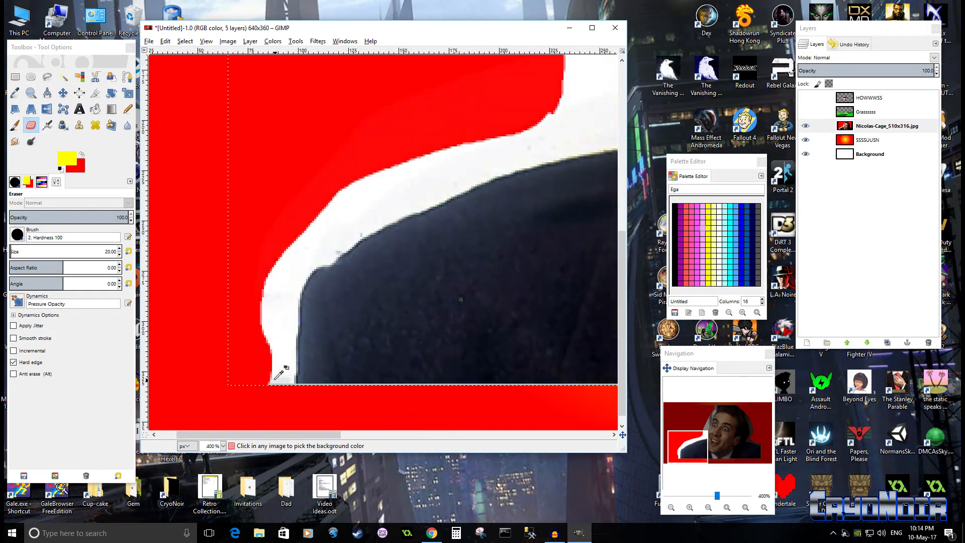
{"action": "scroll", "coordinate": [476, 387], "scroll_direction": "up", "scroll_amount": 4}
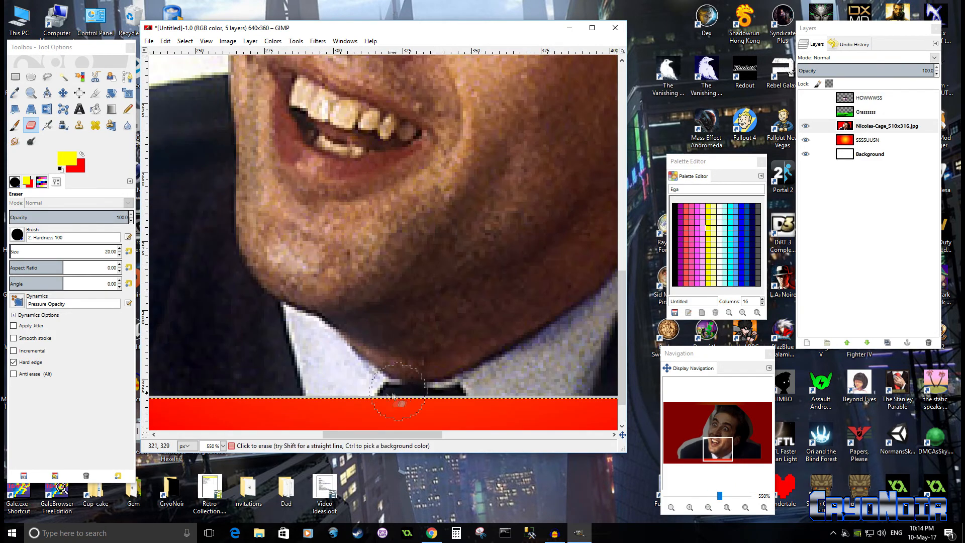
{"action": "scroll", "coordinate": [452, 354], "scroll_direction": "left", "scroll_amount": 4}
{"action": "scroll", "coordinate": [453, 355], "scroll_direction": "left", "scroll_amount": 6}
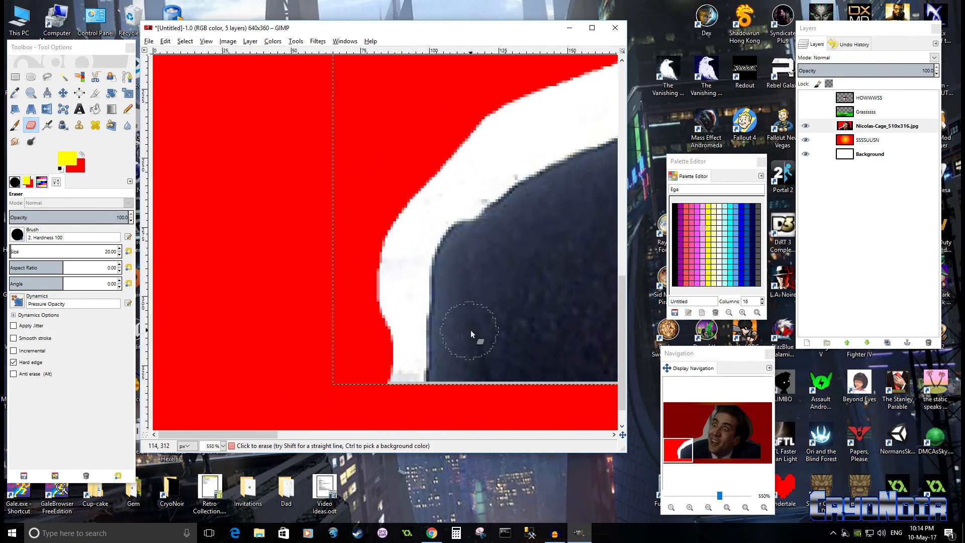
{"action": "scroll", "coordinate": [395, 374], "scroll_direction": "down", "scroll_amount": 4}
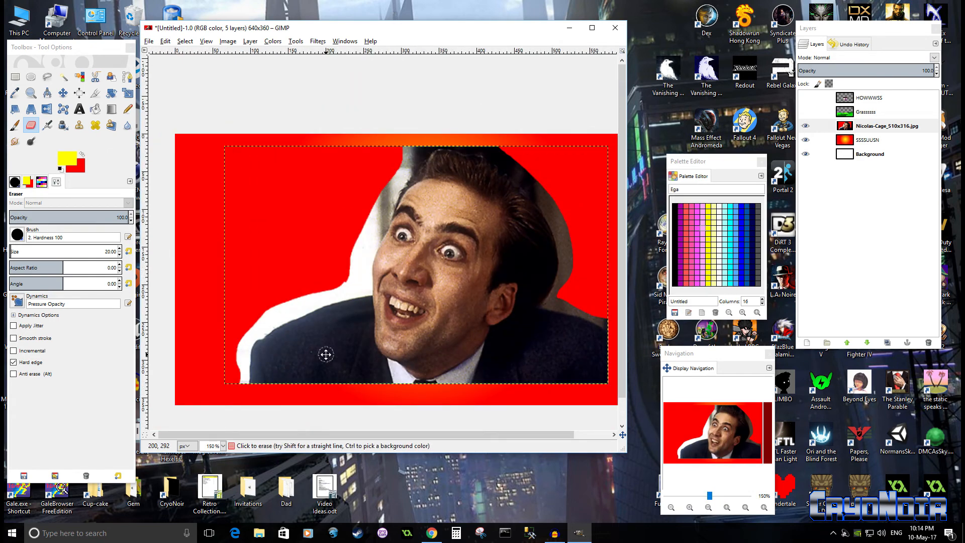
{"action": "scroll", "coordinate": [326, 354], "scroll_direction": "up", "scroll_amount": 3}
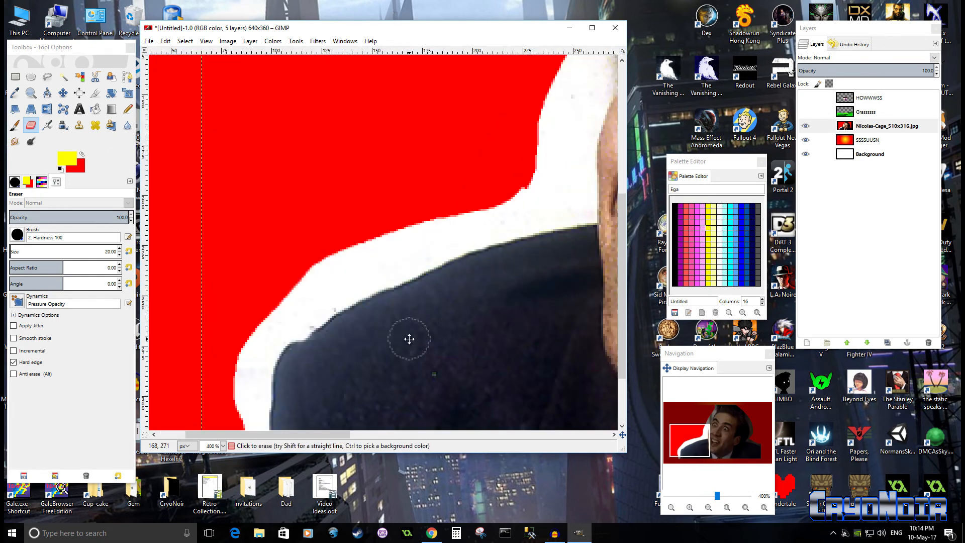
{"action": "left_click_drag", "start_coordinate": [409, 338], "coordinate": [615, 223]}
{"action": "left_click_drag", "start_coordinate": [456, 345], "coordinate": [476, 165]}
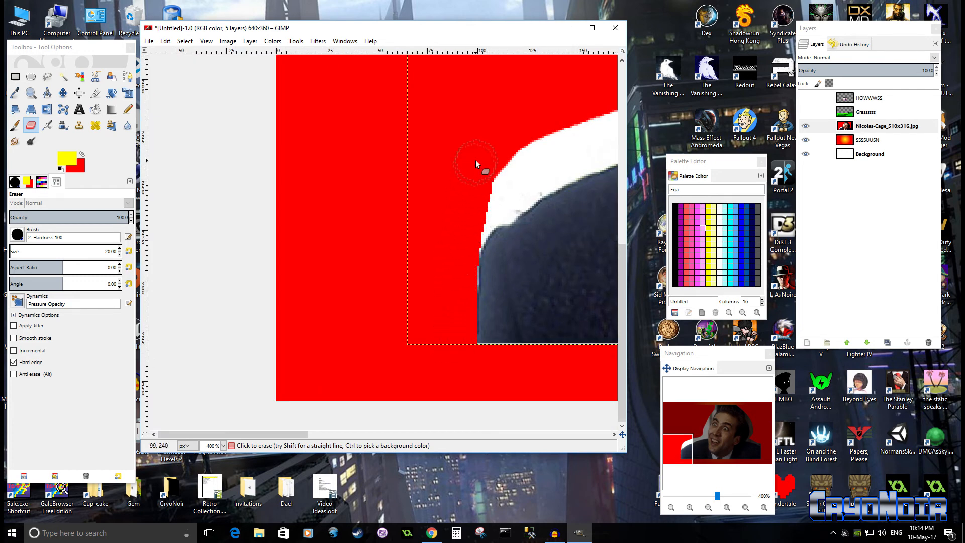
{"action": "left_click_drag", "start_coordinate": [446, 222], "coordinate": [332, 345]}
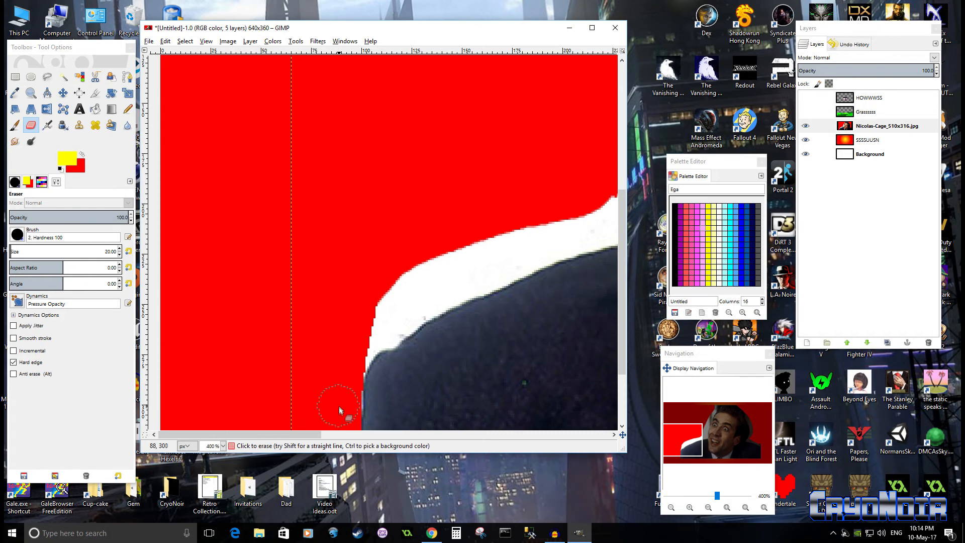
Step: Erase the remaining white fringe along the top of the shoulder up to the jaw
{"action": "mouse_move", "coordinate": [348, 377]}
{"action": "left_mouse_down"}
{"action": "mouse_move", "coordinate": [384, 330]}
{"action": "mouse_move", "coordinate": [441, 282]}
{"action": "mouse_move", "coordinate": [510, 254]}
{"action": "left_mouse_up"}
{"action": "left_click_drag", "start_coordinate": [415, 267], "coordinate": [222, 318]}
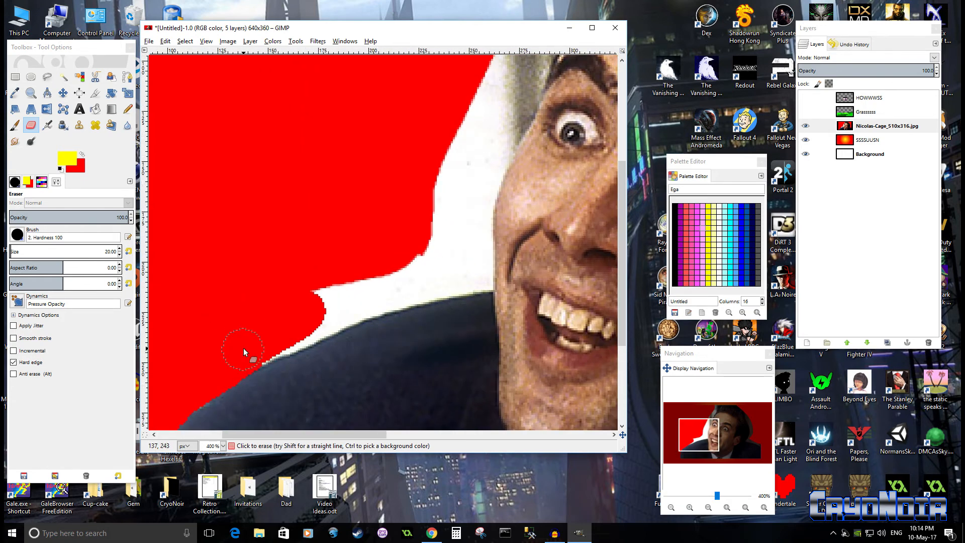
{"action": "mouse_move", "coordinate": [343, 313]}
{"action": "left_mouse_down"}
{"action": "mouse_move", "coordinate": [431, 273]}
{"action": "mouse_move", "coordinate": [263, 300]}
{"action": "left_mouse_up"}
{"action": "mouse_move", "coordinate": [366, 269]}
{"action": "left_mouse_down"}
{"action": "mouse_move", "coordinate": [213, 333]}
{"action": "mouse_move", "coordinate": [252, 358]}
{"action": "mouse_move", "coordinate": [240, 354]}
{"action": "mouse_move", "coordinate": [294, 345]}
{"action": "left_mouse_up"}
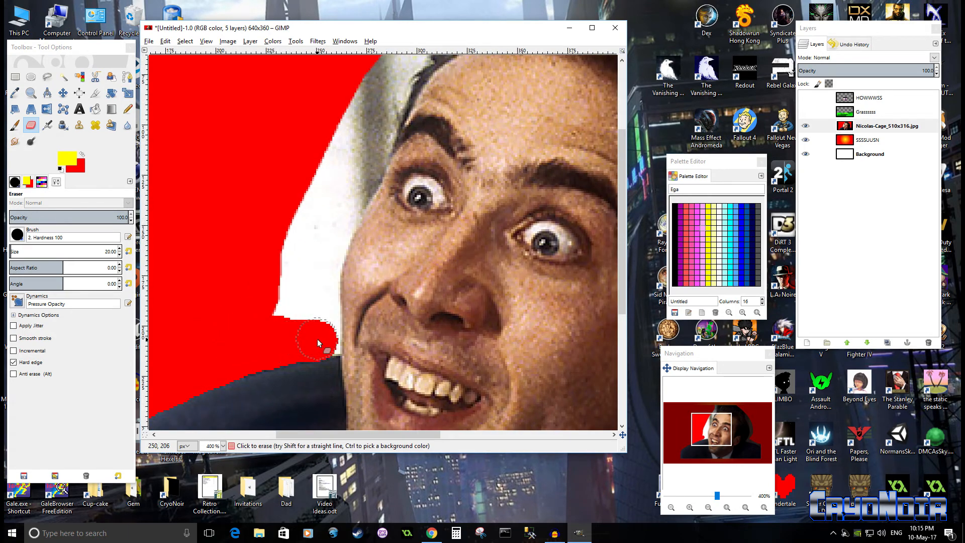
Step: Erase the white strip beside the cheek up to the eyebrow, then clean the spot where jaw meets shoulder with eraser size 5
{"action": "mouse_move", "coordinate": [321, 338]}
{"action": "left_mouse_down"}
{"action": "mouse_move", "coordinate": [303, 234]}
{"action": "mouse_move", "coordinate": [283, 318]}
{"action": "mouse_move", "coordinate": [275, 250]}
{"action": "mouse_move", "coordinate": [354, 94]}
{"action": "left_mouse_up"}
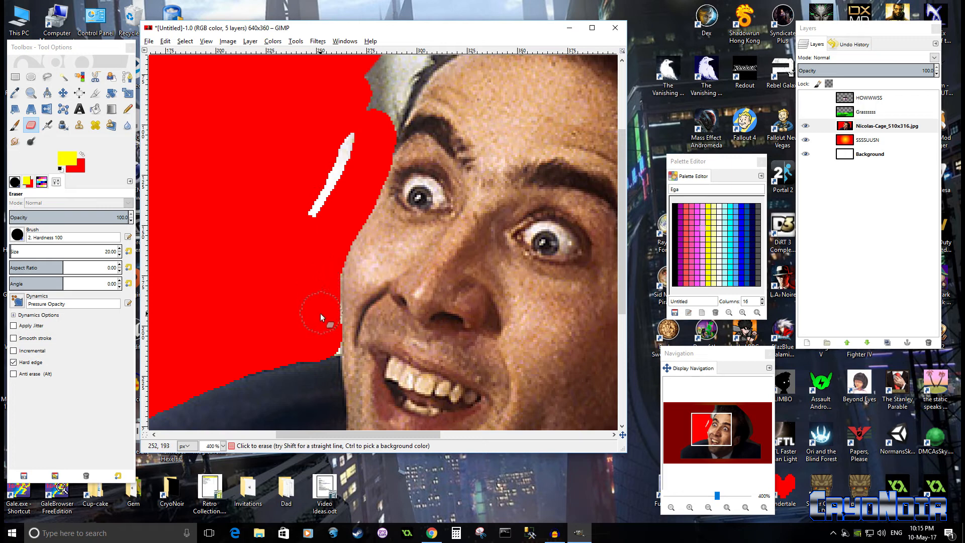
{"action": "mouse_move", "coordinate": [317, 243]}
{"action": "left_mouse_down"}
{"action": "mouse_move", "coordinate": [319, 165]}
{"action": "mouse_move", "coordinate": [342, 114]}
{"action": "mouse_move", "coordinate": [312, 210]}
{"action": "left_mouse_up"}
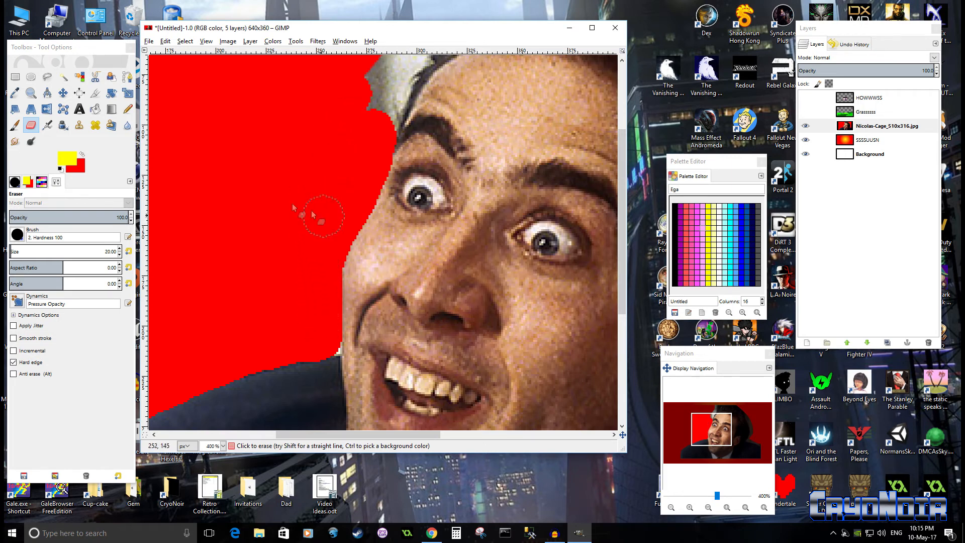
{"action": "left_click", "coordinate": [120, 254]}
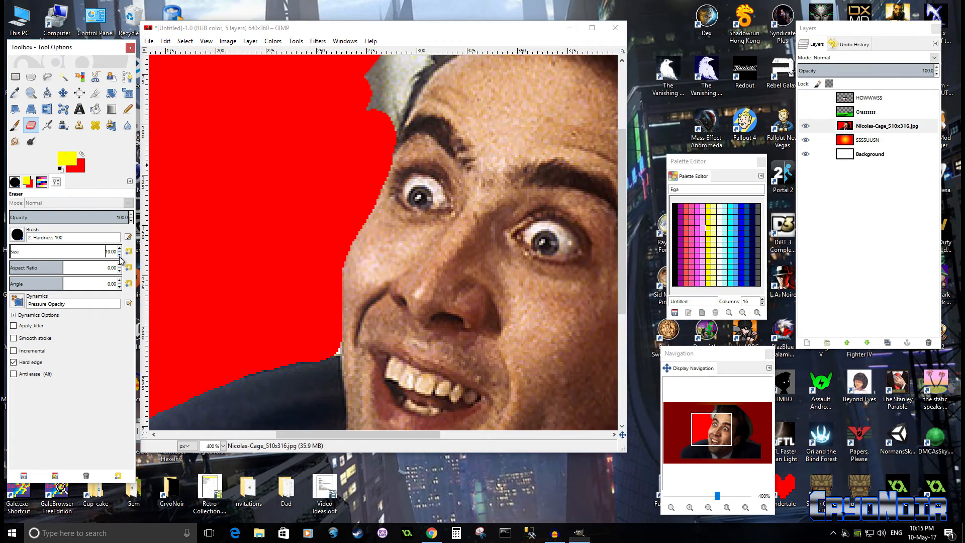
{"action": "left_click", "coordinate": [337, 349]}
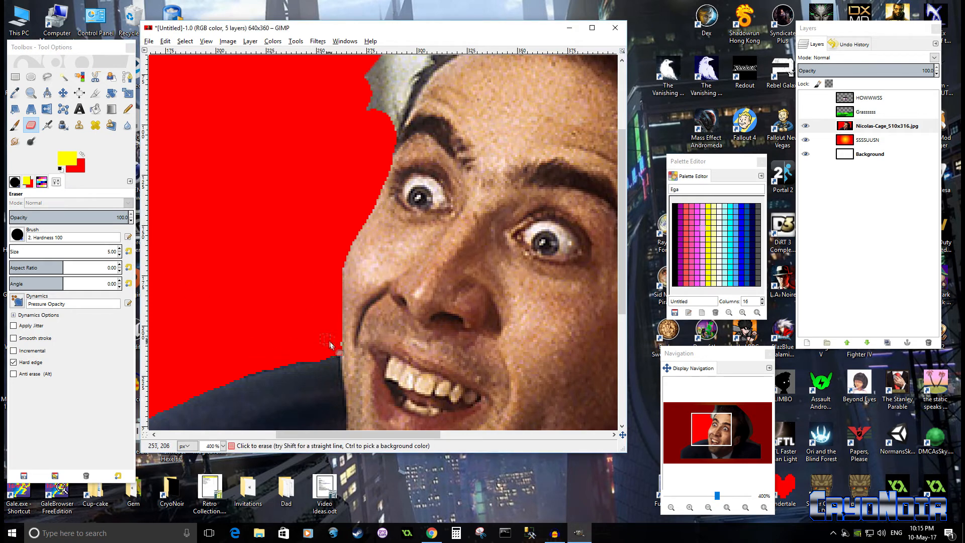
Step: Erase the white patch beside the hair, forehead and eyebrow with the eraser at size 19, including the leftover slivers
{"action": "left_click_drag", "start_coordinate": [358, 239], "coordinate": [227, 440]}
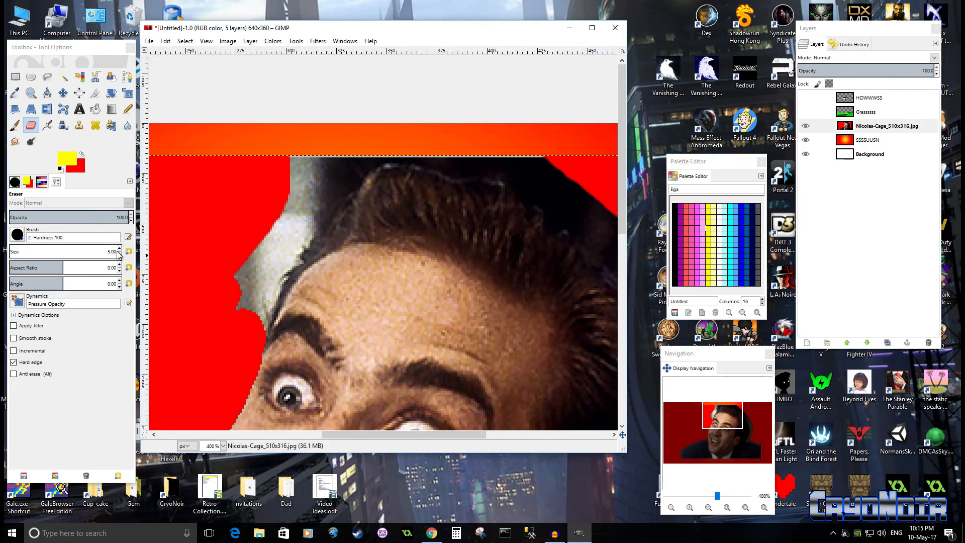
{"action": "left_click", "coordinate": [120, 249]}
{"action": "mouse_move", "coordinate": [304, 164]}
{"action": "left_mouse_down"}
{"action": "mouse_move", "coordinate": [318, 158]}
{"action": "mouse_move", "coordinate": [285, 196]}
{"action": "mouse_move", "coordinate": [365, 154]}
{"action": "left_mouse_up"}
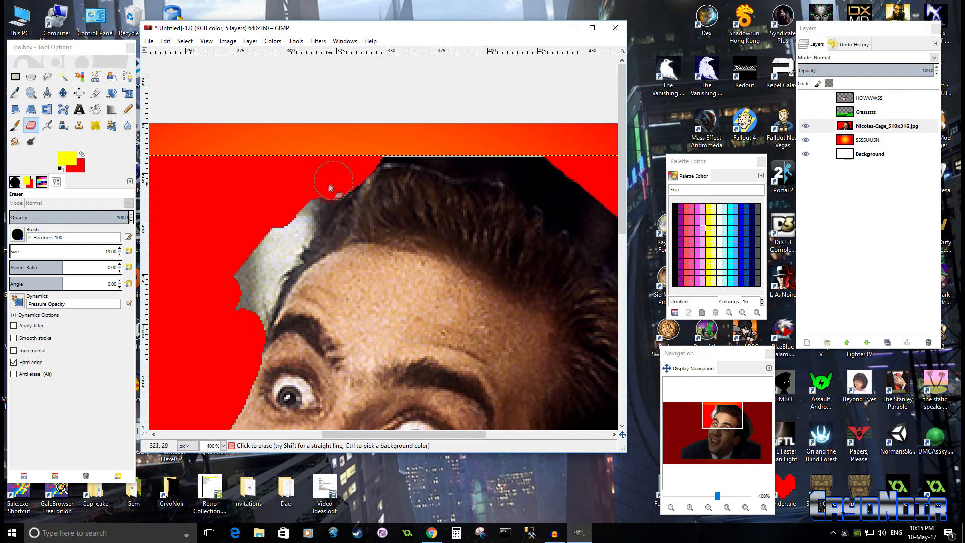
{"action": "mouse_move", "coordinate": [306, 210]}
{"action": "left_mouse_down"}
{"action": "mouse_move", "coordinate": [275, 251]}
{"action": "mouse_move", "coordinate": [304, 209]}
{"action": "mouse_move", "coordinate": [349, 172]}
{"action": "left_mouse_up"}
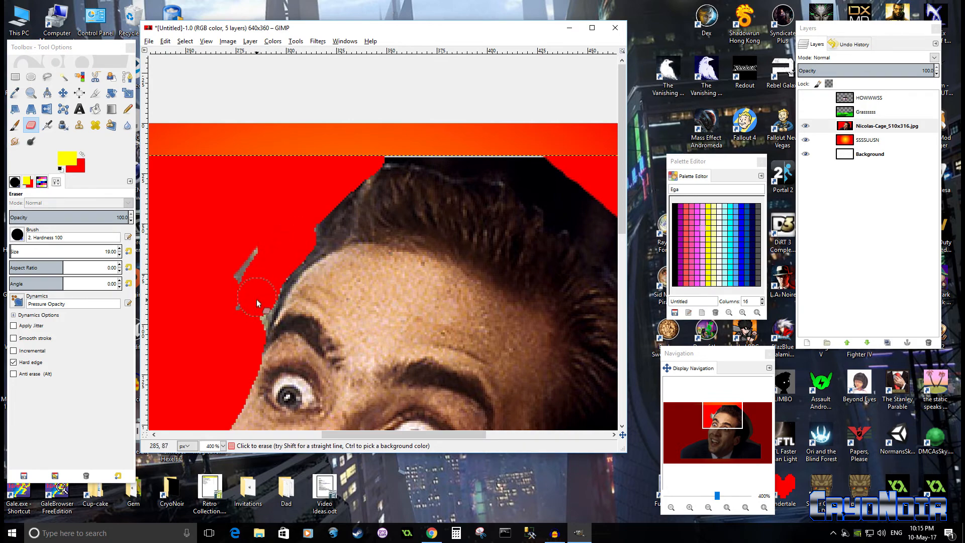
{"action": "left_click_drag", "start_coordinate": [246, 334], "coordinate": [259, 234]}
{"action": "left_click_drag", "start_coordinate": [277, 201], "coordinate": [216, 253]}
Step: Erase the brown background fringe behind the head, down to the neck and along the shoulder to the photo's edge
{"action": "mouse_move", "coordinate": [337, 219]}
{"action": "left_mouse_down"}
{"action": "mouse_move", "coordinate": [483, 259]}
{"action": "mouse_move", "coordinate": [545, 304]}
{"action": "left_mouse_up"}
{"action": "mouse_move", "coordinate": [274, 225]}
{"action": "left_mouse_down"}
{"action": "mouse_move", "coordinate": [379, 233]}
{"action": "mouse_move", "coordinate": [515, 299]}
{"action": "mouse_move", "coordinate": [354, 151]}
{"action": "mouse_move", "coordinate": [422, 250]}
{"action": "mouse_move", "coordinate": [440, 276]}
{"action": "mouse_move", "coordinate": [454, 248]}
{"action": "mouse_move", "coordinate": [373, 94]}
{"action": "left_mouse_up"}
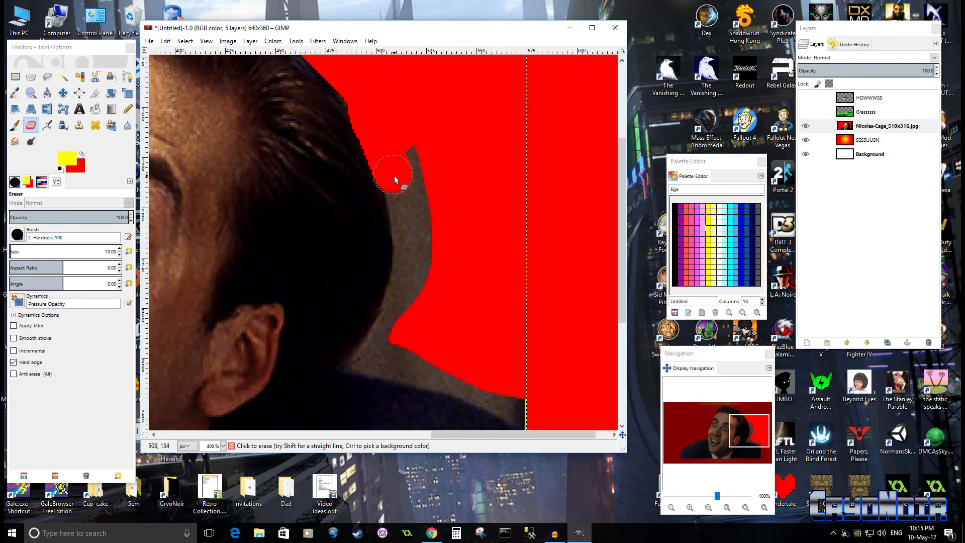
{"action": "mouse_move", "coordinate": [405, 222]}
{"action": "left_mouse_down"}
{"action": "mouse_move", "coordinate": [408, 278]}
{"action": "mouse_move", "coordinate": [424, 144]}
{"action": "left_mouse_up"}
{"action": "left_click_drag", "start_coordinate": [437, 282], "coordinate": [416, 151]}
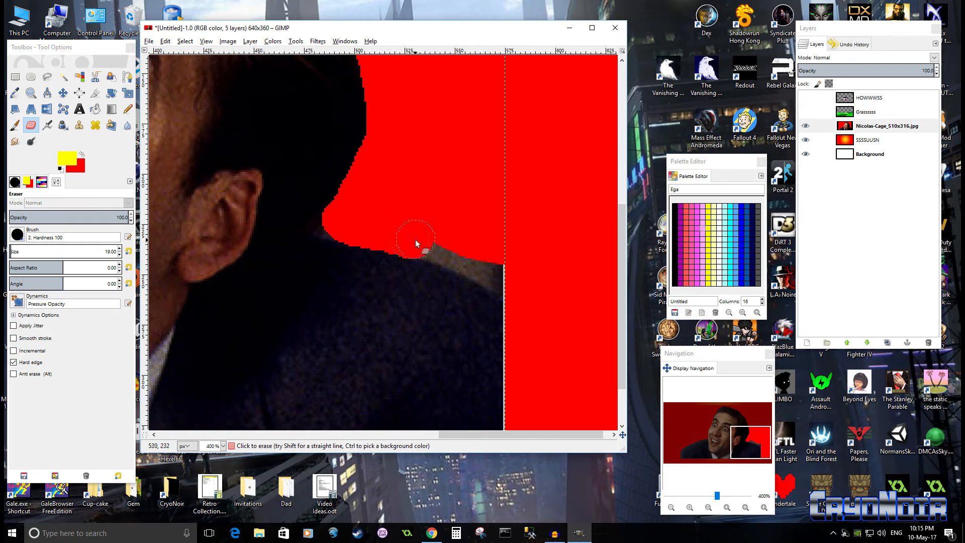
{"action": "mouse_move", "coordinate": [451, 255]}
{"action": "left_mouse_down"}
{"action": "mouse_move", "coordinate": [503, 270]}
{"action": "mouse_move", "coordinate": [518, 285]}
{"action": "mouse_move", "coordinate": [443, 254]}
{"action": "mouse_move", "coordinate": [503, 284]}
{"action": "mouse_move", "coordinate": [553, 337]}
{"action": "left_mouse_up"}
{"action": "scroll", "coordinate": [544, 256], "scroll_direction": "down", "scroll_amount": 6}
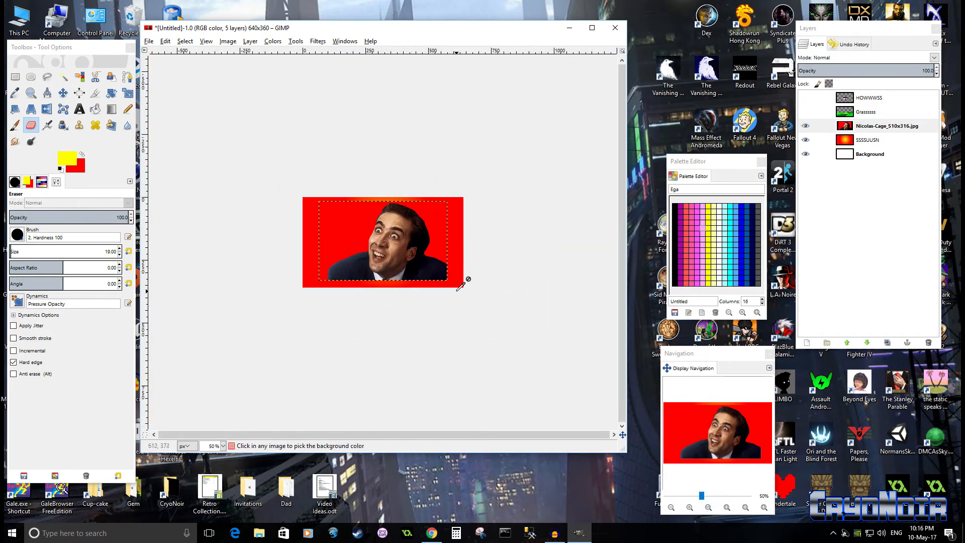
{"action": "scroll", "coordinate": [467, 276], "scroll_direction": "up", "scroll_amount": 3}
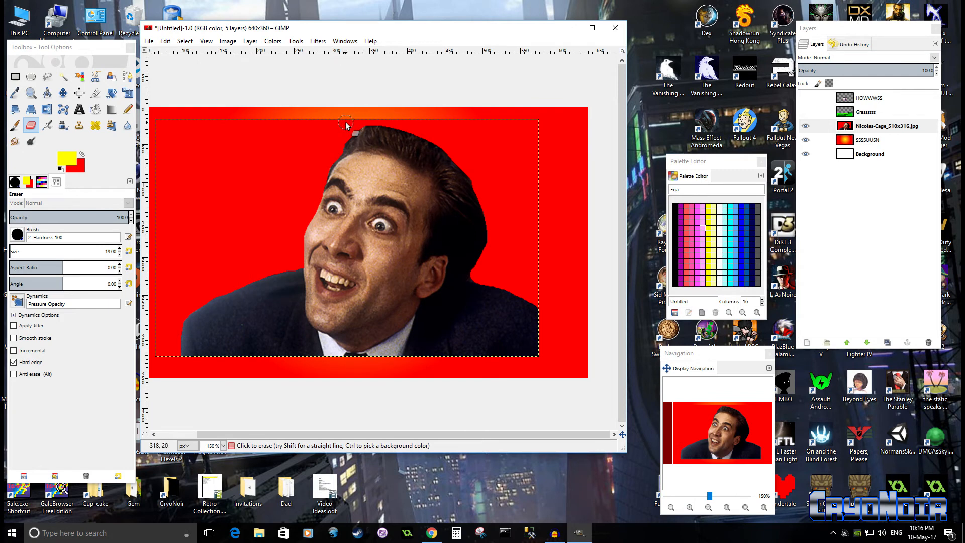
{"action": "scroll", "coordinate": [481, 206], "scroll_direction": "down", "scroll_amount": 2}
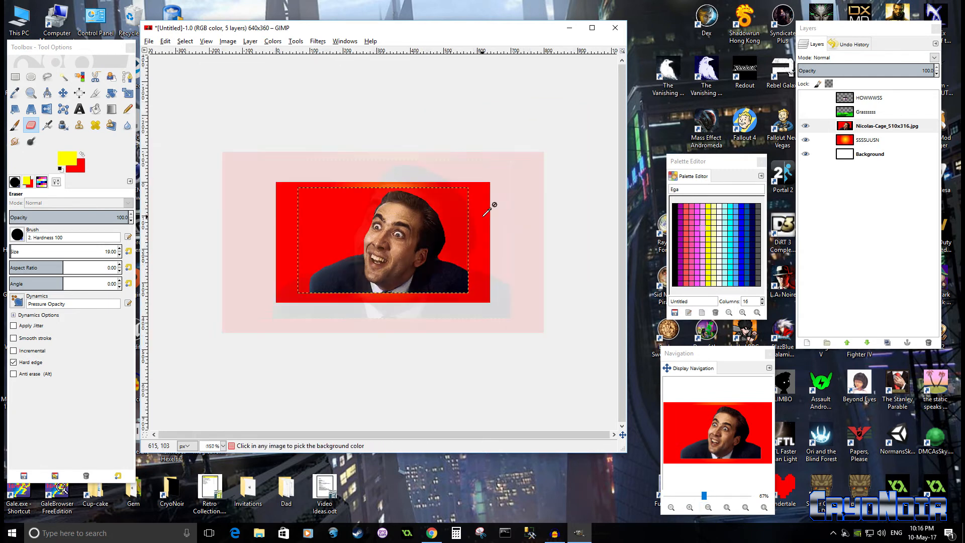
{"action": "scroll", "coordinate": [471, 223], "scroll_direction": "up", "scroll_amount": 2}
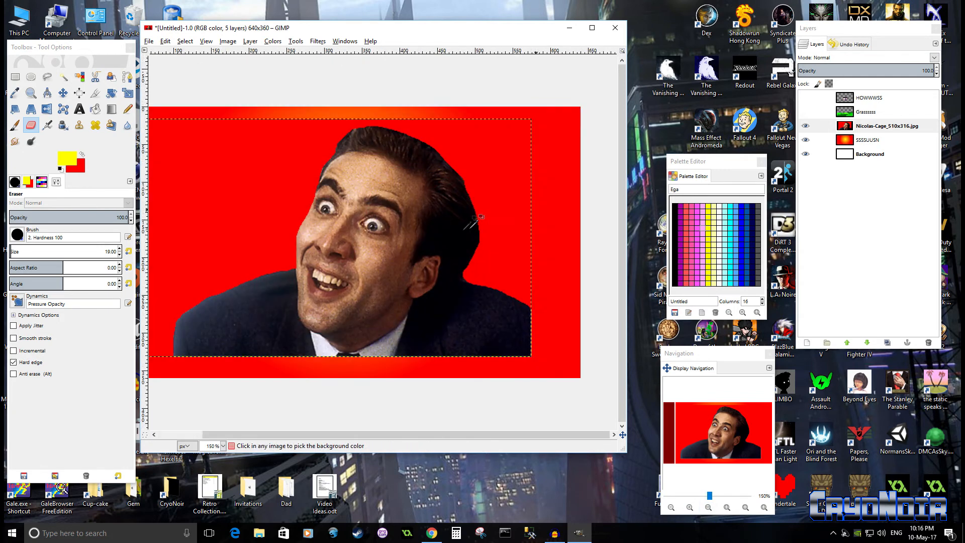
Step: Show the HOWWWSS layer and scale the Nicolas Cage photo layer down to 58 × 37 px
{"action": "left_click", "coordinate": [889, 116]}
{"action": "left_click", "coordinate": [806, 98]}
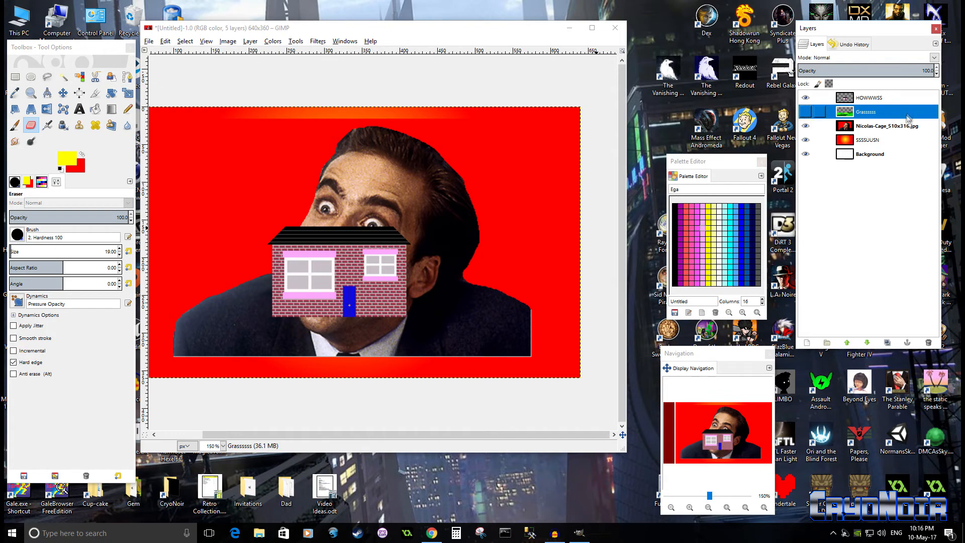
{"action": "left_click", "coordinate": [897, 128]}
{"action": "left_click_drag", "start_coordinate": [396, 250], "coordinate": [461, 238]}
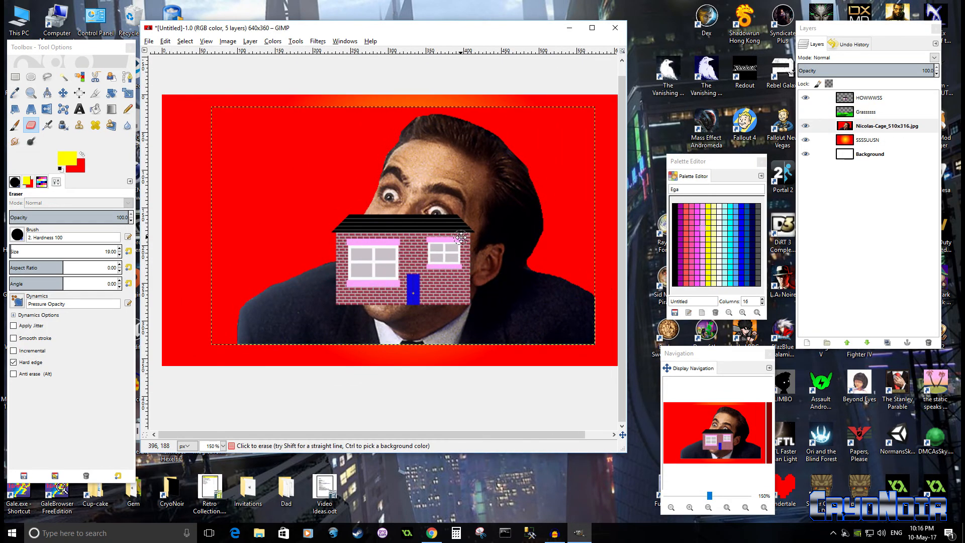
{"action": "left_click", "coordinate": [128, 93]}
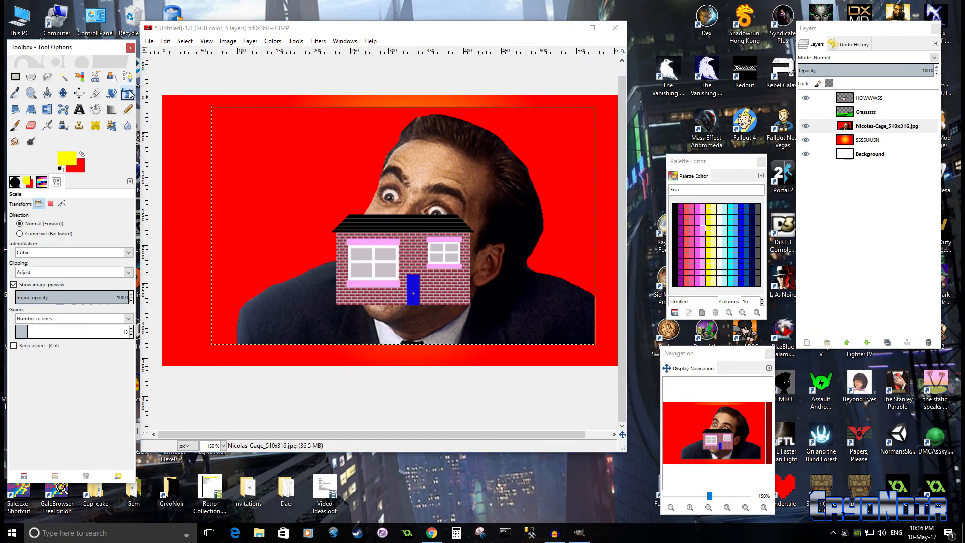
{"action": "left_click", "coordinate": [495, 194]}
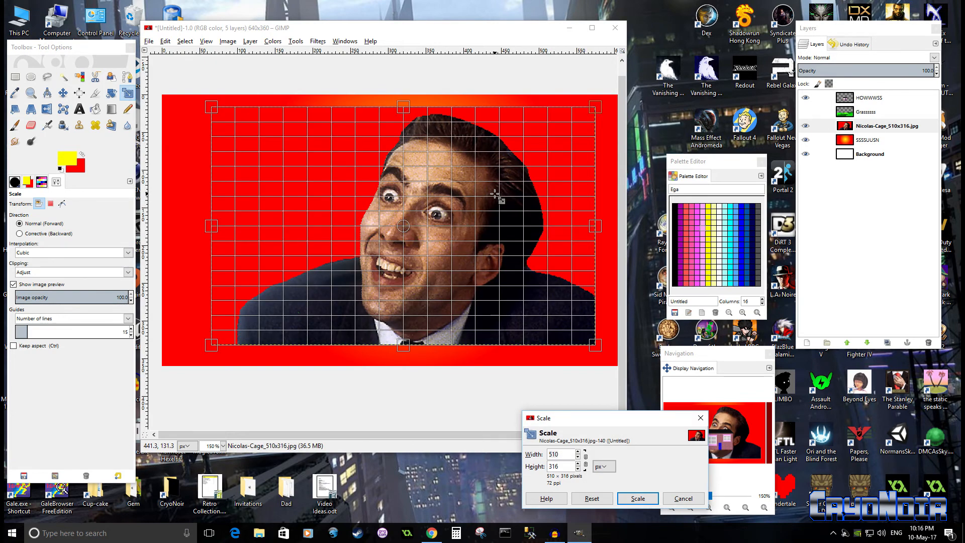
{"action": "left_click_drag", "start_coordinate": [598, 353], "coordinate": [254, 135]}
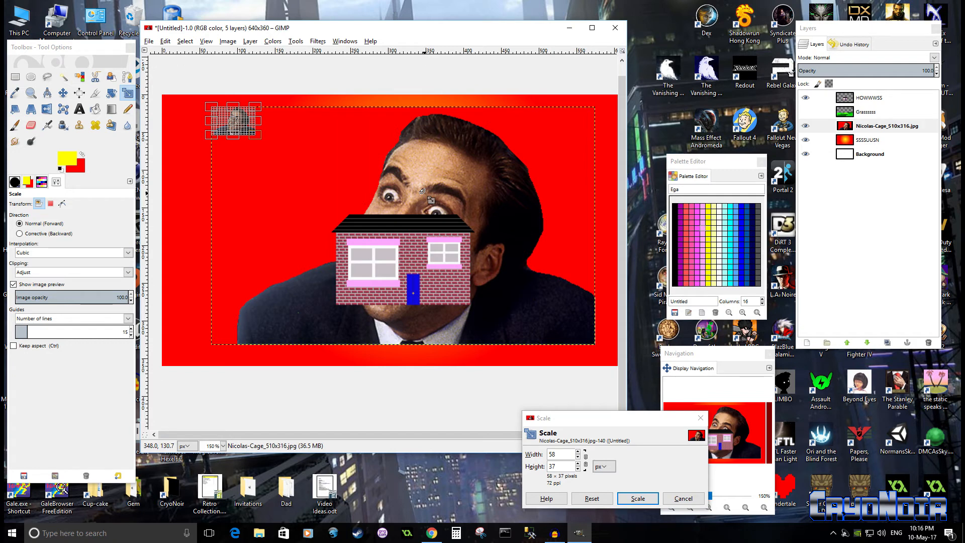
{"action": "left_click", "coordinate": [637, 498]}
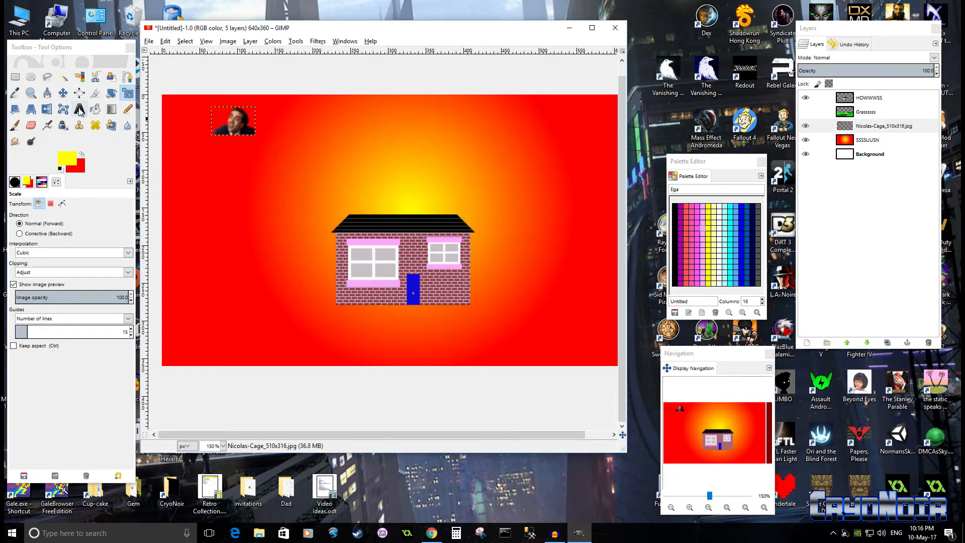
Step: Move the scaled photo down beside the house's roof and raise its layer to the top of the layer stack
{"action": "left_click", "coordinate": [63, 92]}
{"action": "left_click_drag", "start_coordinate": [224, 126], "coordinate": [263, 217]}
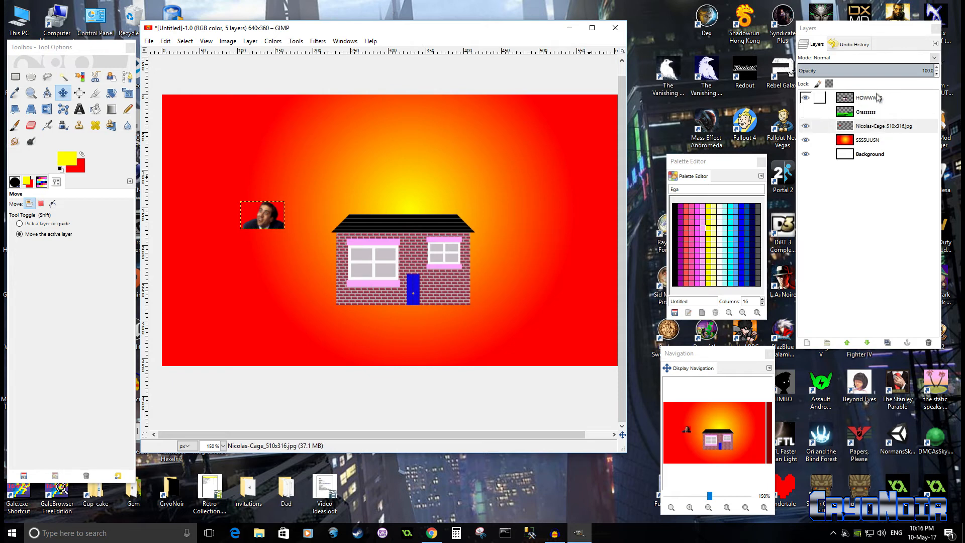
{"action": "left_click_drag", "start_coordinate": [880, 126], "coordinate": [878, 98]}
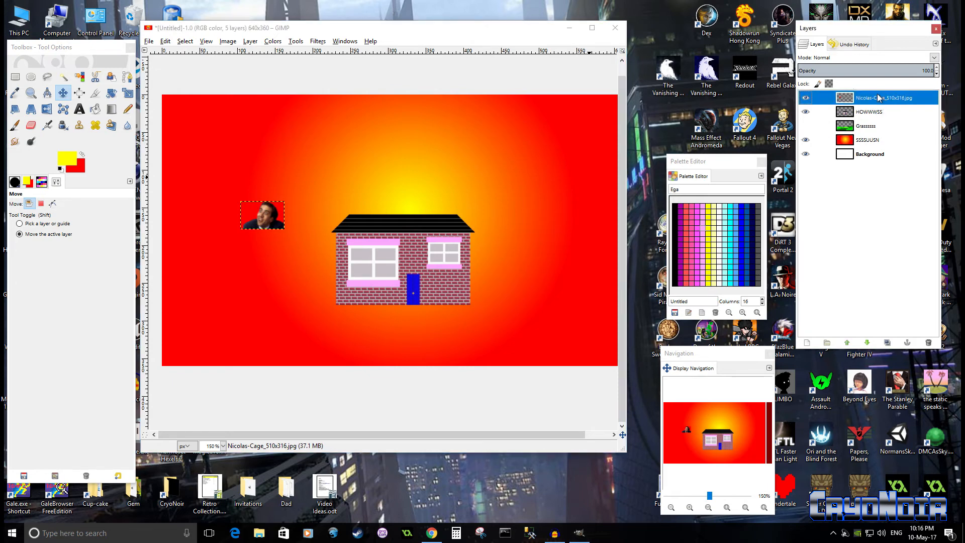
Step: Position the photo over the panes of the house's large window, inside the white frame
{"action": "left_click_drag", "start_coordinate": [262, 217], "coordinate": [370, 265]}
{"action": "scroll", "coordinate": [373, 265], "scroll_direction": "up", "scroll_amount": 4}
{"action": "scroll", "coordinate": [413, 291], "scroll_direction": "down", "scroll_amount": 6}
{"action": "scroll", "coordinate": [412, 290], "scroll_direction": "down", "scroll_amount": 1}
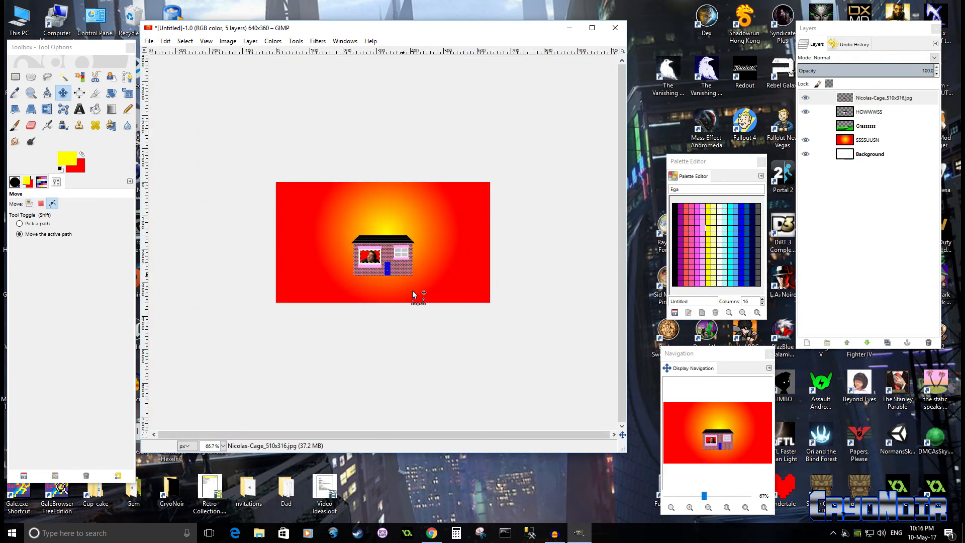
{"action": "scroll", "coordinate": [412, 282], "scroll_direction": "up", "scroll_amount": 1}
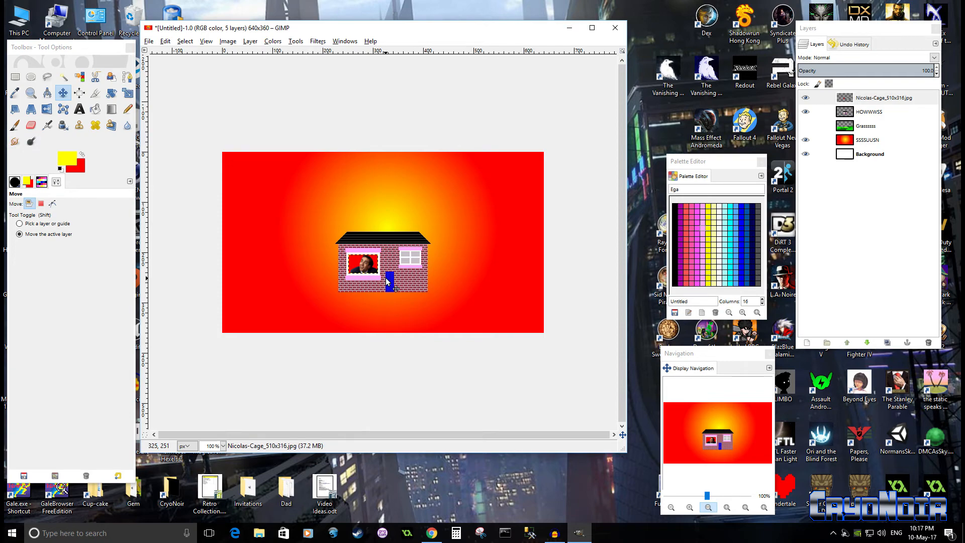
{"action": "scroll", "coordinate": [388, 281], "scroll_direction": "up", "scroll_amount": 6}
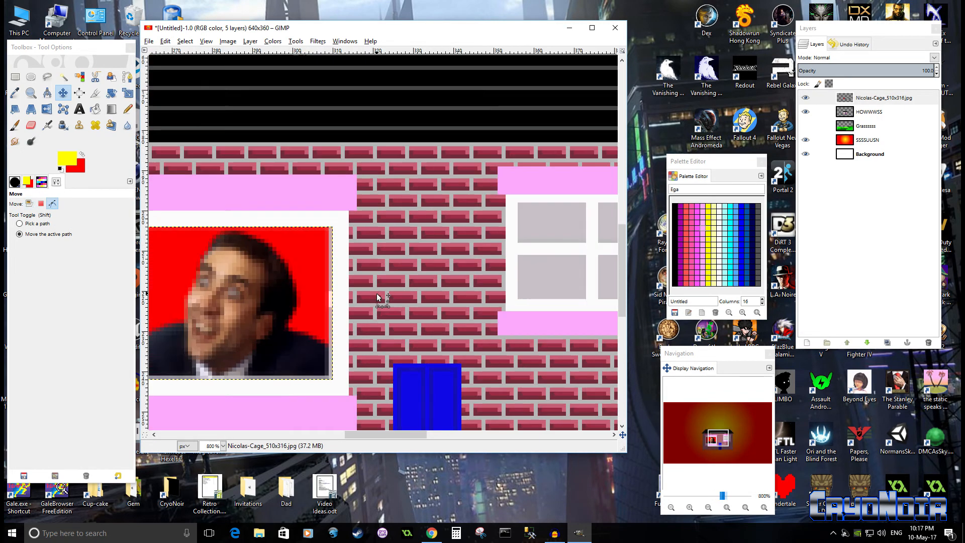
{"action": "scroll", "coordinate": [377, 294], "scroll_direction": "up", "scroll_amount": 1}
{"action": "left_click_drag", "start_coordinate": [264, 320], "coordinate": [421, 297]}
{"action": "scroll", "coordinate": [421, 297], "scroll_direction": "up", "scroll_amount": 1}
{"action": "scroll", "coordinate": [420, 296], "scroll_direction": "down", "scroll_amount": 3}
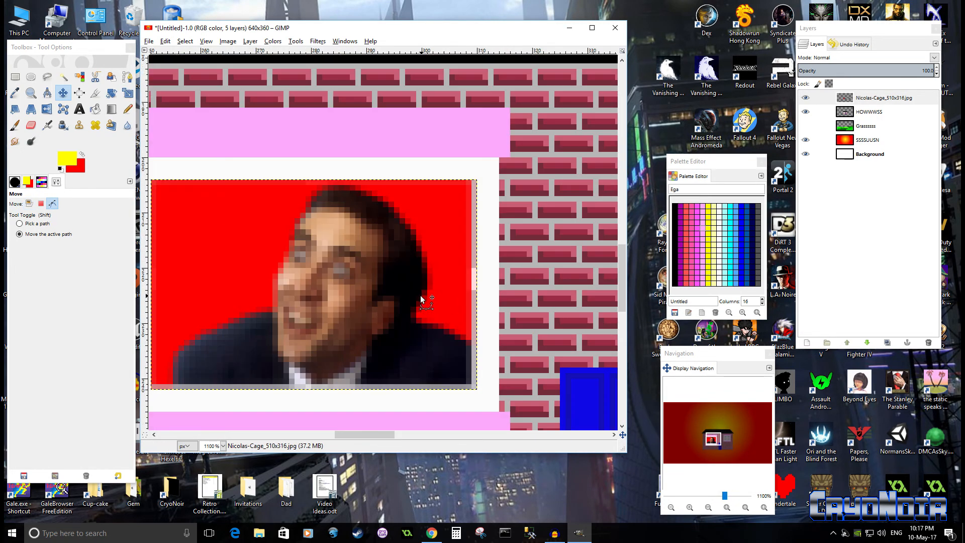
{"action": "mouse_move", "coordinate": [373, 287]}
{"action": "left_mouse_down"}
{"action": "mouse_move", "coordinate": [547, 290]}
{"action": "mouse_move", "coordinate": [342, 285]}
{"action": "mouse_move", "coordinate": [369, 280]}
{"action": "mouse_move", "coordinate": [358, 321]}
{"action": "mouse_move", "coordinate": [370, 281]}
{"action": "mouse_move", "coordinate": [303, 257]}
{"action": "mouse_move", "coordinate": [299, 104]}
{"action": "mouse_move", "coordinate": [282, 98]}
{"action": "mouse_move", "coordinate": [354, 112]}
{"action": "mouse_move", "coordinate": [351, 265]}
{"action": "mouse_move", "coordinate": [354, 276]}
{"action": "mouse_move", "coordinate": [375, 275]}
{"action": "mouse_move", "coordinate": [369, 285]}
{"action": "left_mouse_up"}
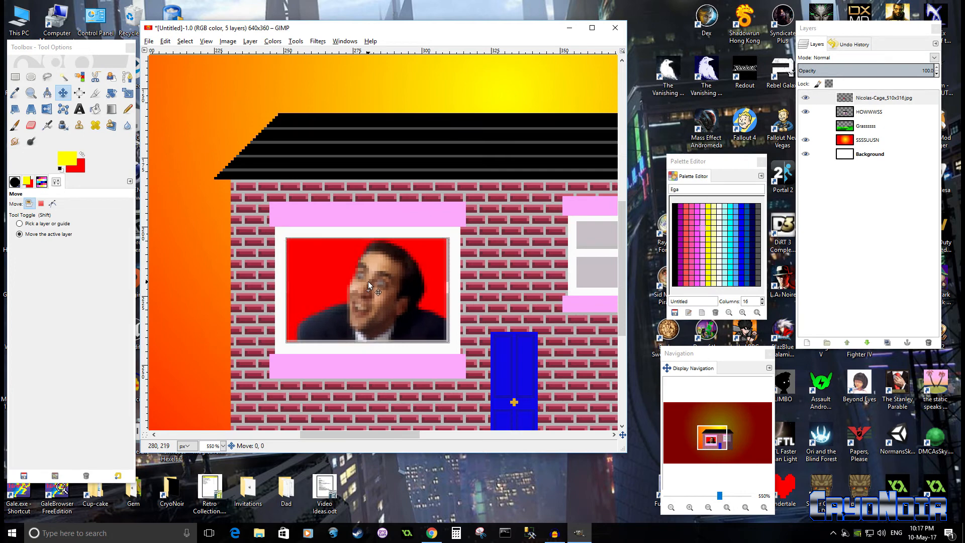
Step: Move the photo off the window into the sky above the roof
{"action": "left_click_drag", "start_coordinate": [368, 281], "coordinate": [423, 194]}
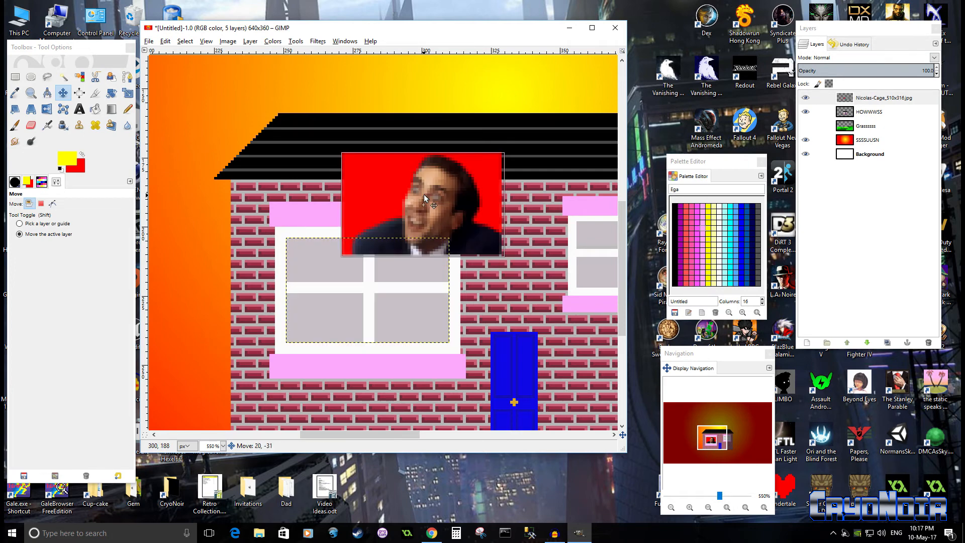
{"action": "scroll", "coordinate": [424, 194], "scroll_direction": "down", "scroll_amount": 3}
{"action": "left_click_drag", "start_coordinate": [417, 250], "coordinate": [404, 157]}
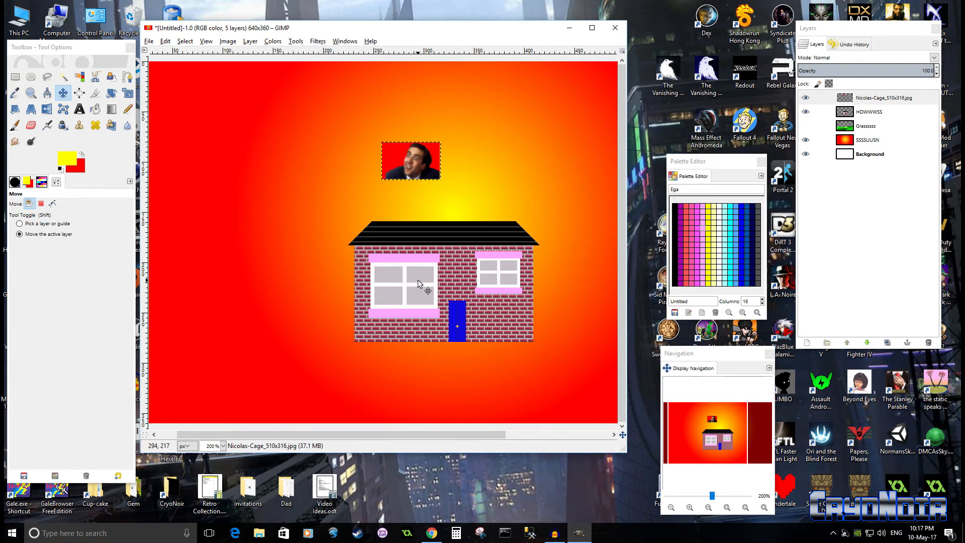
Step: Fuzzy-select the large window's four grey panes on the HOWWWSS layer, cut them out and clear the selection
{"action": "left_click", "coordinate": [886, 112]}
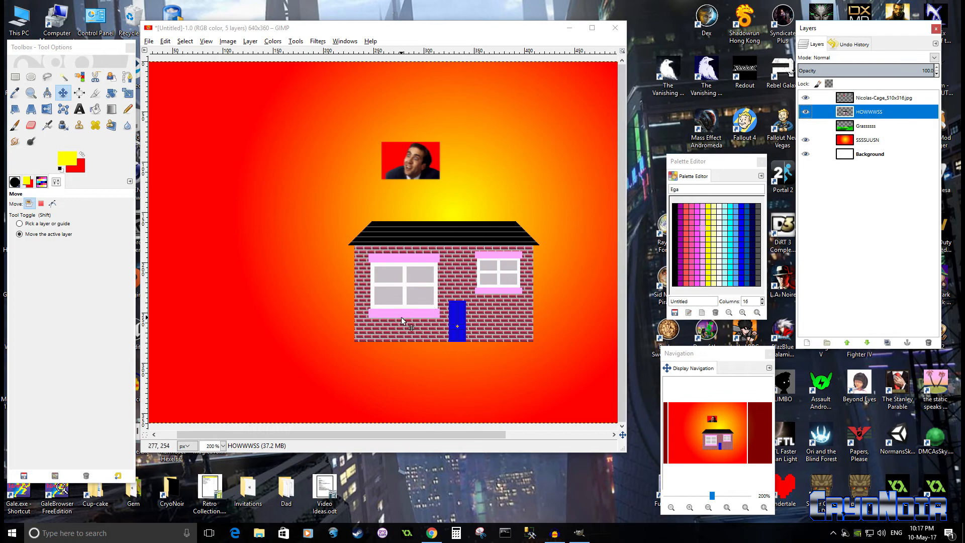
{"action": "scroll", "coordinate": [401, 317], "scroll_direction": "up", "scroll_amount": 3}
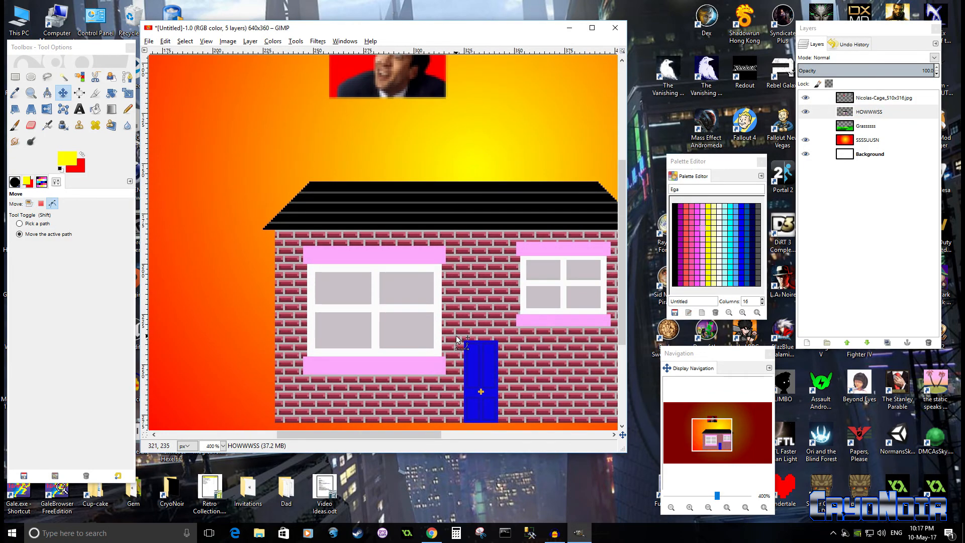
{"action": "scroll", "coordinate": [465, 319], "scroll_direction": "left", "scroll_amount": 2}
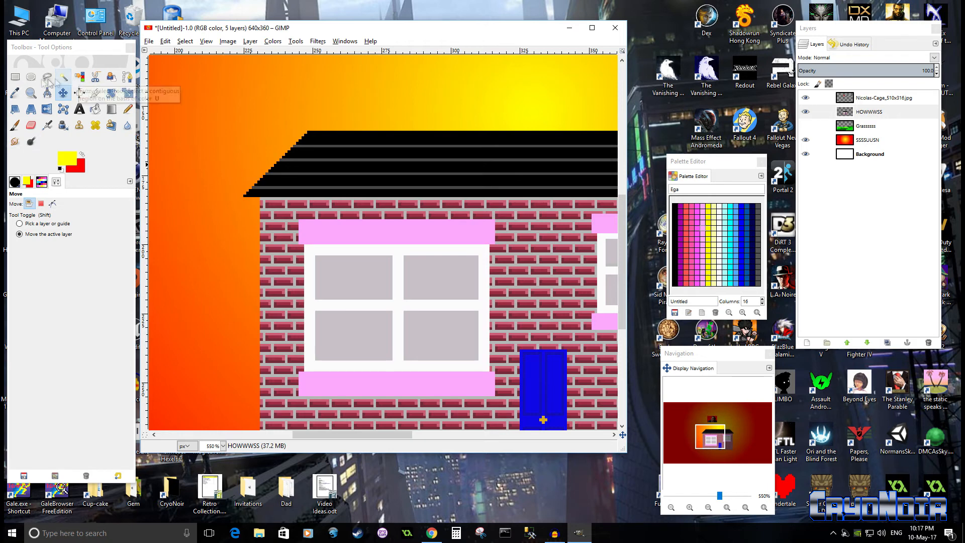
{"action": "left_click", "coordinate": [63, 77]}
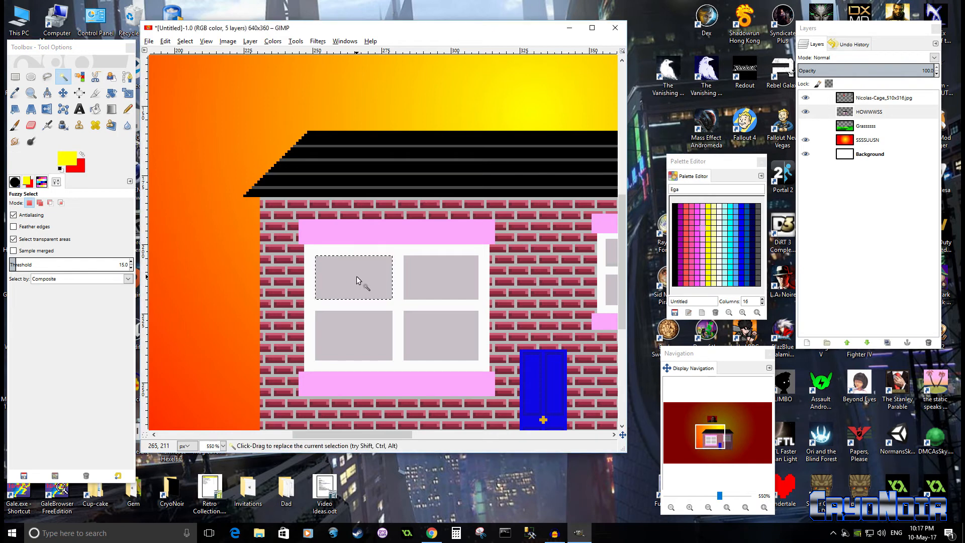
{"action": "left_click", "coordinate": [355, 296]}
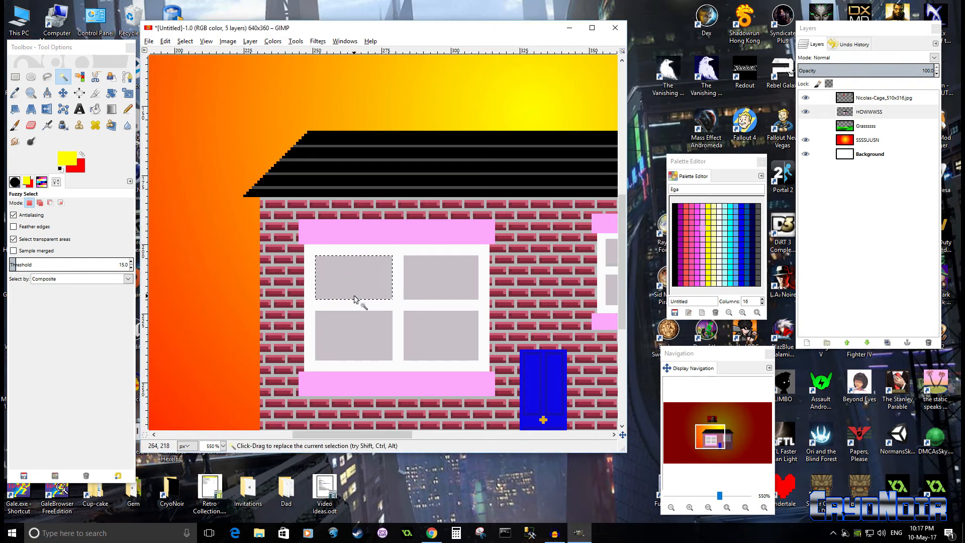
{"action": "left_click", "coordinate": [446, 287], "text": "shift"}
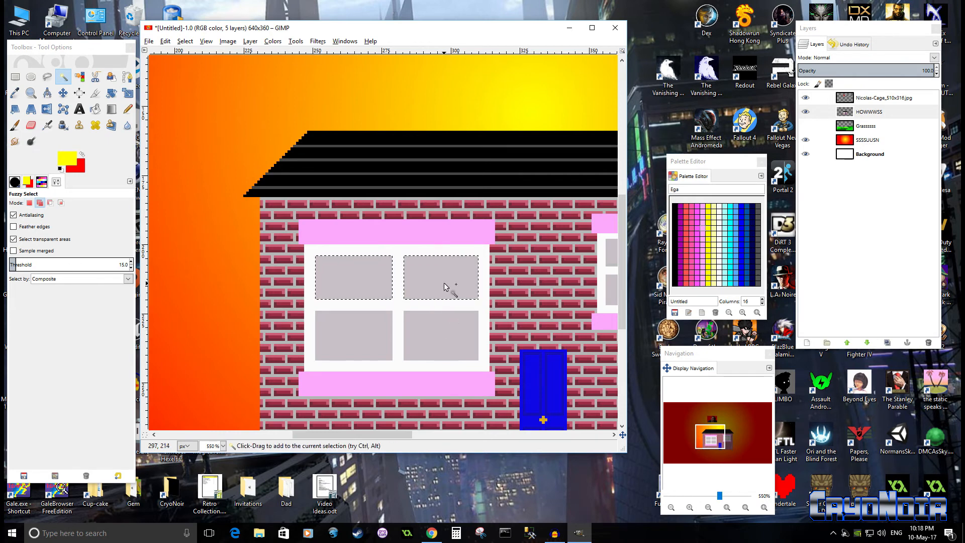
{"action": "left_click", "coordinate": [437, 334], "text": "shift"}
{"action": "left_click", "coordinate": [374, 333], "text": "shift"}
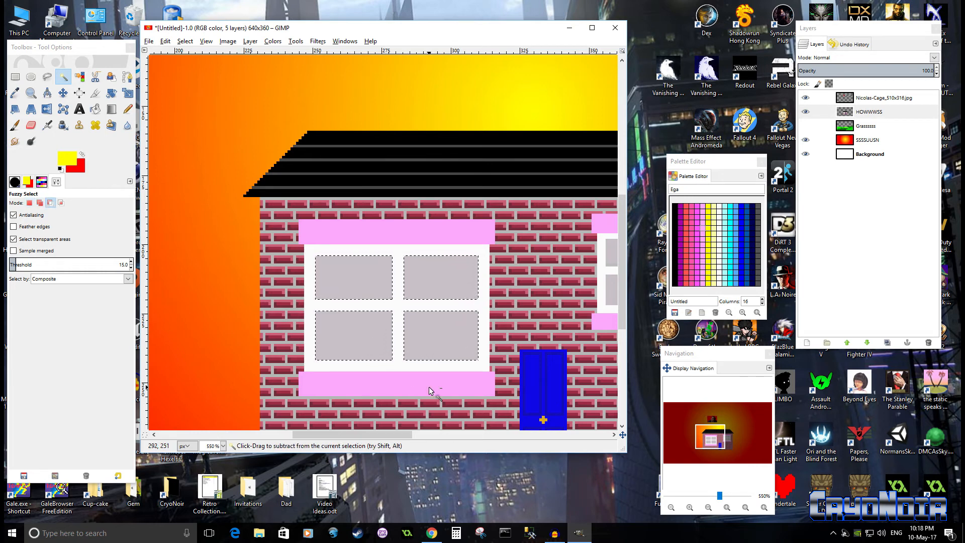
{"action": "key", "text": "ctrl+x"}
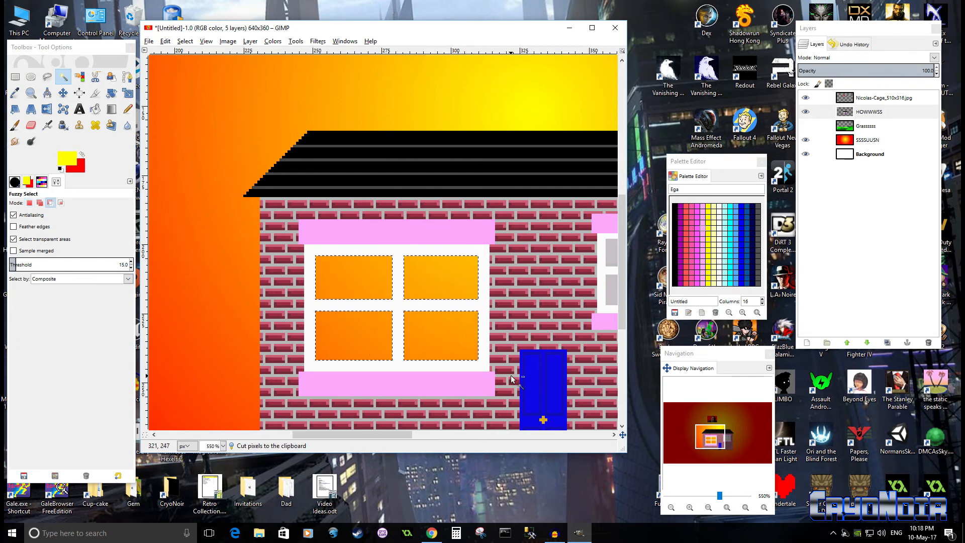
{"action": "scroll", "coordinate": [505, 375], "scroll_direction": "down", "scroll_amount": 2}
{"action": "scroll", "coordinate": [504, 374], "scroll_direction": "up", "scroll_amount": 2}
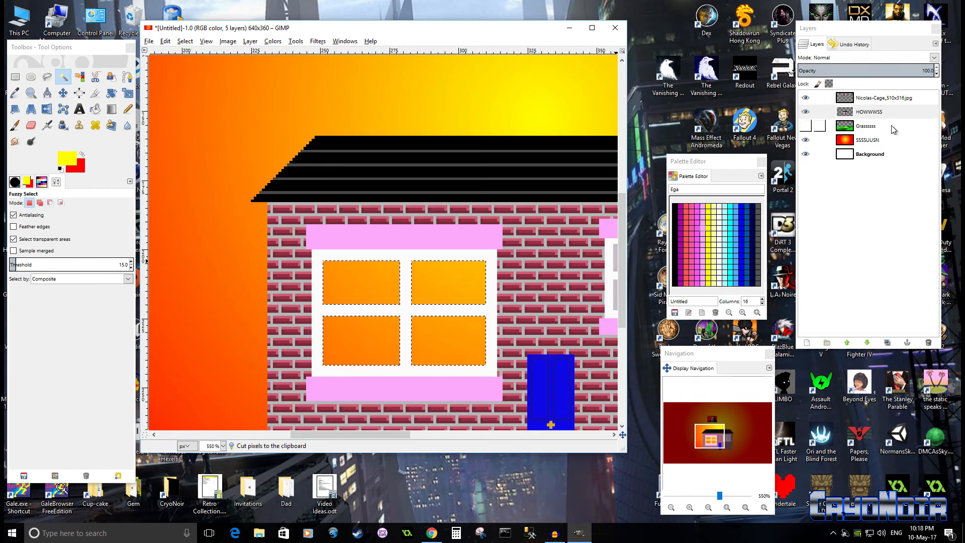
{"action": "left_click", "coordinate": [185, 41]}
{"action": "left_click", "coordinate": [213, 68]}
Step: Fuzzy-select the four grey panes of the house's small window and clear the selection
{"action": "scroll", "coordinate": [493, 274], "scroll_direction": "down", "scroll_amount": 3}
{"action": "scroll", "coordinate": [494, 274], "scroll_direction": "up", "scroll_amount": 3}
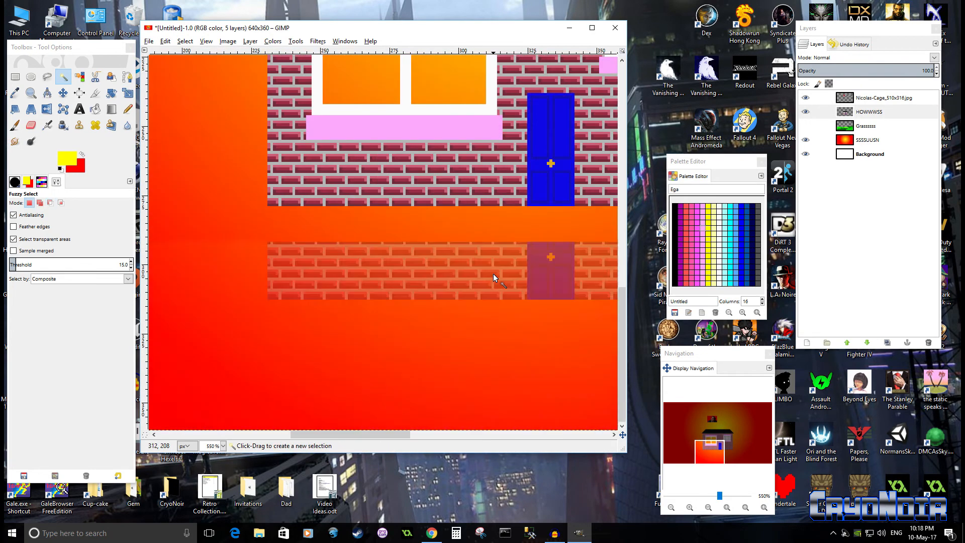
{"action": "scroll", "coordinate": [493, 274], "scroll_direction": "down", "scroll_amount": 2}
{"action": "left_click", "coordinate": [556, 305]}
{"action": "left_click_drag", "start_coordinate": [495, 257], "coordinate": [538, 318]}
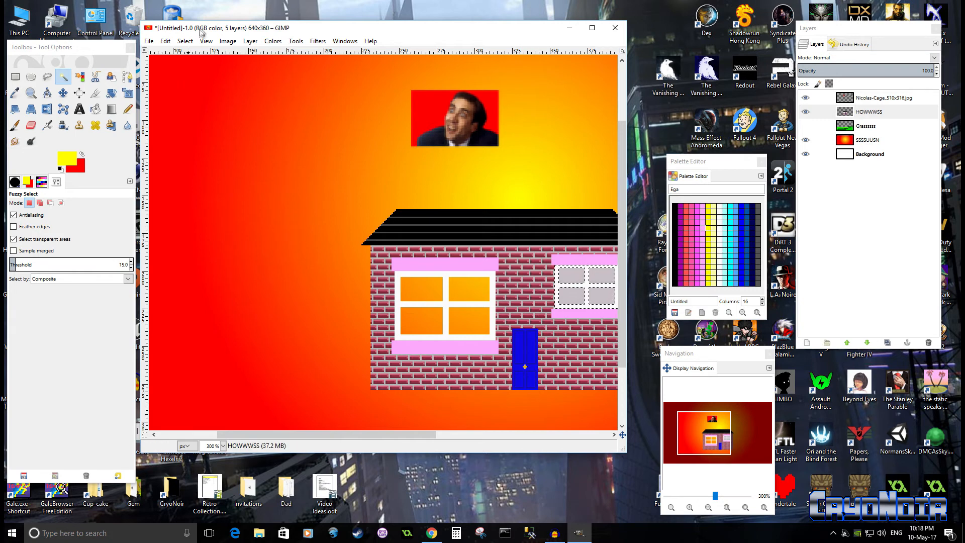
{"action": "left_click", "coordinate": [185, 41]}
{"action": "left_click", "coordinate": [199, 63]}
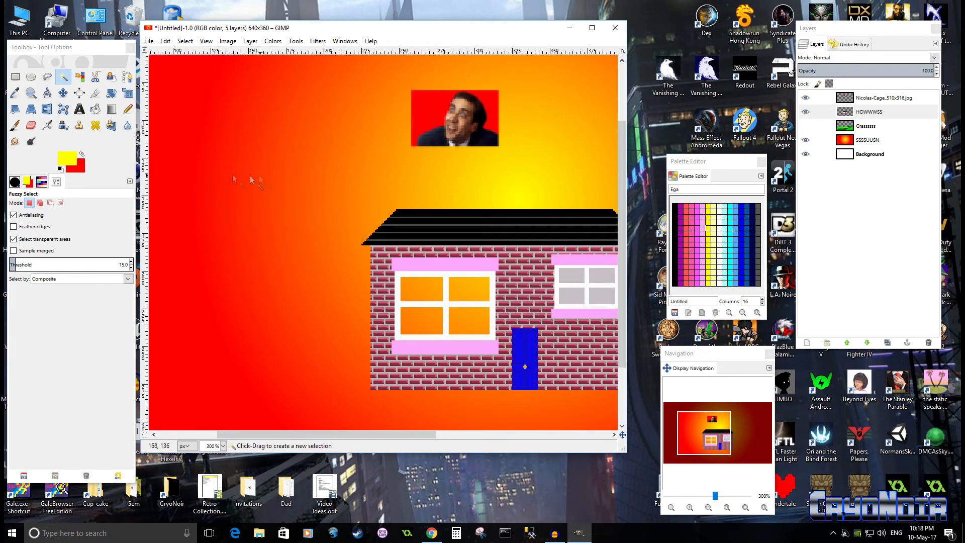
Step: Show the Grassssss layer again and reposition the house on the HOWWWSS layer so it sits on the green hills
{"action": "left_click", "coordinate": [62, 93]}
{"action": "scroll", "coordinate": [168, 197], "scroll_direction": "down", "scroll_amount": 2}
{"action": "left_click_drag", "start_coordinate": [326, 279], "coordinate": [357, 264]}
{"action": "scroll", "coordinate": [362, 284], "scroll_direction": "up", "scroll_amount": 1}
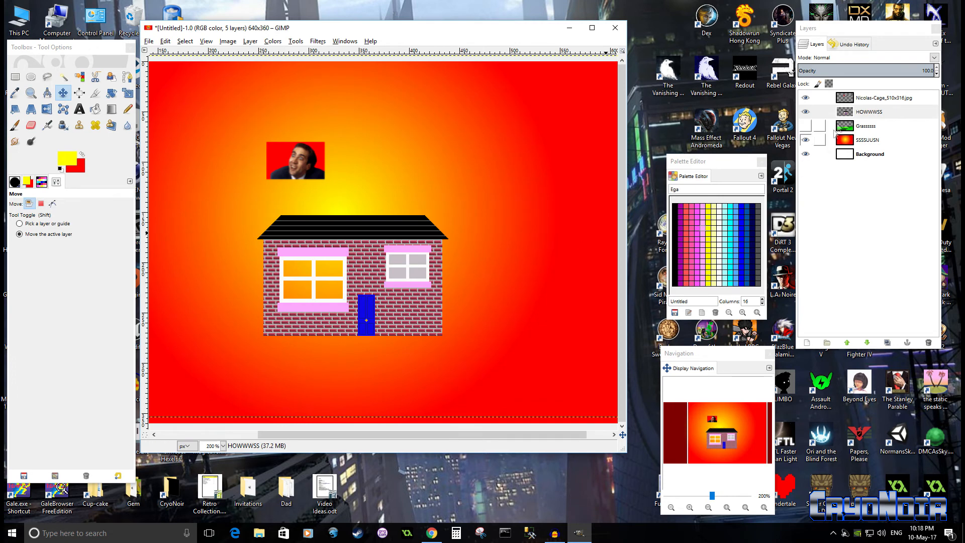
{"action": "left_click", "coordinate": [806, 125]}
{"action": "scroll", "coordinate": [553, 297], "scroll_direction": "down", "scroll_amount": 2}
{"action": "left_click_drag", "start_coordinate": [436, 280], "coordinate": [409, 271]}
{"action": "scroll", "coordinate": [409, 271], "scroll_direction": "up", "scroll_amount": 4}
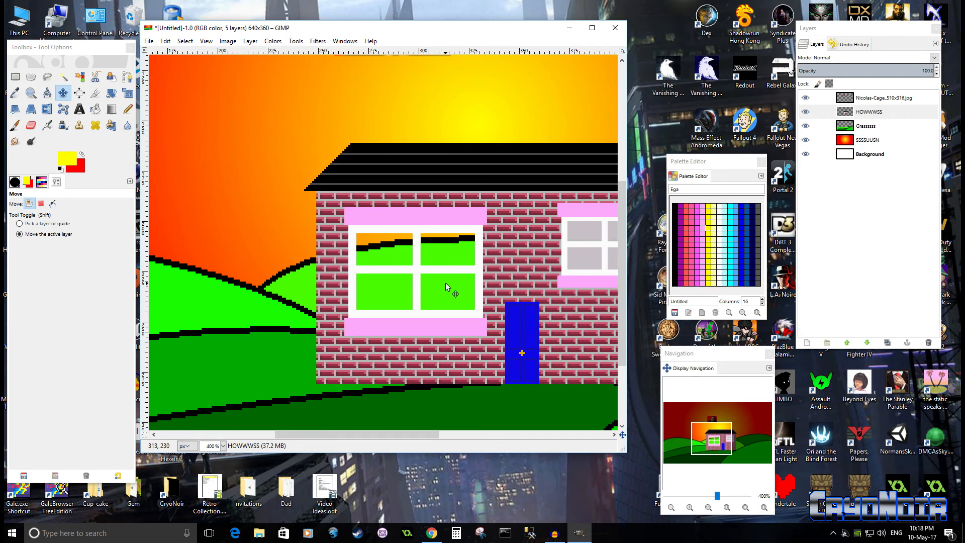
Step: Lower the Nicolas Cage photo layer beneath HOWWWSS and move the photo down behind the large window's open panes
{"action": "left_click_drag", "start_coordinate": [886, 101], "coordinate": [882, 121]}
{"action": "scroll", "coordinate": [558, 315], "scroll_direction": "up", "scroll_amount": 5}
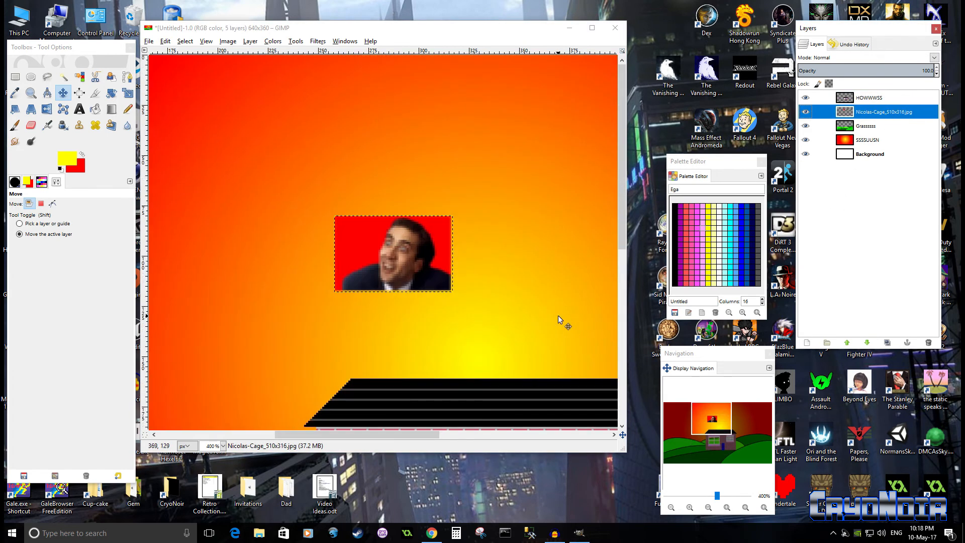
{"action": "scroll", "coordinate": [558, 315], "scroll_direction": "down", "scroll_amount": 4}
{"action": "left_click_drag", "start_coordinate": [396, 76], "coordinate": [418, 331]}
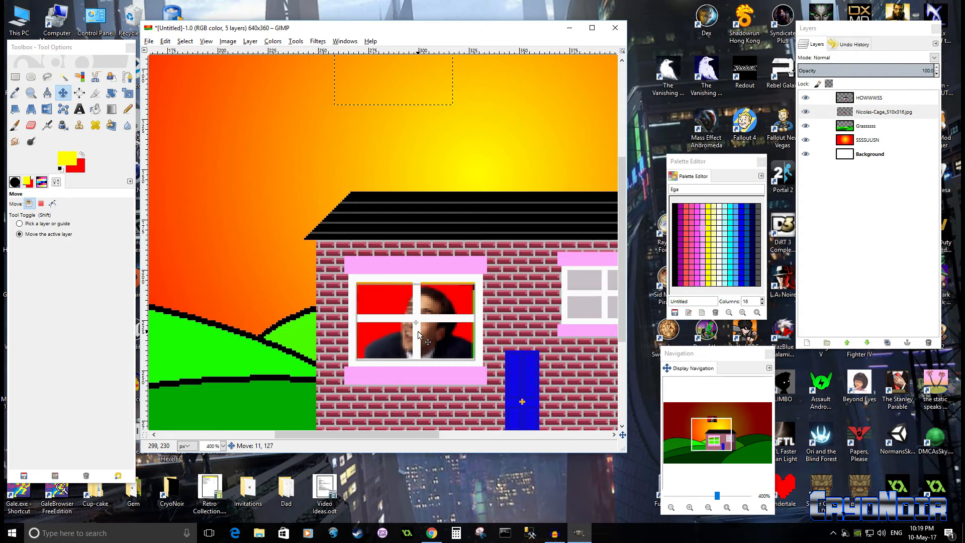
{"action": "left_click_drag", "start_coordinate": [417, 331], "coordinate": [417, 331]}
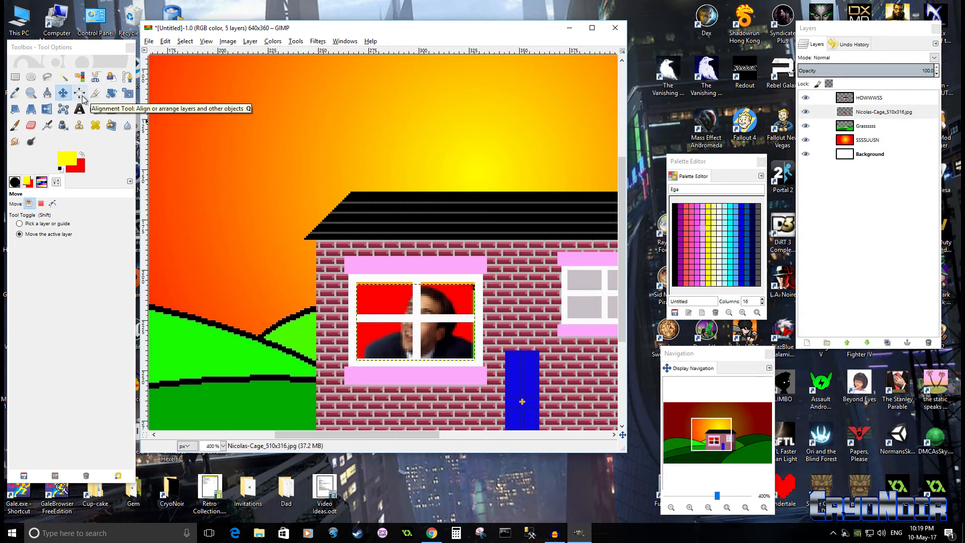
Step: Scale the photo to 62 × 39 px and shift it diagonally so the face shows in the large window's lower-right pane
{"action": "left_click", "coordinate": [127, 94]}
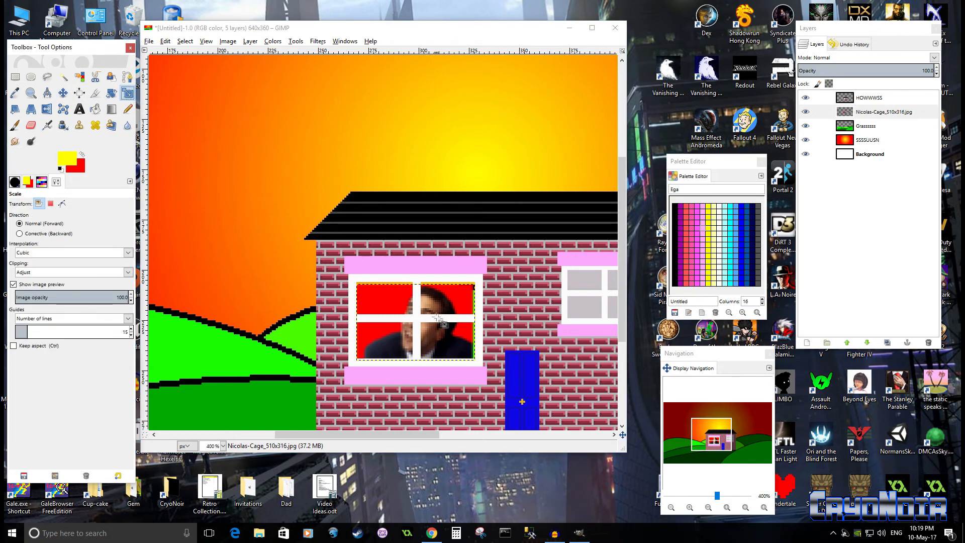
{"action": "left_click", "coordinate": [440, 340]}
{"action": "left_click_drag", "start_coordinate": [472, 286], "coordinate": [484, 284]}
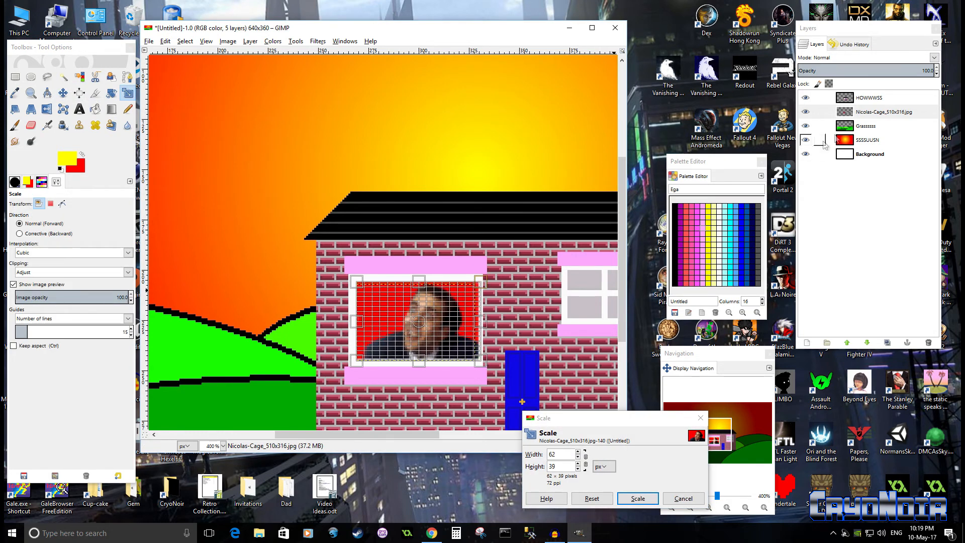
{"action": "left_click", "coordinate": [641, 504]}
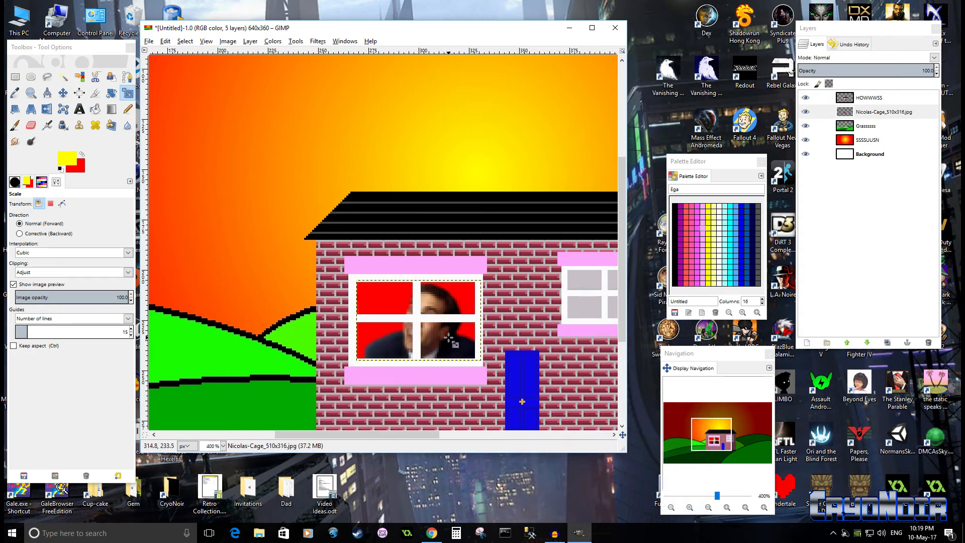
{"action": "left_click", "coordinate": [63, 93]}
{"action": "left_click_drag", "start_coordinate": [433, 339], "coordinate": [452, 357]}
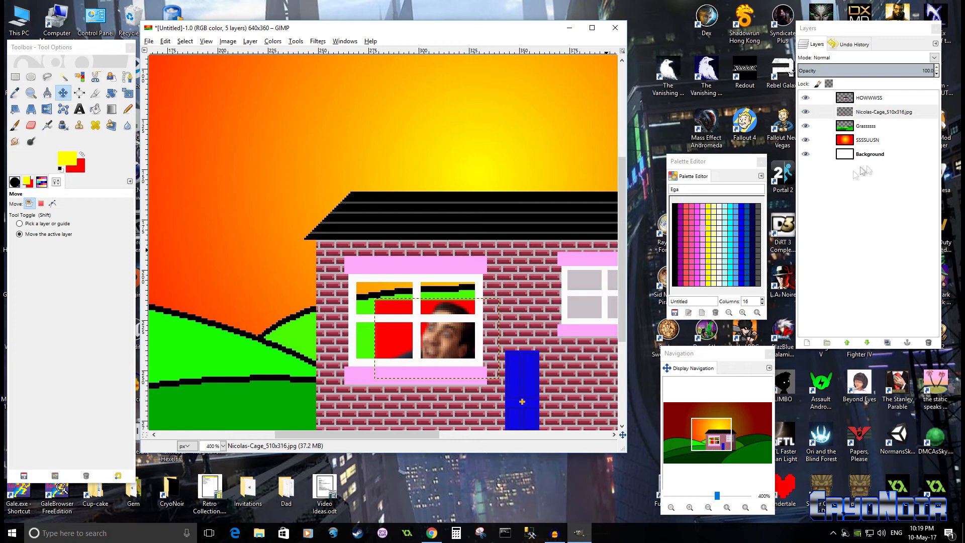
Step: Create a transparent 640 × 360 px layer named sdfasdfasdfasdf above the photo layer
{"action": "right_click", "coordinate": [849, 197]}
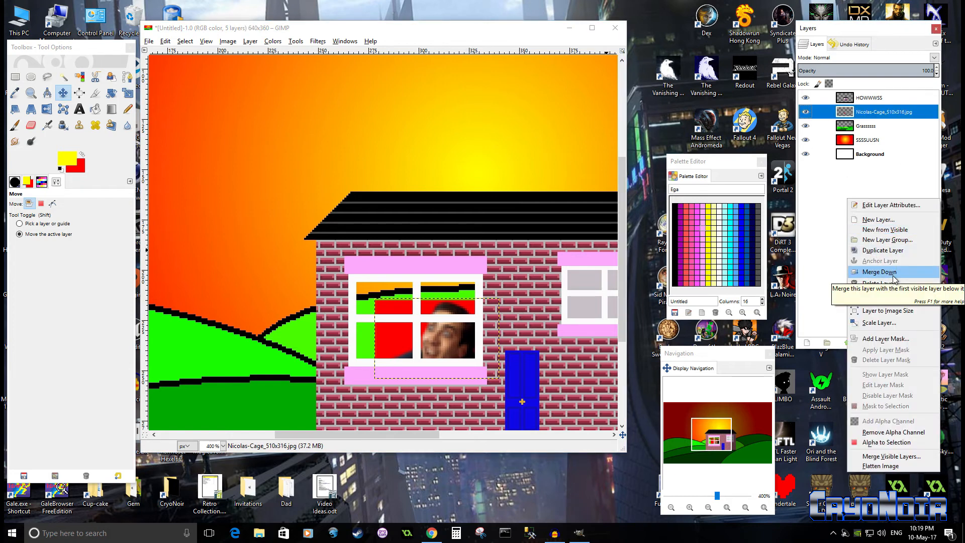
{"action": "left_click", "coordinate": [894, 221]}
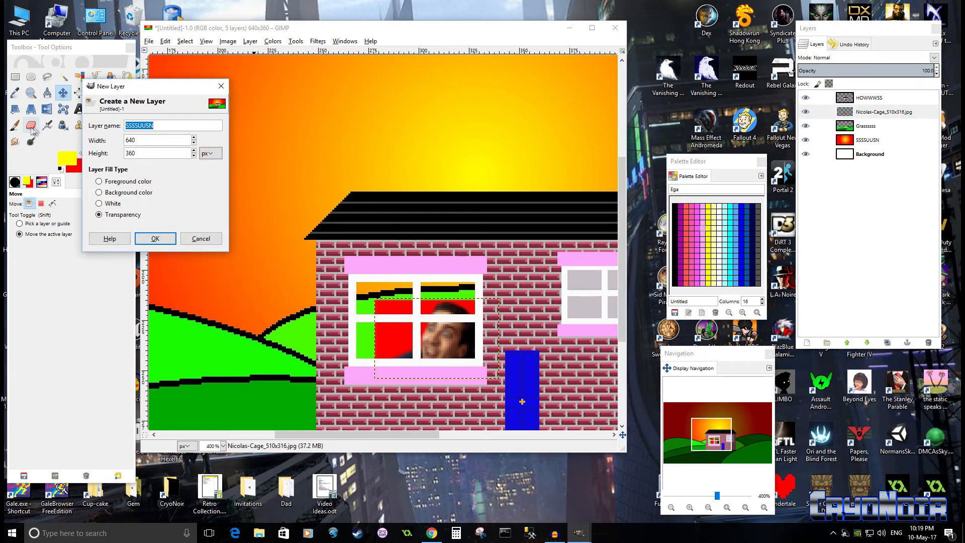
{"action": "type", "text": "sdfasdfasdfasdf"}
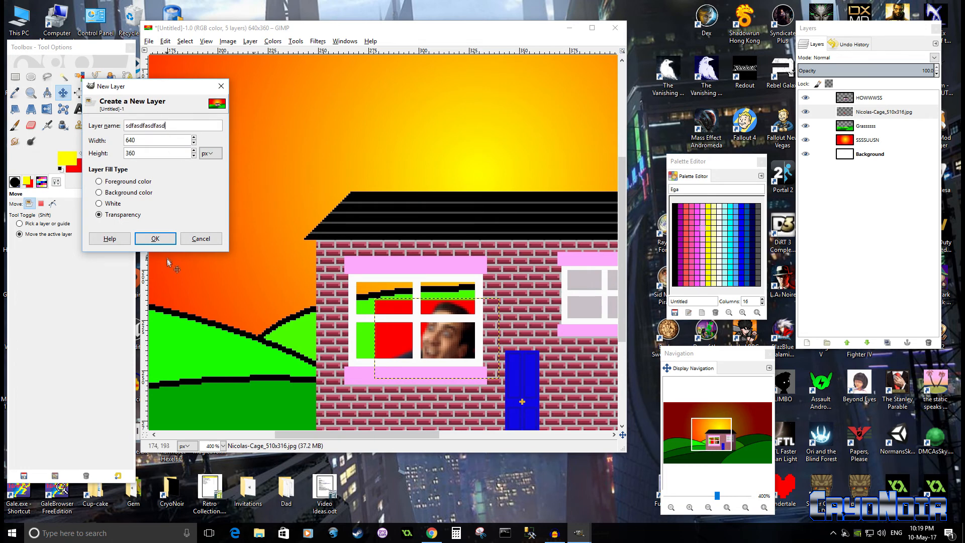
{"action": "left_click", "coordinate": [155, 238]}
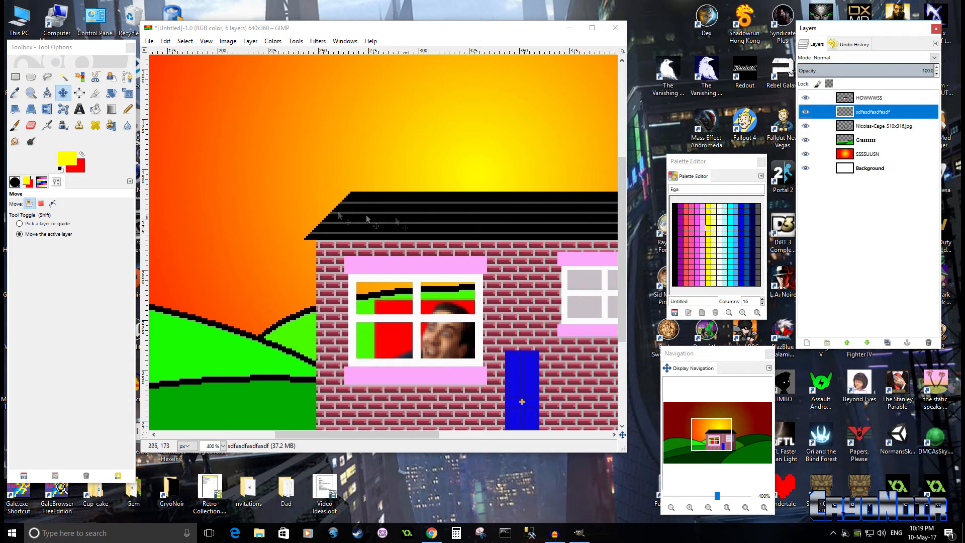
Step: Fill a rectangle of about 102 × 70 px around the large window with black on the new layer and raise the photo layer above it
{"action": "left_click", "coordinate": [15, 77]}
{"action": "left_click_drag", "start_coordinate": [327, 251], "coordinate": [532, 390]}
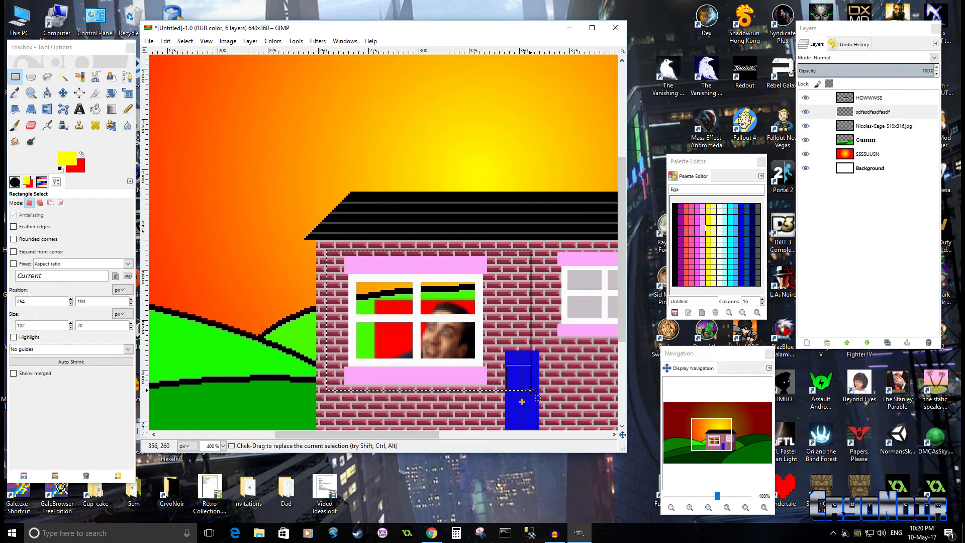
{"action": "left_click", "coordinate": [60, 170]}
{"action": "left_click", "coordinate": [96, 111]}
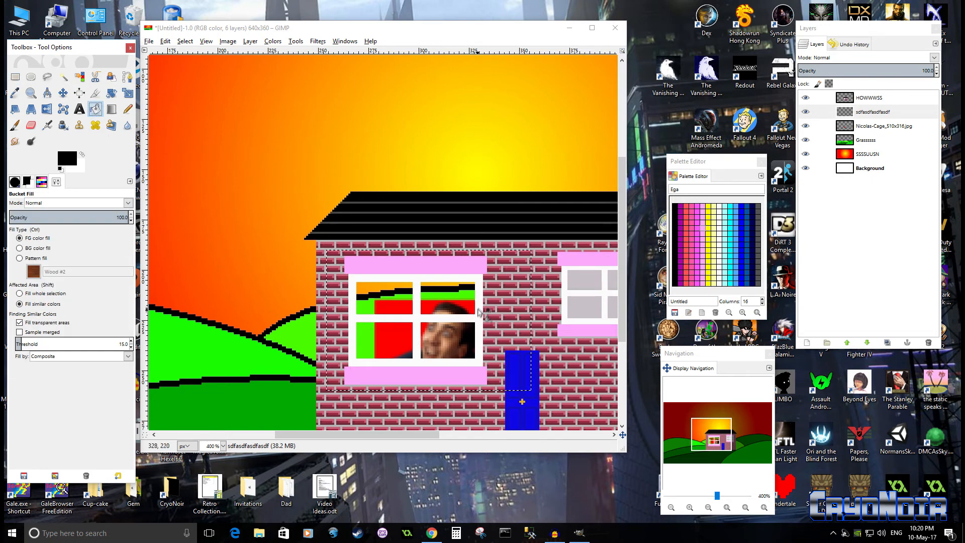
{"action": "left_click", "coordinate": [513, 296]}
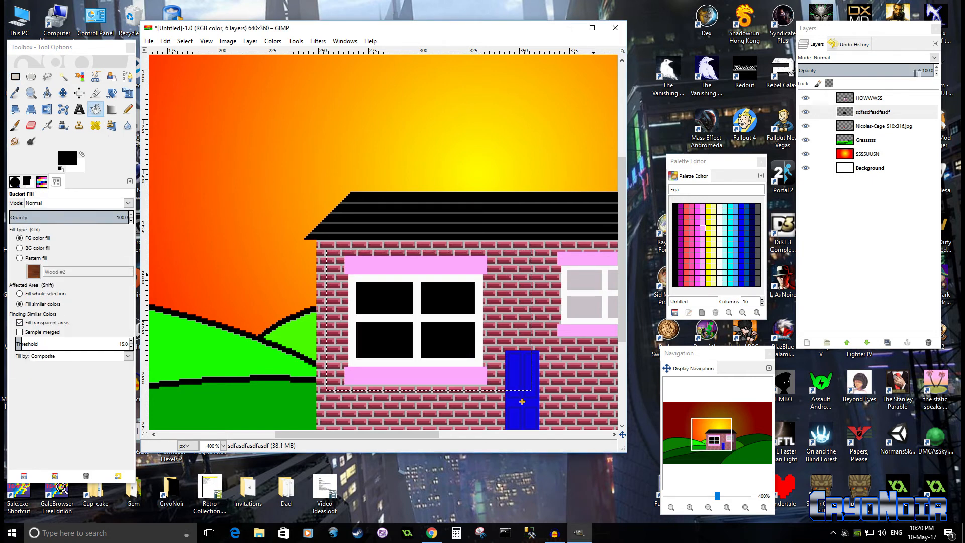
{"action": "left_click_drag", "start_coordinate": [890, 128], "coordinate": [887, 109]}
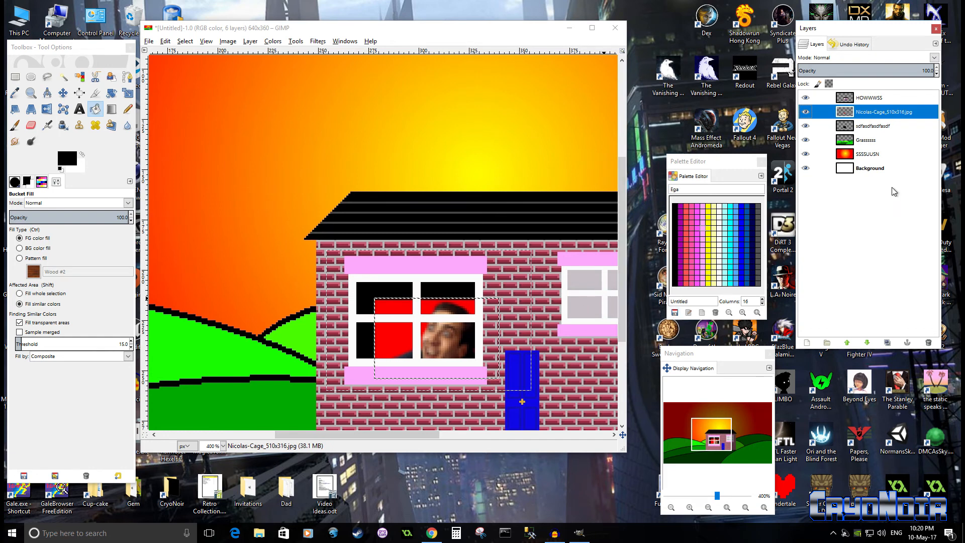
Step: Set the foreground colour to blue 2c33b7 and refill the black backdrop on the sdfasdfasdfasdf layer with it
{"action": "left_click", "coordinate": [66, 161]}
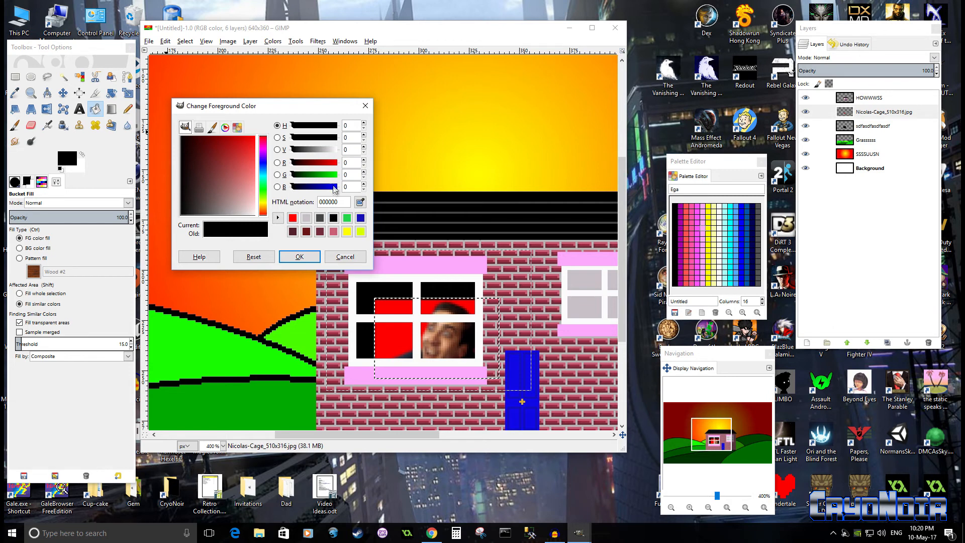
{"action": "left_click", "coordinate": [263, 192]}
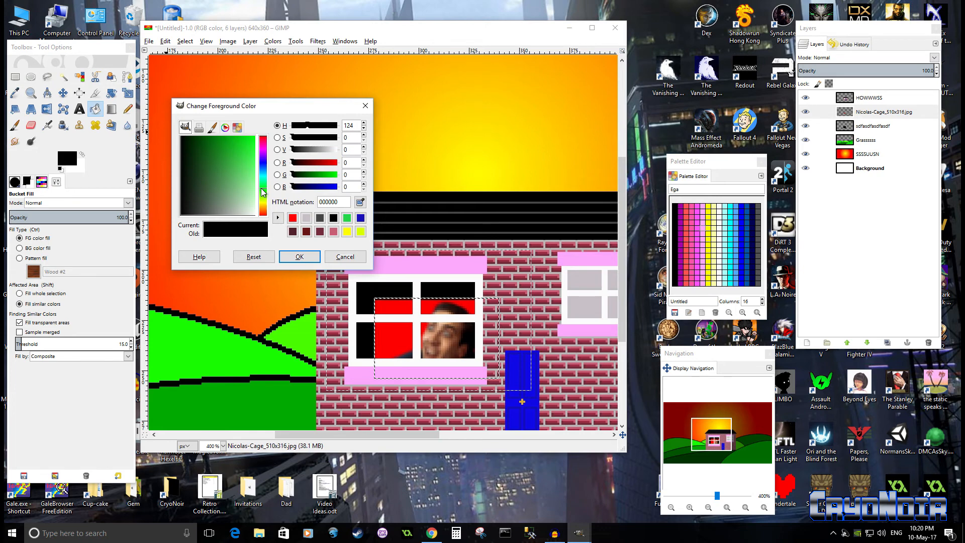
{"action": "left_click", "coordinate": [263, 163]}
{"action": "left_click", "coordinate": [234, 146]}
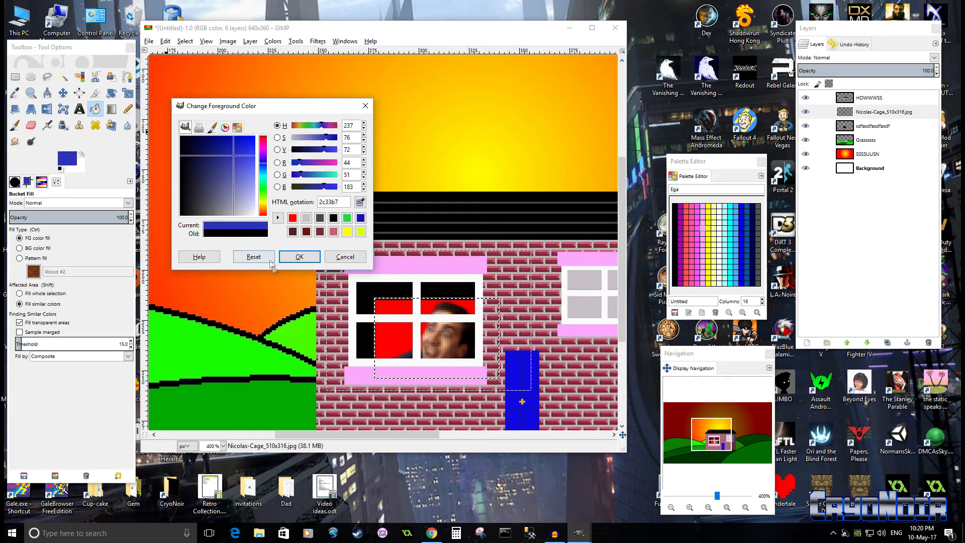
{"action": "left_click", "coordinate": [300, 256]}
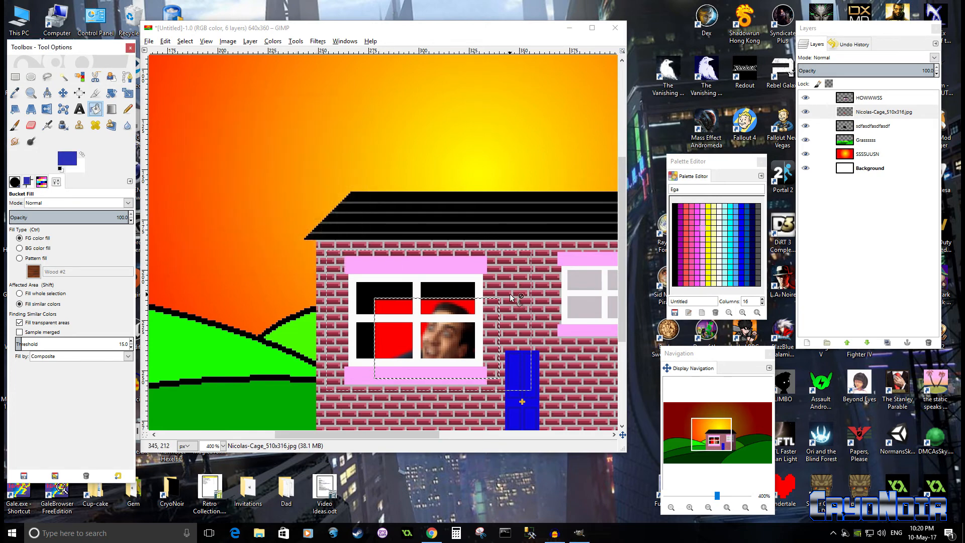
{"action": "left_click", "coordinate": [877, 129]}
{"action": "left_click", "coordinate": [382, 288]}
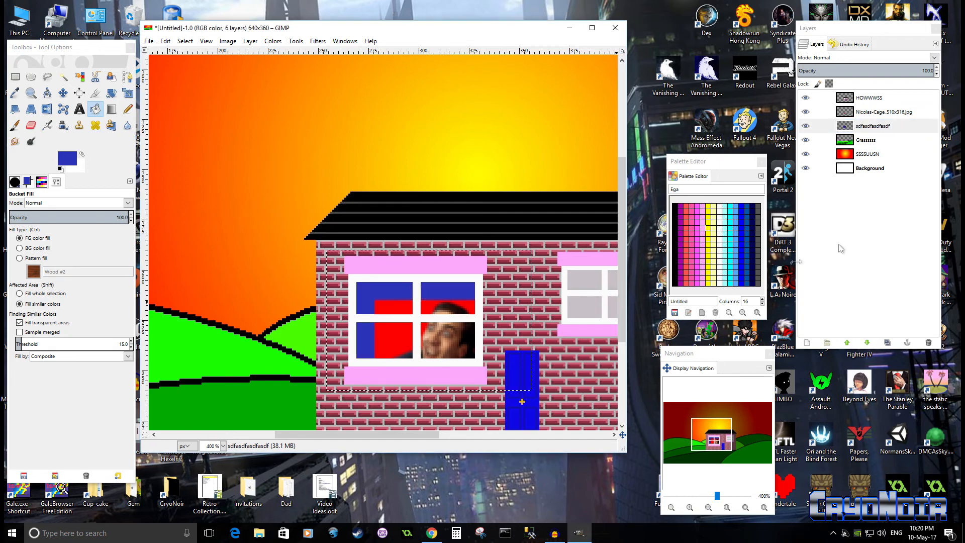
Step: Bucket-fill the photo's red background with the same blue on the Nicolas Cage layer
{"action": "left_click", "coordinate": [877, 113]}
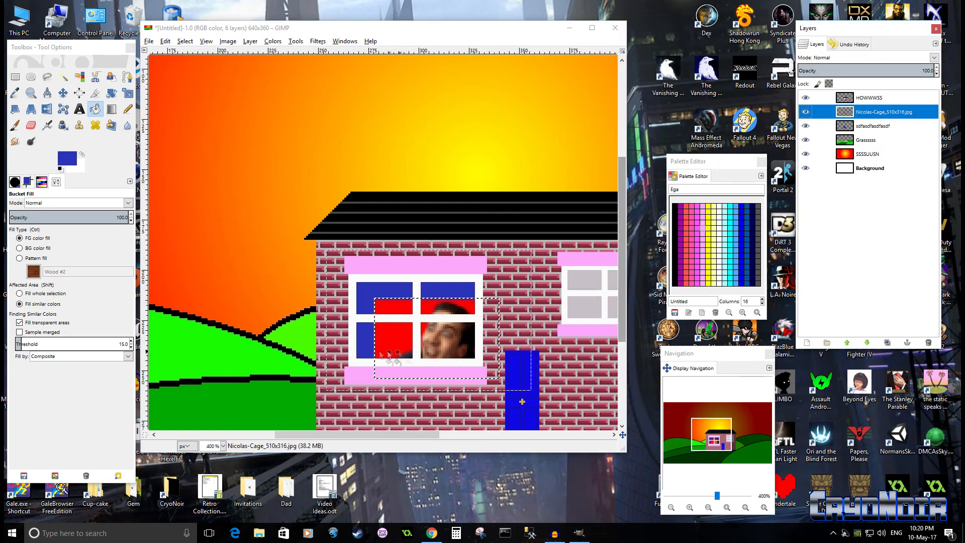
{"action": "scroll", "coordinate": [397, 348], "scroll_direction": "up", "scroll_amount": 3}
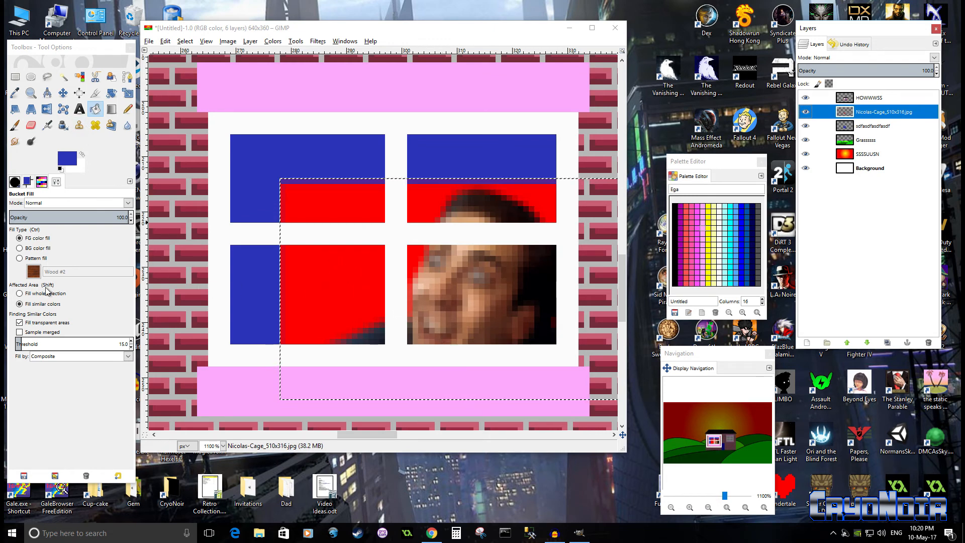
{"action": "left_click", "coordinate": [338, 270]}
{"action": "scroll", "coordinate": [346, 276], "scroll_direction": "down", "scroll_amount": 4}
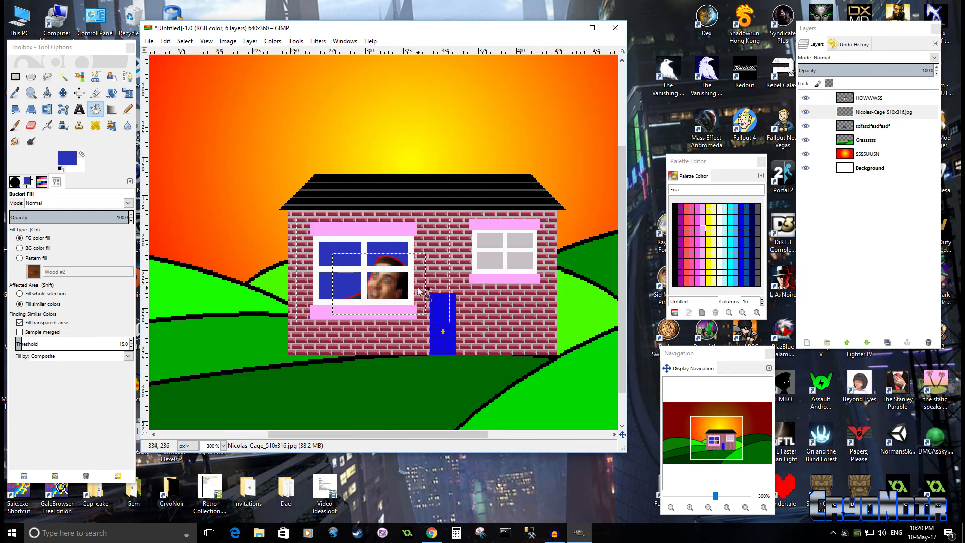
Step: Make the Grassssss layer active and clear the rectangular selection around the large window
{"action": "left_click", "coordinate": [874, 141]}
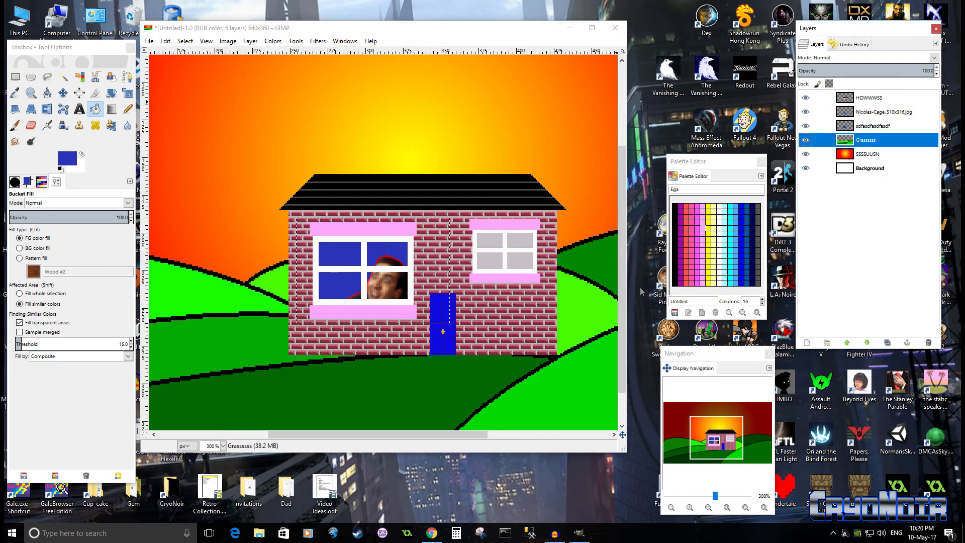
{"action": "scroll", "coordinate": [522, 282], "scroll_direction": "down", "scroll_amount": 2}
{"action": "left_click", "coordinate": [185, 41]}
{"action": "left_click", "coordinate": [200, 65]}
{"action": "scroll", "coordinate": [478, 302], "scroll_direction": "down", "scroll_amount": 3}
{"action": "scroll", "coordinate": [388, 298], "scroll_direction": "up", "scroll_amount": 3}
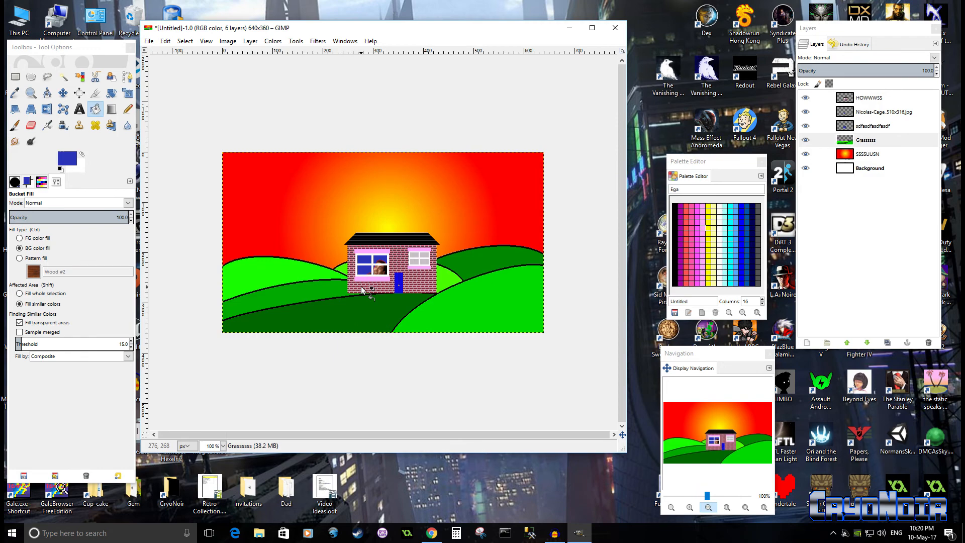
Step: Set the Pencil brush size to 1 px and try painting blue over the red fringe above the hair on the Grassssss layer
{"action": "scroll", "coordinate": [362, 290], "scroll_direction": "down", "scroll_amount": 1}
{"action": "scroll", "coordinate": [362, 290], "scroll_direction": "up", "scroll_amount": 6}
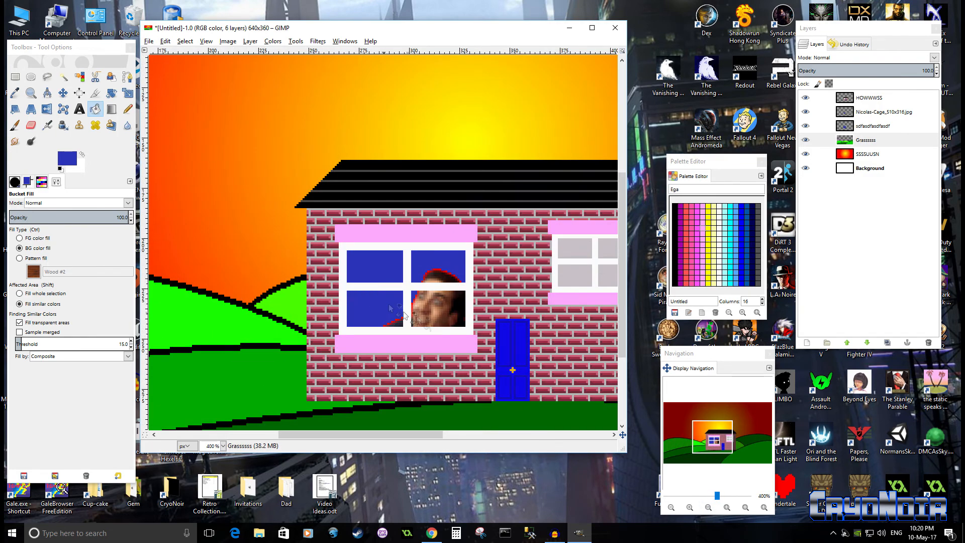
{"action": "scroll", "coordinate": [440, 353], "scroll_direction": "up", "scroll_amount": 1}
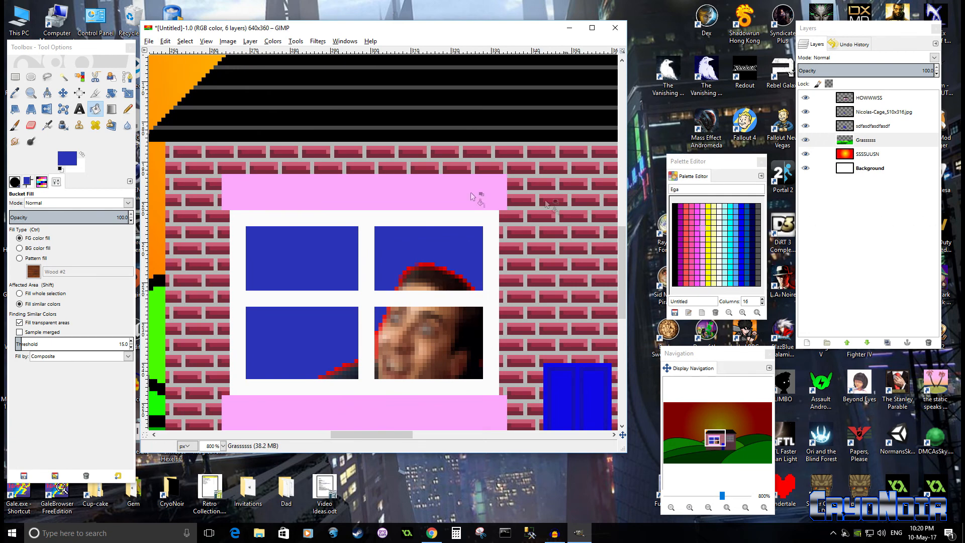
{"action": "left_click", "coordinate": [128, 109]}
{"action": "scroll", "coordinate": [445, 287], "scroll_direction": "up", "scroll_amount": 3}
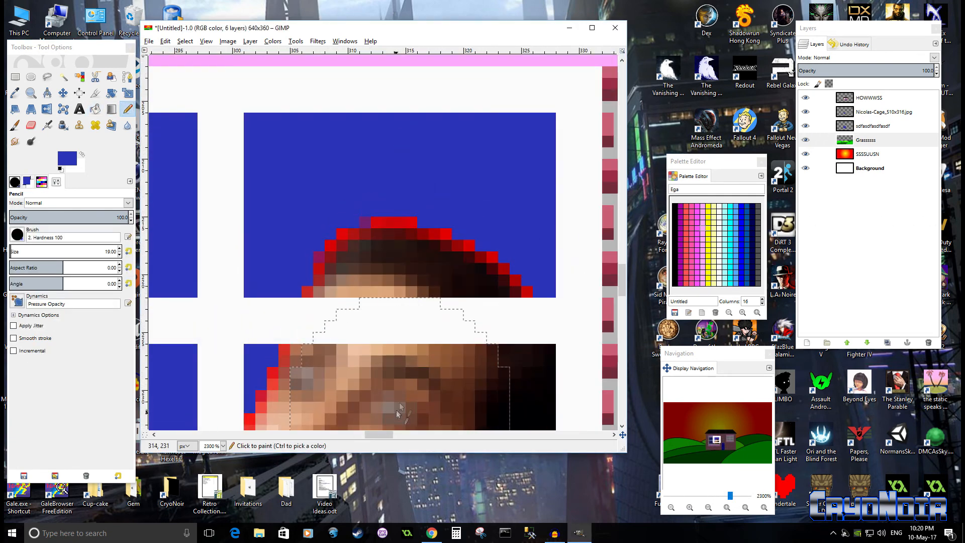
{"action": "left_click", "coordinate": [120, 255]}
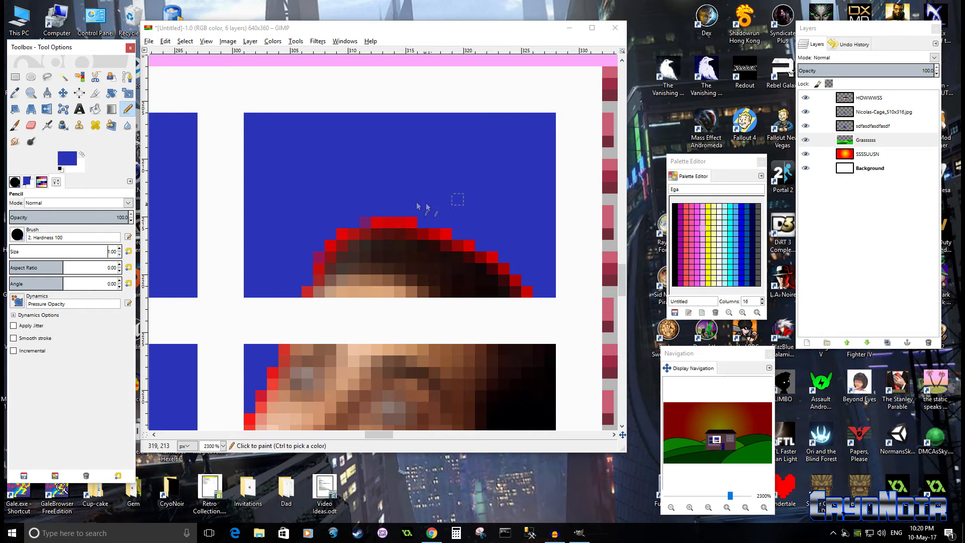
{"action": "left_click_drag", "start_coordinate": [365, 220], "coordinate": [417, 224]}
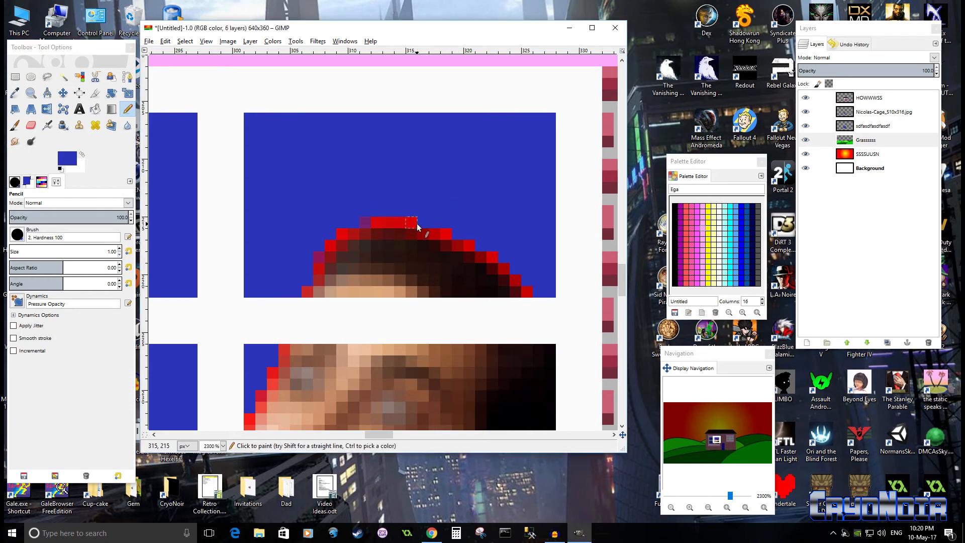
Step: Paint the red fringe around the hair, face and shoulder blue on the Nicolas-Cage_510x316.jpg layer
{"action": "left_click", "coordinate": [857, 126]}
{"action": "left_click", "coordinate": [884, 111]}
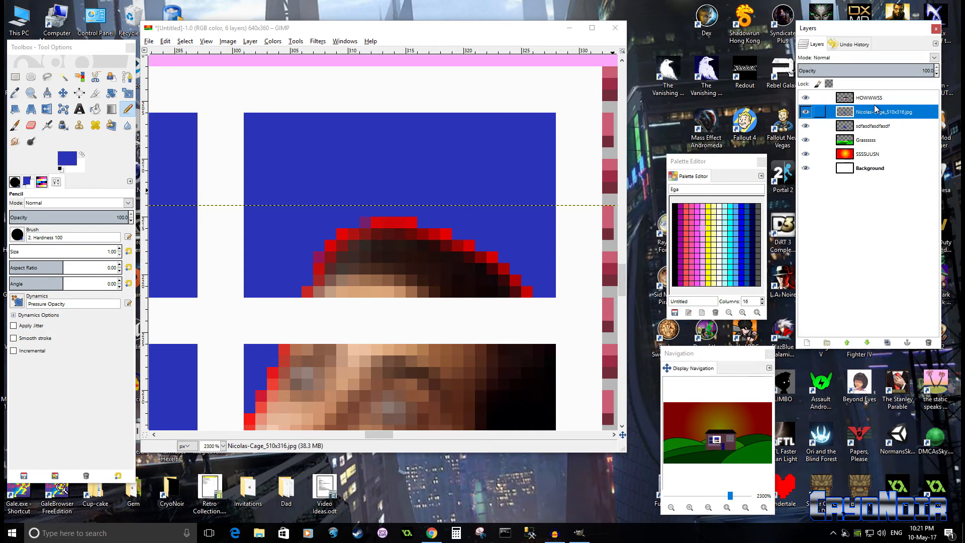
{"action": "mouse_move", "coordinate": [373, 221]}
{"action": "left_mouse_down"}
{"action": "mouse_move", "coordinate": [458, 240]}
{"action": "mouse_move", "coordinate": [533, 297]}
{"action": "mouse_move", "coordinate": [450, 244]}
{"action": "mouse_move", "coordinate": [406, 229]}
{"action": "mouse_move", "coordinate": [354, 227]}
{"action": "mouse_move", "coordinate": [309, 246]}
{"action": "mouse_move", "coordinate": [405, 225]}
{"action": "mouse_move", "coordinate": [318, 251]}
{"action": "mouse_move", "coordinate": [286, 283]}
{"action": "mouse_move", "coordinate": [347, 239]}
{"action": "mouse_move", "coordinate": [404, 234]}
{"action": "mouse_move", "coordinate": [461, 243]}
{"action": "mouse_move", "coordinate": [497, 269]}
{"action": "mouse_move", "coordinate": [474, 252]}
{"action": "mouse_move", "coordinate": [335, 251]}
{"action": "mouse_move", "coordinate": [296, 286]}
{"action": "mouse_move", "coordinate": [315, 268]}
{"action": "mouse_move", "coordinate": [303, 285]}
{"action": "mouse_move", "coordinate": [314, 278]}
{"action": "mouse_move", "coordinate": [303, 288]}
{"action": "mouse_move", "coordinate": [311, 307]}
{"action": "mouse_move", "coordinate": [451, 195]}
{"action": "left_mouse_up"}
{"action": "mouse_move", "coordinate": [420, 248]}
{"action": "left_mouse_down"}
{"action": "mouse_move", "coordinate": [406, 276]}
{"action": "mouse_move", "coordinate": [421, 261]}
{"action": "mouse_move", "coordinate": [387, 311]}
{"action": "mouse_move", "coordinate": [389, 374]}
{"action": "mouse_move", "coordinate": [606, 263]}
{"action": "left_mouse_up"}
{"action": "mouse_move", "coordinate": [517, 290]}
{"action": "left_mouse_down"}
{"action": "mouse_move", "coordinate": [437, 331]}
{"action": "mouse_move", "coordinate": [474, 328]}
{"action": "mouse_move", "coordinate": [399, 352]}
{"action": "mouse_move", "coordinate": [431, 336]}
{"action": "left_mouse_up"}
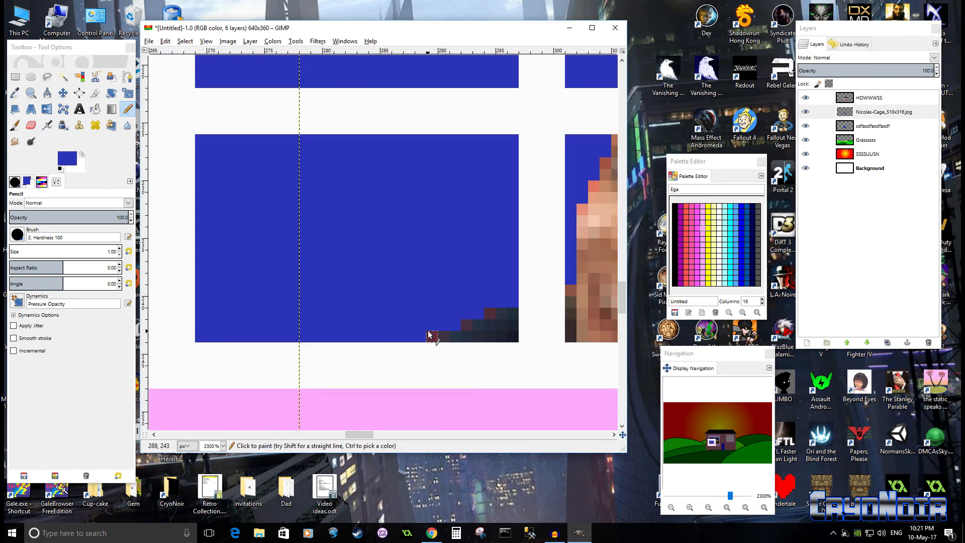
{"action": "scroll", "coordinate": [563, 292], "scroll_direction": "down", "scroll_amount": 7}
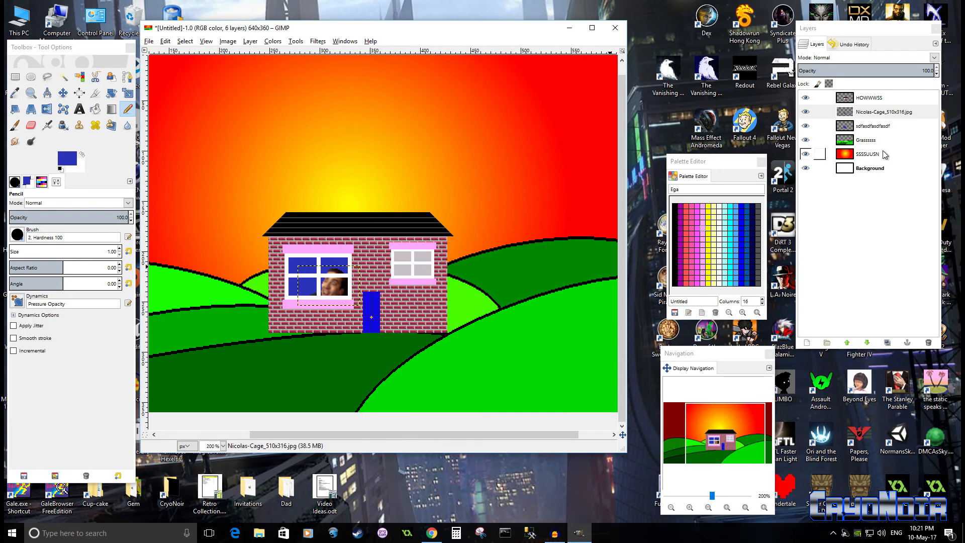
Step: Make the SSSSUUSN layer active and create a text box of about 620 × 309 px across the picture
{"action": "left_click", "coordinate": [885, 154]}
{"action": "key", "text": "1"}
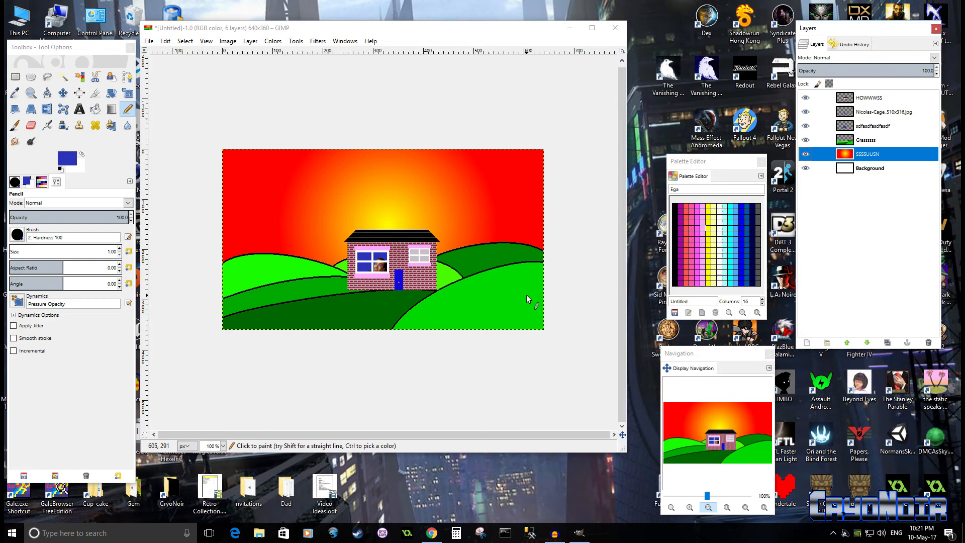
{"action": "left_click_drag", "start_coordinate": [483, 292], "coordinate": [535, 318]}
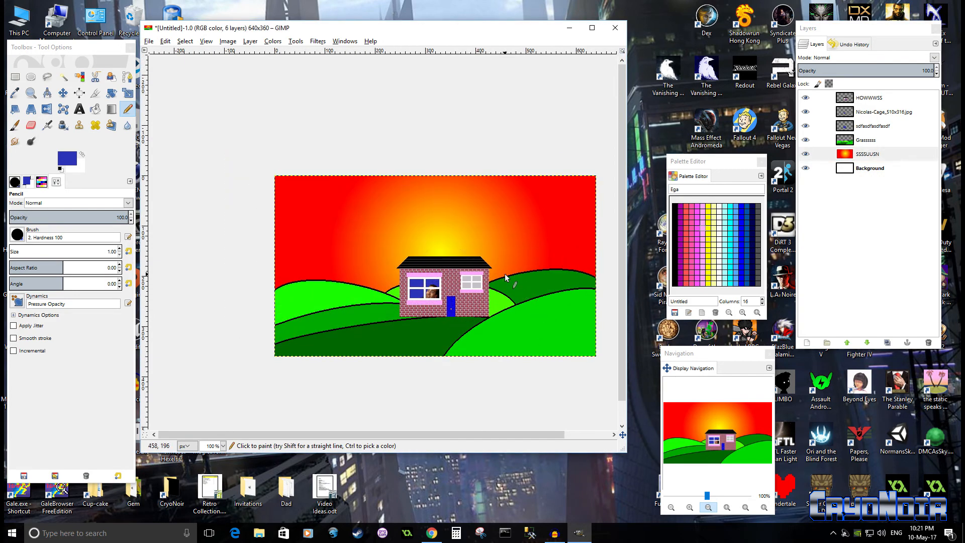
{"action": "scroll", "coordinate": [505, 274], "scroll_direction": "up", "scroll_amount": 2}
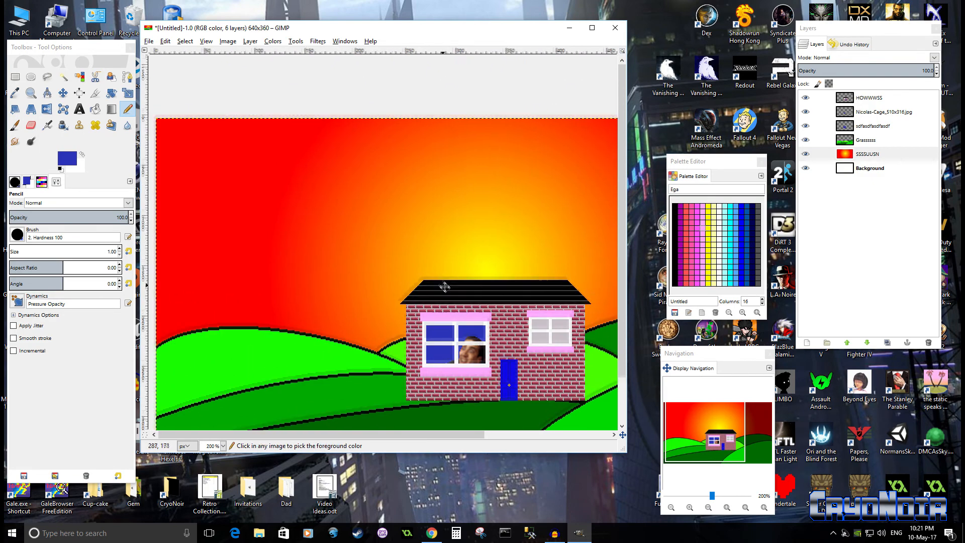
{"action": "left_click", "coordinate": [84, 111]}
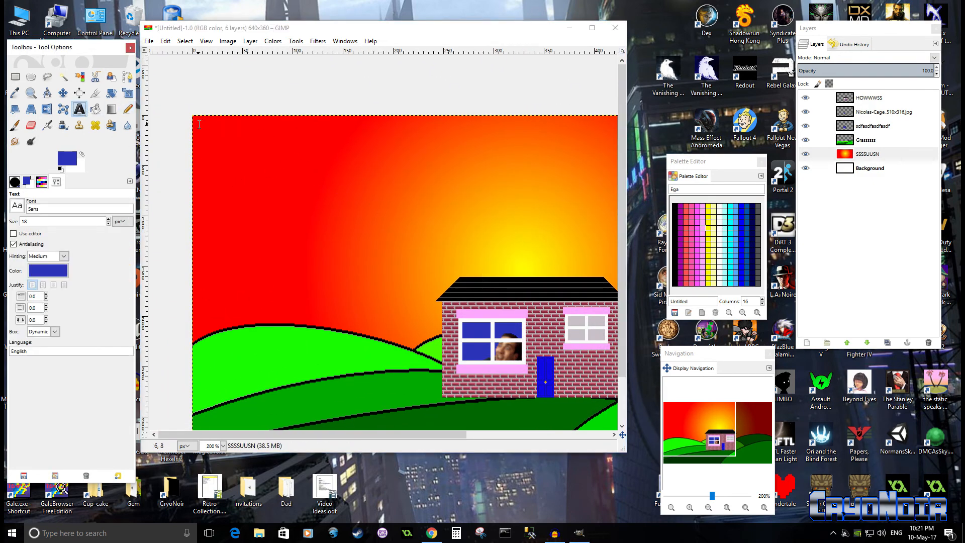
{"action": "left_click_drag", "start_coordinate": [199, 124], "coordinate": [602, 361]}
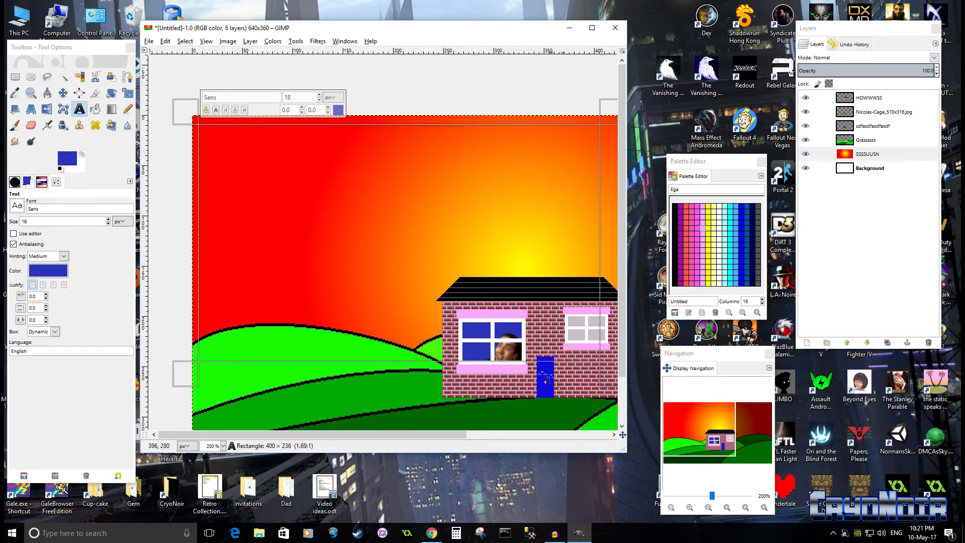
{"action": "scroll", "coordinate": [542, 373], "scroll_direction": "down", "scroll_amount": 2}
{"action": "left_click_drag", "start_coordinate": [438, 328], "coordinate": [550, 333]}
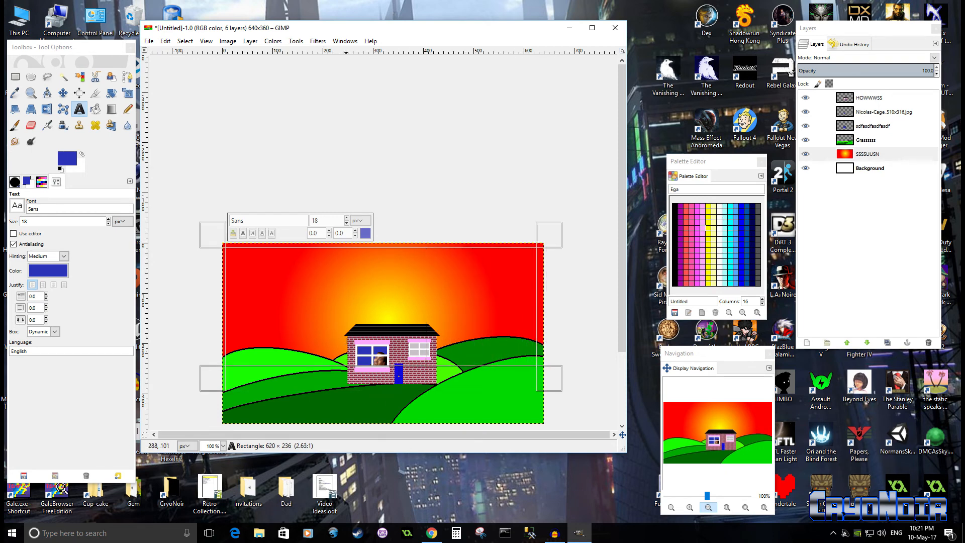
{"action": "left_click_drag", "start_coordinate": [381, 366], "coordinate": [381, 397]}
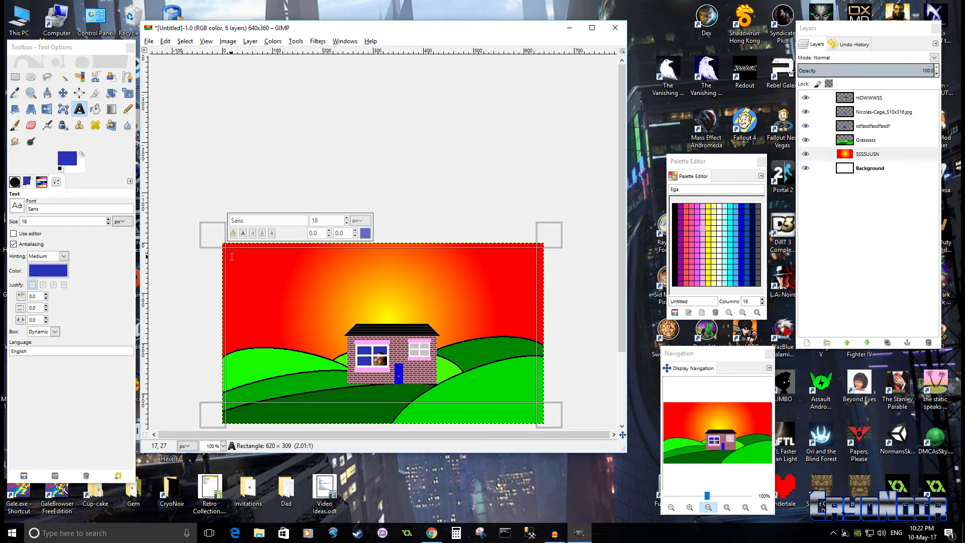
{"action": "scroll", "coordinate": [232, 257], "scroll_direction": "up", "scroll_amount": 3}
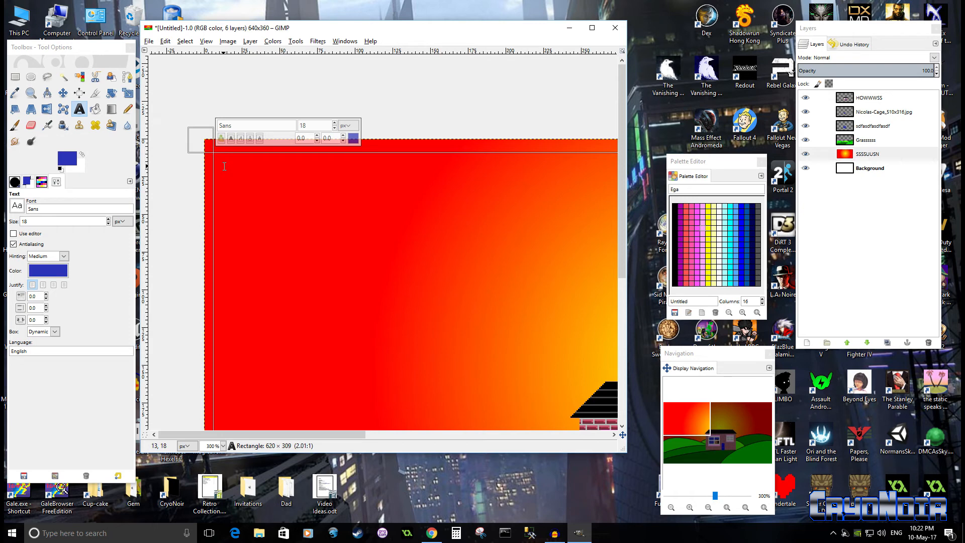
{"action": "type", "text": "dsfgsdfgd"}
{"action": "key", "text": "BackSpace"}
{"action": "key", "text": "BackSpace"}
{"action": "key", "text": "BackSpace"}
{"action": "key", "text": "BackSpace"}
{"action": "key", "text": "BackSpace"}
{"action": "key", "text": "BackSpace"}
{"action": "key", "text": "BackSpace"}
{"action": "key", "text": "BackSpace"}
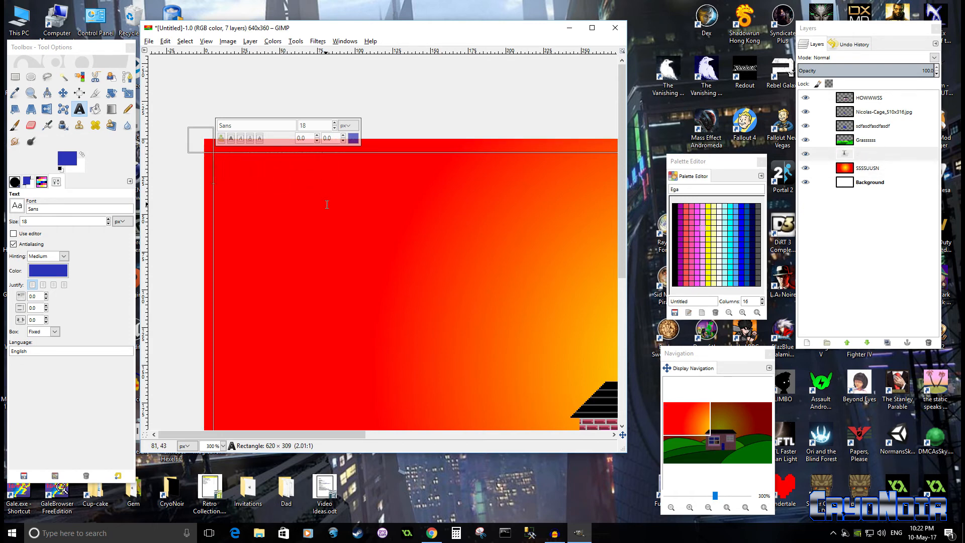
Step: Enter the caption "Nicolas Cage at my house" in the text box, checking the name's spelling in the Chrome image search
{"action": "type", "text": "Nich"}
{"action": "left_click", "coordinate": [437, 535]}
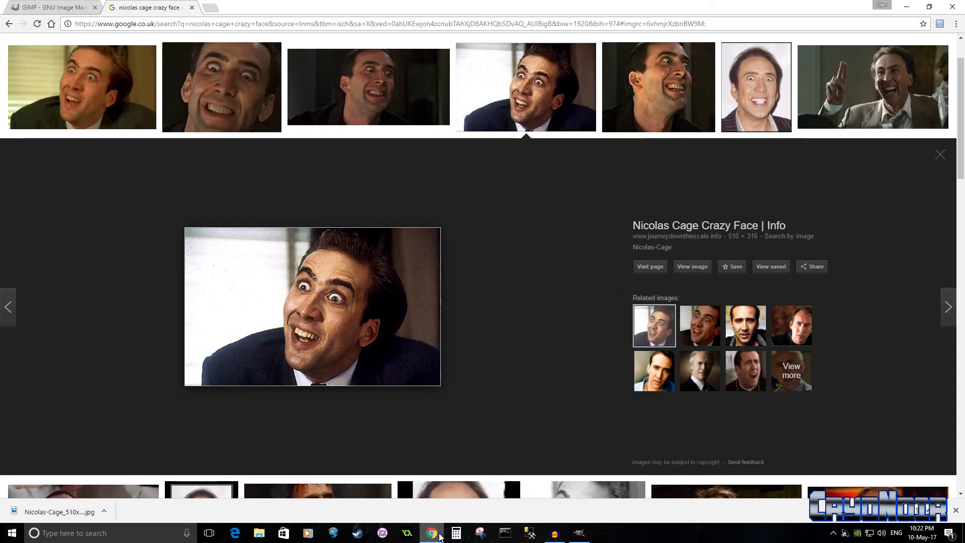
{"action": "scroll", "coordinate": [483, 370], "scroll_direction": "up", "scroll_amount": 2}
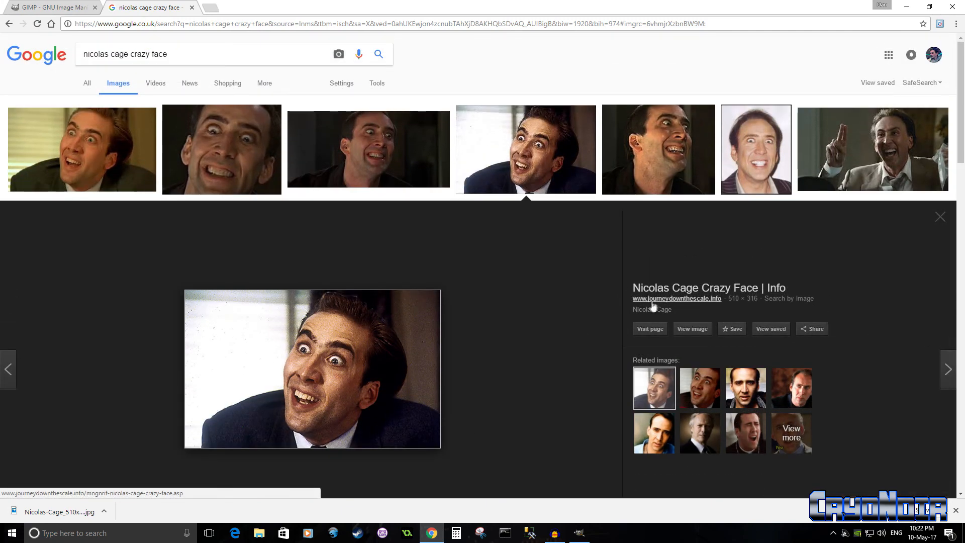
{"action": "left_click", "coordinate": [907, 8]}
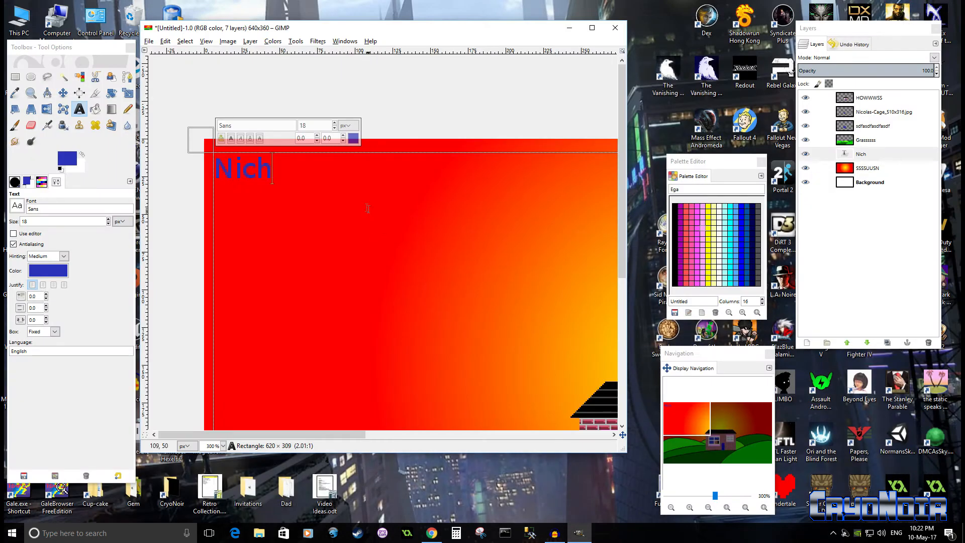
{"action": "type", "text": "olas Cag"}
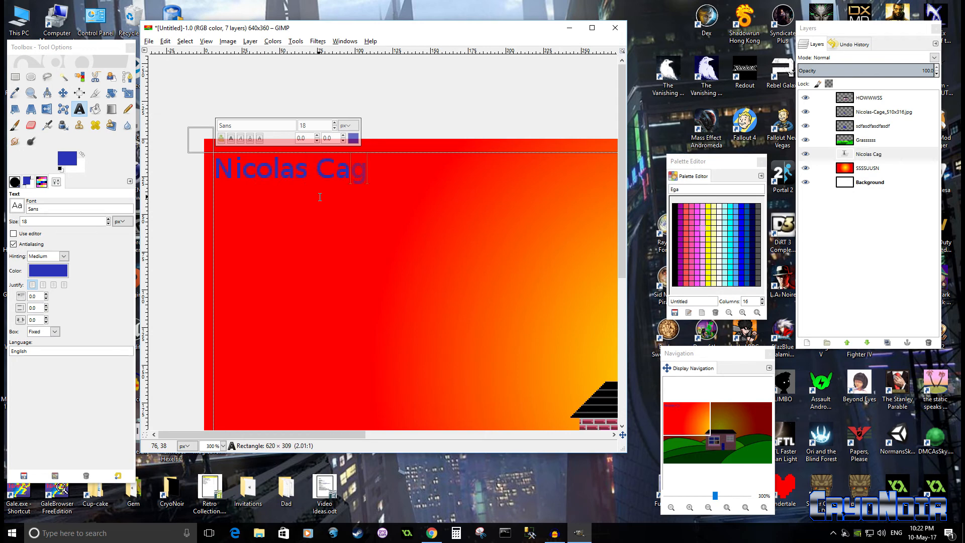
{"action": "type", "text": "e at my house"}
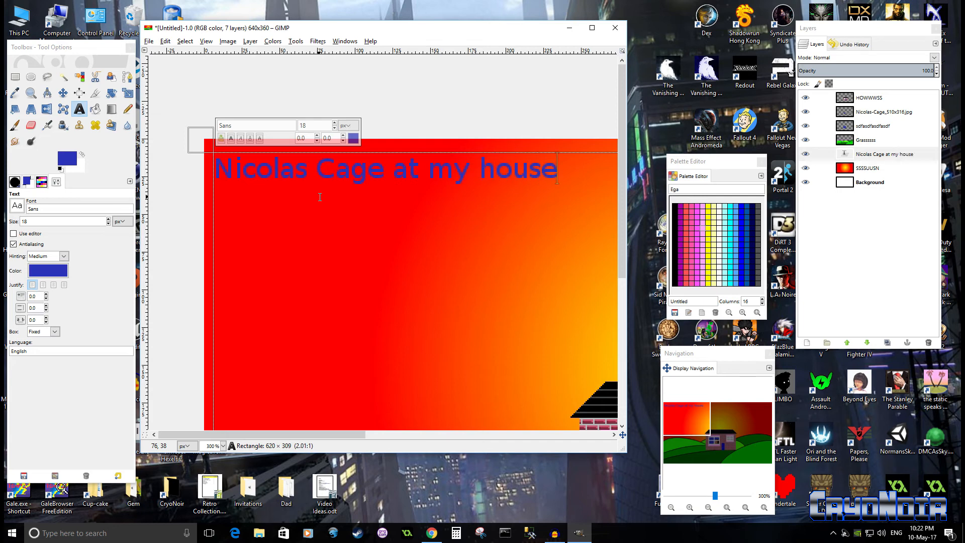
Step: Select the whole caption text and change its font to Tahoma Bold
{"action": "scroll", "coordinate": [389, 231], "scroll_direction": "down", "scroll_amount": 2}
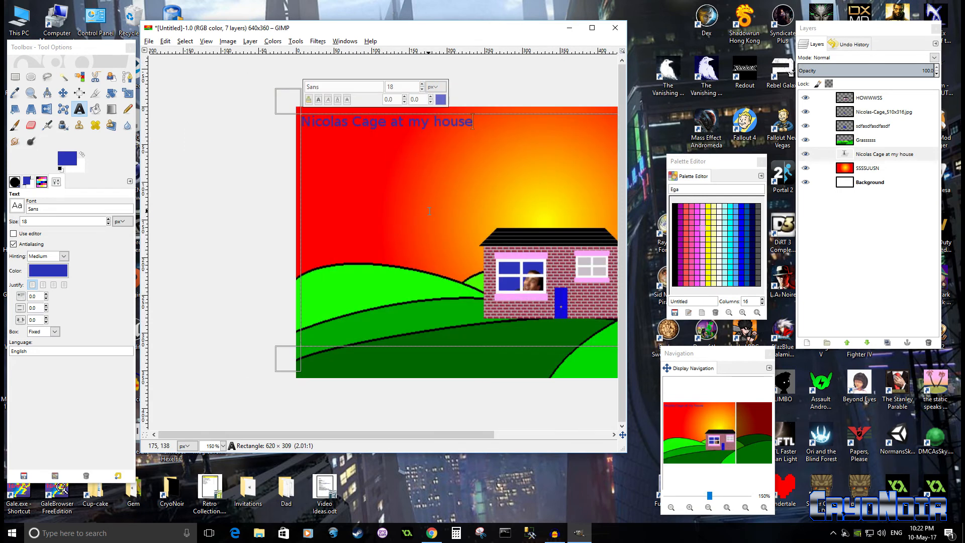
{"action": "scroll", "coordinate": [456, 200], "scroll_direction": "down", "scroll_amount": 1}
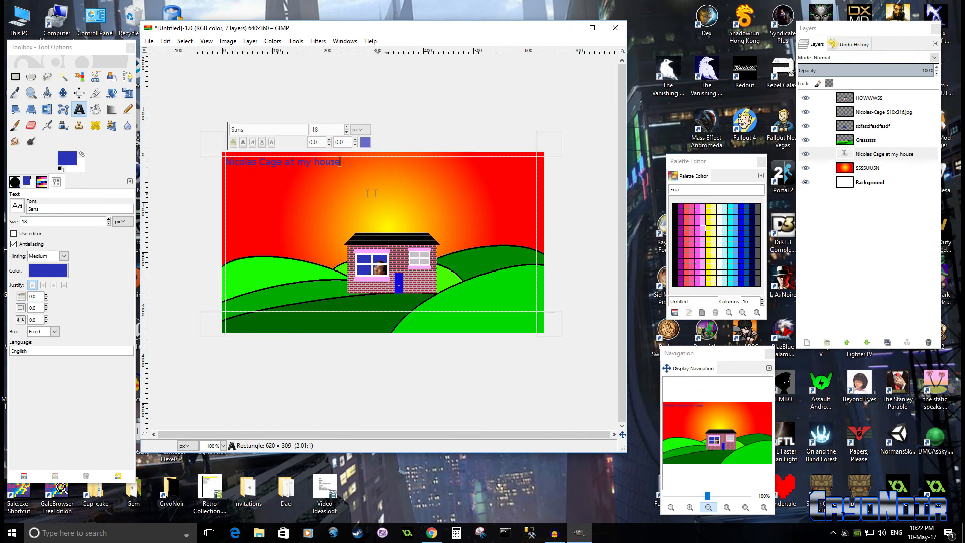
{"action": "scroll", "coordinate": [598, 261], "scroll_direction": "up", "scroll_amount": 3}
{"action": "scroll", "coordinate": [445, 208], "scroll_direction": "up", "scroll_amount": 2}
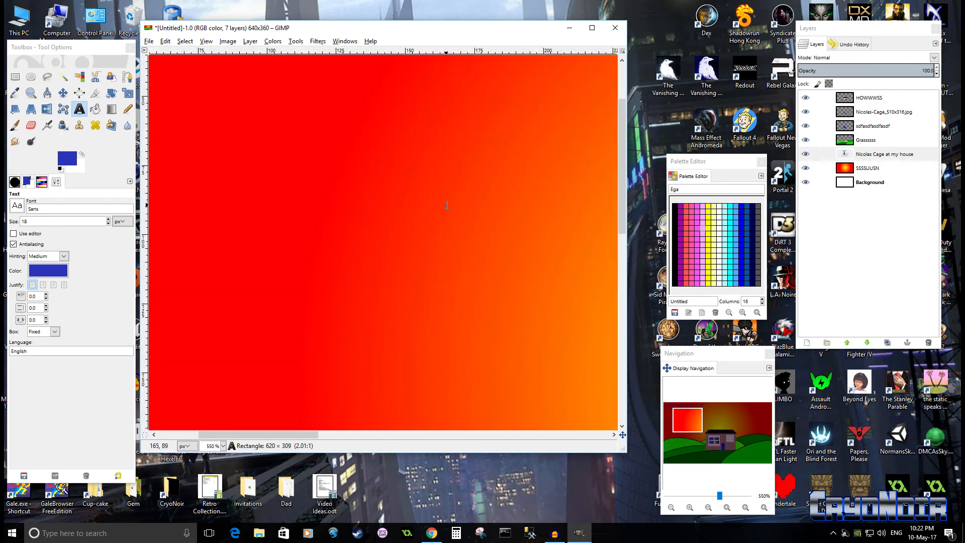
{"action": "scroll", "coordinate": [490, 224], "scroll_direction": "down", "scroll_amount": 2}
{"action": "scroll", "coordinate": [489, 224], "scroll_direction": "down", "scroll_amount": 2}
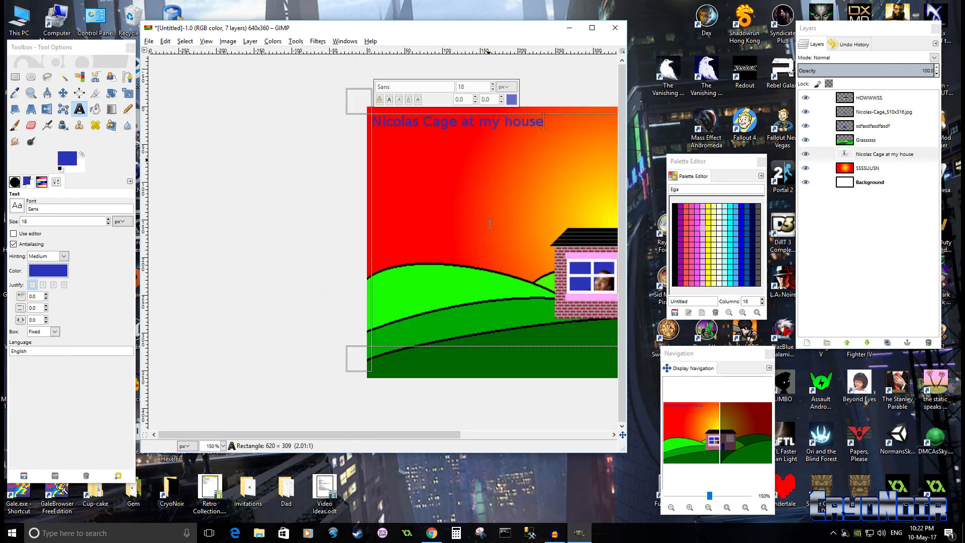
{"action": "left_click_drag", "start_coordinate": [518, 213], "coordinate": [317, 231]}
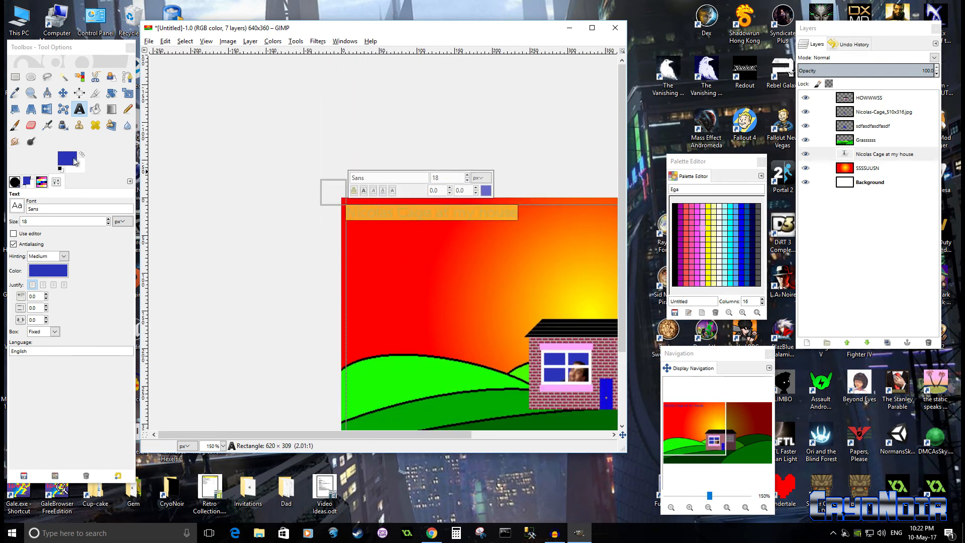
{"action": "left_click", "coordinate": [17, 205]}
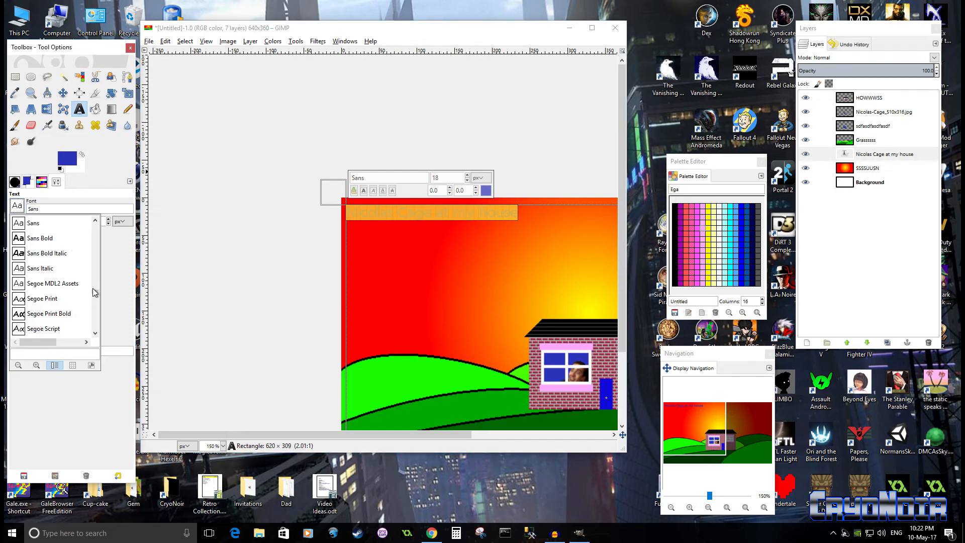
{"action": "left_click_drag", "start_coordinate": [96, 294], "coordinate": [97, 316]}
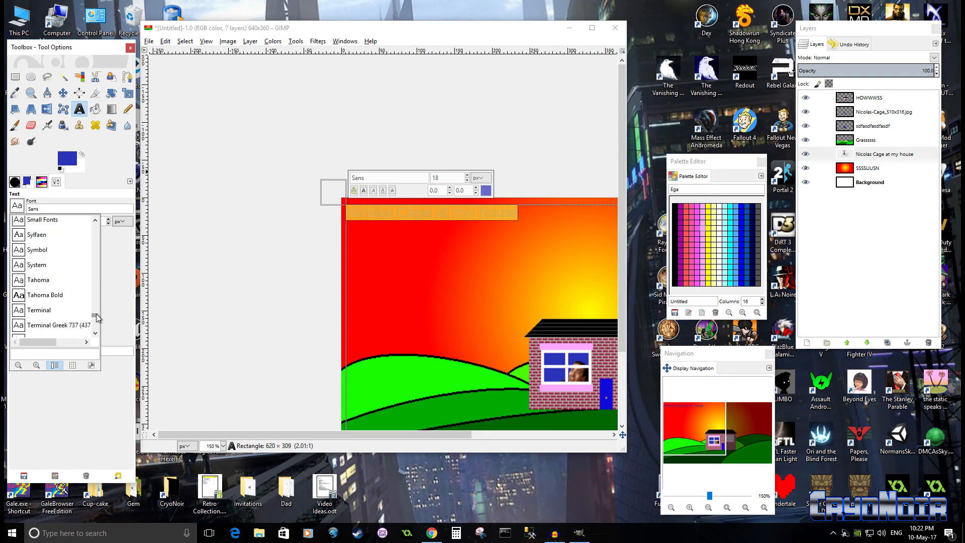
{"action": "left_click", "coordinate": [56, 300]}
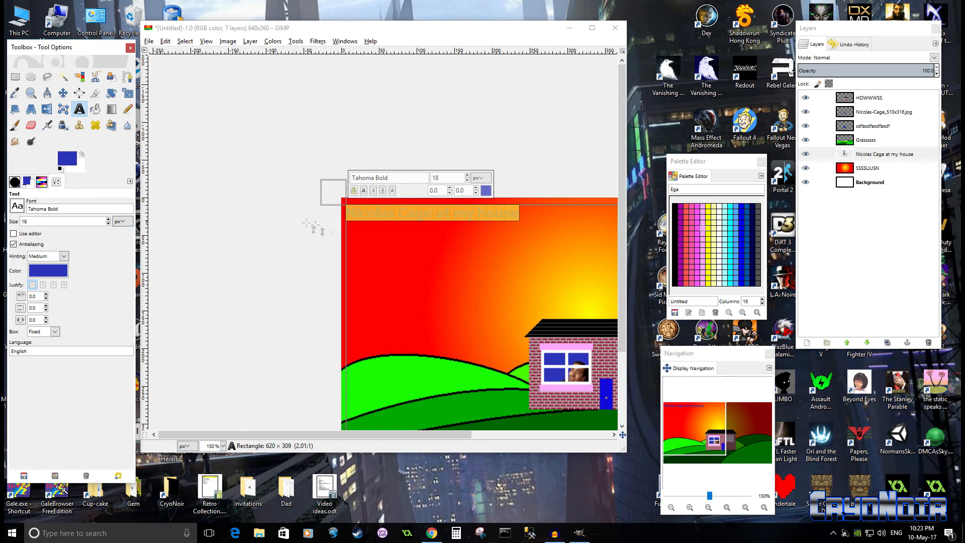
Step: Enlarge the selected caption text to a size of 64 px
{"action": "left_click", "coordinate": [467, 175]}
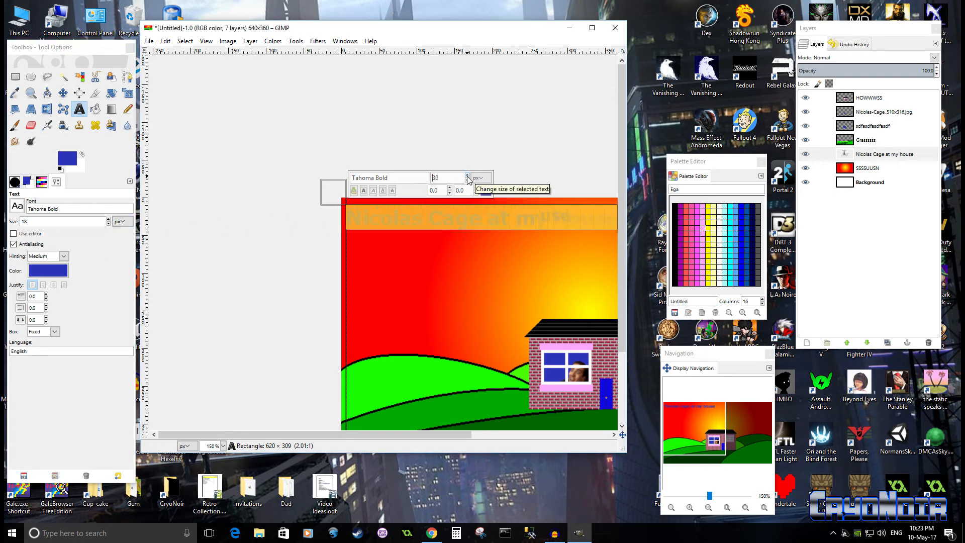
{"action": "scroll", "coordinate": [457, 320], "scroll_direction": "down", "scroll_amount": 2}
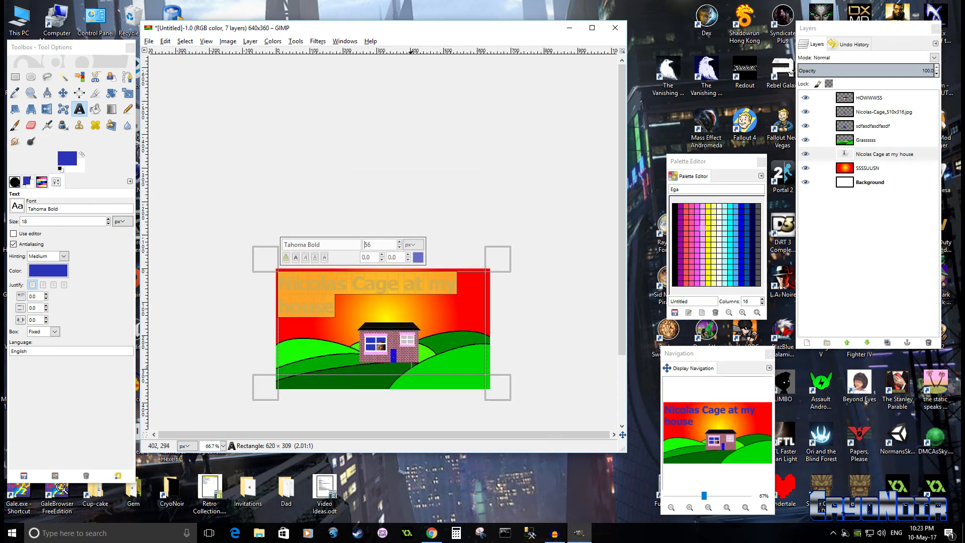
{"action": "scroll", "coordinate": [412, 366], "scroll_direction": "up", "scroll_amount": 1}
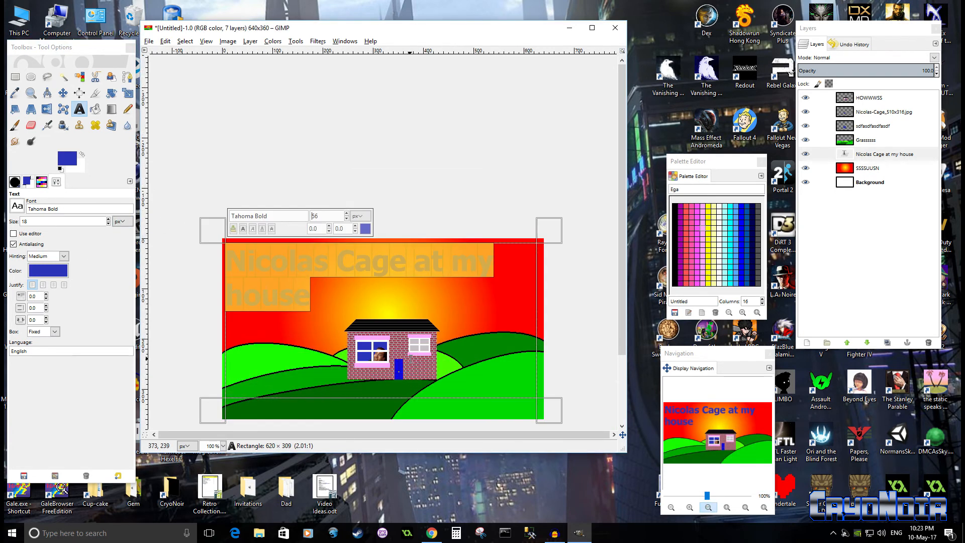
{"action": "left_click", "coordinate": [347, 214]}
{"action": "left_click", "coordinate": [347, 214]}
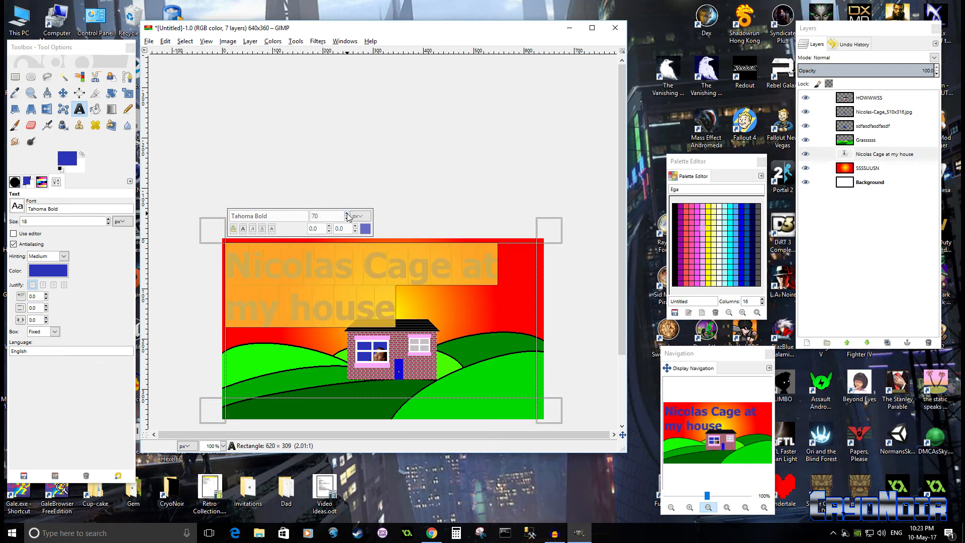
{"action": "left_click", "coordinate": [347, 220]}
{"action": "left_click", "coordinate": [347, 219]}
{"action": "left_click", "coordinate": [347, 219]}
{"action": "left_click", "coordinate": [346, 219]}
{"action": "left_click", "coordinate": [347, 220]}
{"action": "left_click", "coordinate": [347, 219]}
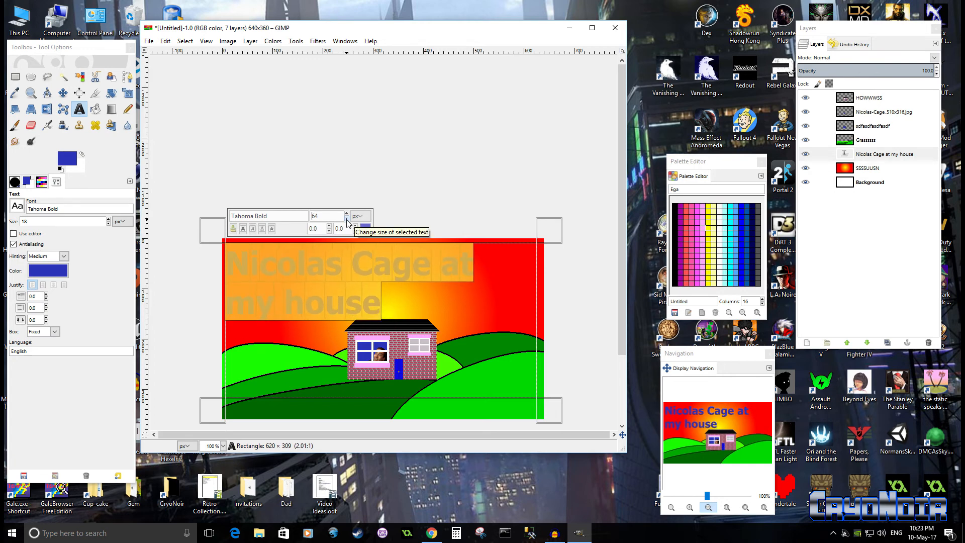
Step: Reduce the selected caption text to a size of 63 px and check how it fits across the picture
{"action": "left_click", "coordinate": [347, 219]}
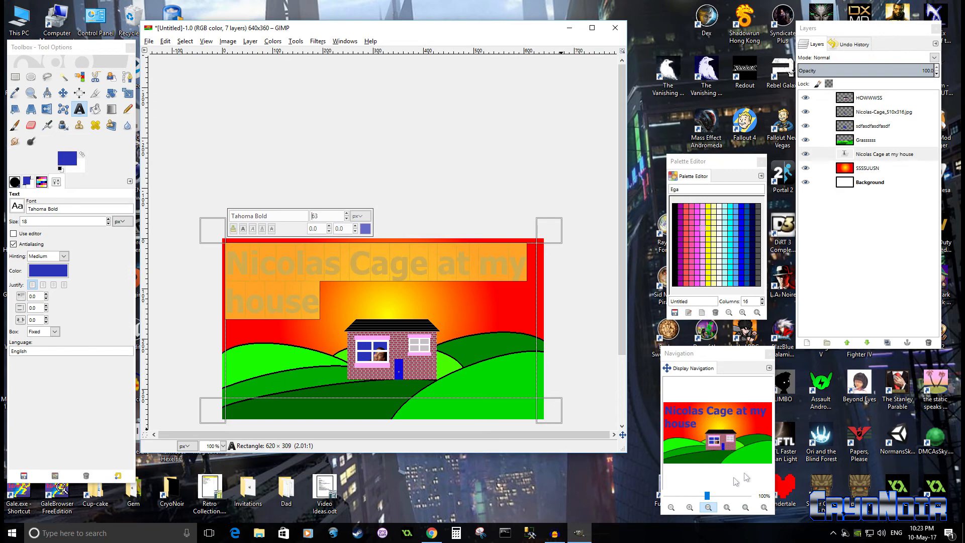
{"action": "scroll", "coordinate": [332, 337], "scroll_direction": "up", "scroll_amount": 1}
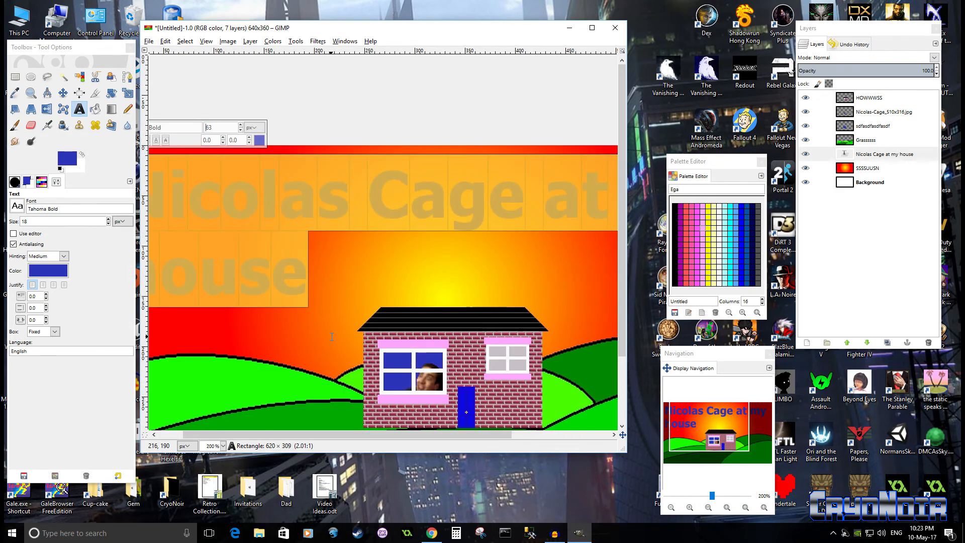
{"action": "scroll", "coordinate": [332, 336], "scroll_direction": "down", "scroll_amount": 1}
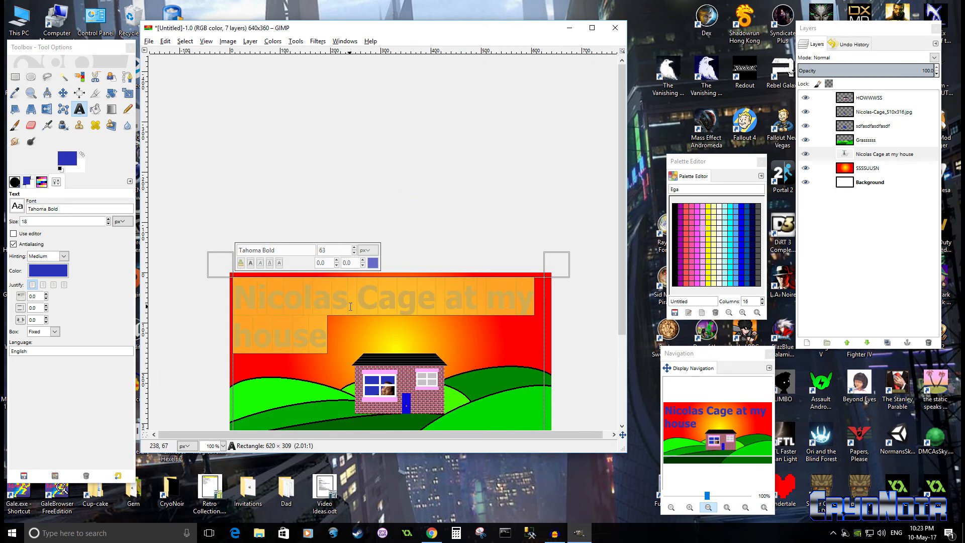
{"action": "scroll", "coordinate": [373, 290], "scroll_direction": "up", "scroll_amount": 1}
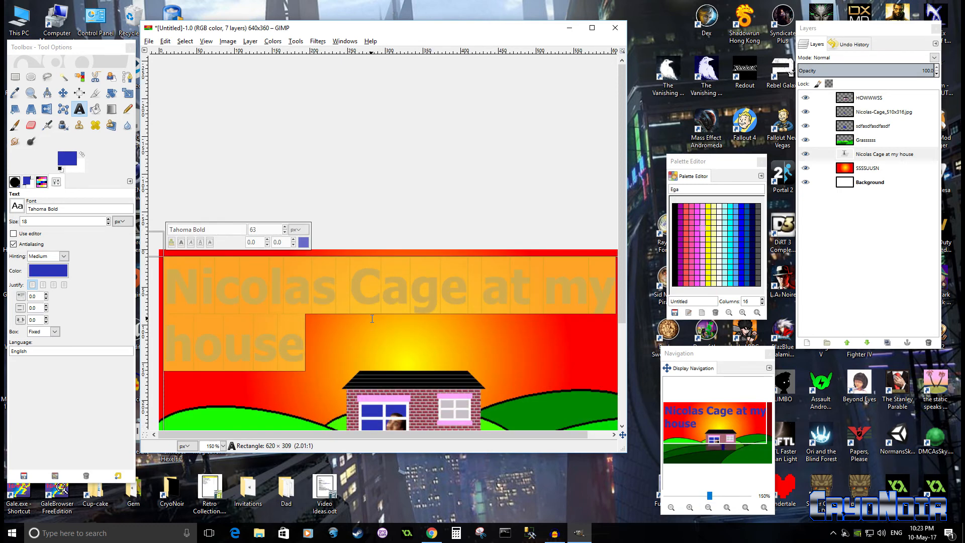
{"action": "scroll", "coordinate": [370, 330], "scroll_direction": "down", "scroll_amount": 1}
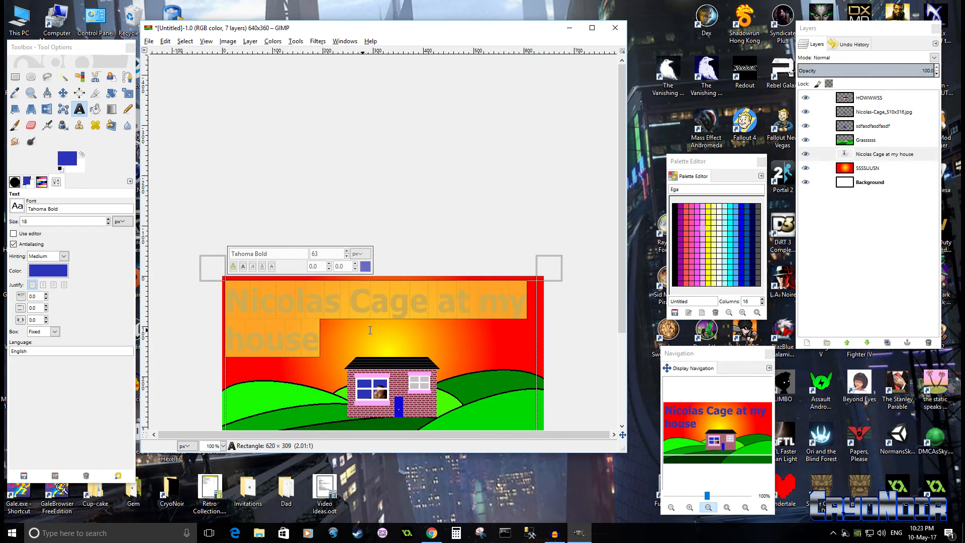
{"action": "scroll", "coordinate": [370, 331], "scroll_direction": "up", "scroll_amount": 1}
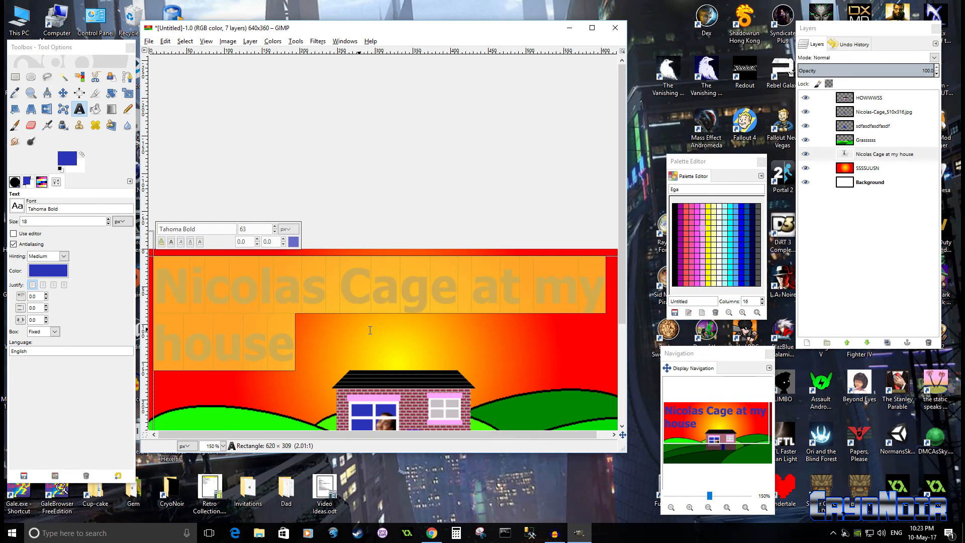
Step: Create a selection from the caption layer's alpha channel and shrink it by 2 px
{"action": "right_click", "coordinate": [889, 159]}
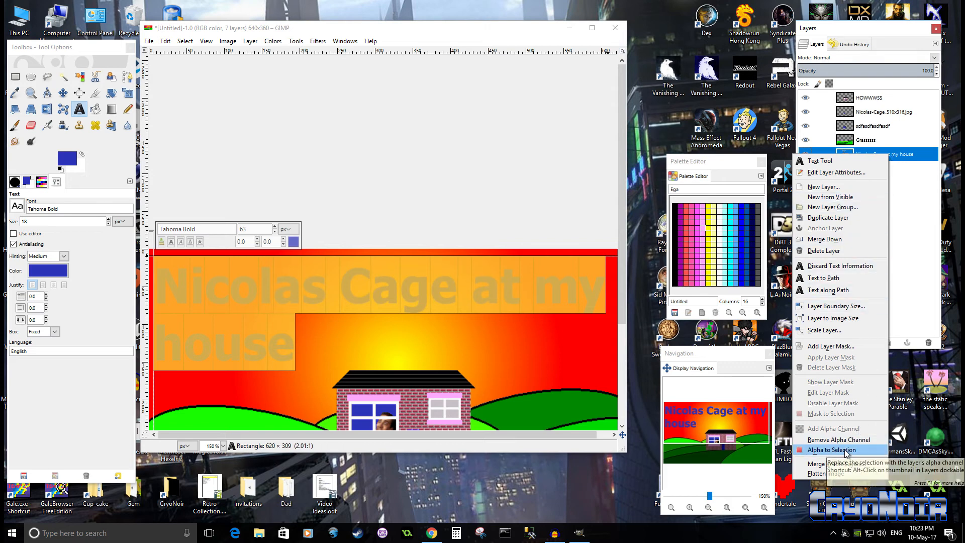
{"action": "left_click", "coordinate": [846, 451]}
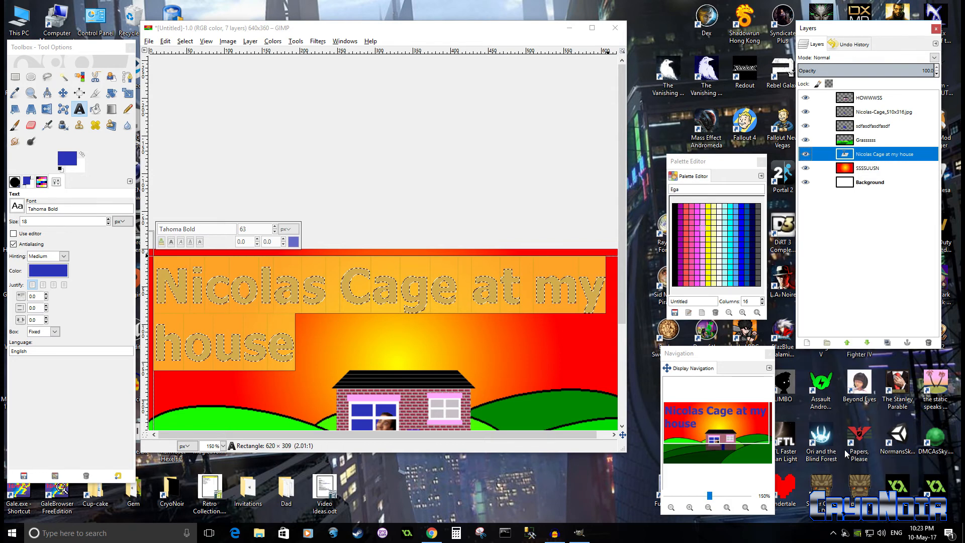
{"action": "mouse_move", "coordinate": [371, 344]}
{"action": "left_mouse_down"}
{"action": "mouse_move", "coordinate": [410, 350]}
{"action": "mouse_move", "coordinate": [349, 322]}
{"action": "mouse_move", "coordinate": [372, 328]}
{"action": "left_mouse_up"}
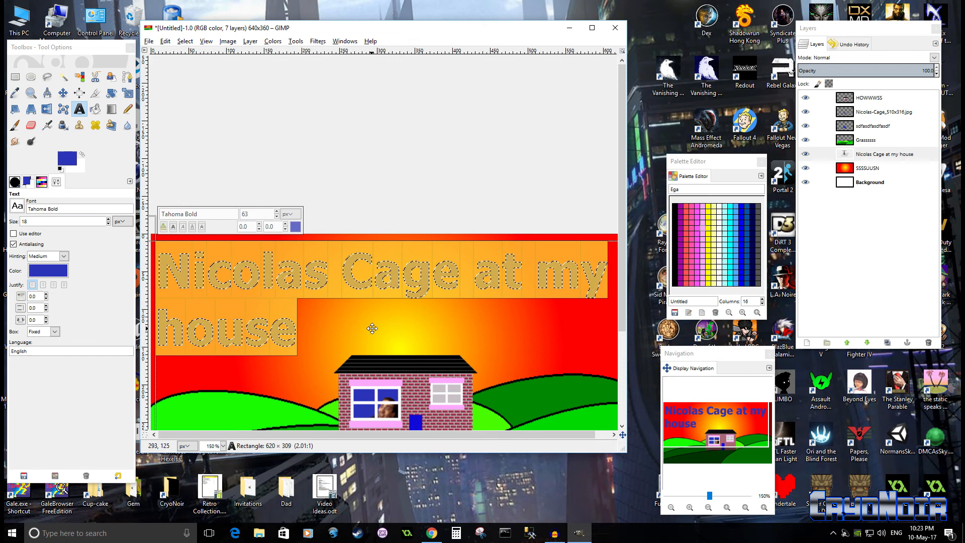
{"action": "left_click", "coordinate": [185, 41]}
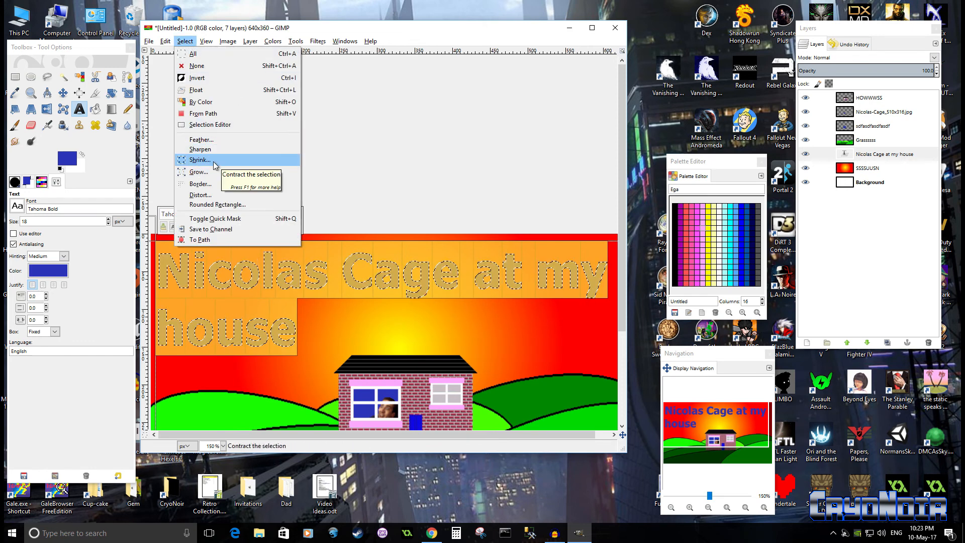
{"action": "left_click", "coordinate": [200, 160]}
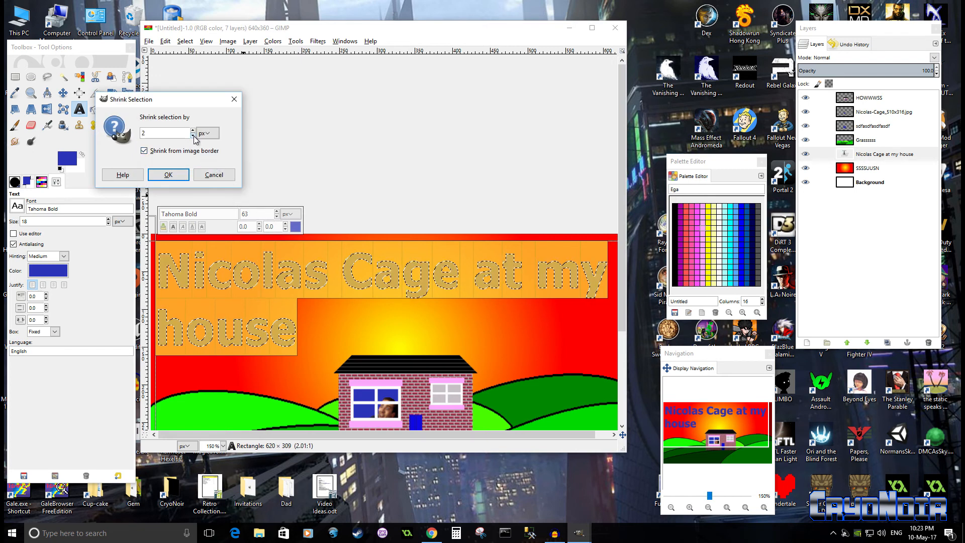
{"action": "left_click", "coordinate": [173, 174]}
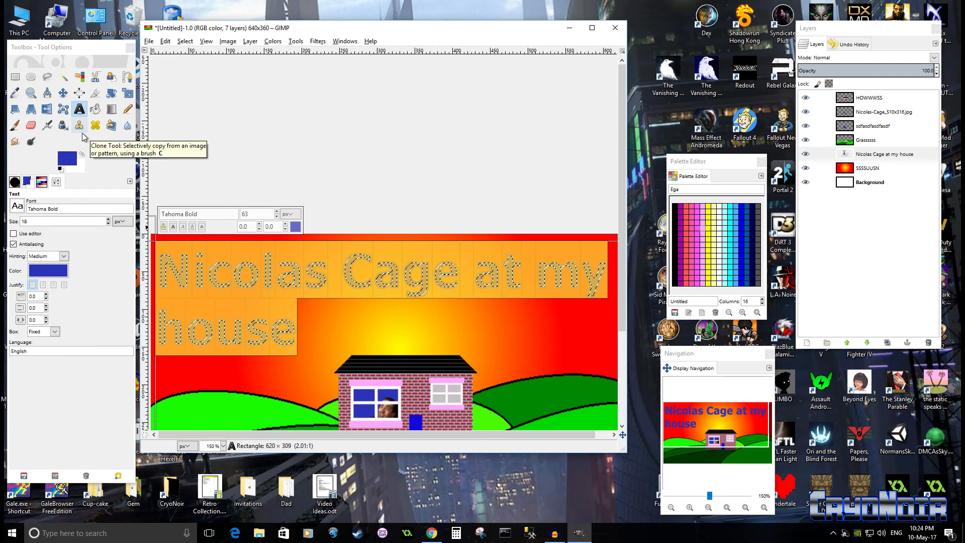
Step: Fill the shrunken caption selection with the blue foreground colour, using Bucket Fill set to fill the whole selection
{"action": "left_click", "coordinate": [95, 110]}
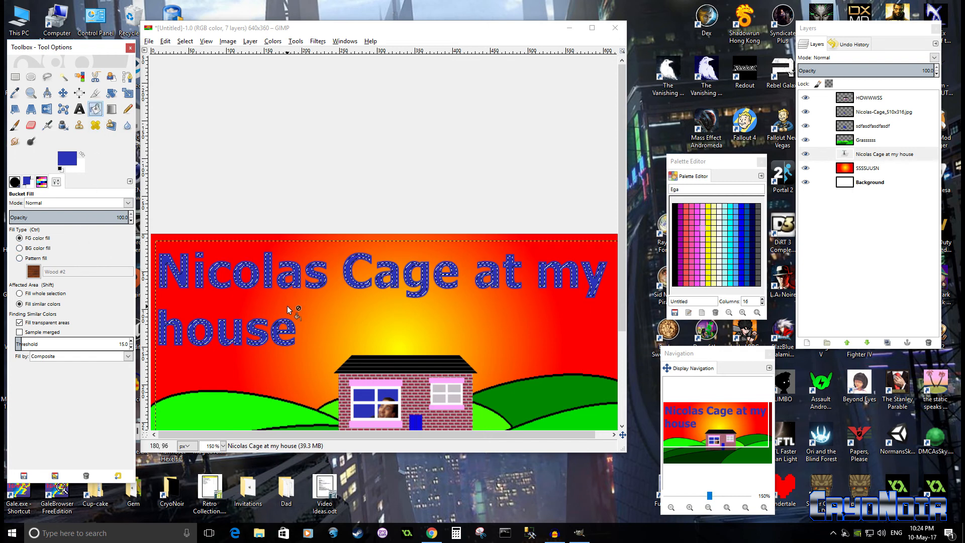
{"action": "left_click", "coordinate": [19, 294]}
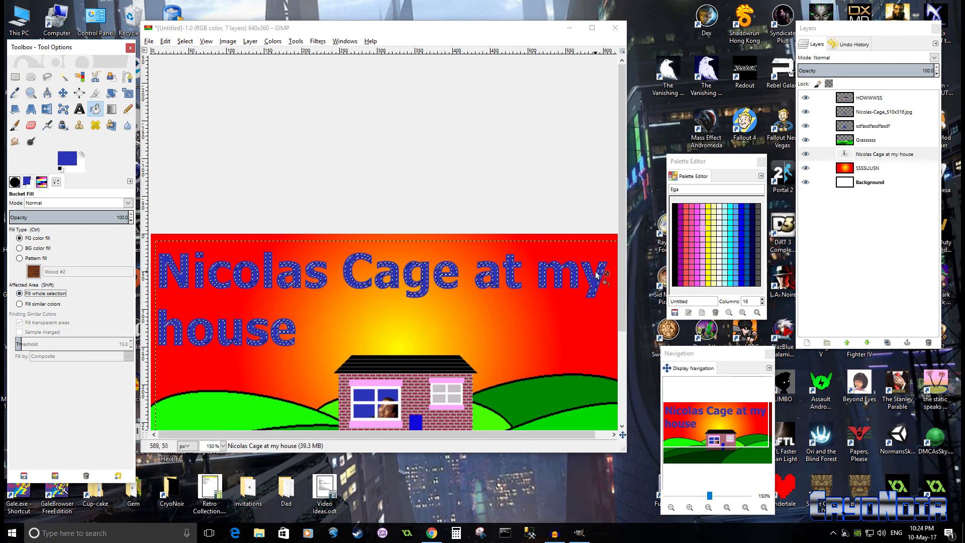
{"action": "left_click", "coordinate": [184, 282]}
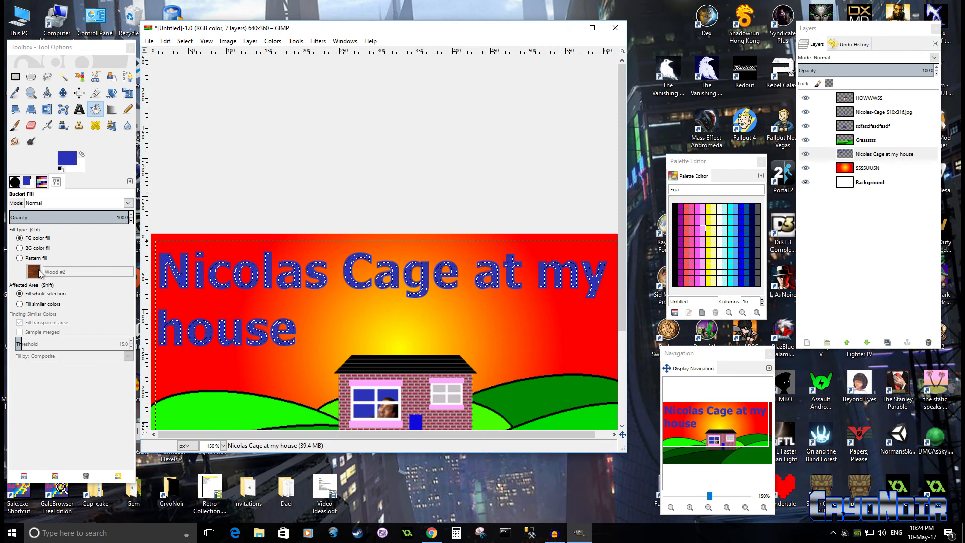
Step: Try a Wood #2 pattern fill inside the selected caption letters, and undo it
{"action": "left_click", "coordinate": [20, 258]}
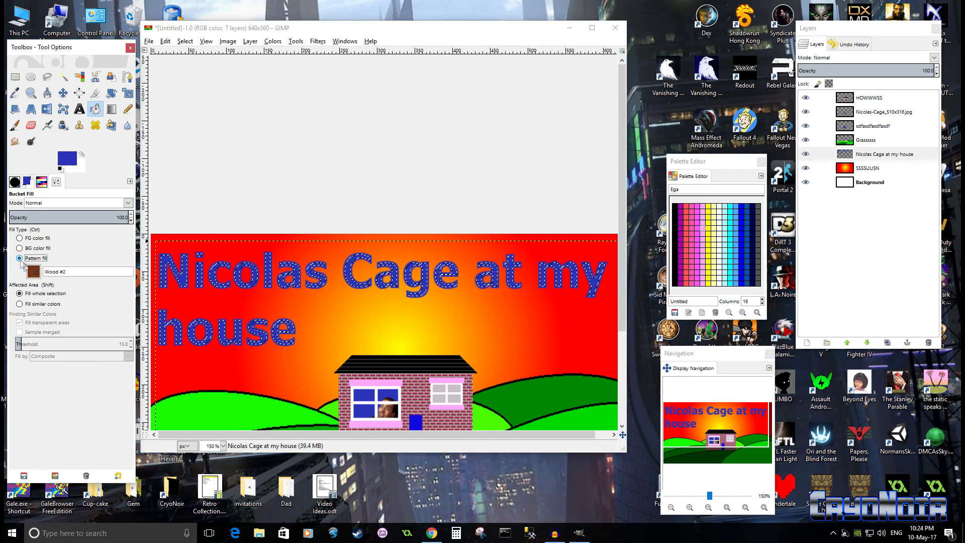
{"action": "left_click", "coordinate": [215, 276]}
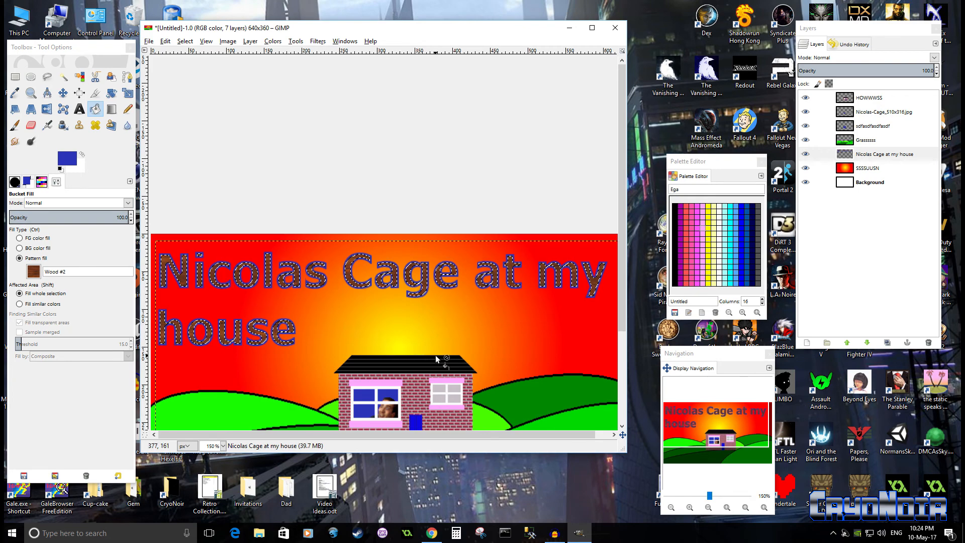
{"action": "scroll", "coordinate": [435, 355], "scroll_direction": "up", "scroll_amount": 2}
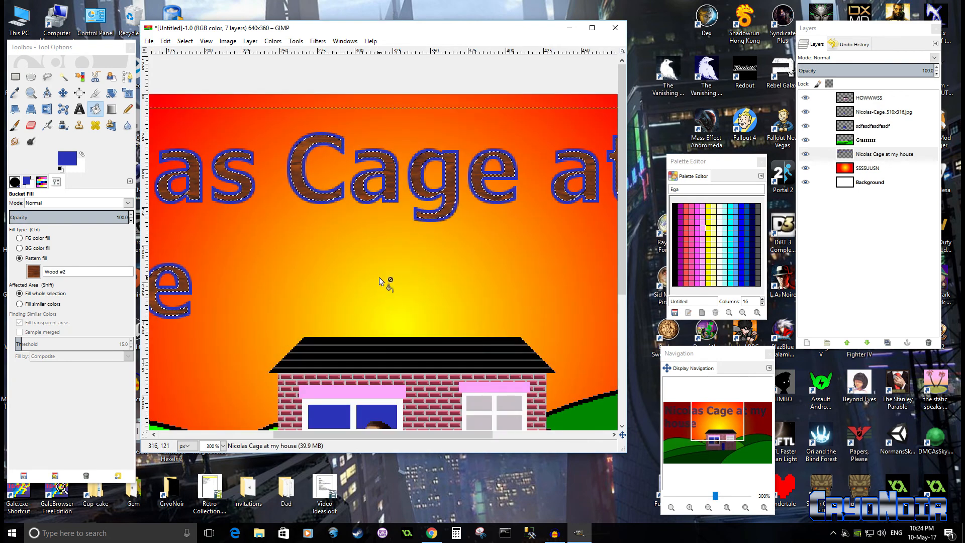
{"action": "key", "text": "ctrl+z"}
{"action": "scroll", "coordinate": [382, 279], "scroll_direction": "down", "scroll_amount": 3}
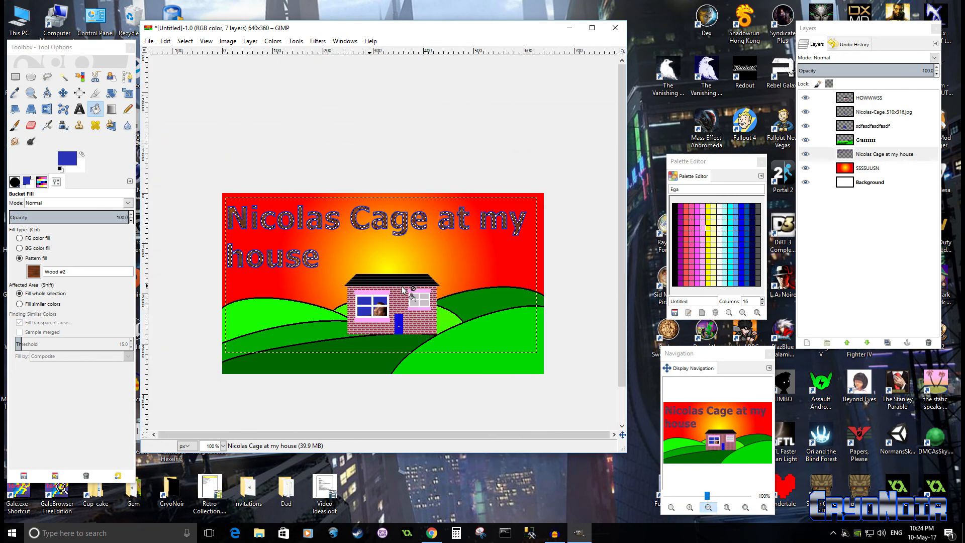
Step: Switch Bucket Fill back to foreground colour, set that colour to black (000000) and fill the caption selection with it
{"action": "scroll", "coordinate": [381, 270], "scroll_direction": "up", "scroll_amount": 1}
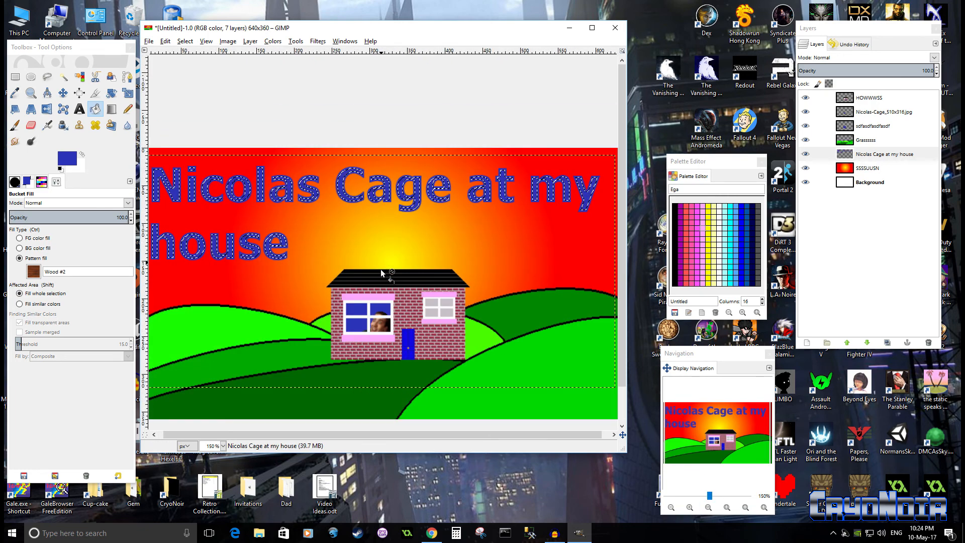
{"action": "left_click_drag", "start_coordinate": [346, 252], "coordinate": [404, 291]}
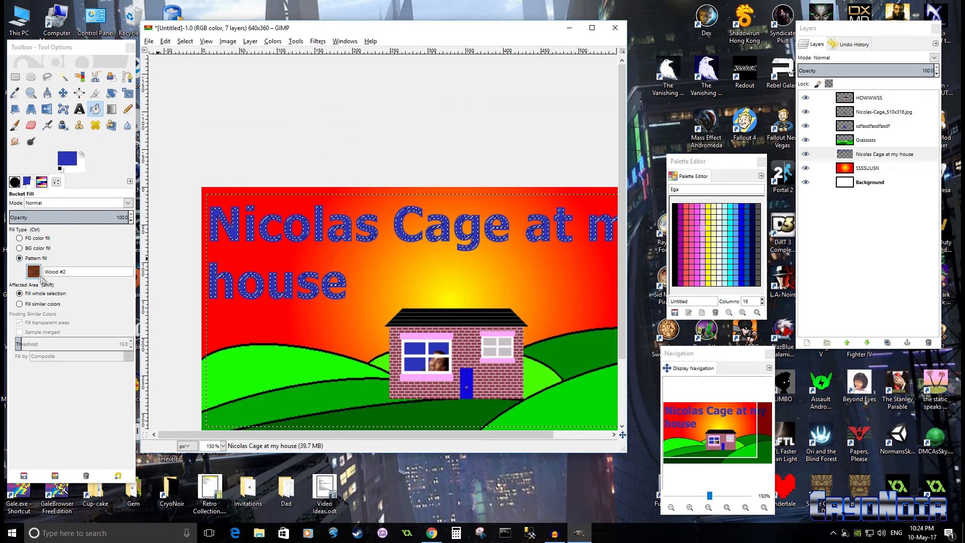
{"action": "left_click", "coordinate": [19, 238]}
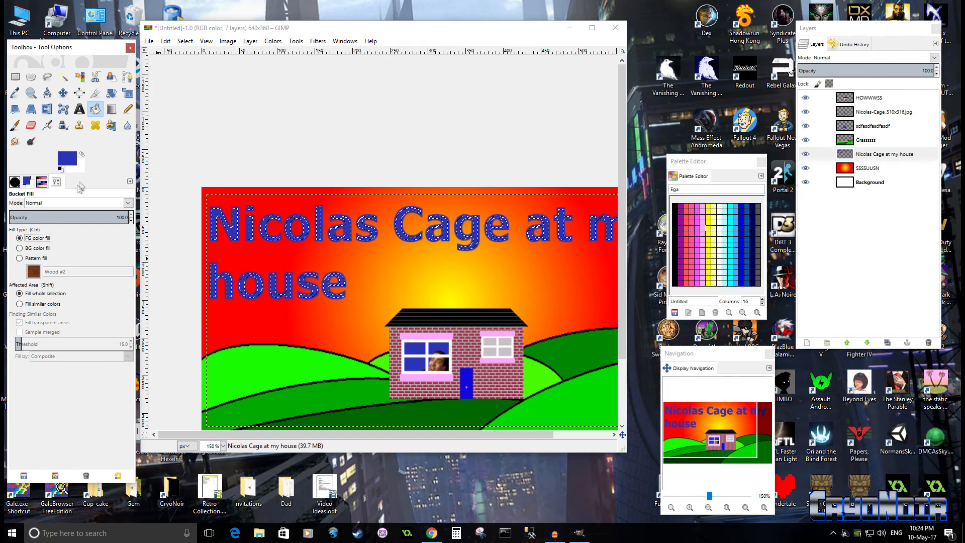
{"action": "left_click", "coordinate": [72, 160]}
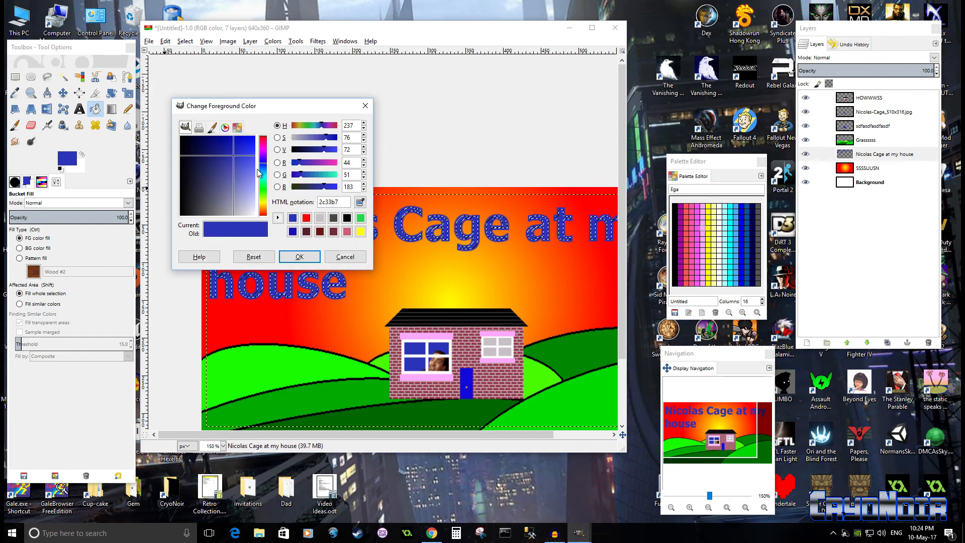
{"action": "left_click_drag", "start_coordinate": [228, 157], "coordinate": [130, 229]}
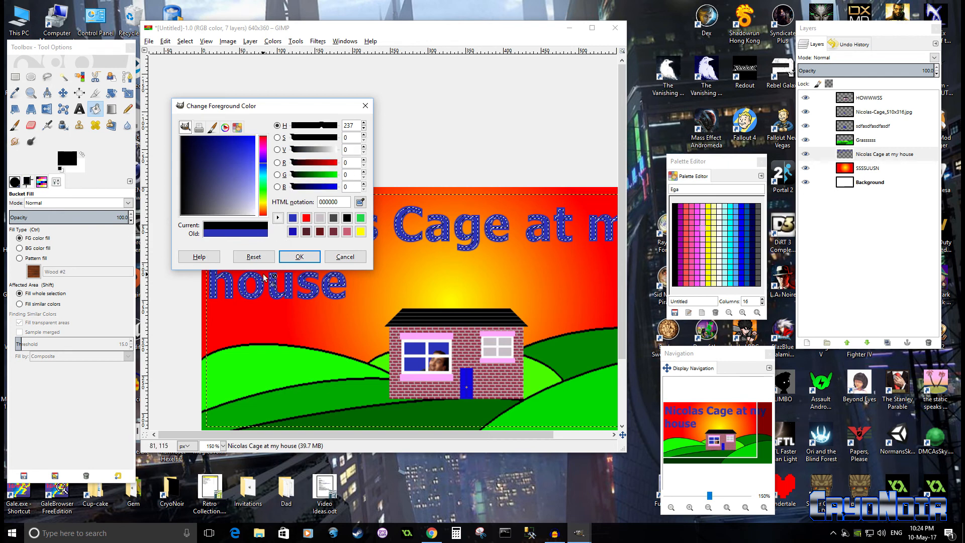
{"action": "left_click", "coordinate": [301, 256]}
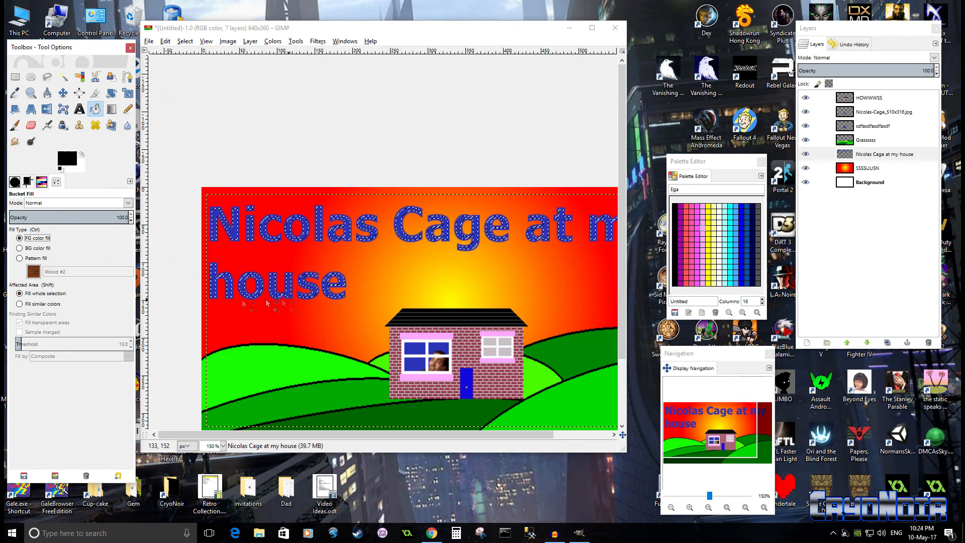
{"action": "left_click", "coordinate": [311, 293]}
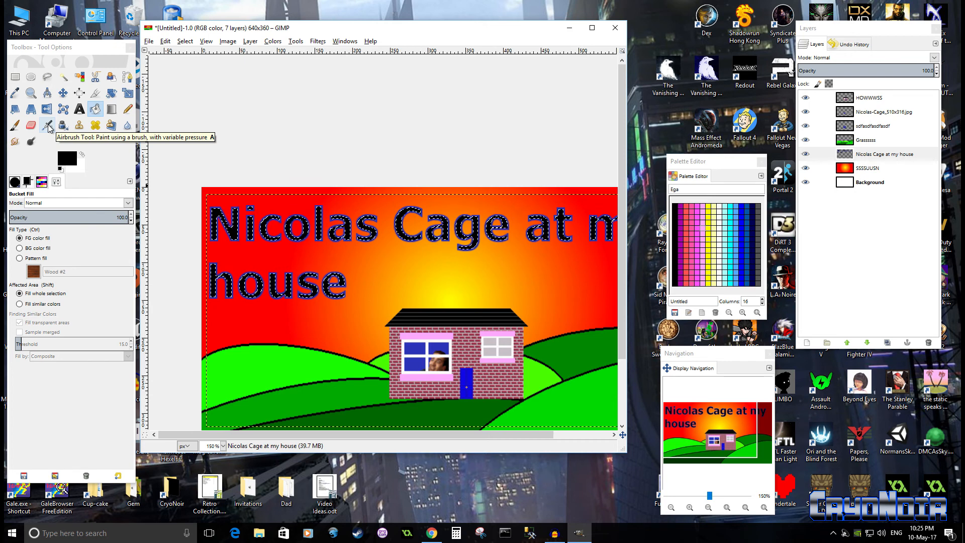
Step: Activate the Airbrush and set the foreground colour to light grey c9c1c1
{"action": "left_click", "coordinate": [48, 125]}
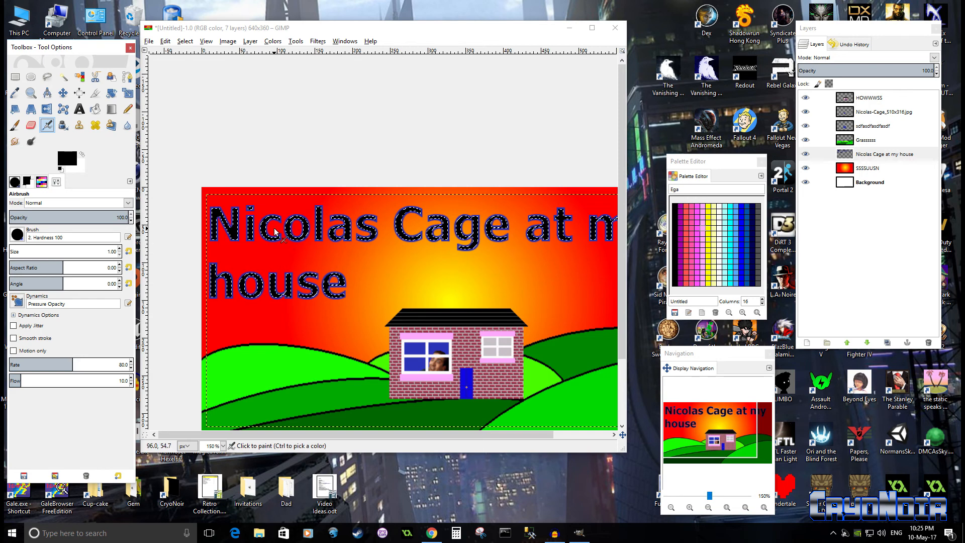
{"action": "left_click", "coordinate": [69, 161]}
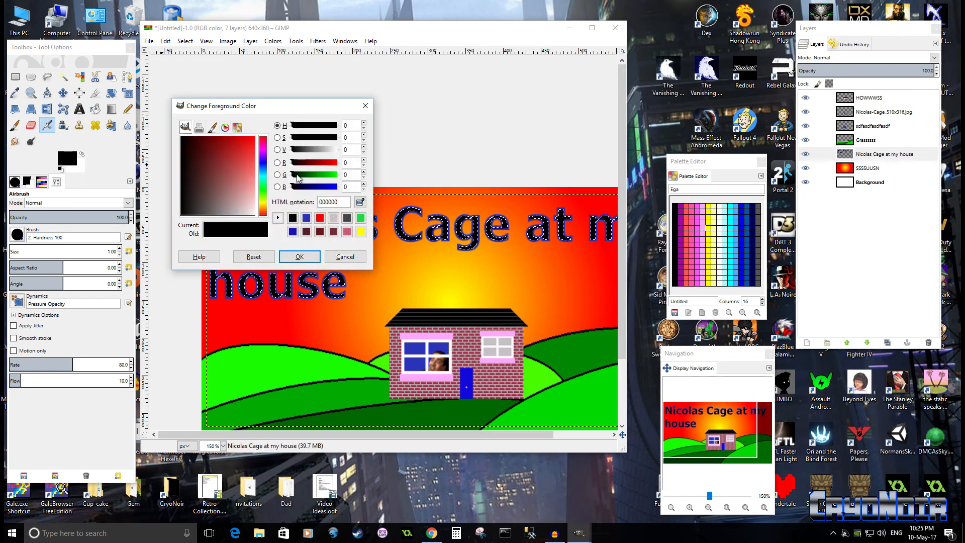
{"action": "left_click_drag", "start_coordinate": [240, 200], "coordinate": [241, 216]}
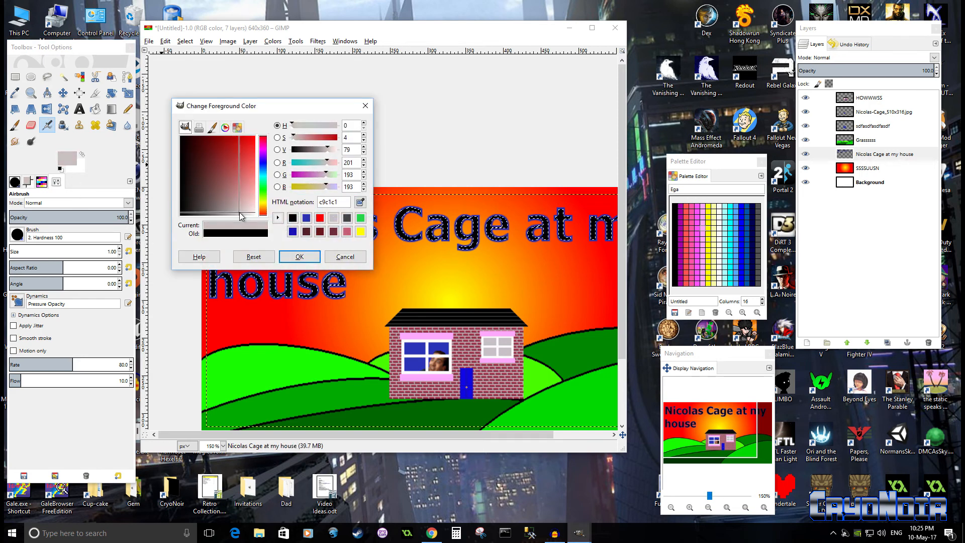
{"action": "left_click", "coordinate": [299, 257]}
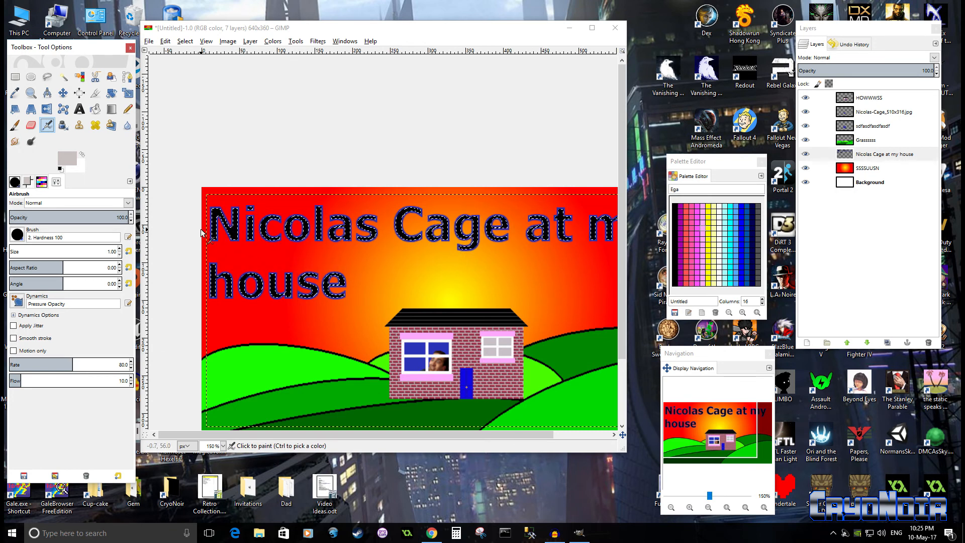
Step: Try spraying light grey inside the caption letters with the size 1 Airbrush, and undo the last dab
{"action": "left_click", "coordinate": [431, 241]}
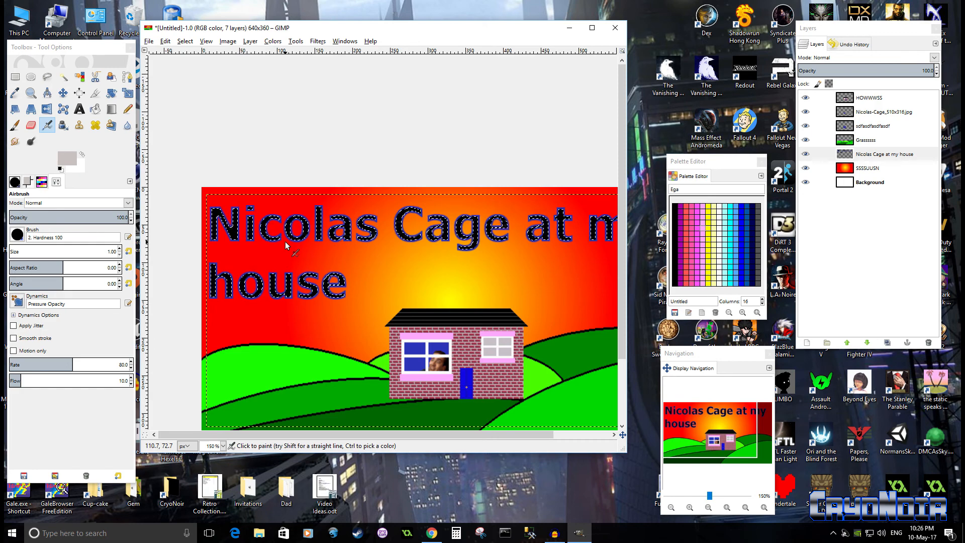
{"action": "scroll", "coordinate": [285, 245], "scroll_direction": "up", "scroll_amount": 5}
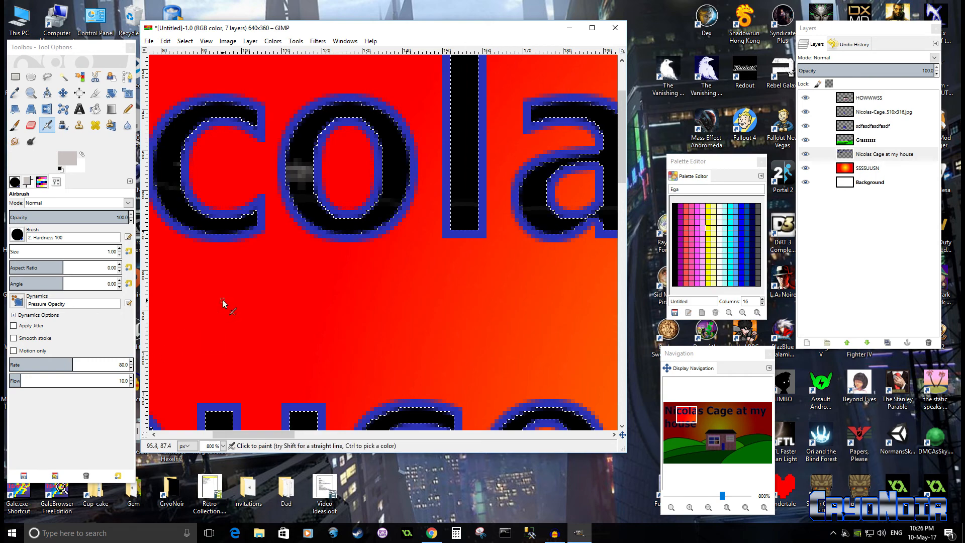
{"action": "key", "text": "ctrl"}
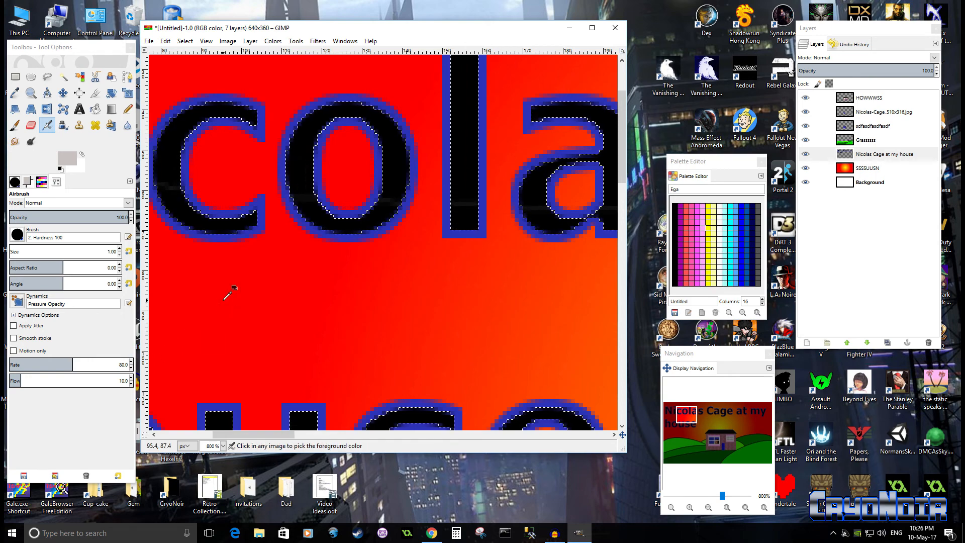
Step: Try spraying light grey inside the caption letters with a size 19 Airbrush, and undo the spray
{"action": "scroll", "coordinate": [273, 276], "scroll_direction": "down", "scroll_amount": 4}
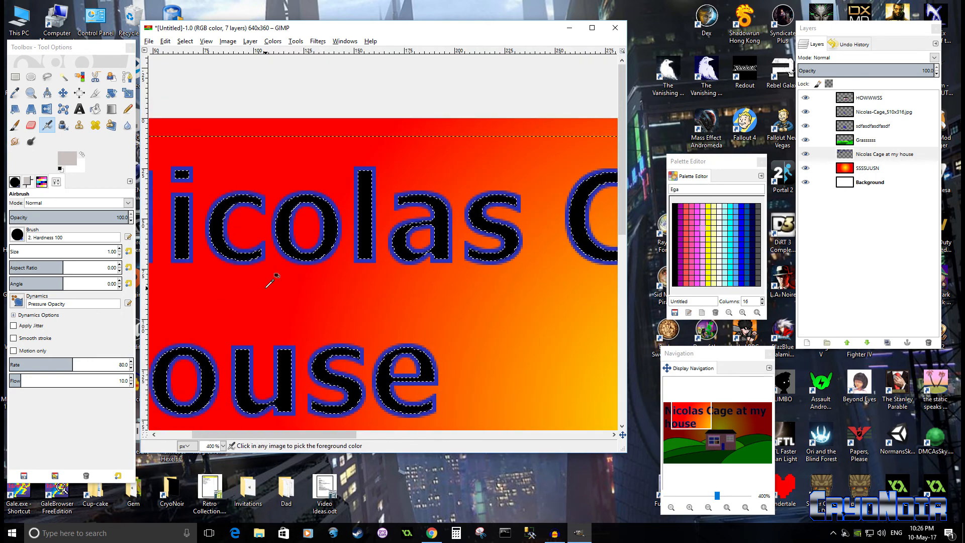
{"action": "left_click", "coordinate": [119, 248]}
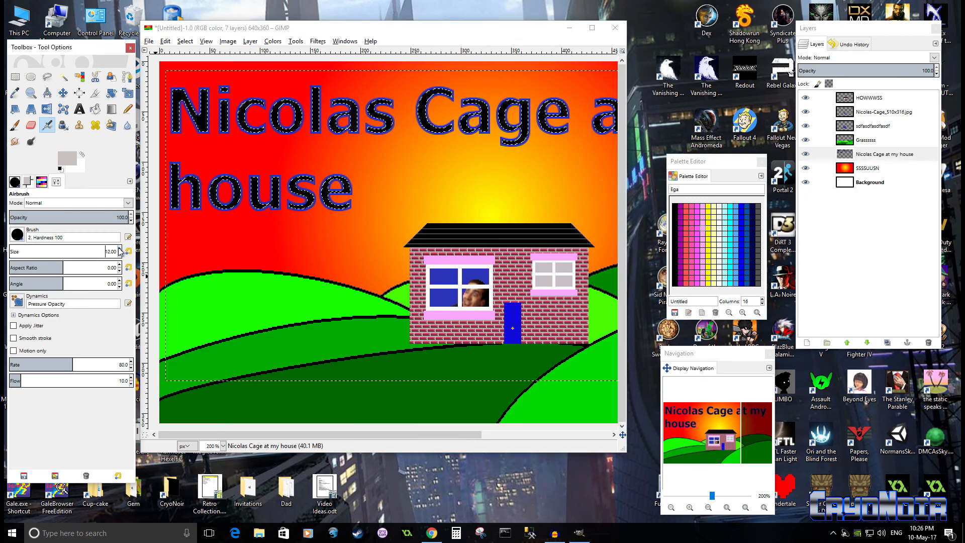
{"action": "scroll", "coordinate": [347, 175], "scroll_direction": "down", "scroll_amount": 1}
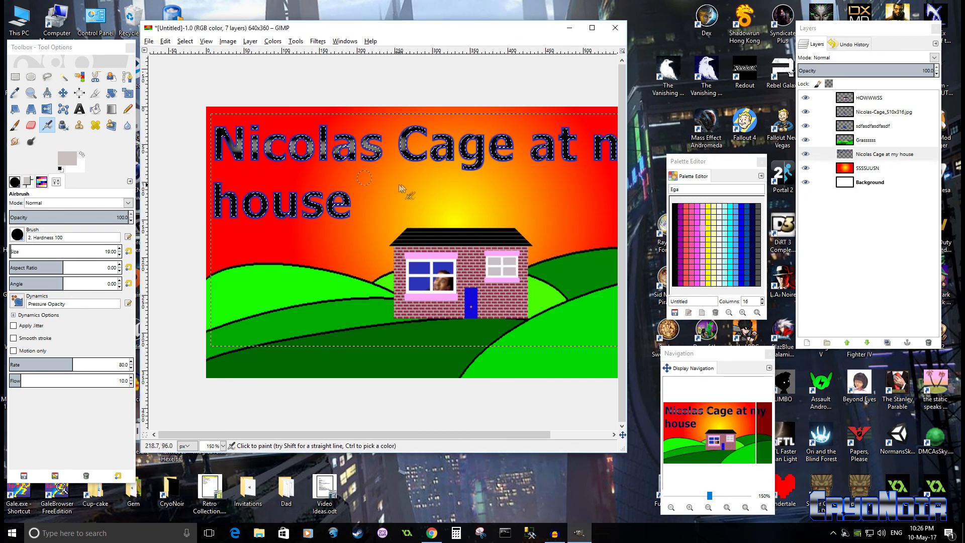
{"action": "key", "text": "ctrl"}
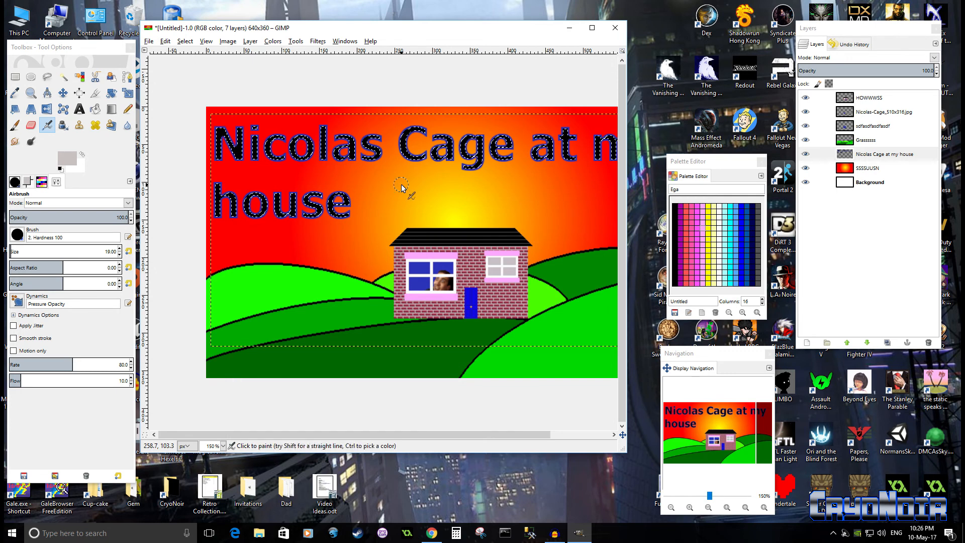
Step: Set the Airbrush to rate 71, flow 14 and size 15
{"action": "left_click", "coordinate": [131, 368]}
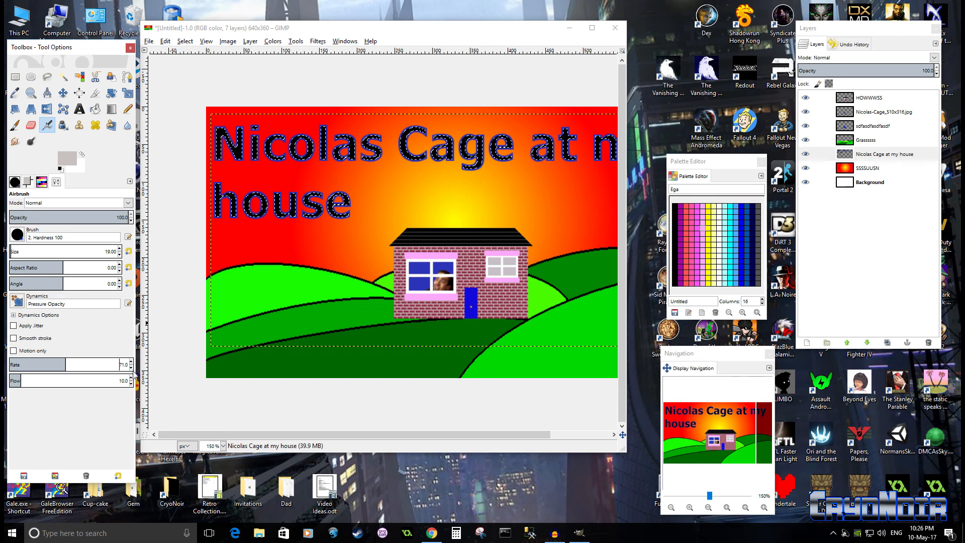
{"action": "left_click", "coordinate": [131, 378]}
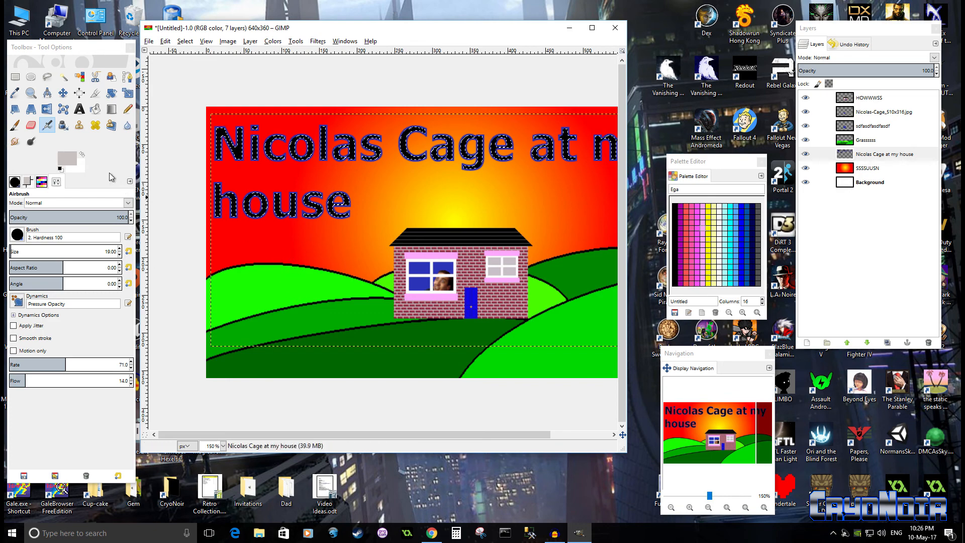
{"action": "left_click", "coordinate": [120, 255]}
{"action": "left_click", "coordinate": [120, 256]}
{"action": "left_click", "coordinate": [120, 255]}
{"action": "left_click", "coordinate": [120, 255]}
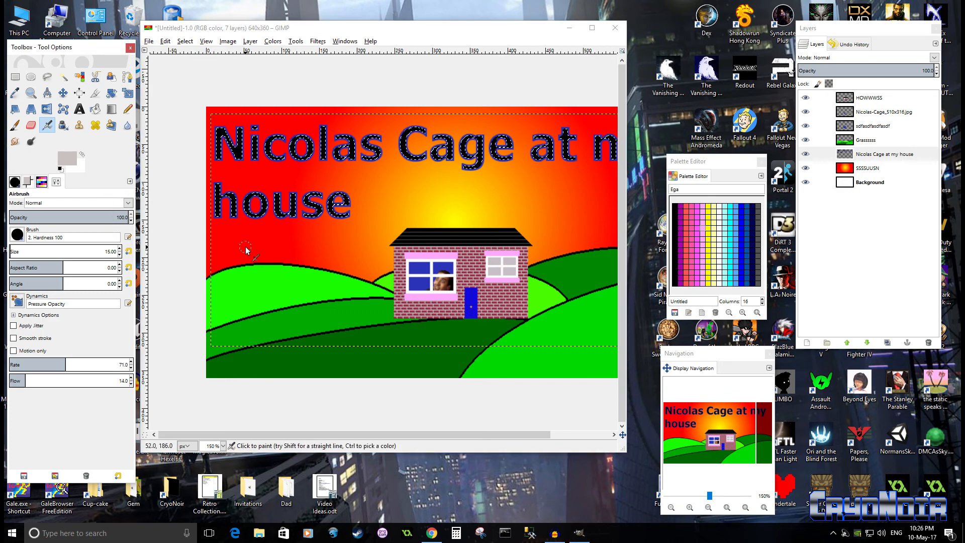
Step: Create a diagonal path from above the "i" of Nicolas to below the "h" of house, and stroke it with the Airbrush
{"action": "left_click_drag", "start_coordinate": [248, 249], "coordinate": [235, 319]}
{"action": "left_click_drag", "start_coordinate": [372, 264], "coordinate": [289, 264]}
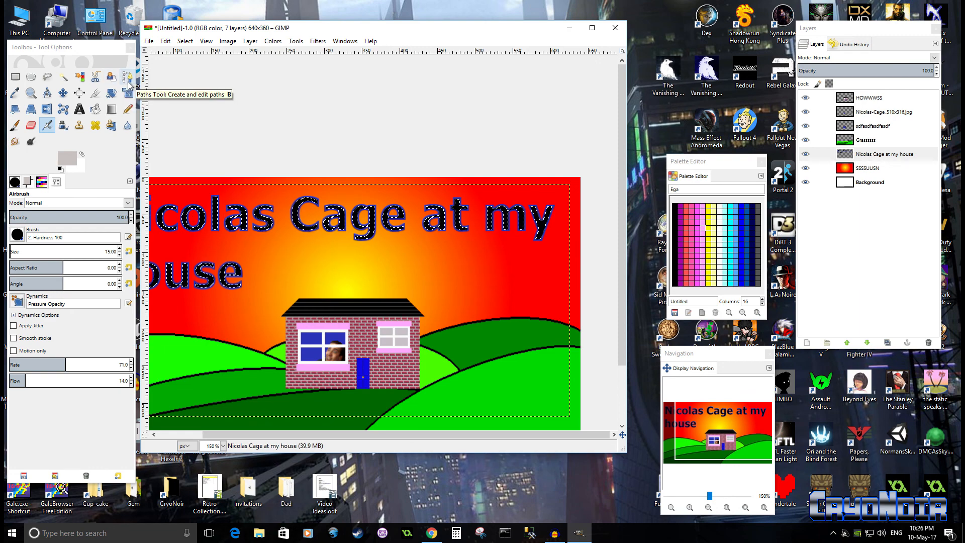
{"action": "left_click", "coordinate": [127, 78]}
{"action": "left_click_drag", "start_coordinate": [279, 258], "coordinate": [361, 249]}
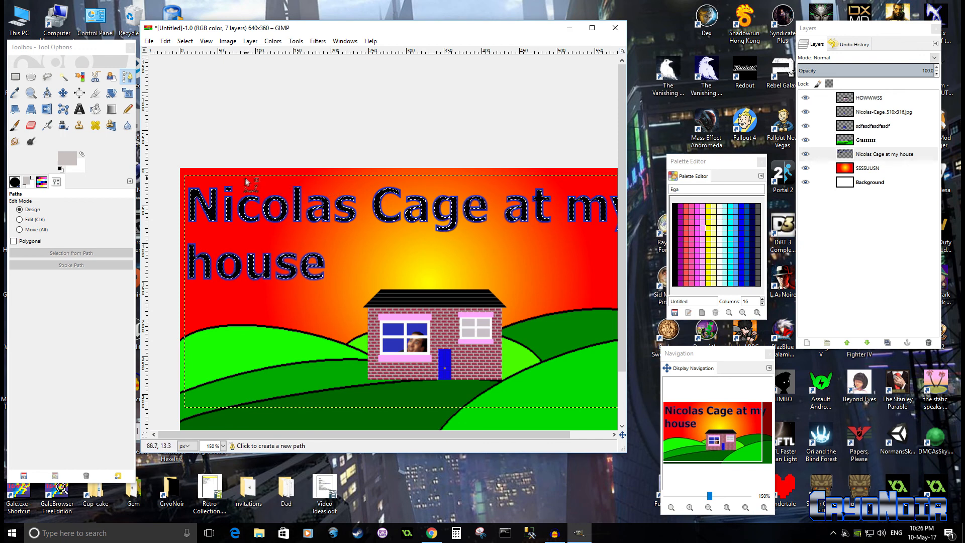
{"action": "left_click", "coordinate": [217, 177]}
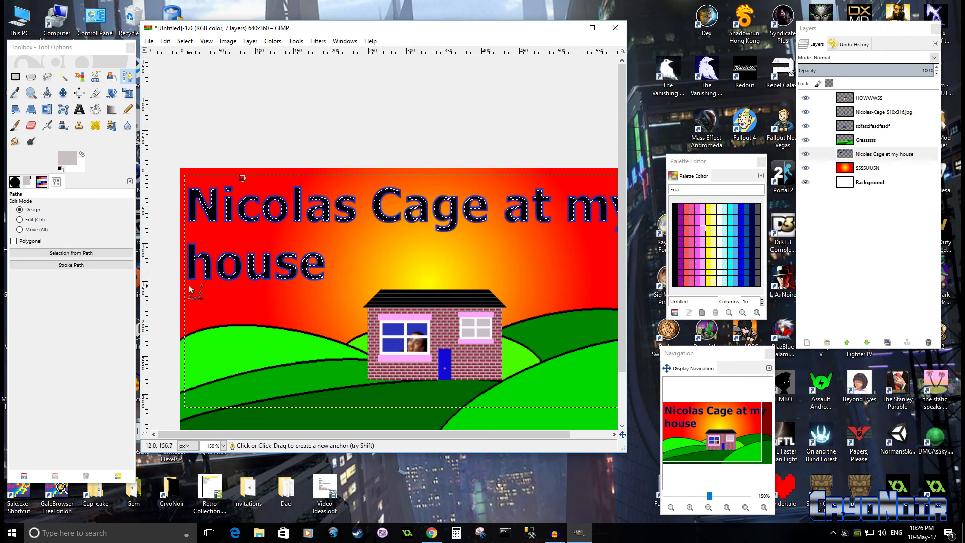
{"action": "left_click", "coordinate": [101, 267]}
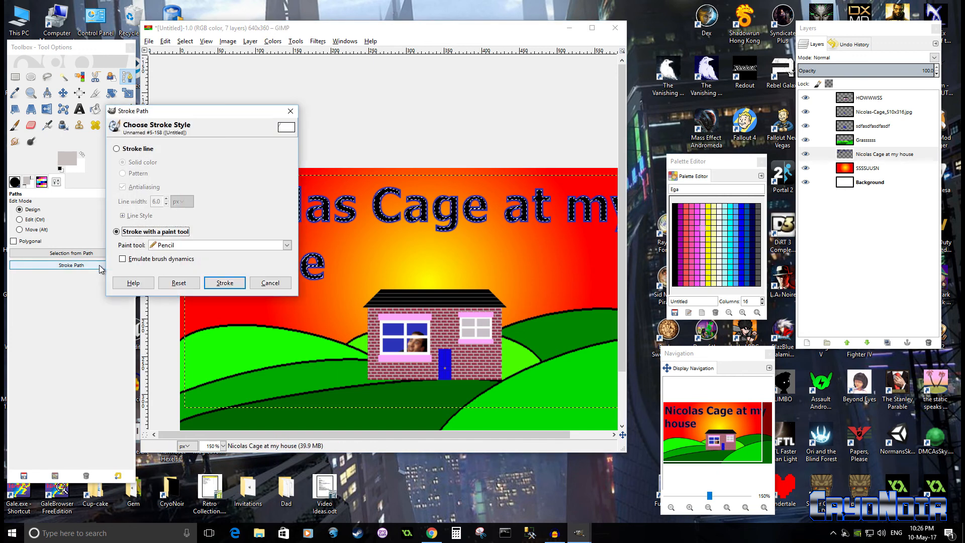
{"action": "left_click", "coordinate": [286, 246]}
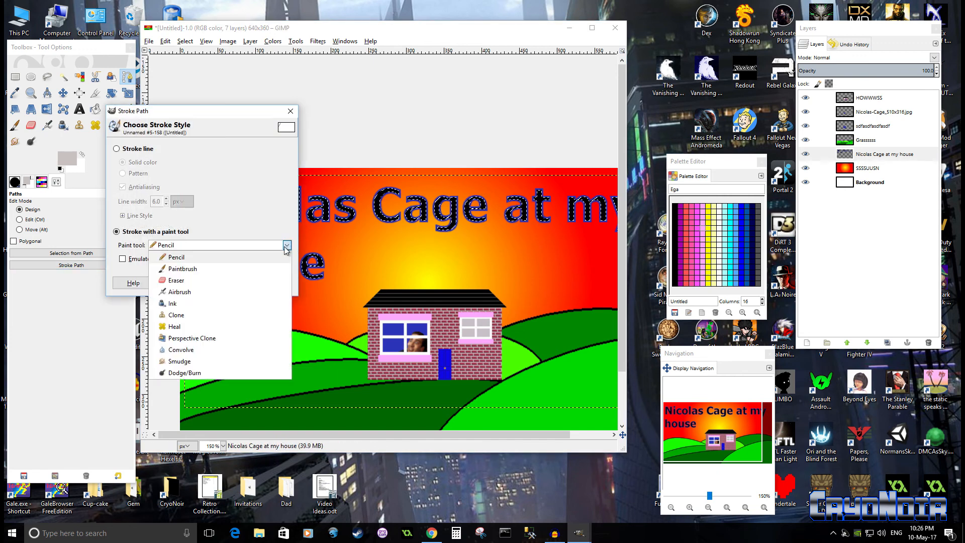
{"action": "left_click", "coordinate": [241, 292]}
{"action": "left_click", "coordinate": [224, 283]}
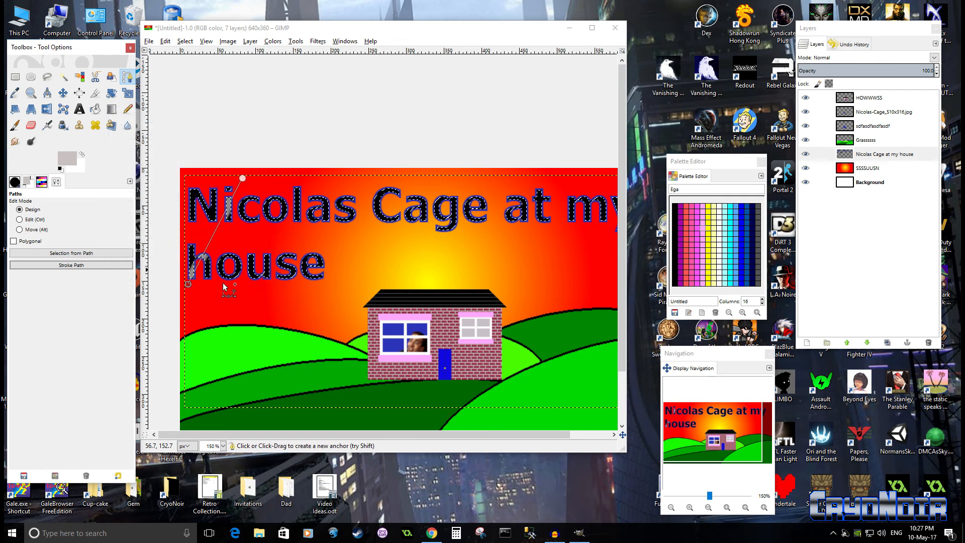
Step: Shift the diagonal path across the "o" of both words, then across the "a" of Nicolas and "s" of house, Airbrush-stroking it each time
{"action": "left_click_drag", "start_coordinate": [242, 179], "coordinate": [285, 189]}
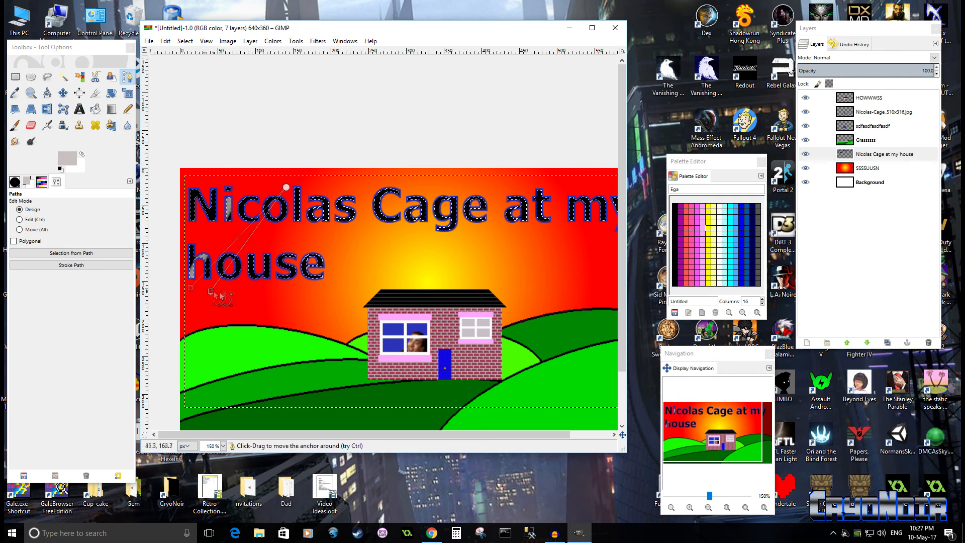
{"action": "left_click", "coordinate": [80, 265]}
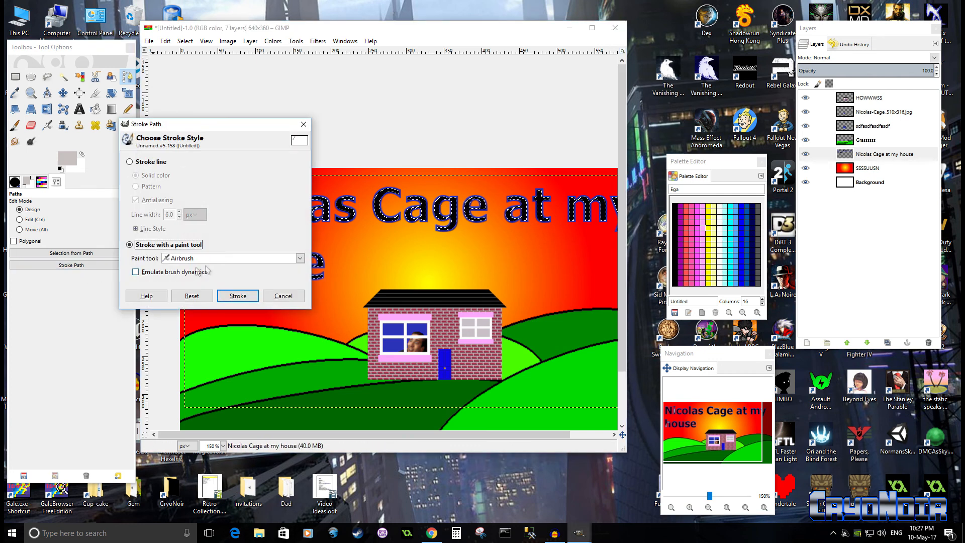
{"action": "left_click", "coordinate": [238, 296]}
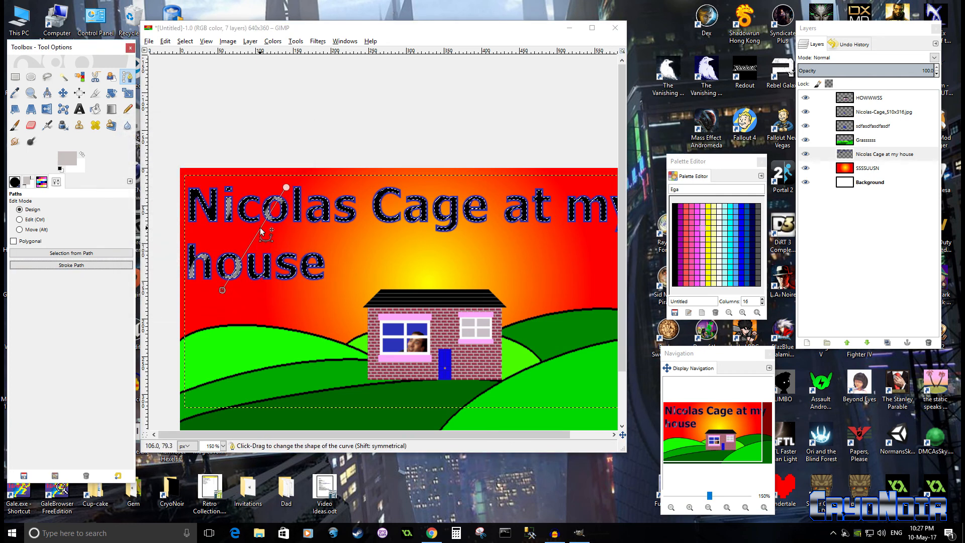
{"action": "left_click_drag", "start_coordinate": [288, 190], "coordinate": [307, 193]}
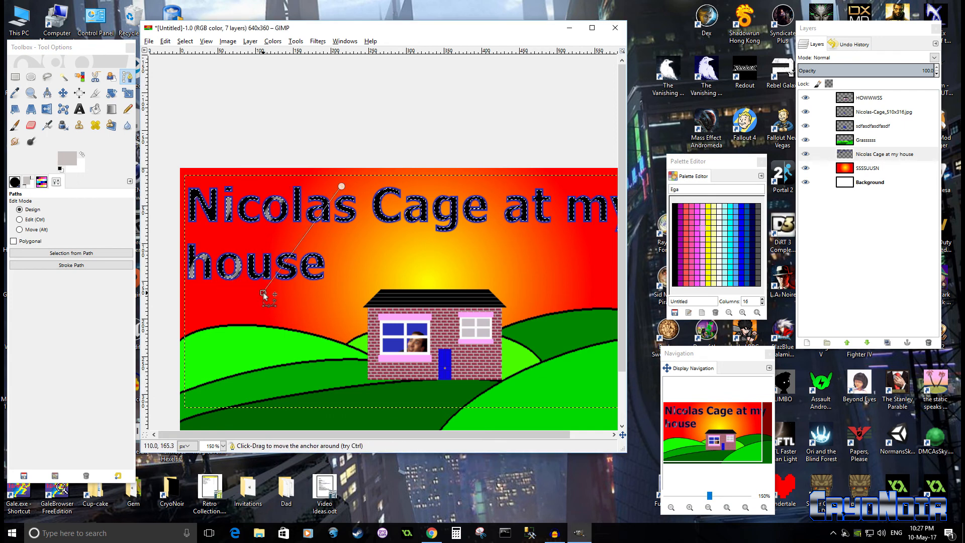
{"action": "left_click", "coordinate": [72, 265]}
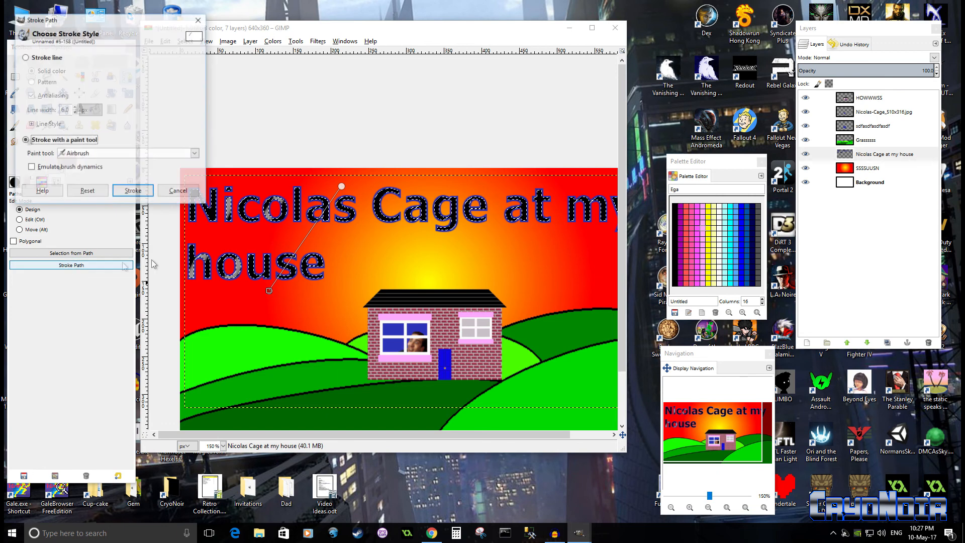
{"action": "left_click", "coordinate": [132, 190]}
Step: Move the diagonal path over the "C" of Cage and stroke it with the Airbrush
{"action": "left_click_drag", "start_coordinate": [340, 186], "coordinate": [256, 192]}
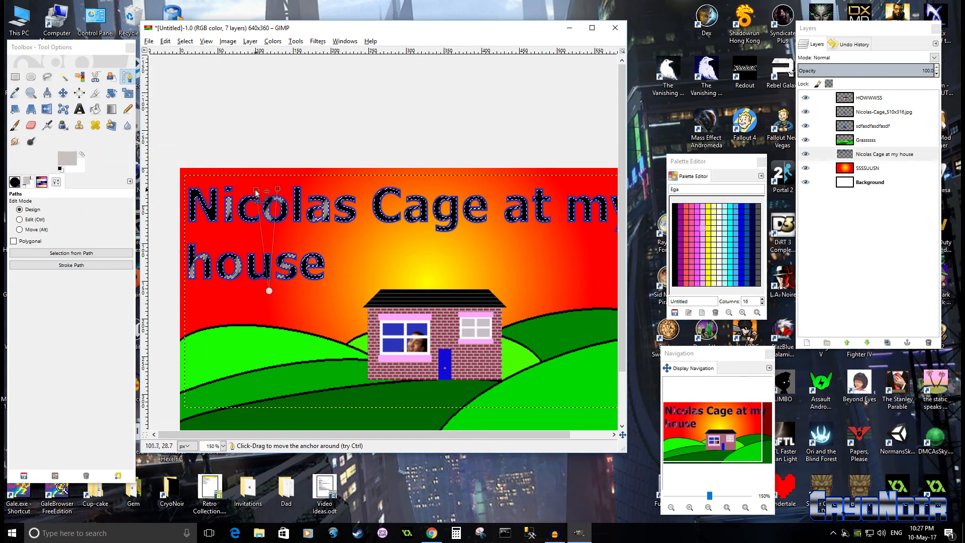
{"action": "left_click_drag", "start_coordinate": [190, 187], "coordinate": [352, 192]}
{"action": "left_click_drag", "start_coordinate": [269, 290], "coordinate": [293, 288]}
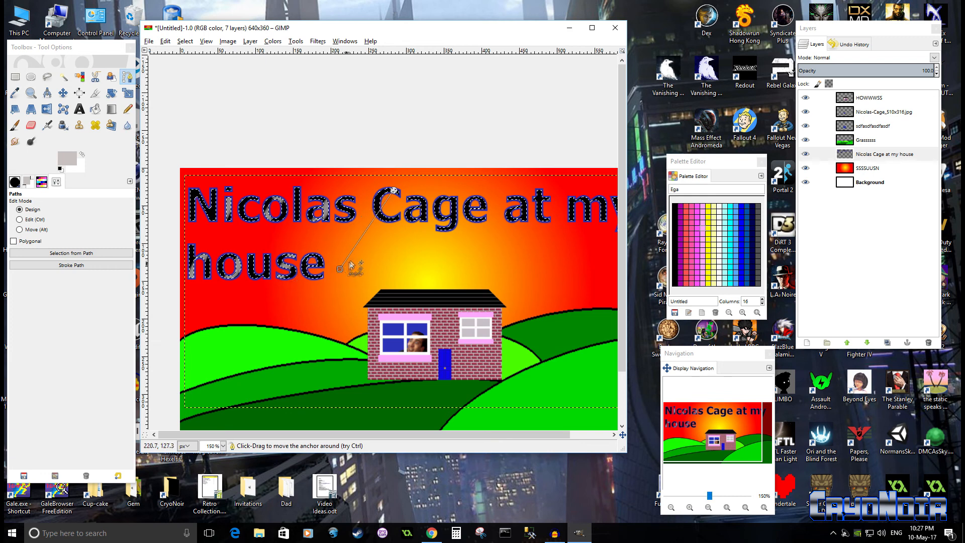
{"action": "left_click", "coordinate": [72, 265]}
{"action": "left_click", "coordinate": [171, 192]}
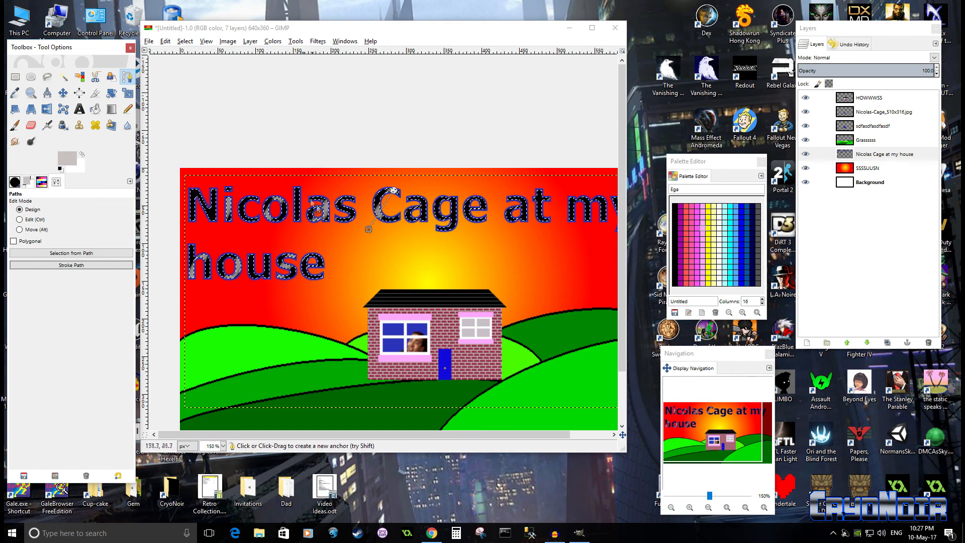
Step: Start a new diagonal path across the "N" of Nicolas and stroke it with the Airbrush
{"action": "key", "text": "1"}
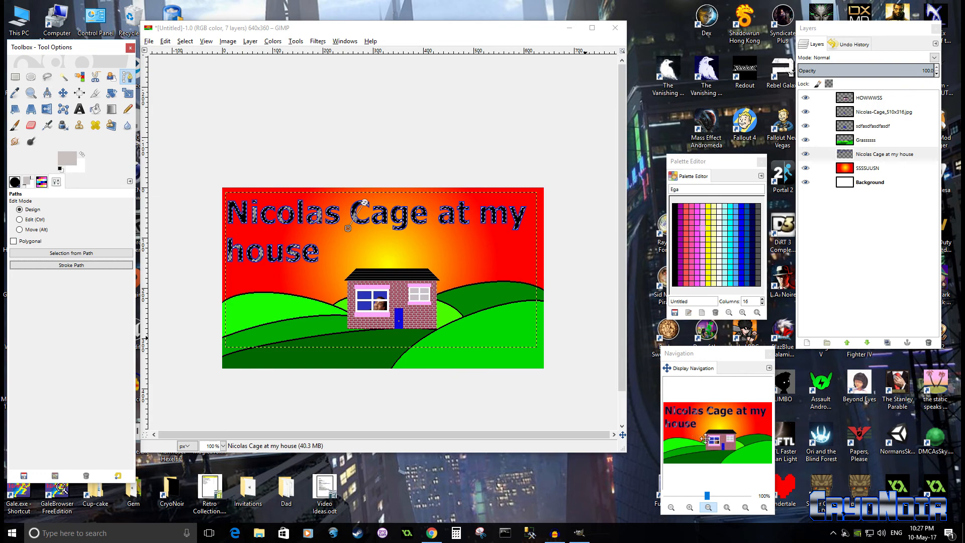
{"action": "key", "text": "2"}
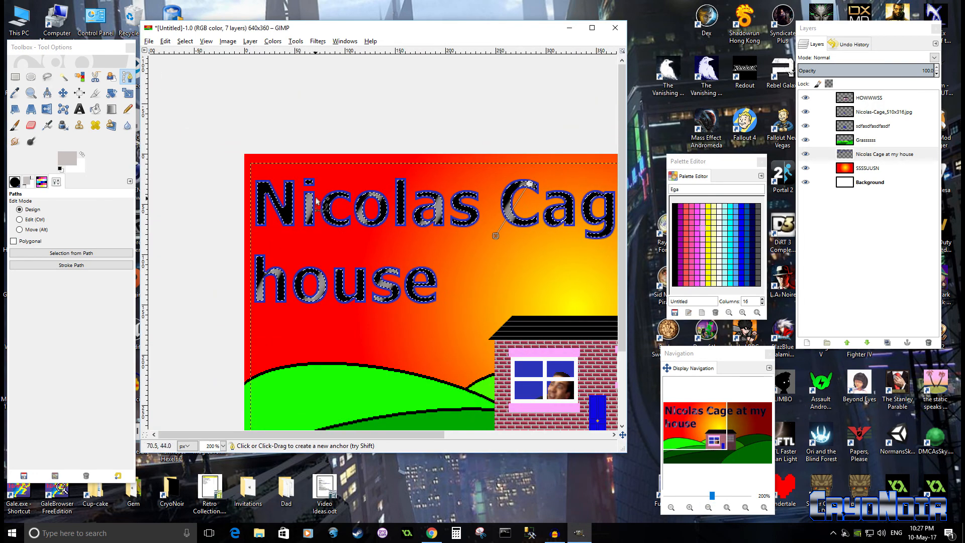
{"action": "left_click", "coordinate": [288, 169]}
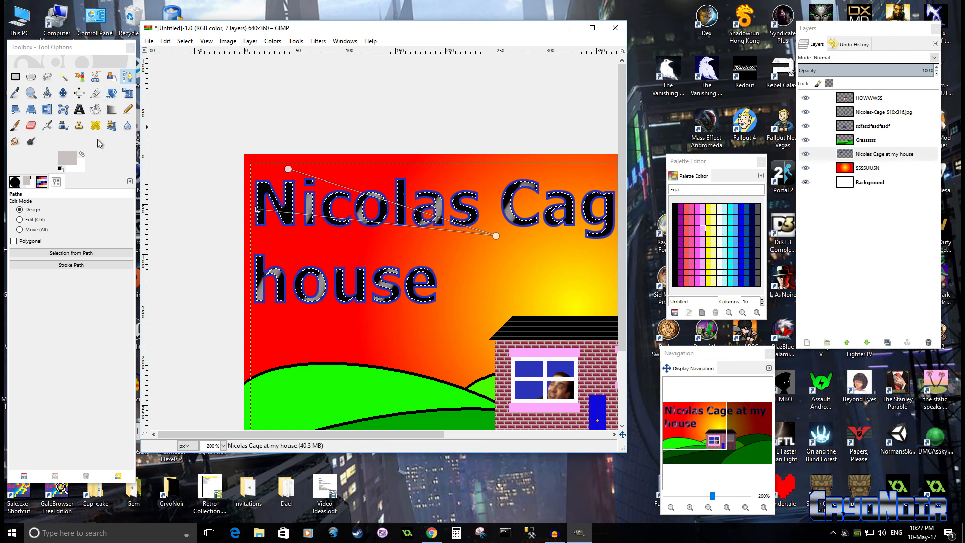
{"action": "left_click", "coordinate": [128, 109]}
{"action": "left_click", "coordinate": [128, 76]}
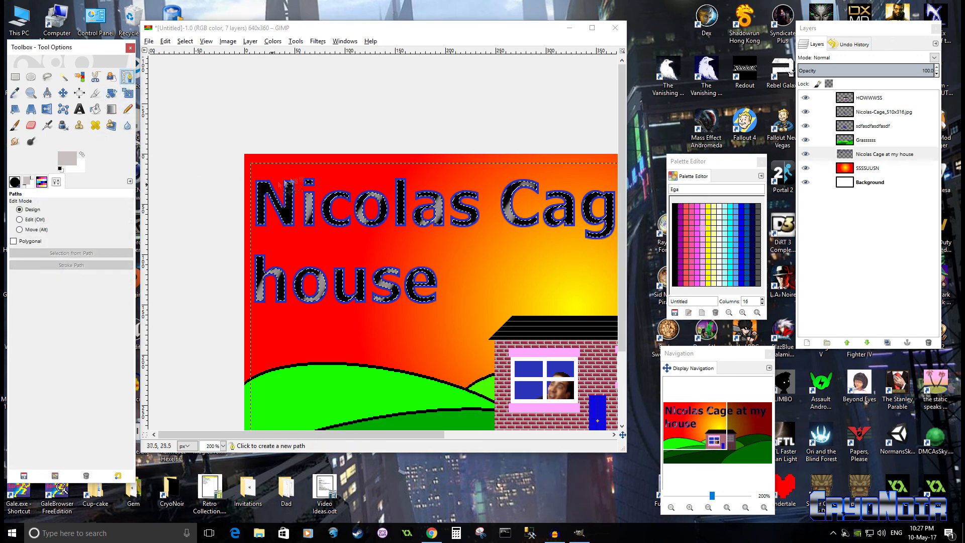
{"action": "left_click", "coordinate": [301, 170]}
{"action": "left_click", "coordinate": [254, 224]}
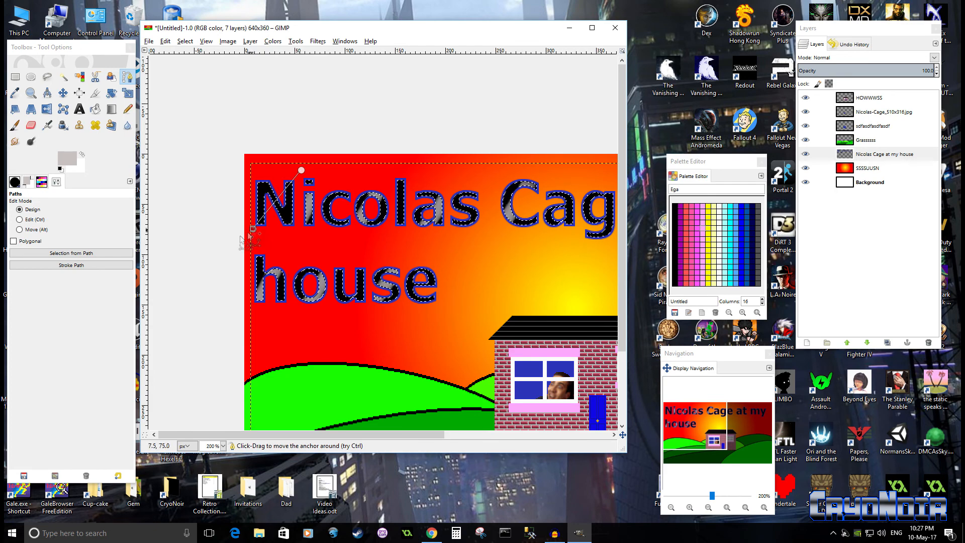
{"action": "left_click", "coordinate": [71, 265]}
{"action": "left_click", "coordinate": [152, 207]}
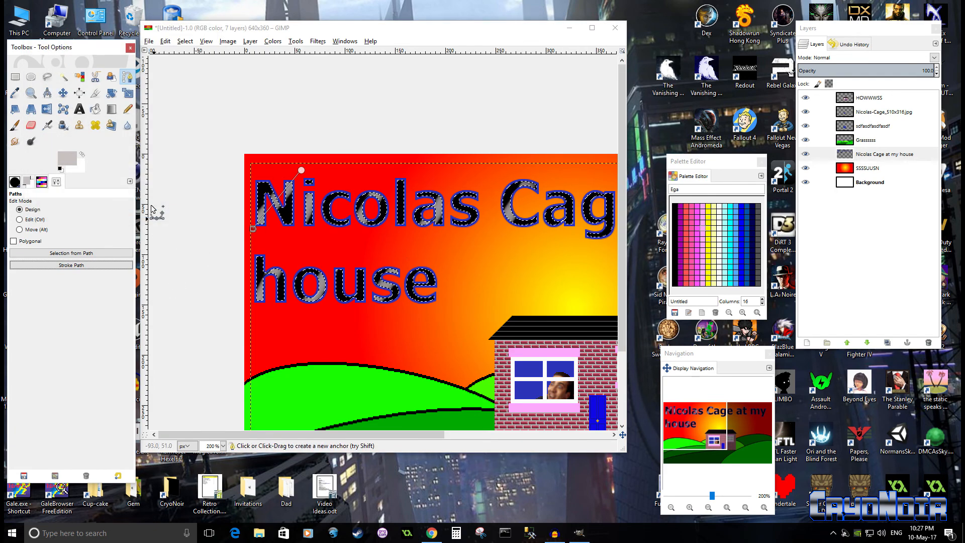
{"action": "left_click_drag", "start_coordinate": [508, 258], "coordinate": [371, 273]}
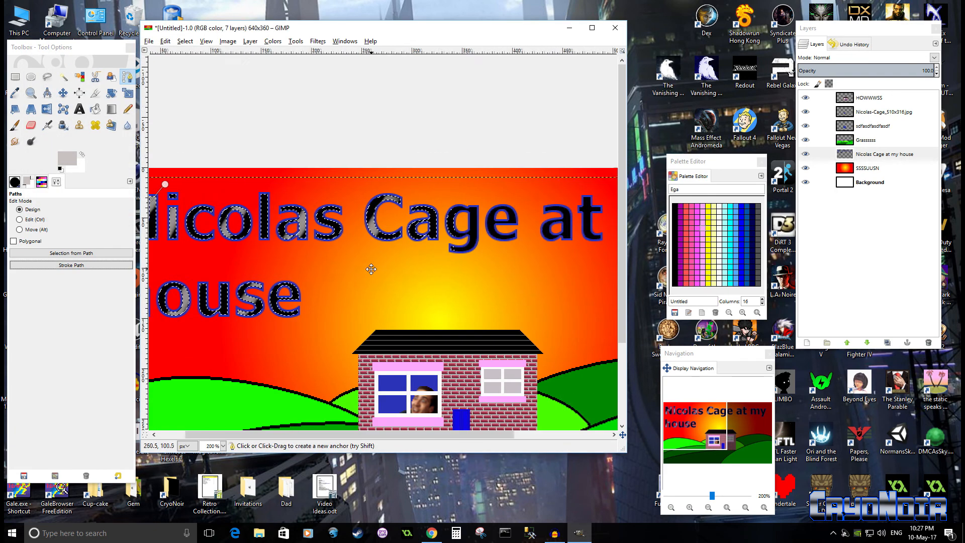
{"action": "left_click", "coordinate": [292, 186]}
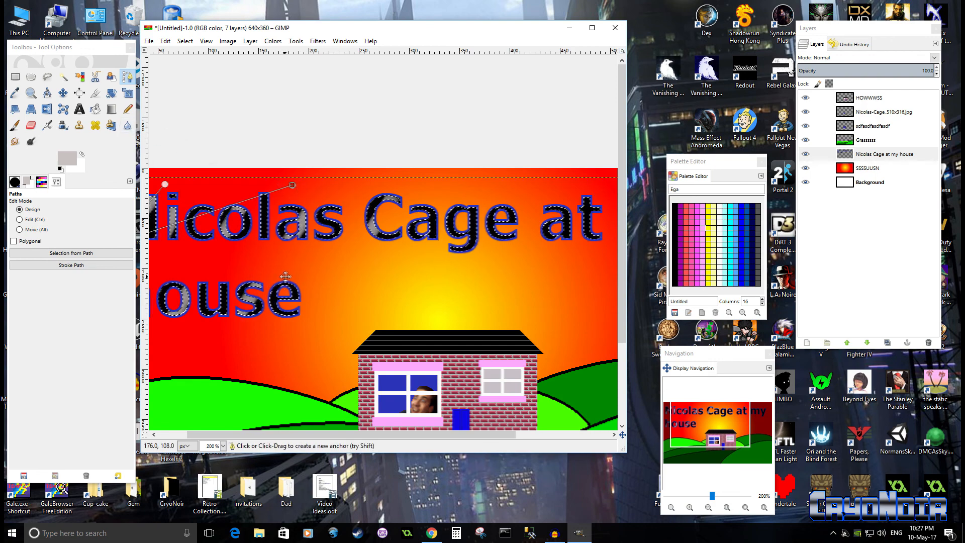
{"action": "left_click_drag", "start_coordinate": [169, 213], "coordinate": [313, 210]}
{"action": "left_click_drag", "start_coordinate": [259, 239], "coordinate": [408, 201]}
{"action": "left_click", "coordinate": [309, 180]}
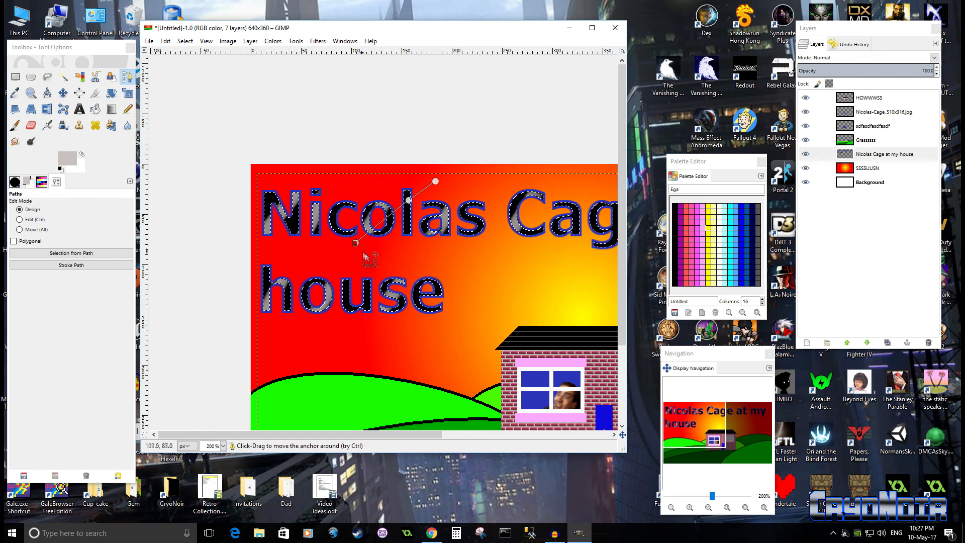
{"action": "left_click_drag", "start_coordinate": [408, 200], "coordinate": [415, 212]}
{"action": "left_click_drag", "start_coordinate": [381, 261], "coordinate": [407, 222]}
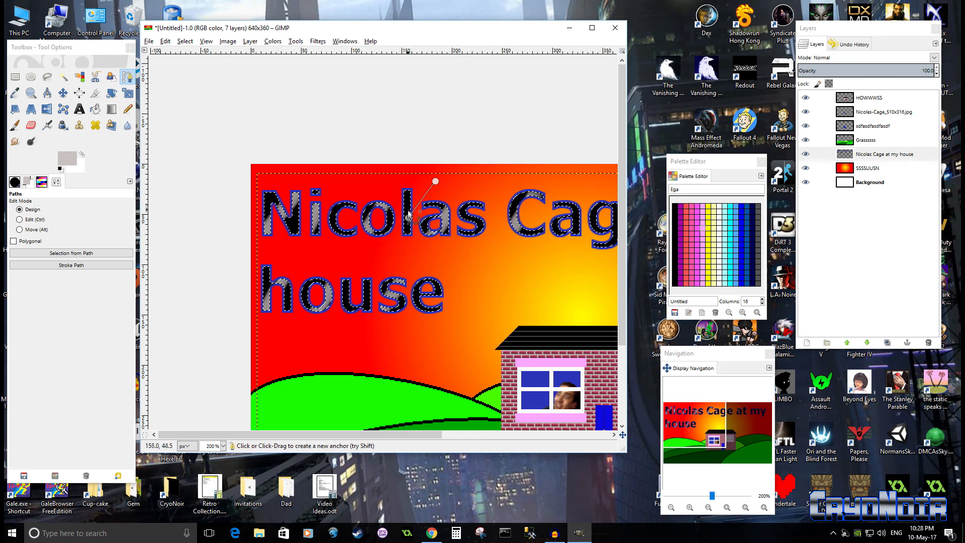
{"action": "left_click_drag", "start_coordinate": [433, 185], "coordinate": [427, 183]}
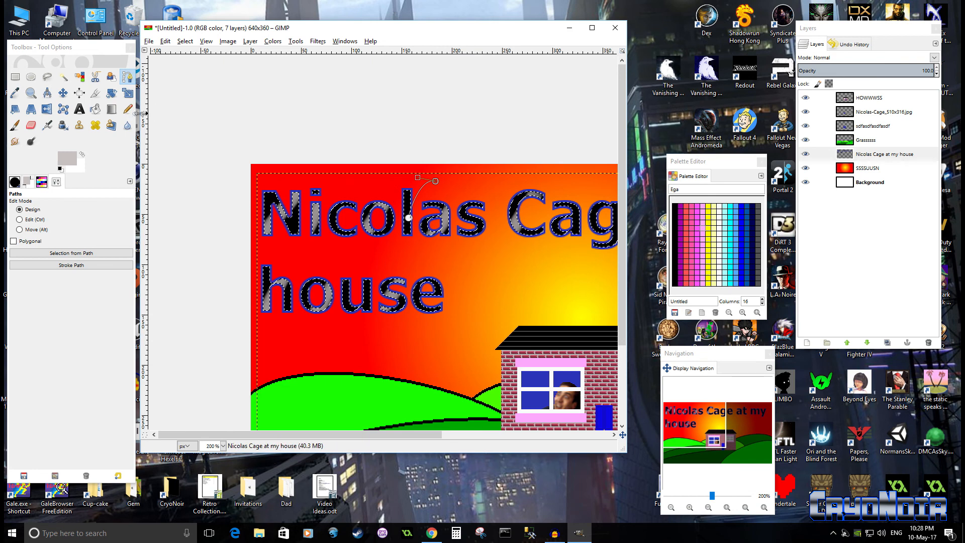
Step: Start a fresh short diagonal path across the "l" of Nicolas and stroke it with the Airbrush
{"action": "left_click", "coordinate": [128, 110]}
{"action": "left_click", "coordinate": [128, 78]}
{"action": "left_click", "coordinate": [423, 191]}
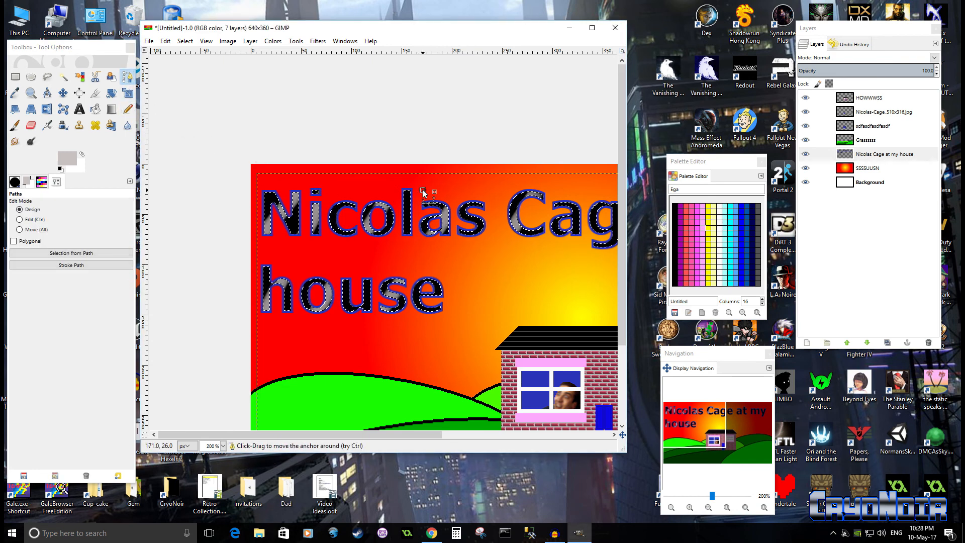
{"action": "left_click", "coordinate": [394, 238]}
{"action": "left_click", "coordinate": [74, 266]}
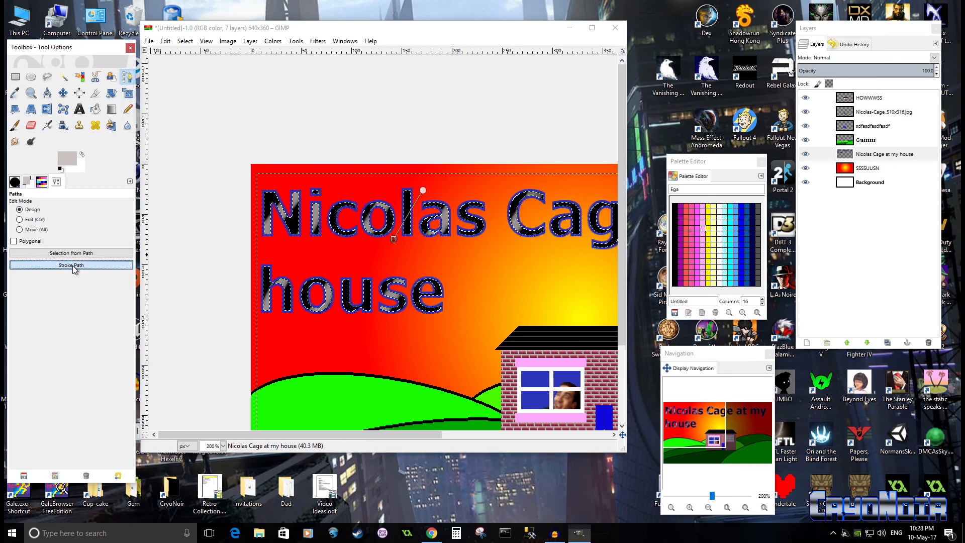
{"action": "left_click", "coordinate": [159, 220]}
{"action": "left_click_drag", "start_coordinate": [494, 266], "coordinate": [430, 257]}
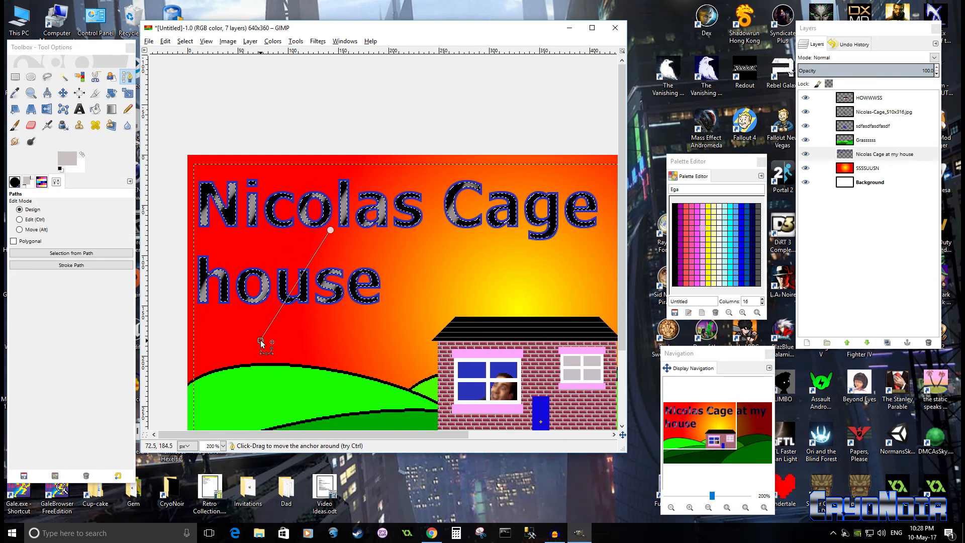
Step: Airbrush-stroke the diagonal path across the "u" of house, then shift it over the "g" of Cage and stroke it again
{"action": "left_click", "coordinate": [78, 266]}
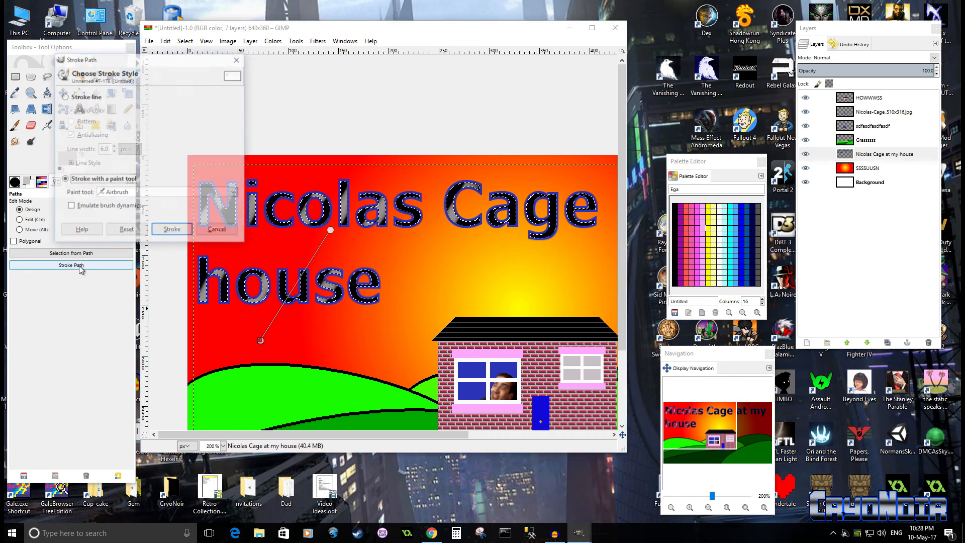
{"action": "left_click", "coordinate": [156, 232]}
{"action": "left_click_drag", "start_coordinate": [330, 231], "coordinate": [455, 254]}
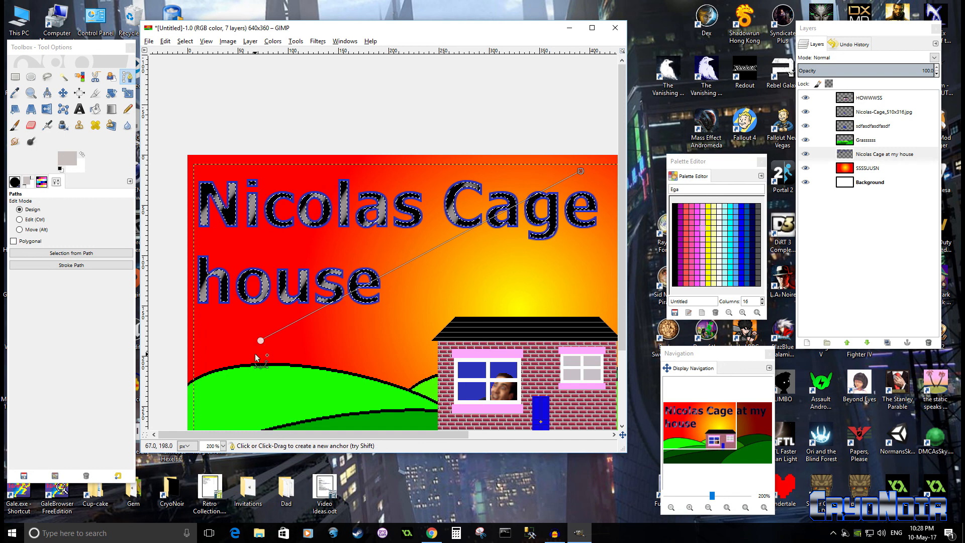
{"action": "left_click_drag", "start_coordinate": [260, 340], "coordinate": [523, 263]}
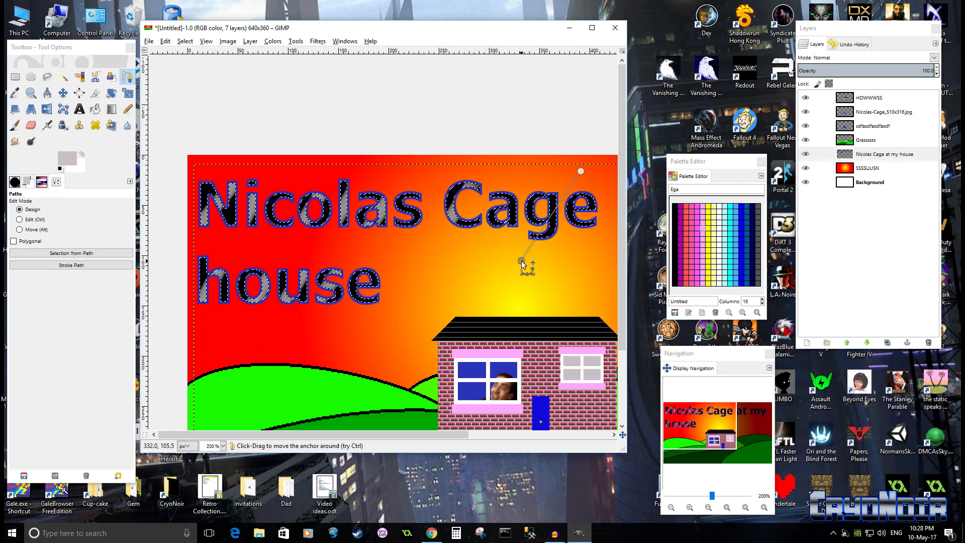
{"action": "left_click", "coordinate": [100, 265]}
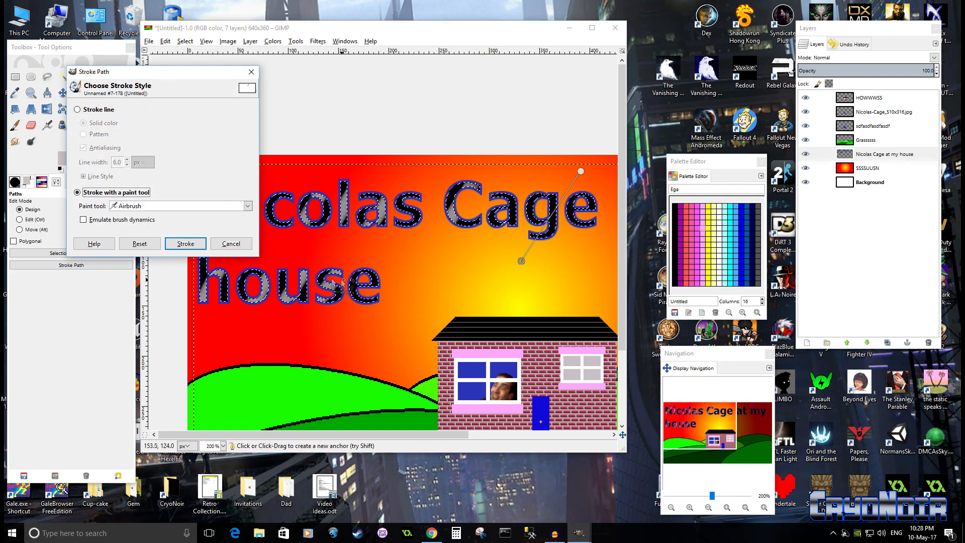
{"action": "left_click", "coordinate": [186, 244]}
Step: Shift the diagonal path over the "a" of Cage and stroke it with the Airbrush
{"action": "left_click_drag", "start_coordinate": [581, 170], "coordinate": [515, 171]}
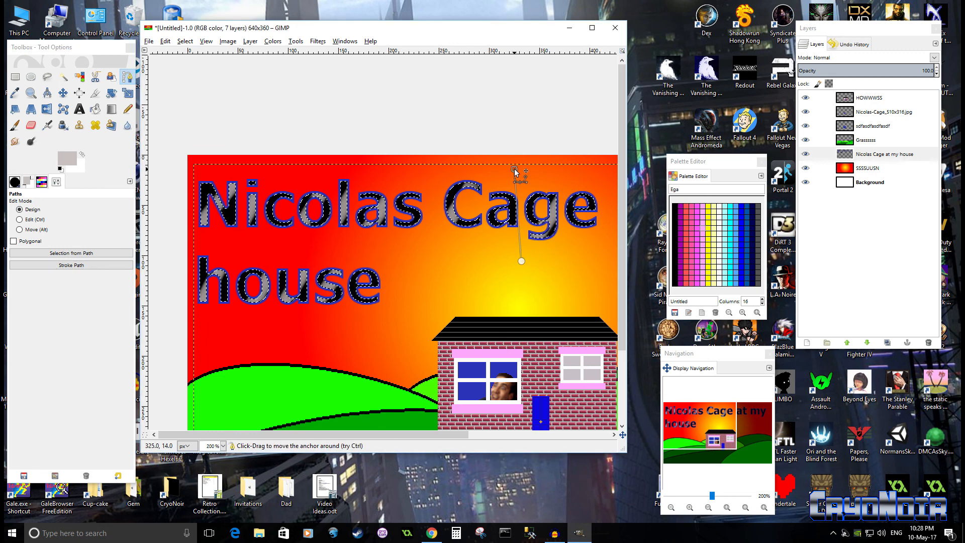
{"action": "left_click_drag", "start_coordinate": [522, 261], "coordinate": [485, 270]}
{"action": "left_click", "coordinate": [75, 265]}
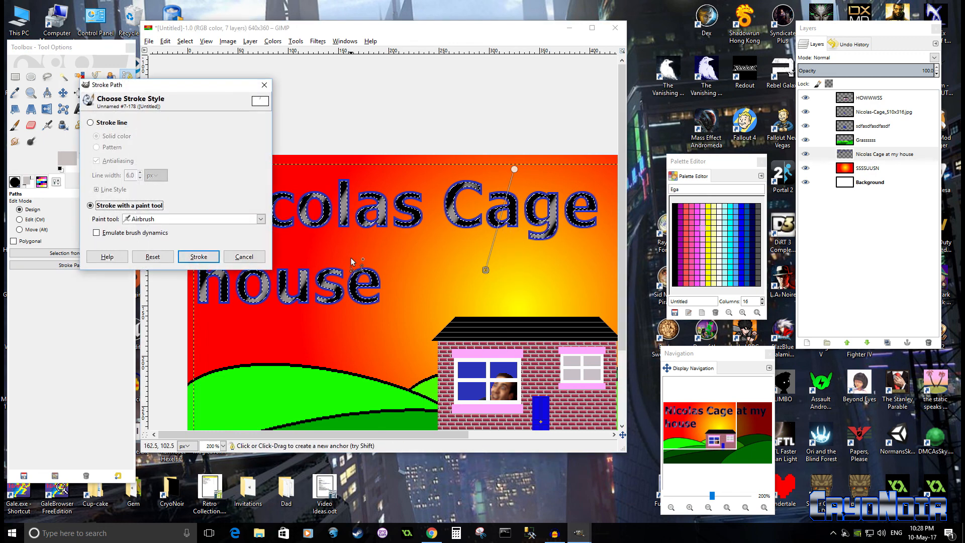
{"action": "left_click", "coordinate": [187, 246]}
Step: Move the diagonal path across the word "at" and stroke it with the Airbrush
{"action": "left_click_drag", "start_coordinate": [456, 292], "coordinate": [294, 290]}
{"action": "left_click_drag", "start_coordinate": [353, 167], "coordinate": [502, 169]}
{"action": "left_click_drag", "start_coordinate": [323, 271], "coordinate": [475, 229]}
{"action": "left_click_drag", "start_coordinate": [505, 171], "coordinate": [519, 174]}
{"action": "left_click", "coordinate": [461, 229]}
{"action": "left_click", "coordinate": [115, 265]}
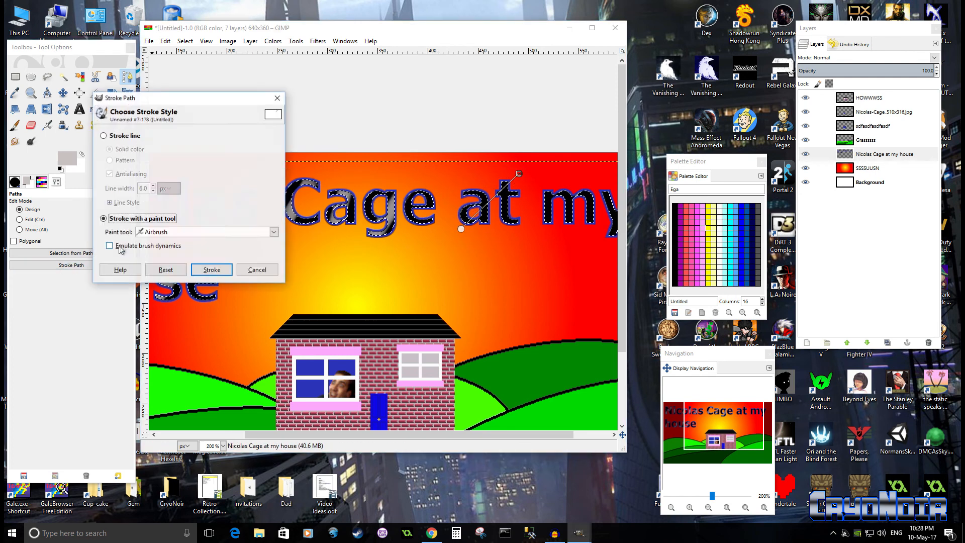
{"action": "left_click", "coordinate": [211, 270]}
Step: Shift the diagonal path over the "e" of Cage and stroke it with the Airbrush
{"action": "left_click_drag", "start_coordinate": [518, 174], "coordinate": [436, 176]}
{"action": "left_click_drag", "start_coordinate": [462, 231], "coordinate": [402, 243]}
{"action": "left_click", "coordinate": [115, 265]}
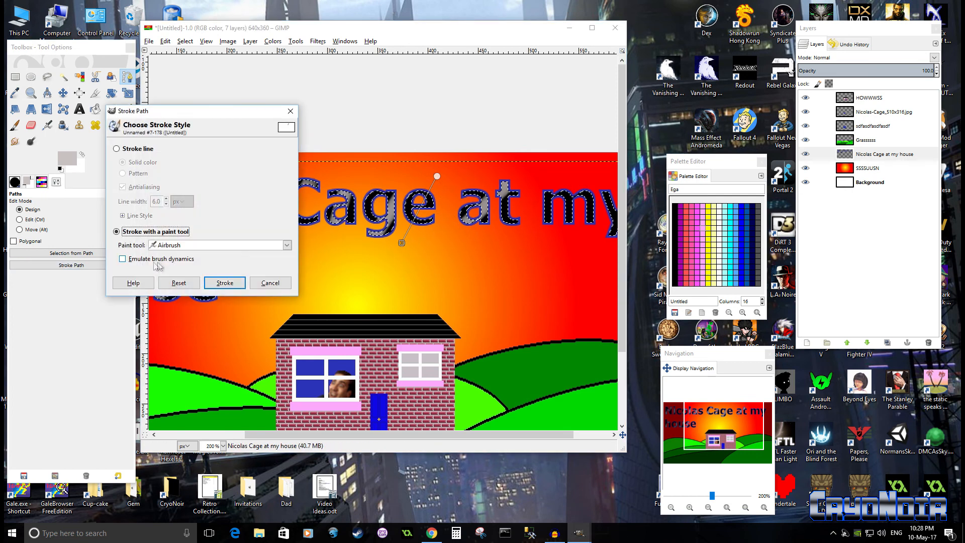
{"action": "left_click", "coordinate": [225, 282]}
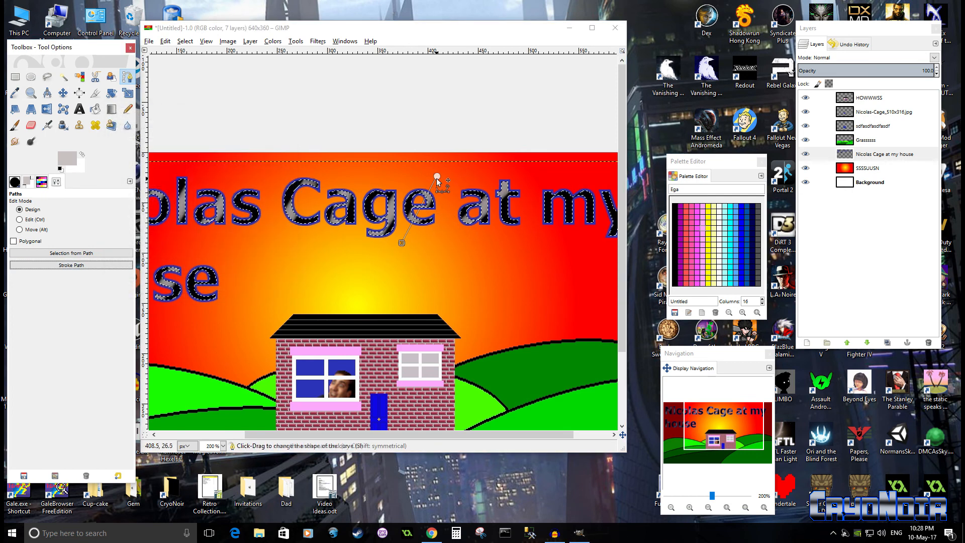
Step: Move the diagonal path across the "m" of my and stroke it with the Airbrush
{"action": "left_click_drag", "start_coordinate": [437, 176], "coordinate": [586, 183]}
{"action": "left_click_drag", "start_coordinate": [562, 274], "coordinate": [419, 283]}
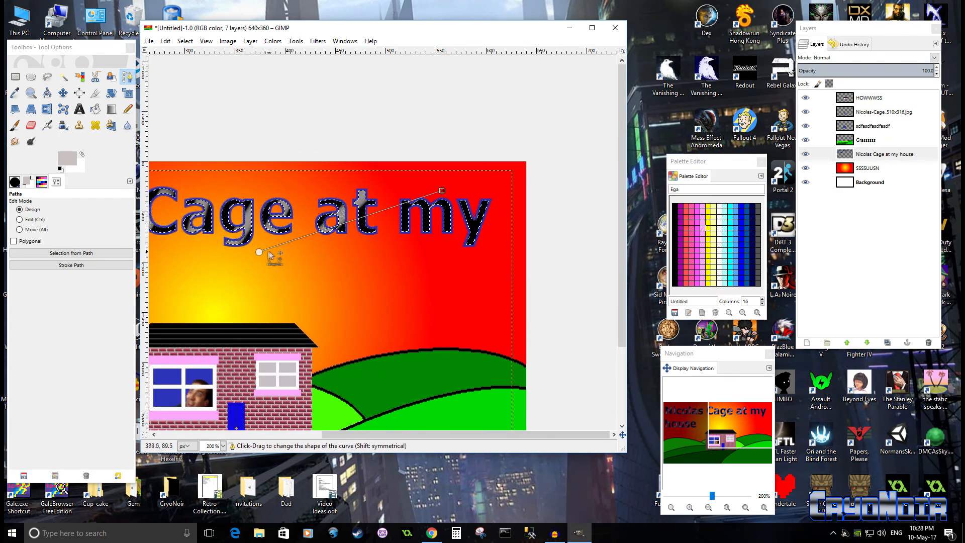
{"action": "left_click_drag", "start_coordinate": [259, 254], "coordinate": [390, 254]}
{"action": "left_click_drag", "start_coordinate": [424, 226], "coordinate": [441, 190]}
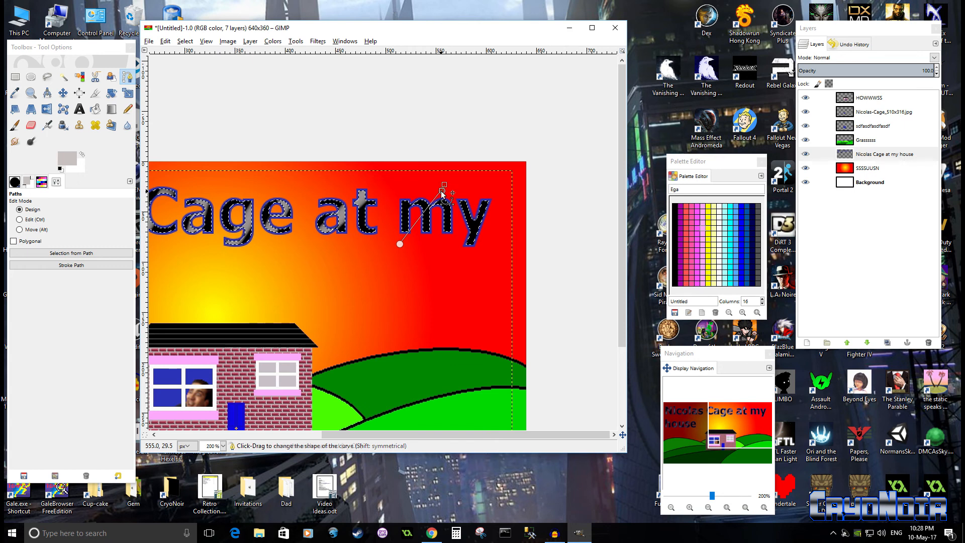
{"action": "left_click", "coordinate": [96, 265]}
{"action": "left_click", "coordinate": [237, 296]}
Step: Shift the diagonal path across the "y" of my and stroke it with the Airbrush
{"action": "left_click_drag", "start_coordinate": [428, 184], "coordinate": [488, 185]}
{"action": "left_click_drag", "start_coordinate": [402, 249], "coordinate": [458, 264]}
{"action": "left_click", "coordinate": [110, 266]}
{"action": "left_click", "coordinate": [133, 192]}
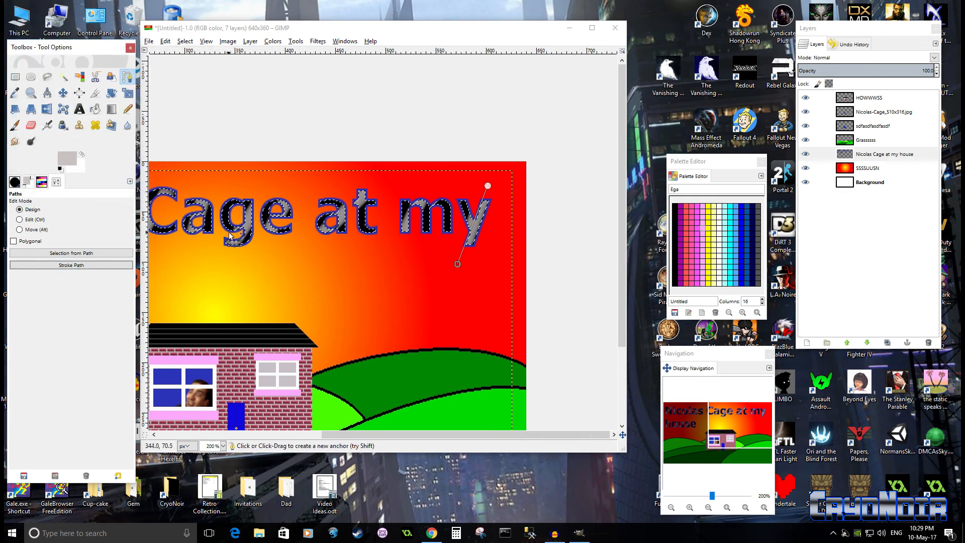
Step: Clear the lettering selection to inspect the highlights, and undo the deselection
{"action": "scroll", "coordinate": [316, 262], "scroll_direction": "down", "scroll_amount": 2}
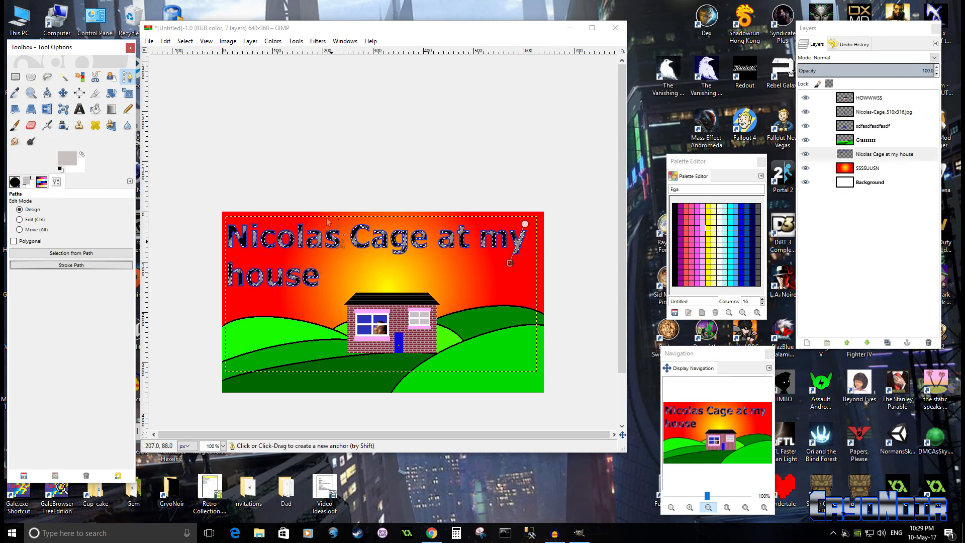
{"action": "left_click", "coordinate": [128, 109]}
{"action": "left_click", "coordinate": [185, 41]}
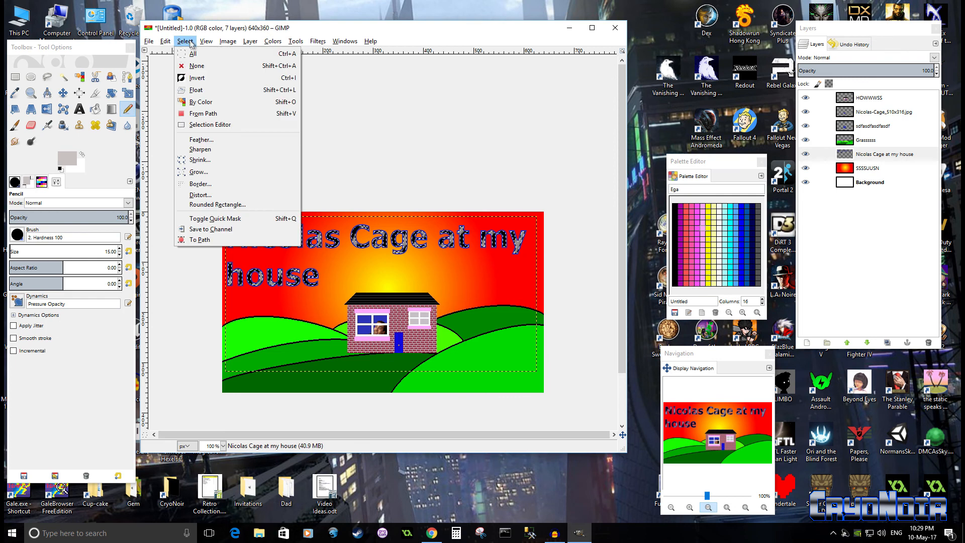
{"action": "left_click", "coordinate": [216, 66]}
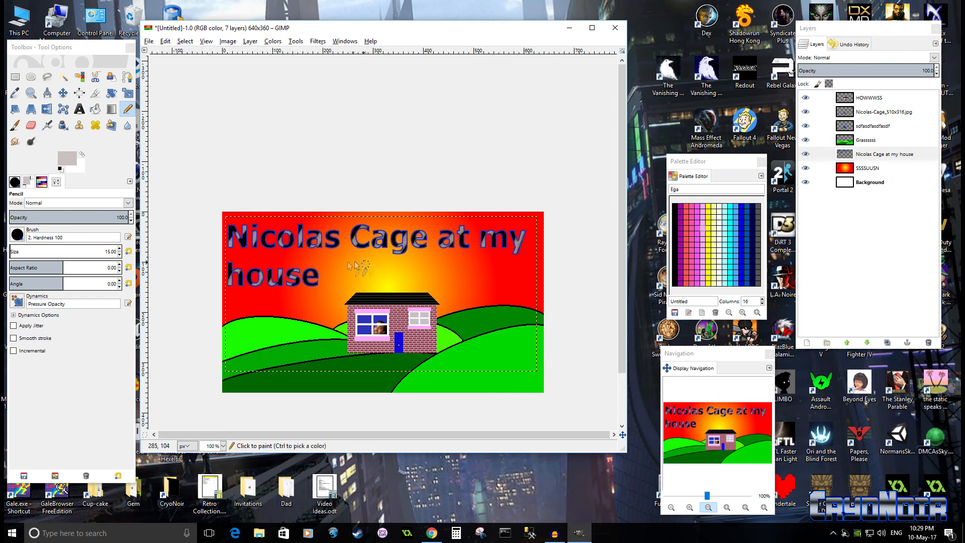
{"action": "scroll", "coordinate": [331, 273], "scroll_direction": "up", "scroll_amount": 2}
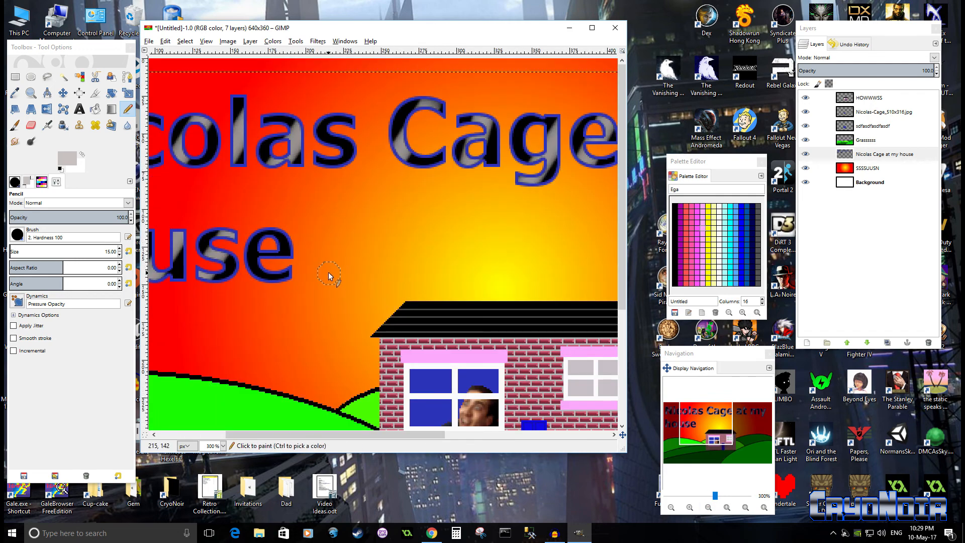
{"action": "scroll", "coordinate": [328, 272], "scroll_direction": "up", "scroll_amount": 1}
{"action": "key", "text": "ctrl+z"}
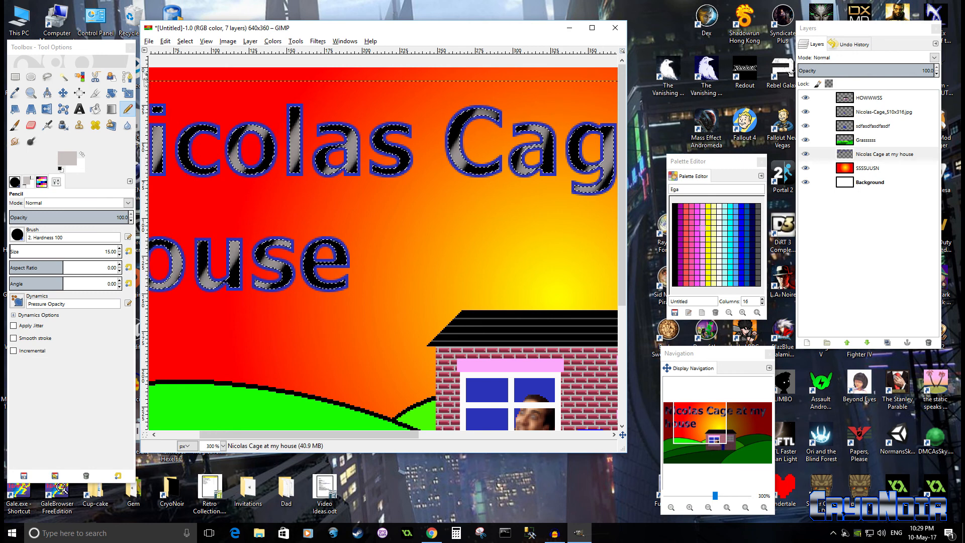
Step: Draw a new diagonal path across the "e" of house and stroke it with the Airbrush
{"action": "left_click", "coordinate": [127, 77]}
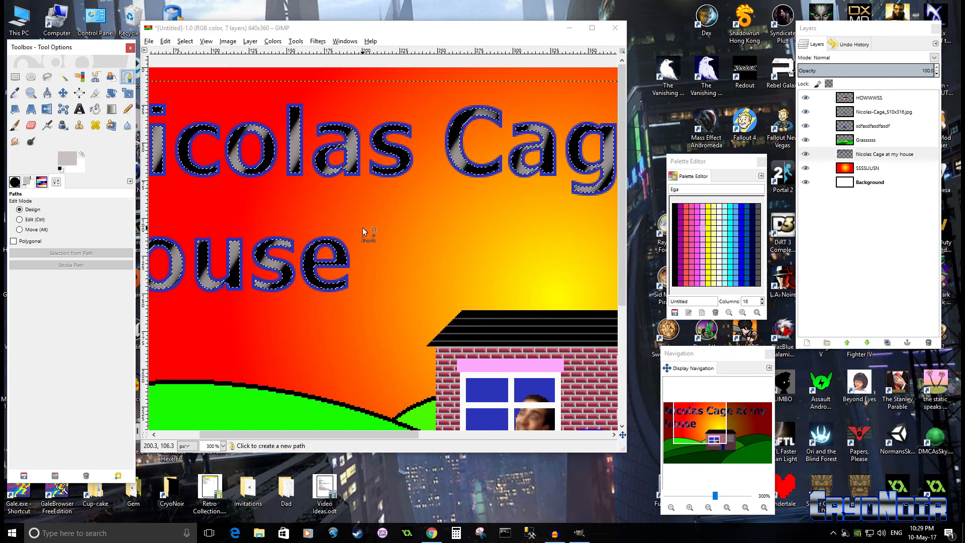
{"action": "left_click", "coordinate": [349, 218]}
{"action": "left_click", "coordinate": [302, 312]}
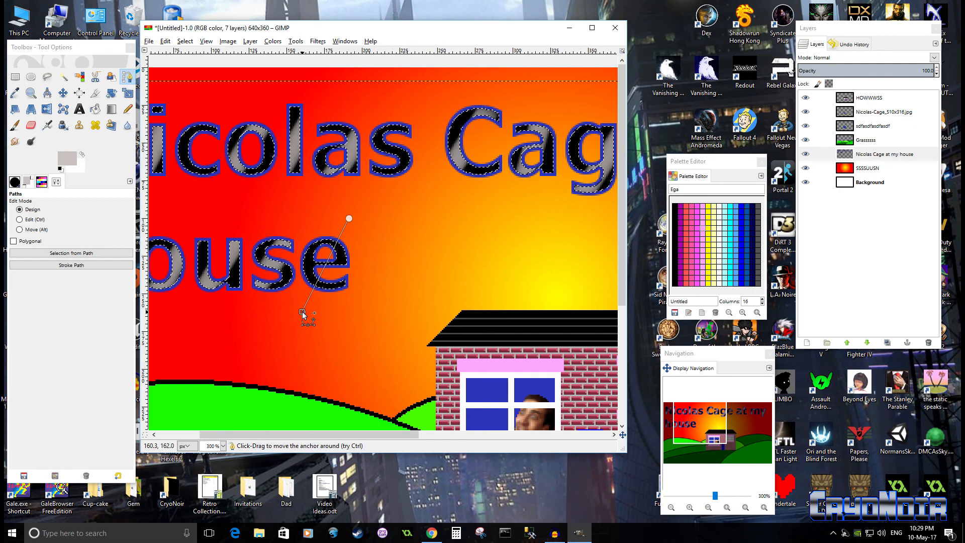
{"action": "left_click", "coordinate": [76, 265]}
{"action": "left_click", "coordinate": [134, 191]}
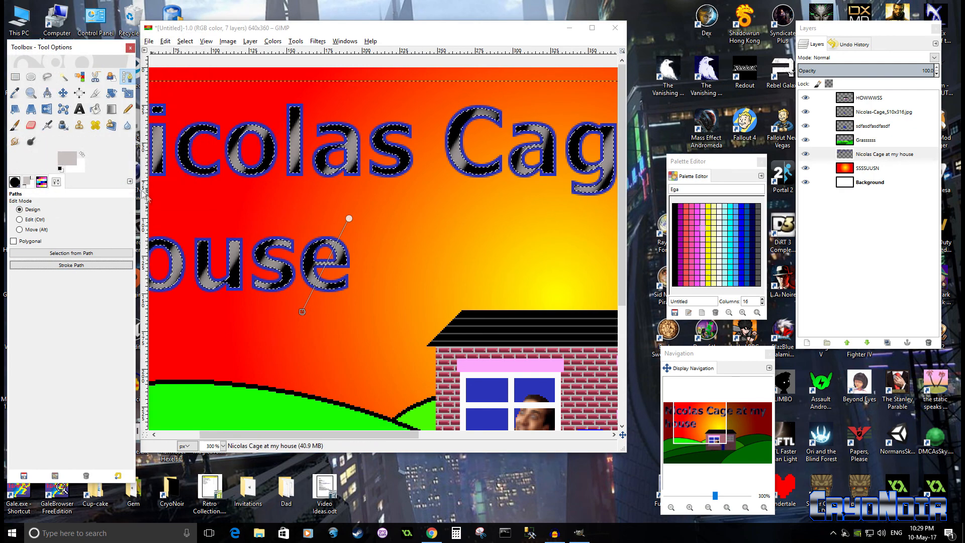
Step: Clear the selection around the lettering and switch to the Pencil tool
{"action": "scroll", "coordinate": [431, 272], "scroll_direction": "down", "scroll_amount": 2}
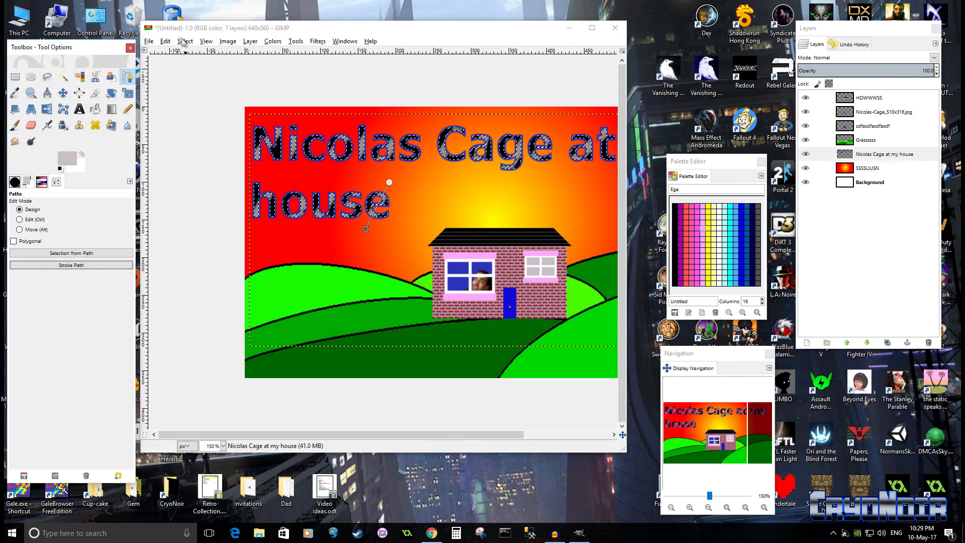
{"action": "left_click", "coordinate": [185, 41]}
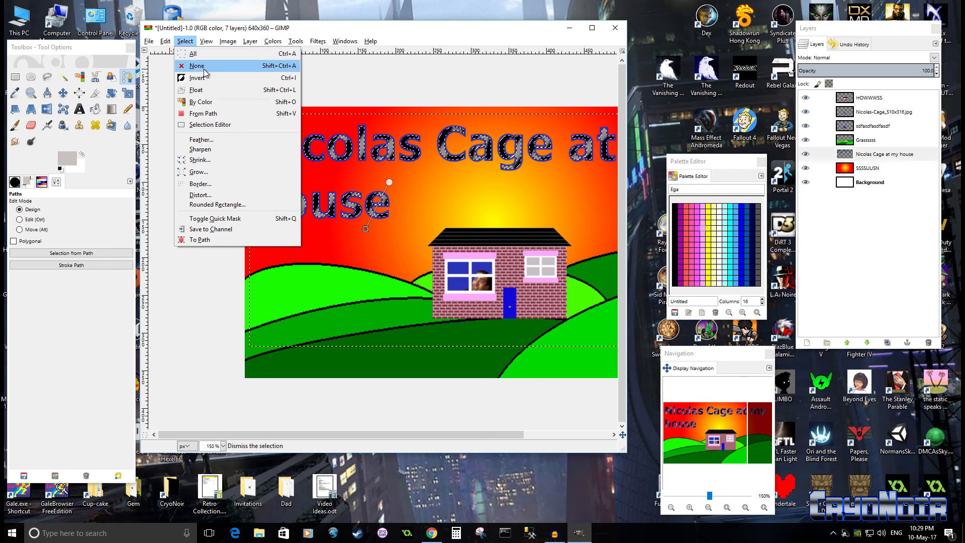
{"action": "left_click", "coordinate": [201, 67]}
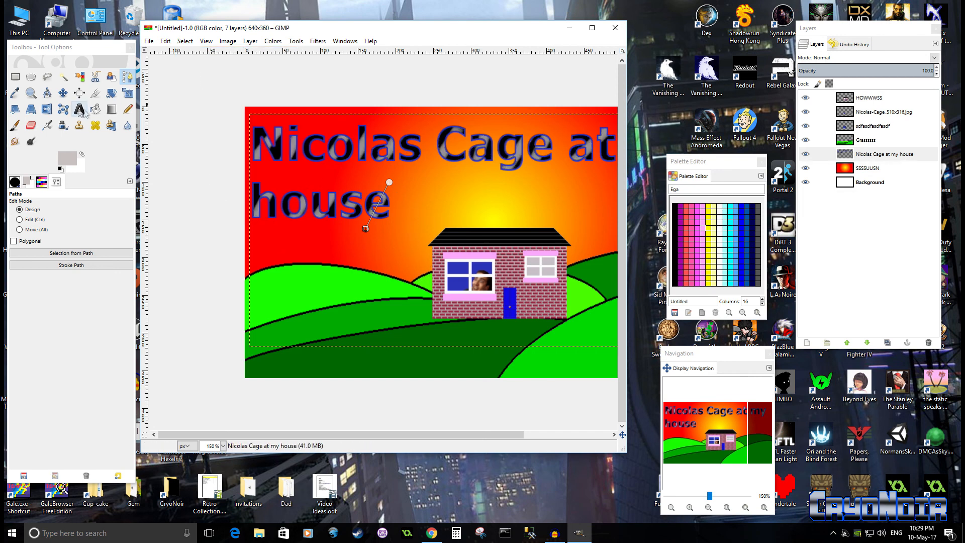
{"action": "key", "text": "n"}
{"action": "scroll", "coordinate": [435, 275], "scroll_direction": "down", "scroll_amount": 3}
{"action": "scroll", "coordinate": [435, 274], "scroll_direction": "up", "scroll_amount": 1}
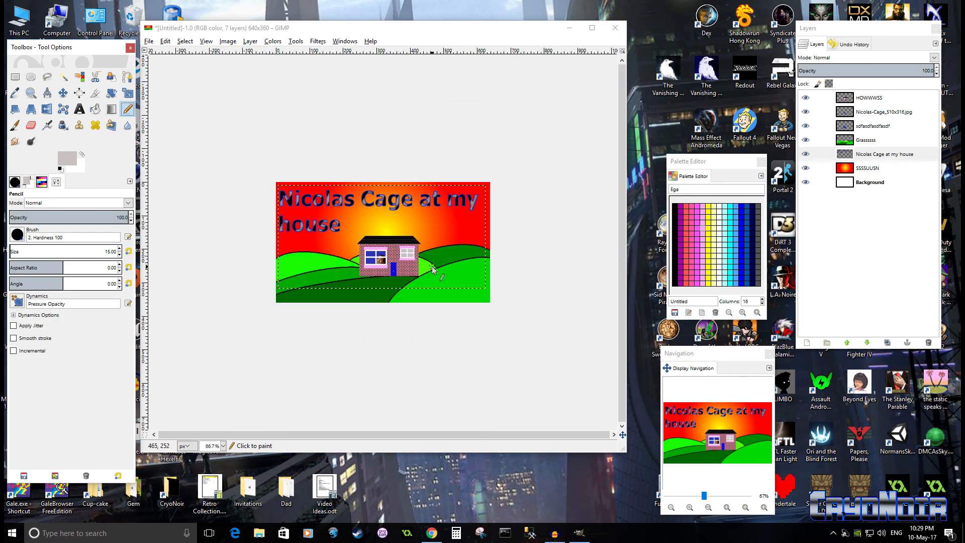
Step: Make the Background layer active and view the whole composition
{"action": "left_click", "coordinate": [885, 182]}
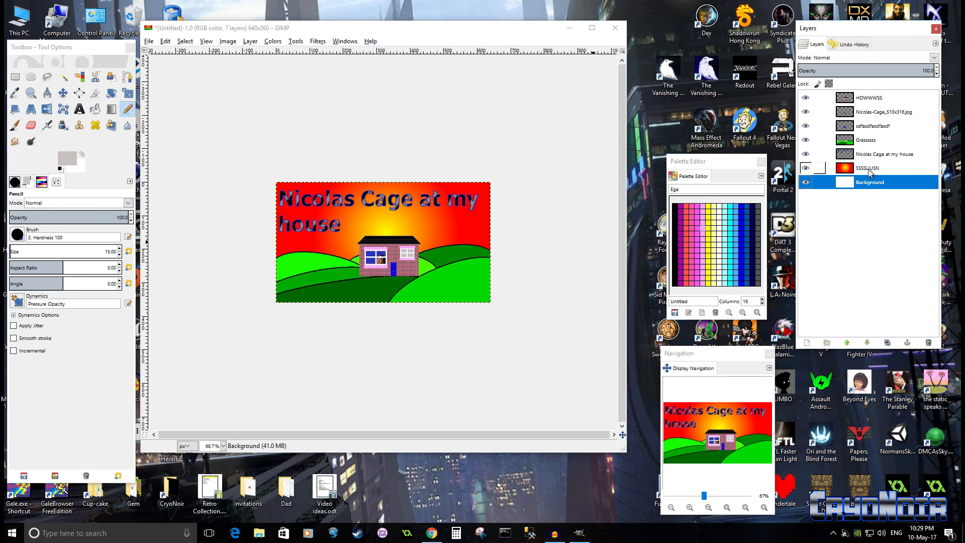
{"action": "scroll", "coordinate": [412, 286], "scroll_direction": "up", "scroll_amount": 3}
{"action": "scroll", "coordinate": [412, 286], "scroll_direction": "down", "scroll_amount": 2}
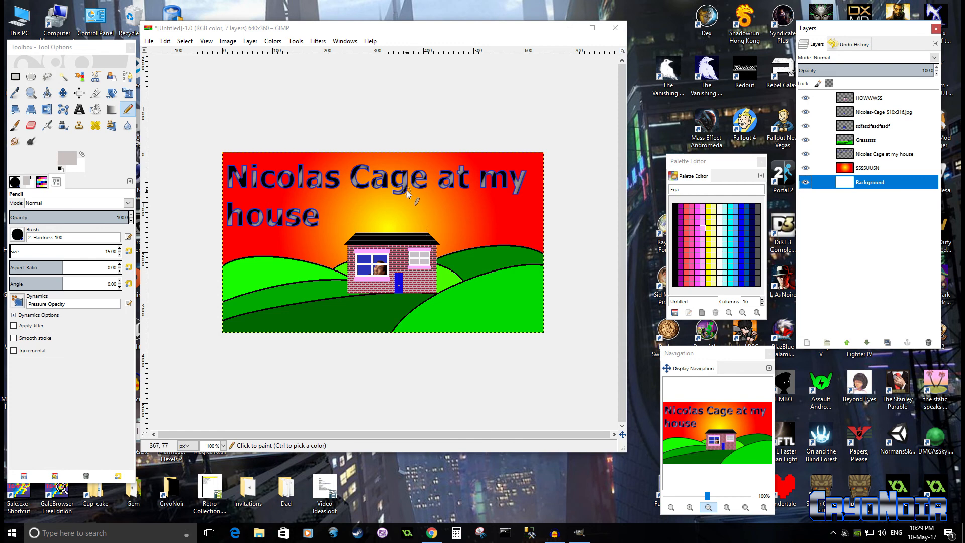
Step: Start exporting the image under the name Nic@myhowws, with the Desktop as the destination folder
{"action": "left_click", "coordinate": [149, 42]}
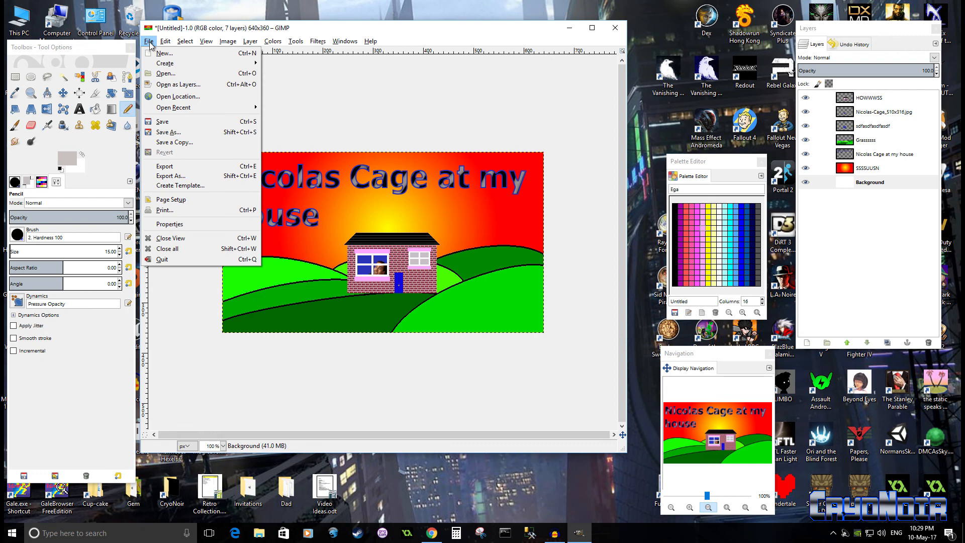
{"action": "left_click", "coordinate": [188, 178]}
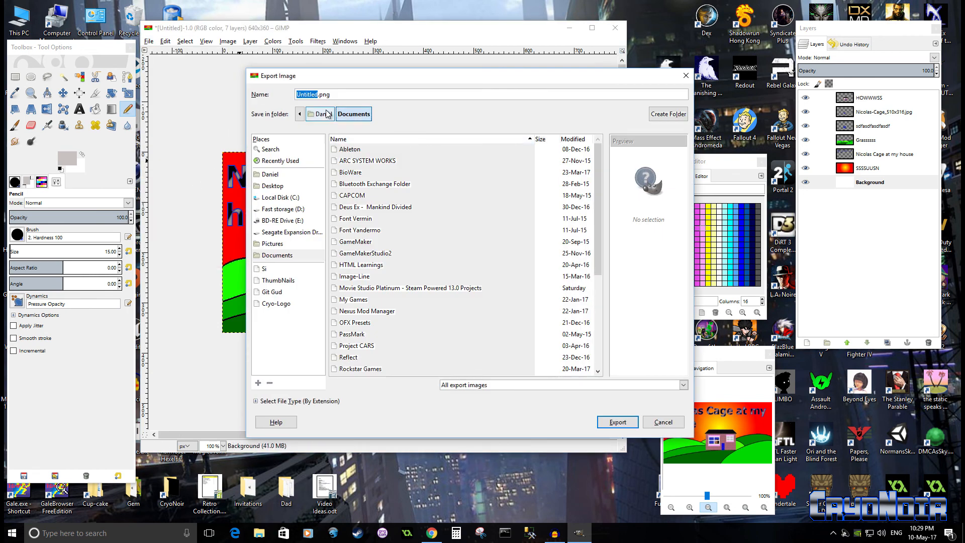
{"action": "type", "text": "NM"}
{"action": "key", "text": "BackSpace"}
{"action": "type", "text": "ic@myhowws"}
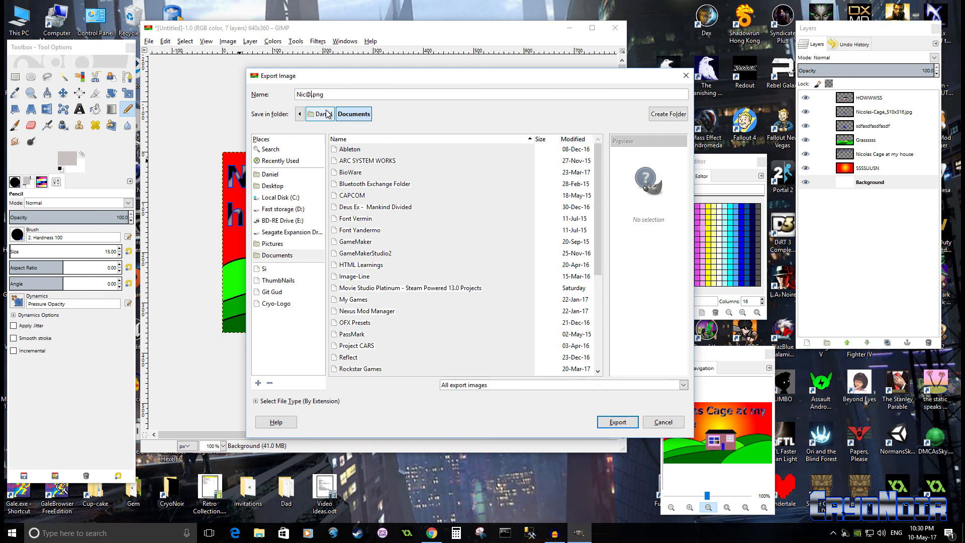
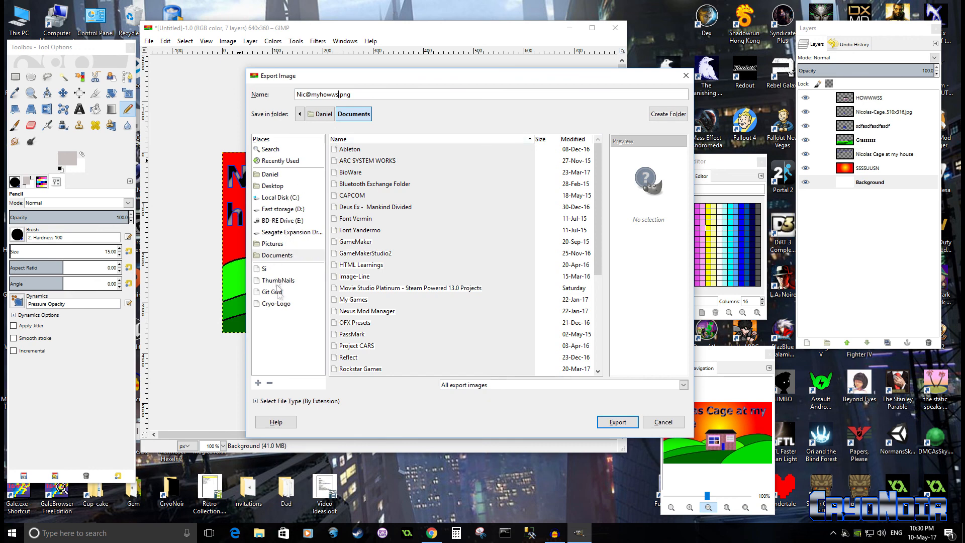
{"action": "left_click", "coordinate": [283, 187]}
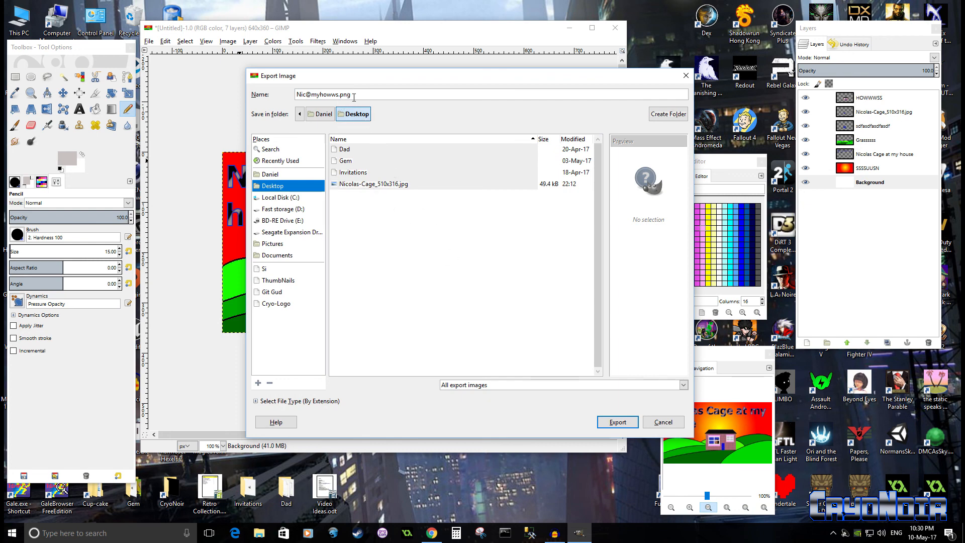
Step: Choose JPEG image as the export file type, raise the quality above 90 and export the picture
{"action": "left_click", "coordinate": [256, 402]}
{"action": "scroll", "coordinate": [332, 372], "scroll_direction": "down", "scroll_amount": 5}
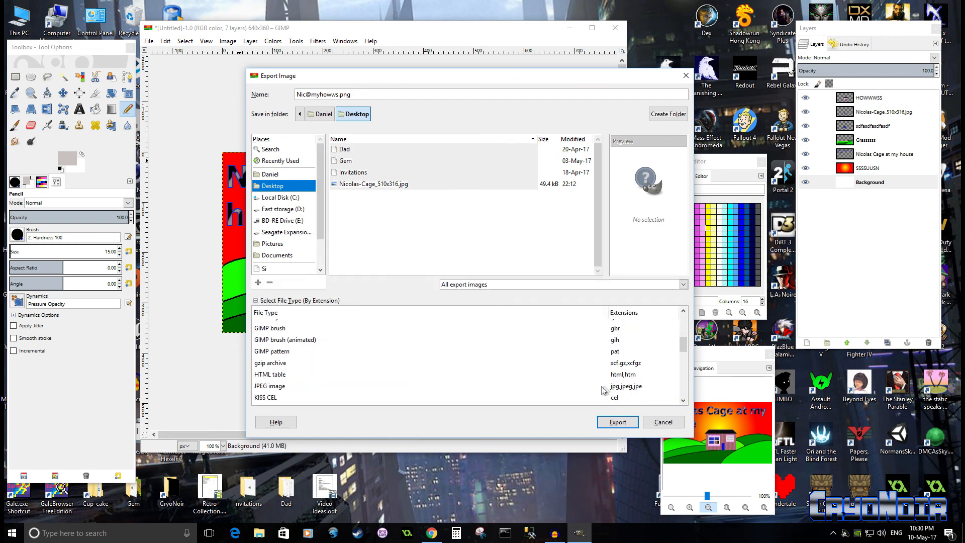
{"action": "left_click", "coordinate": [613, 387]}
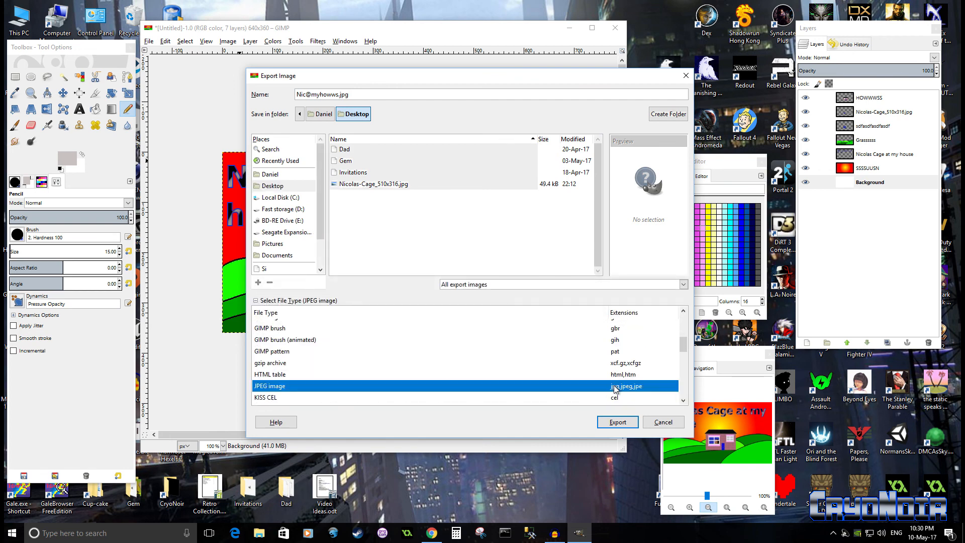
{"action": "left_click", "coordinate": [617, 422]}
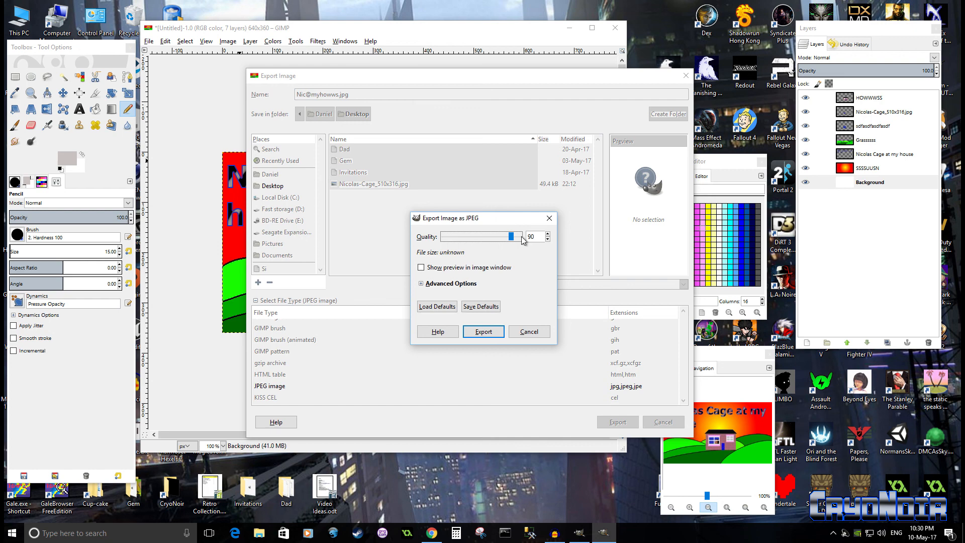
{"action": "left_click_drag", "start_coordinate": [513, 241], "coordinate": [524, 240]}
{"action": "left_click", "coordinate": [483, 333]}
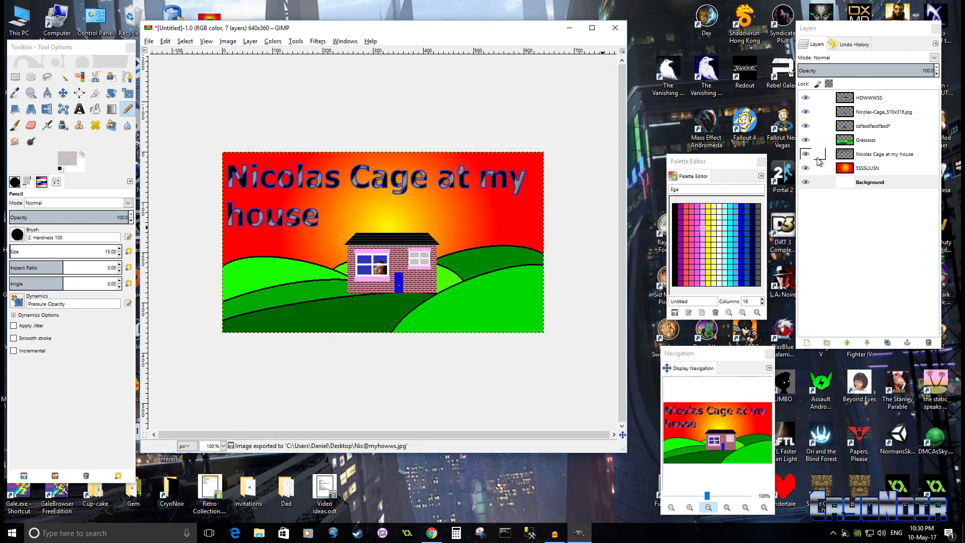
{"action": "left_click", "coordinate": [807, 169]}
{"action": "left_click", "coordinate": [806, 140]}
{"action": "left_click", "coordinate": [806, 111]}
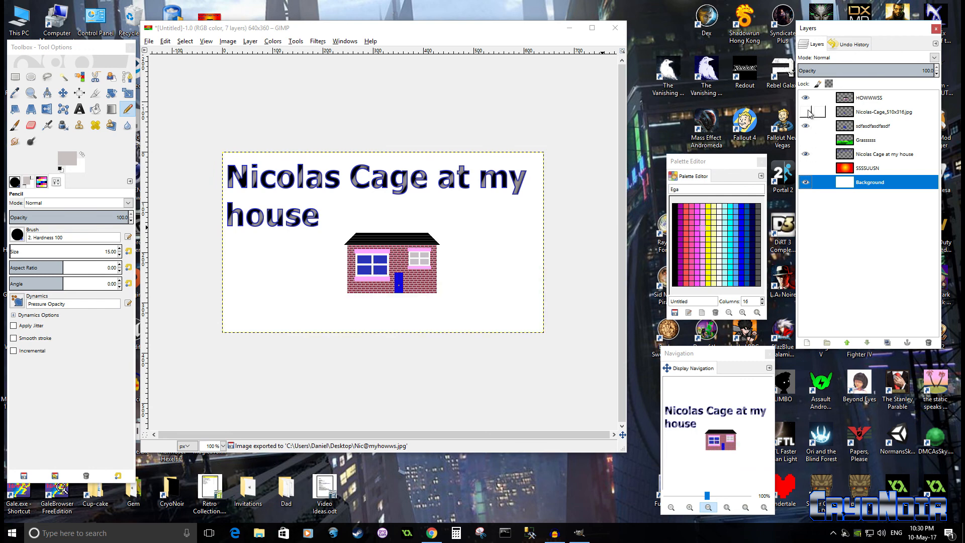
{"action": "left_click", "coordinate": [149, 41]}
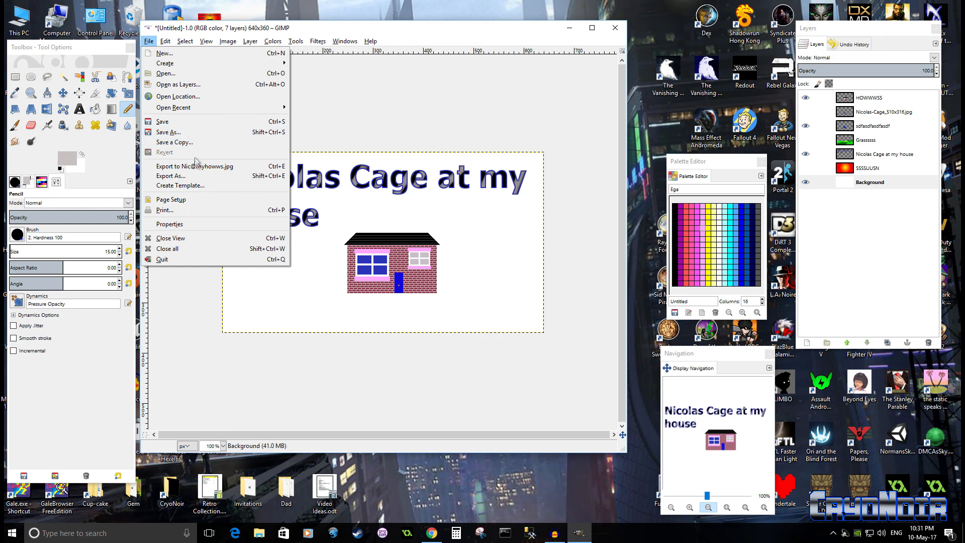
{"action": "left_click", "coordinate": [190, 167]}
{"action": "left_click", "coordinate": [149, 41]}
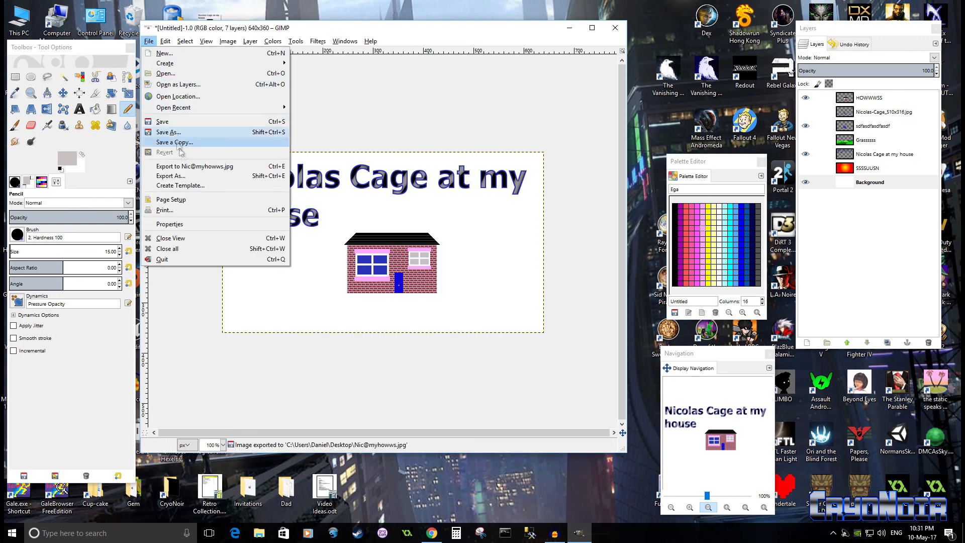
{"action": "left_click", "coordinate": [188, 177]}
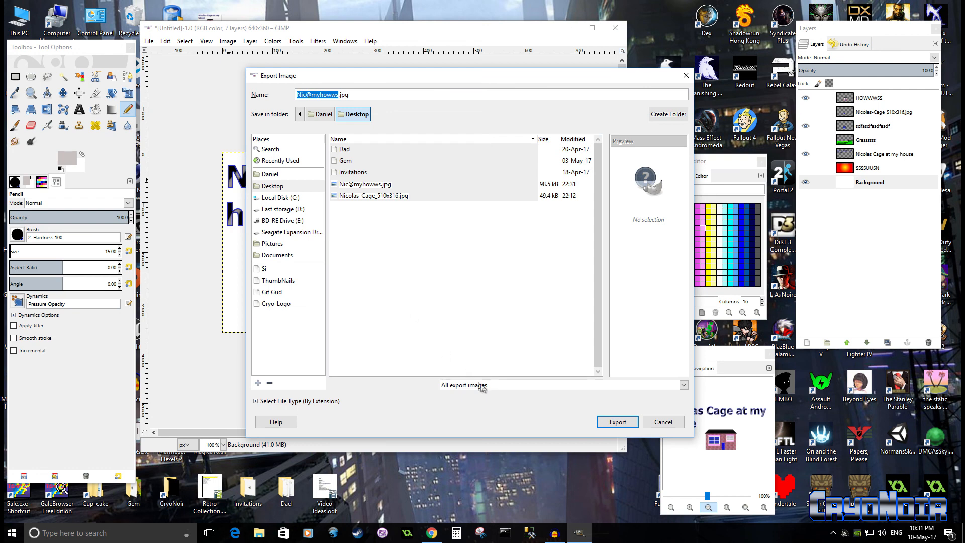
{"action": "left_click", "coordinate": [683, 385]}
{"action": "left_click", "coordinate": [683, 385]}
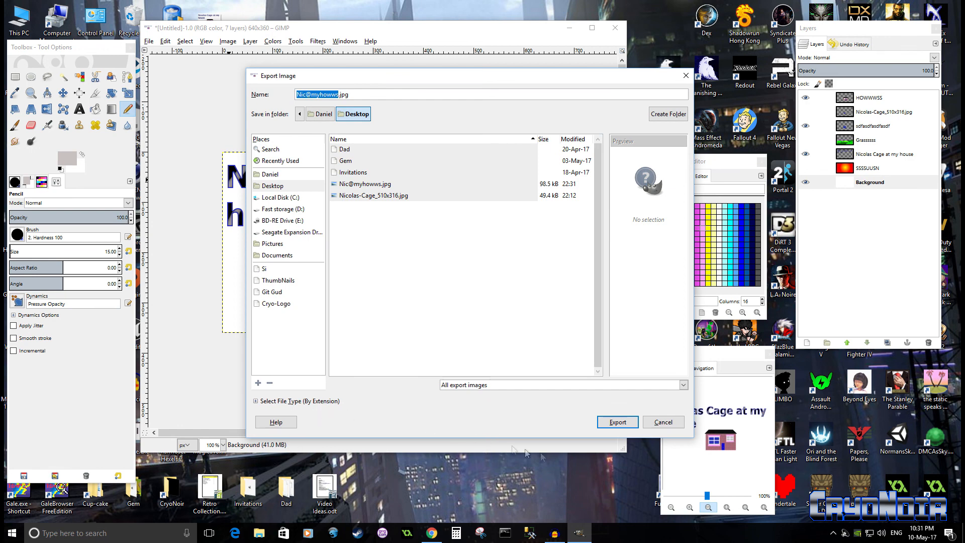
{"action": "left_click", "coordinate": [617, 422]}
{"action": "left_click", "coordinate": [547, 301]}
{"action": "left_click", "coordinate": [337, 94]}
{"action": "type", "text": "vhbnxcv"}
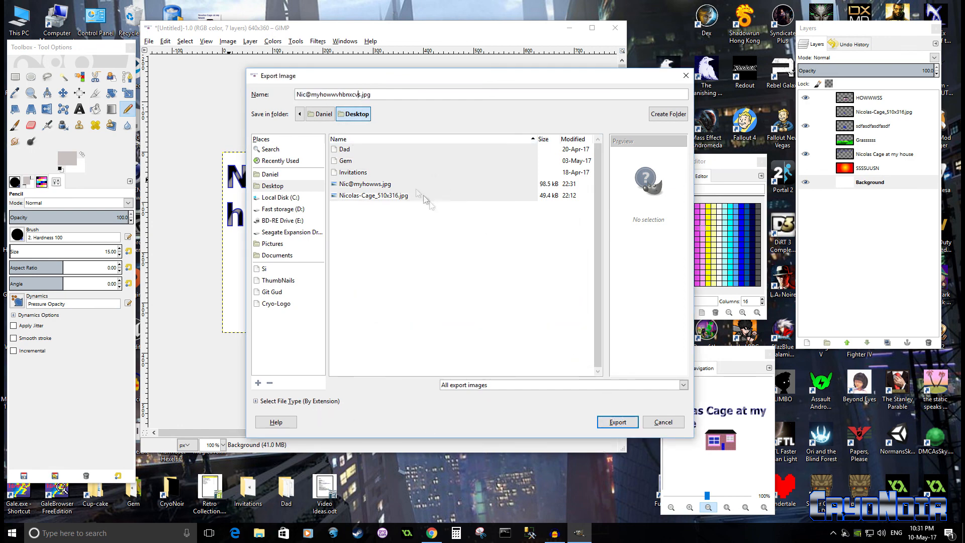
Step: Proceed to the JPEG export settings, view the advanced options and cancel the export
{"action": "left_click", "coordinate": [618, 423]}
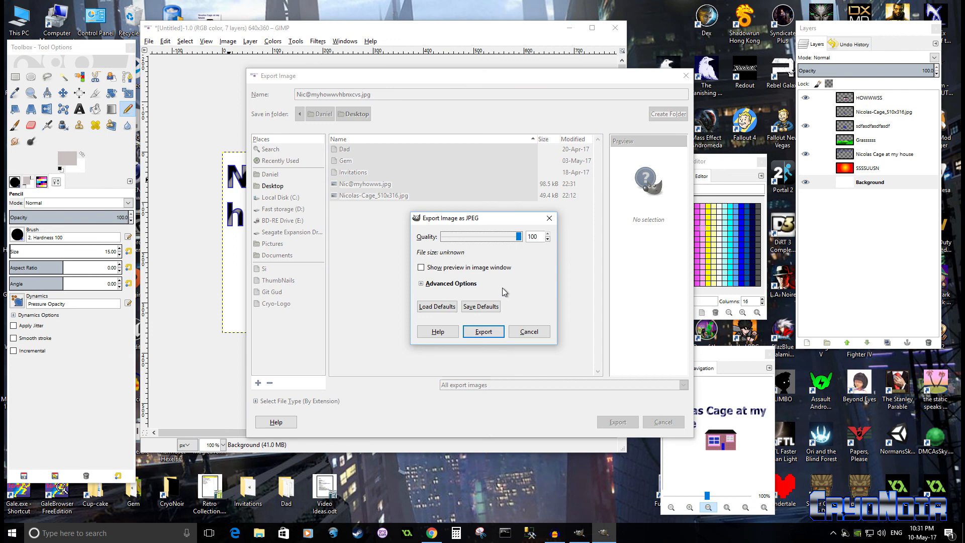
{"action": "left_click", "coordinate": [423, 284]}
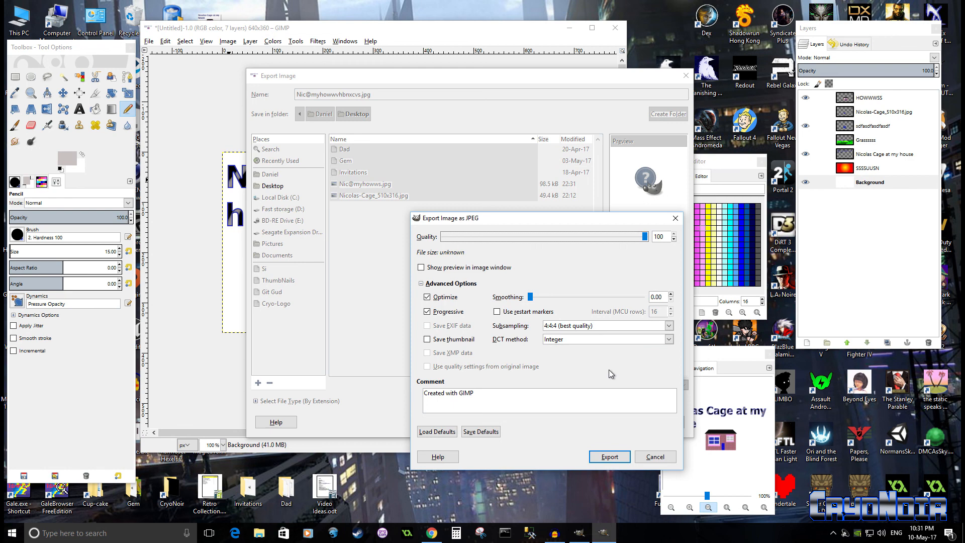
{"action": "left_click", "coordinate": [655, 457]}
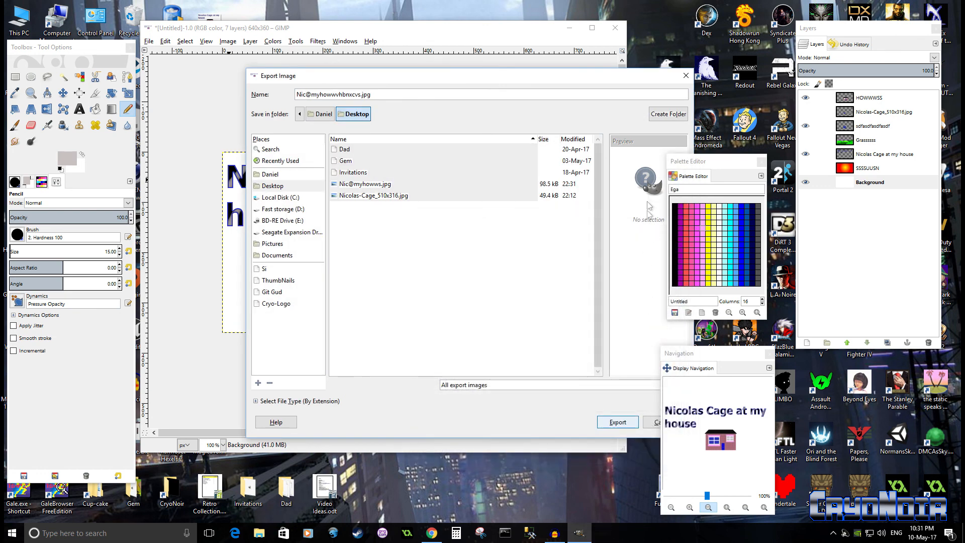
{"action": "left_click", "coordinate": [686, 76]}
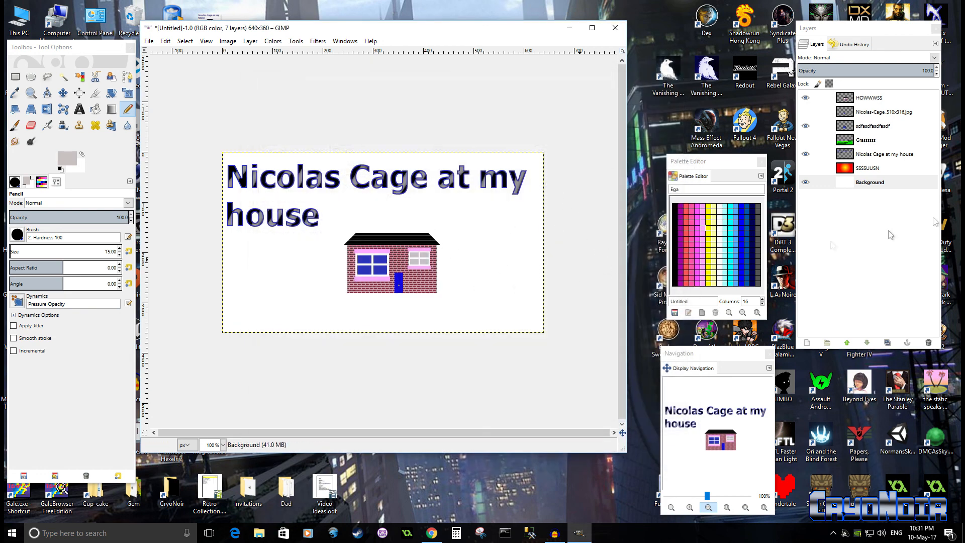
Step: Hide the layer with the blue window panes and toggle the Background and HOWWWSS layers off and on
{"action": "left_click", "coordinate": [806, 126]}
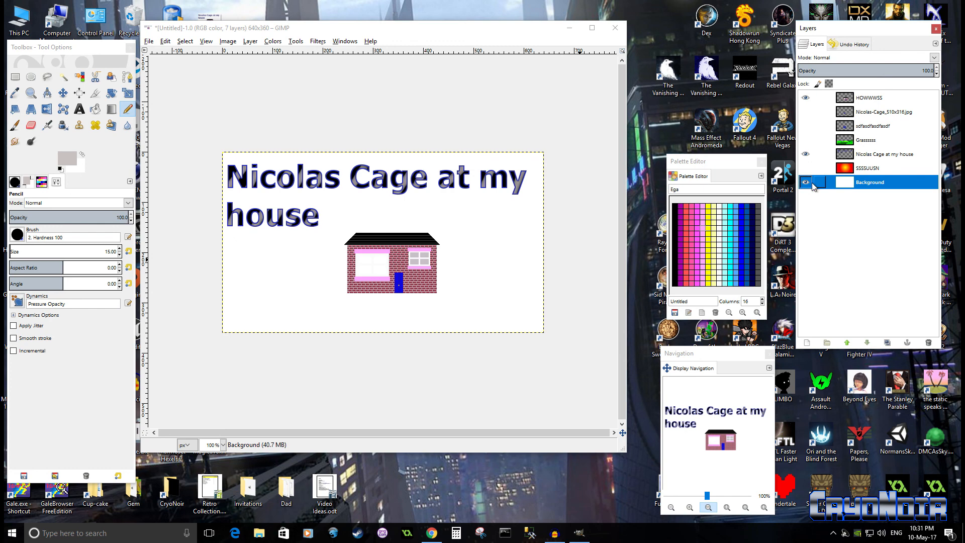
{"action": "left_click", "coordinate": [806, 182]}
{"action": "left_click", "coordinate": [805, 96]}
{"action": "left_click", "coordinate": [804, 96]}
{"action": "left_click", "coordinate": [806, 182]}
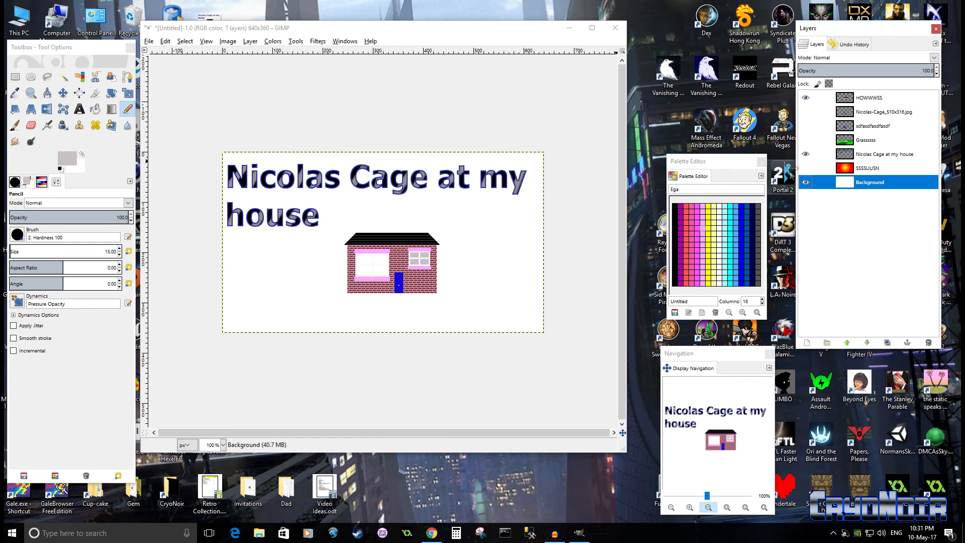
Step: Make the SSSSUUSN, grass, Nicolas-Cage_510x316.jpg and blue window pane layers visible again
{"action": "left_click", "coordinate": [806, 168]}
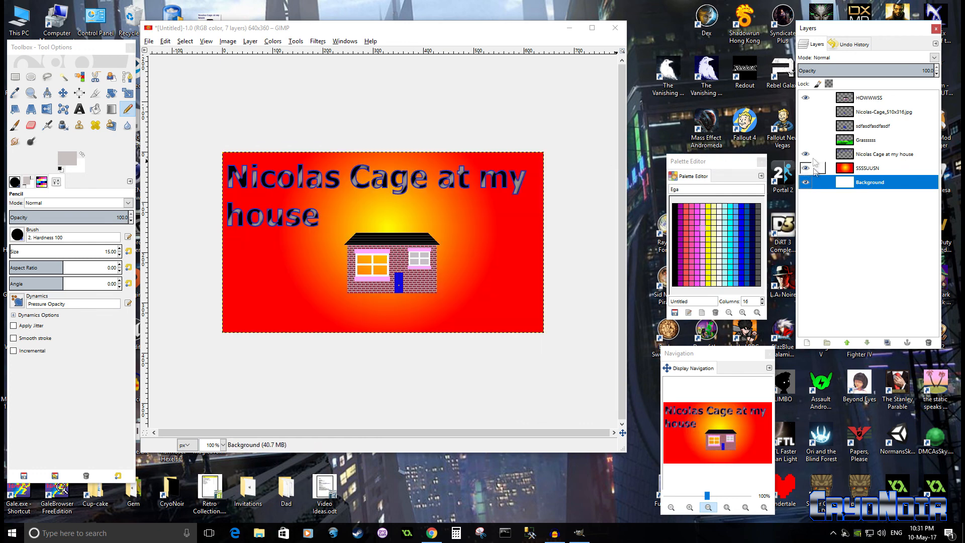
{"action": "left_click", "coordinate": [806, 140]}
{"action": "left_click", "coordinate": [806, 112]}
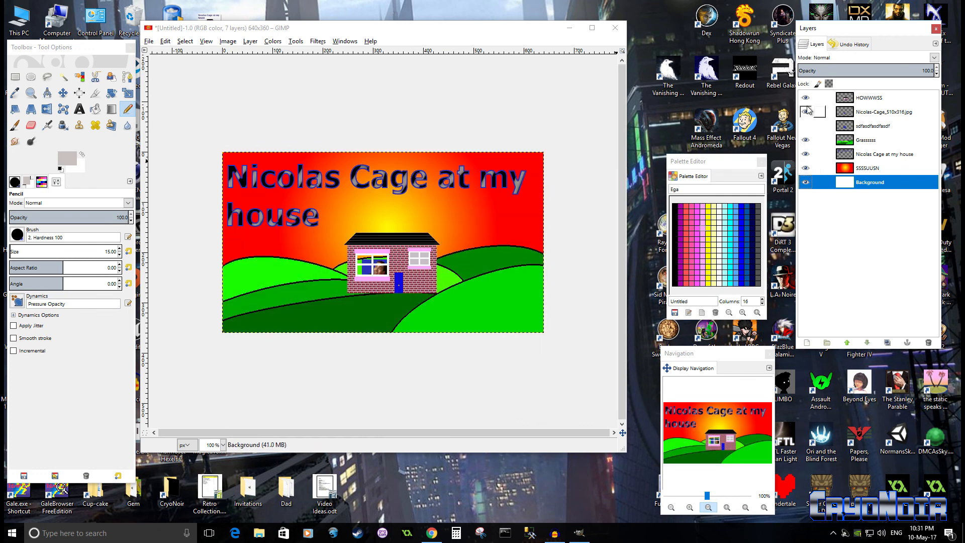
{"action": "left_click", "coordinate": [806, 126]}
{"action": "left_click", "coordinate": [569, 28]}
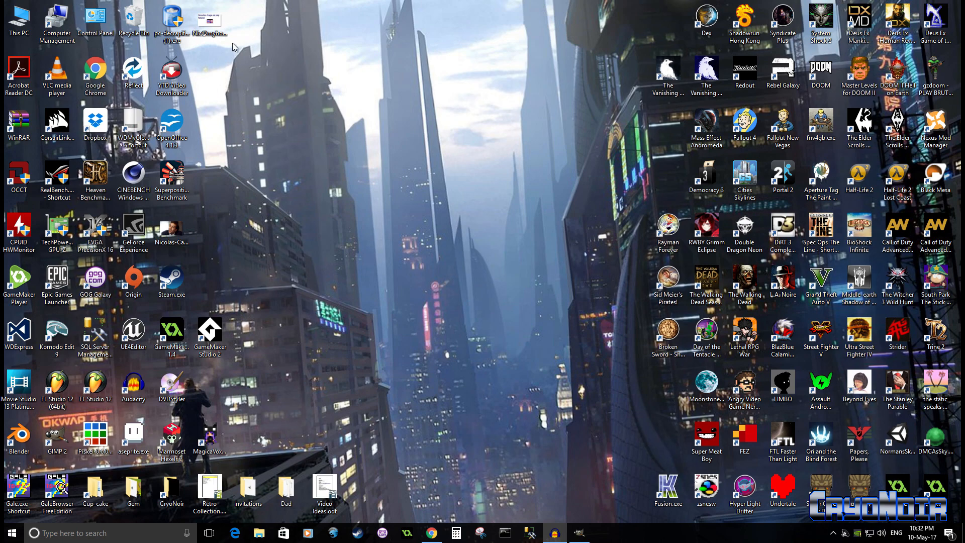
{"action": "left_click", "coordinate": [209, 24]}
{"action": "double_click", "coordinate": [209, 24]}
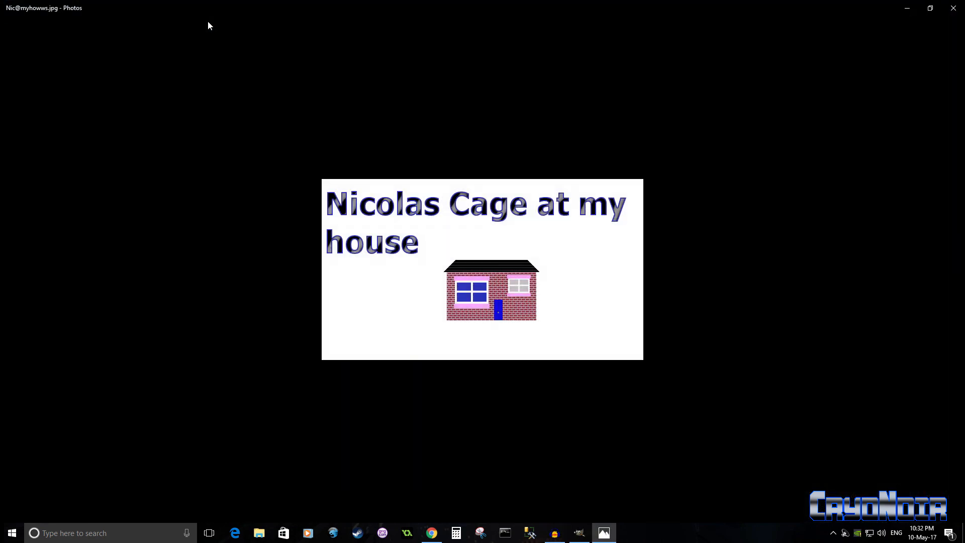
{"action": "left_click", "coordinate": [953, 8]}
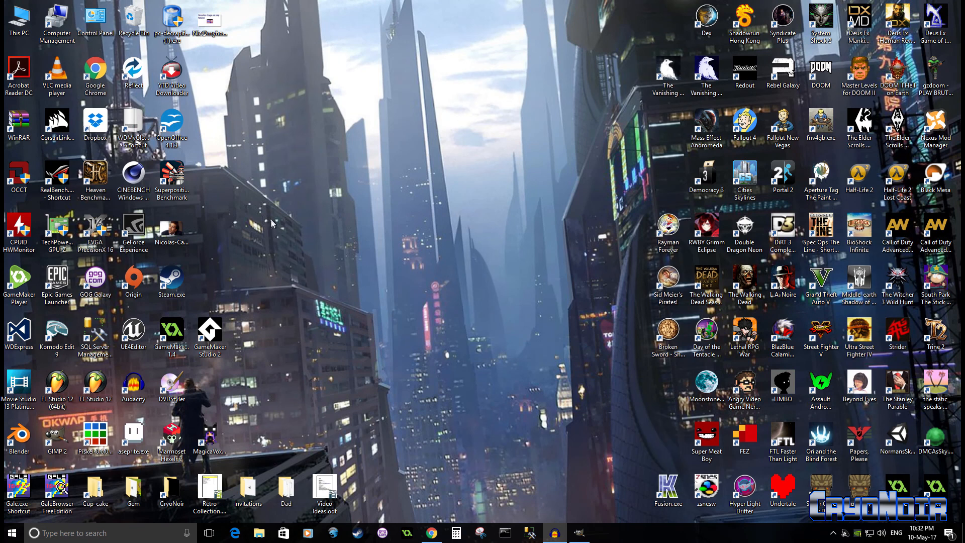
{"action": "left_click", "coordinate": [211, 31]}
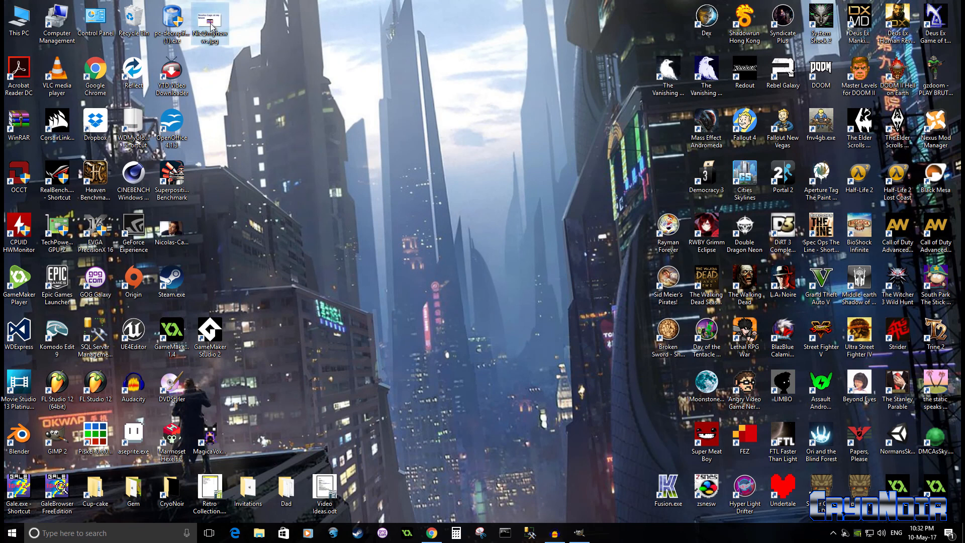
{"action": "key", "text": "Delete"}
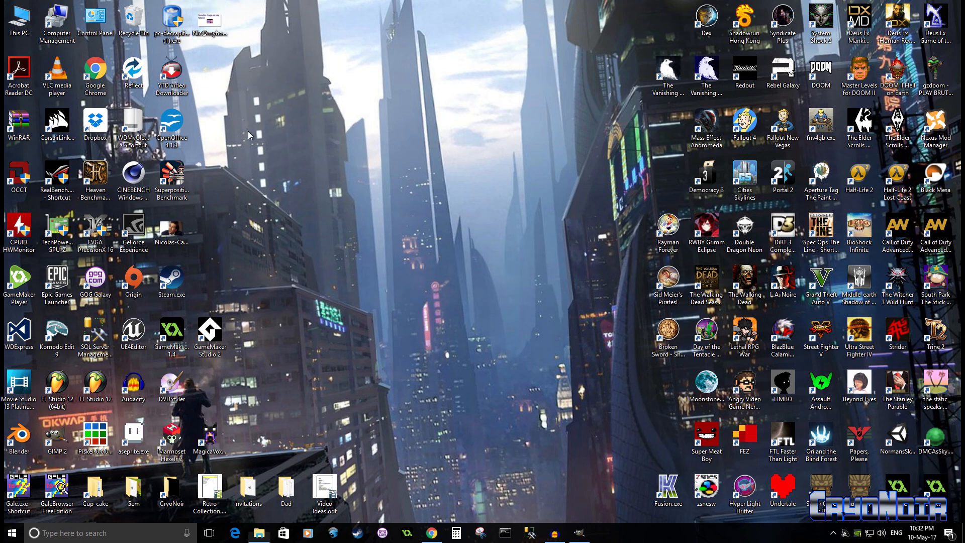
{"action": "left_click", "coordinate": [523, 300]}
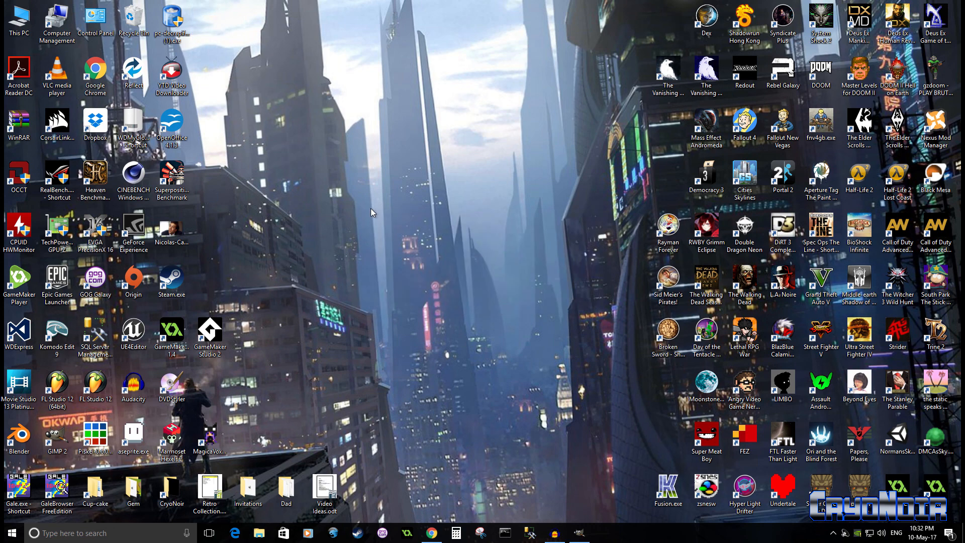
{"action": "left_click", "coordinate": [583, 535]}
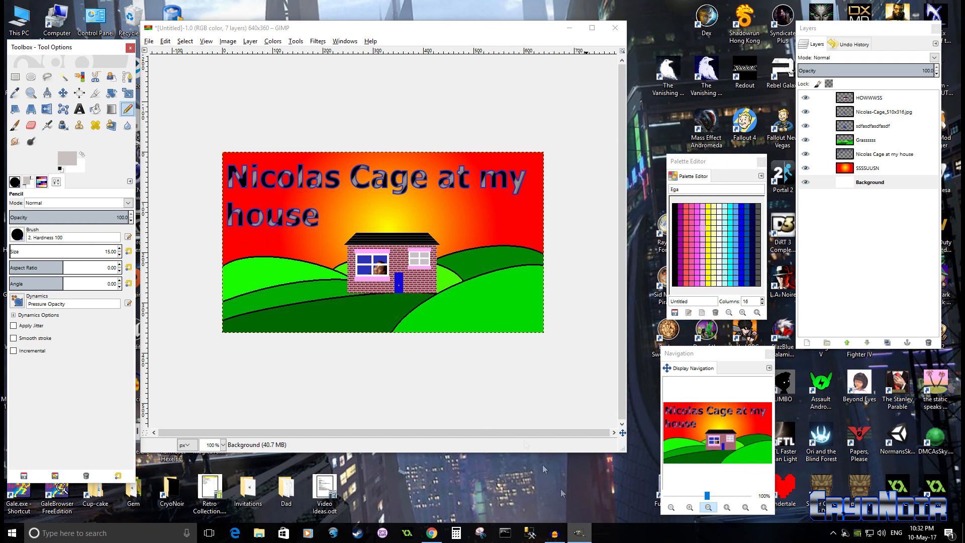
{"action": "left_click", "coordinate": [149, 42]}
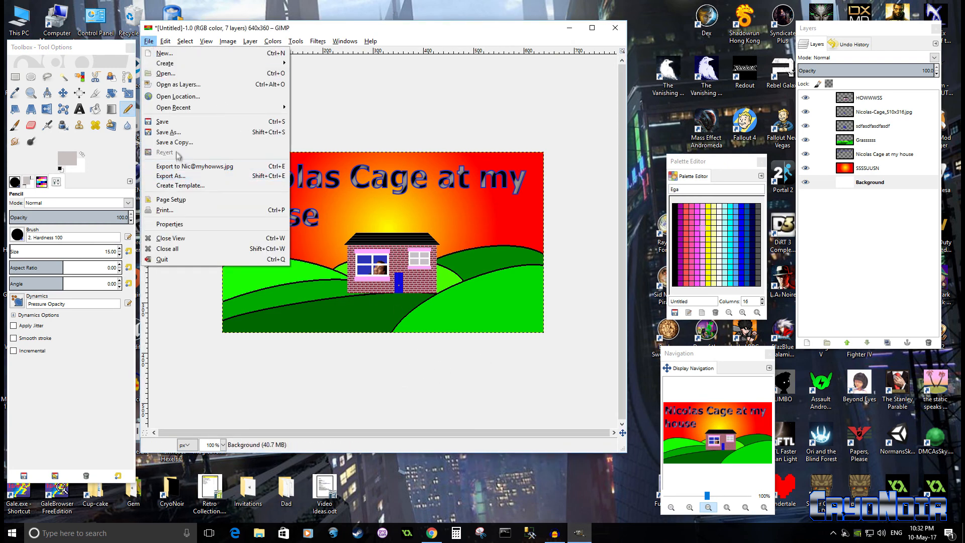
{"action": "left_click", "coordinate": [186, 177]}
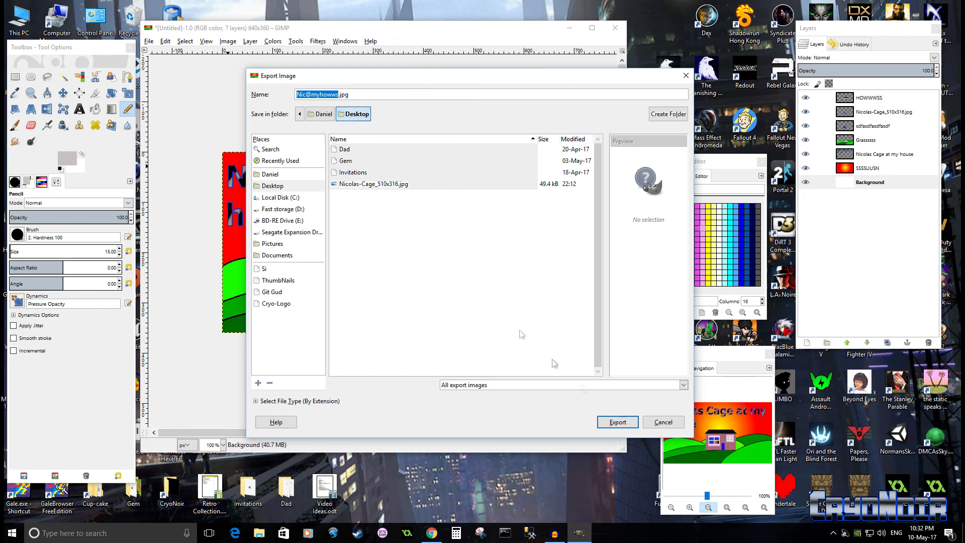
{"action": "left_click", "coordinate": [618, 422]}
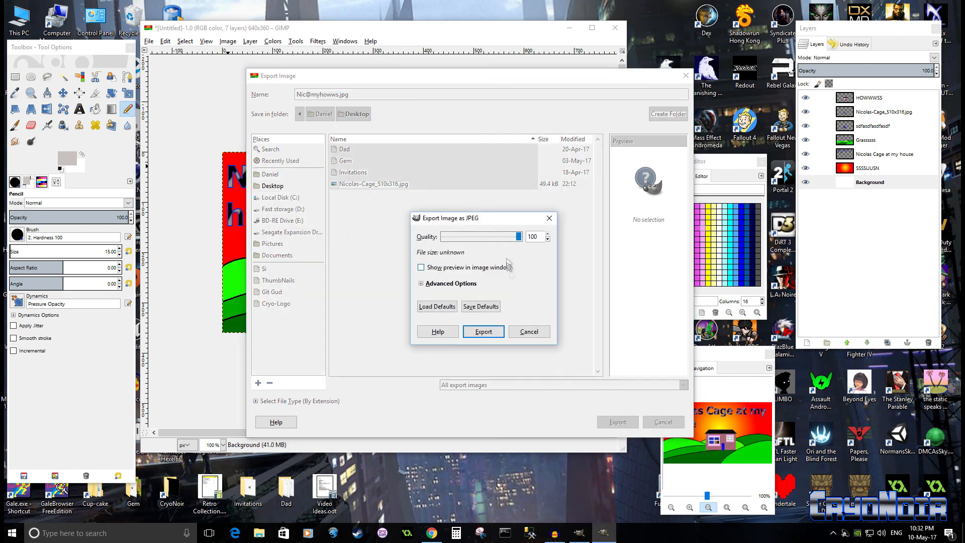
{"action": "left_click", "coordinate": [491, 332]}
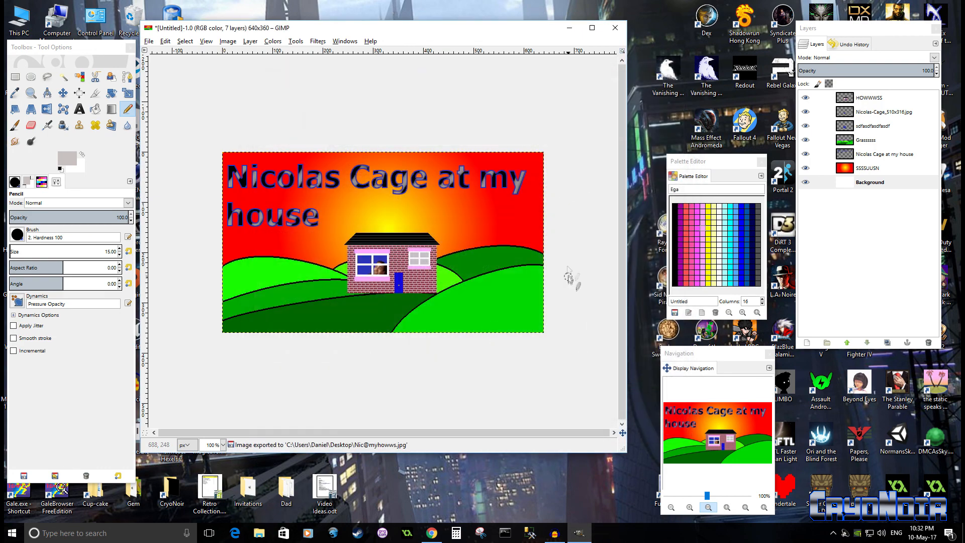
{"action": "key", "text": "super+d"}
{"action": "double_click", "coordinate": [224, 26]}
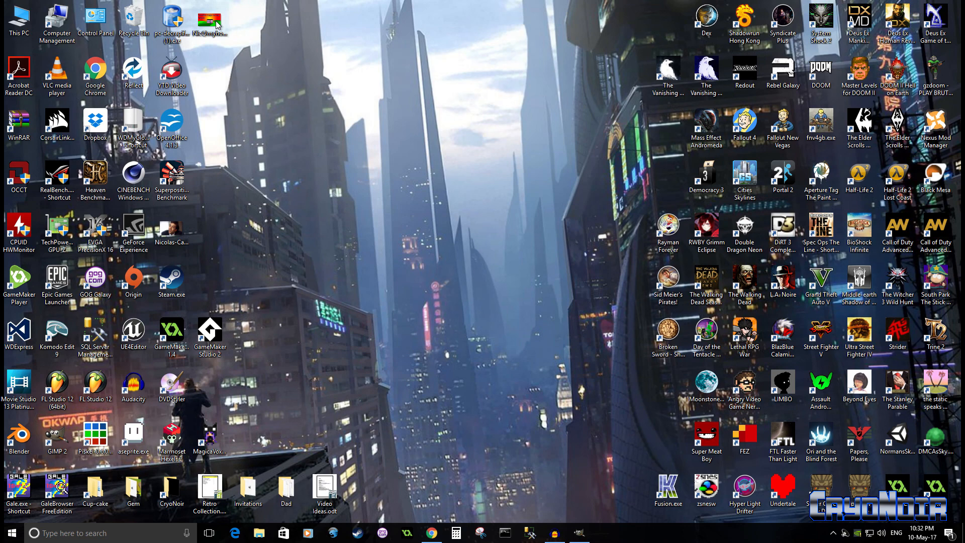
{"action": "scroll", "coordinate": [729, 356], "scroll_direction": "up", "scroll_amount": 7}
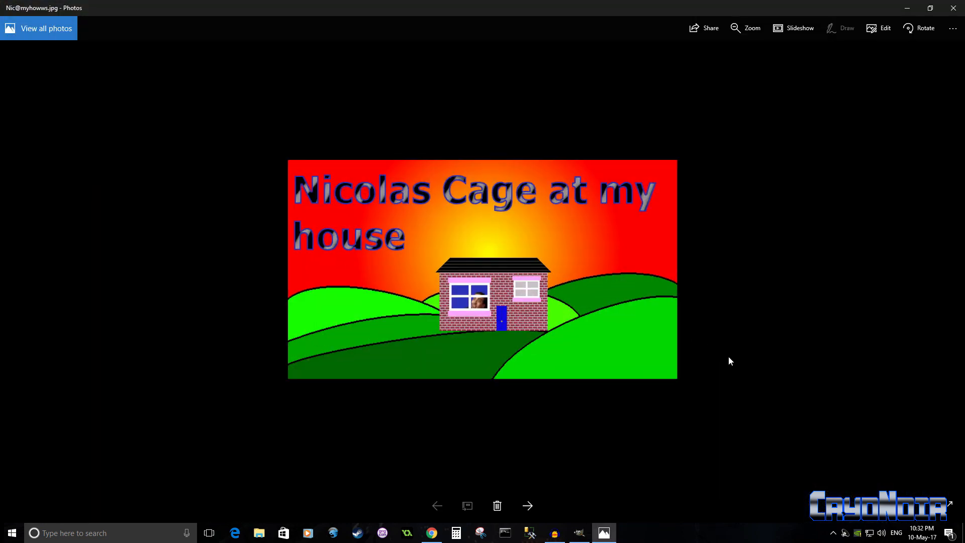
{"action": "scroll", "coordinate": [786, 367], "scroll_direction": "down", "scroll_amount": 1}
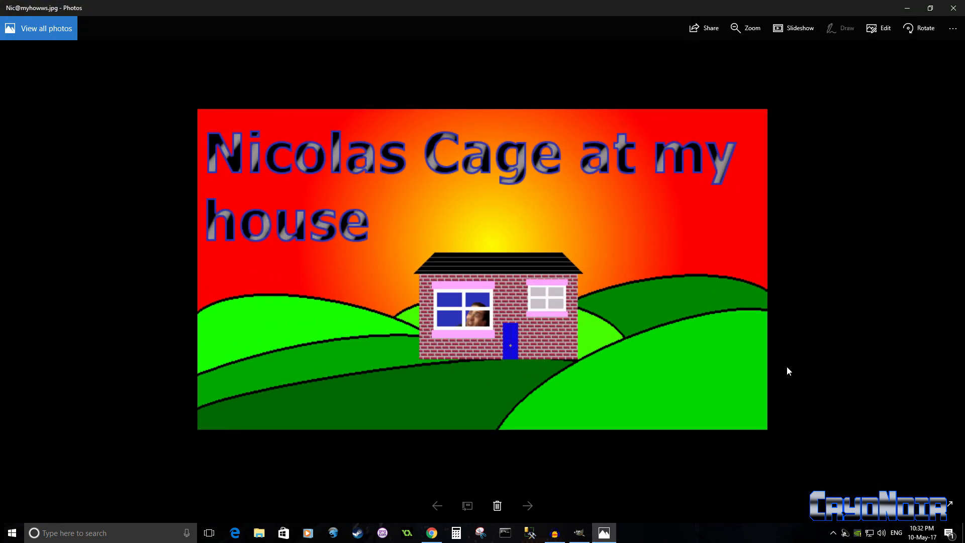